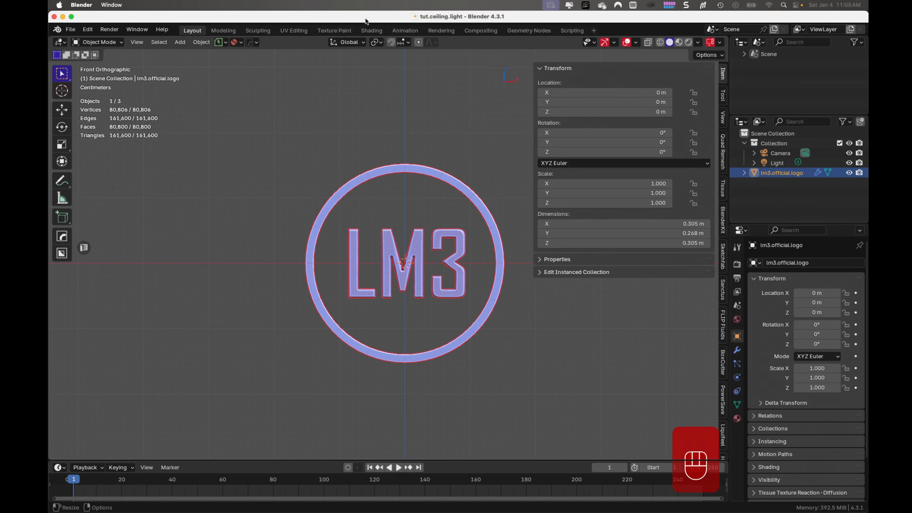
- Delete the lm3.official.logo object and the light from the scene, hide the sidebar, and save the file
key(x)
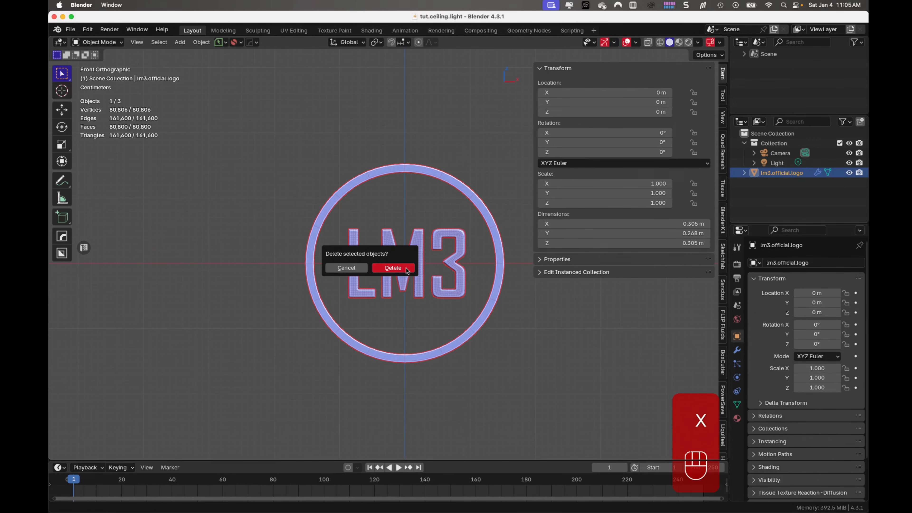
click(393, 268)
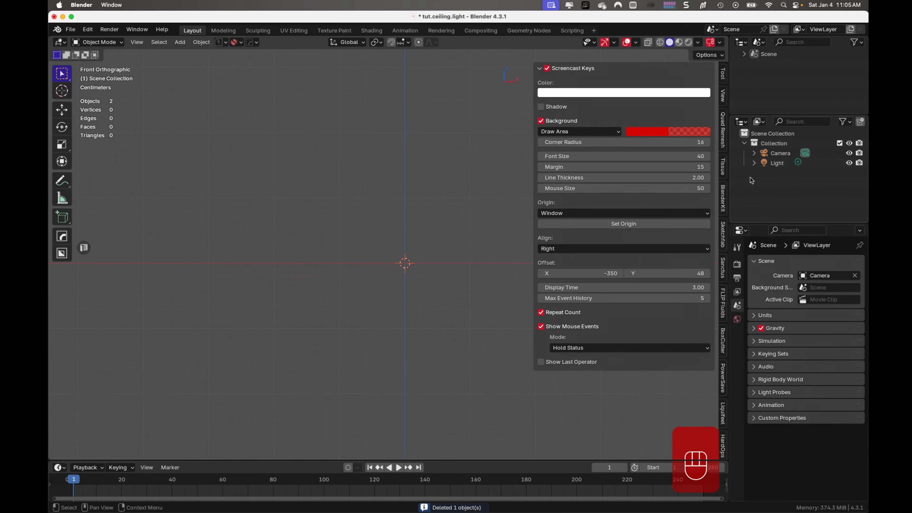
click(776, 163)
key(x)
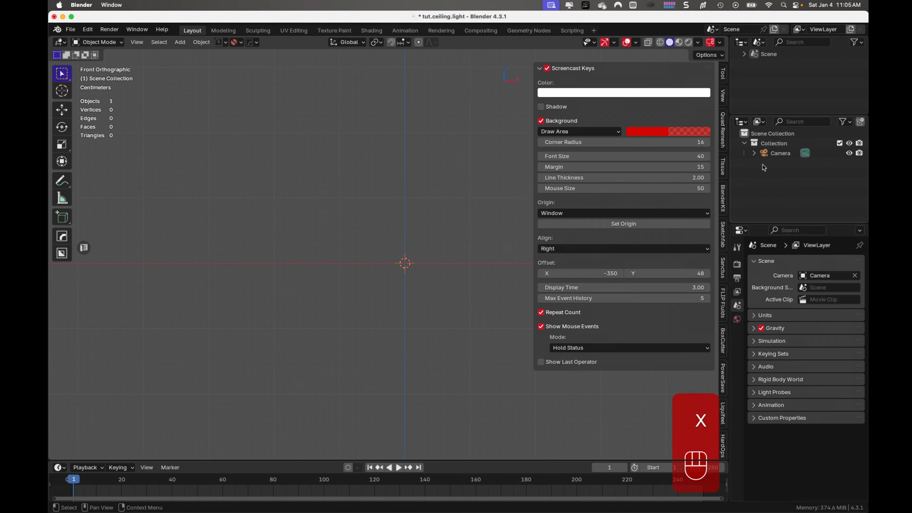
key(n)
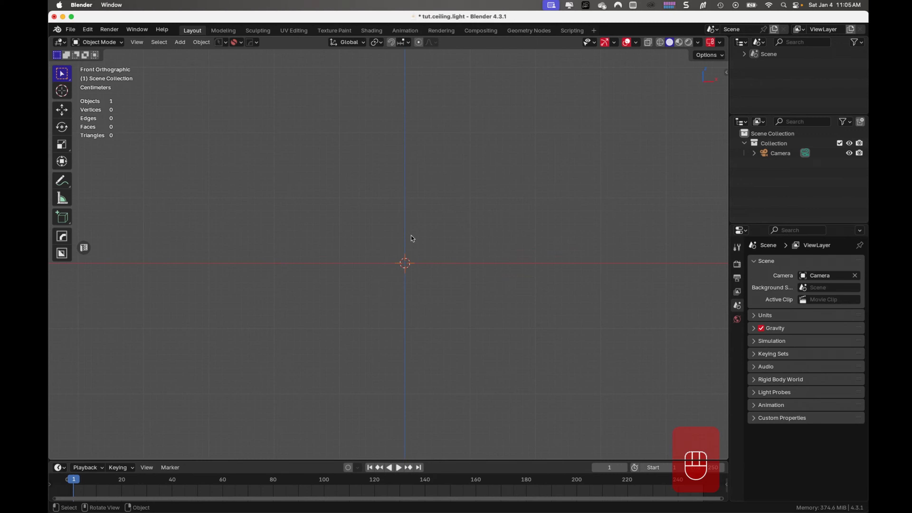
key(super+s)
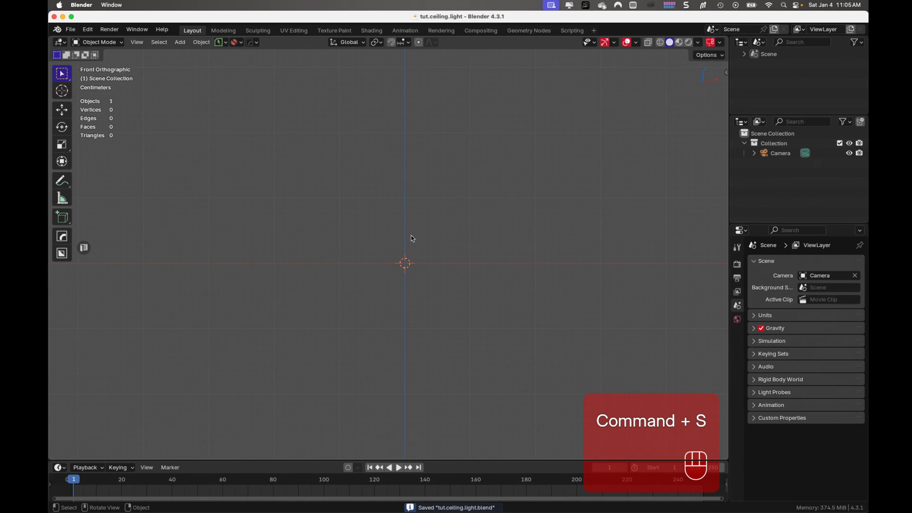
- Add IMG_0439.jpg from the tut.ceiling.light Reference folder as a reference image in the front view
key(shift+a)
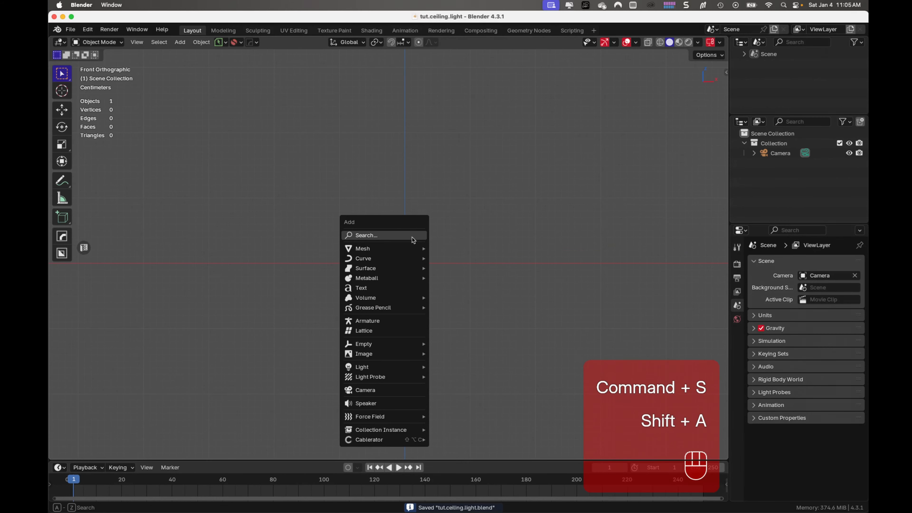
mouse_move(414, 357)
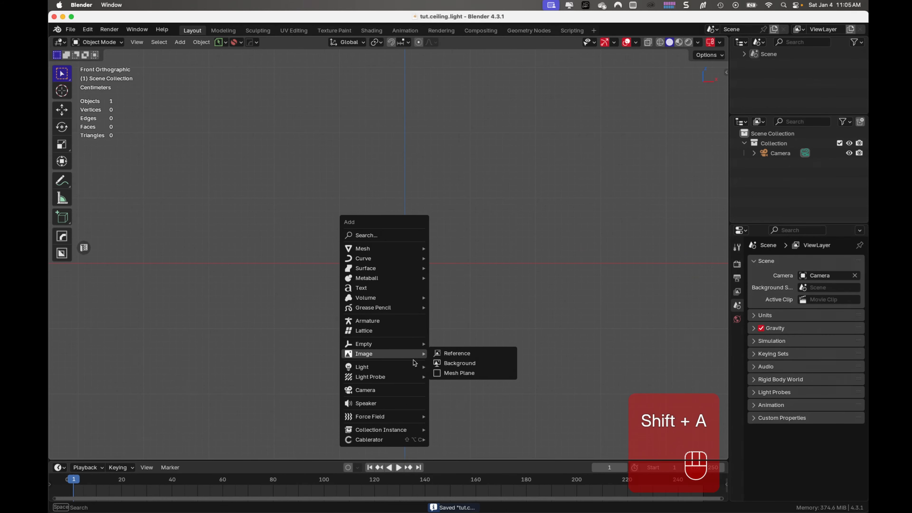
click(474, 355)
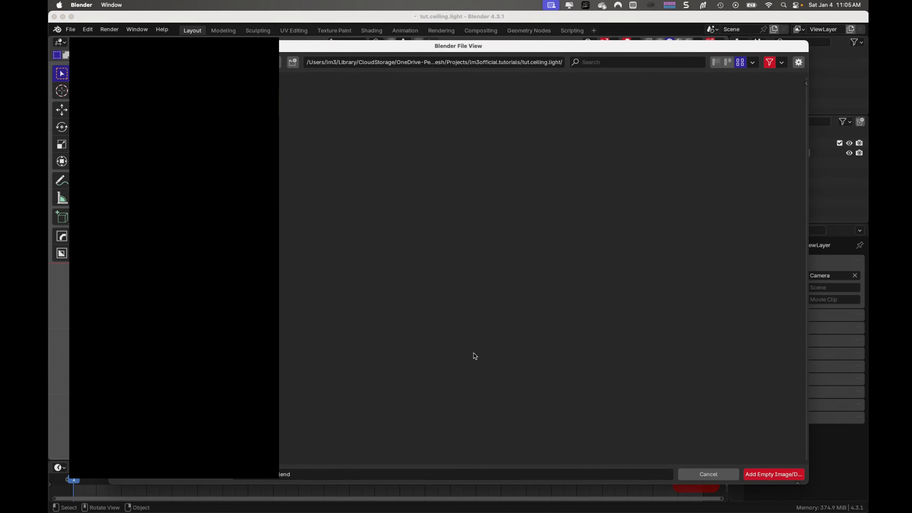
drag(466, 46, 445, 30)
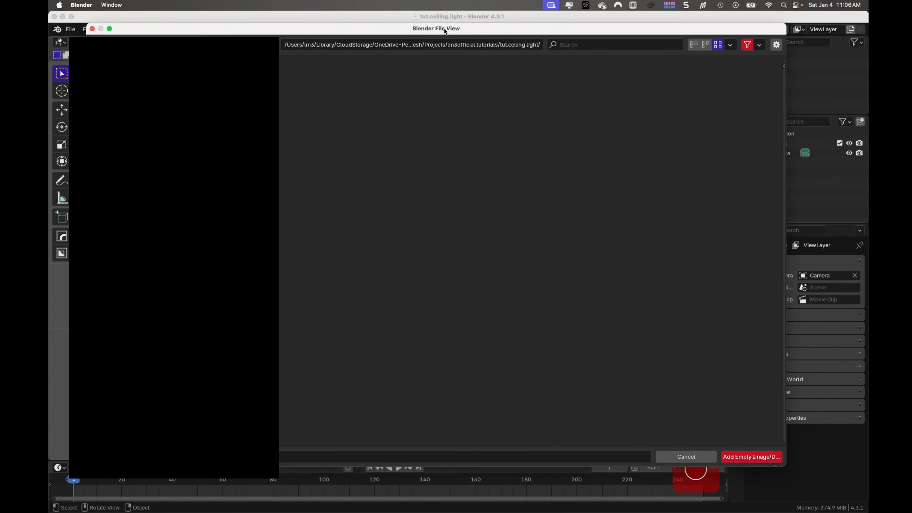
click(245, 47)
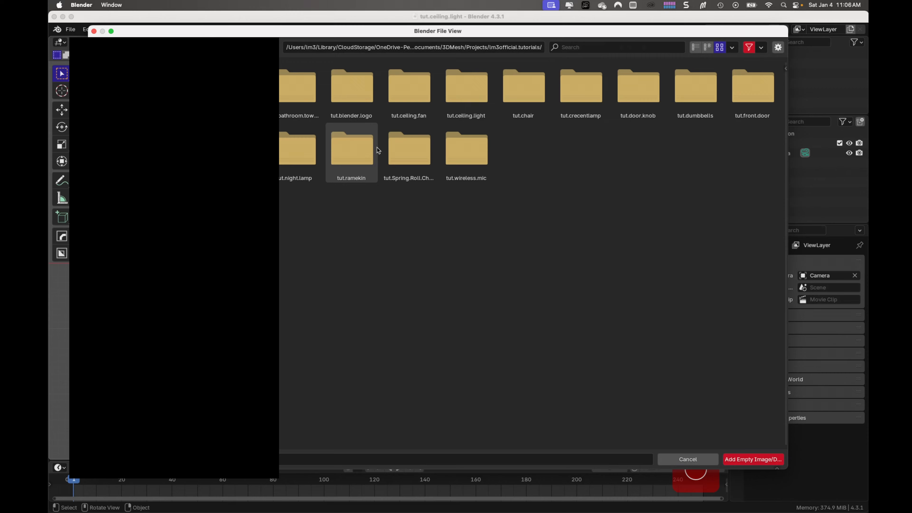
double_click(461, 91)
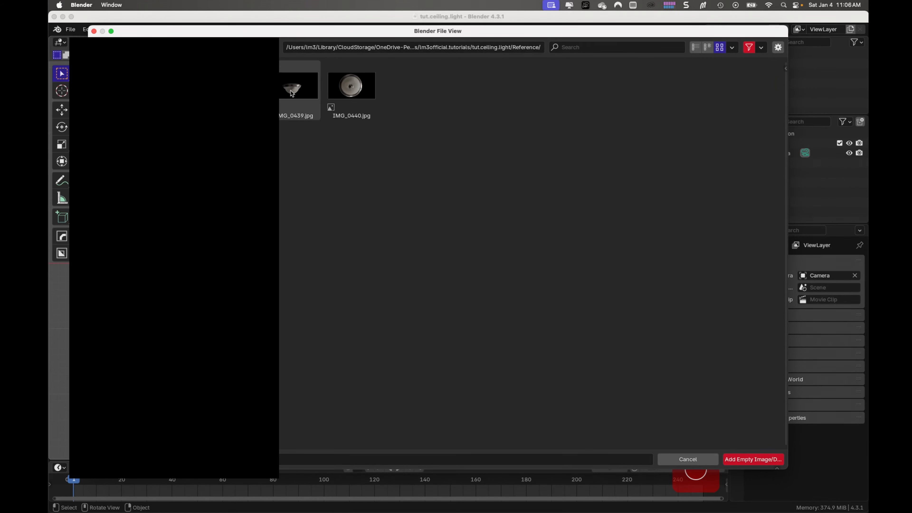
double_click(294, 94)
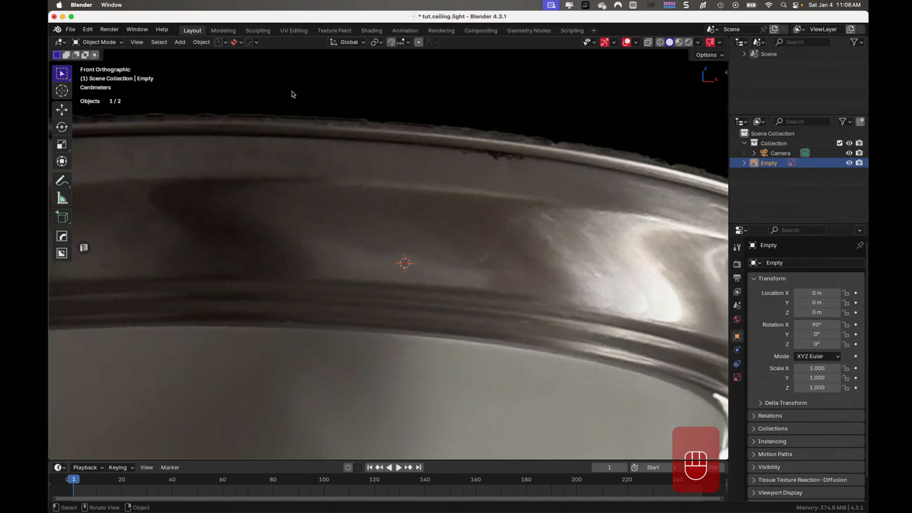
- Scale the front reference to about 0.221 and centre the lamp on the vertical axis, moving it about 0.06 m in X and 0.077 m in Z
key(s)
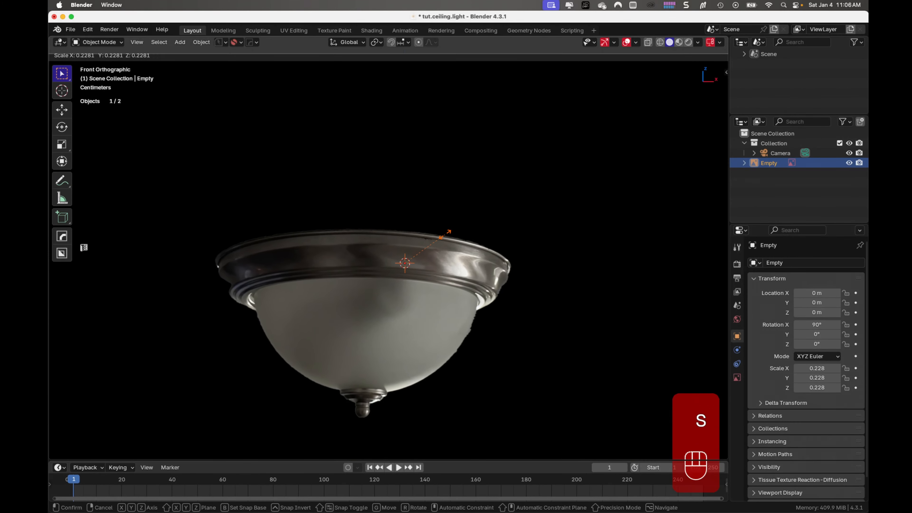
click(450, 235)
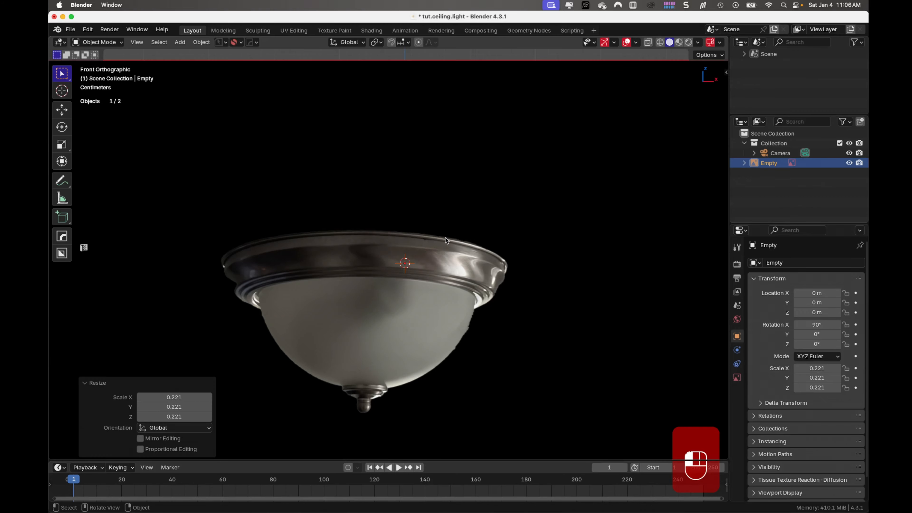
key(g)
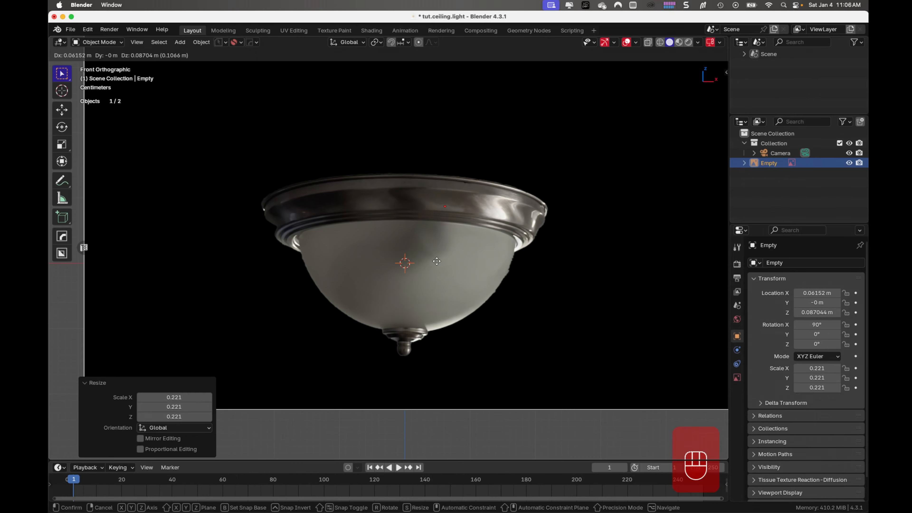
click(436, 268)
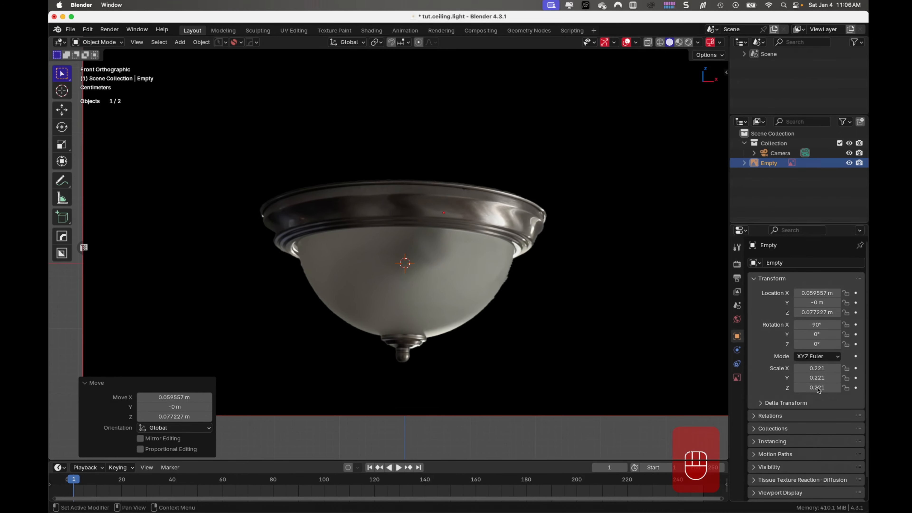
- Enable opacity on the IMG_0439.jpg reference, lower it to about 0.312, and set its depth to Front
click(738, 377)
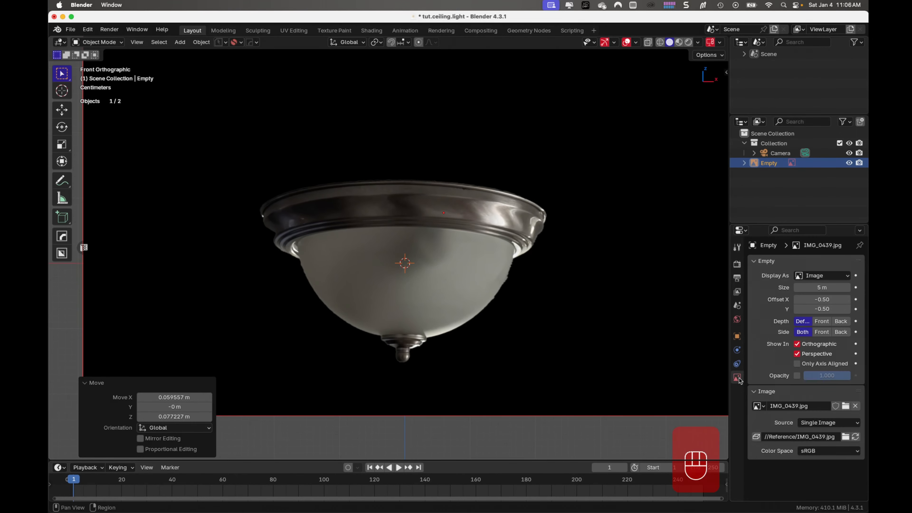
click(798, 376)
drag(843, 379, 819, 379)
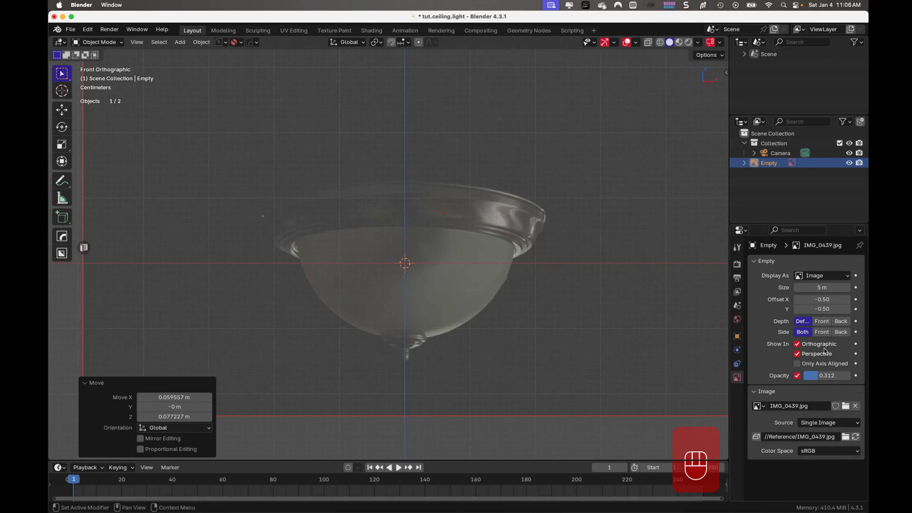
click(822, 322)
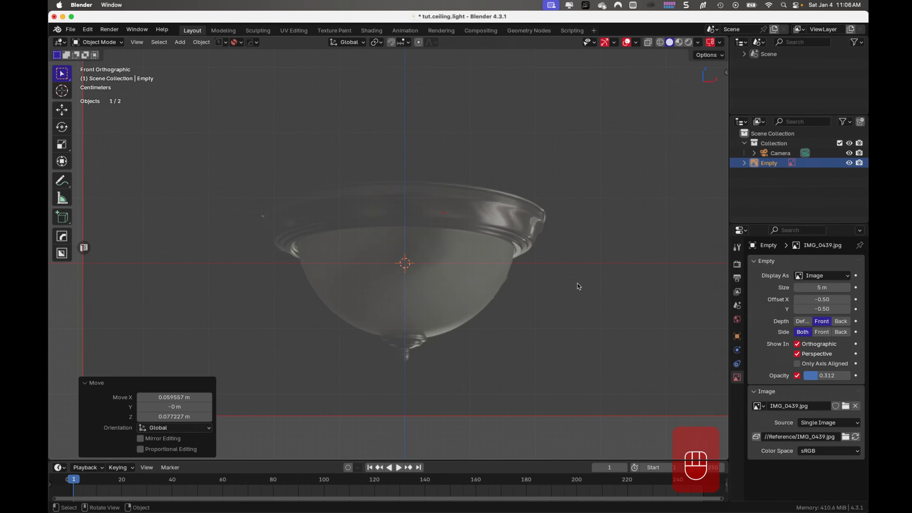
- Add IMG_0440.jpg as a second reference image aligned to the bottom view
key(ctrl)
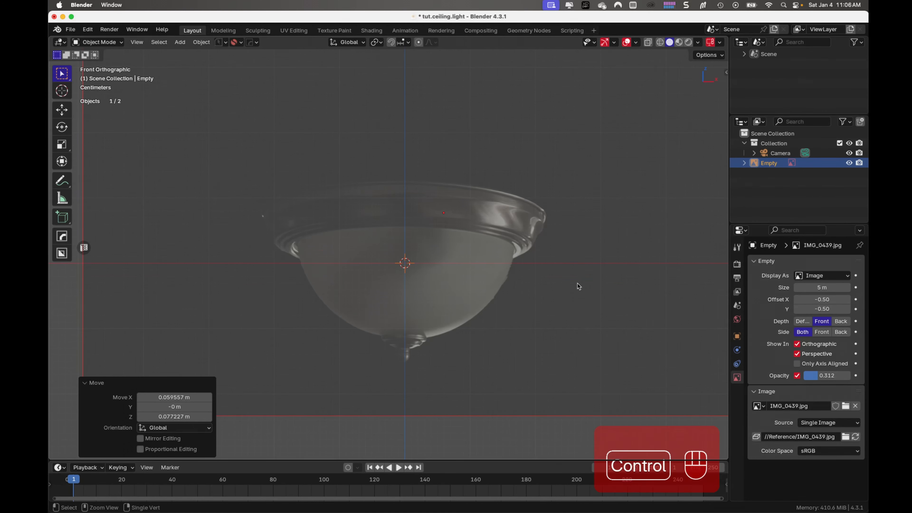
key(ctrl+KP_7)
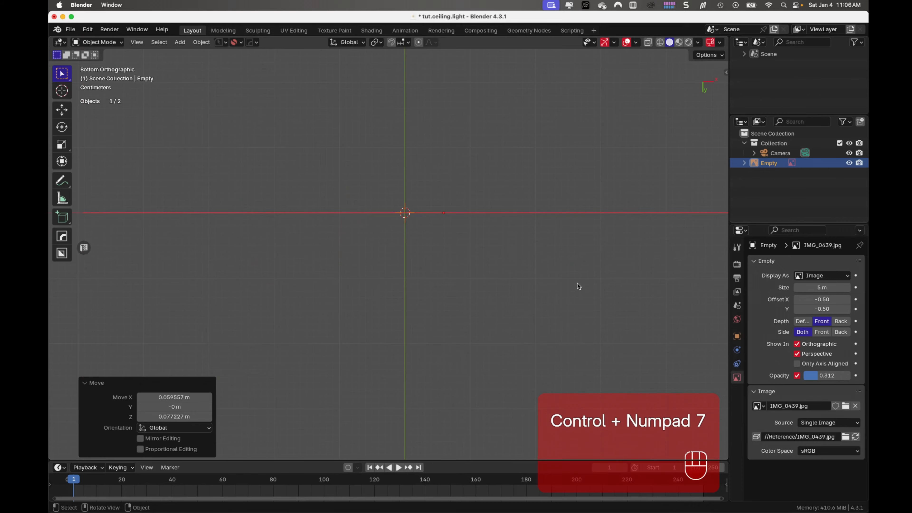
shift+middle_drag(578, 286, 562, 346)
key(shift+a)
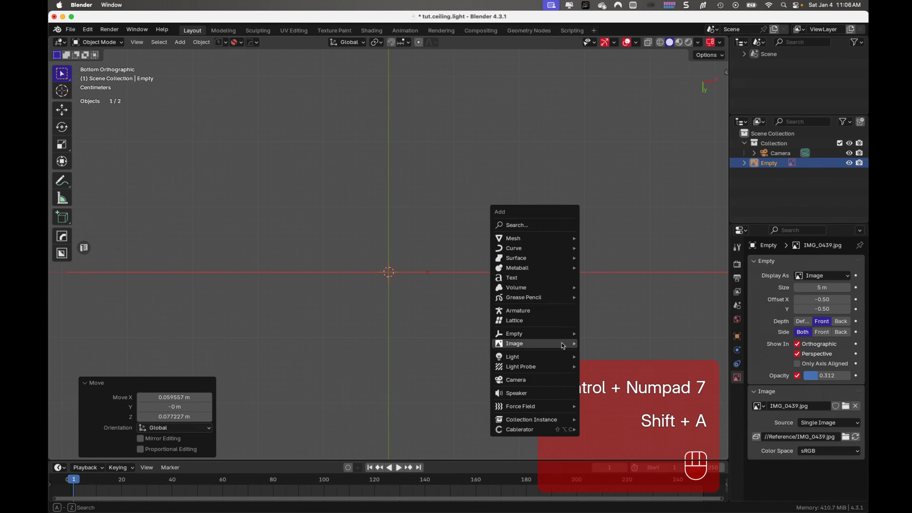
mouse_move(563, 345)
click(606, 343)
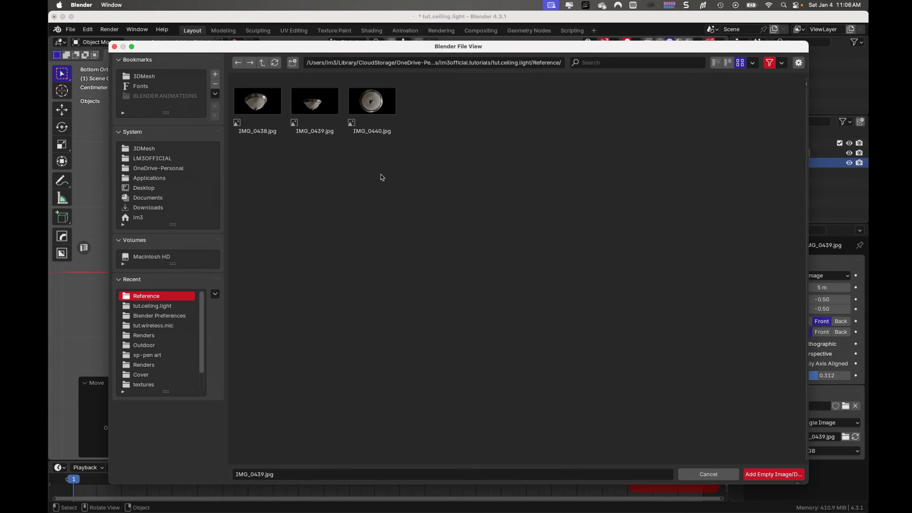
double_click(373, 104)
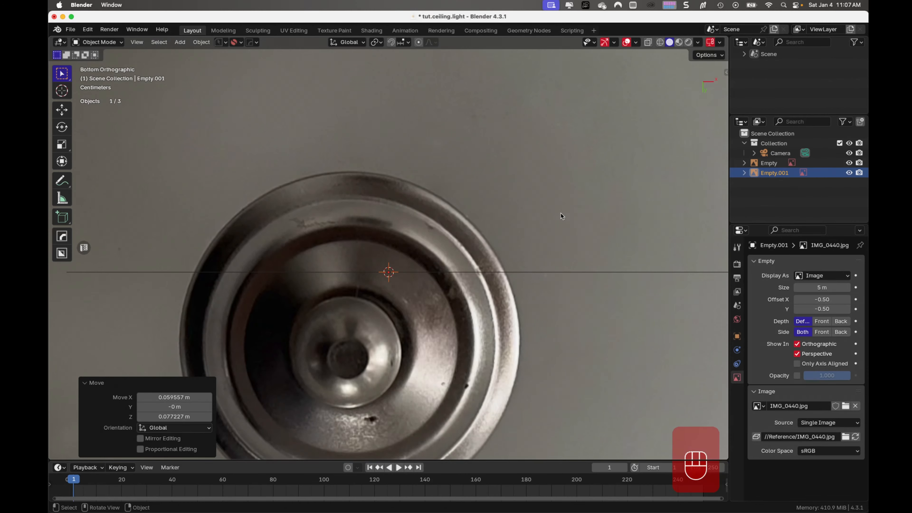
- Scale the bottom reference to about 0.2 and move it about 0.012 m in X and -0.025 m in Y to centre the finial on the origin
key(s)
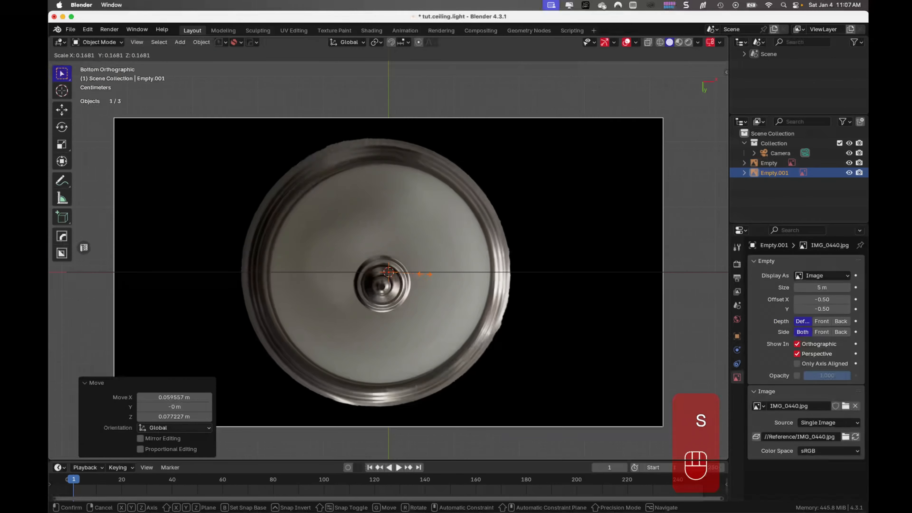
click(429, 276)
key(g)
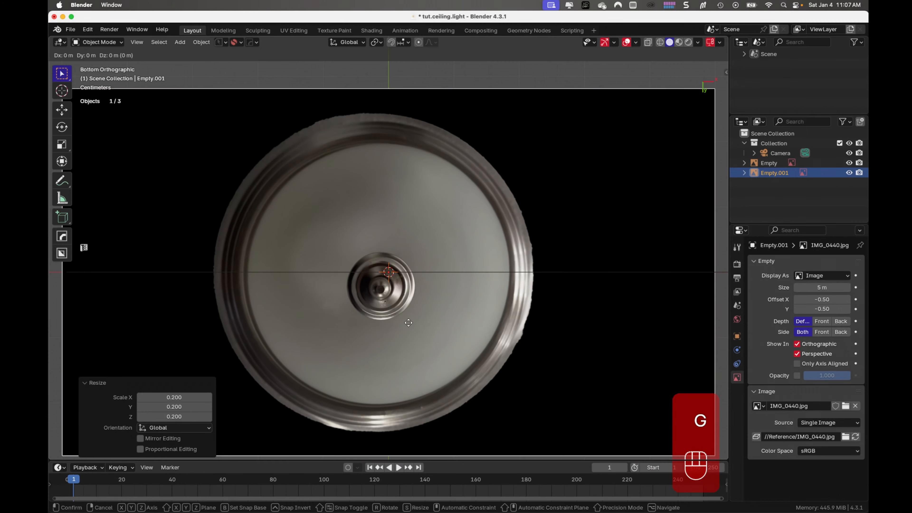
click(417, 307)
- Enable opacity on the IMG_0440.jpg reference, lower it to about 0.241, and set its depth to Front
click(797, 375)
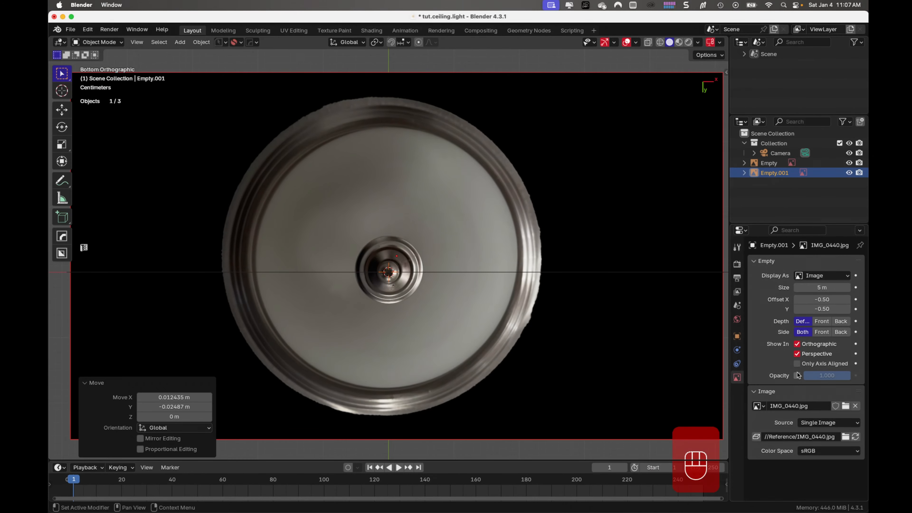
drag(844, 378, 818, 378)
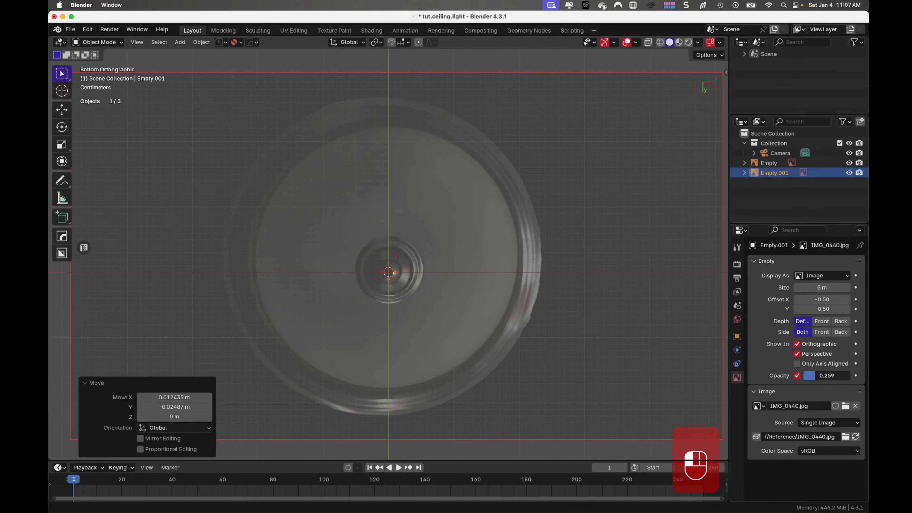
click(822, 321)
- Scale the bottom reference down by about 0.915 to match the lamp's width in the front reference
middle_drag(601, 262, 582, 342)
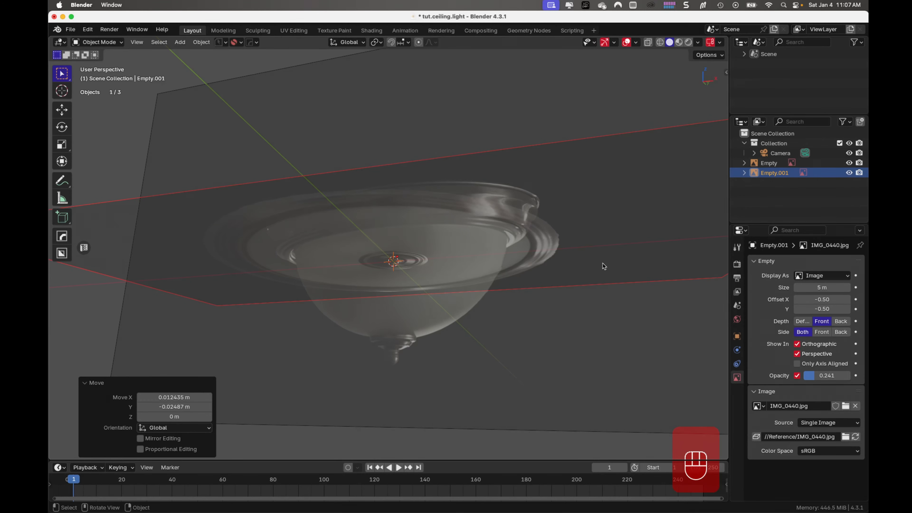
key(s)
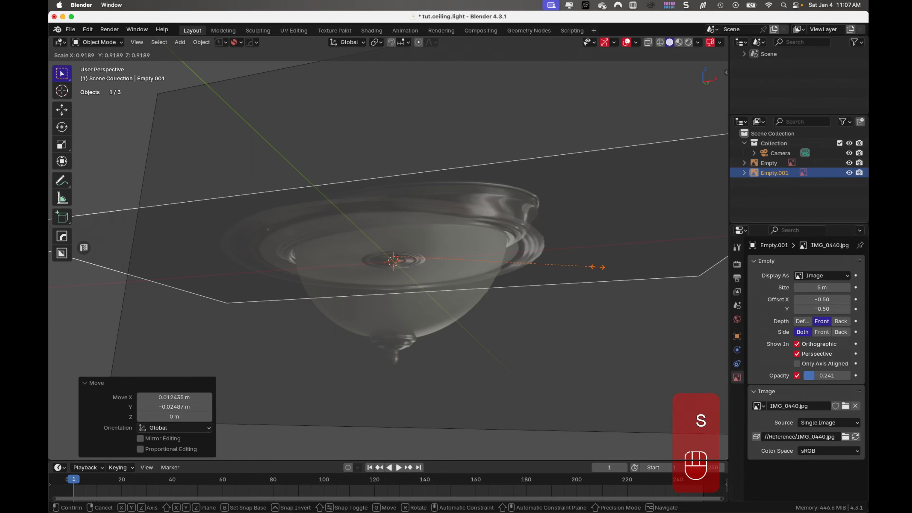
click(597, 266)
- Raise the bottom reference image about 0.1 m along Z in the right view and switch to the top view
middle_drag(597, 266, 558, 348)
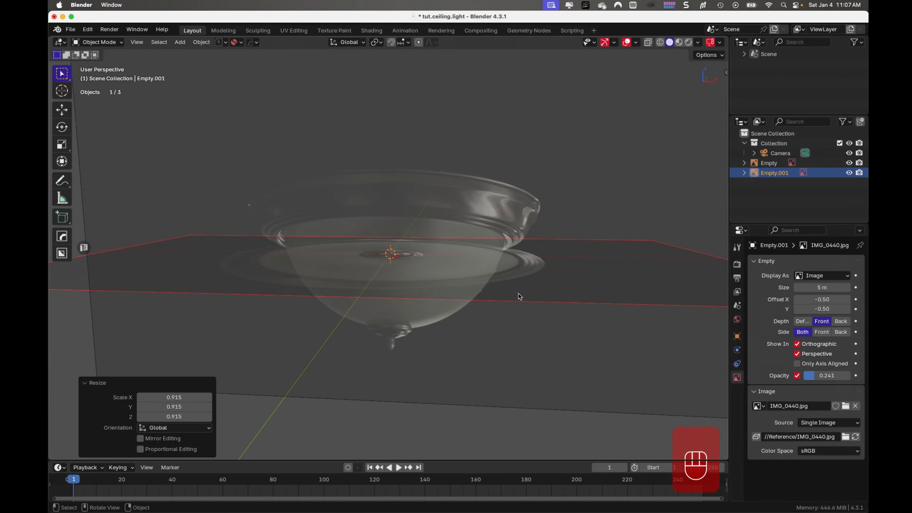
middle_drag(519, 296, 528, 337)
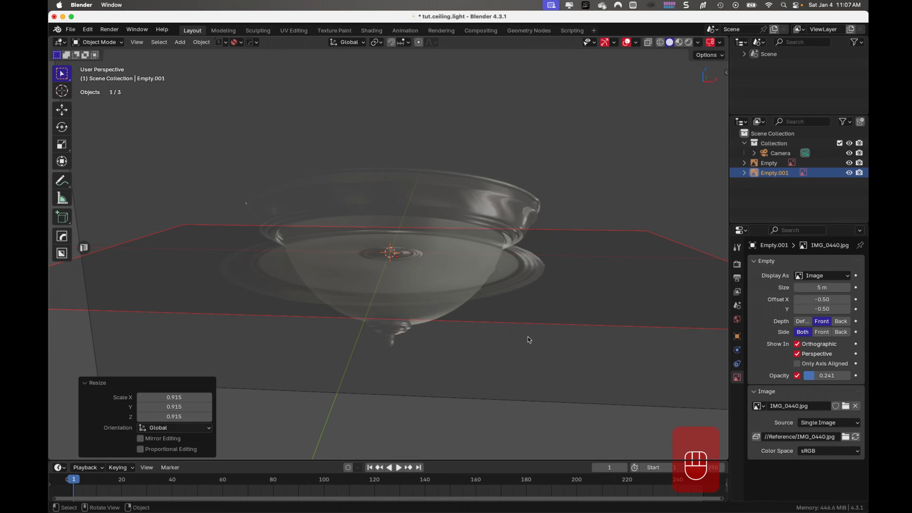
key(KP_3)
key(g)
key(z)
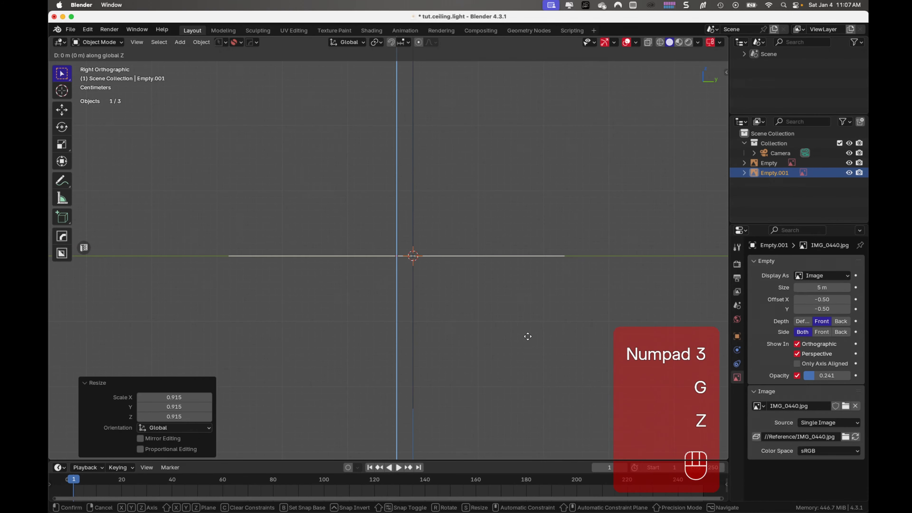
click(553, 274)
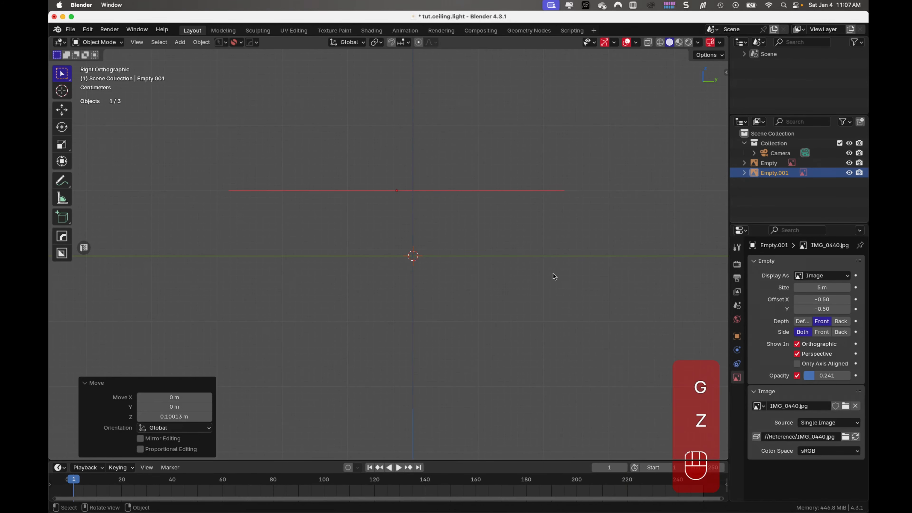
middle_drag(553, 274, 522, 274)
key(KP_7)
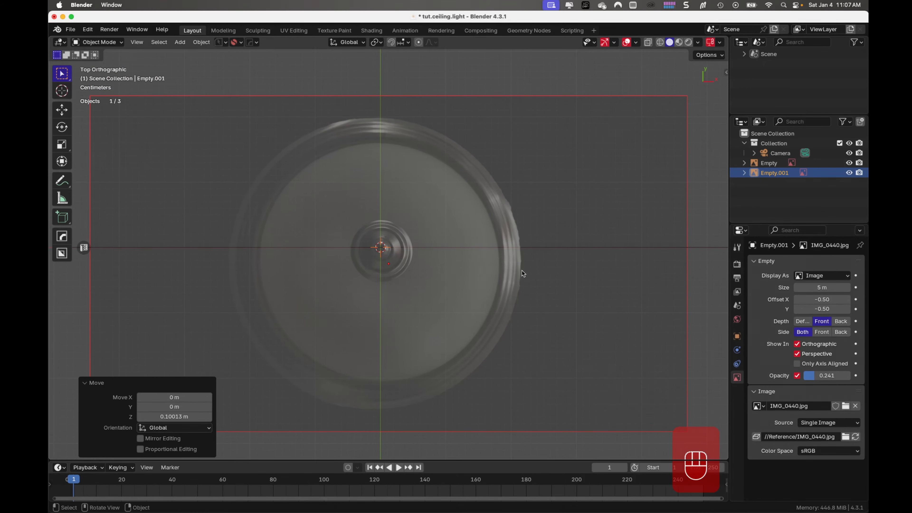
- Compare the lamp's size and alignment in the two reference images by alternating between the front and top views
key(KP_1)
key(KP_7)
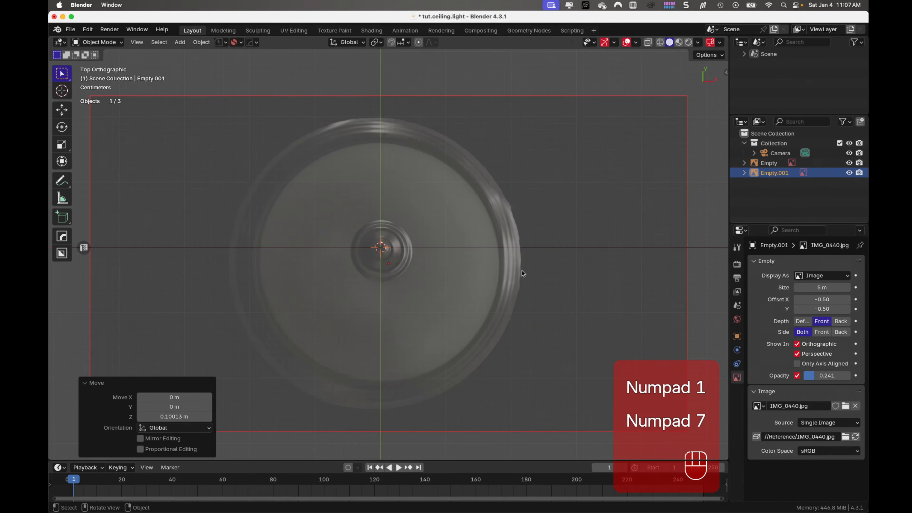
key(KP_1)
key(KP_7)
key(KP_1)
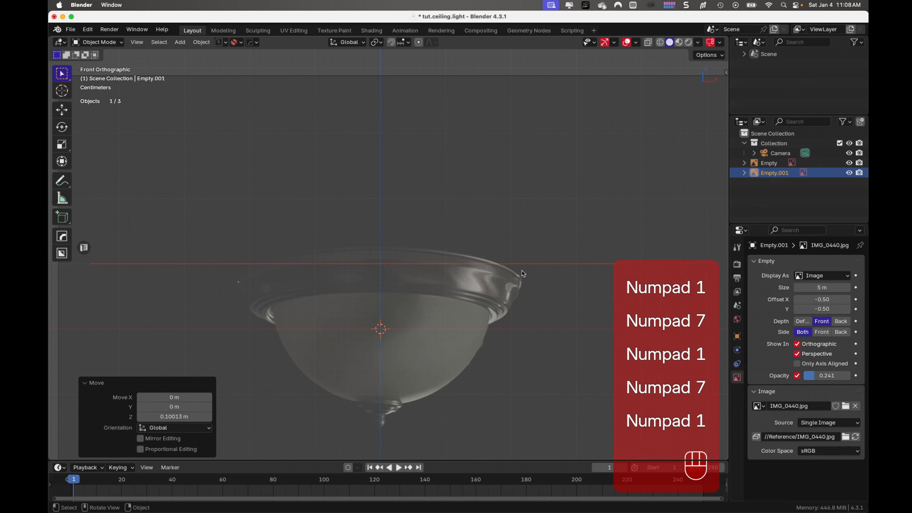
- Rename the Empty.001 reference image as ref.front and the Empty reference image as ref.top
double_click(769, 173)
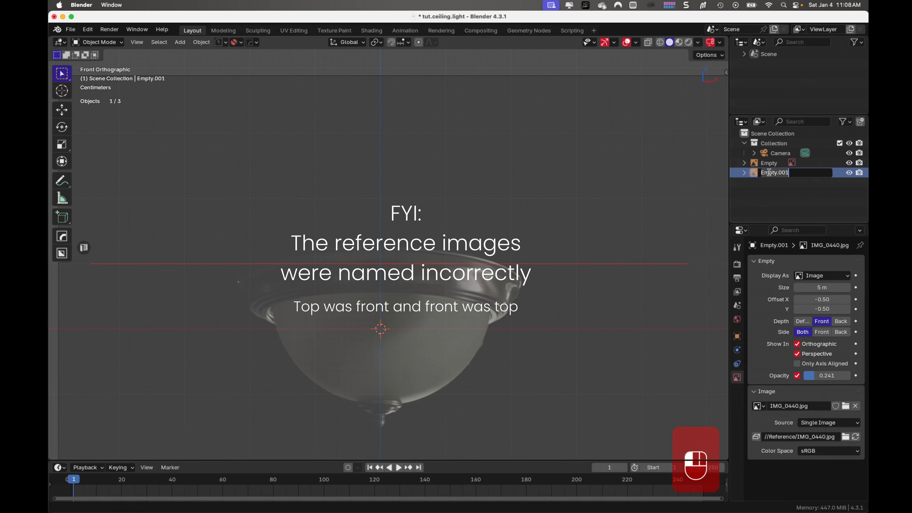
text(ref.front)
key(Return)
click(774, 164)
double_click(773, 164)
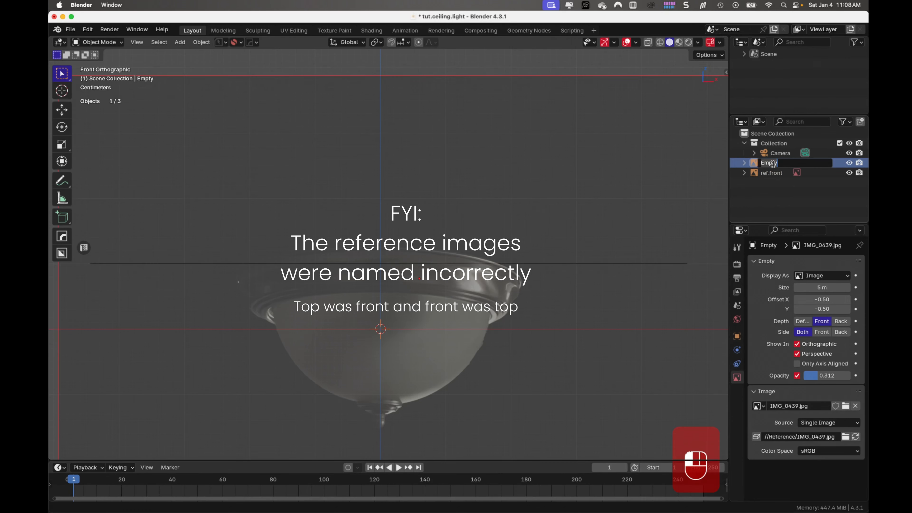
text(ref.top)
key(Return)
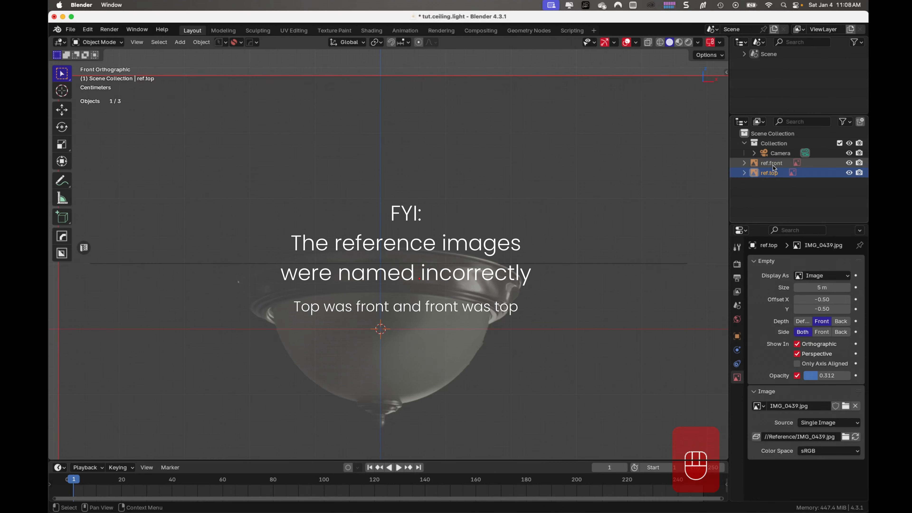
- Move ref.front and ref.top together into a new collection named Reference and collapse that collection
shift+click(768, 166)
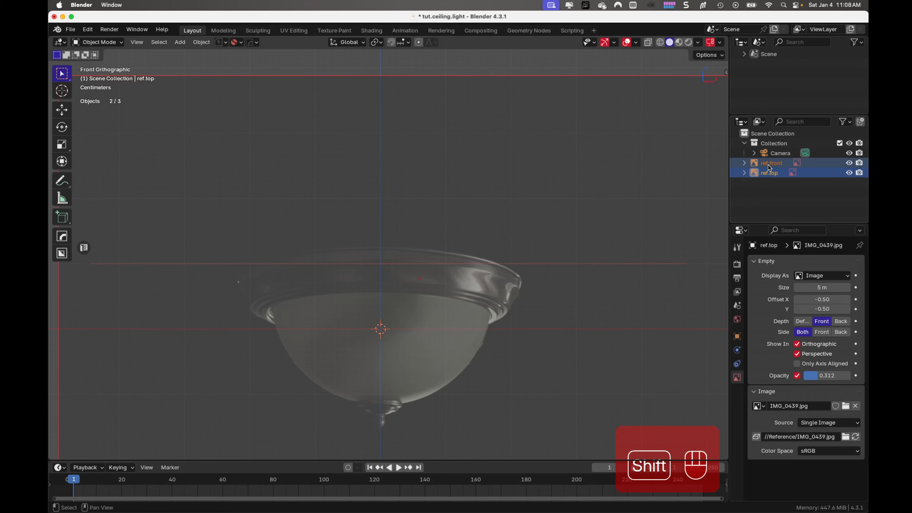
key(m)
click(761, 184)
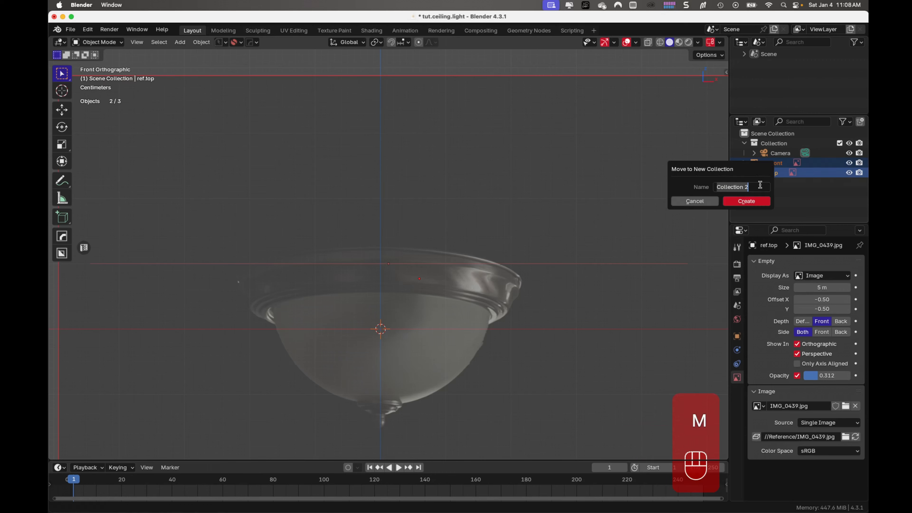
key(BackSpace)
text(R)
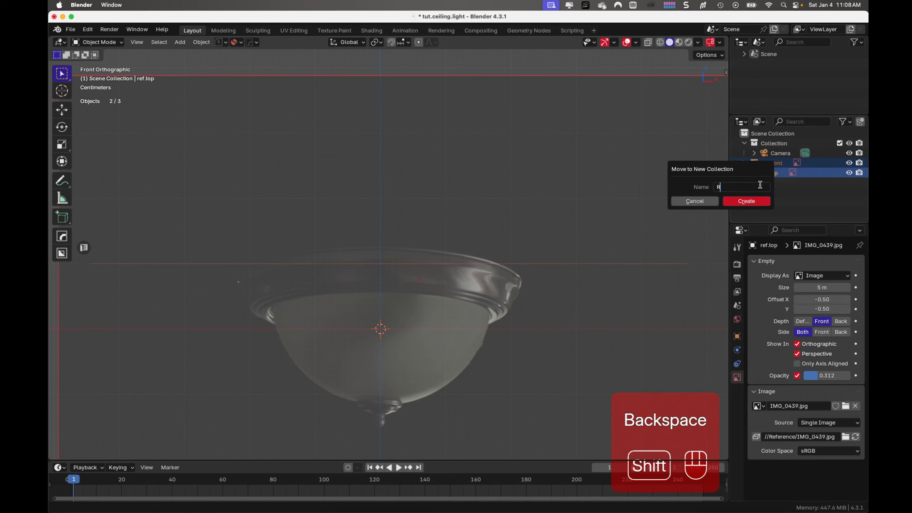
text(eference)
key(Return)
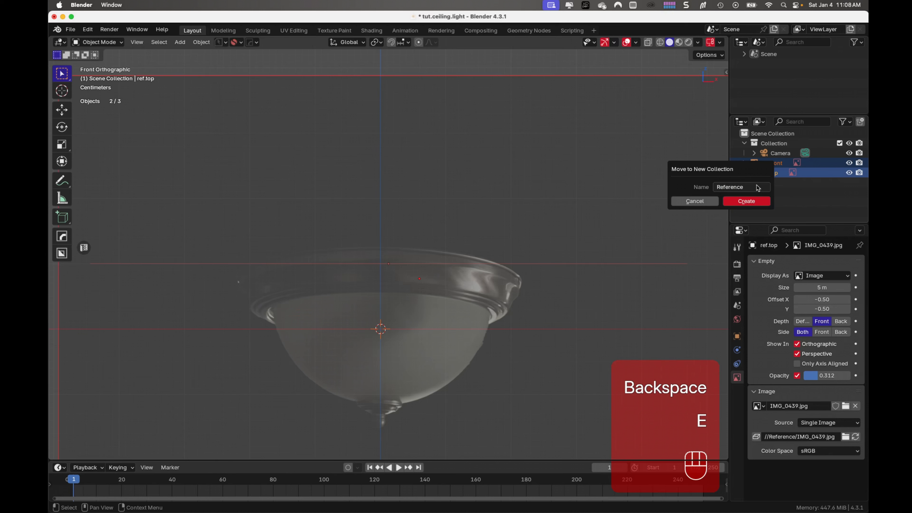
click(751, 202)
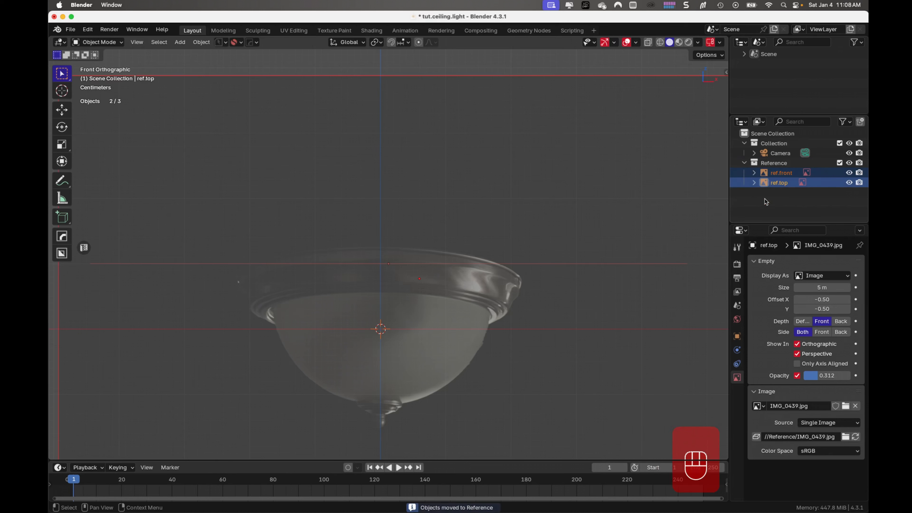
click(745, 164)
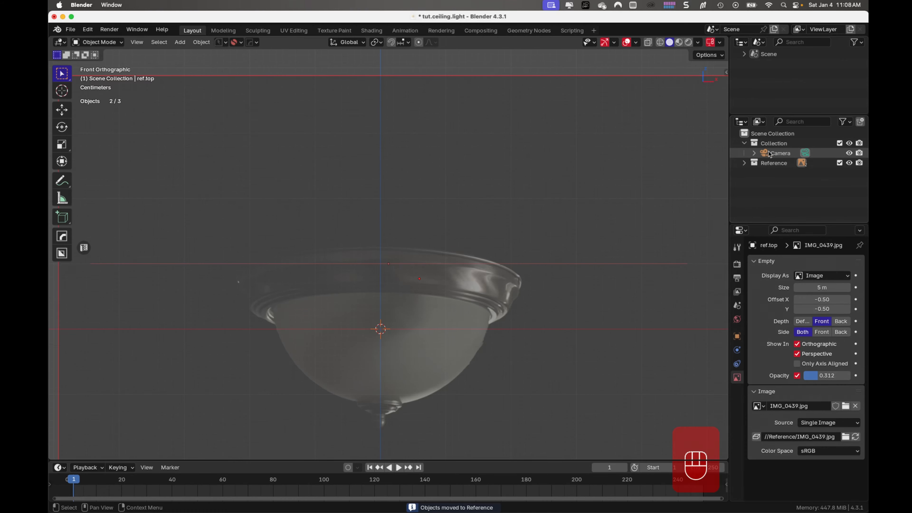
- Deselect all objects and save the tut.ceiling.light file
click(490, 58)
key(super+s)
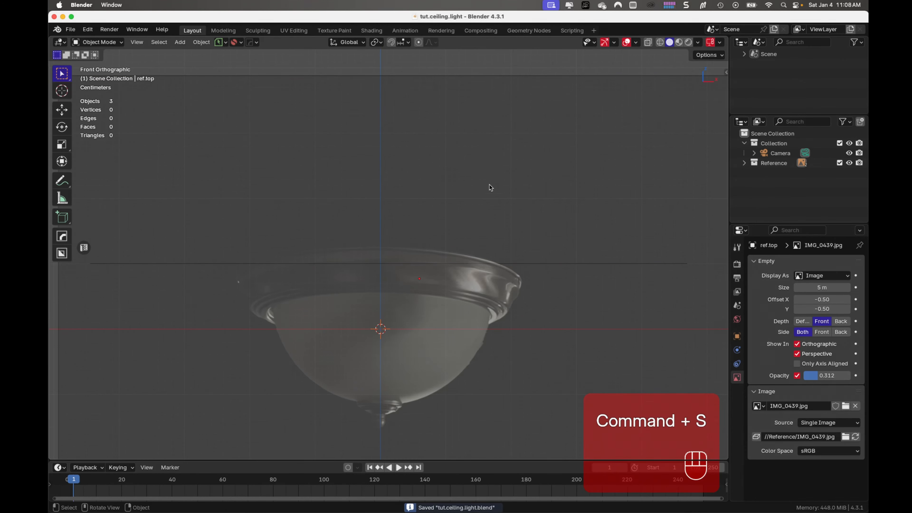
scroll(485, 190, down, 3)
scroll(452, 232, up, 4)
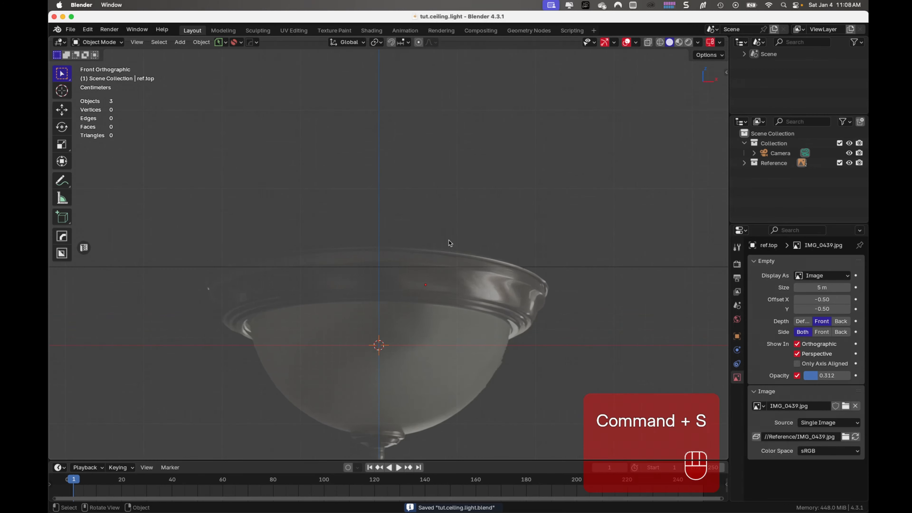
shift+middle_drag(419, 273, 464, 229)
scroll(449, 219, up, 1)
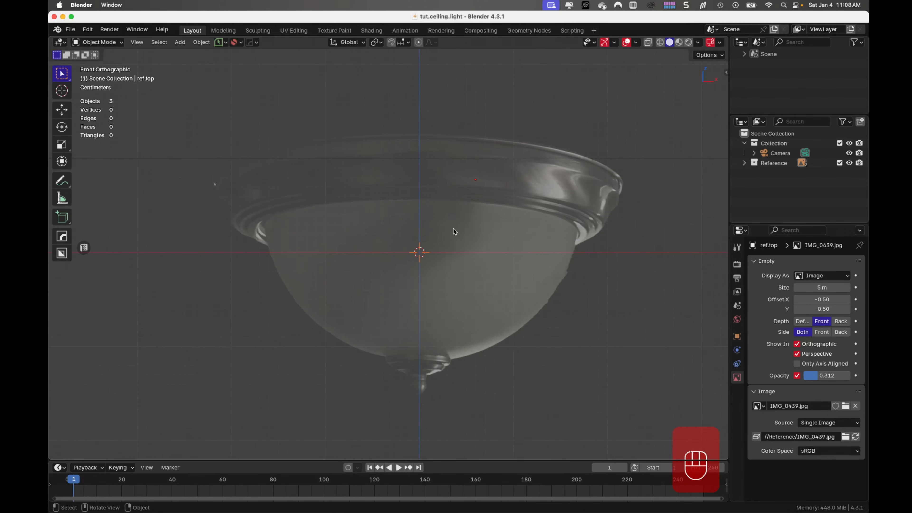
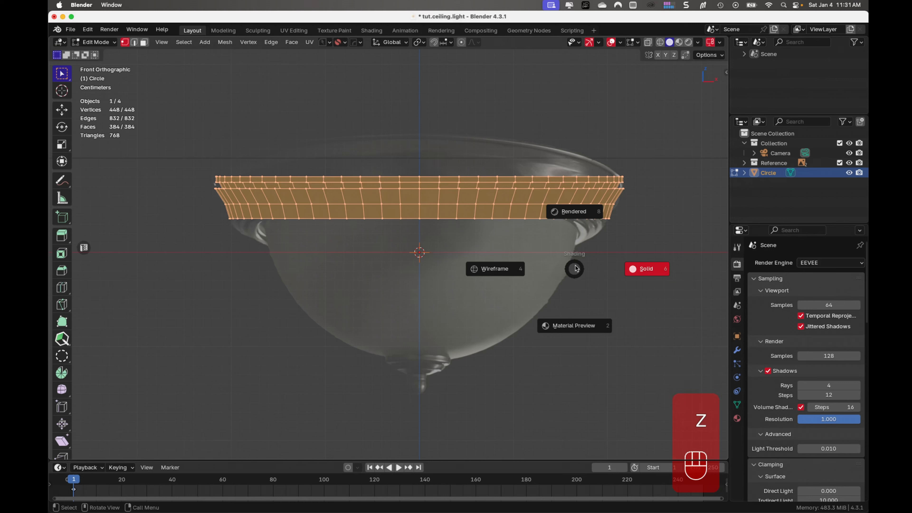
- Move the entire ring mesh up along Z by about 0.092 m, clear of the reference lamp
key(Escape)
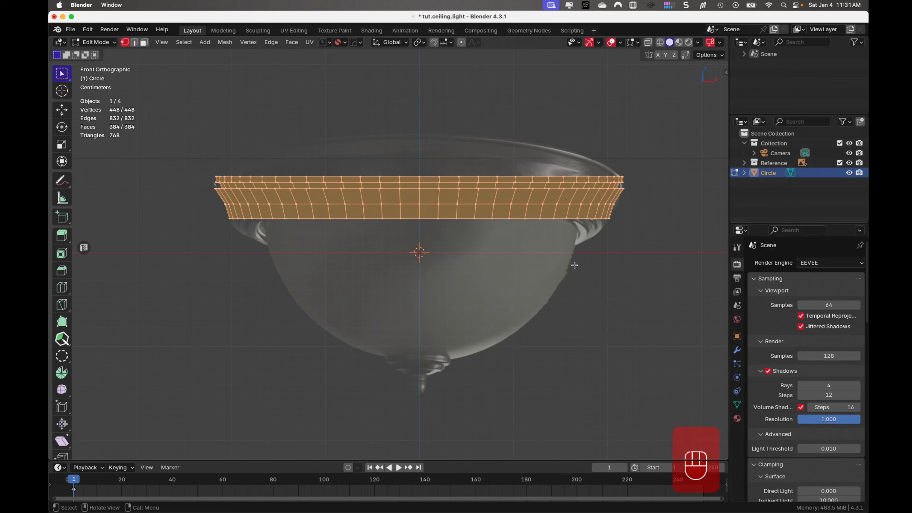
key(g)
key(z)
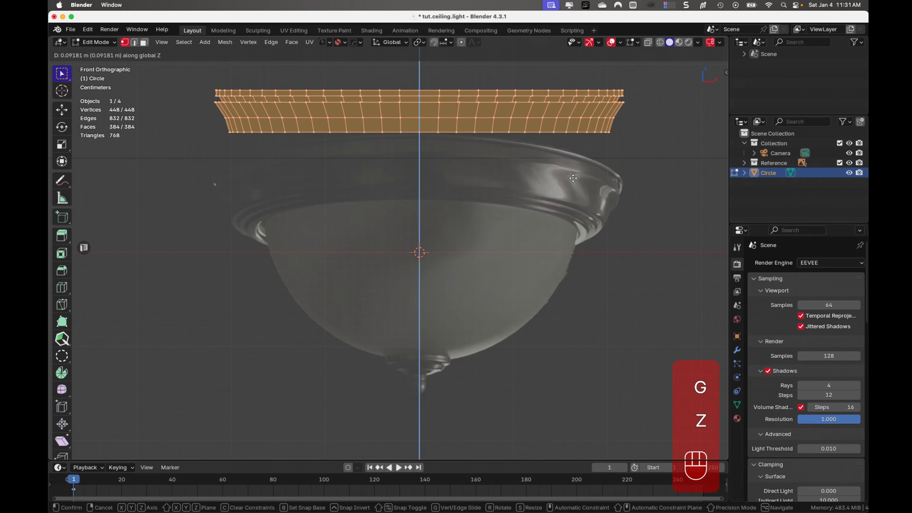
click(573, 178)
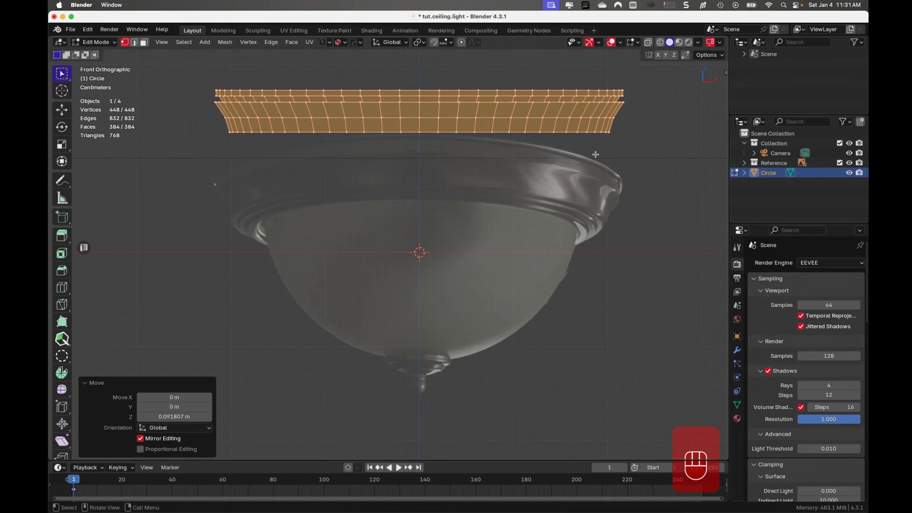
- With X-ray on, extrude the ring's bottom edge loop inward at about 0.966 scale and then about 0.0068 m down along Z
key(alt+z)
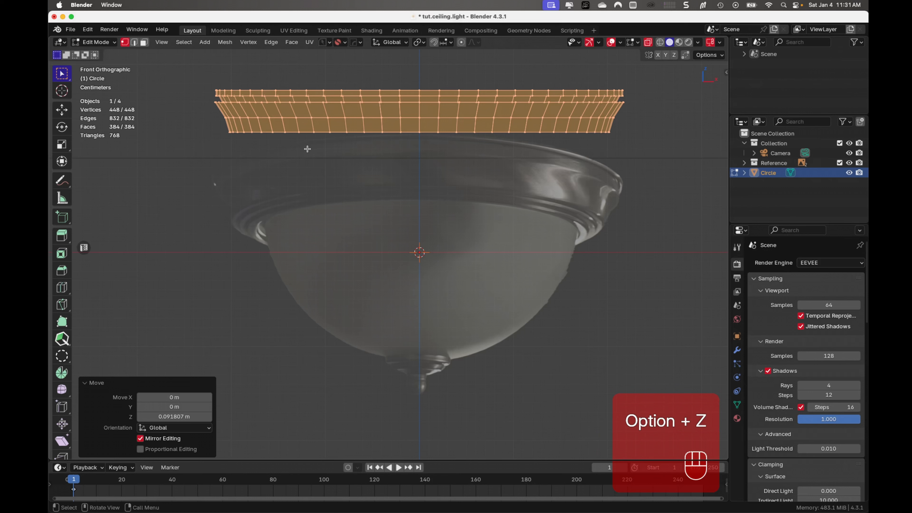
drag(223, 131, 650, 148)
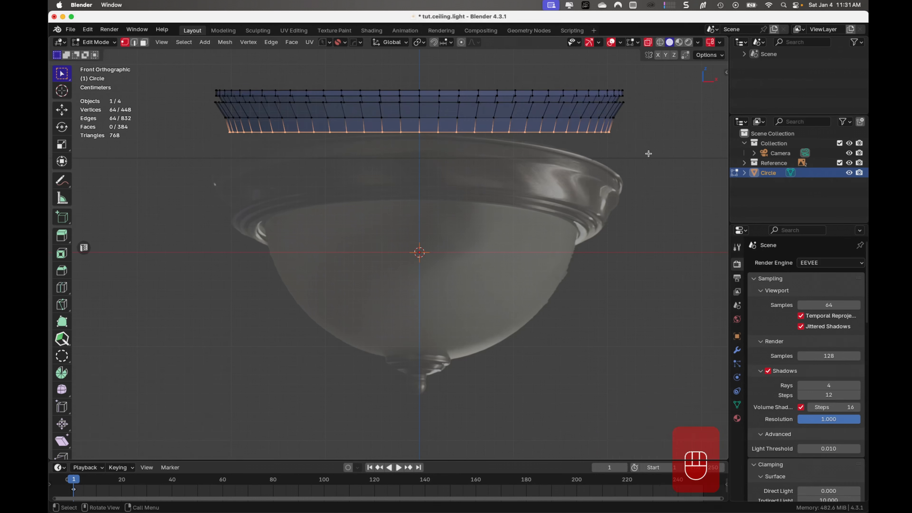
key(e)
key(s)
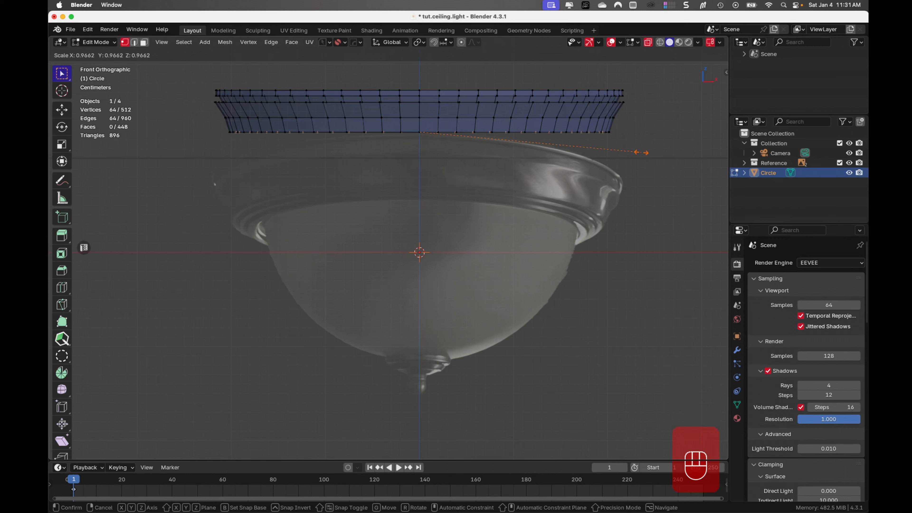
click(641, 153)
key(e)
key(z)
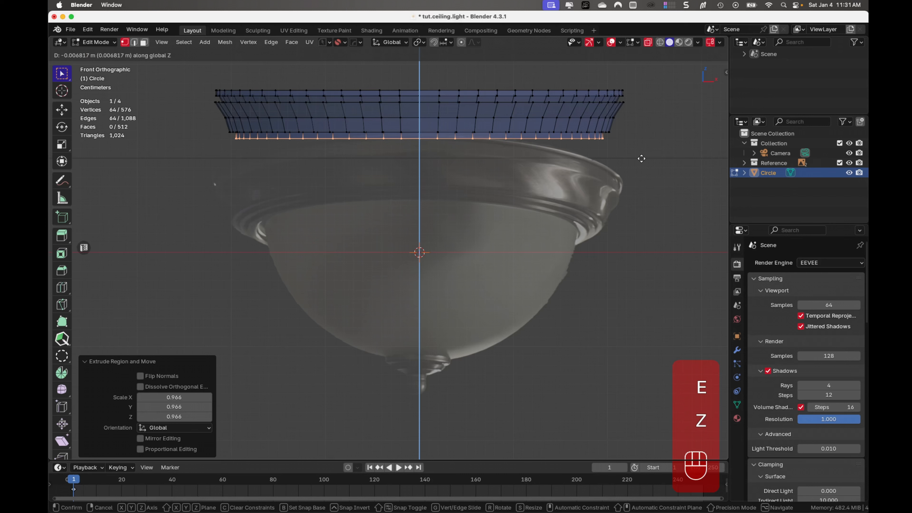
click(641, 158)
- Extrude the bottom edge loop inward at about 0.972 scale and then about 0.0077 m down to form the second step
key(e)
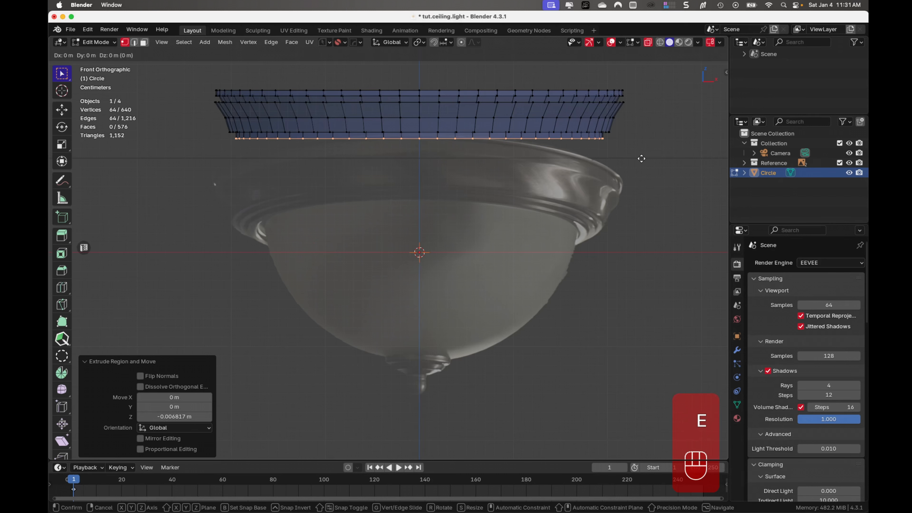
key(s)
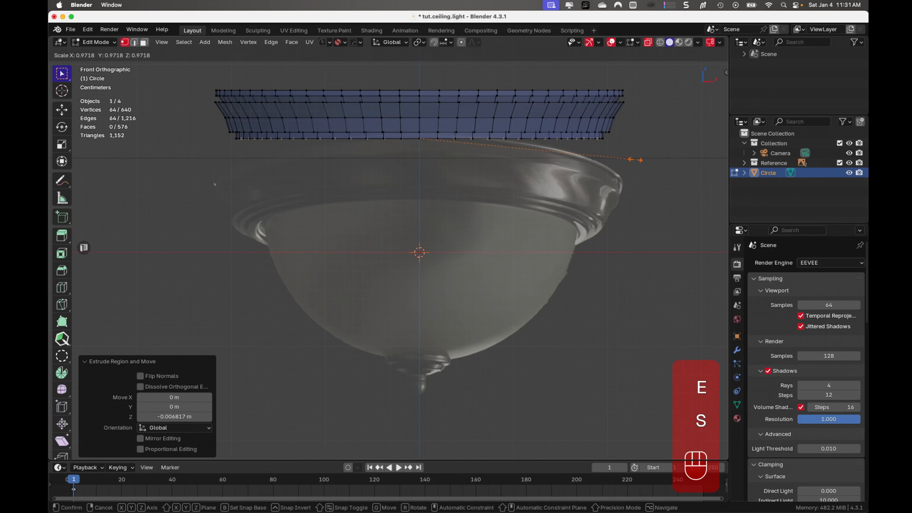
click(635, 159)
key(e)
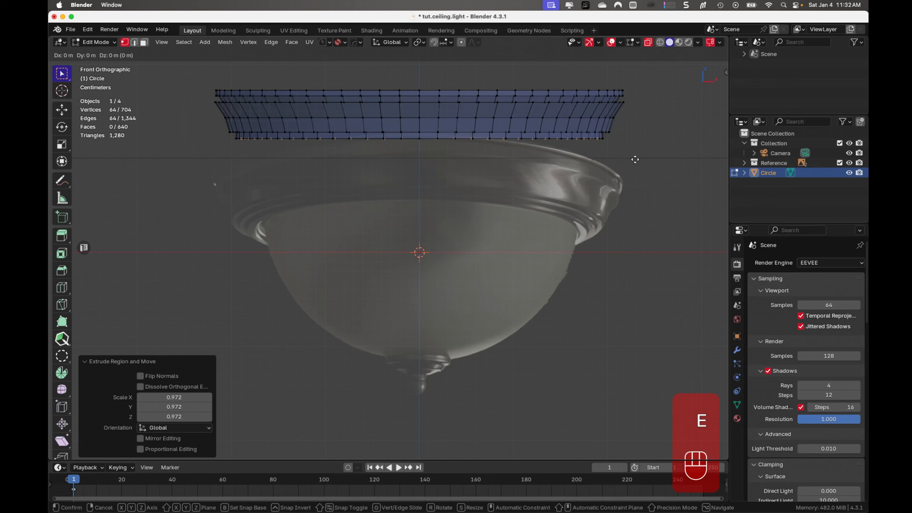
key(z)
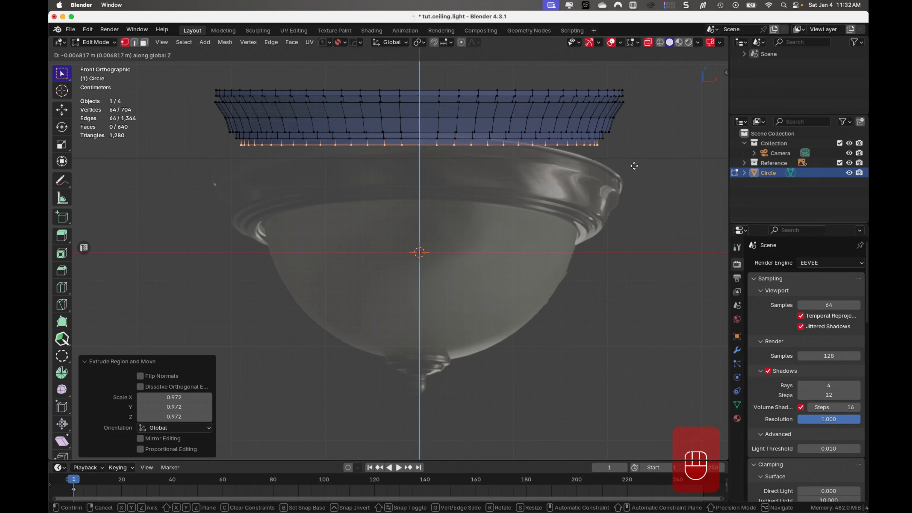
click(633, 167)
- Extrude the bottom edge loop inward once more at about 0.957 scale to form the lower lip
key(e)
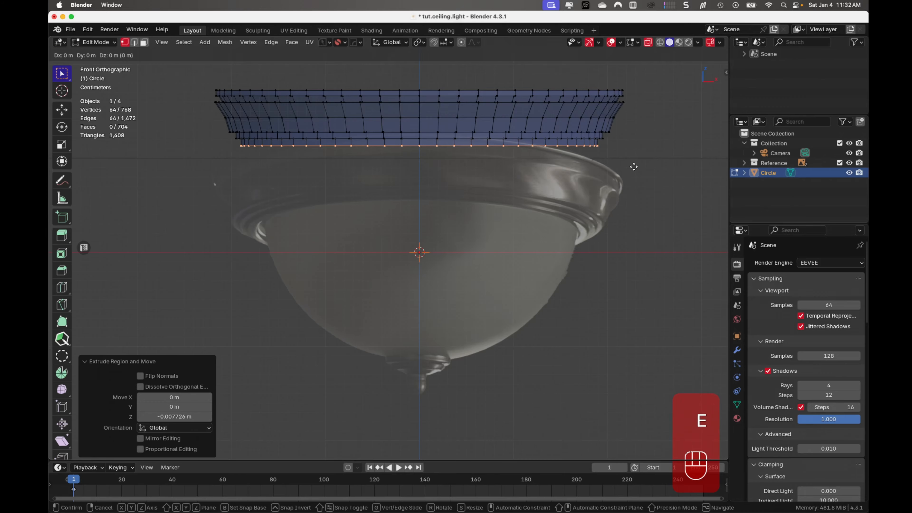
key(s)
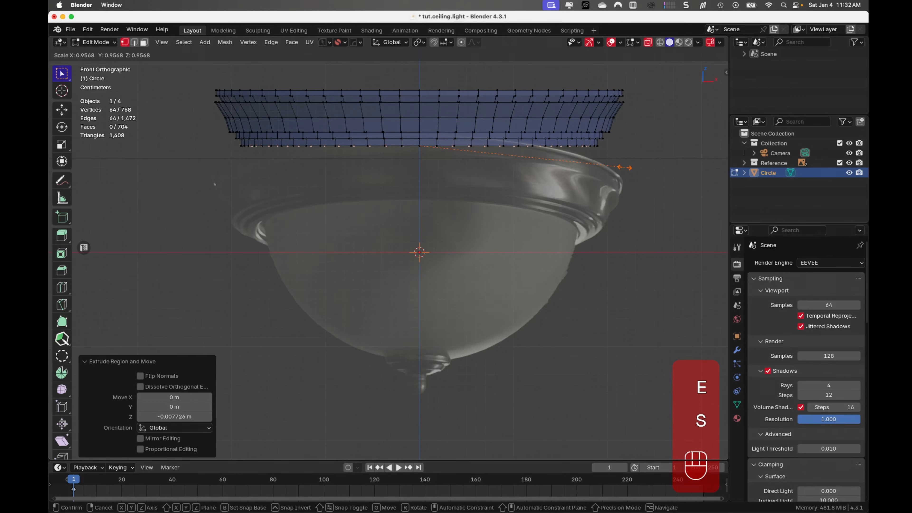
click(629, 167)
- Select the ring's upper rim edge loop in Edit Mode and extrude it inward at about 0.924 scale
middle_drag(628, 184, 618, 107)
key(Tab)
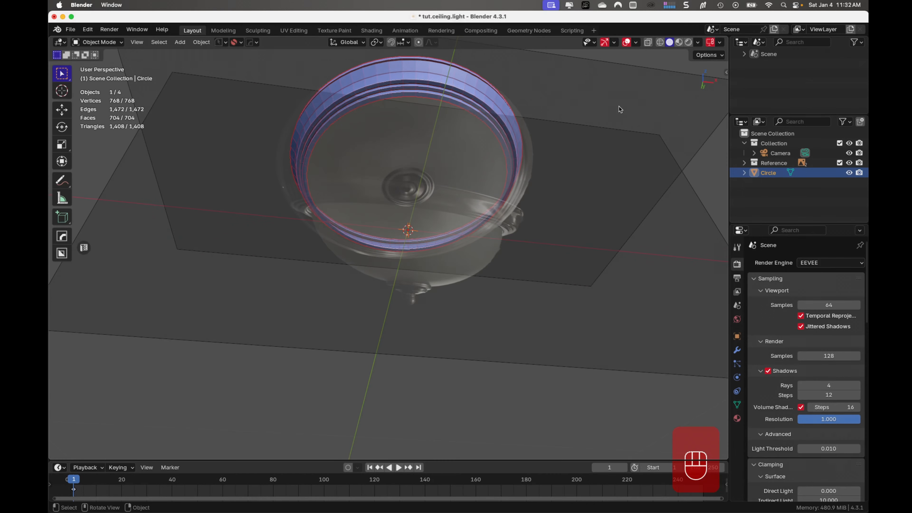
middle_drag(516, 124, 533, 184)
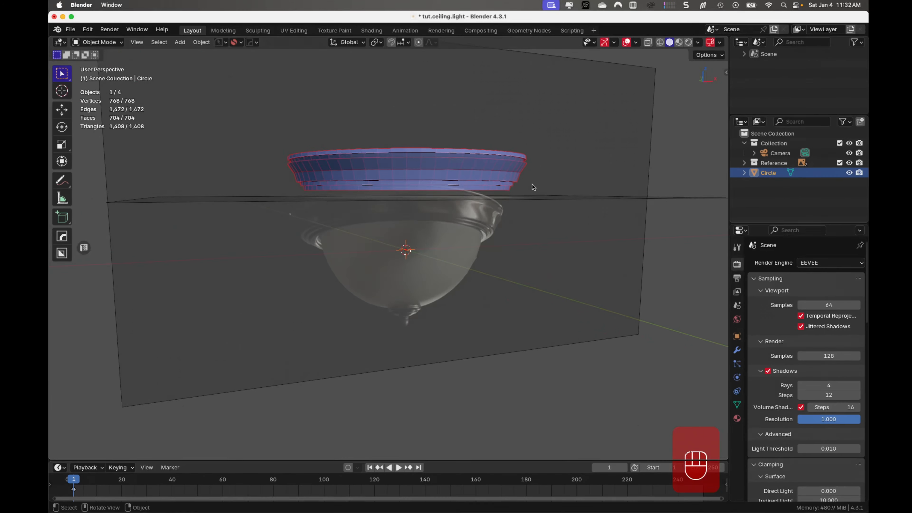
key(KP_1)
scroll(588, 220, up, 4)
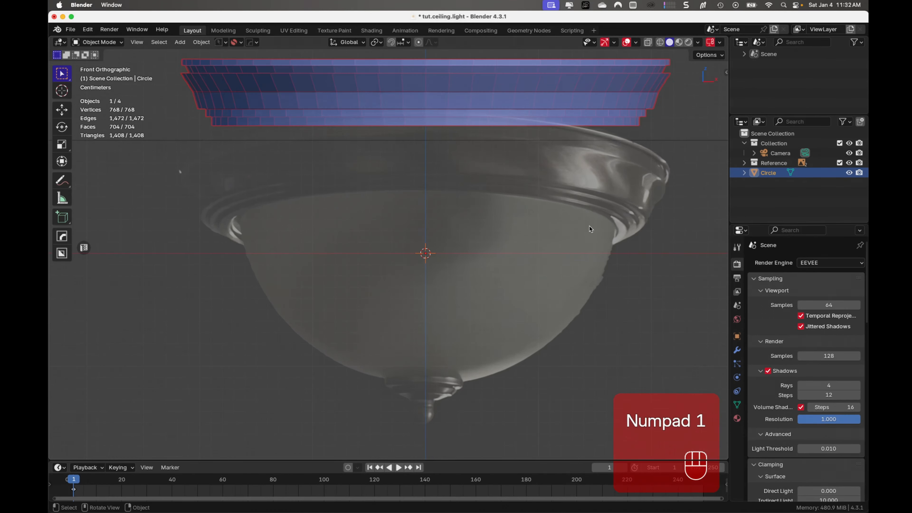
middle_drag(567, 217, 571, 255)
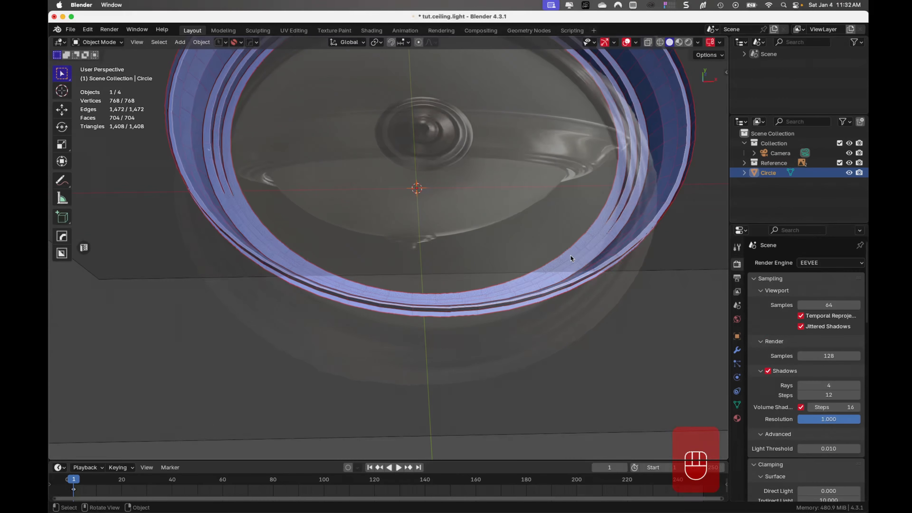
key(Tab)
middle_drag(593, 307, 591, 139)
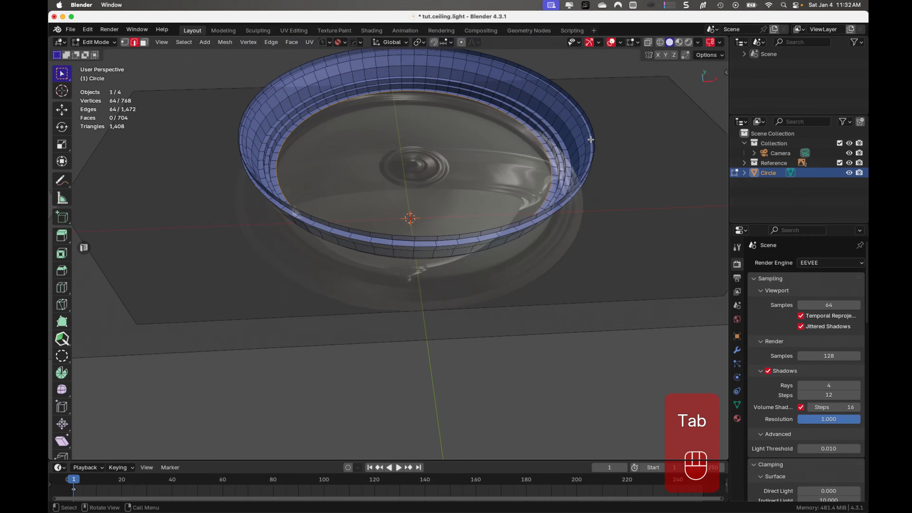
alt+click(567, 95)
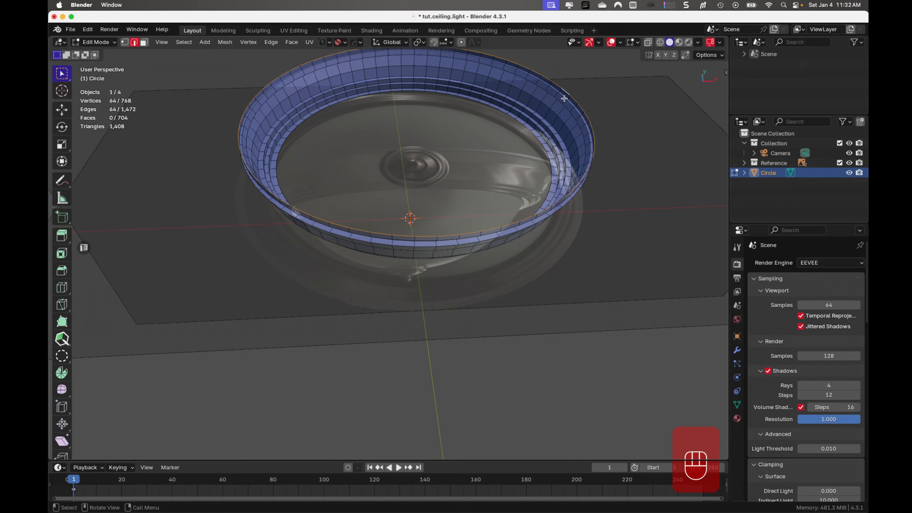
key(e)
key(s)
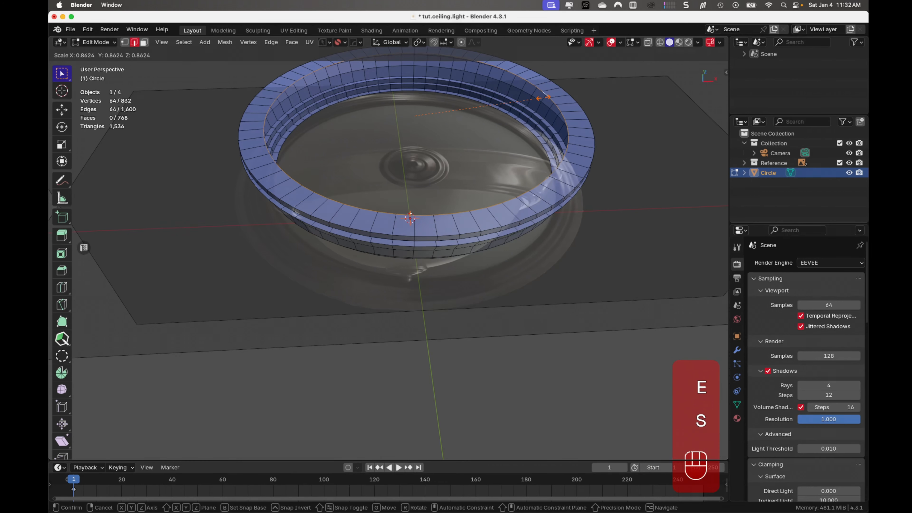
click(552, 97)
- Extrude the upper inner edge loop inward two more times, at about 0.907 and 0.882 scale
key(e)
key(s)
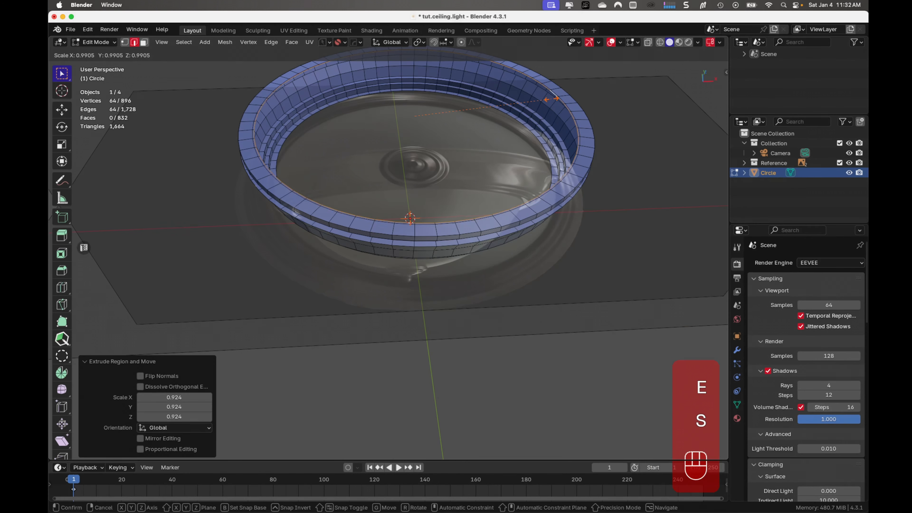
click(539, 94)
key(e)
key(s)
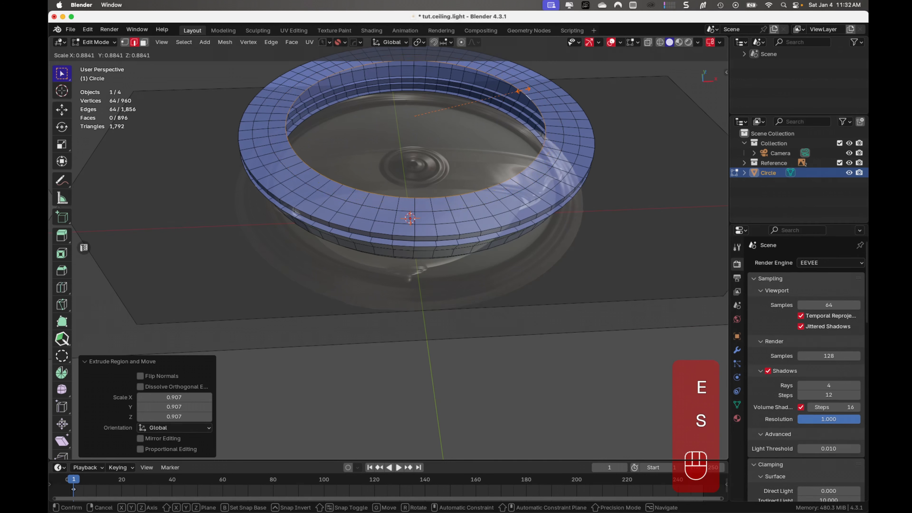
click(522, 90)
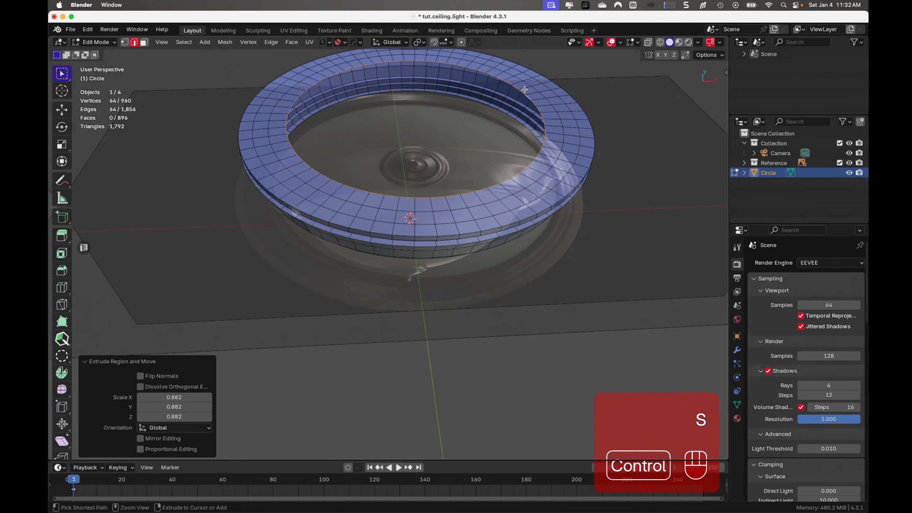
- Close the remaining opening on the upper side with a Grid Fill, using span 16 and offset 5
key(ctrl+f)
click(517, 186)
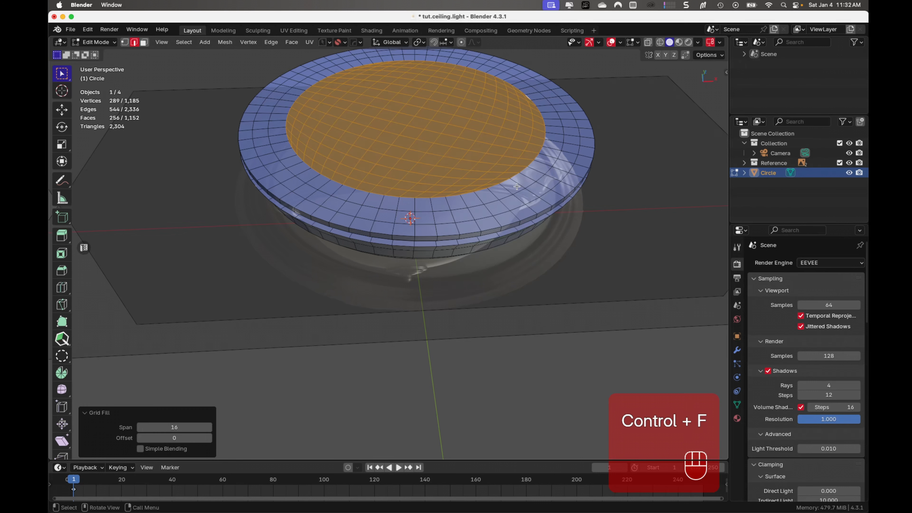
click(139, 438)
click(140, 439)
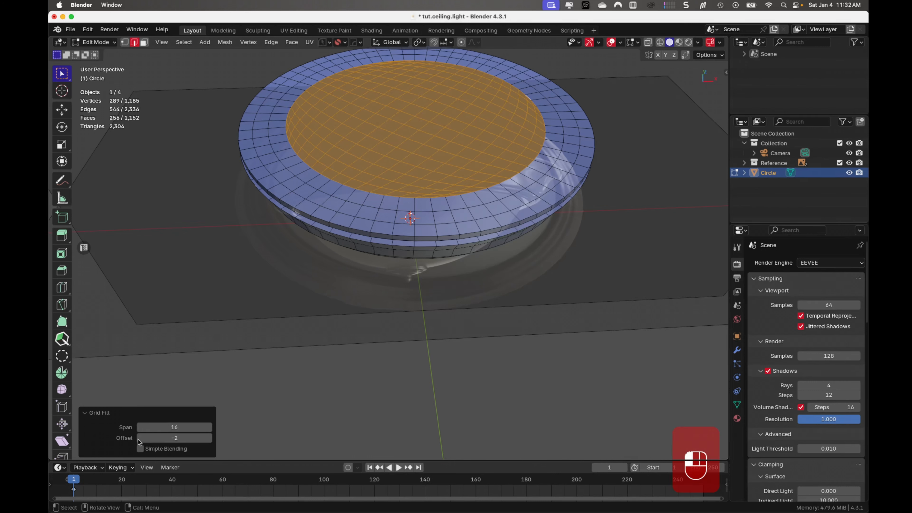
click(208, 440)
click(208, 441)
click(208, 440)
click(208, 441)
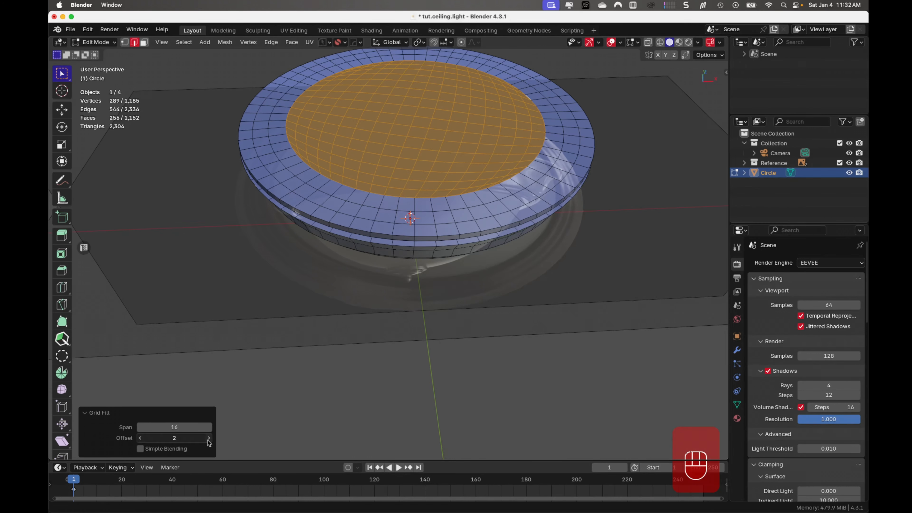
click(208, 440)
click(208, 441)
click(208, 440)
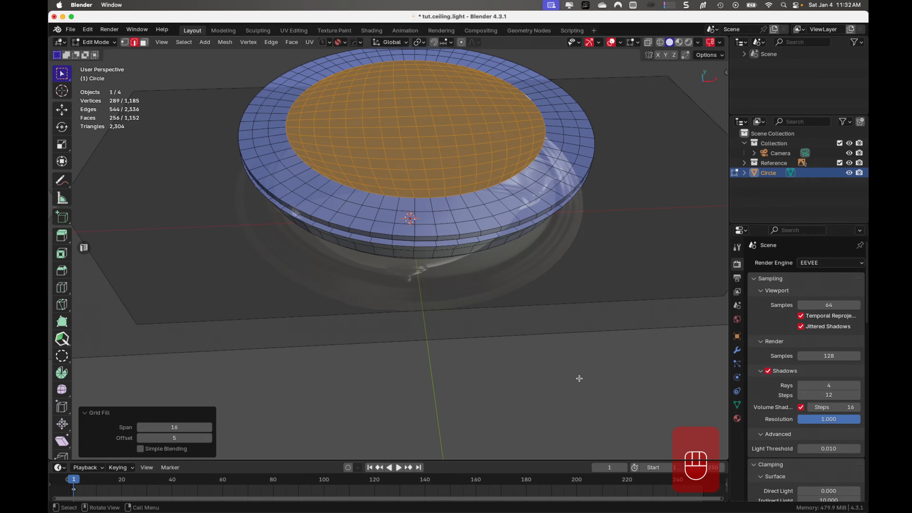
- Return to Object Mode and hide the Reference collection in the viewport
key(Tab)
middle_drag(541, 323, 452, 199)
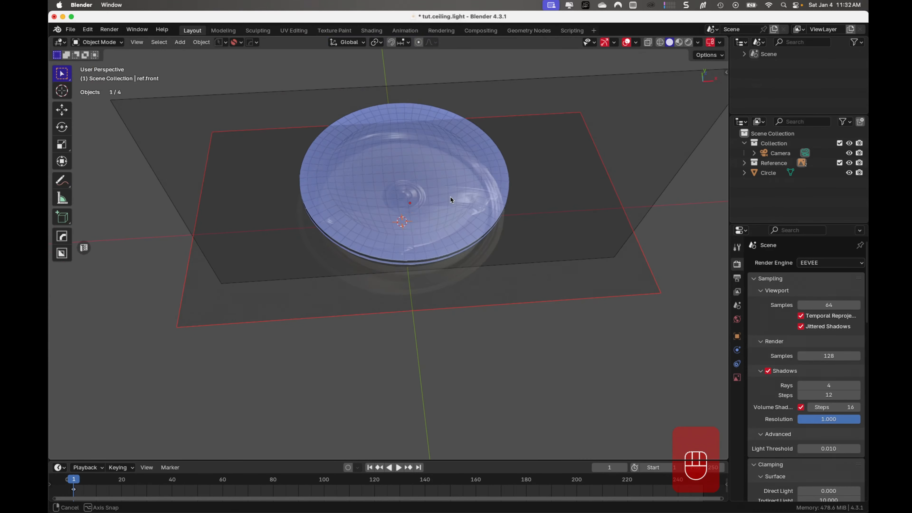
click(849, 164)
- In Edit Mode, select the inner edge loop of the ring's open underside and extrude it upward about 0.03 m along Z
middle_drag(451, 282, 363, 139)
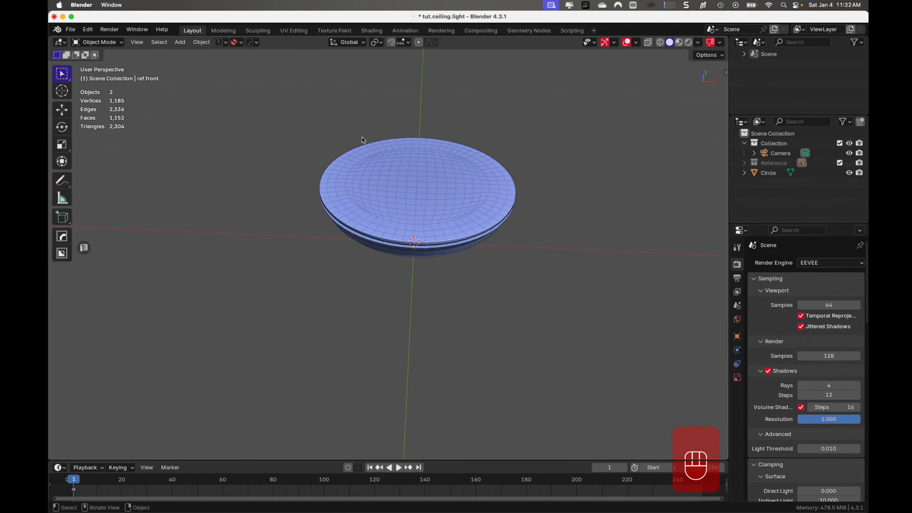
middle_drag(417, 220, 408, 110)
scroll(470, 244, up, 5)
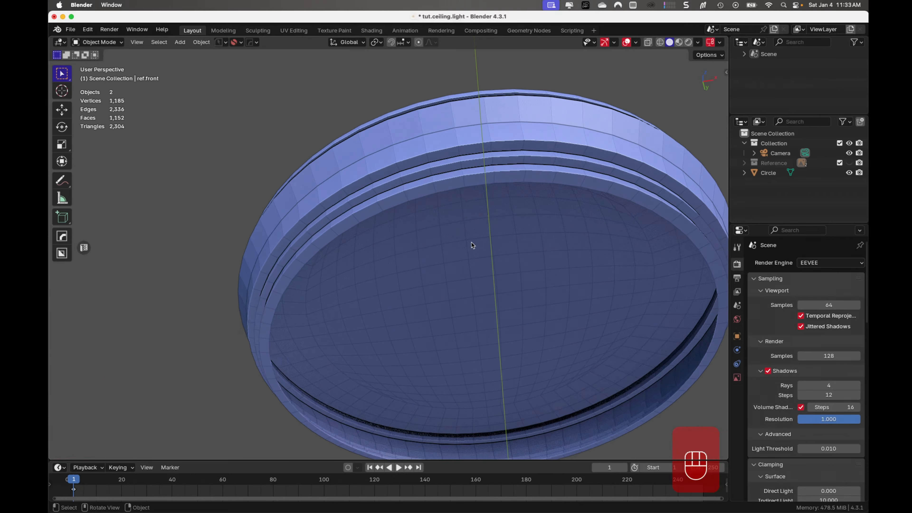
shift+middle_drag(523, 312, 481, 245)
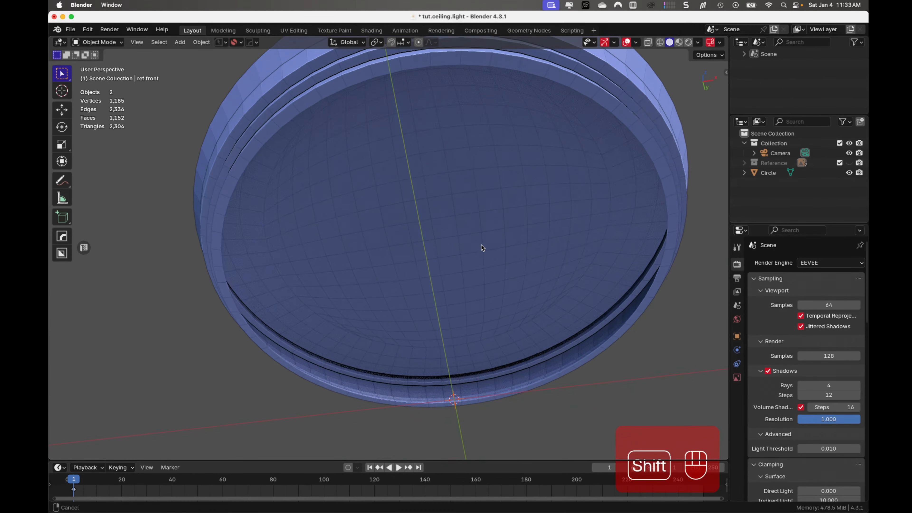
middle_drag(572, 158, 598, 197)
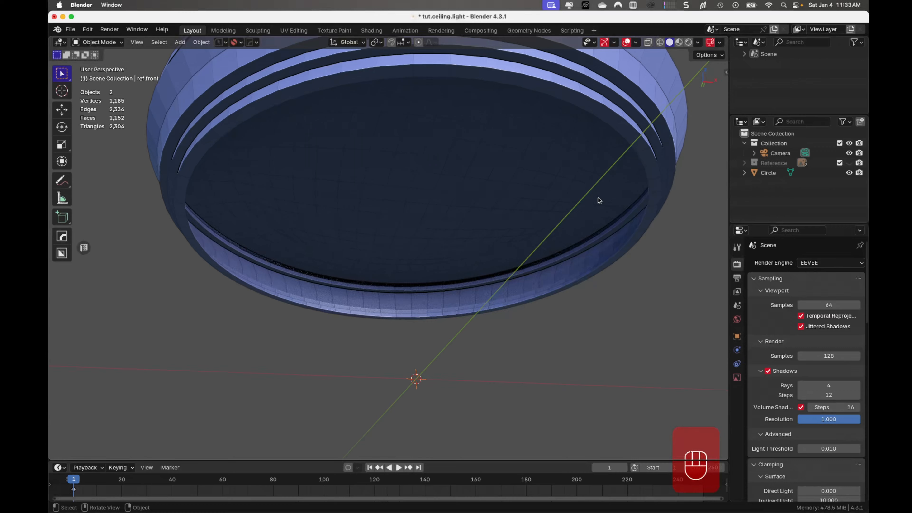
click(619, 250)
key(Tab)
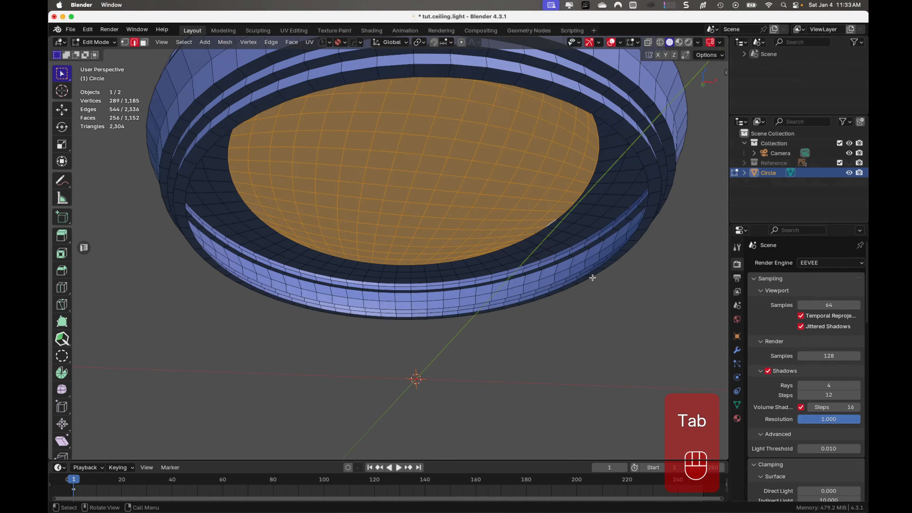
click(574, 282)
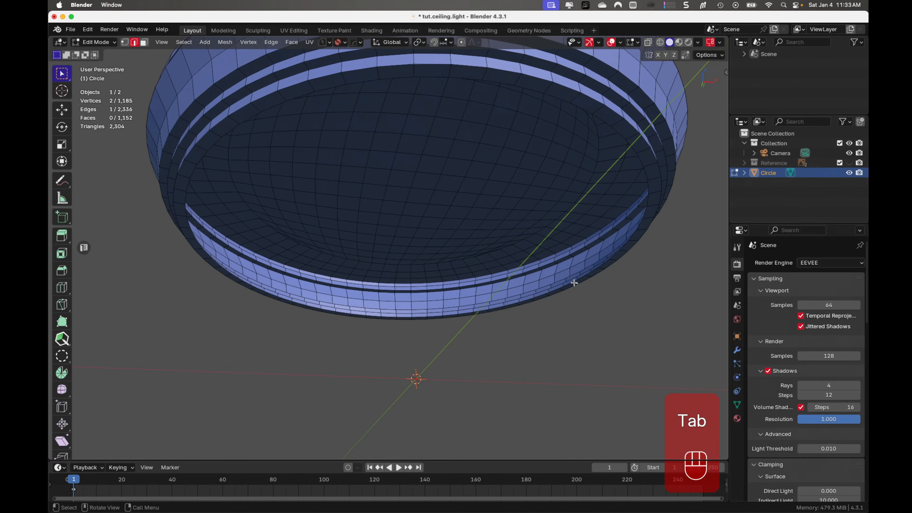
alt+click(573, 282)
alt+click(571, 284)
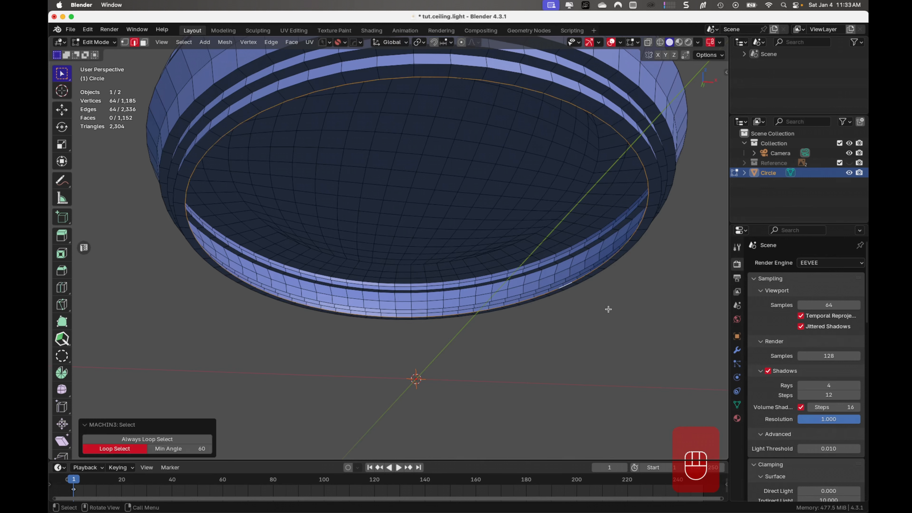
key(e)
key(z)
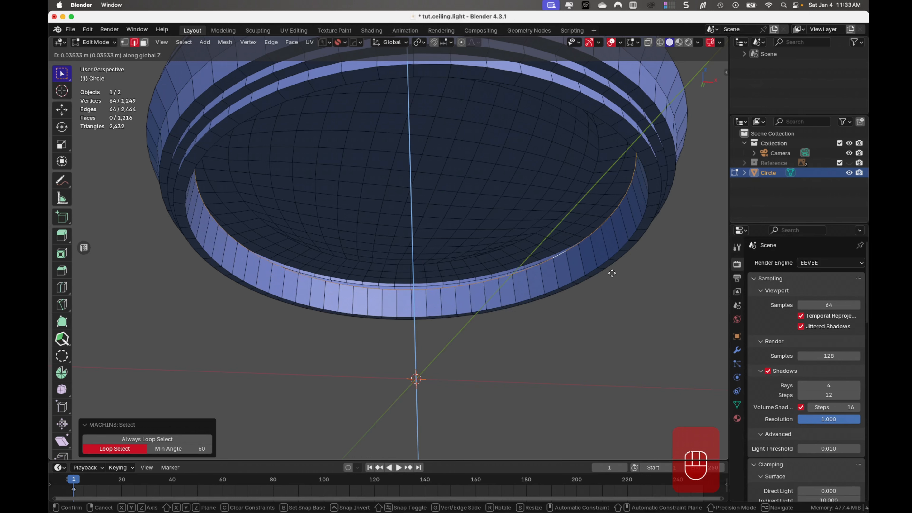
click(612, 279)
scroll(607, 324, down, 3)
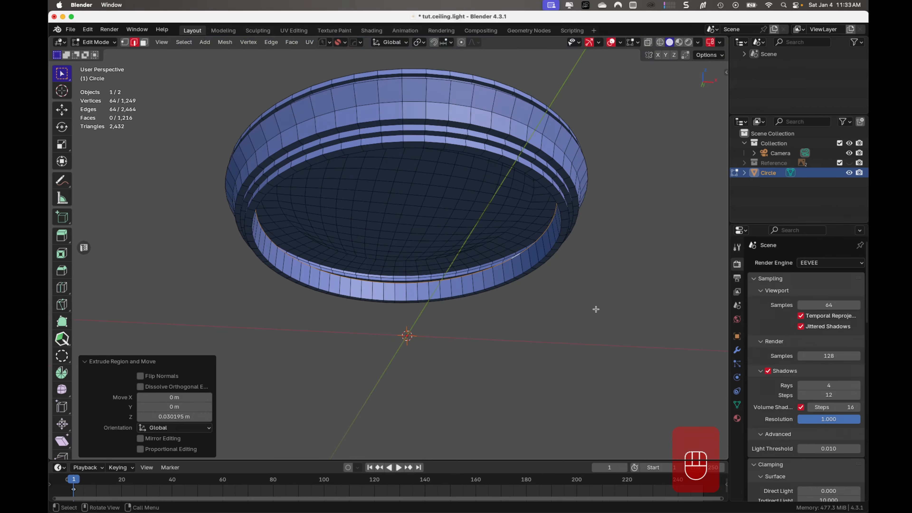
- Scale the extruded inner edge loop outward to about 1.069
shift+middle_drag(596, 310, 520, 340)
scroll(543, 357, up, 4)
scroll(512, 340, down, 7)
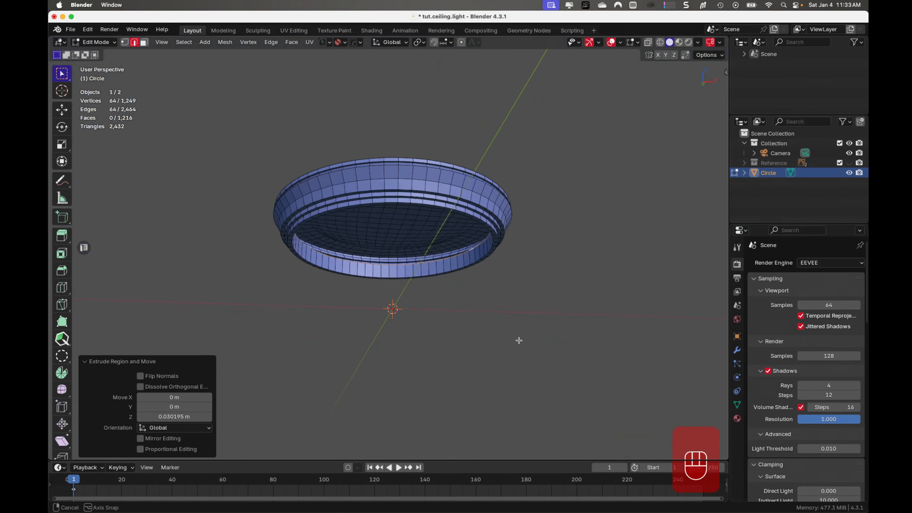
key(s)
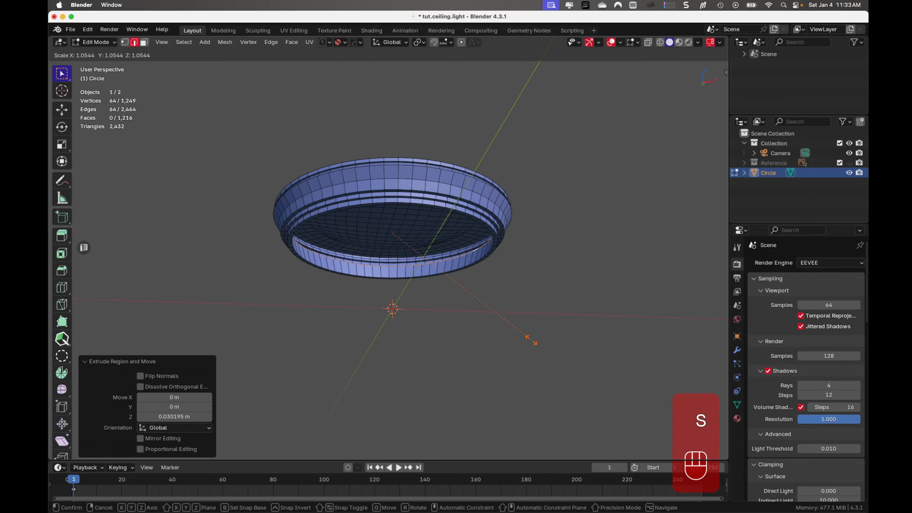
click(533, 341)
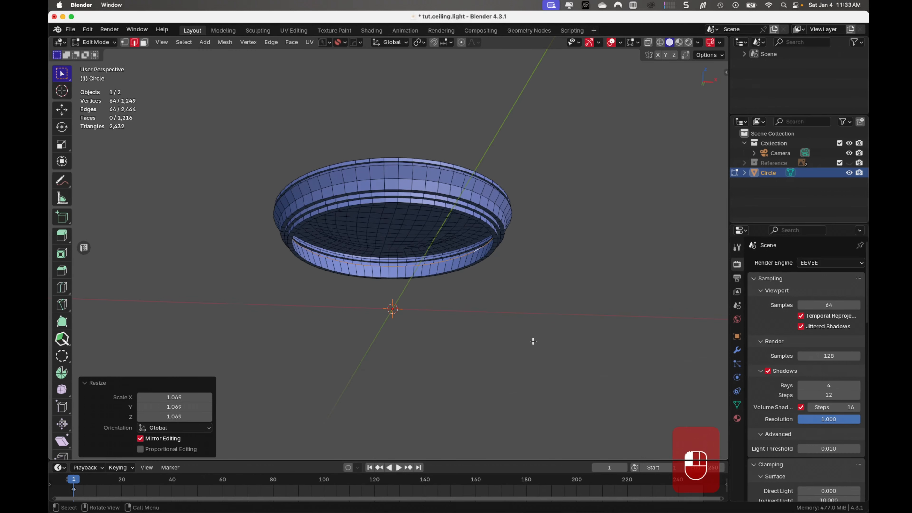
- Extrude the inner edge loop inward twice on the underside, at about 0.892 and 0.880 scale
key(e)
key(s)
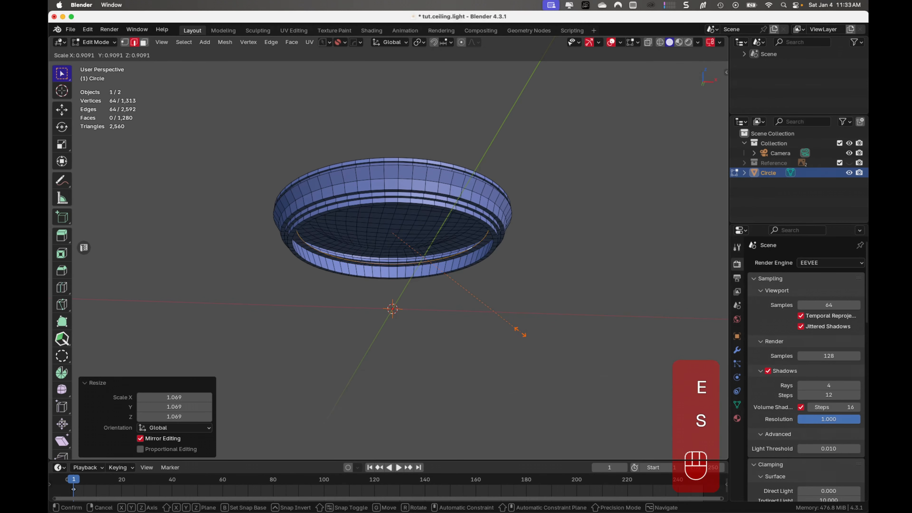
click(517, 330)
key(e)
key(s)
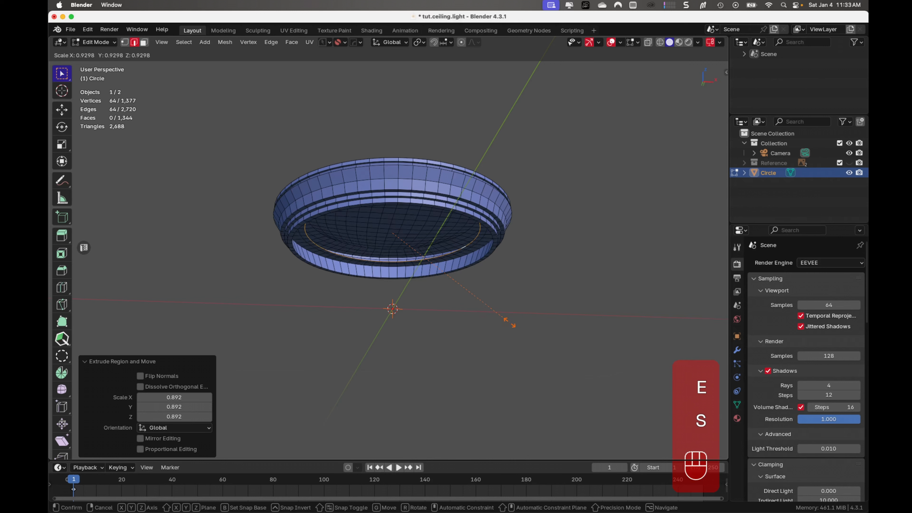
click(503, 317)
- Close the underside opening with a Grid Fill, using span 16 and offset 9, and clear the selection
middle_drag(504, 317, 509, 299)
key(ctrl+f)
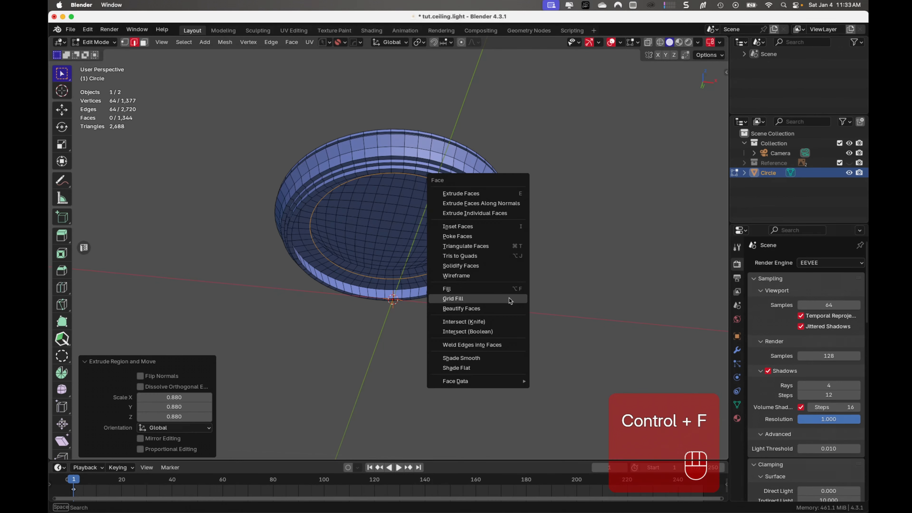
click(509, 298)
middle_drag(481, 351, 480, 329)
click(209, 438)
click(209, 438)
click(209, 439)
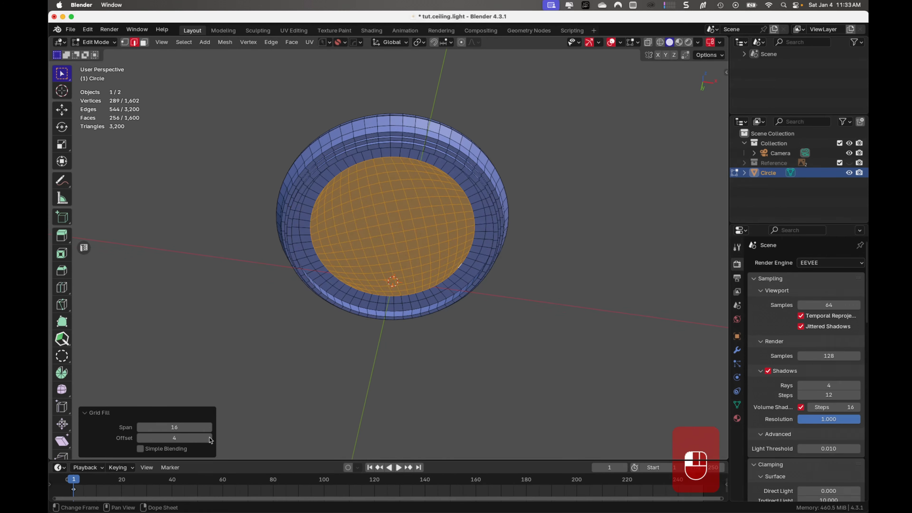
click(209, 438)
click(209, 438)
click(209, 438)
click(209, 437)
click(209, 437)
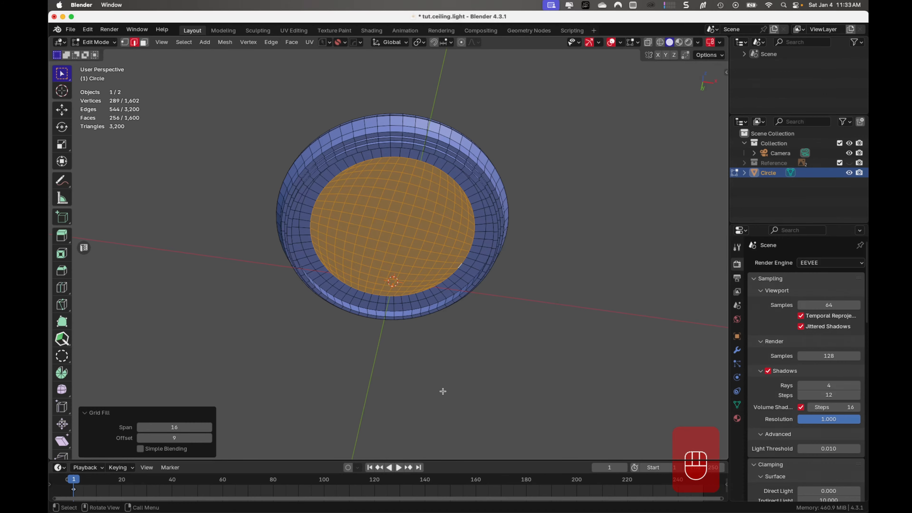
click(457, 386)
- From the bottom view, select the four central faces of the underside fill and inset them about 0.0056 m
scroll(455, 383, up, 5)
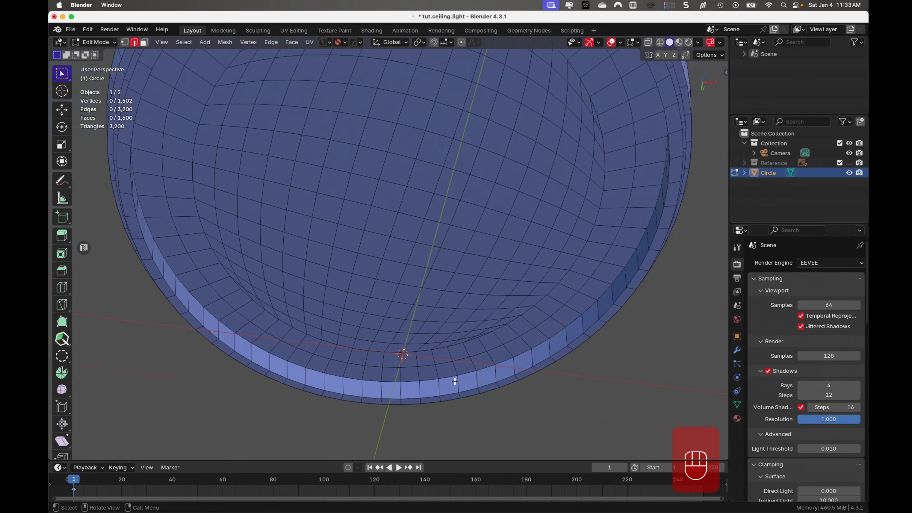
scroll(454, 380, down, 1)
key(Tab)
scroll(377, 336, down, 5)
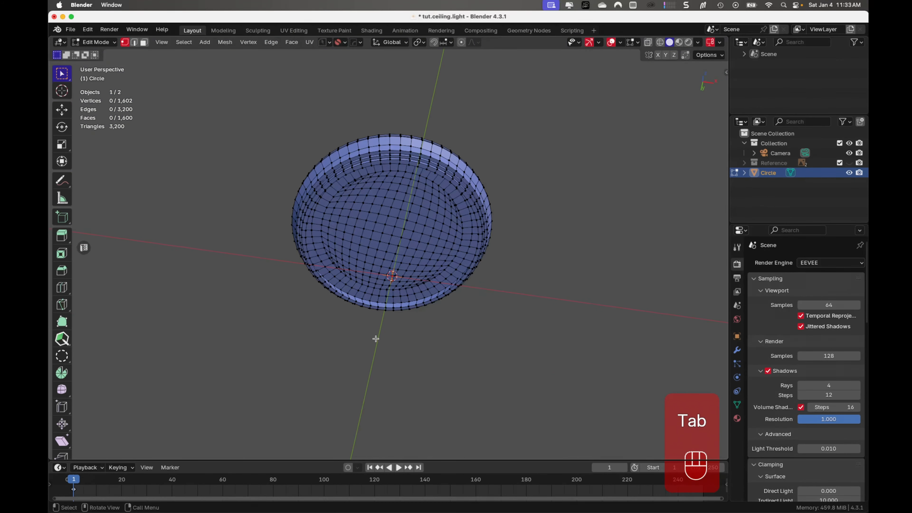
key(ctrl+KP_7)
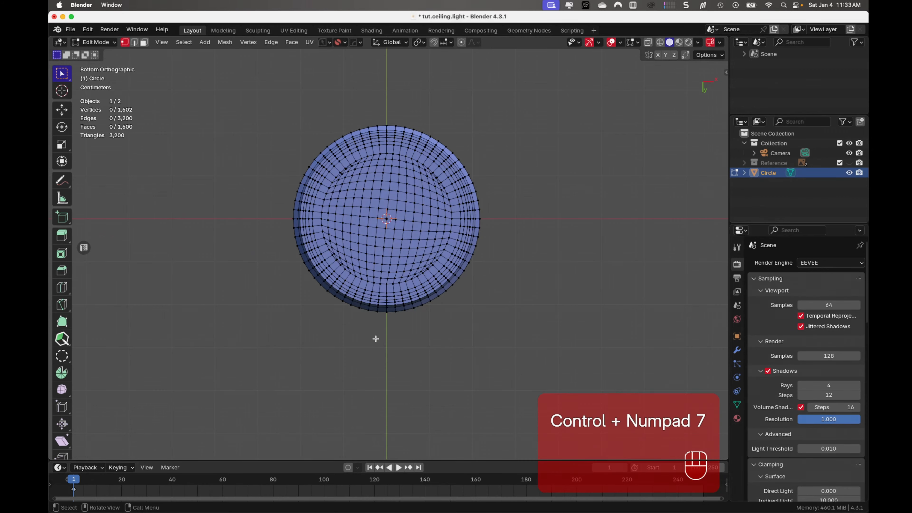
scroll(375, 339, up, 2)
scroll(375, 338, up, 2)
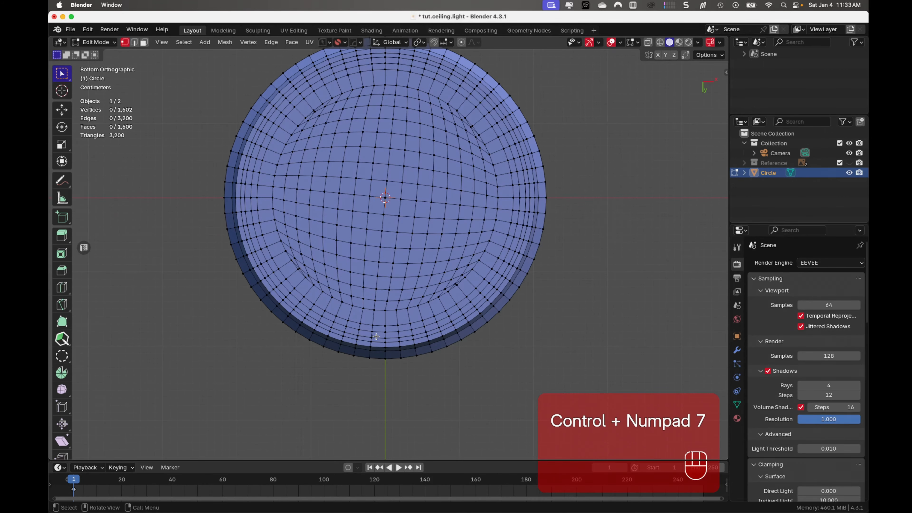
scroll(376, 336, up, 1)
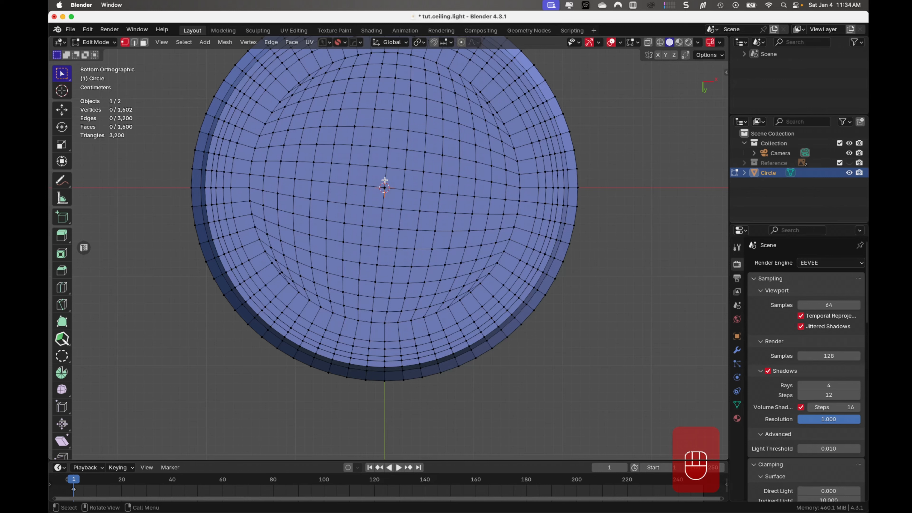
key(Tab)
drag(373, 177, 387, 204)
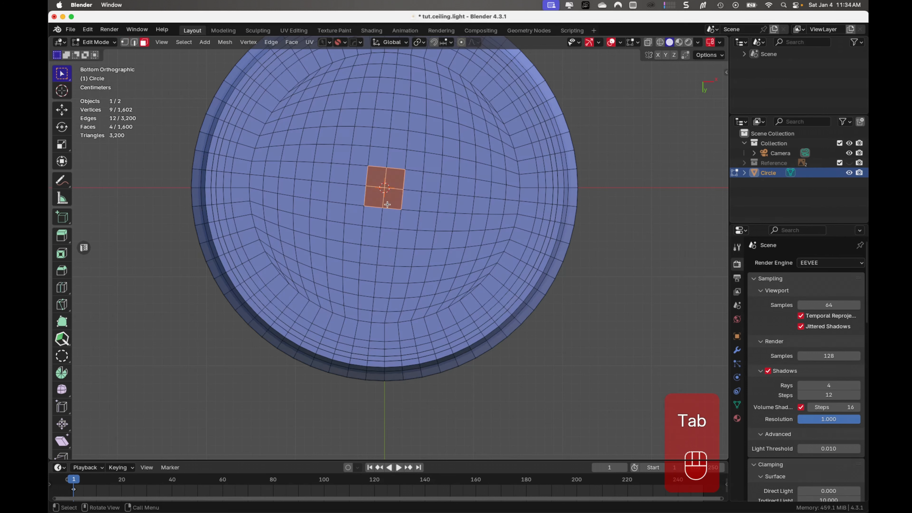
key(i)
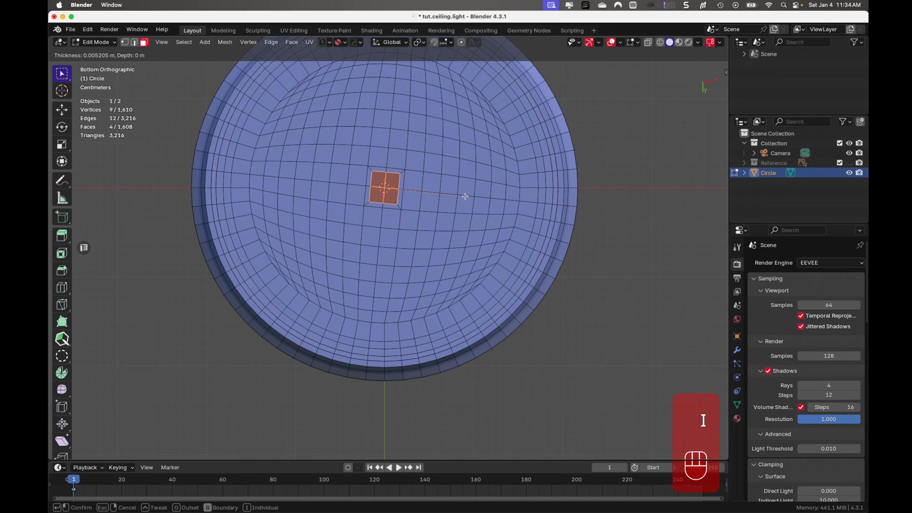
click(465, 196)
- Reshape the inset central faces into a circle with LoopTools Circle
right_click(395, 182)
mouse_move(395, 179)
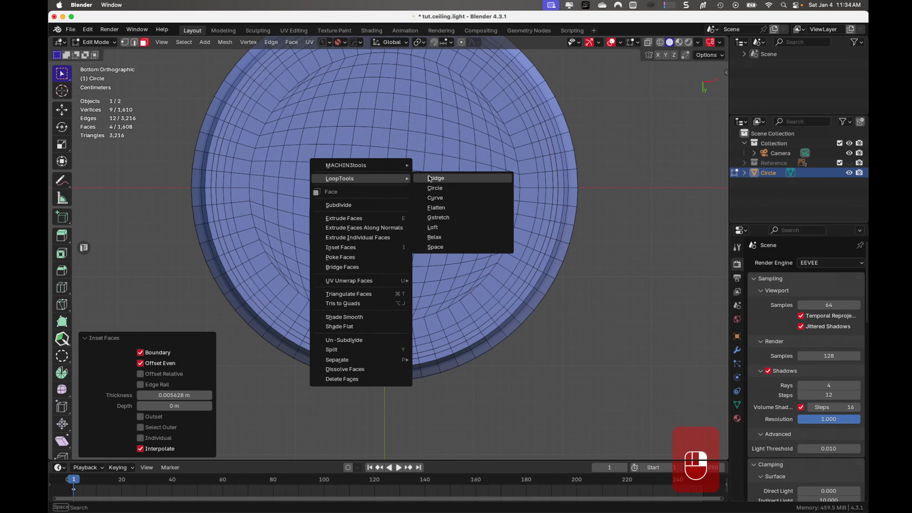
click(432, 189)
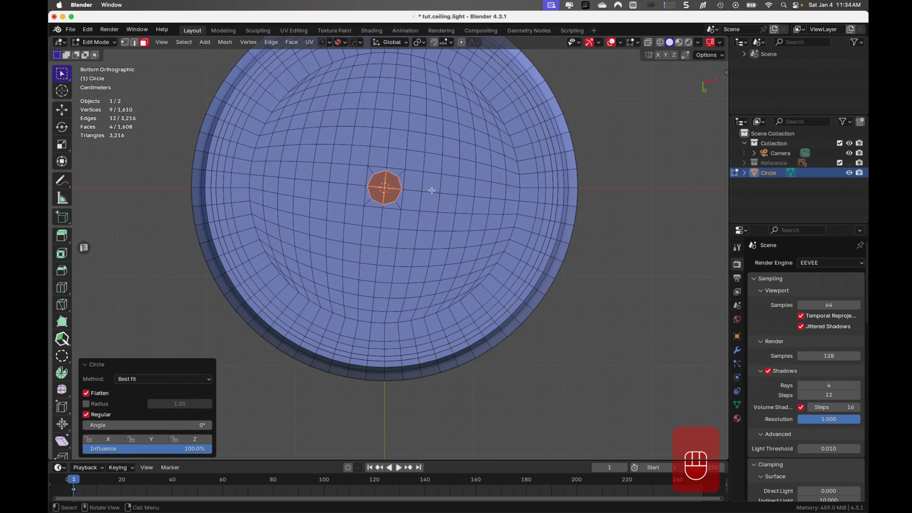
- Scale the central circle of faces down by about 0.831 and again by about 0.641
key(s)
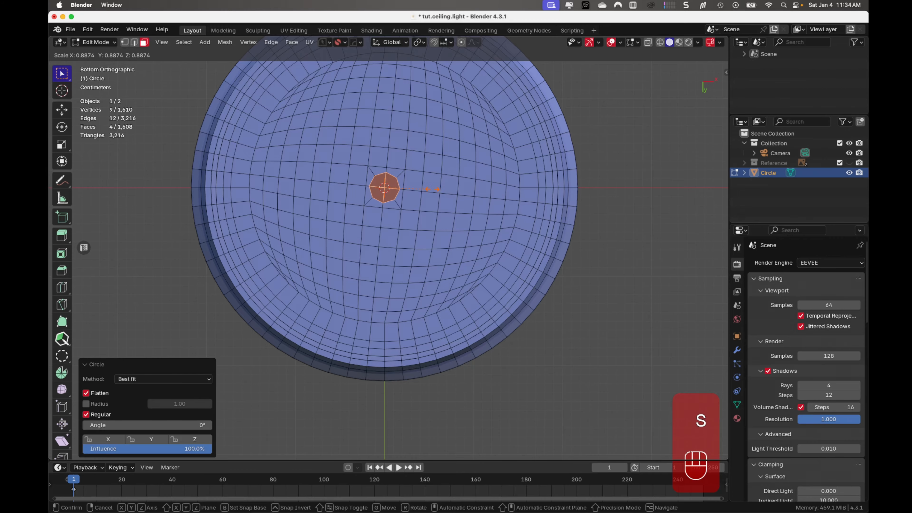
click(431, 187)
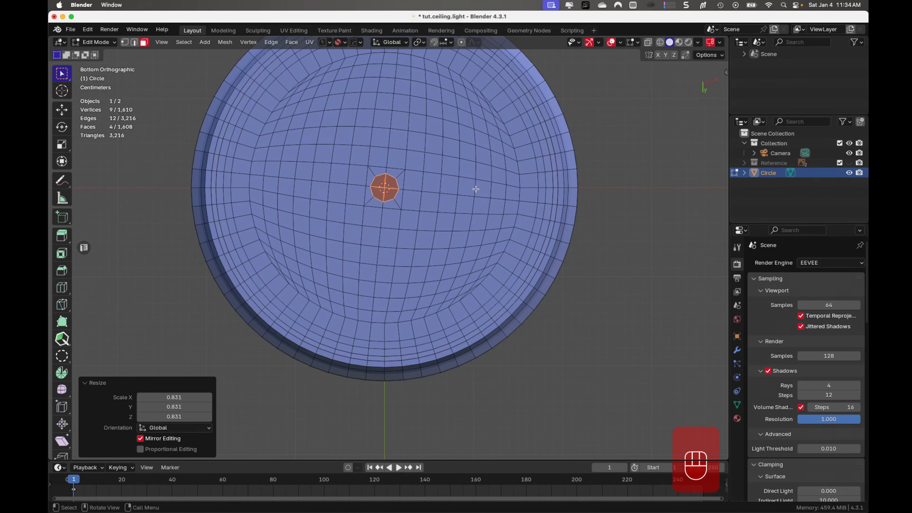
middle_drag(475, 189, 480, 298)
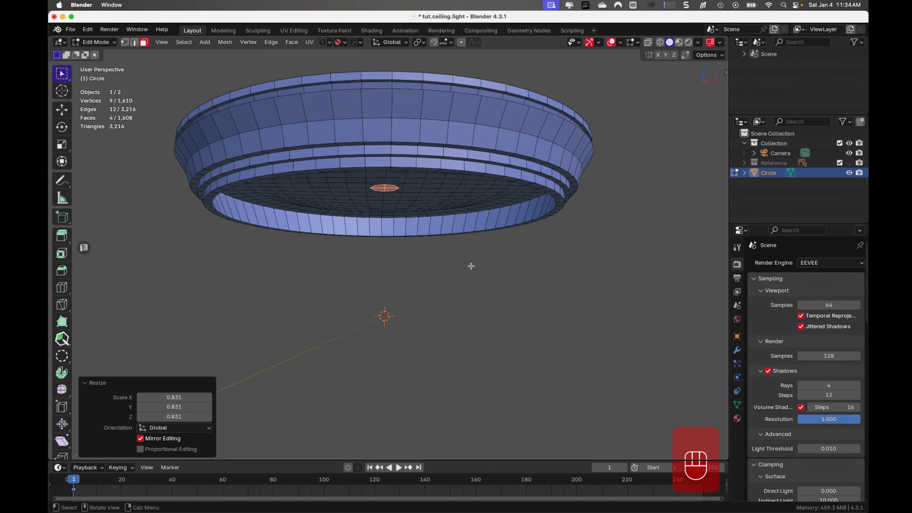
key(s)
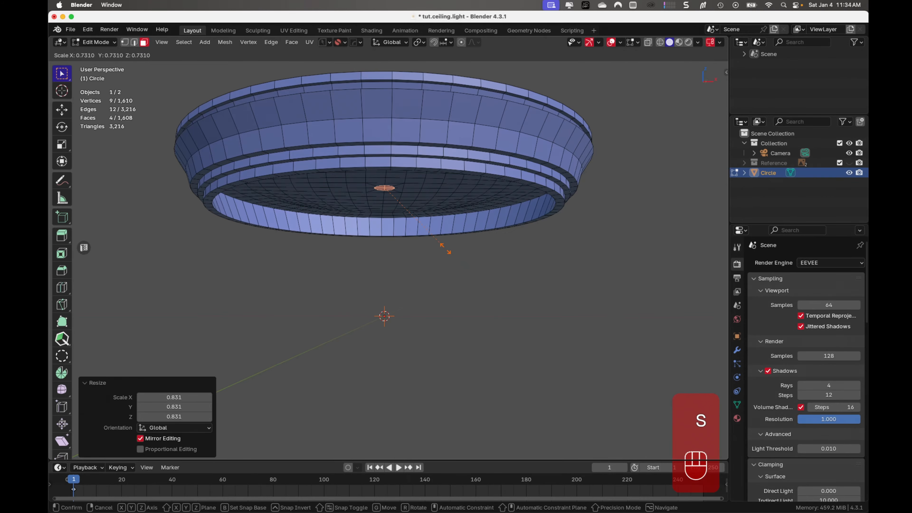
click(434, 242)
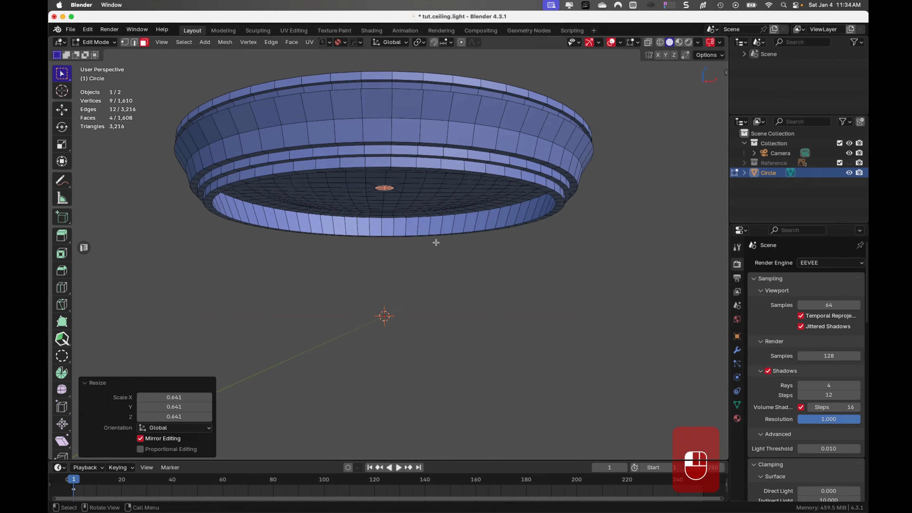
- Extrude the small central circle about 0.28 m downward as a rod and return to Object Mode
middle_drag(434, 243, 421, 228)
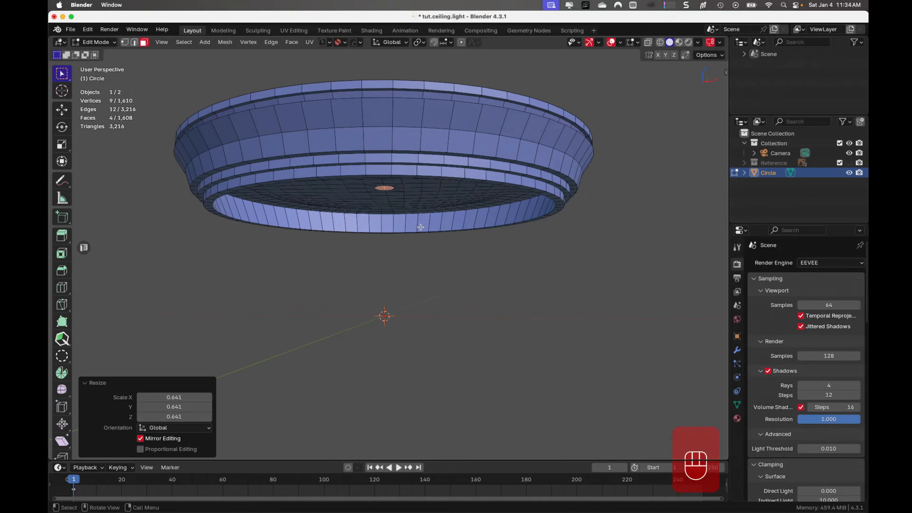
key(e)
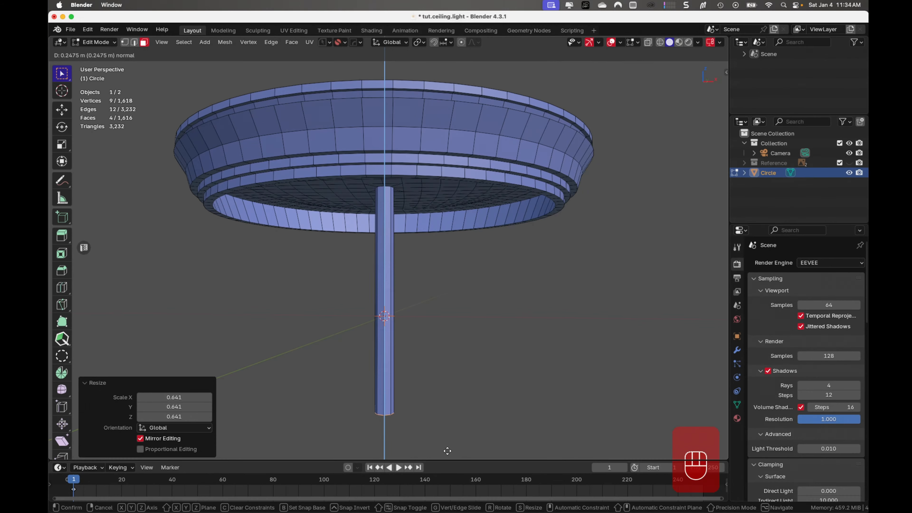
click(447, 483)
middle_drag(443, 420, 444, 338)
scroll(421, 343, down, 3)
key(Tab)
scroll(451, 303, down, 2)
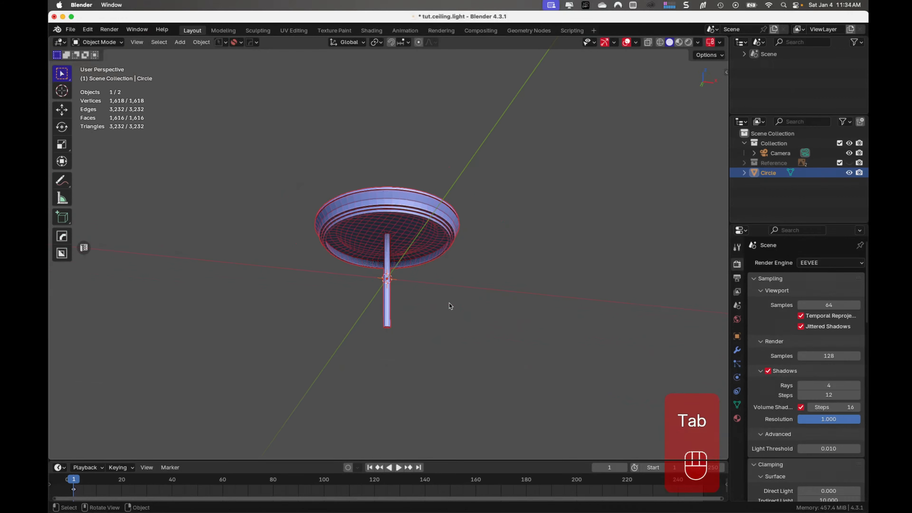
middle_drag(449, 304, 451, 270)
scroll(449, 268, up, 4)
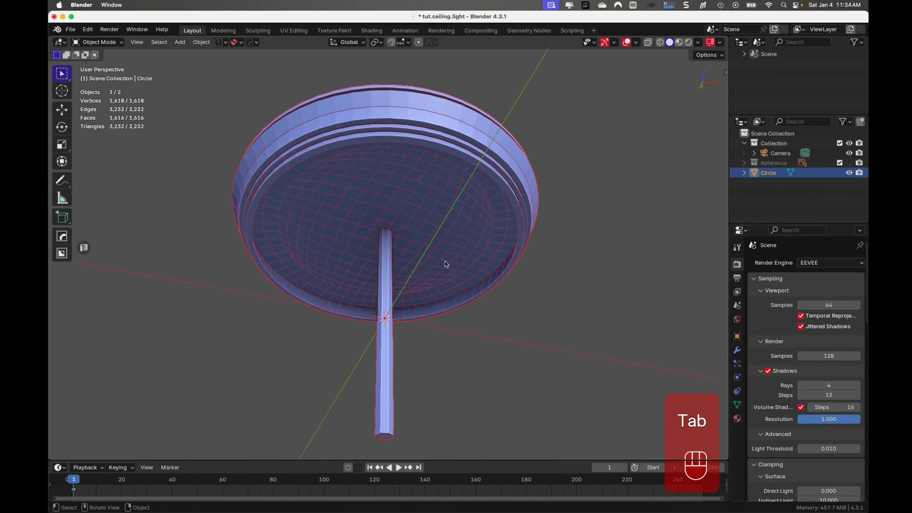
- Rename the Circle object as model.rim
click(529, 301)
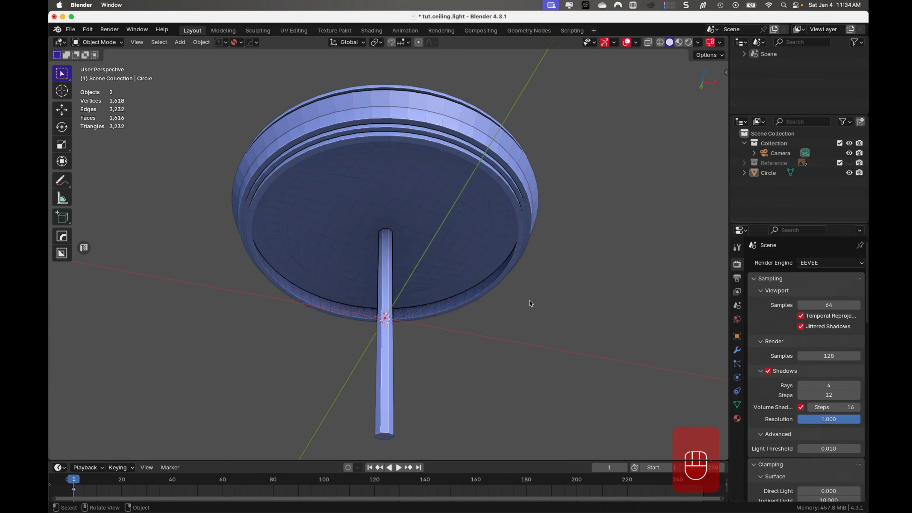
click(769, 173)
double_click(767, 173)
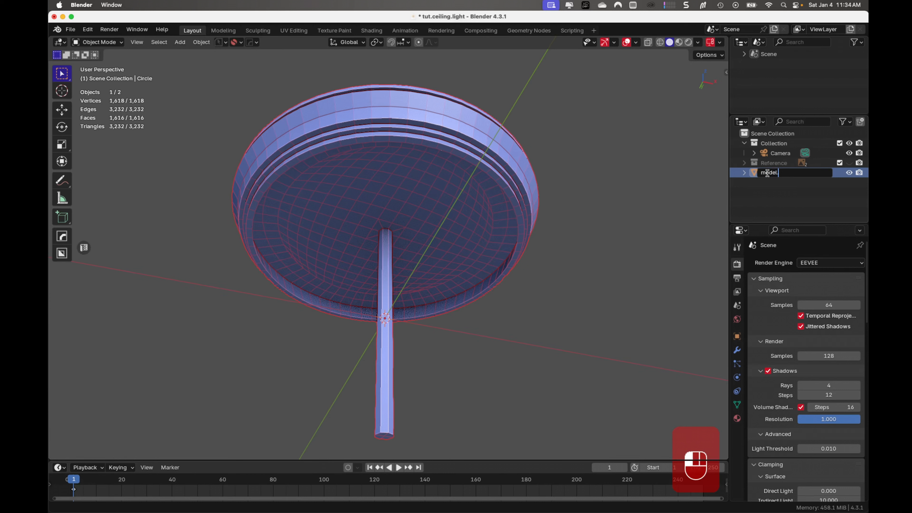
key(Return)
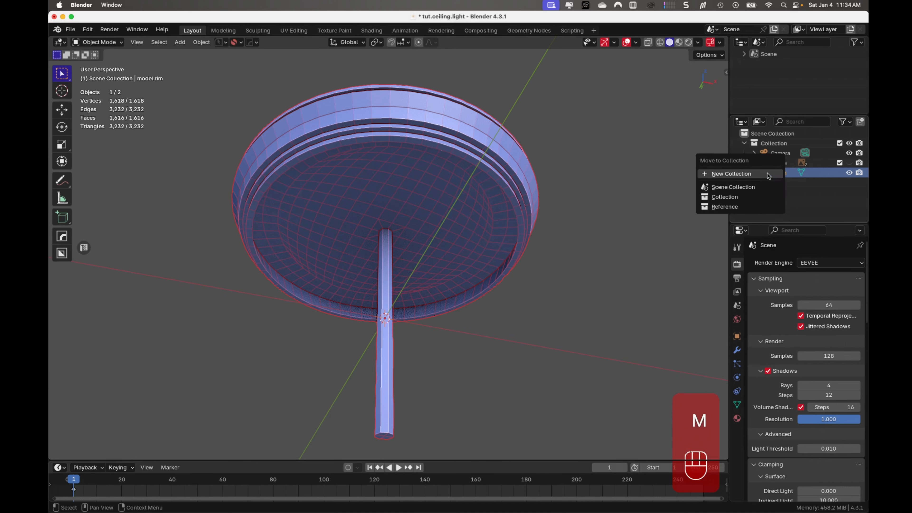
- Move model.rim into a new collection named model.light and save the file
click(768, 174)
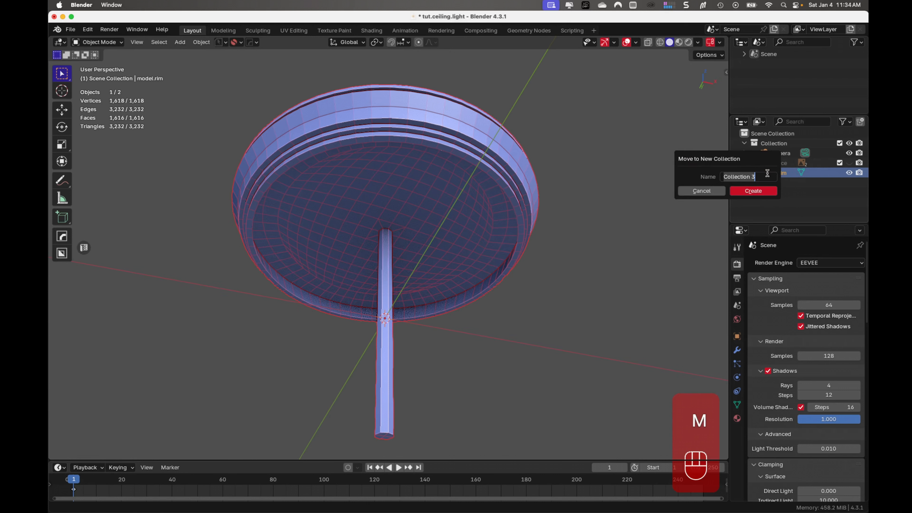
text(model.light)
key(Return)
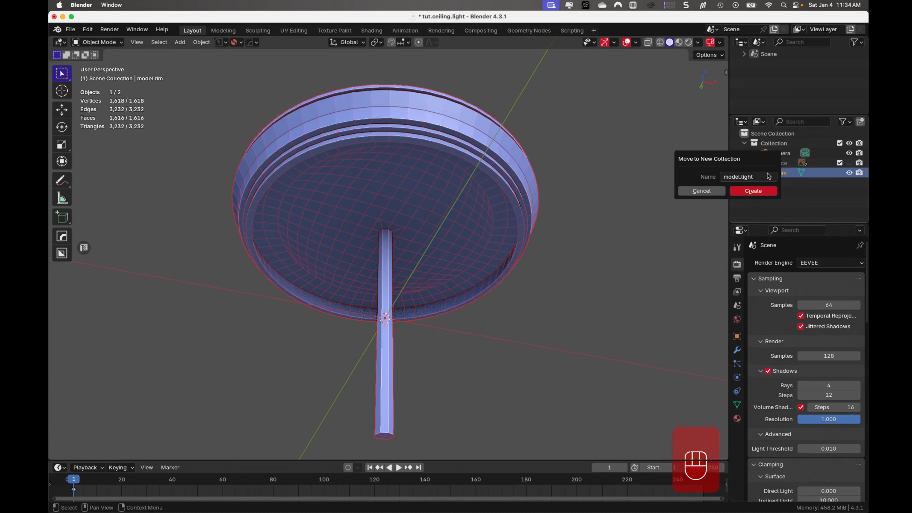
click(767, 195)
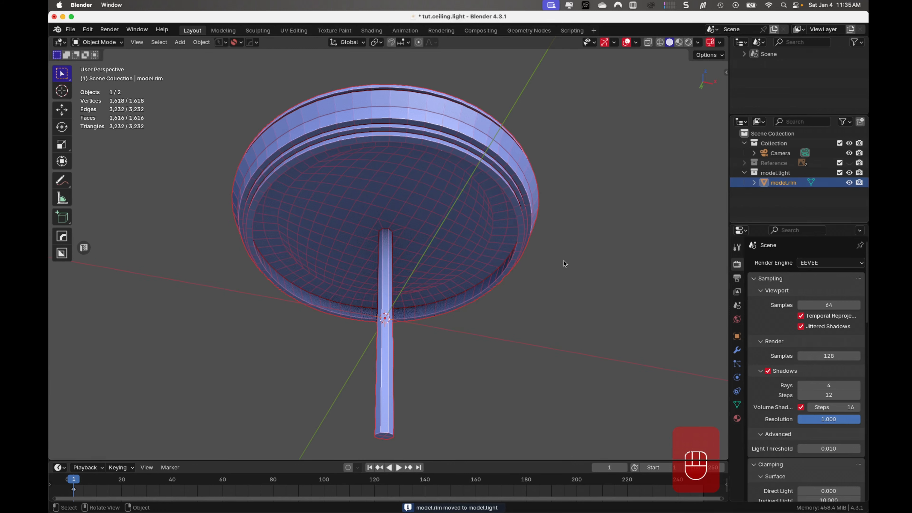
key(super+s)
- Give the model.light collection the blue color tag
click(778, 174)
right_click(779, 175)
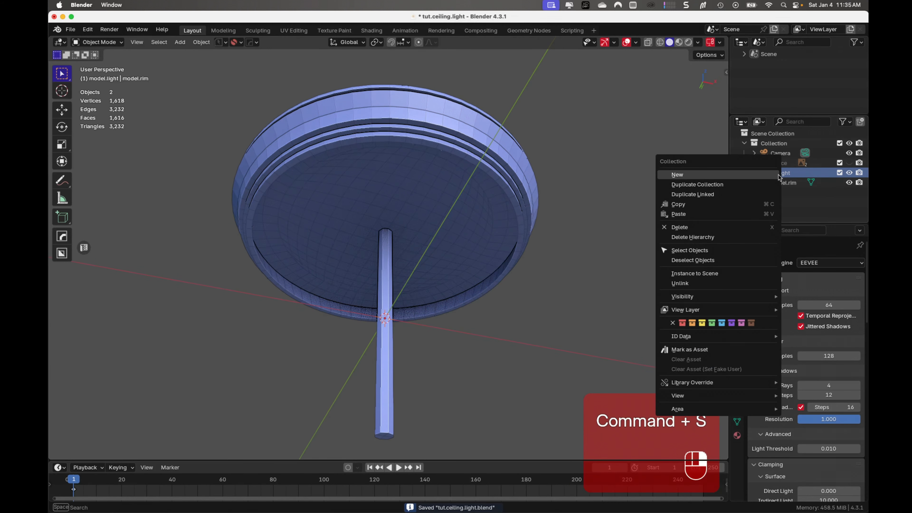
click(719, 324)
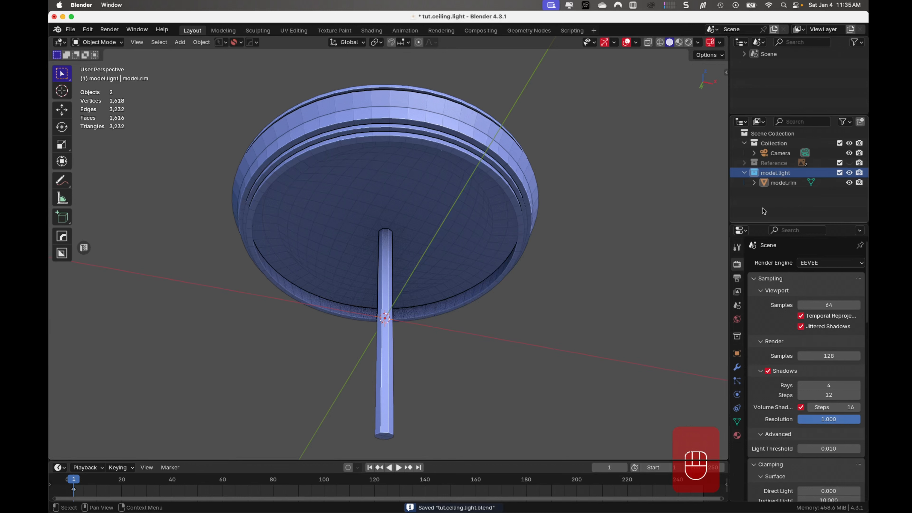
click(778, 200)
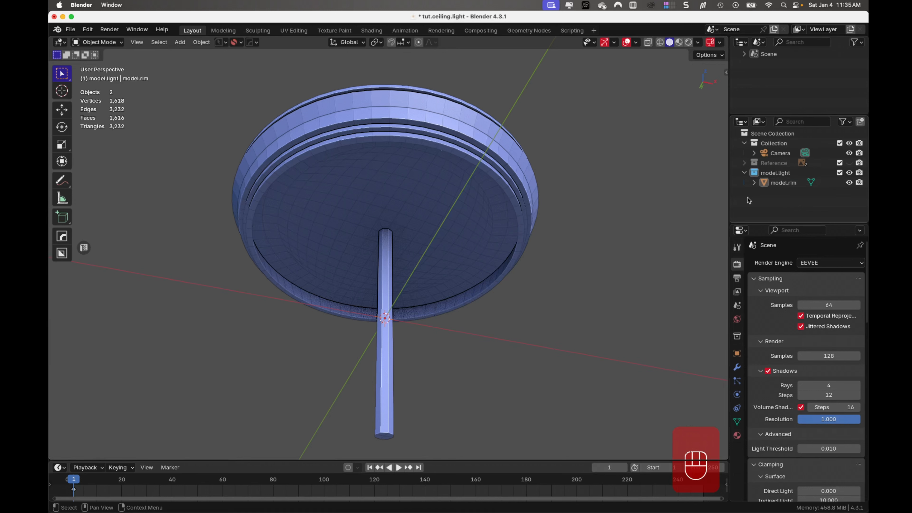
middle_drag(579, 239, 362, 161)
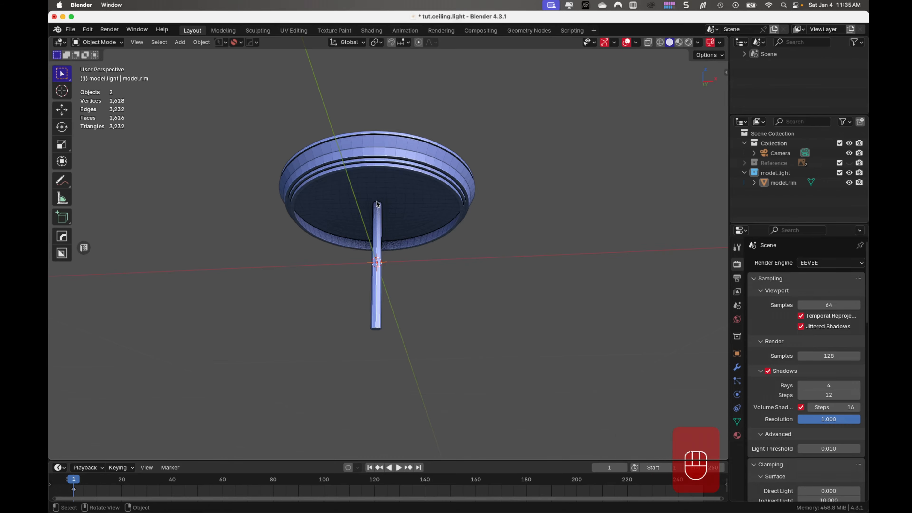
scroll(377, 204, up, 4)
shift+middle_drag(377, 206, 410, 253)
scroll(385, 220, down, 3)
shift+middle_drag(400, 286, 384, 234)
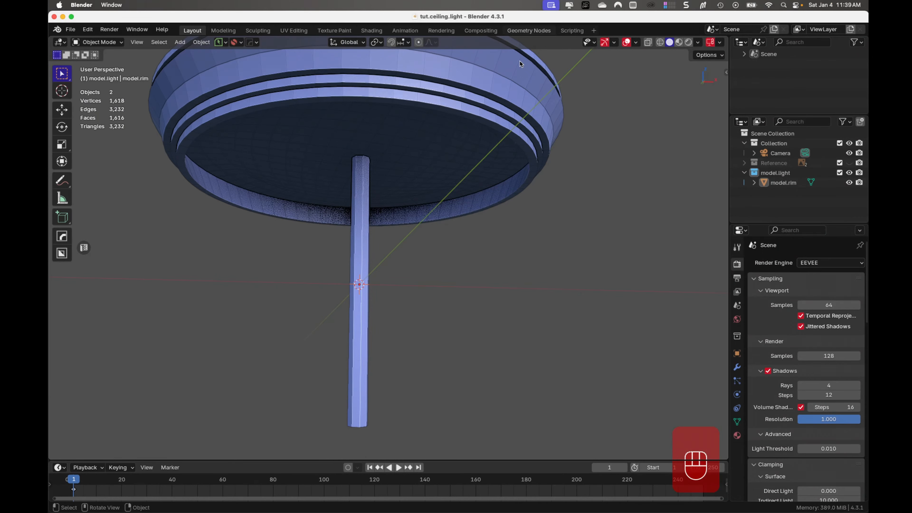
- Snap the 3D cursor to an underside fill face of model.rim just beside the rod and return to Object Mode
middle_drag(521, 63, 391, 253)
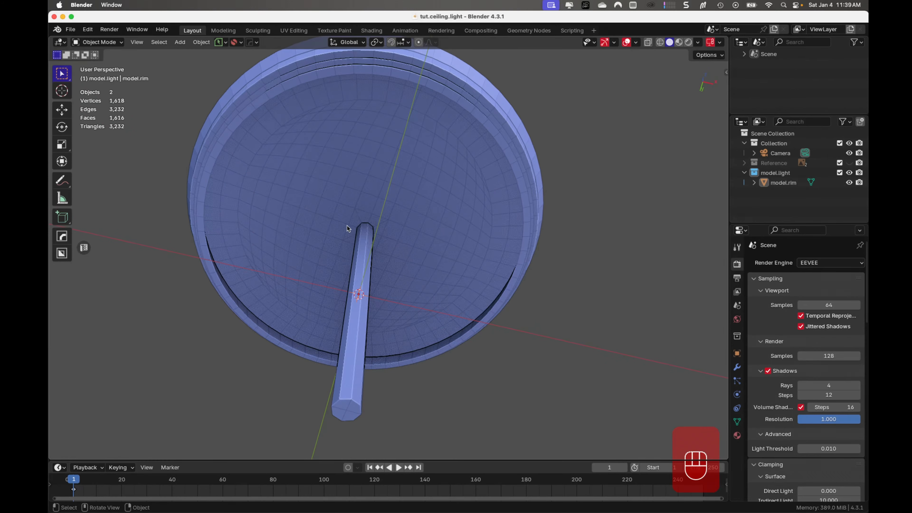
click(341, 217)
key(Tab)
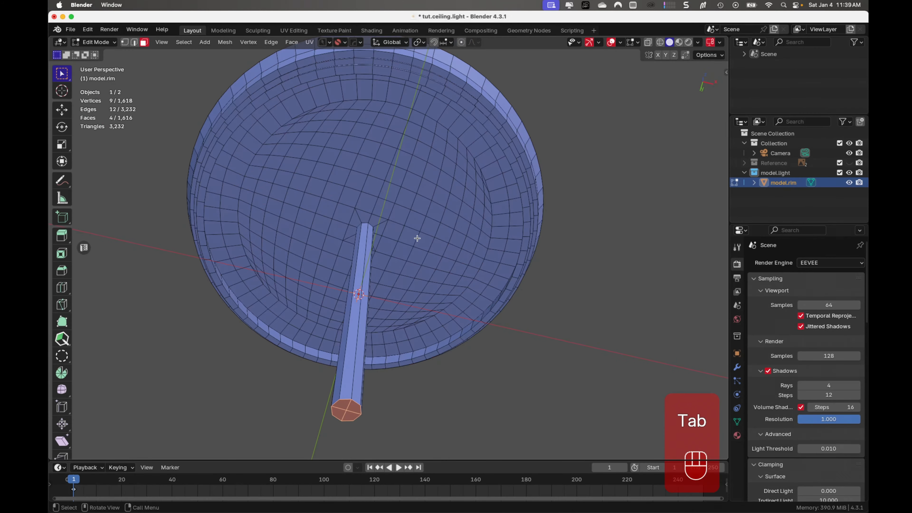
middle_drag(355, 241, 355, 218)
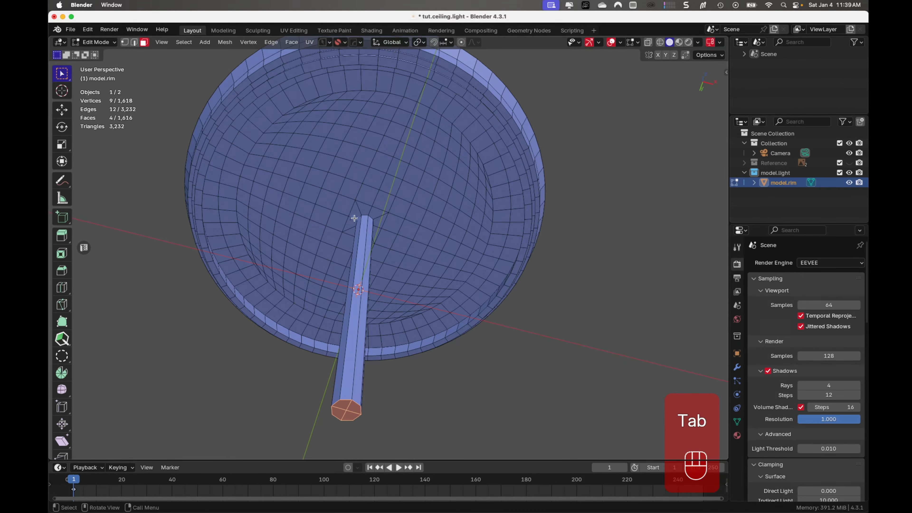
click(348, 189)
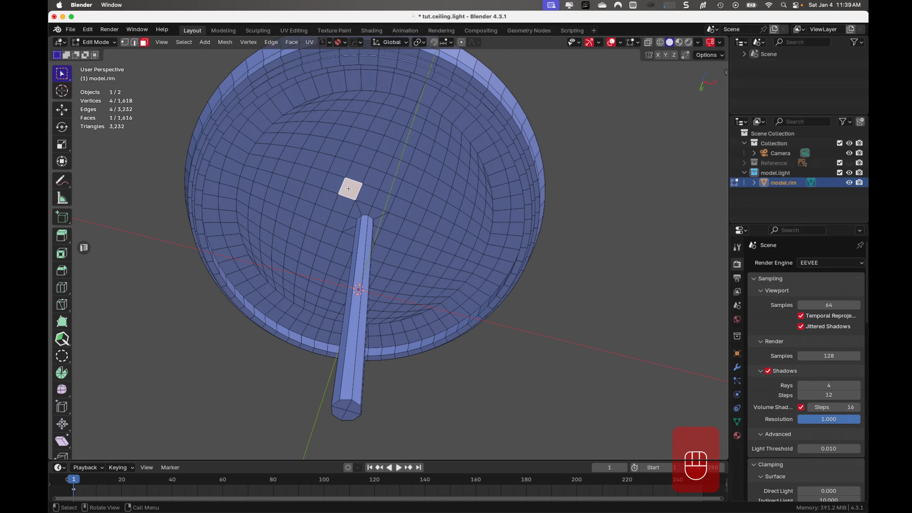
key(shift+s)
click(355, 247)
key(Tab)
- Add a 32-vertex cylinder mesh with 1 m radius and 2 m depth at the 3D cursor
middle_drag(394, 202, 388, 228)
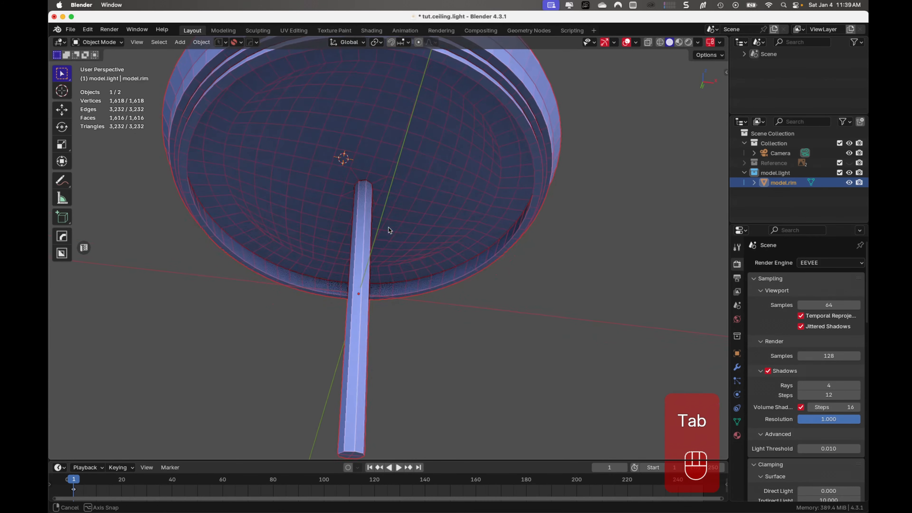
scroll(344, 163, up, 2)
shift+middle_drag(363, 160, 360, 210)
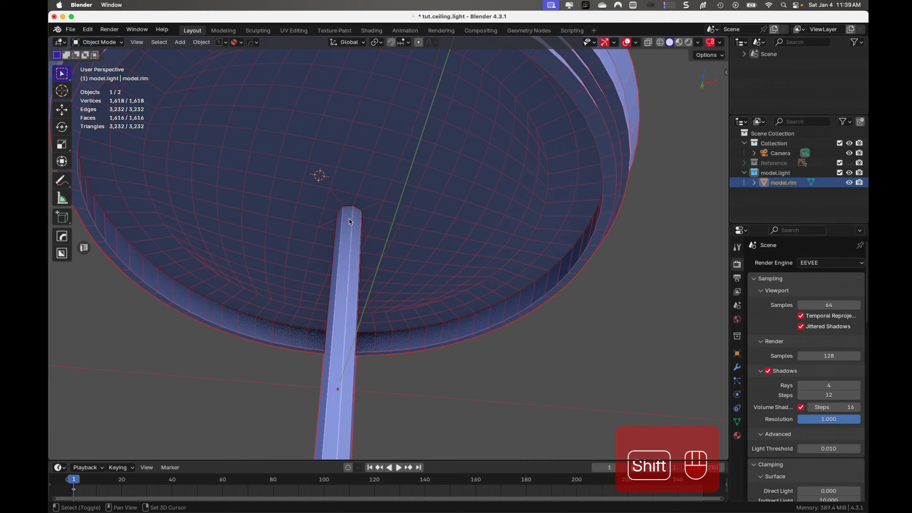
key(shift+a)
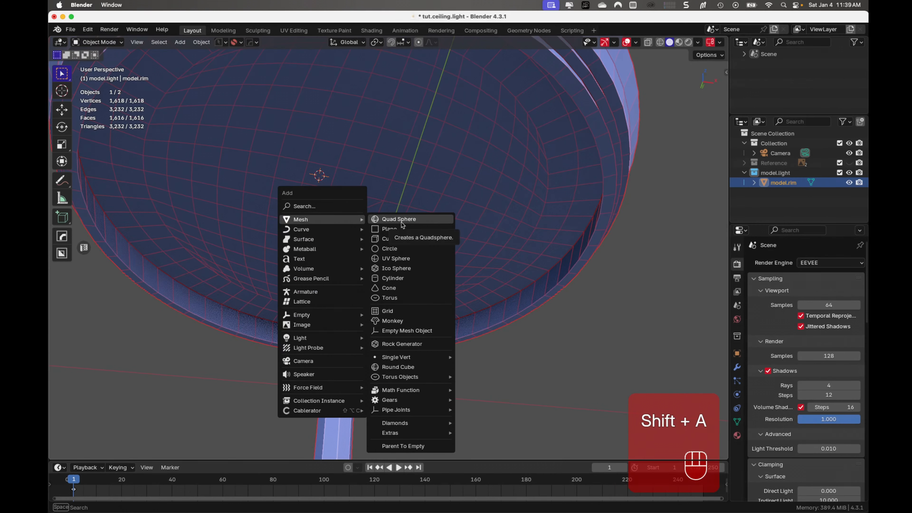
click(396, 278)
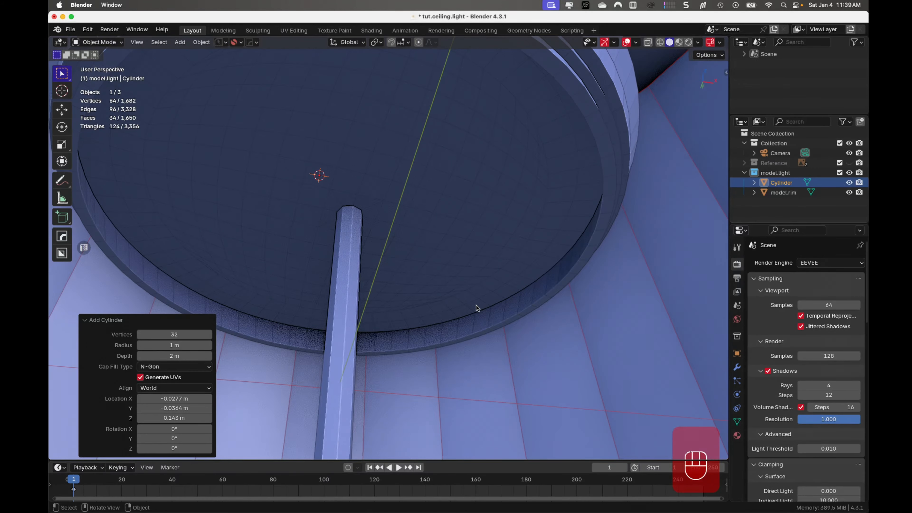
- In Edit Mode, scale the cylinder's whole mesh by about -0.020
key(Tab)
click(269, 270)
key(s)
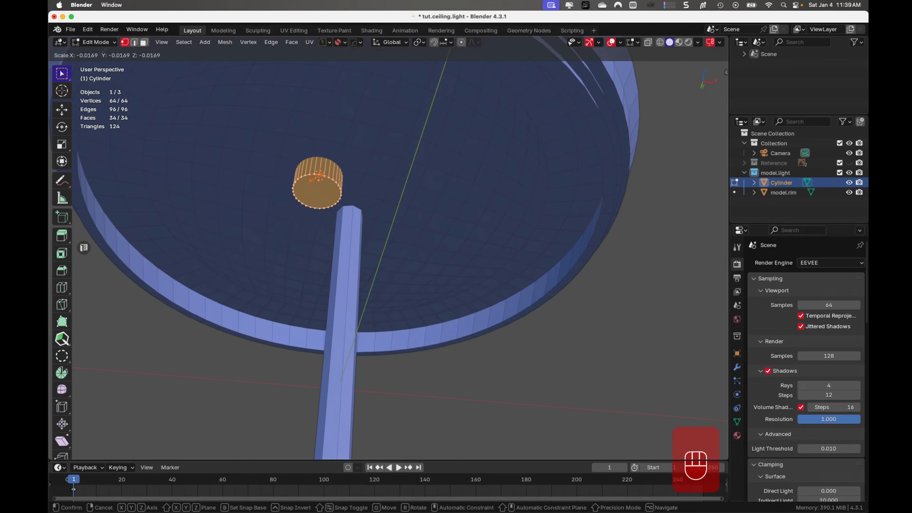
click(315, 179)
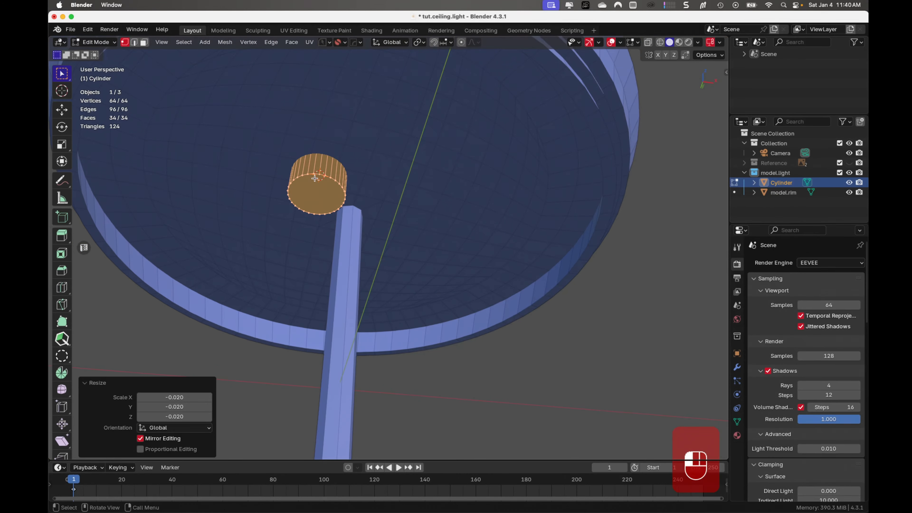
- Lower the cylinder about 0.0253 m along Z and scale it up by about 1.406
middle_drag(430, 220, 366, 257)
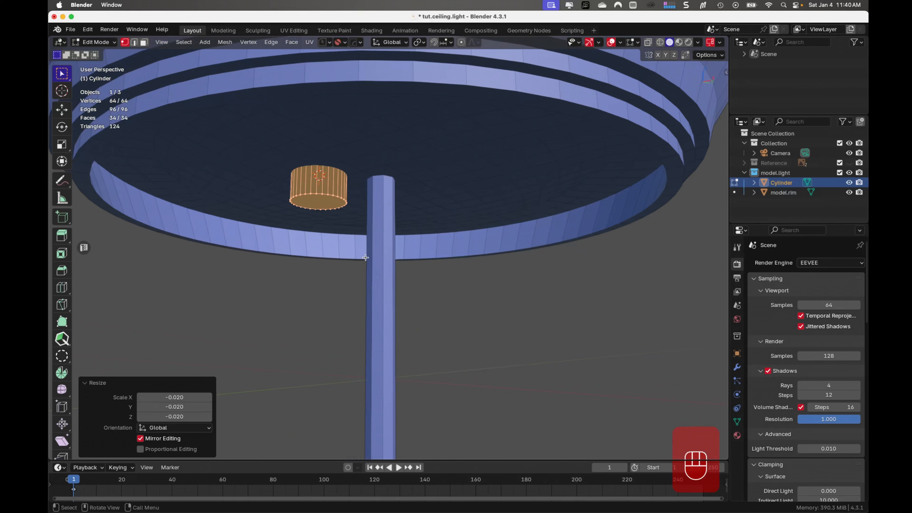
key(g)
key(z)
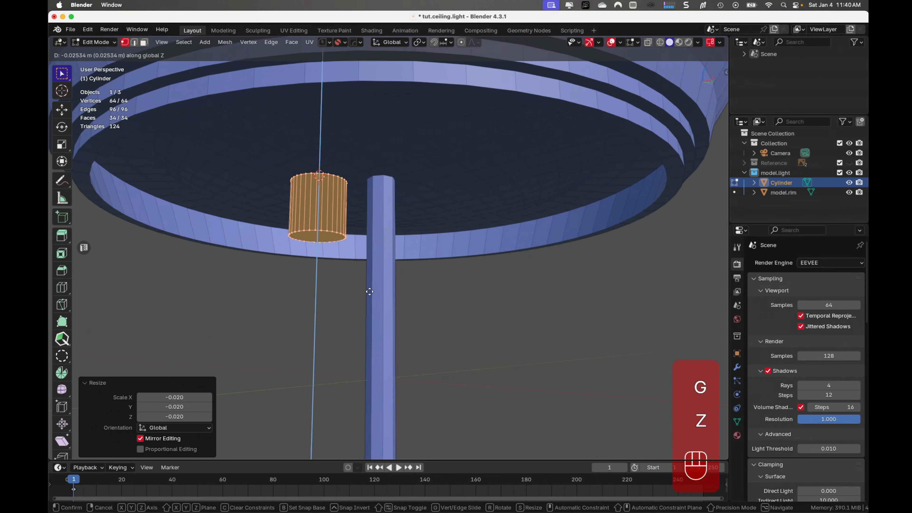
click(370, 292)
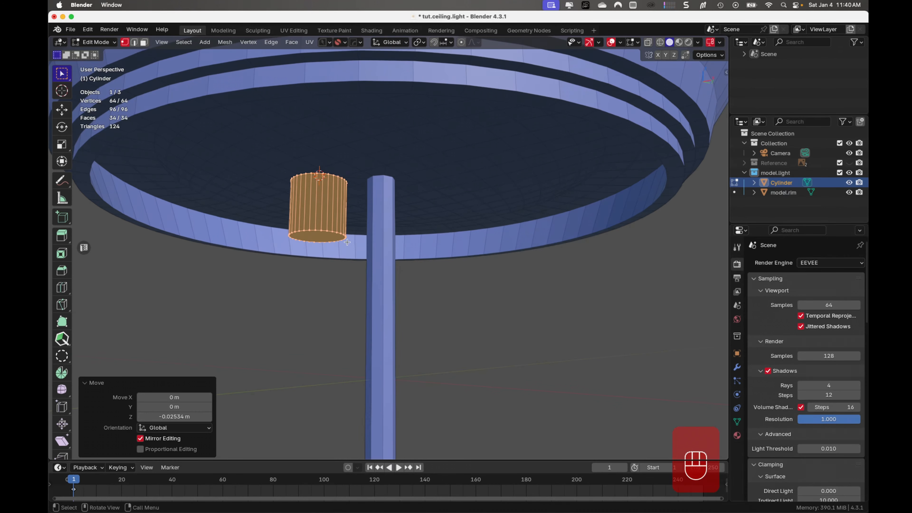
key(s)
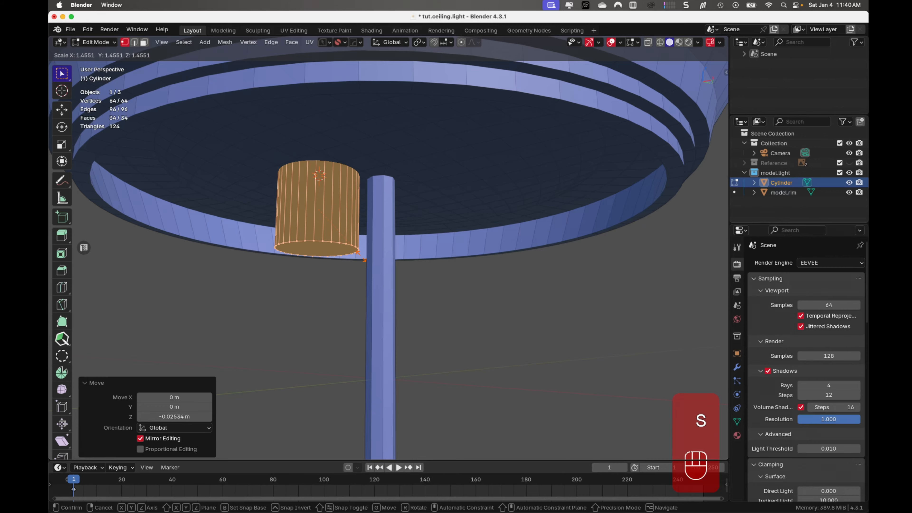
click(362, 252)
- From the front view, rotate the cylinder about 90.2° so that it lies horizontally beside the rod
middle_drag(366, 237, 364, 240)
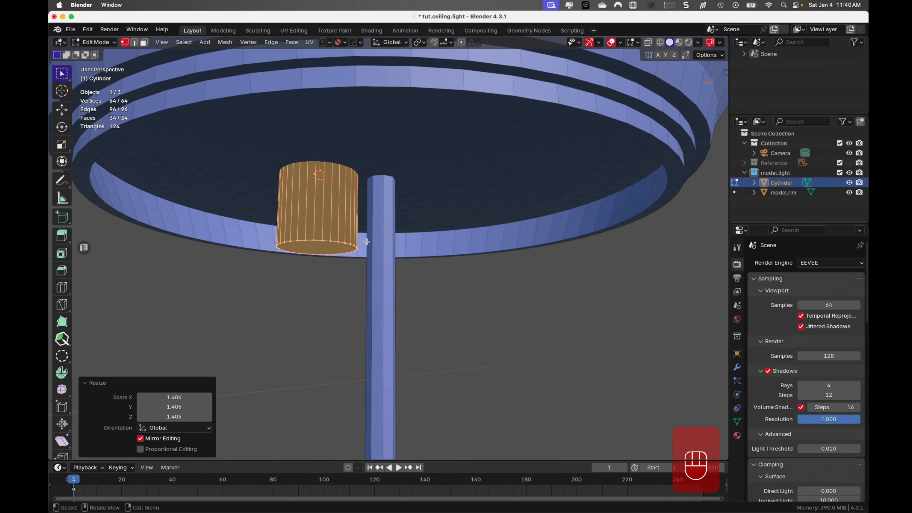
key(KP_1)
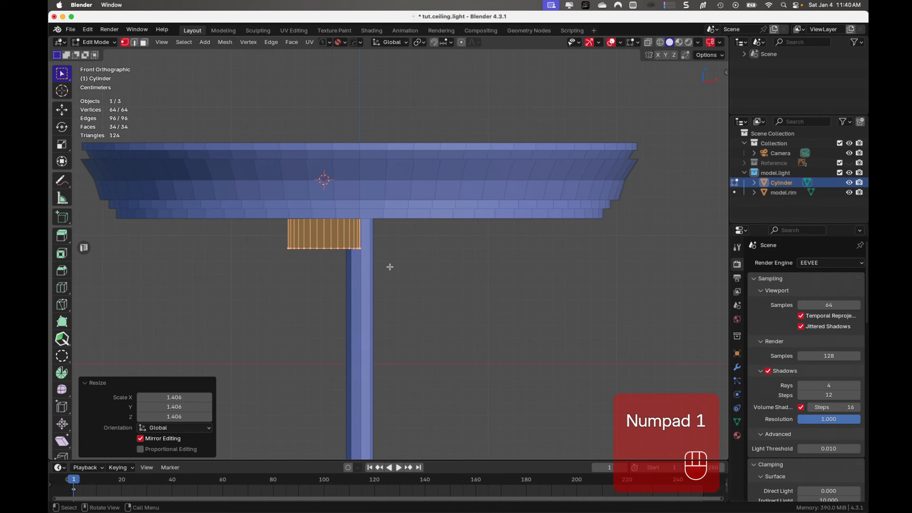
key(r)
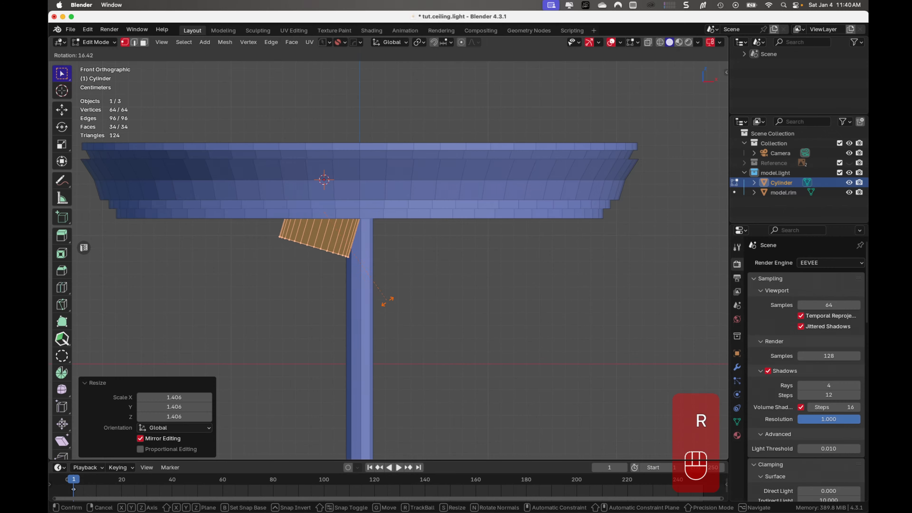
click(266, 284)
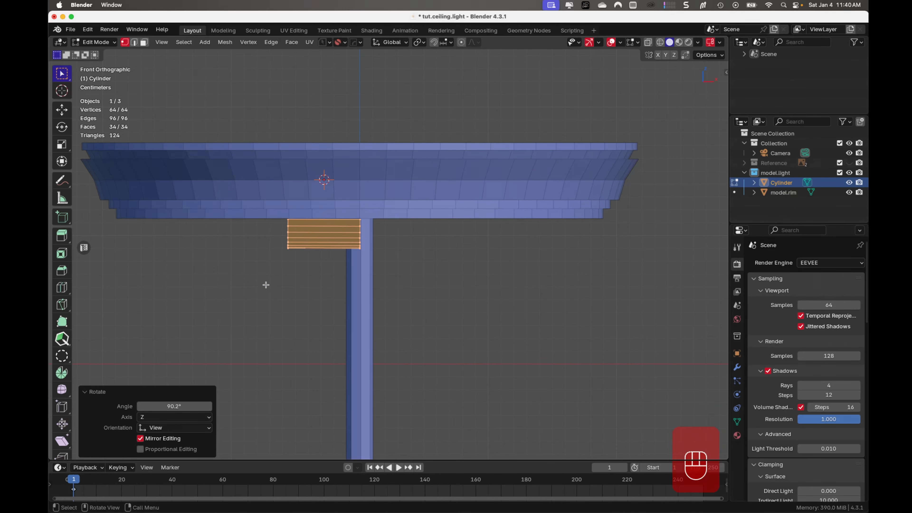
- Lower the horizontal cylinder along Z by about 0.0025 m and a further 0.0012 m under the base's underside
scroll(284, 280, up, 6)
shift+middle_drag(319, 278, 420, 239)
scroll(375, 252, down, 9)
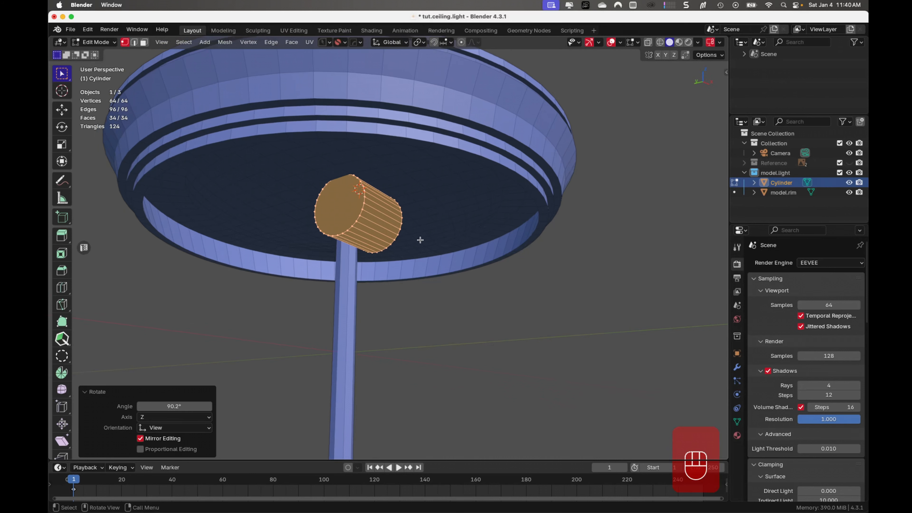
key(g)
key(z)
key(shift)
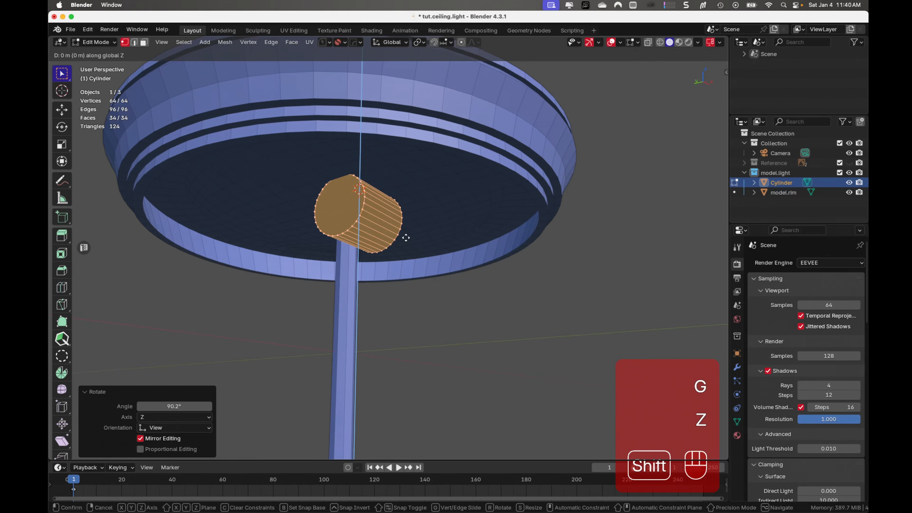
click(411, 265)
middle_drag(411, 264, 454, 270)
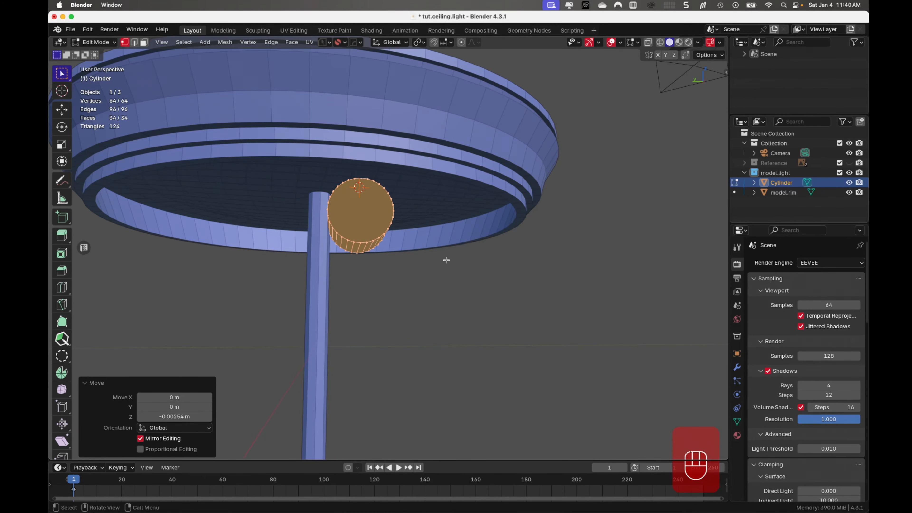
key(g)
key(z)
key(shift)
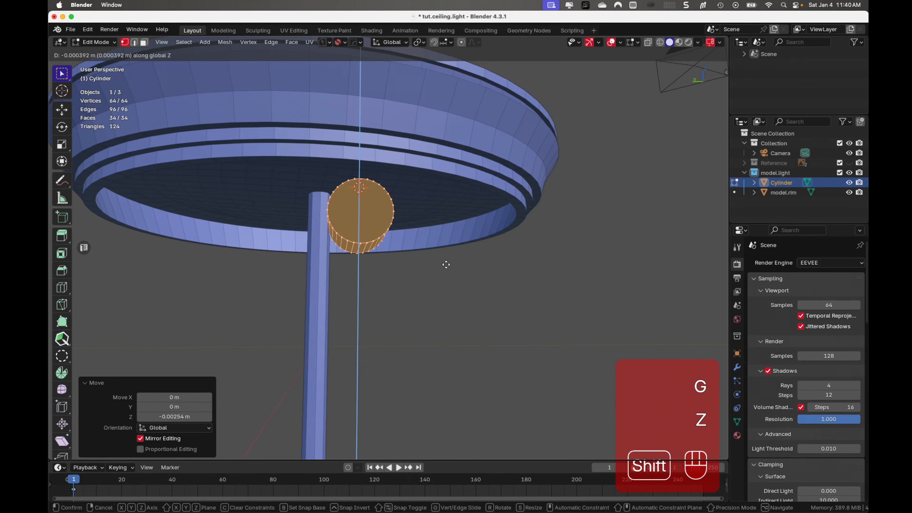
click(446, 272)
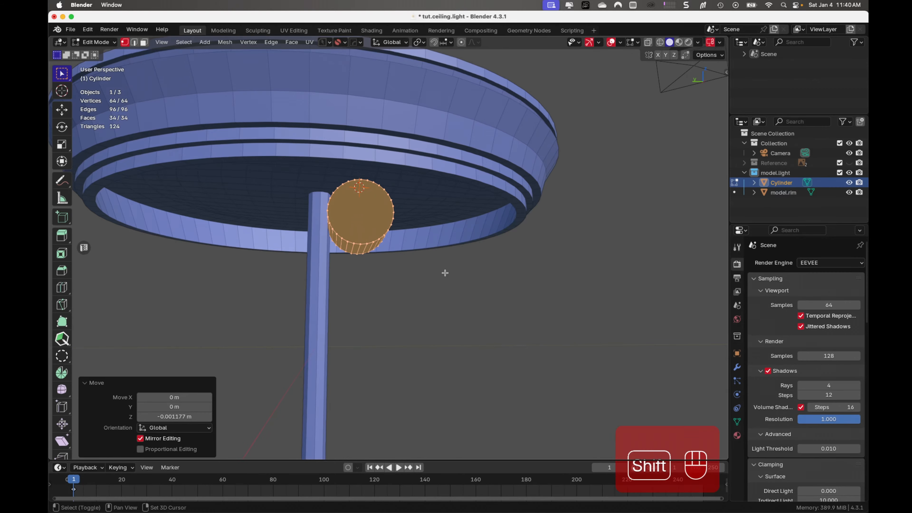
- Move the horizontal cylinder slightly along the global X axis, keeping it beside the rod under the base
middle_drag(444, 271, 409, 251)
key(g)
key(x)
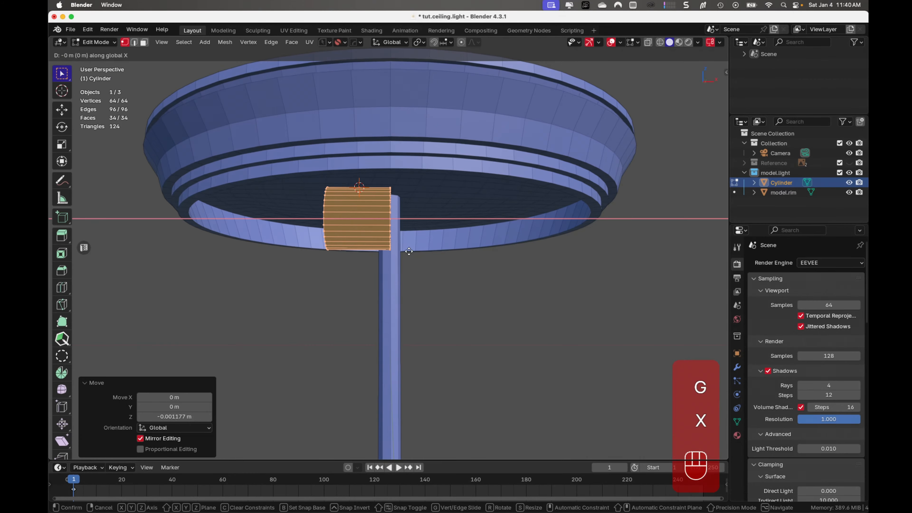
click(393, 250)
middle_drag(393, 251, 508, 252)
- Inset the cylinder's outward-facing end face by about 0.0026 m and delete the inner face to open that end
click(326, 218)
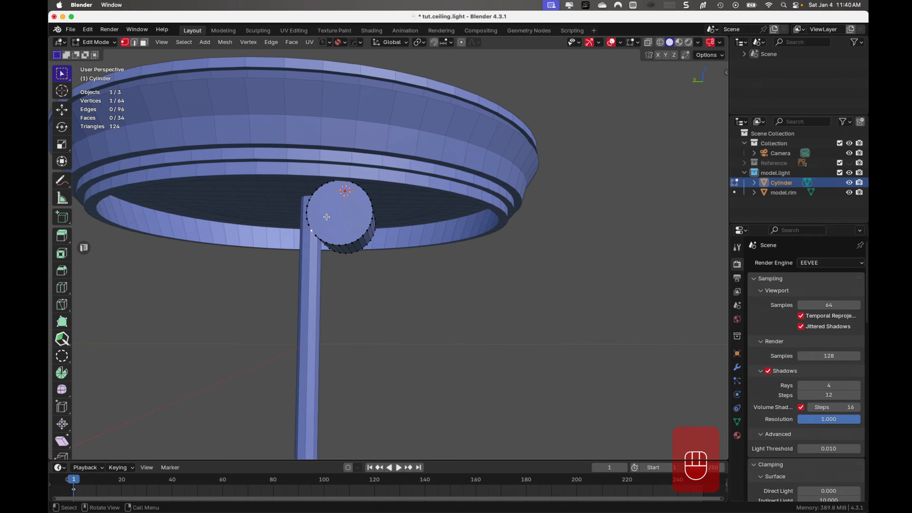
key(Tab)
click(347, 221)
middle_drag(453, 259, 418, 240)
key(i)
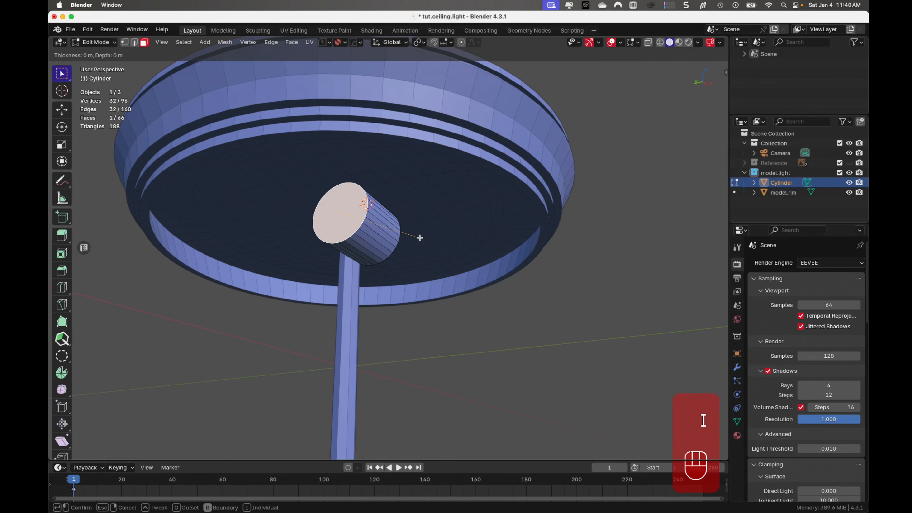
click(417, 237)
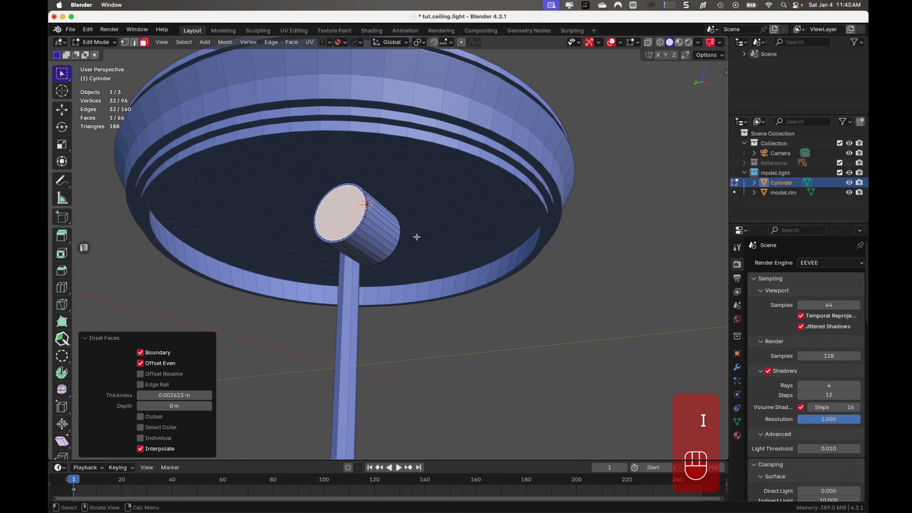
key(x)
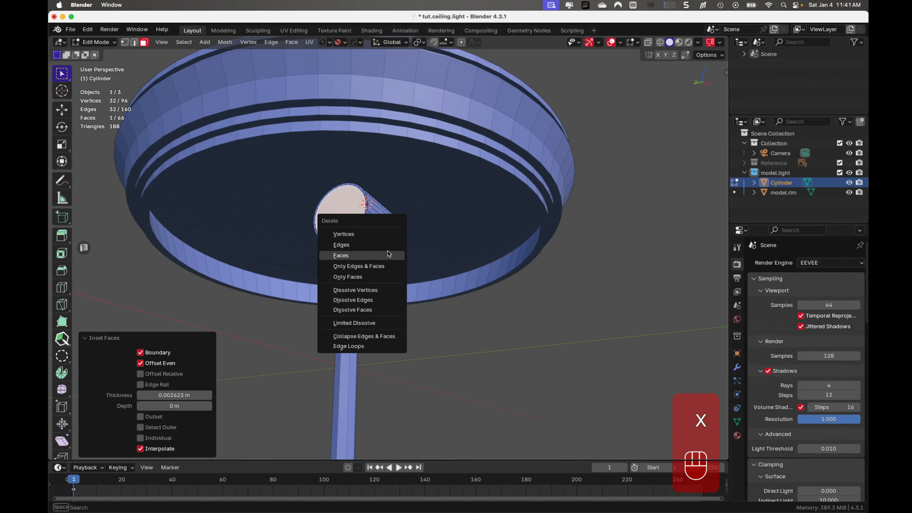
click(387, 251)
- Select the cylinder's whole mesh and, looking from below, rotate it about 36.9° around the global Z axis
middle_drag(378, 229, 456, 182)
key(a)
key(ctrl+KP_7)
key(r)
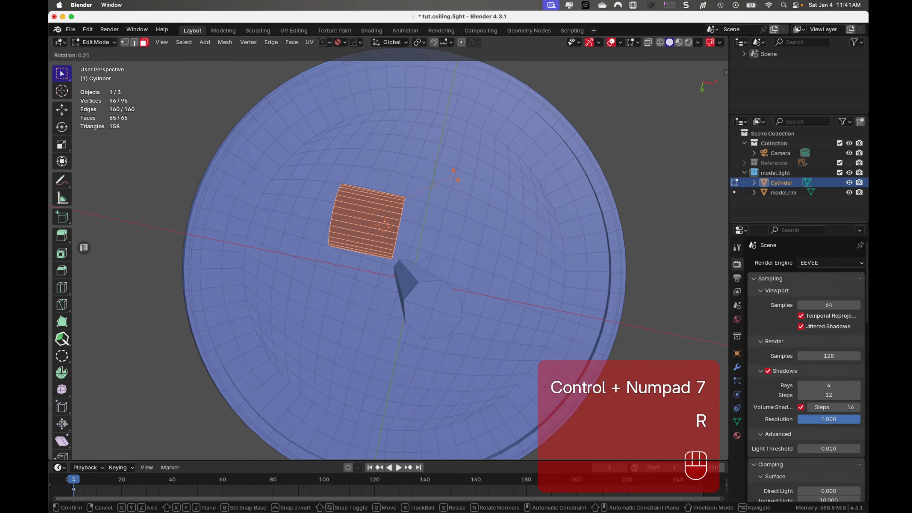
key(z)
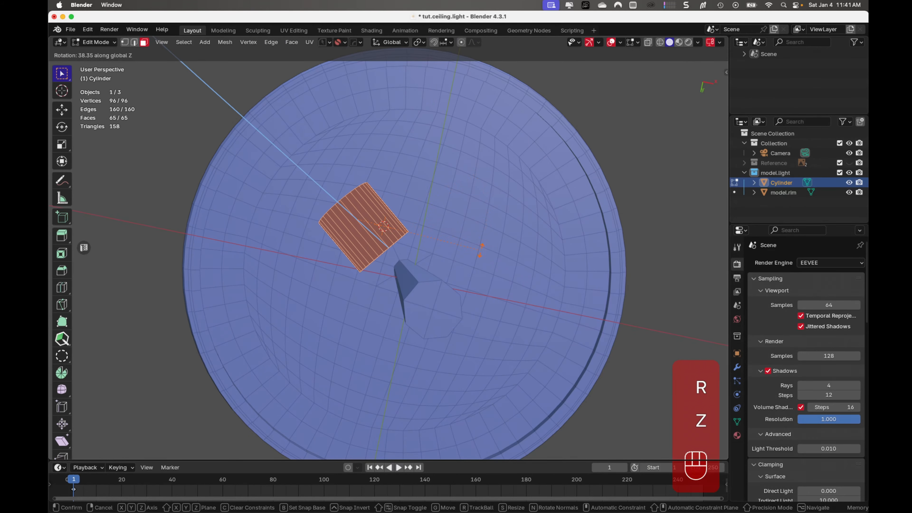
click(483, 248)
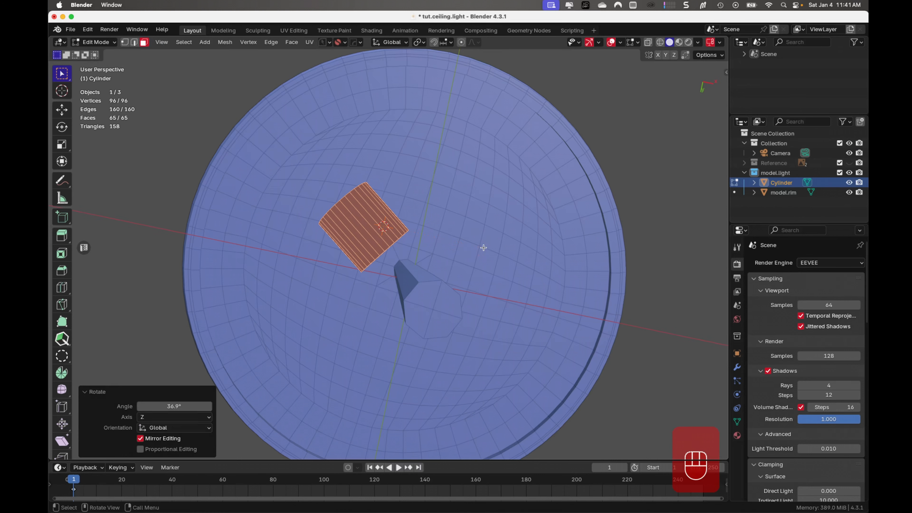
- Move the cylinder toward the rod by about 0.0097 m in X and 0.0057 m in Y, then fine-tune by about 0.0004 m and -0.0036 m
key(g)
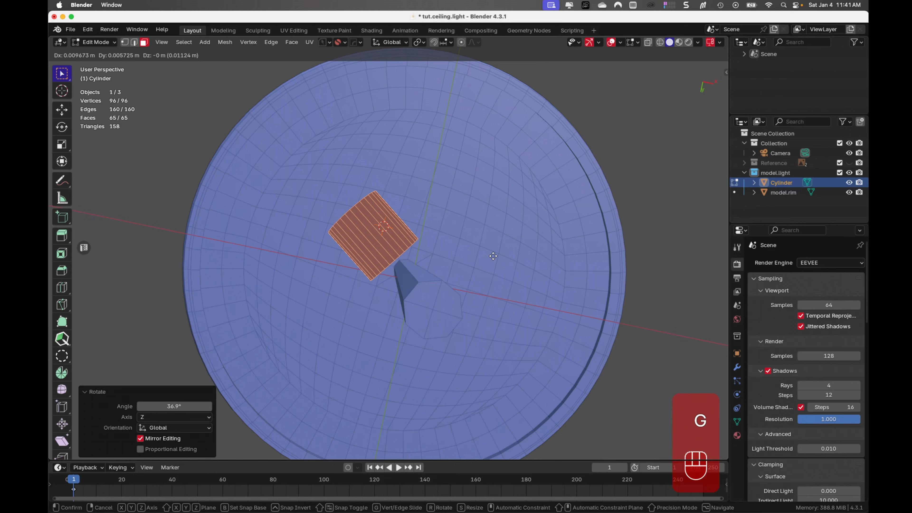
click(493, 256)
key(g)
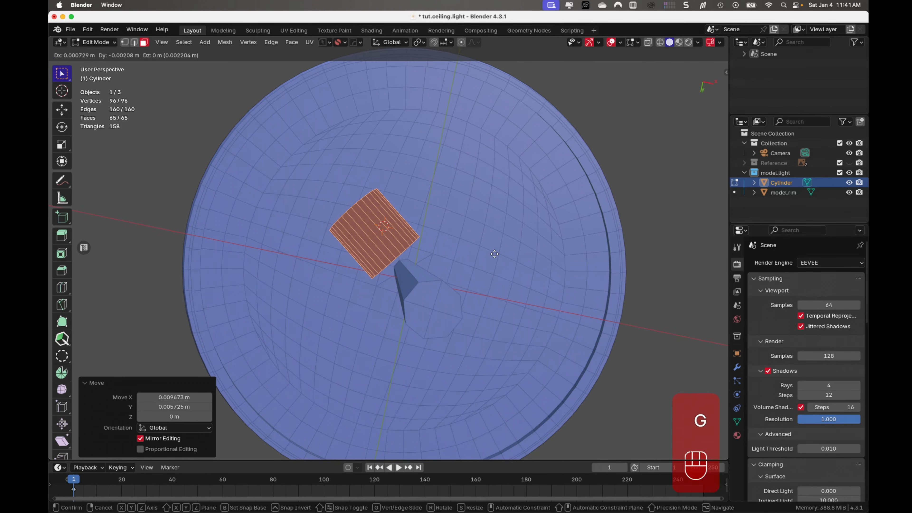
click(486, 253)
middle_drag(486, 254, 485, 279)
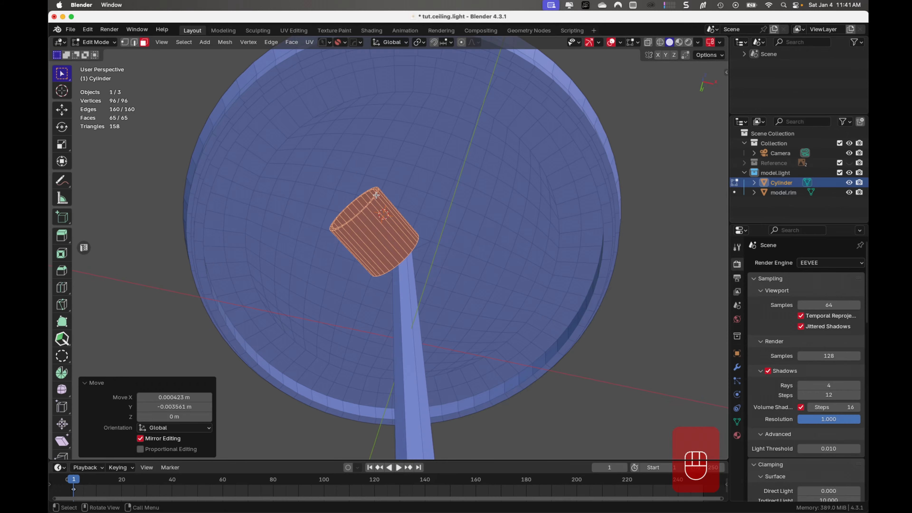
- Add 12 evenly spaced, unshifted loop cuts around the cylinder along its length
key(Tab)
middle_drag(385, 215, 422, 244)
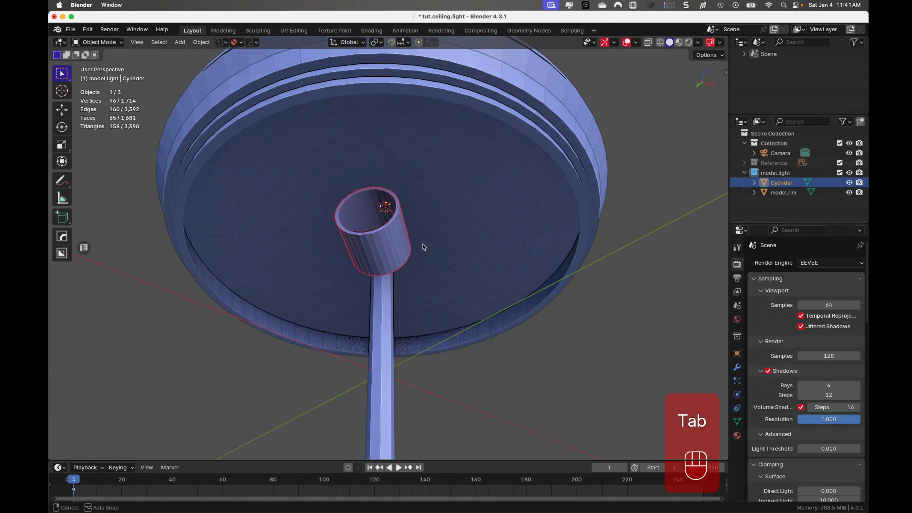
scroll(389, 218, up, 6)
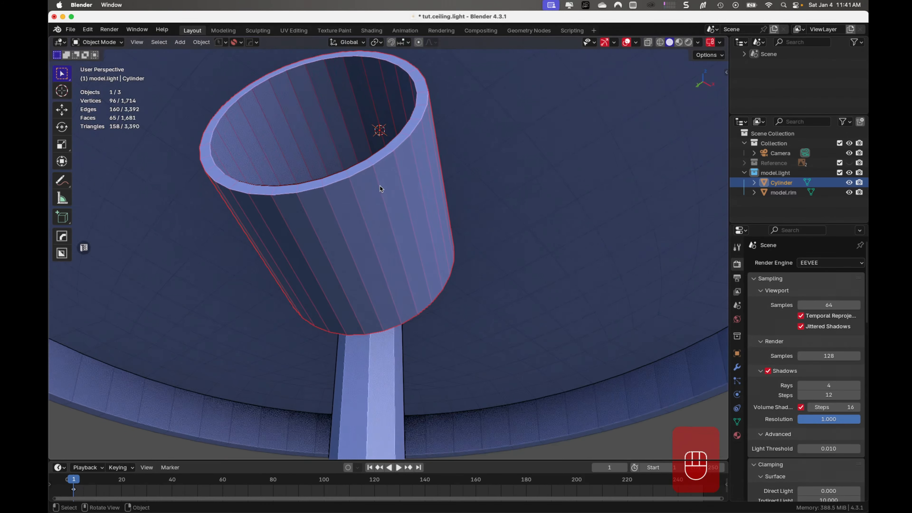
mouse_move(380, 186)
middle_down()
mouse_move(346, 214)
mouse_move(371, 215)
mouse_move(384, 236)
mouse_move(346, 234)
mouse_move(367, 228)
mouse_move(376, 203)
middle_up()
key(Tab)
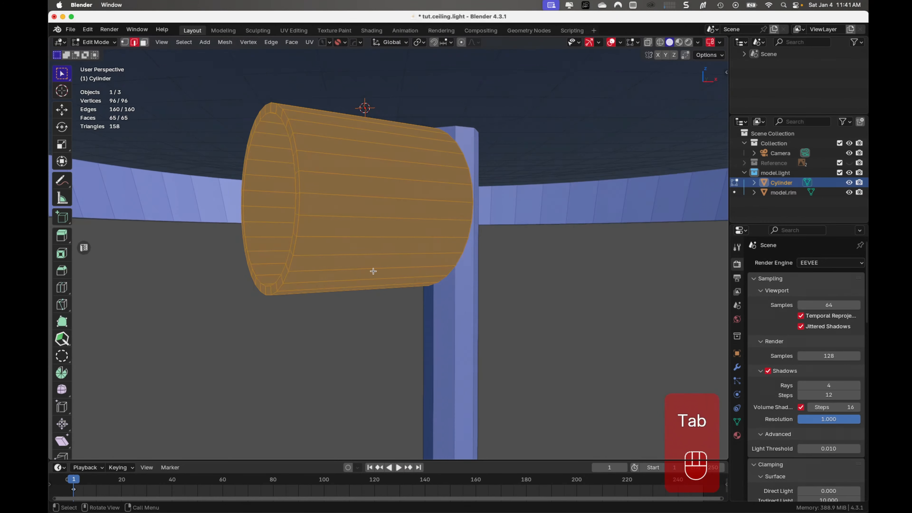
key(ctrl+r)
scroll(383, 234, up, 3)
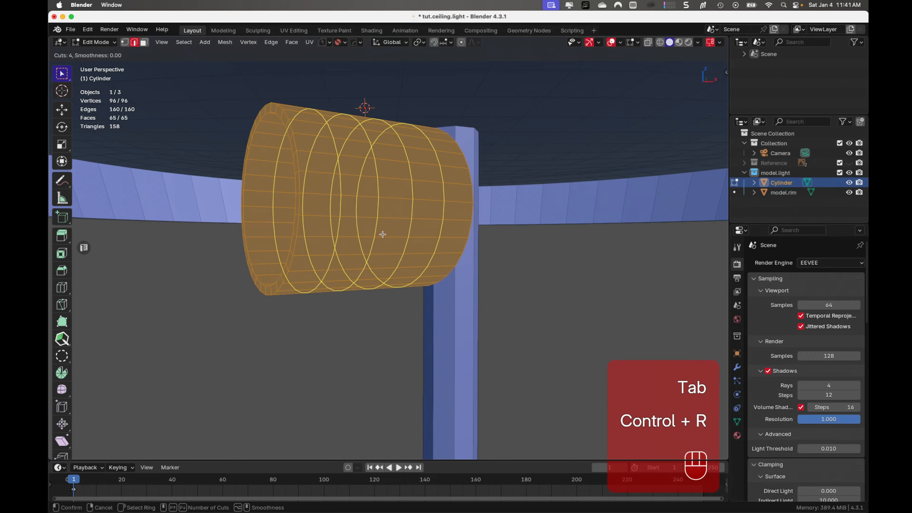
scroll(383, 235, up, 8)
click(382, 234)
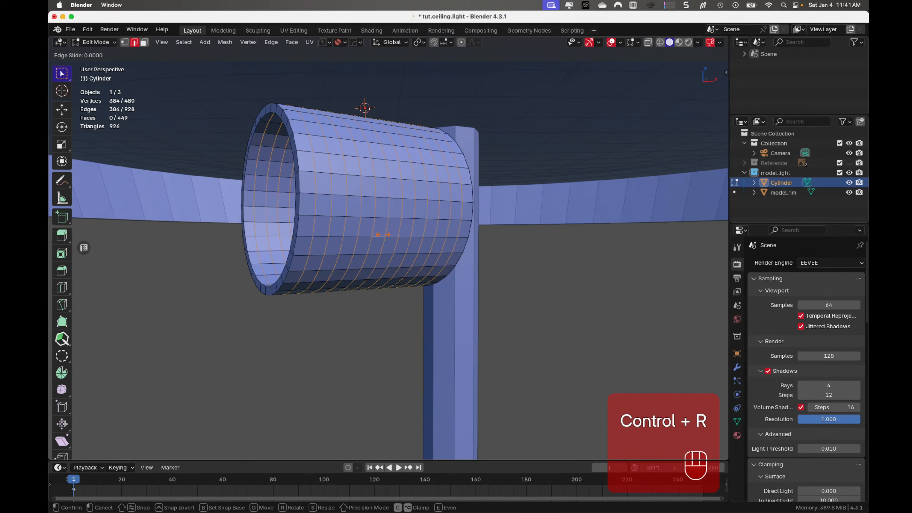
click(382, 234)
click(382, 234)
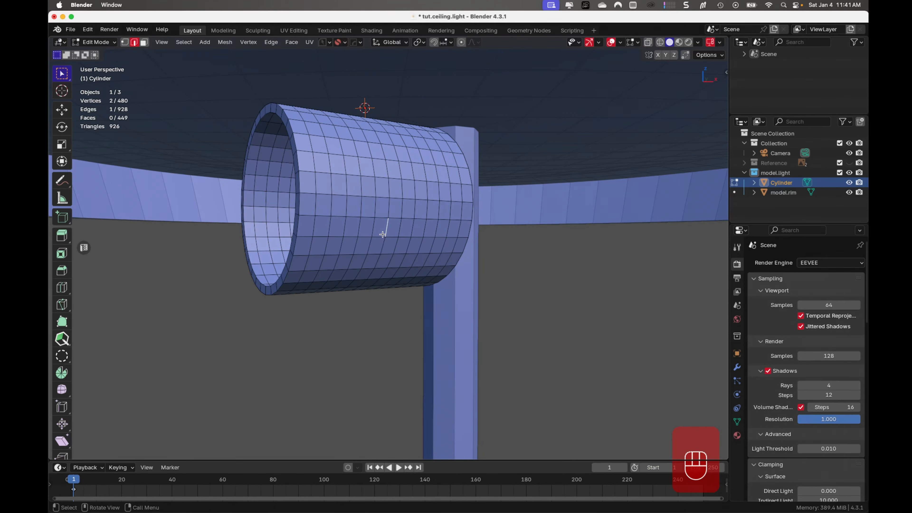
- Bevel the outer rim edge loop at the cylinder's open end by about 0.00067 m with 2 segments
middle_drag(347, 234, 370, 241)
key(Tab)
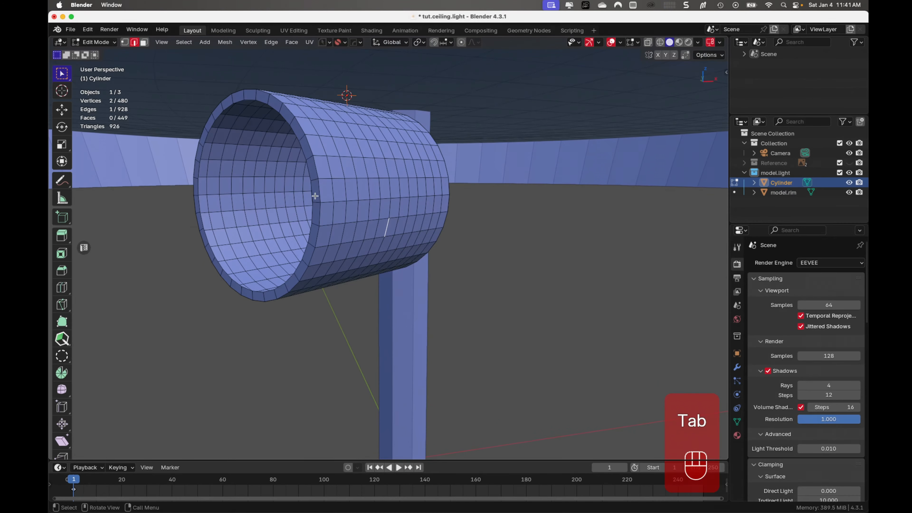
alt+click(318, 190)
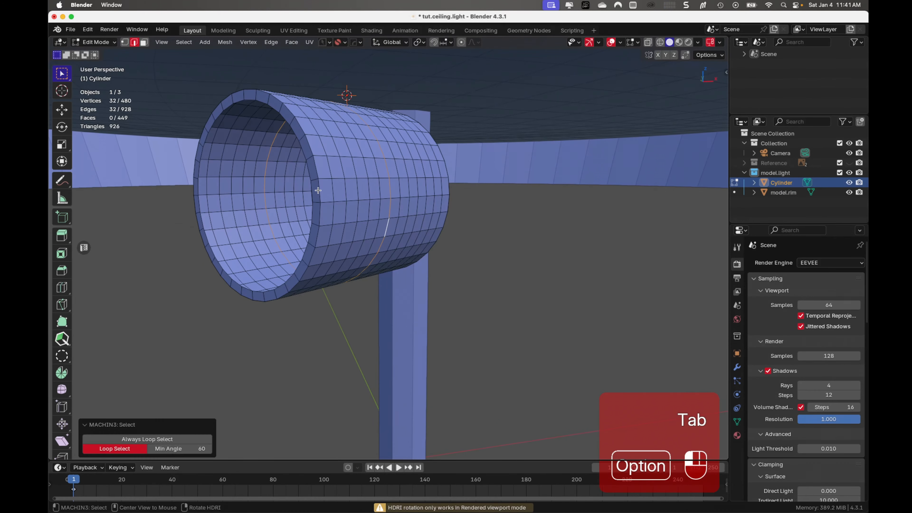
alt+click(318, 190)
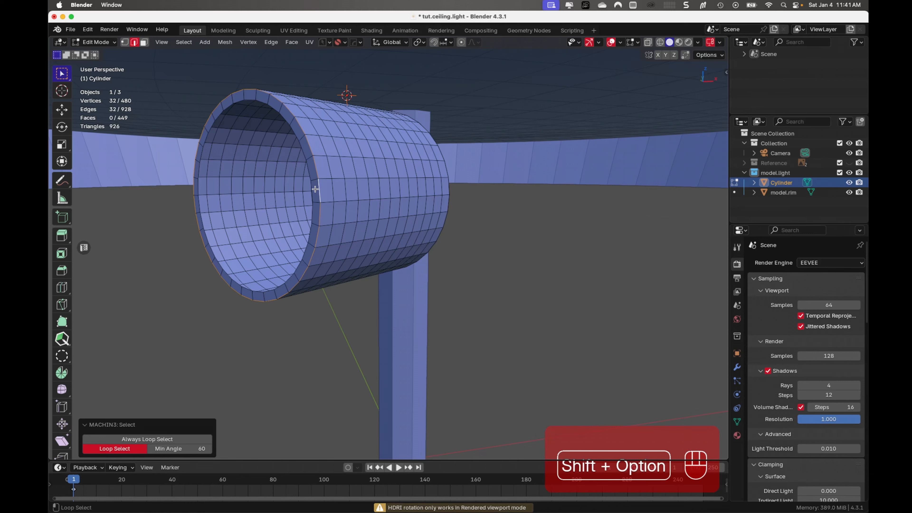
alt+shift+click(313, 189)
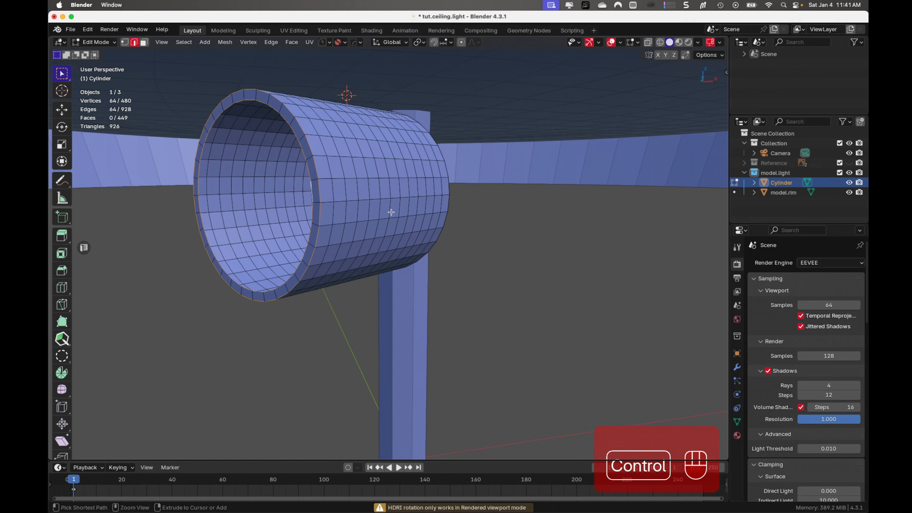
key(ctrl+b)
key(shift)
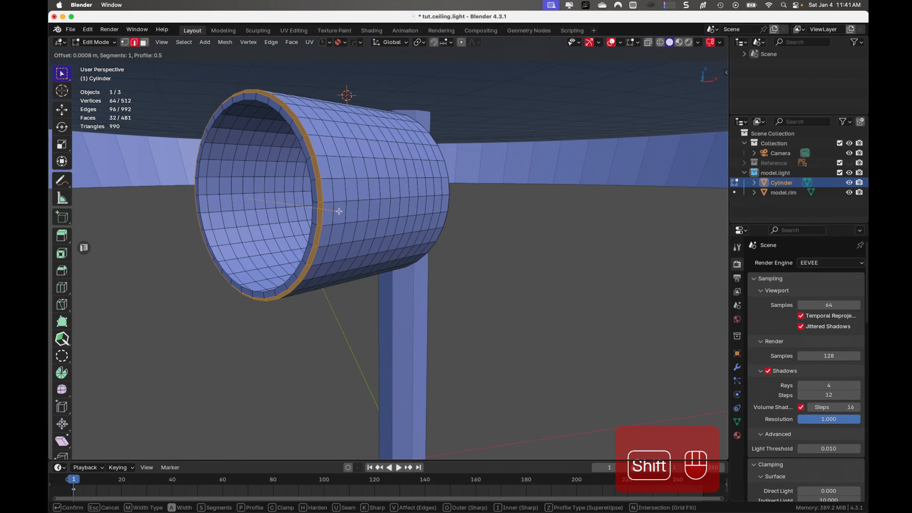
scroll(339, 211, up, 1)
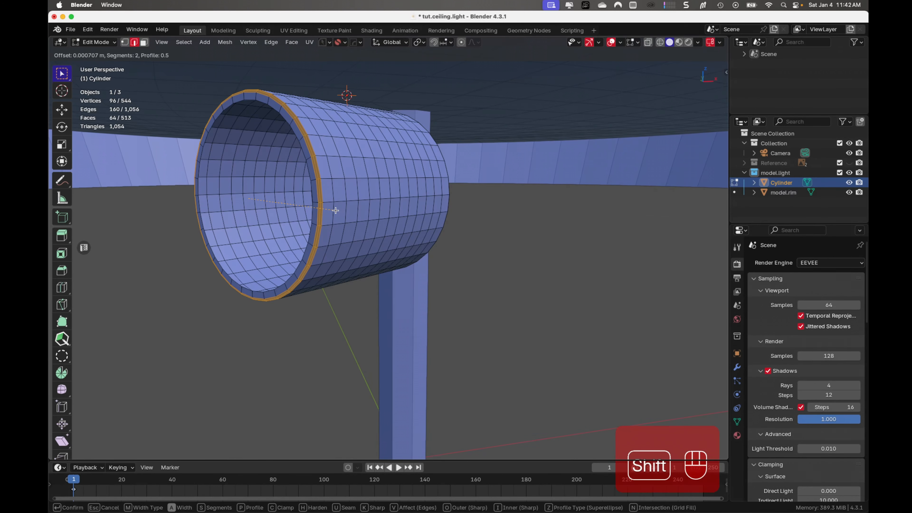
shift+click(334, 210)
- Set the outer miter of the rim bevel to Arc
mouse_move(335, 210)
middle_down()
mouse_move(383, 212)
mouse_move(350, 212)
middle_up()
scroll(349, 213, down, 2)
click(184, 400)
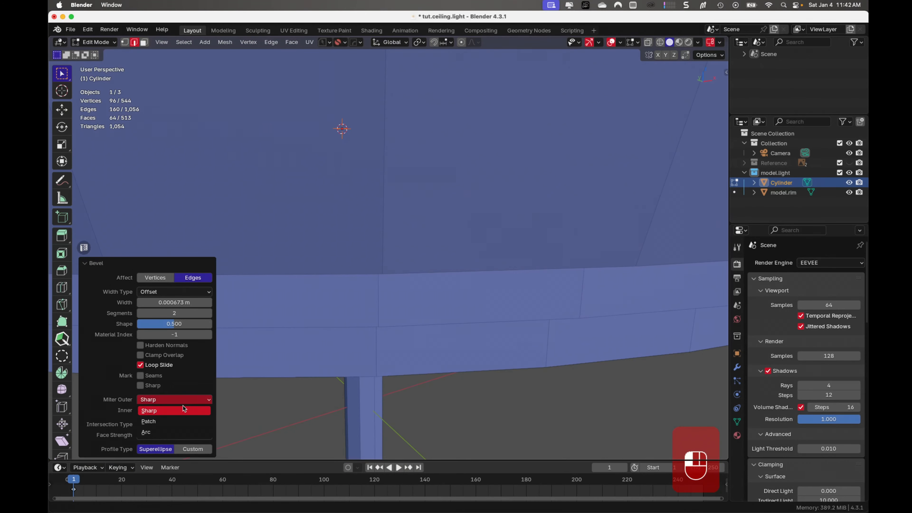
click(147, 432)
scroll(322, 304, down, 2)
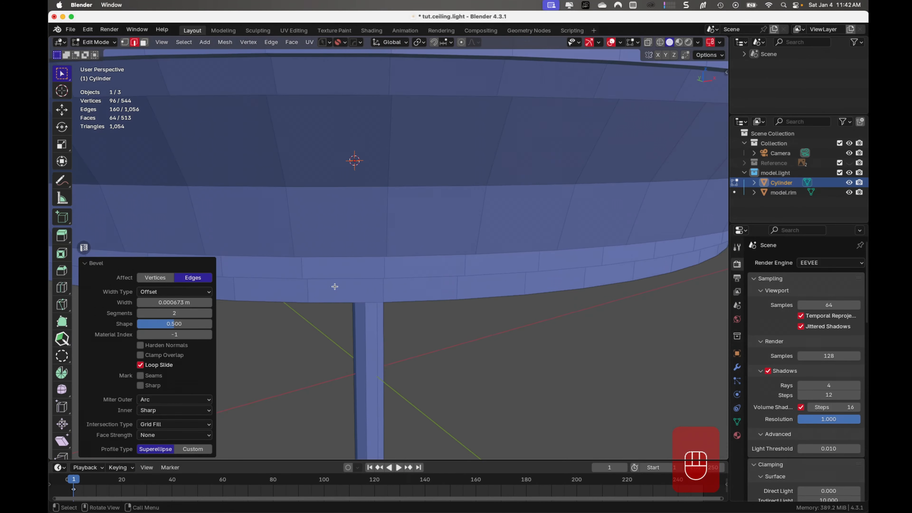
scroll(342, 278, down, 4)
middle_drag(393, 256, 397, 216)
scroll(376, 250, up, 8)
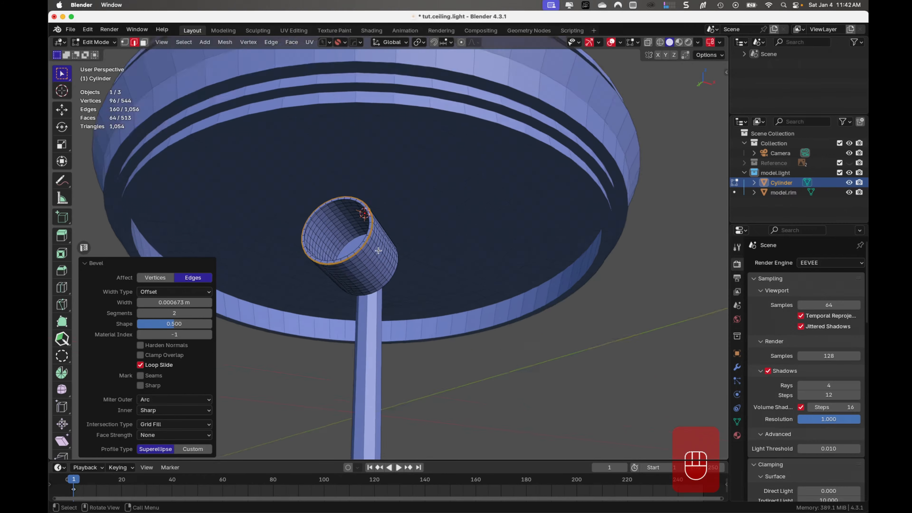
middle_drag(326, 220, 362, 218)
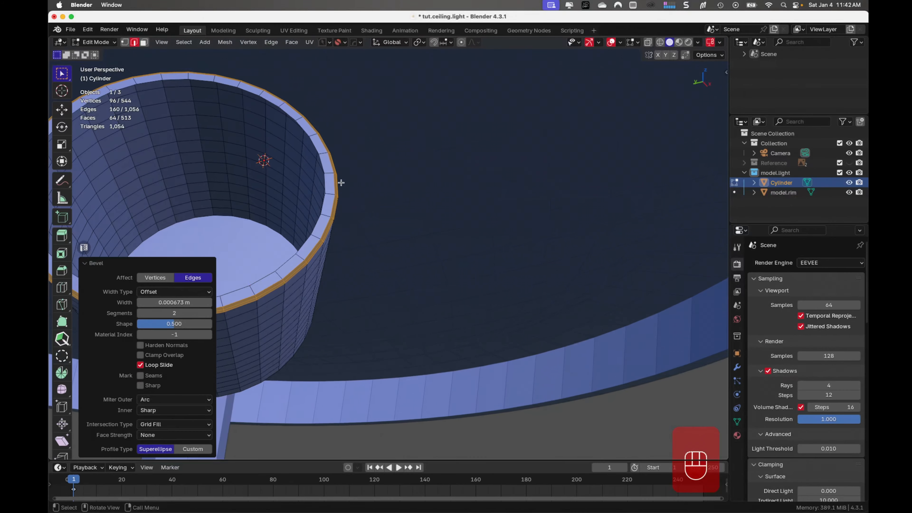
click(321, 162)
alt+click(321, 162)
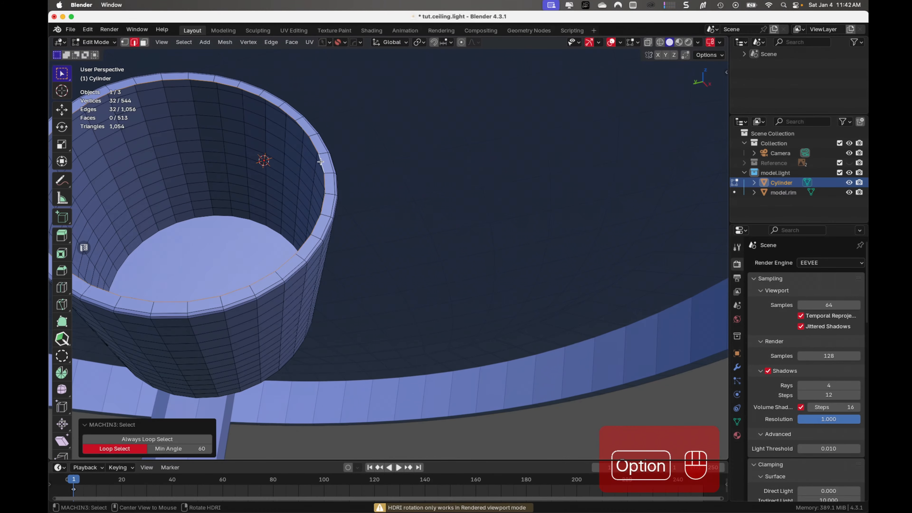
key(ctrl+b)
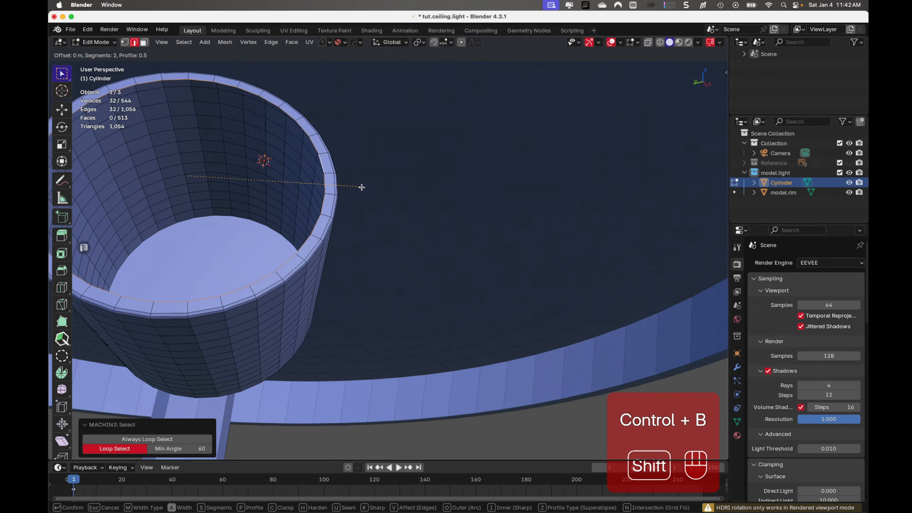
right_click(369, 191)
- Bevel the edge loop around the cylinder's closed end, facing the rod, by about 0.00045 m with 2 segments
middle_drag(355, 203, 446, 210)
key(Tab)
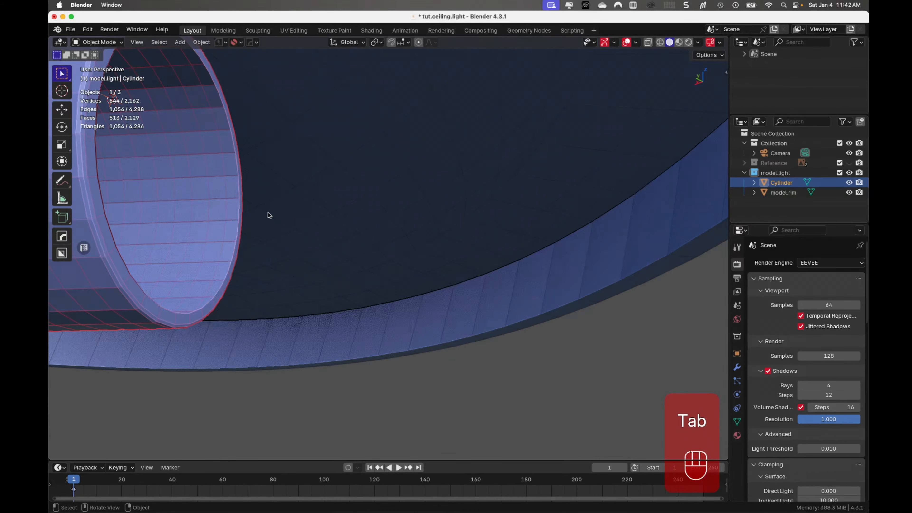
middle_drag(265, 220, 163, 219)
key(Tab)
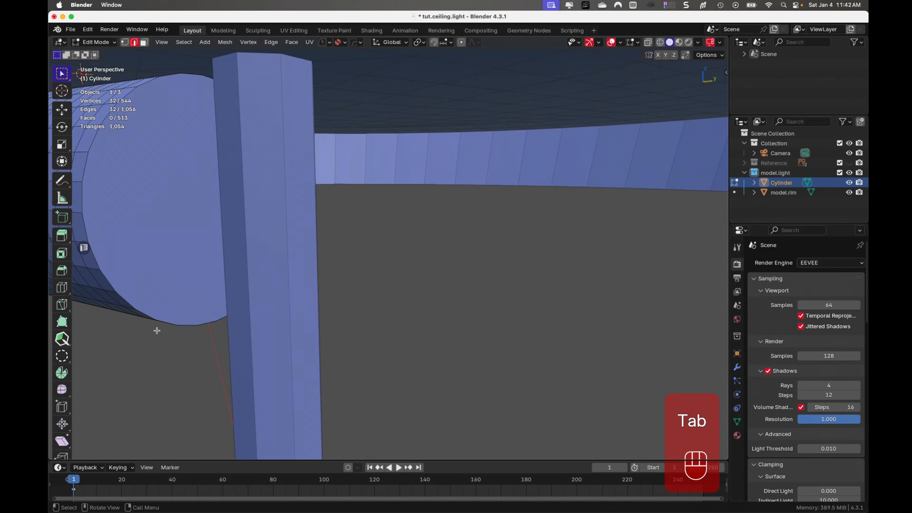
shift+middle_drag(136, 255, 217, 246)
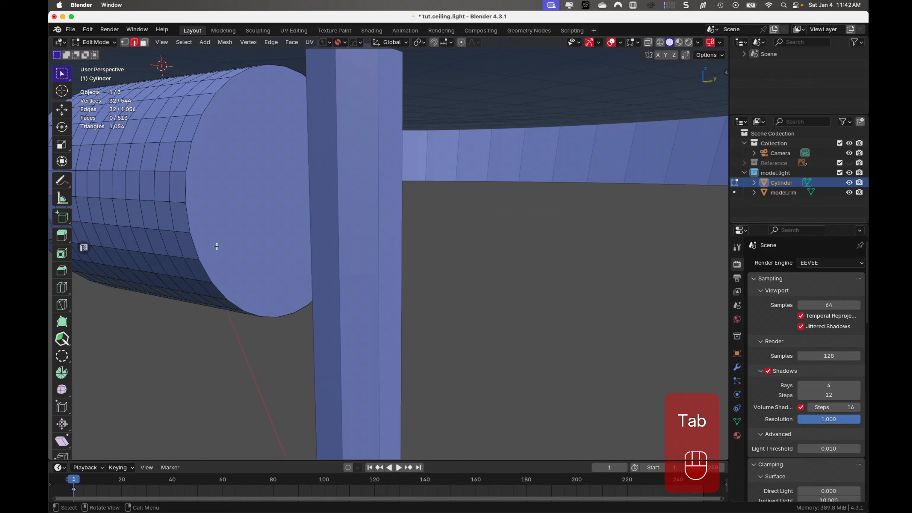
alt+click(191, 240)
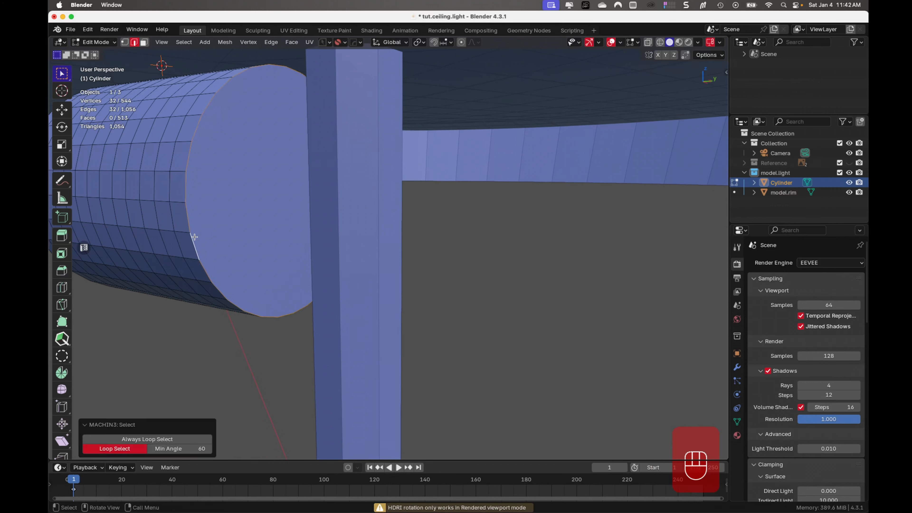
key(ctrl+b)
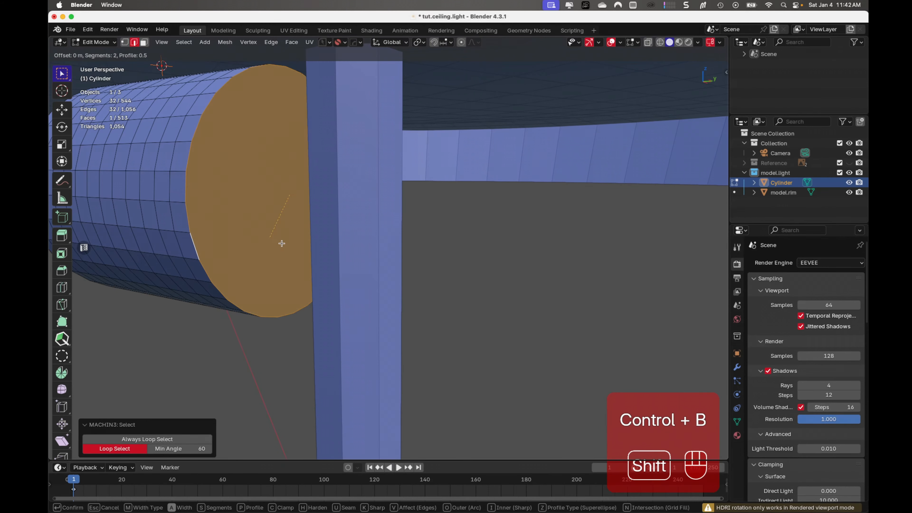
click(315, 257)
- Inset the cylinder's closed-end face facing the rod twice, by about 0.0014 m and by about 0.003 m
key(Tab)
click(238, 279)
click(247, 206)
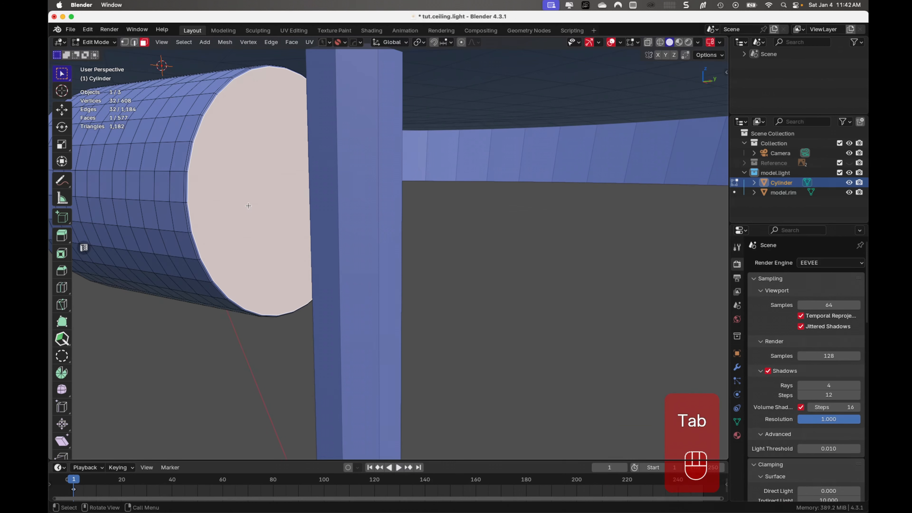
key(i)
click(254, 199)
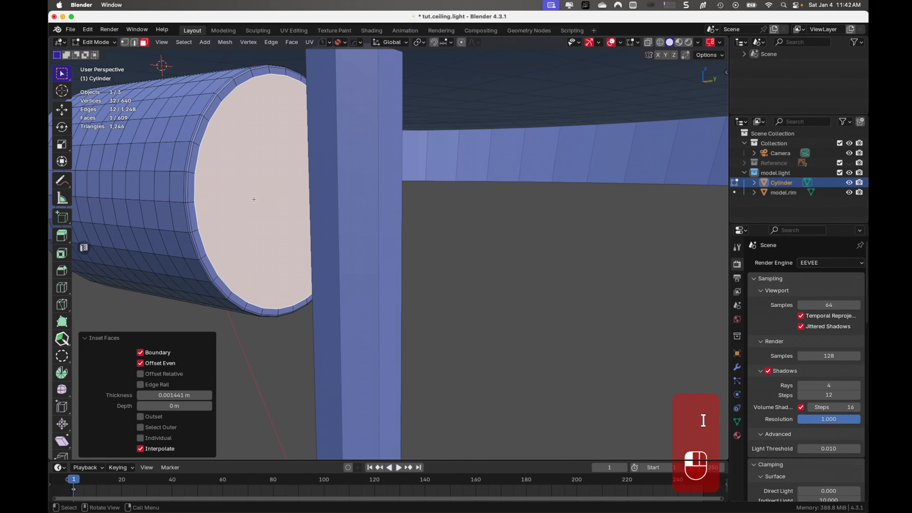
key(i)
click(269, 187)
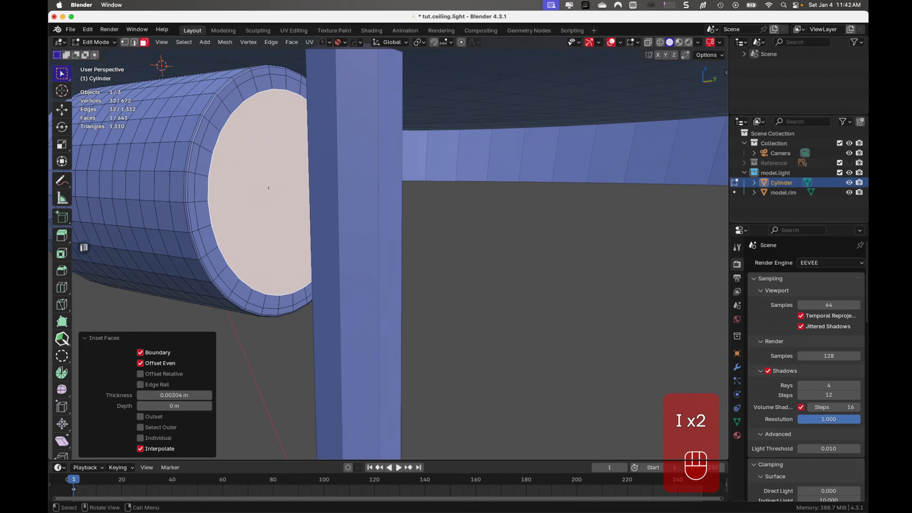
- Delete the inner inset face at the cylinder's closed end and close the opening with a grid fill of span 8
key(x)
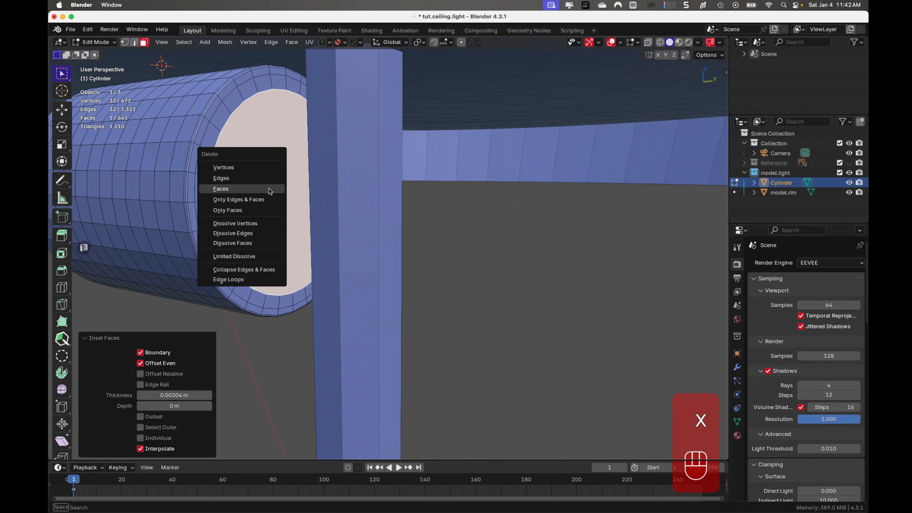
click(268, 188)
key(Tab)
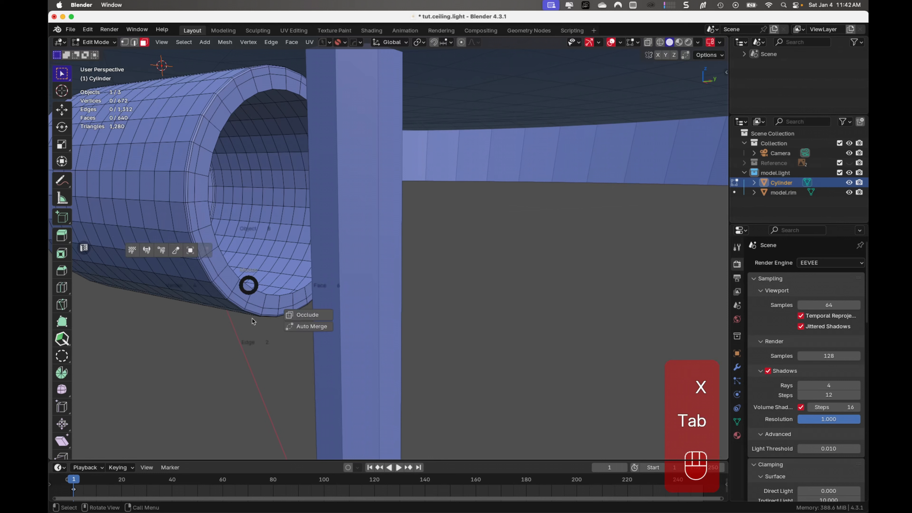
alt+click(247, 283)
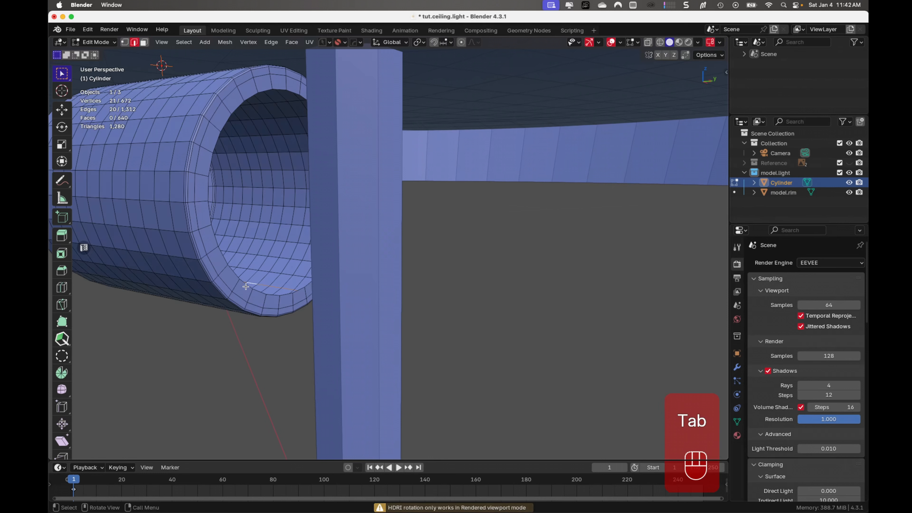
alt+click(247, 286)
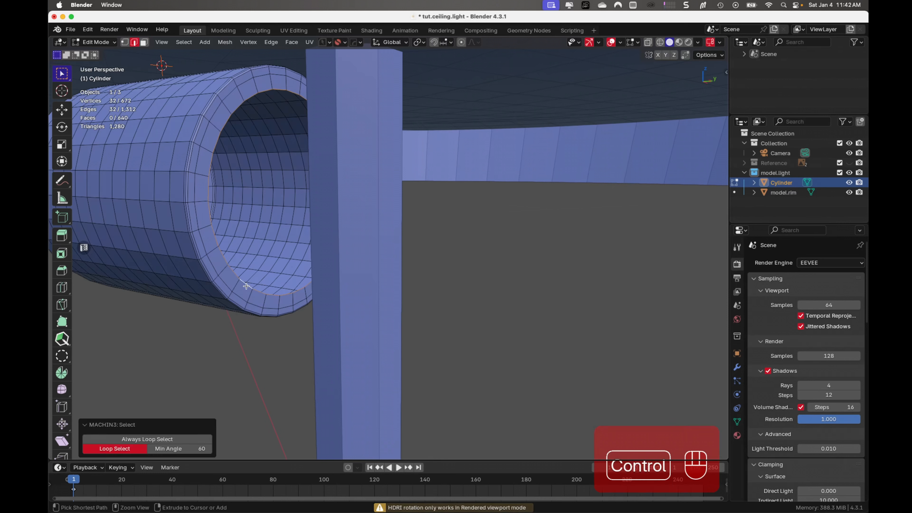
key(ctrl+f)
click(247, 287)
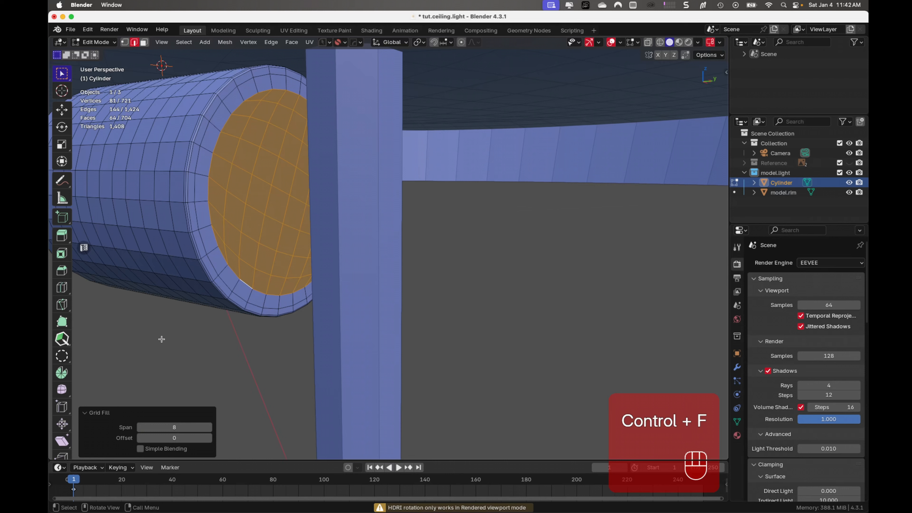
- Set the grid fill's offset to -2 and return to Object Mode
click(210, 439)
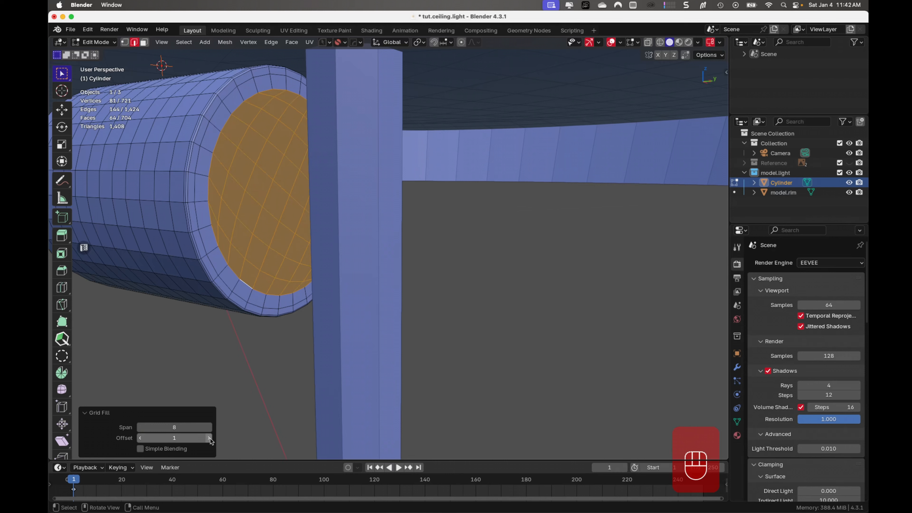
click(140, 438)
click(140, 438)
click(140, 438)
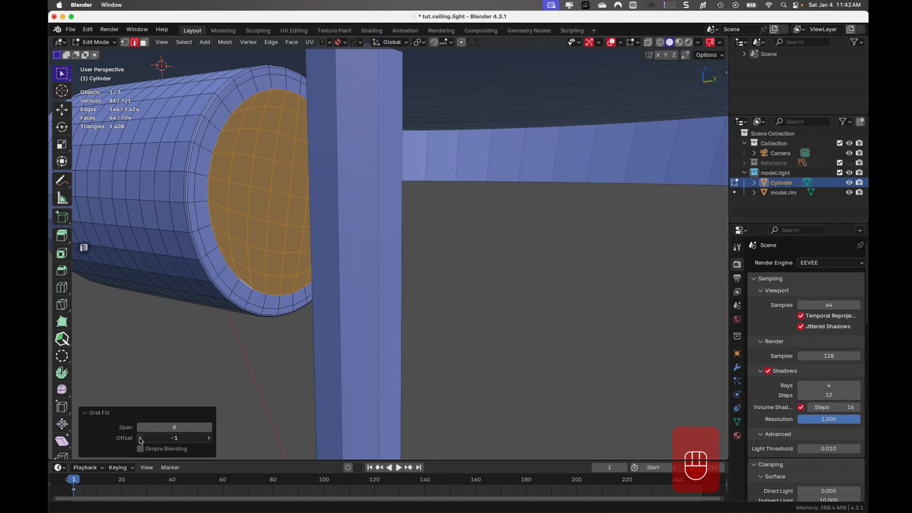
key(Tab)
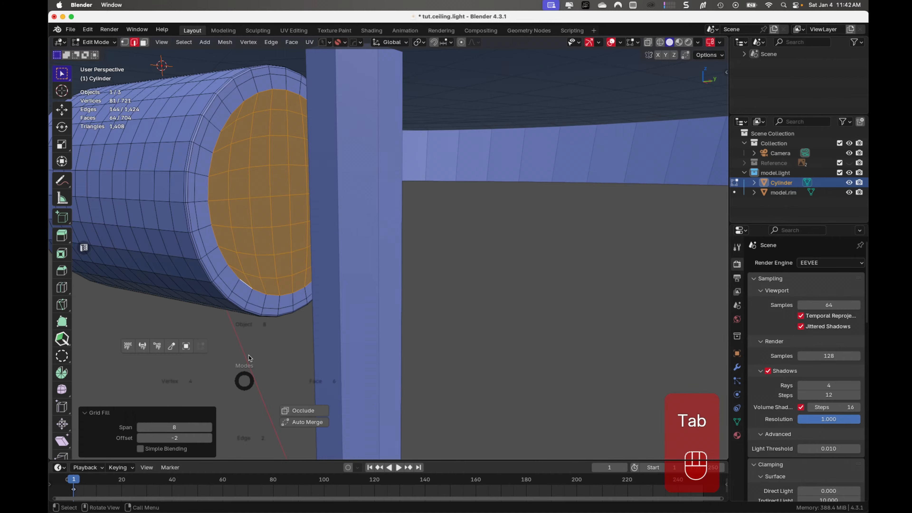
- Set the viewport's clip start to 0.001 m and save the file
scroll(244, 312, down, 5)
middle_drag(243, 314, 294, 298)
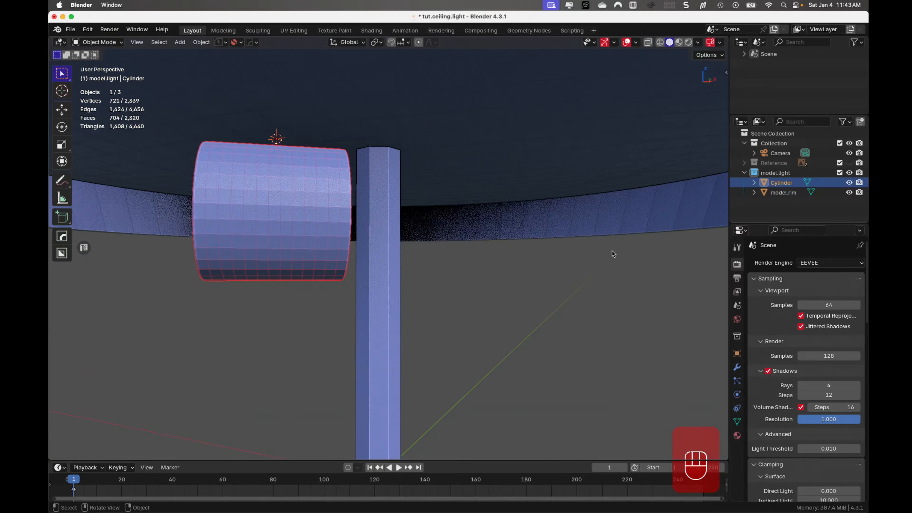
key(n)
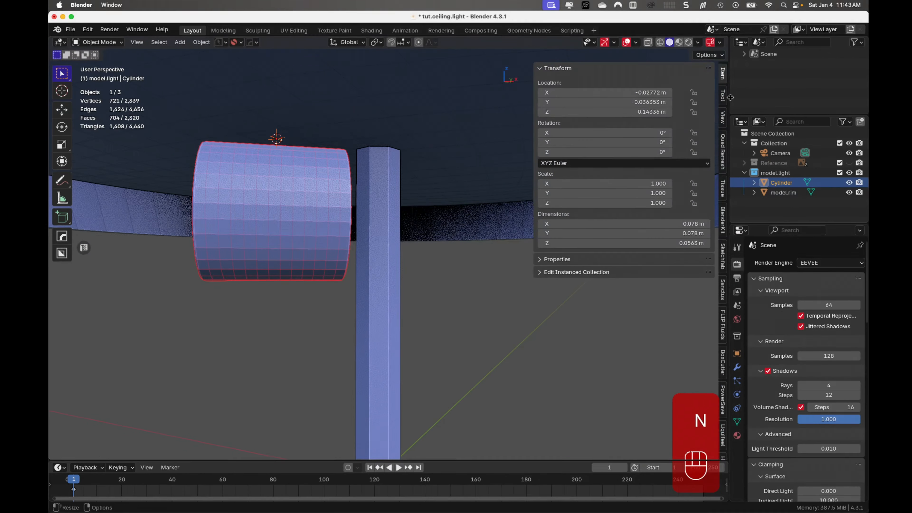
click(723, 117)
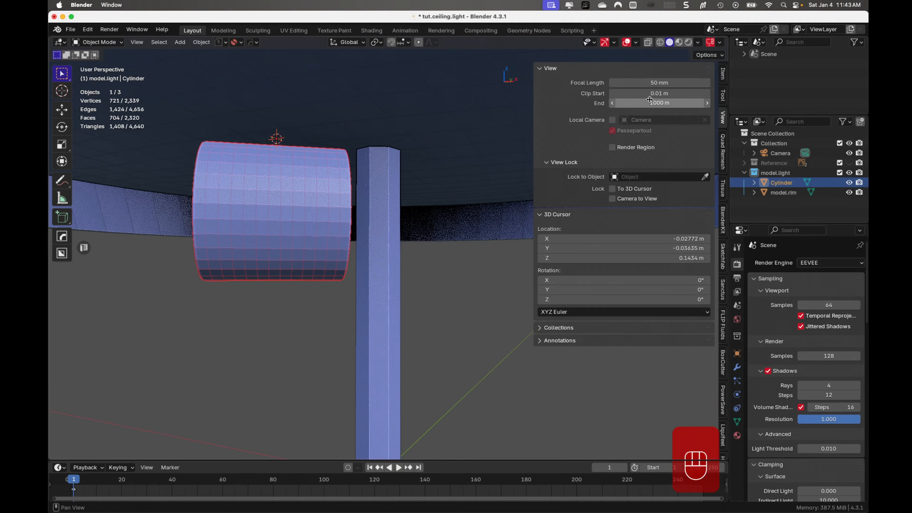
click(656, 94)
click(621, 94)
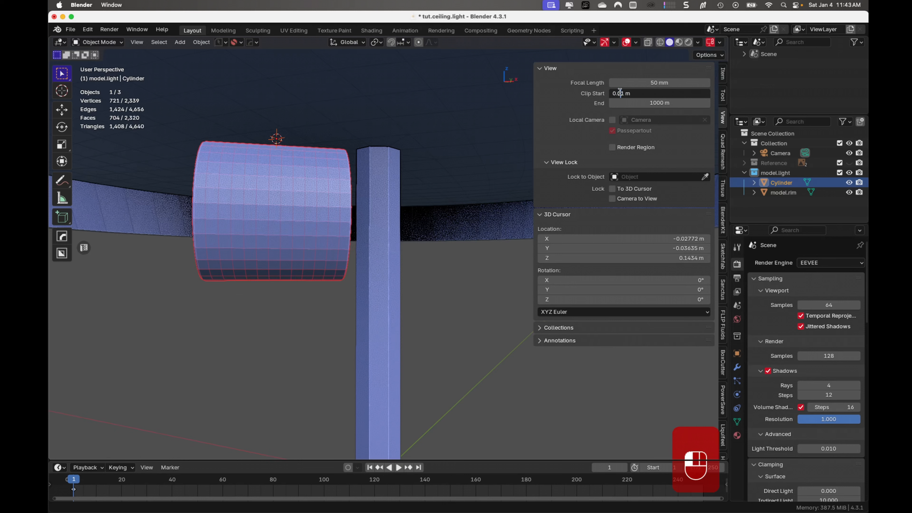
click(622, 113)
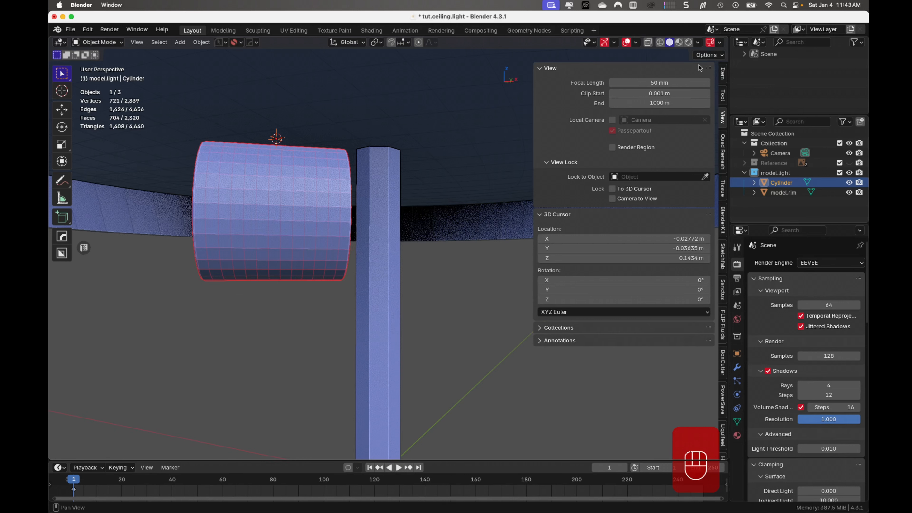
click(723, 74)
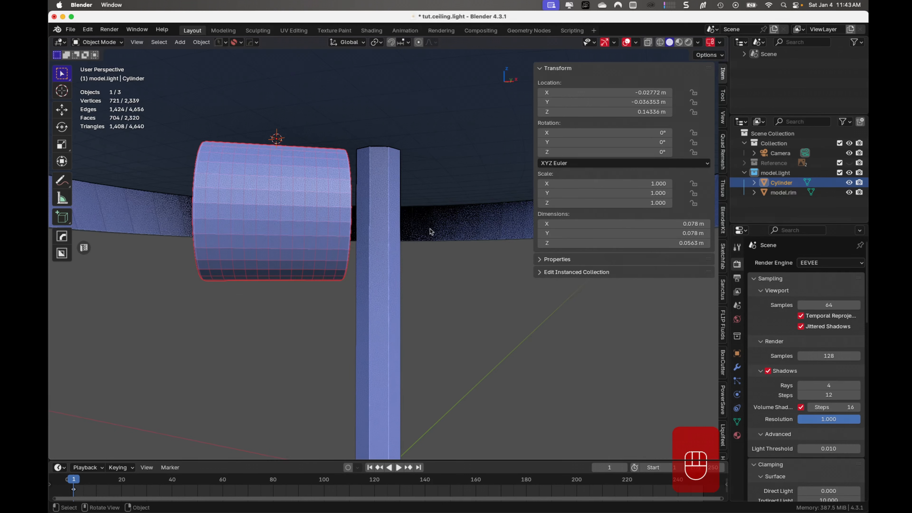
key(n)
key(super+s)
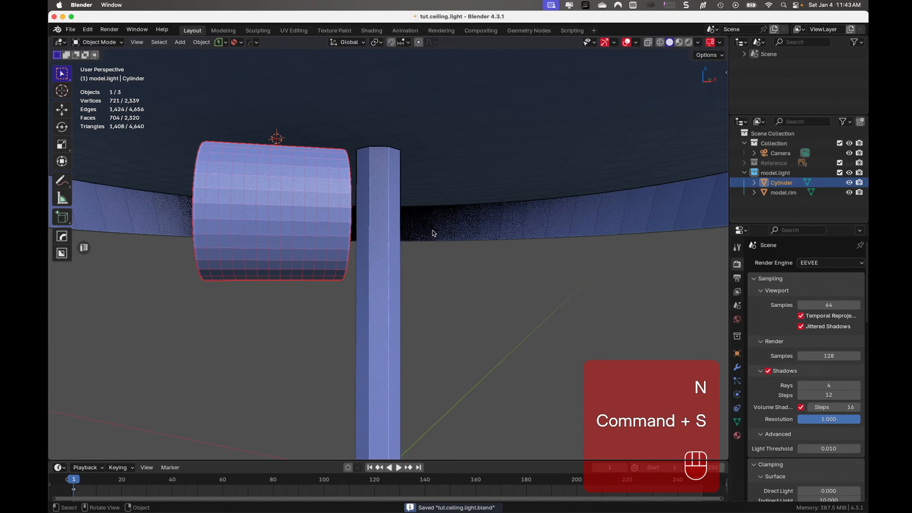
- Examine the hollow inside, inner end face and rim of the socket cylinder up close
middle_drag(422, 275, 548, 268)
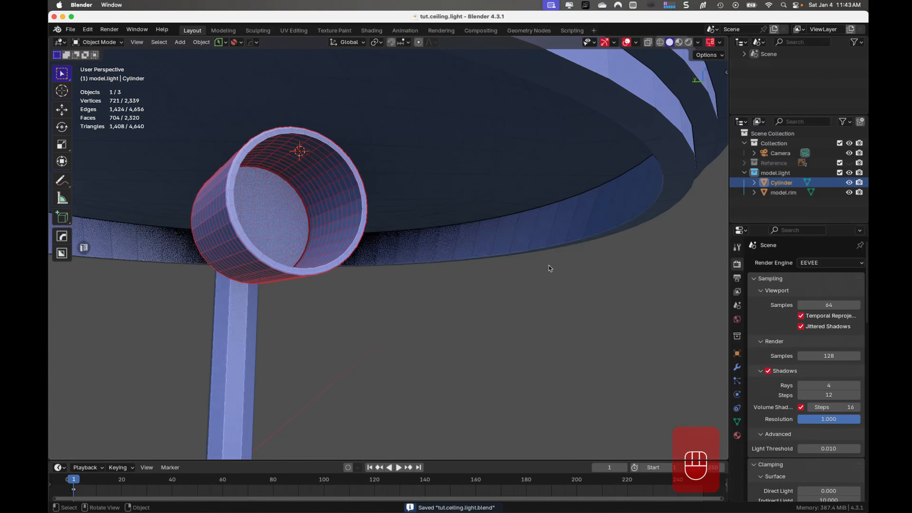
scroll(400, 248, up, 5)
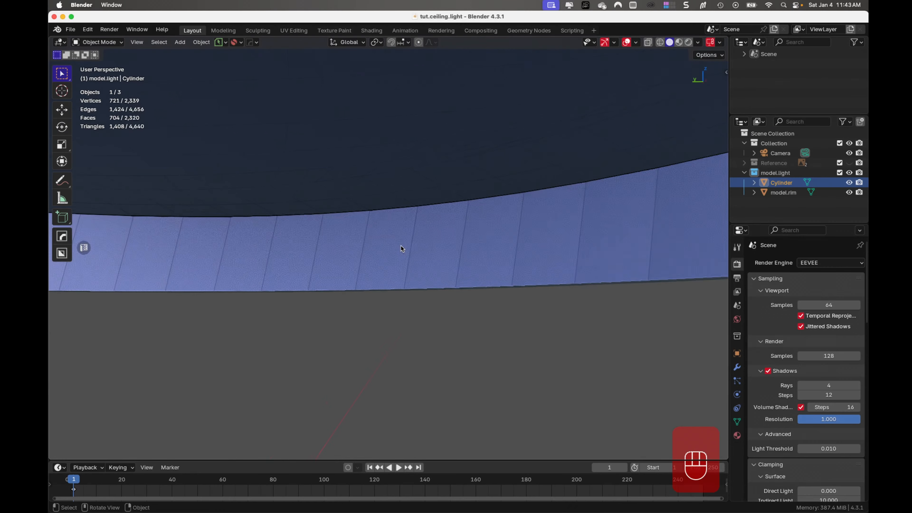
scroll(400, 248, down, 3)
shift+middle_drag(346, 224, 311, 248)
scroll(316, 257, up, 3)
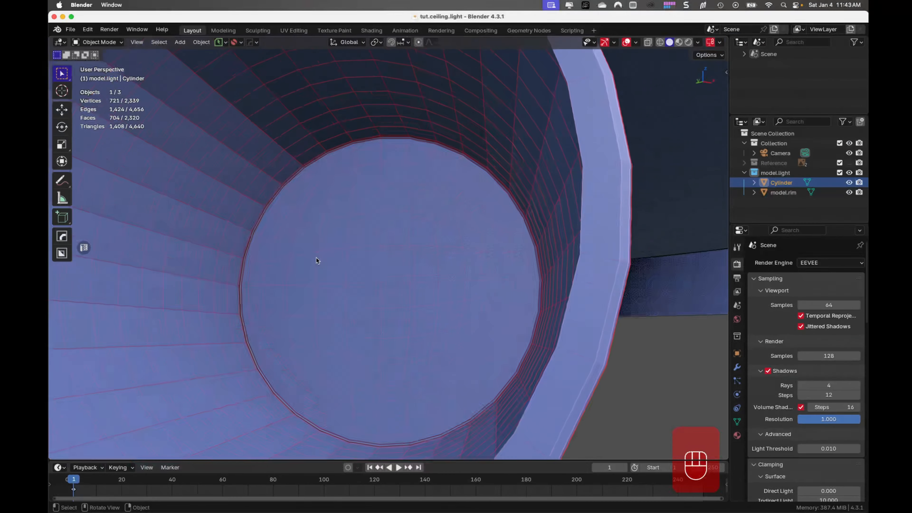
scroll(317, 257, up, 4)
middle_drag(317, 257, 311, 205)
scroll(350, 274, down, 7)
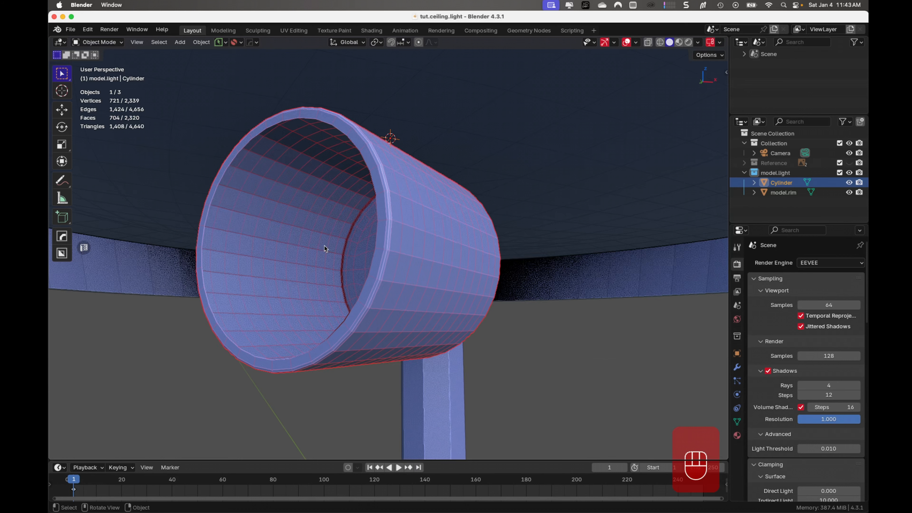
right_click(334, 217)
key(Tab)
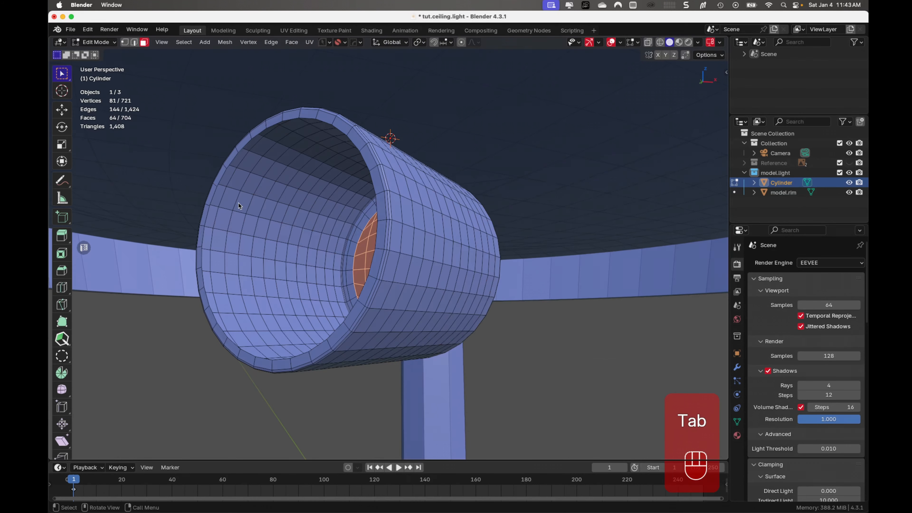
drag(260, 188, 308, 302)
right_click(292, 246)
mouse_move(293, 246)
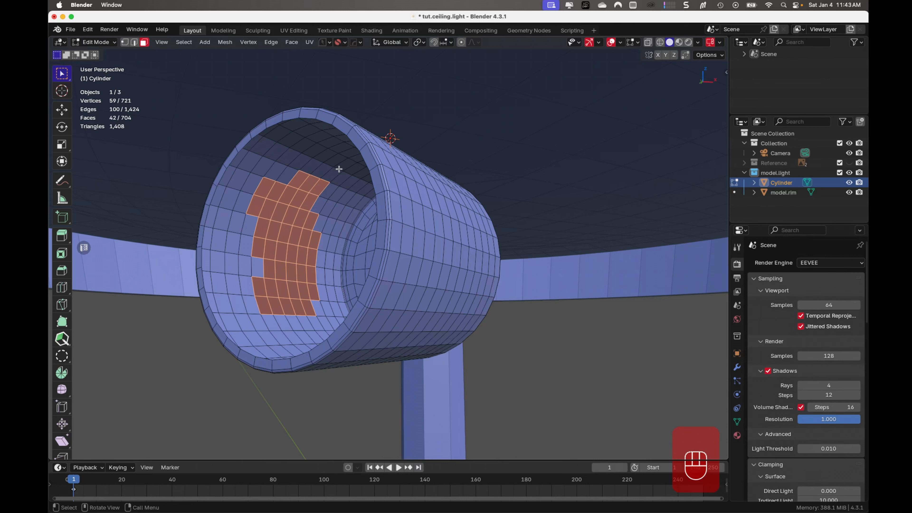
key(Escape)
key(Tab)
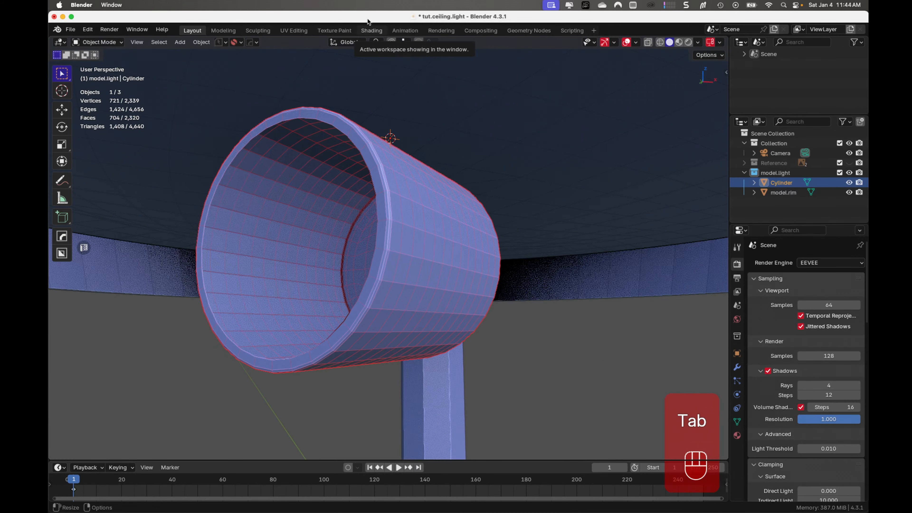
- Save the file and deselect the socket cylinder
key(super+s)
scroll(408, 143, down, 2)
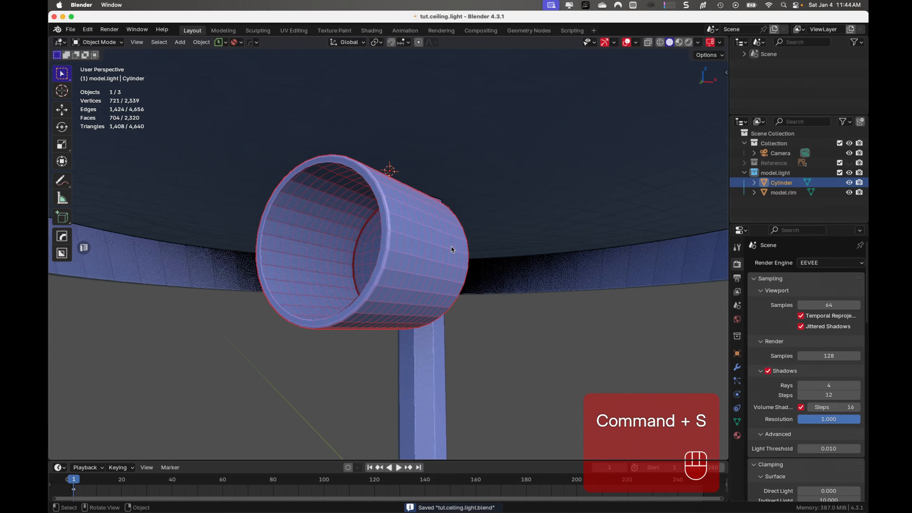
middle_drag(460, 275, 504, 257)
scroll(504, 257, down, 5)
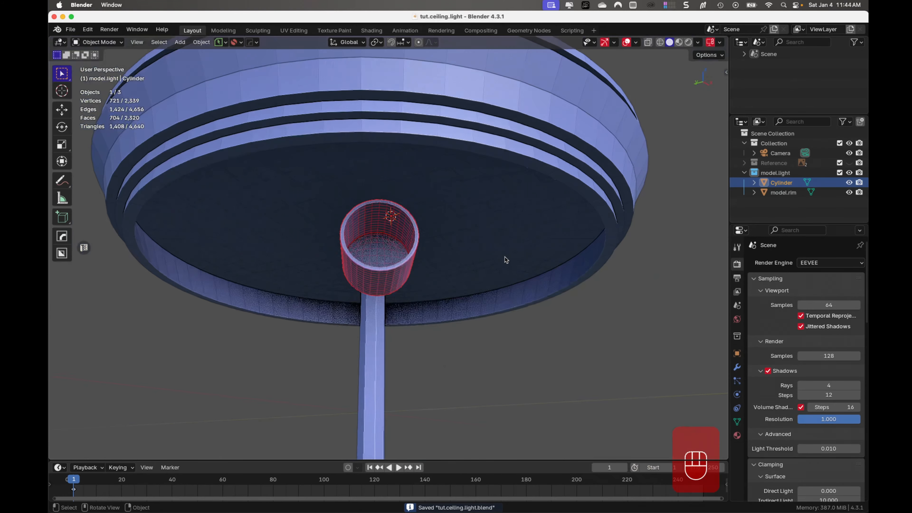
click(562, 337)
- Examine the metal base, the rod and the socket cylinder from below, both as a whole and up close
middle_drag(398, 325, 383, 219)
scroll(486, 307, down, 4)
middle_drag(465, 238, 413, 253)
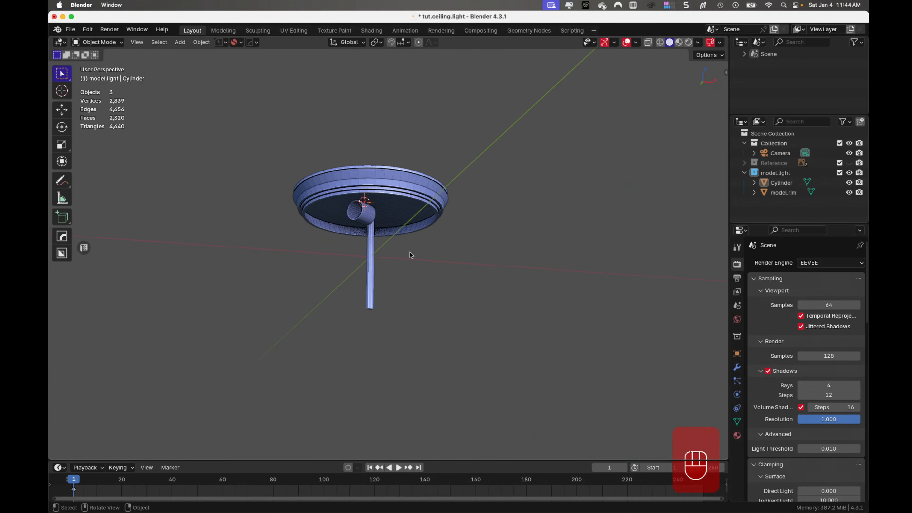
scroll(414, 253, up, 3)
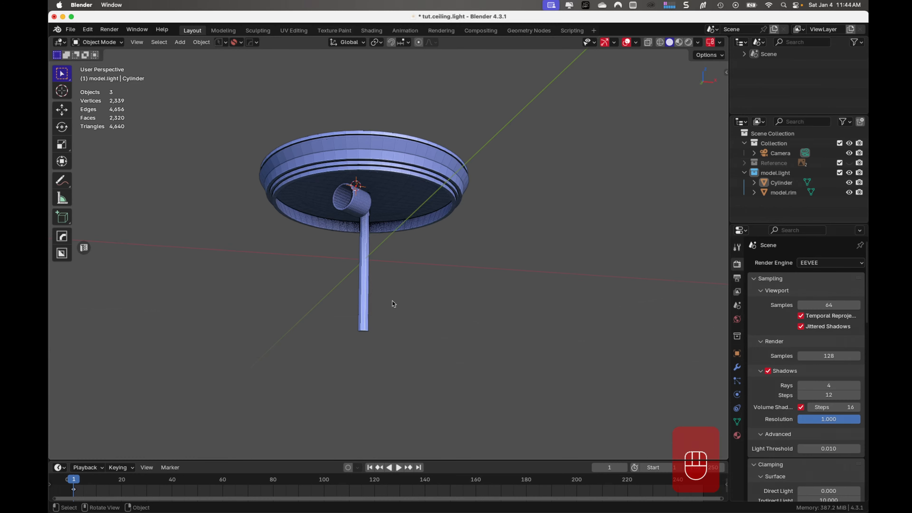
scroll(393, 303, up, 5)
scroll(398, 297, up, 2)
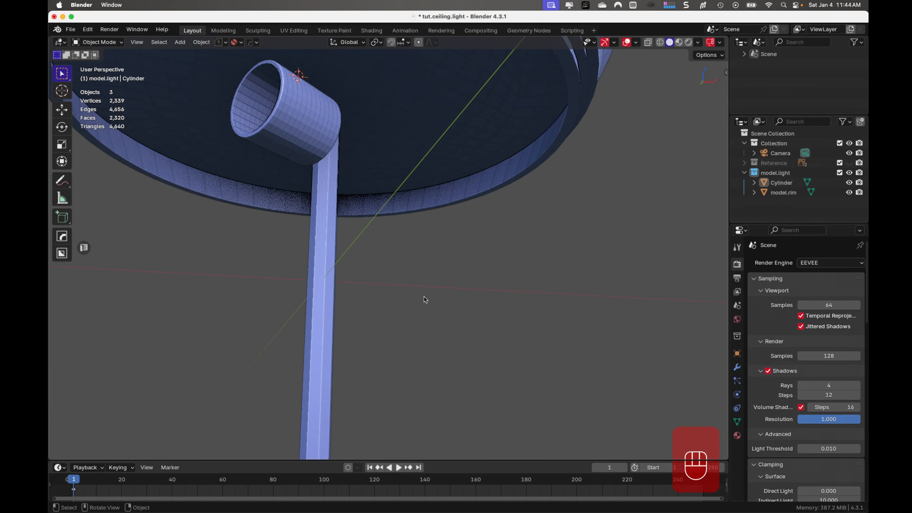
middle_drag(462, 290, 468, 311)
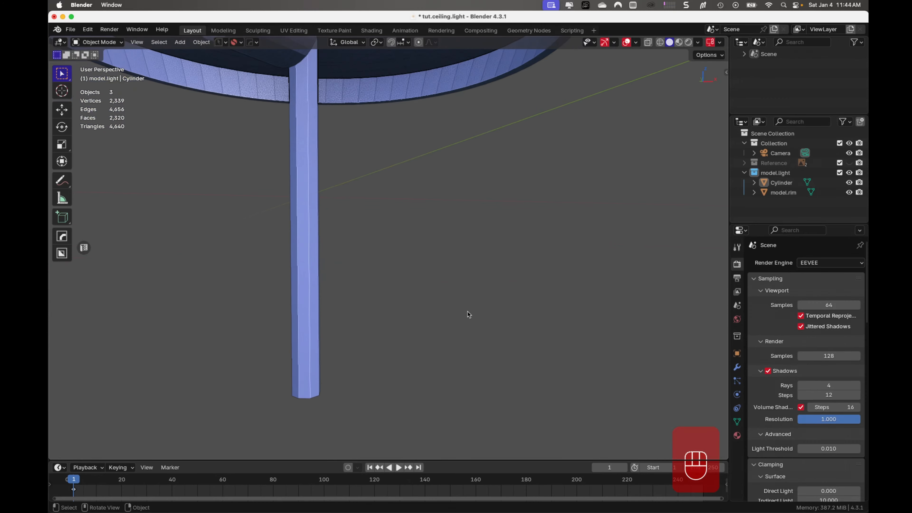
scroll(468, 309, down, 4)
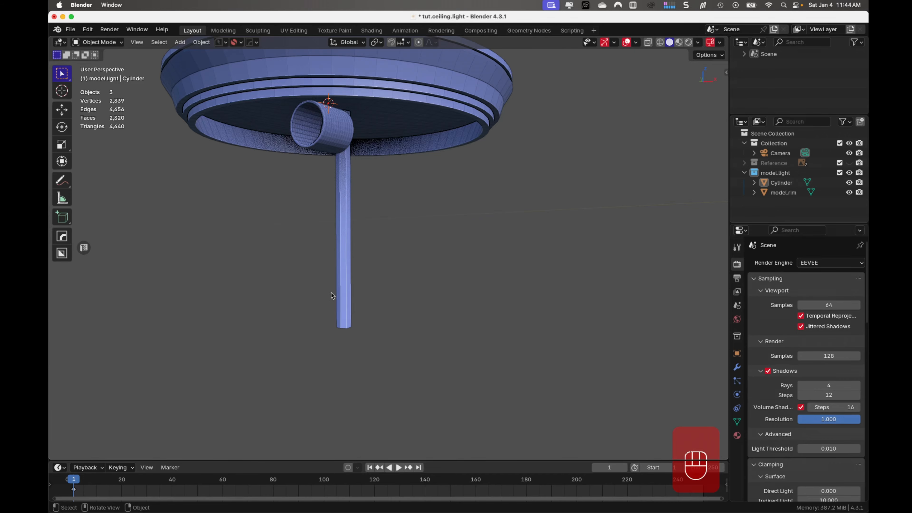
middle_drag(384, 273, 389, 240)
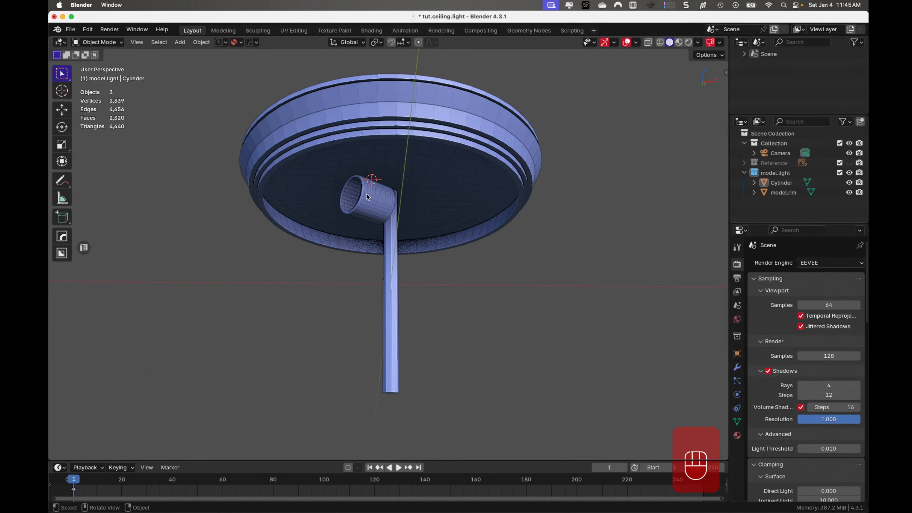
scroll(371, 200, up, 5)
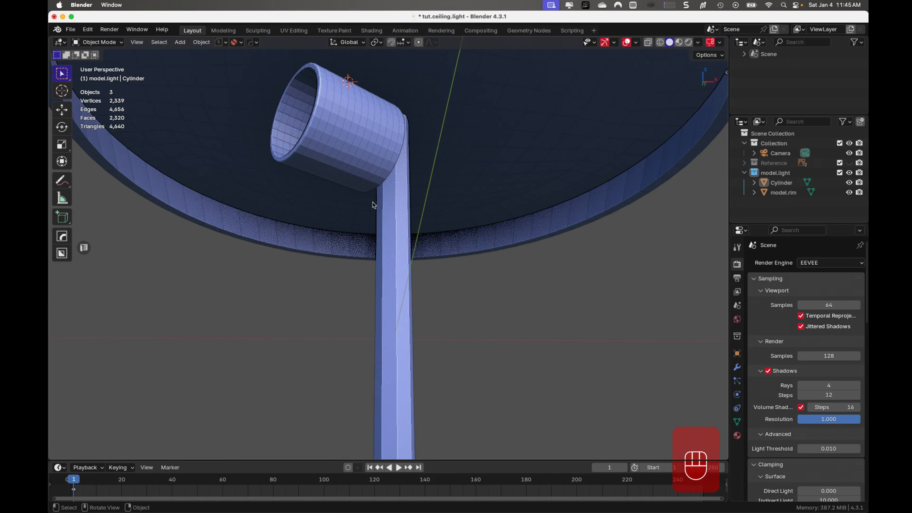
shift+middle_drag(418, 187, 396, 283)
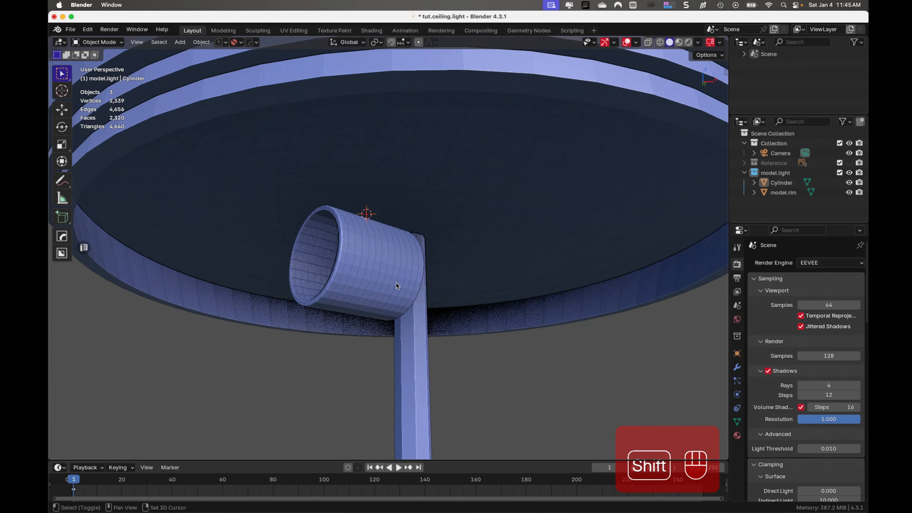
- Examine the metal base, rod and socket cylinder from below, and save the file
middle_drag(356, 239, 401, 251)
middle_drag(444, 247, 398, 254)
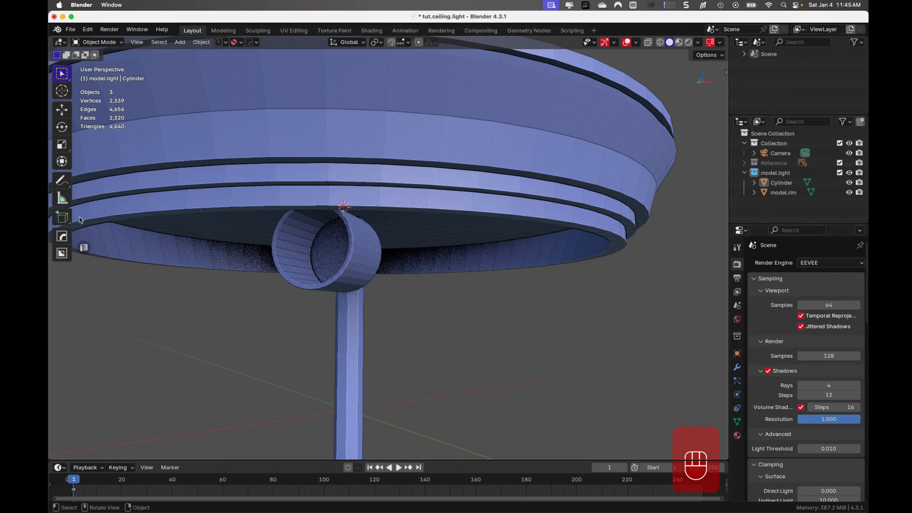
click(359, 242)
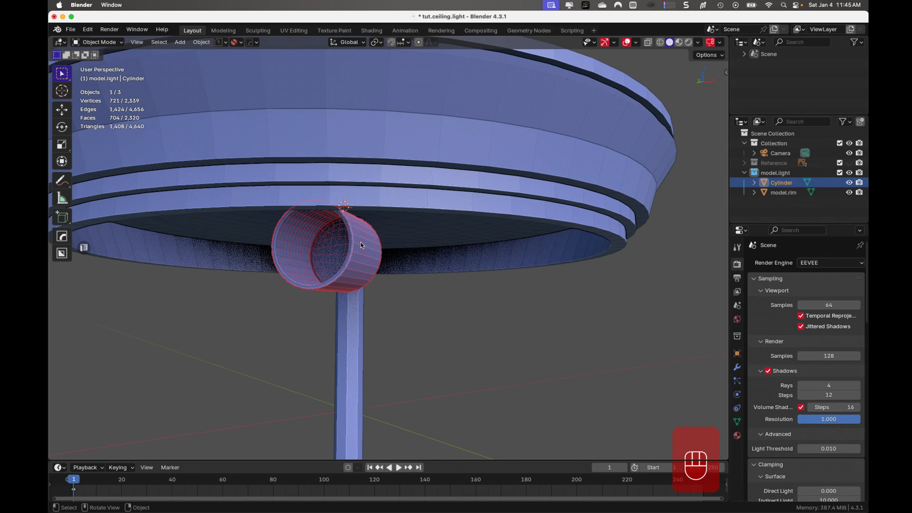
click(388, 196)
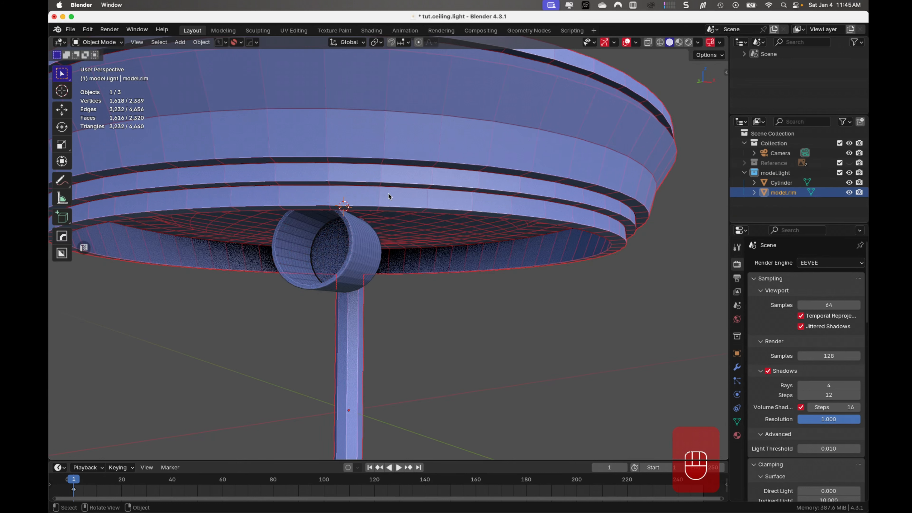
click(573, 368)
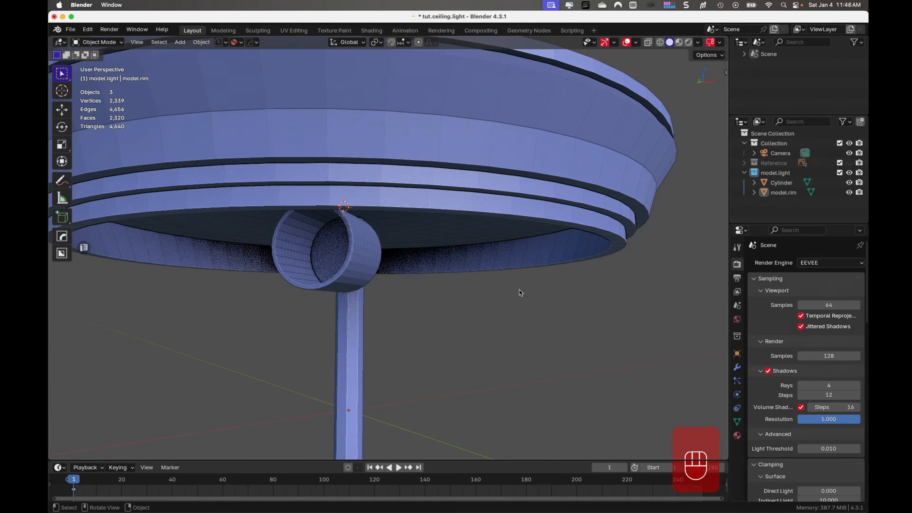
scroll(511, 296, down, 1)
scroll(511, 296, up, 3)
scroll(512, 296, down, 6)
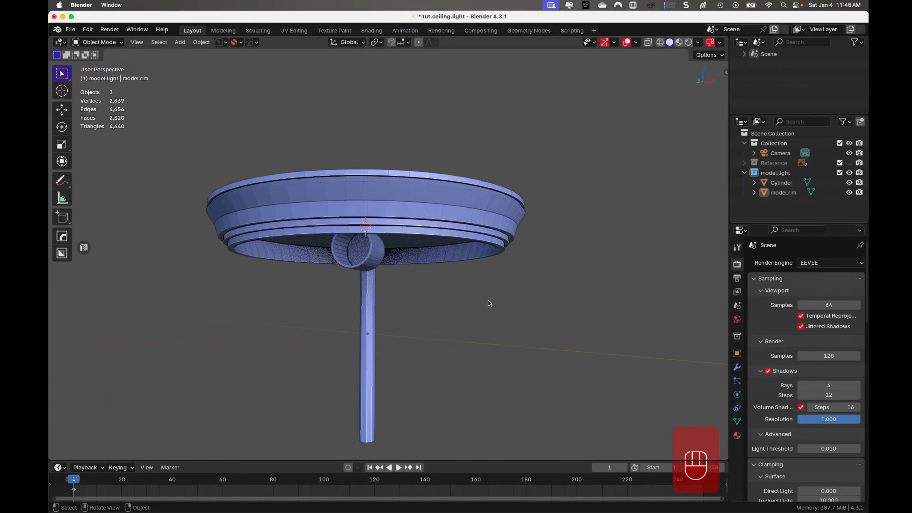
middle_drag(488, 300, 492, 272)
key(super+s)
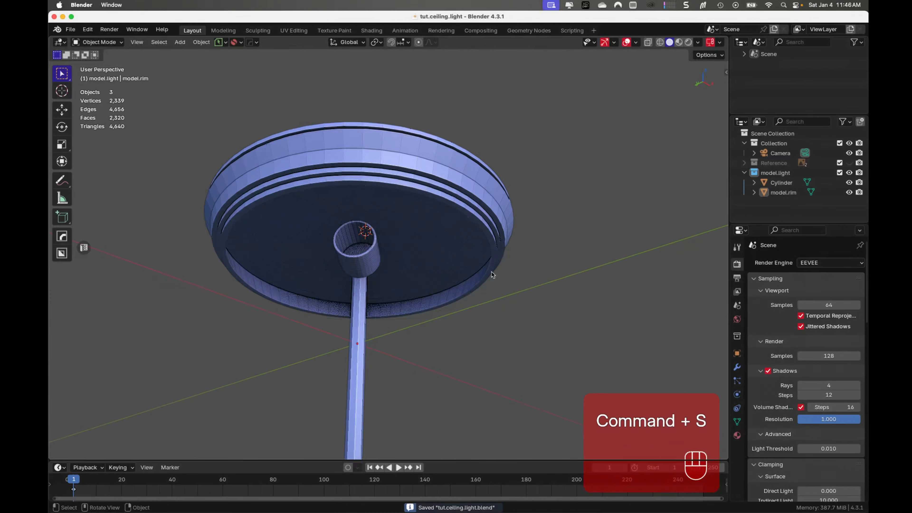
- Apply Shade Auto Smooth with a 30° angle to the socket cylinder beside the rod
shift+middle_drag(467, 310, 385, 274)
scroll(355, 237, up, 3)
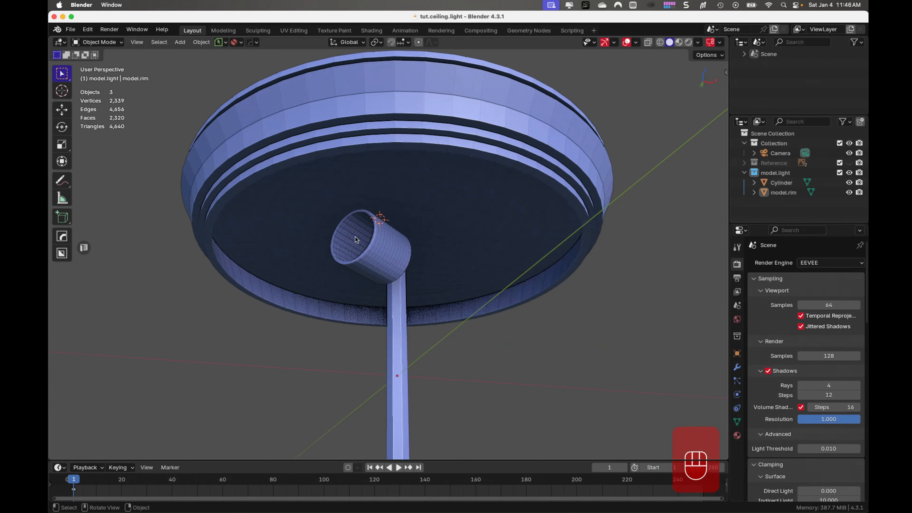
middle_drag(356, 237, 377, 241)
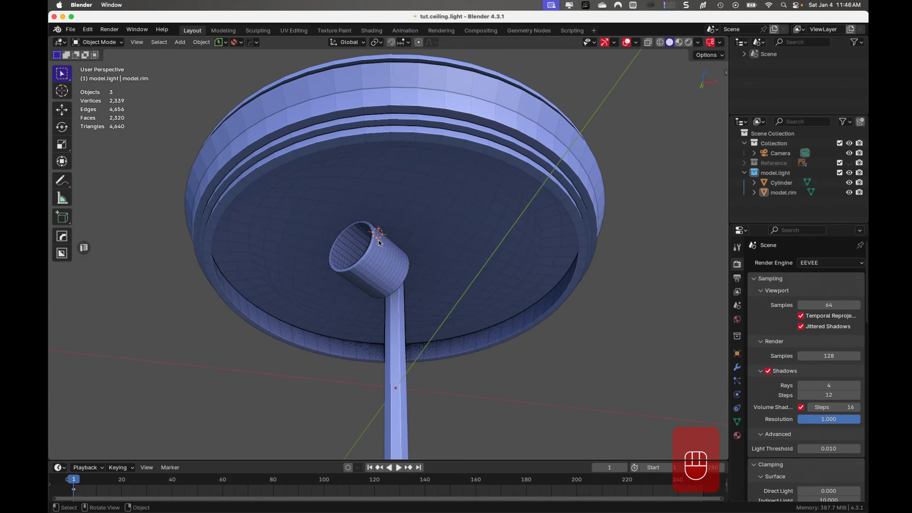
scroll(386, 255, up, 4)
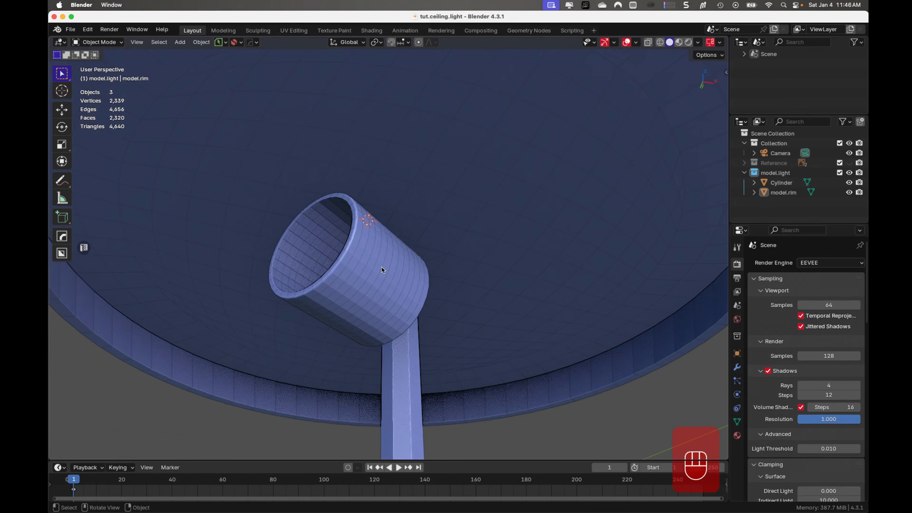
click(382, 267)
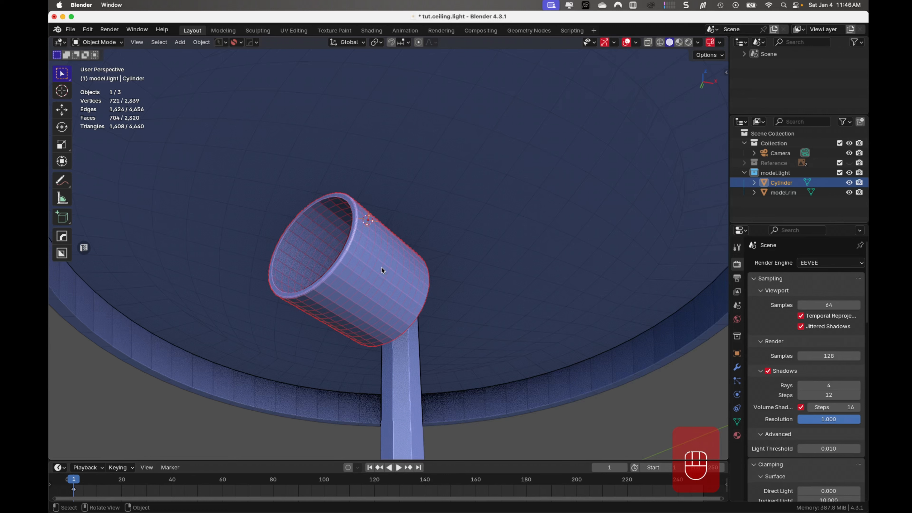
right_click(381, 268)
mouse_move(380, 269)
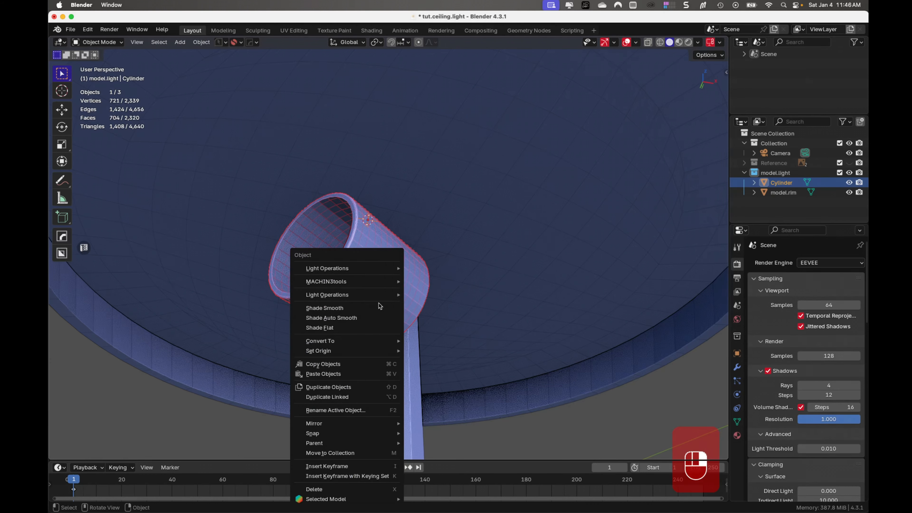
click(381, 318)
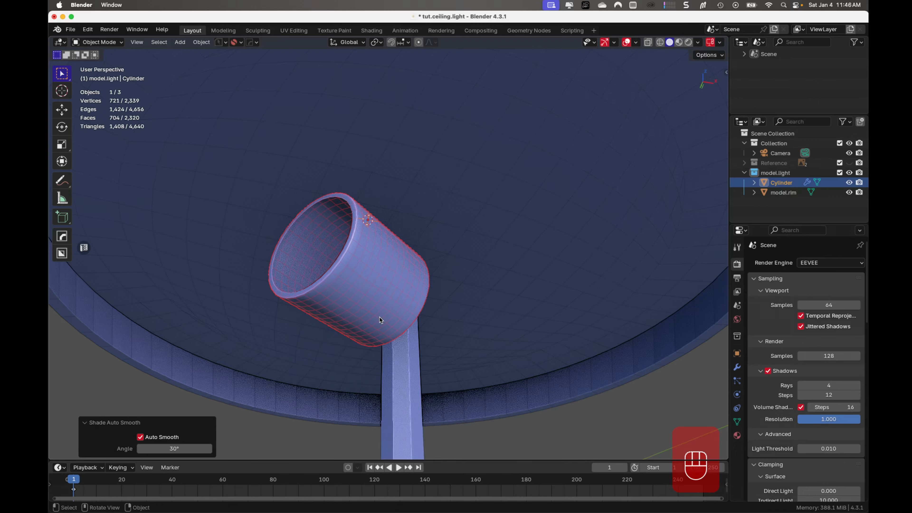
- Deselect the smoothed socket cylinder and save the file
key(alt+a)
middle_drag(359, 313, 372, 330)
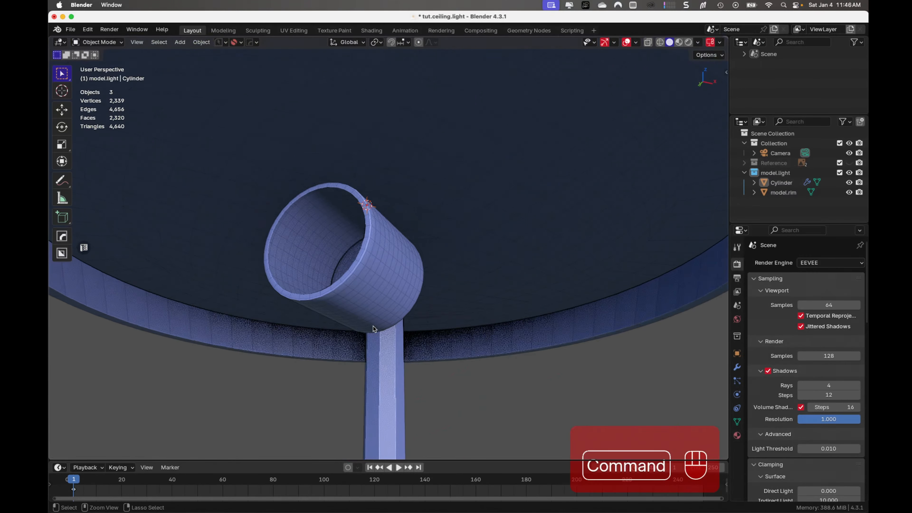
key(super+s)
key(super+s)
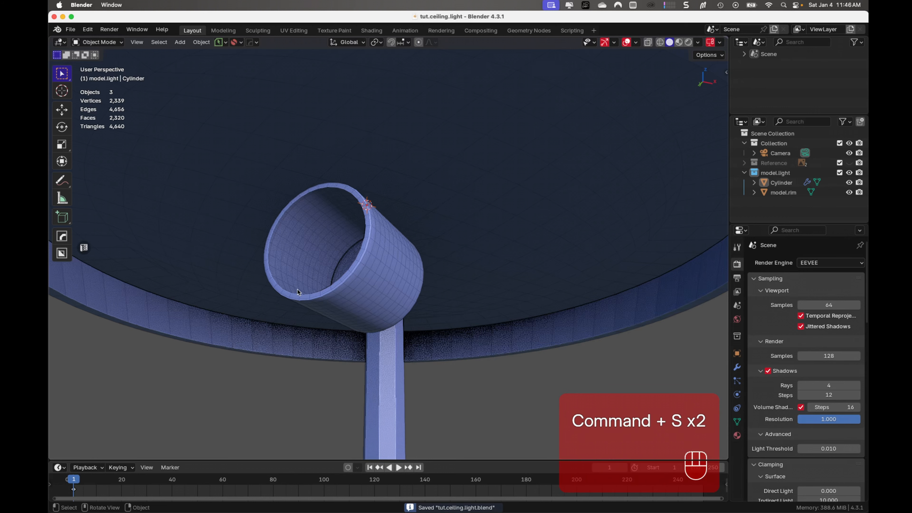
- Add one centred loop cut around the inner side wall of the metal base's rim
scroll(297, 290, down, 5)
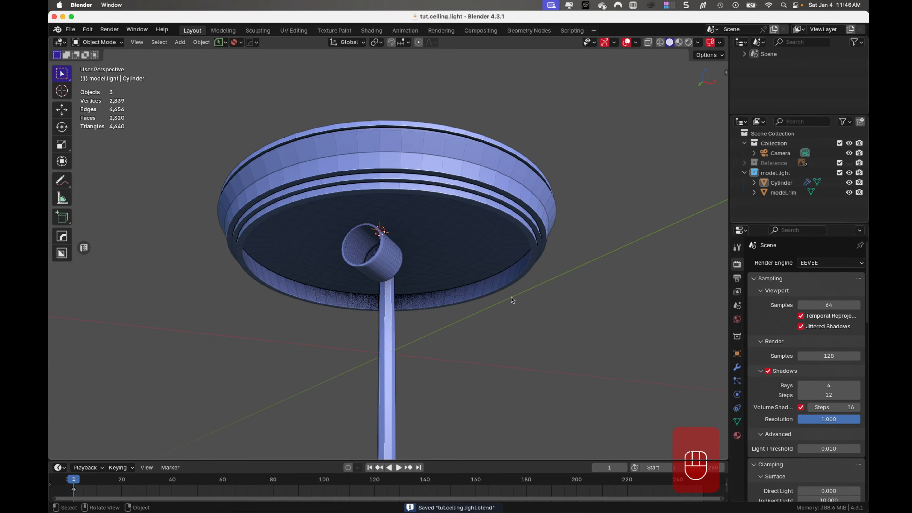
middle_drag(416, 293, 406, 260)
click(421, 240)
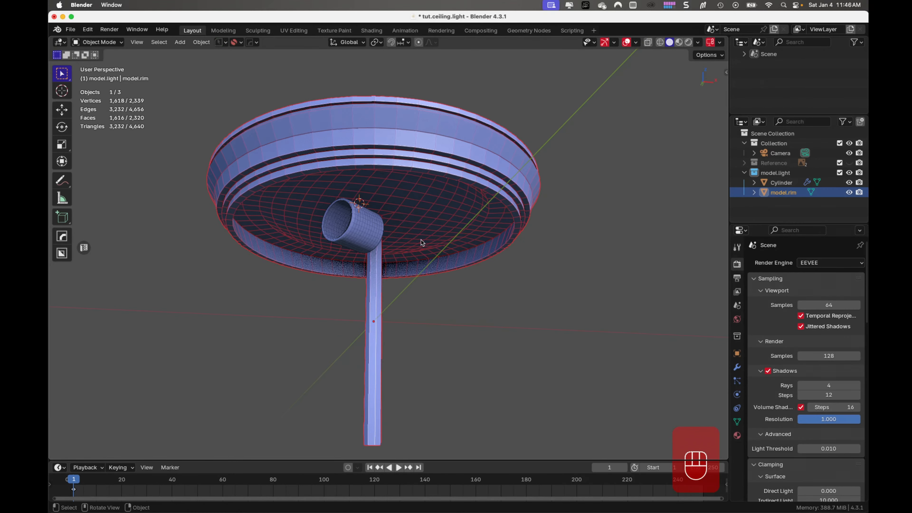
key(Tab)
scroll(400, 285, up, 4)
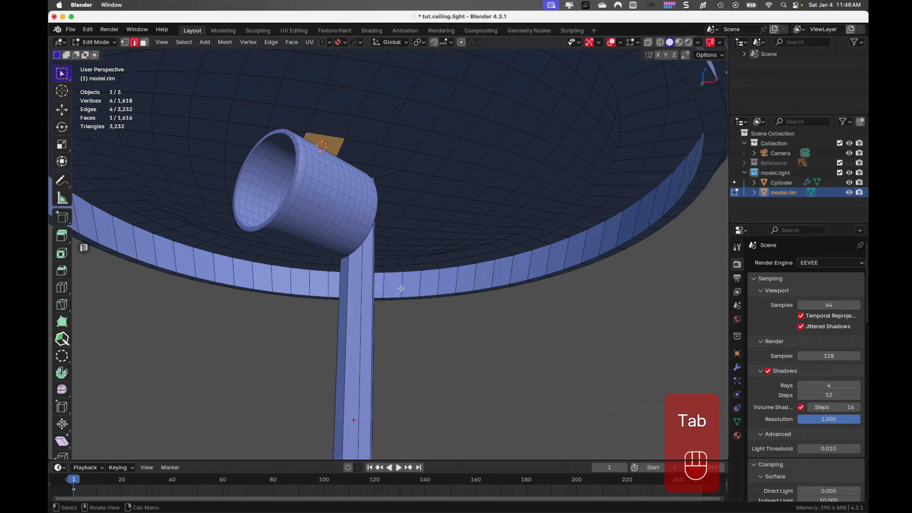
key(ctrl+r)
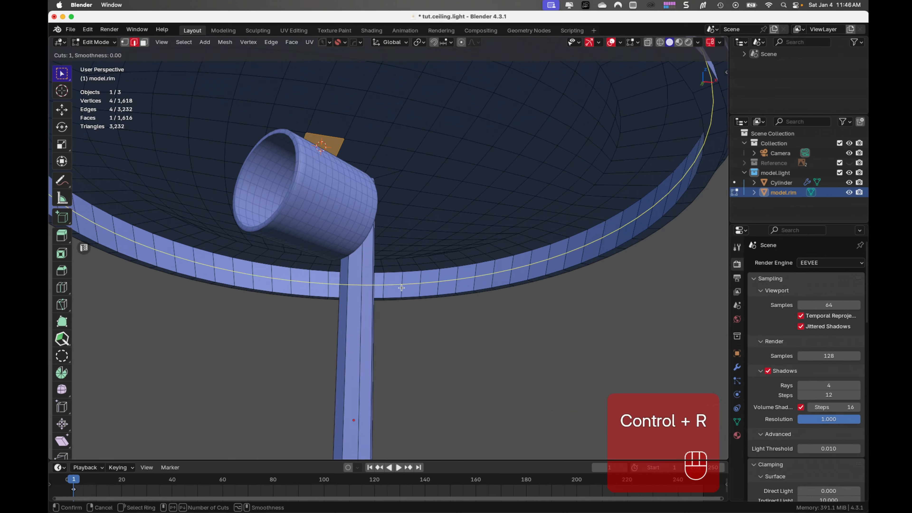
click(401, 288)
right_click(402, 288)
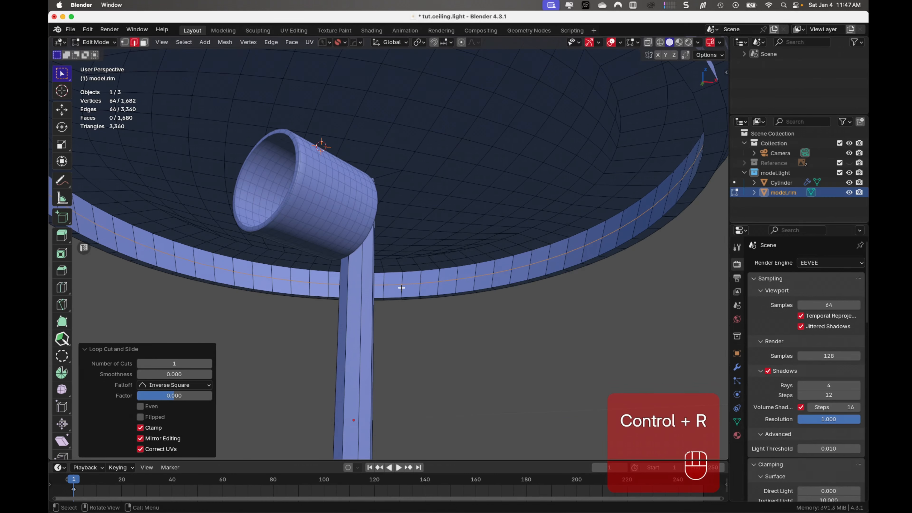
- Bevel the new edge loop into a narrow face strip about 0.0023 m wide in offset, with 1 segment and shape 1.000
key(ctrl+b)
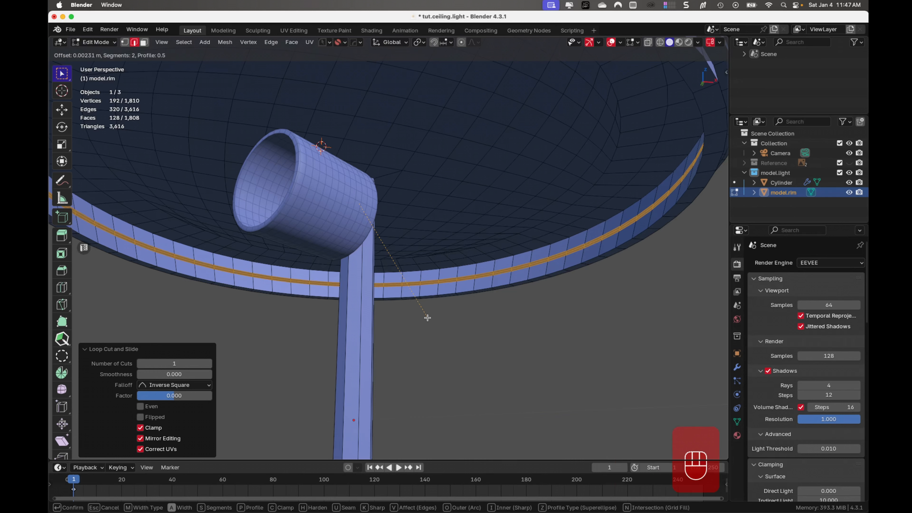
scroll(427, 317, down, 1)
click(427, 317)
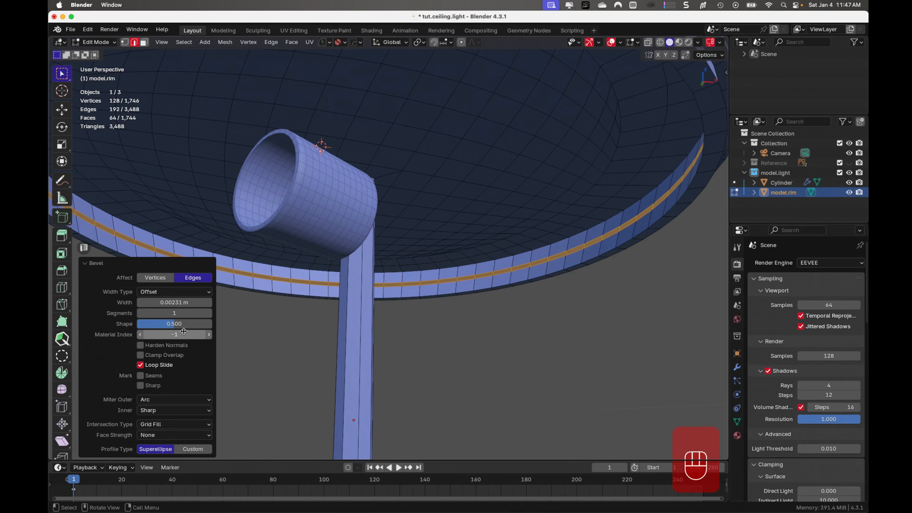
drag(172, 326, 282, 328)
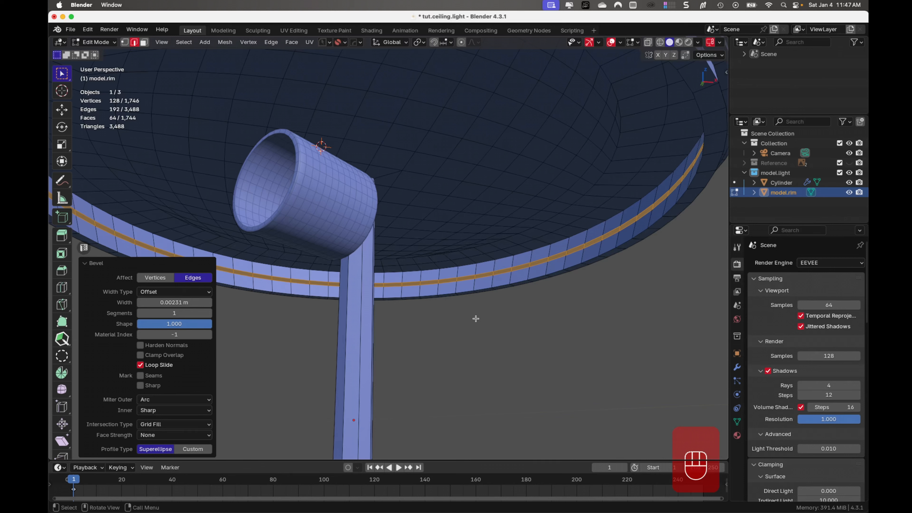
- Extrude the strip of faces along its normals by about -0.00135 m on the rim's inner wall
key(ctrl+f)
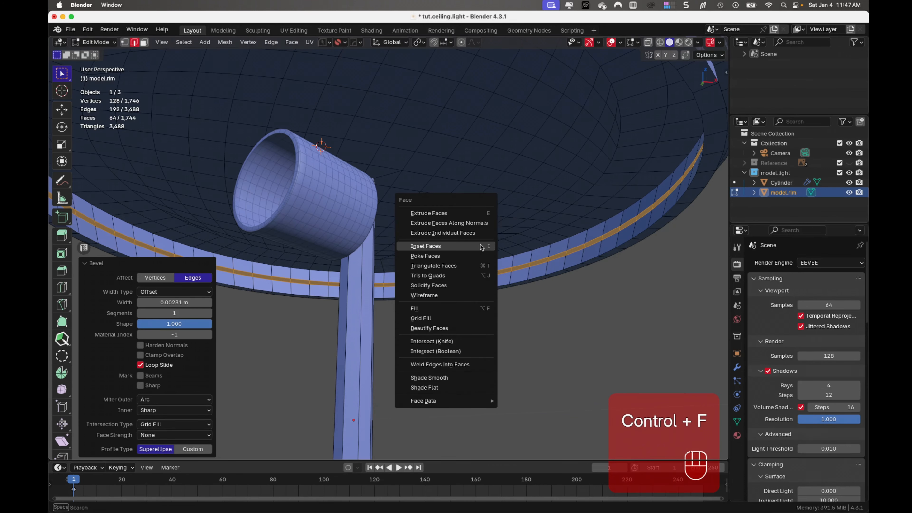
click(484, 223)
key(shift)
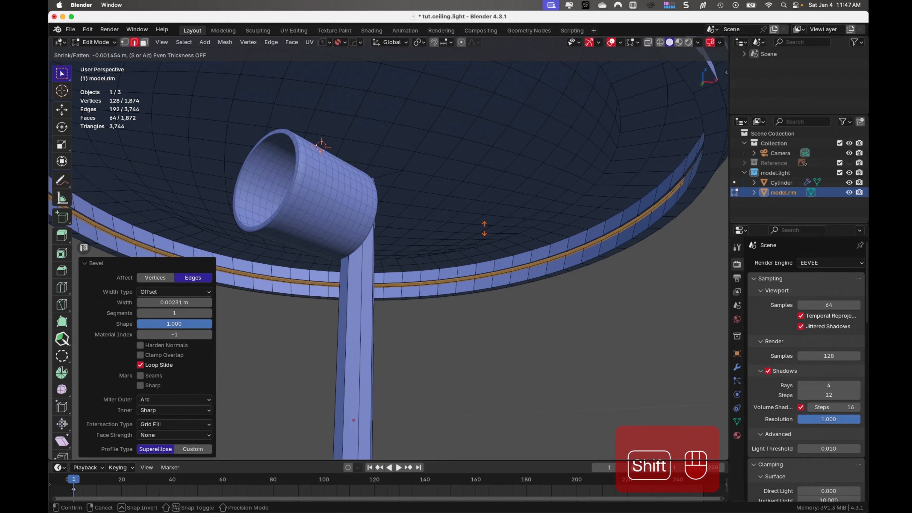
shift+click(484, 228)
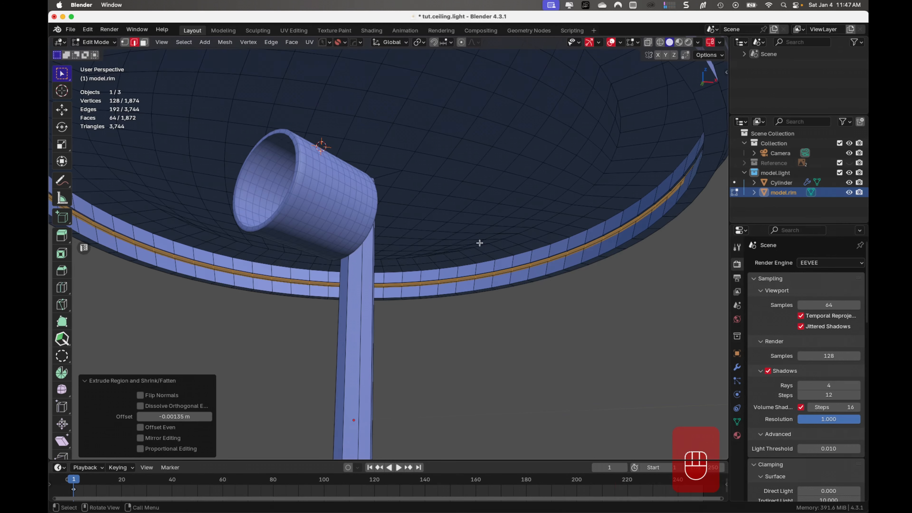
- Snap the 3D cursor to the centre of the selected ring of faces and check the extruded strip
key(shift+s)
click(492, 304)
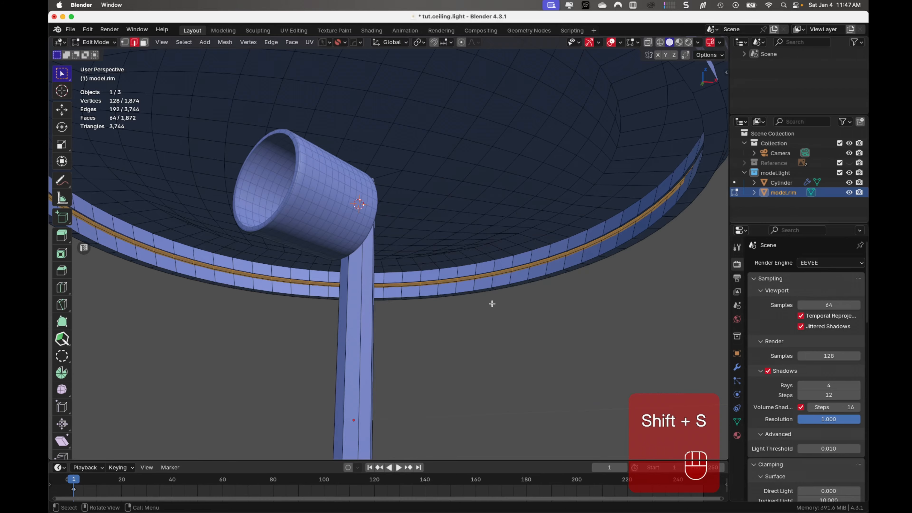
middle_drag(534, 267, 489, 288)
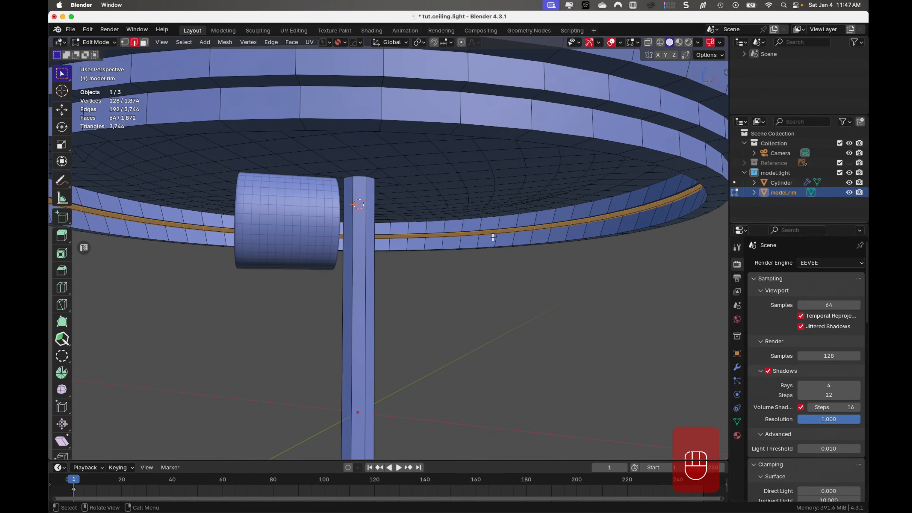
middle_drag(436, 234, 444, 235)
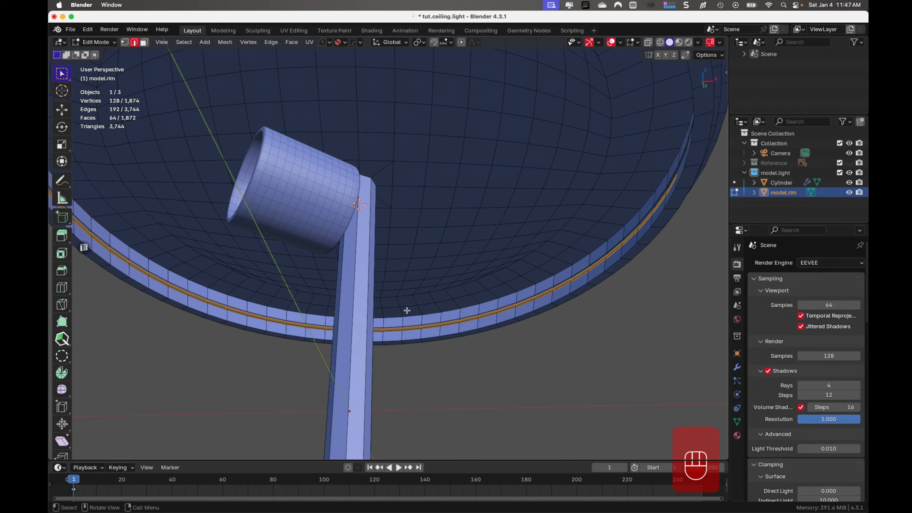
- Finish editing the metal base's mesh, deselect it and save the file
key(Tab)
scroll(459, 206, down, 4)
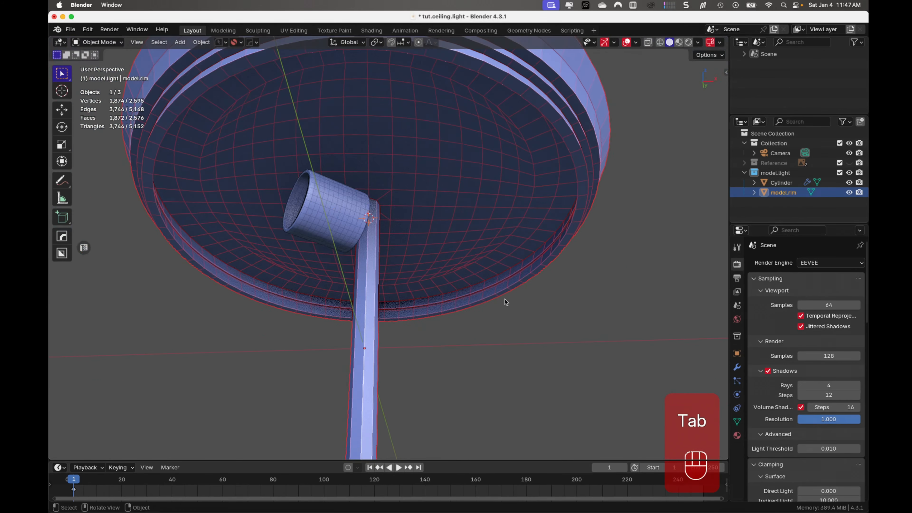
click(506, 308)
middle_drag(375, 197, 372, 220)
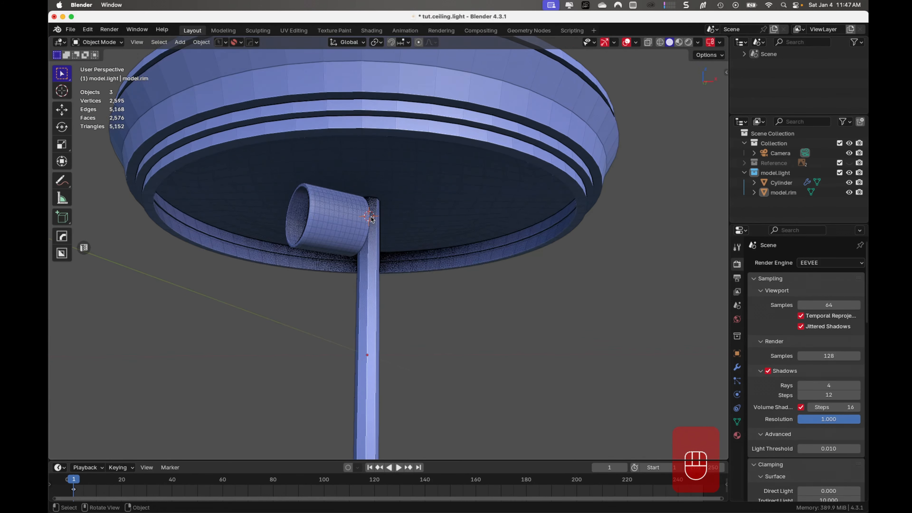
key(super+s)
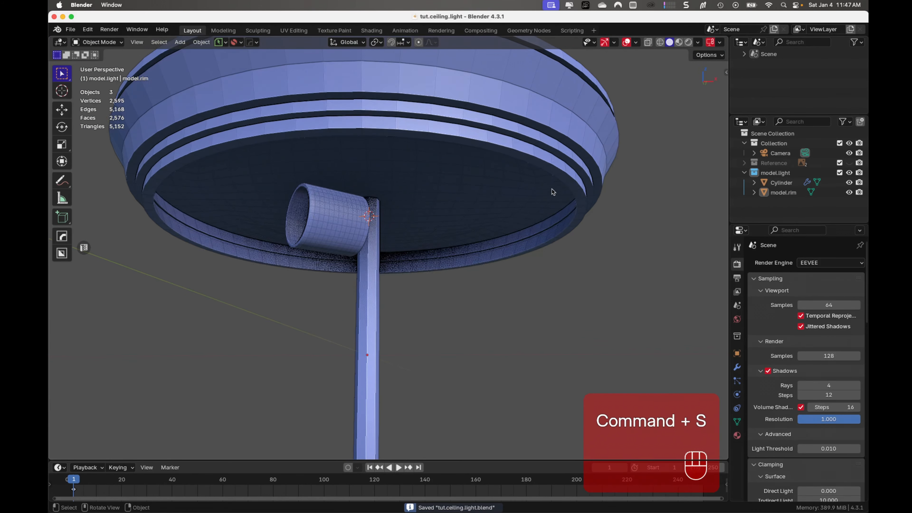
- Rename the socket cylinder object as model.bulb.housing and save the file
click(780, 184)
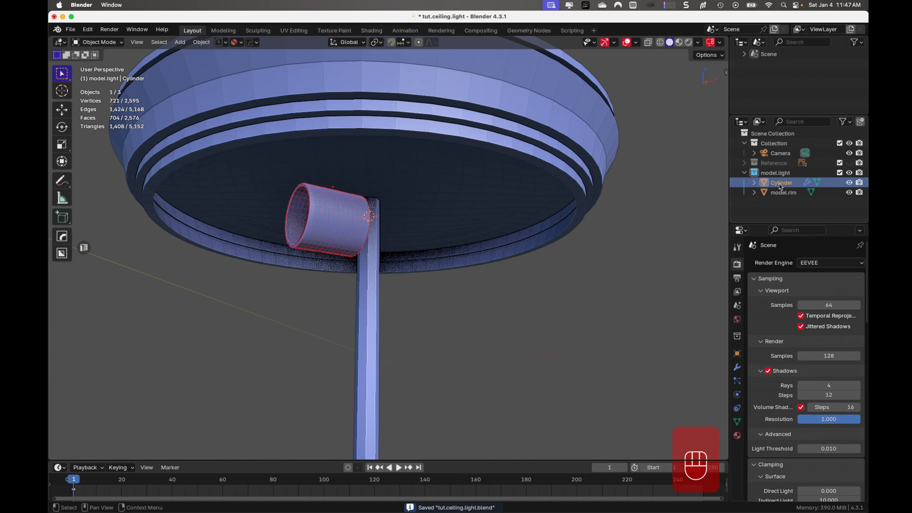
double_click(780, 184)
text(mod)
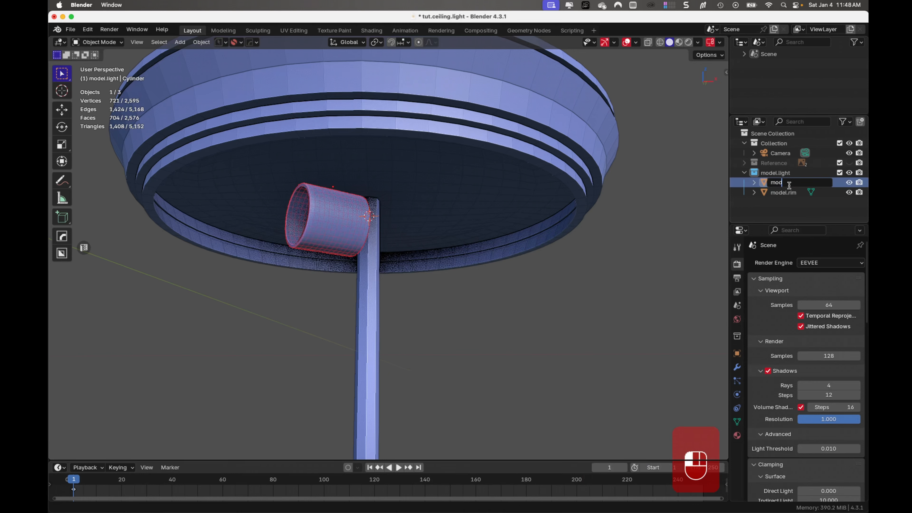
text(el.bulb.housing)
key(Return)
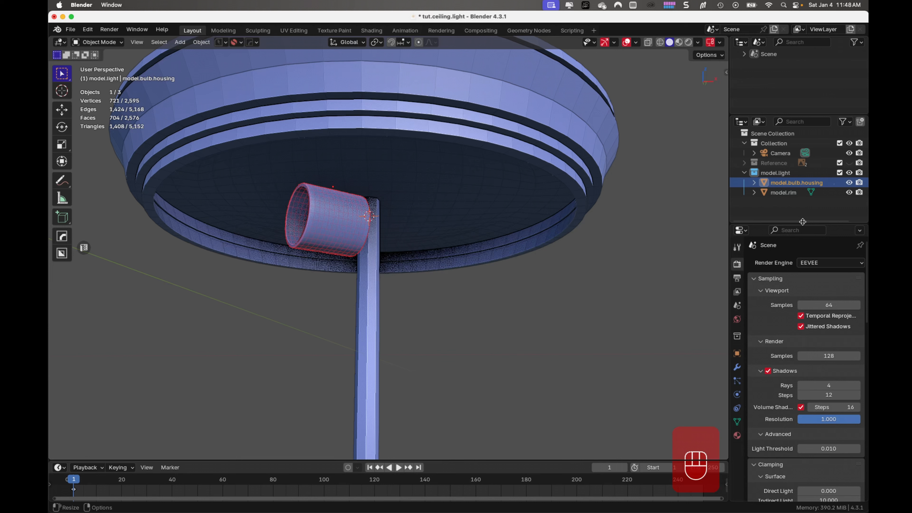
key(super+s)
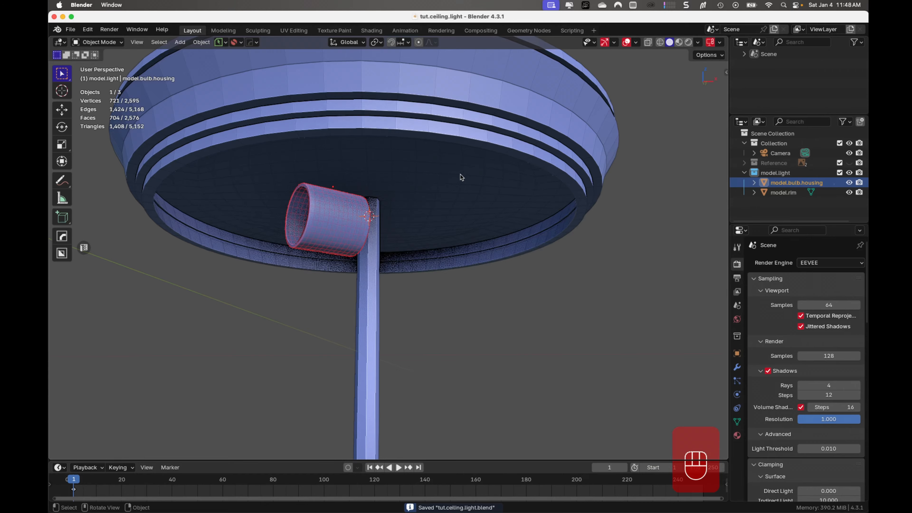
- Examine the bulb housing, the central rod and the inside of the metal base from several angles
middle_drag(512, 252, 541, 222)
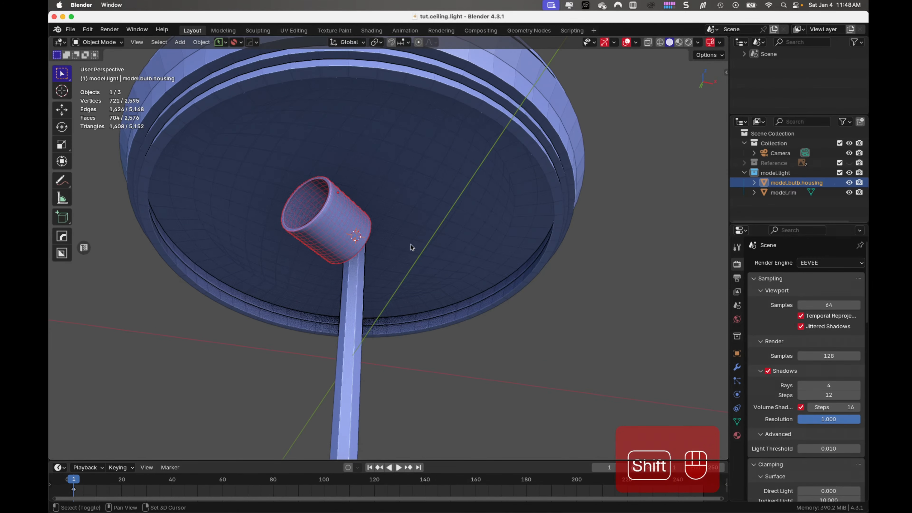
shift+middle_drag(411, 245, 435, 228)
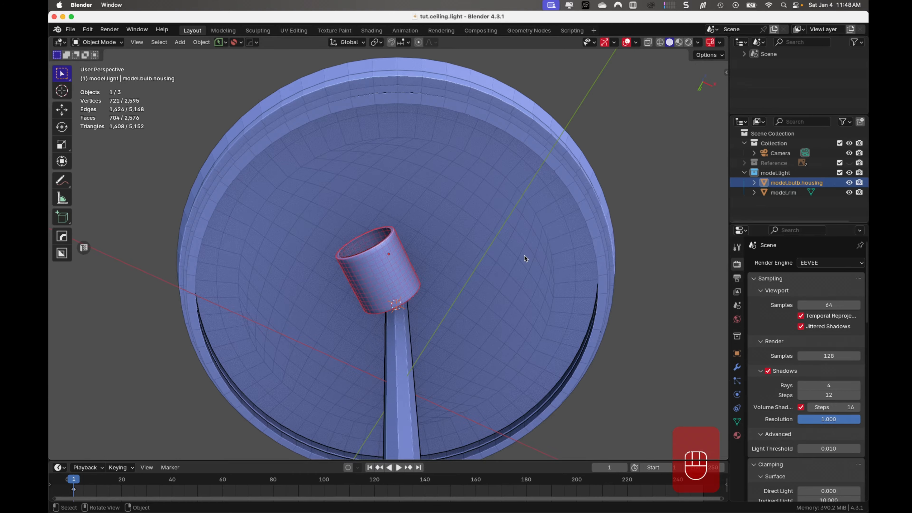
middle_drag(527, 255, 423, 266)
scroll(423, 266, up, 5)
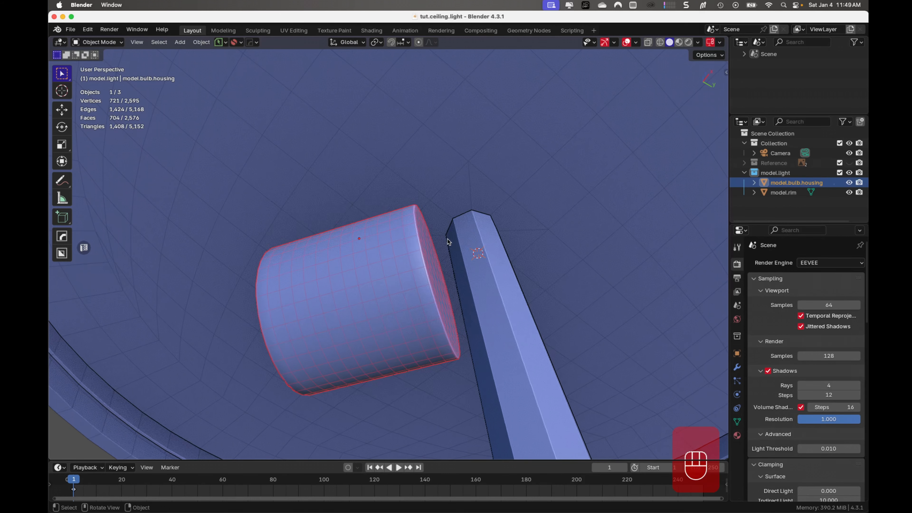
scroll(429, 257, down, 5)
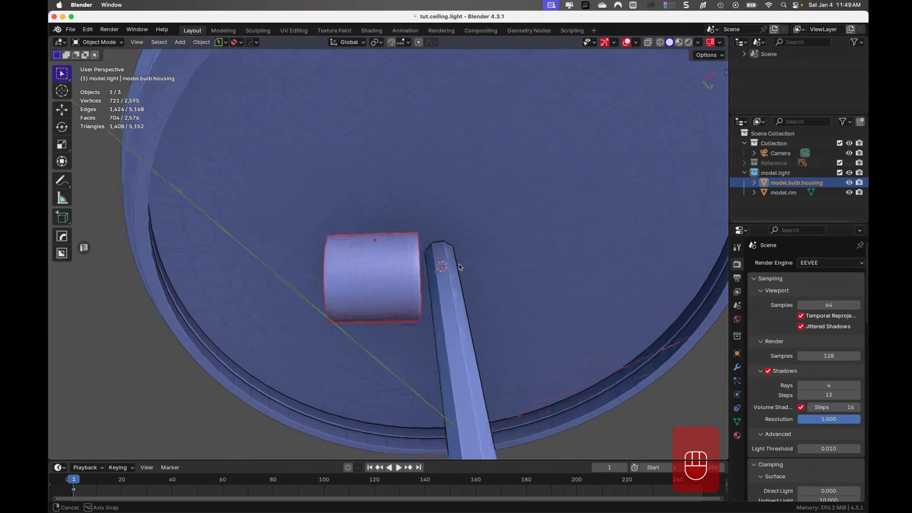
middle_drag(418, 261, 529, 266)
scroll(529, 265, down, 3)
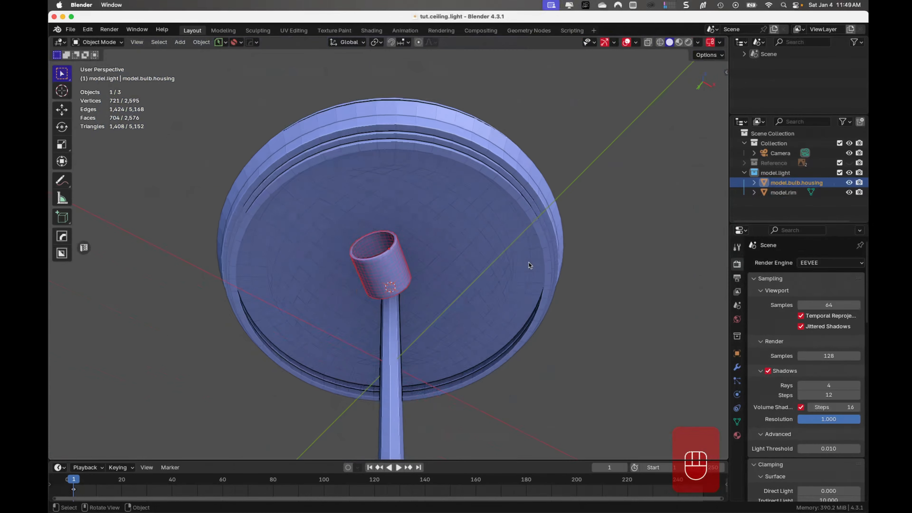
middle_drag(450, 284, 451, 304)
middle_drag(395, 306, 410, 270)
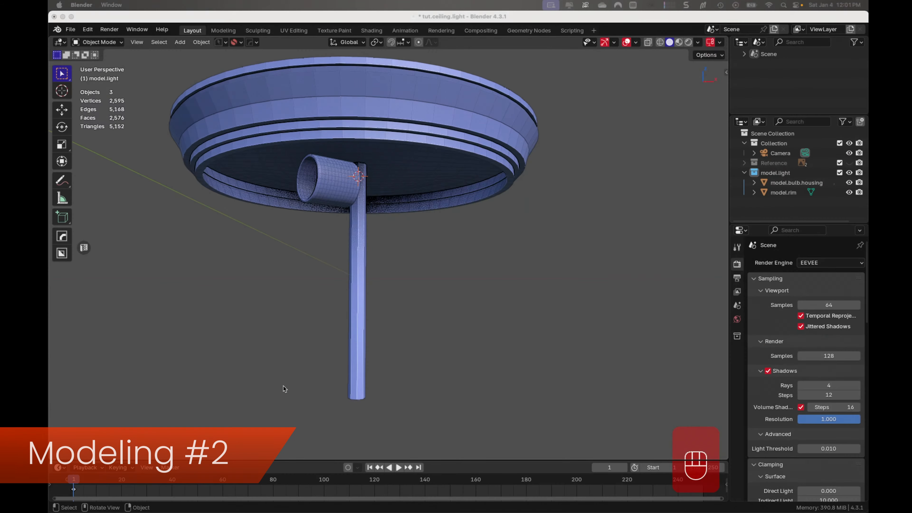
- Add a UV sphere at the 3D cursor in the metal base and give it 64 segments
click(489, 20)
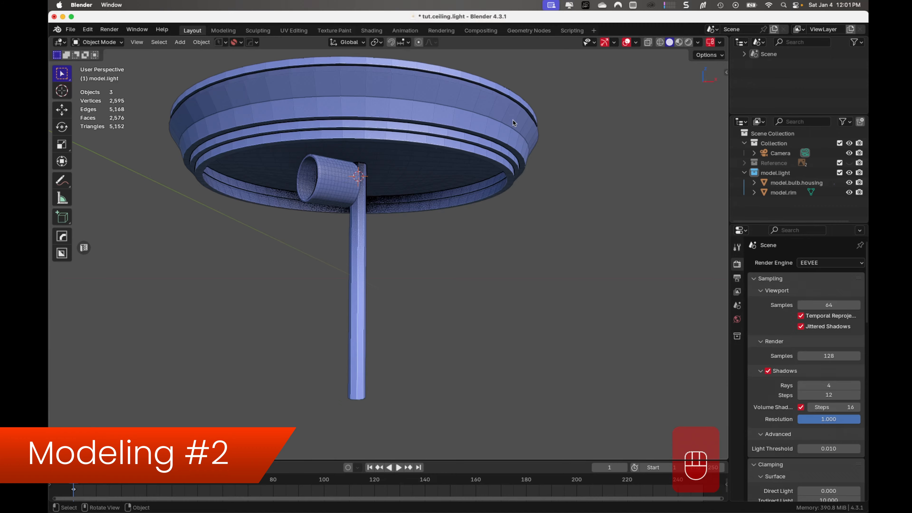
shift+middle_drag(500, 137, 545, 143)
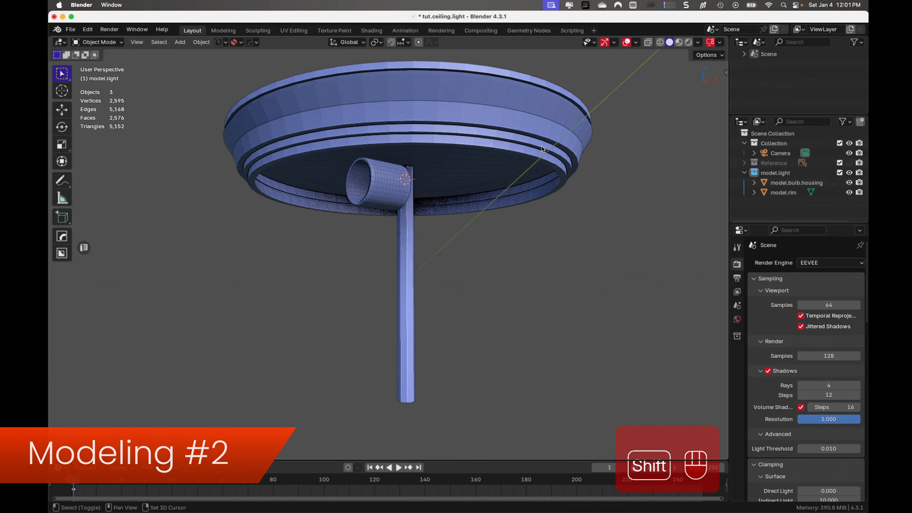
middle_drag(490, 171, 473, 161)
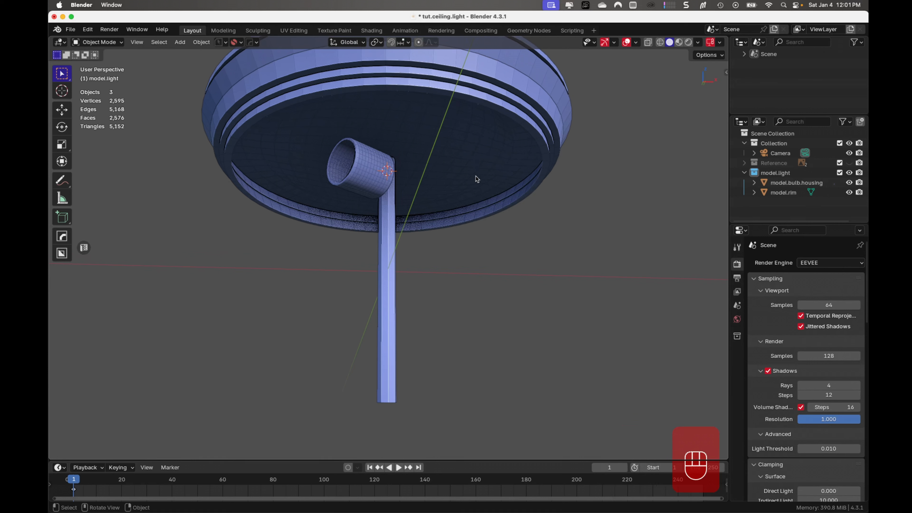
key(shift+a)
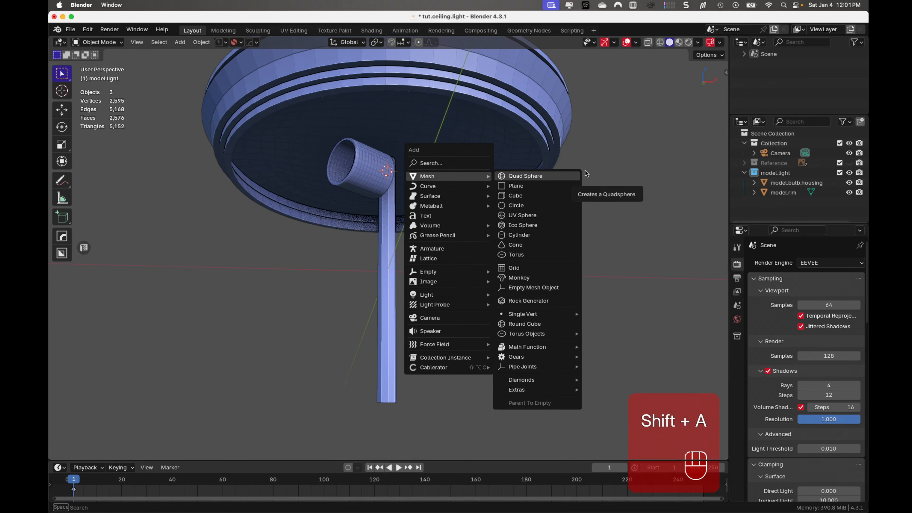
click(577, 217)
scroll(561, 224, down, 3)
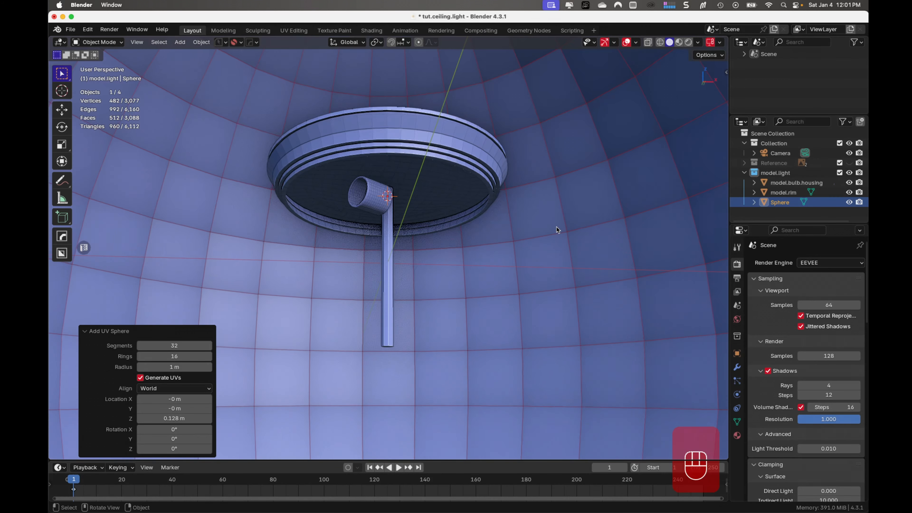
click(191, 346)
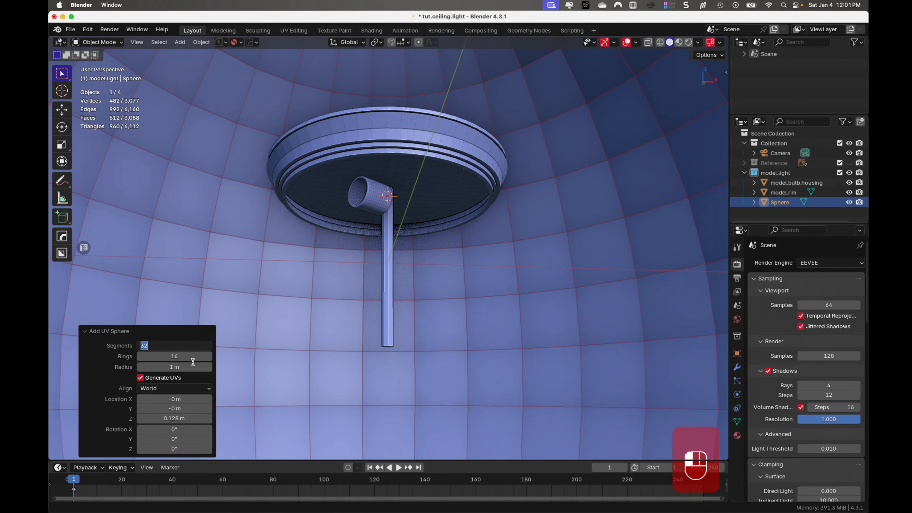
text(64)
key(Return)
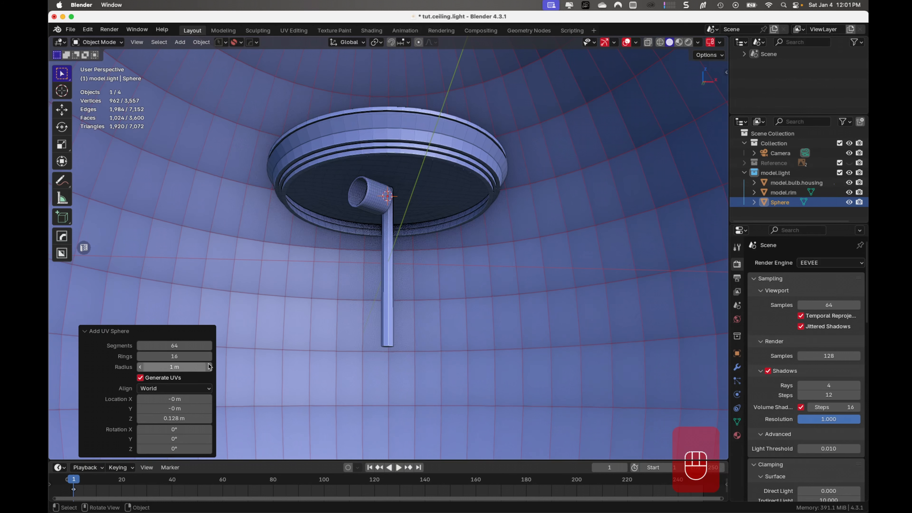
- Scale the whole sphere mesh by about 0.181, then fine-tune it by about 1.002 to fit inside the rim
key(Tab)
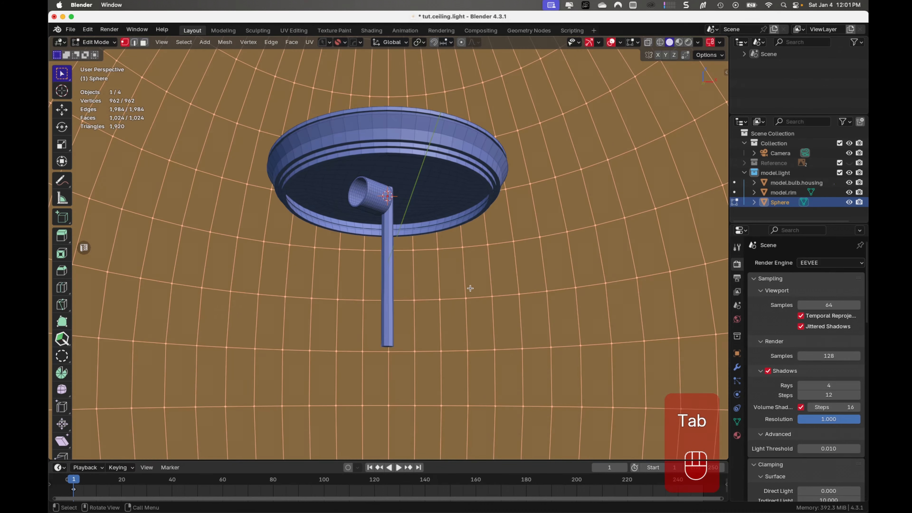
scroll(470, 290, down, 5)
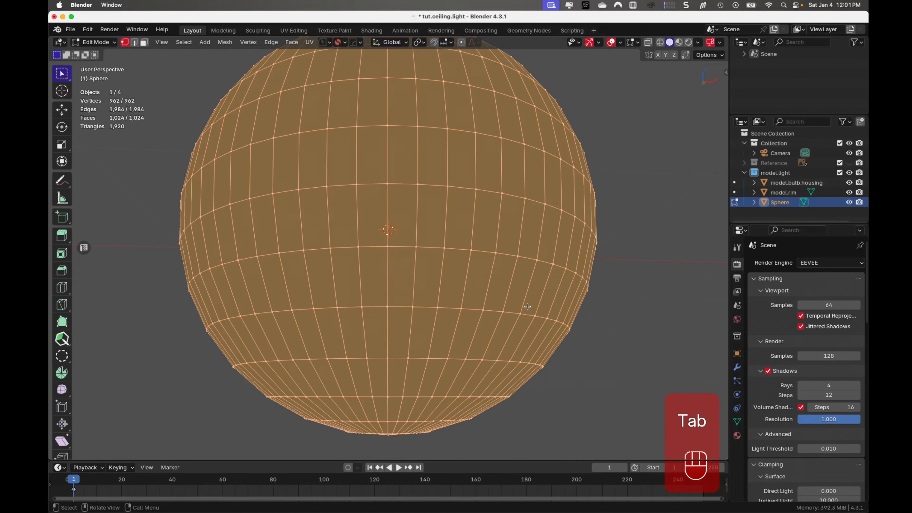
key(s)
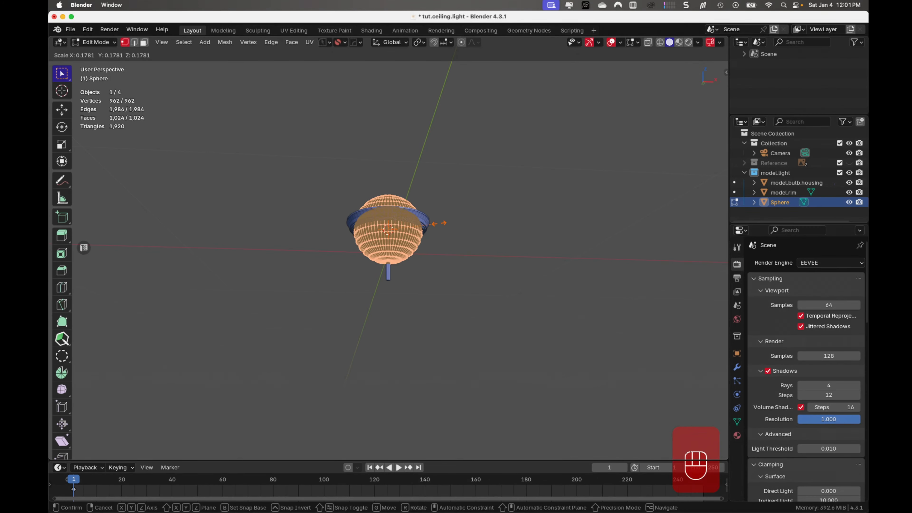
click(440, 223)
scroll(440, 224, up, 9)
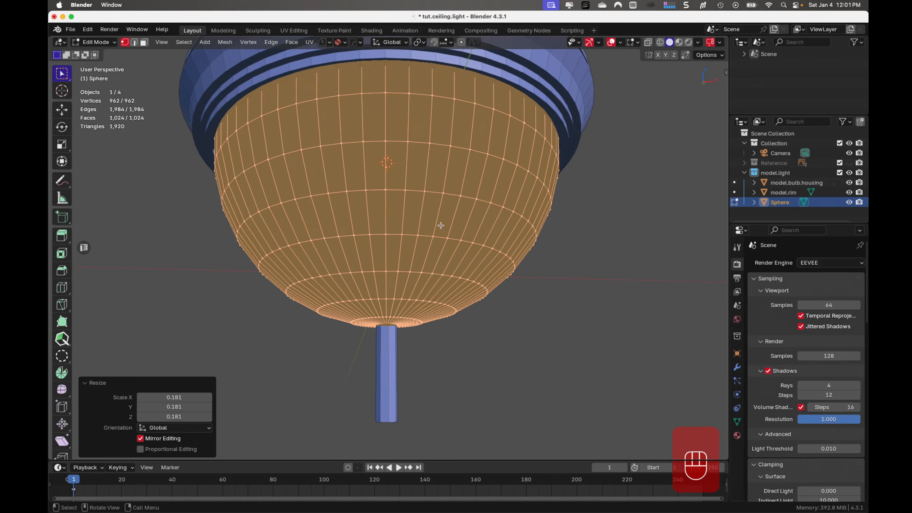
shift+middle_drag(506, 272, 500, 359)
key(s)
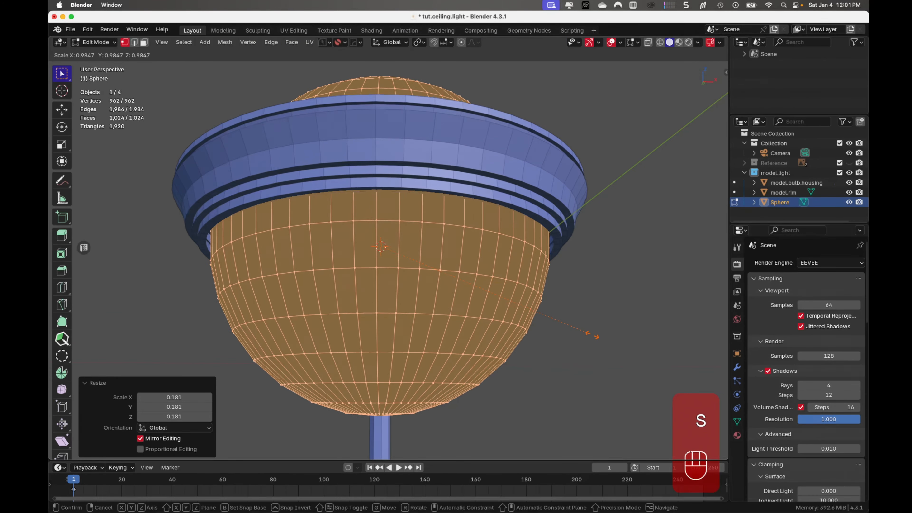
click(593, 338)
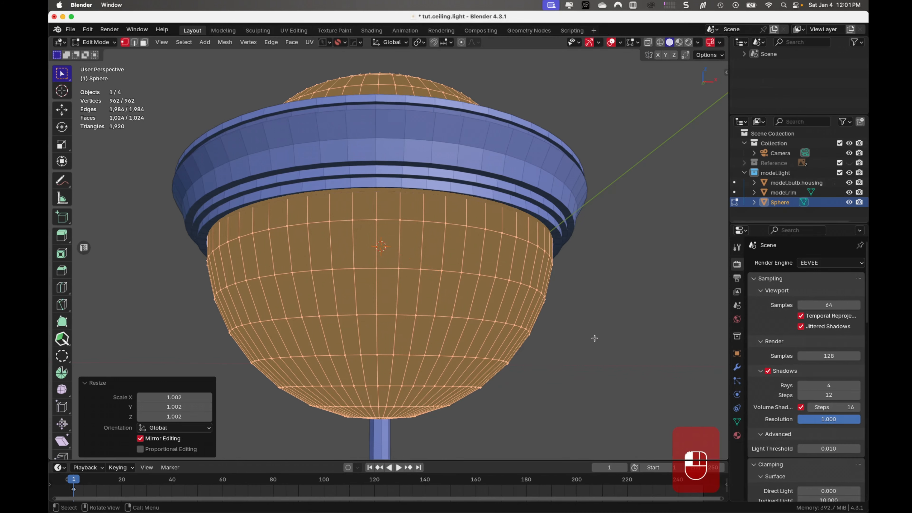
- Isolate the sphere and delete all vertices above its equator in the front view
key(KP_Divide)
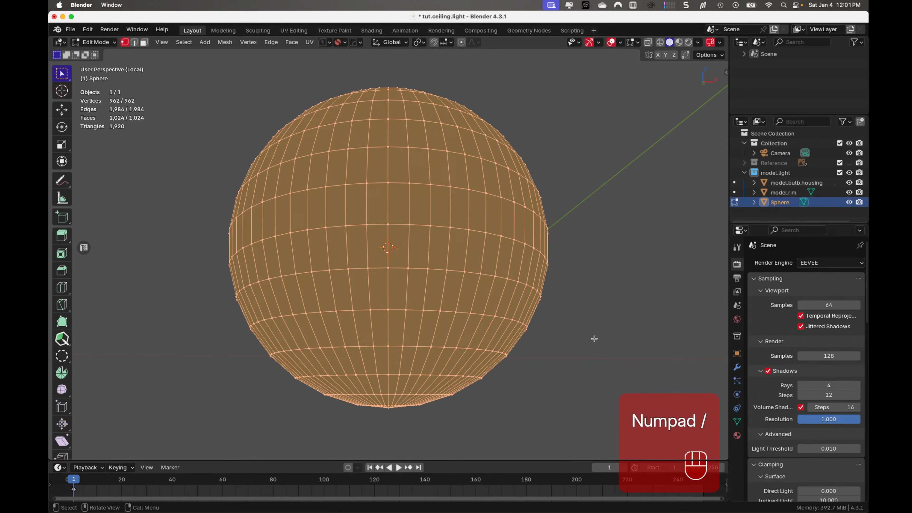
key(KP_1)
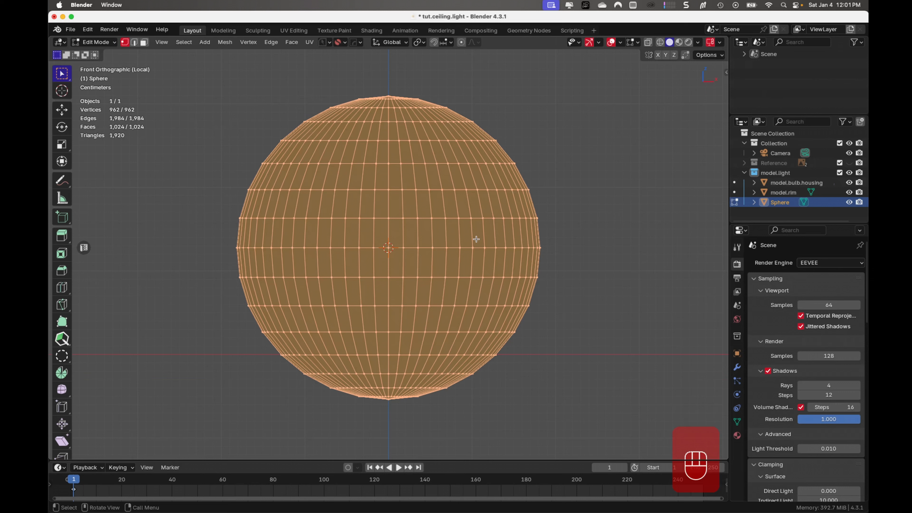
key(alt+z)
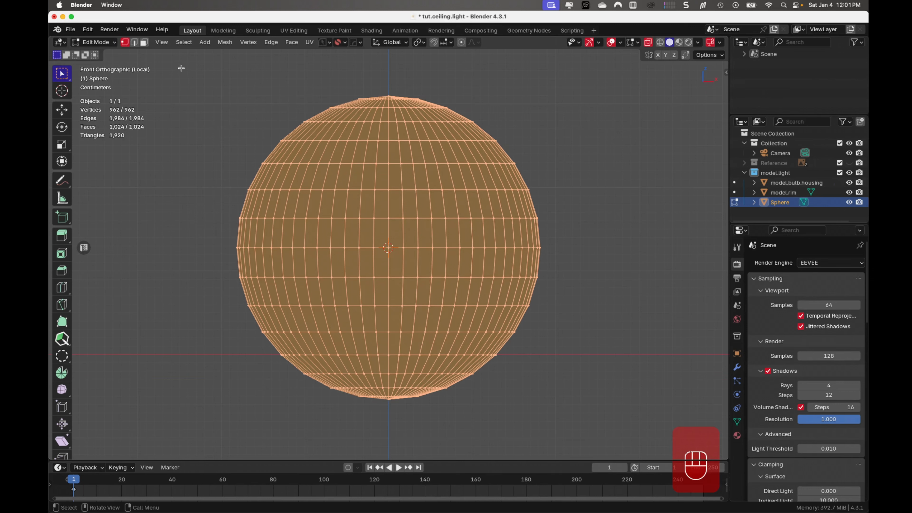
drag(184, 61, 619, 242)
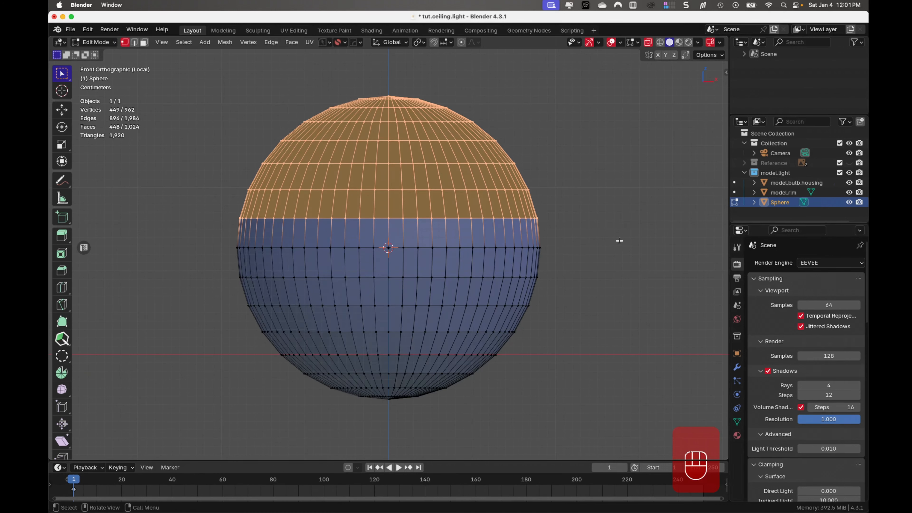
key(x)
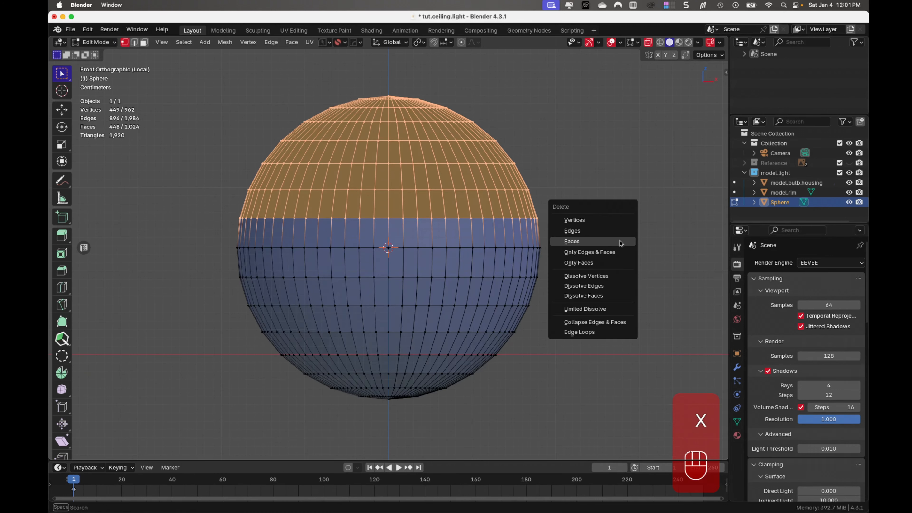
click(610, 220)
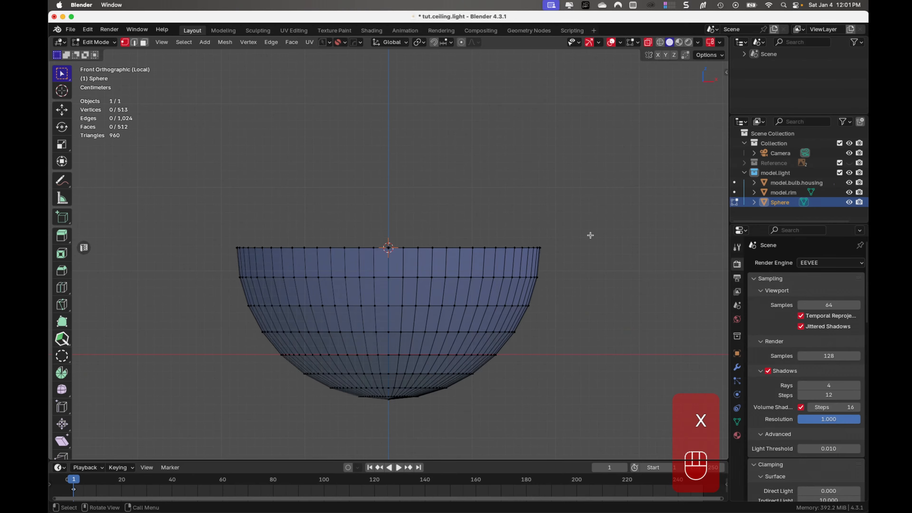
- Finish editing the hemisphere's mesh and show the other light parts around it again
key(Tab)
middle_drag(511, 195, 541, 225)
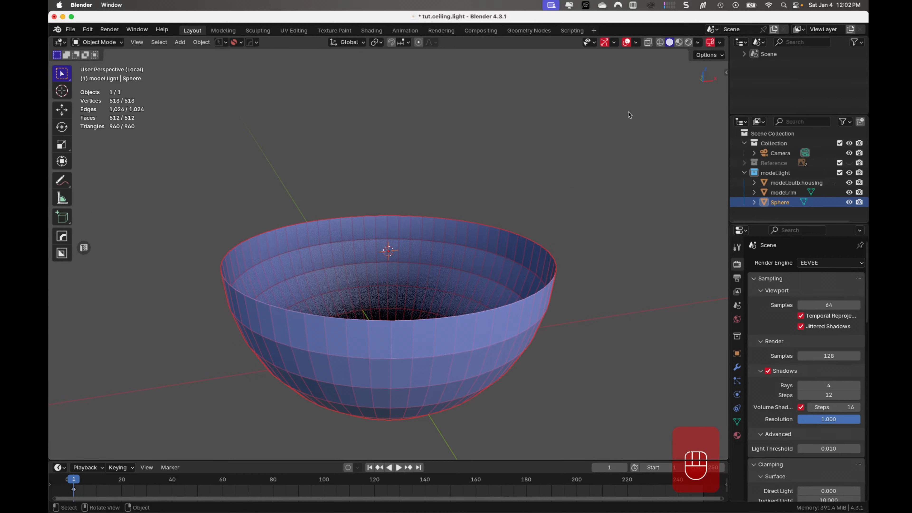
key(KP_Divide)
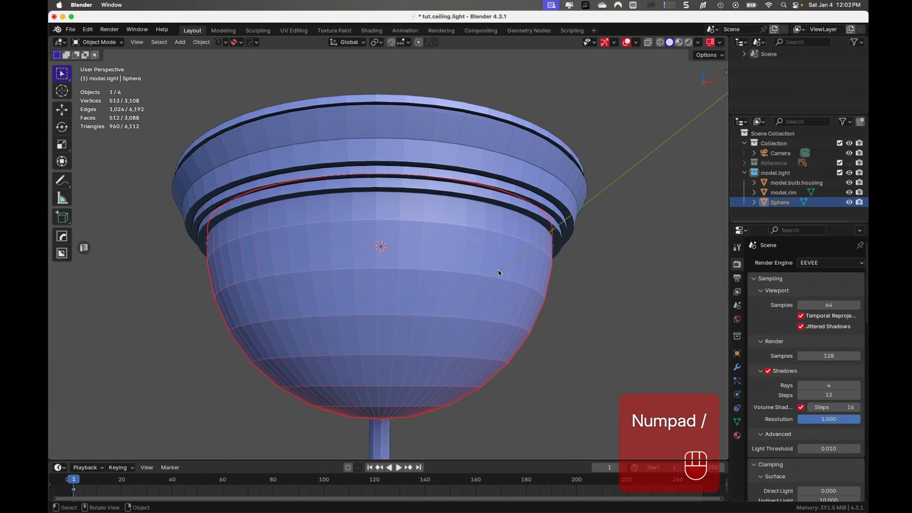
middle_drag(499, 270, 531, 254)
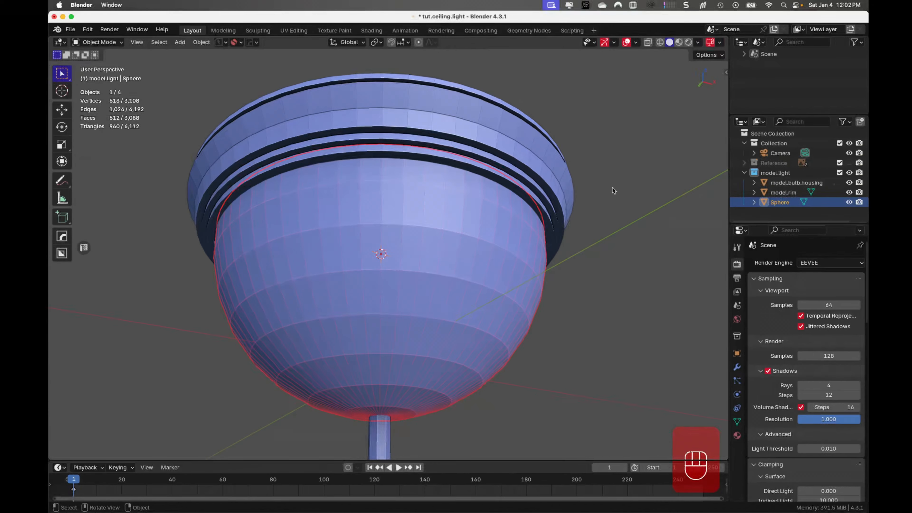
- Examine with X-ray, from the front and at an angle, how the hemisphere sits inside the metal rim
click(648, 42)
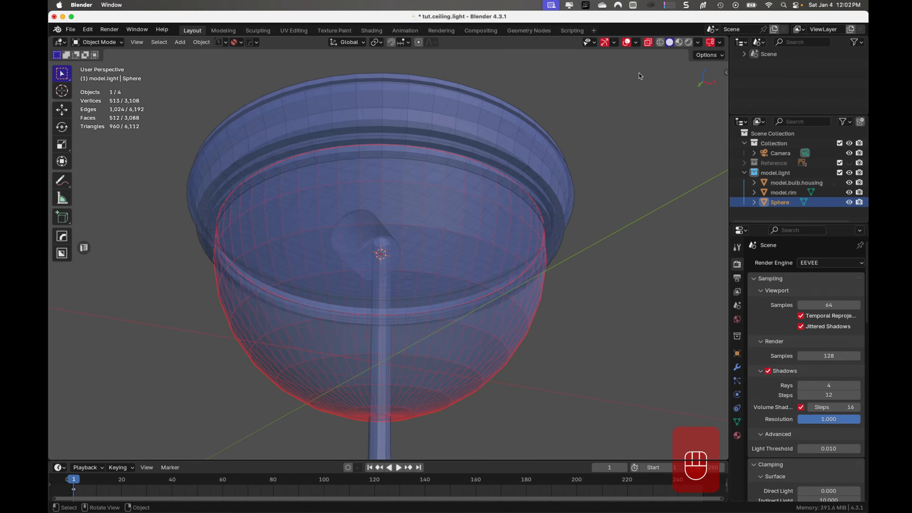
mouse_move(582, 215)
middle_down()
mouse_move(576, 271)
mouse_move(573, 262)
middle_up()
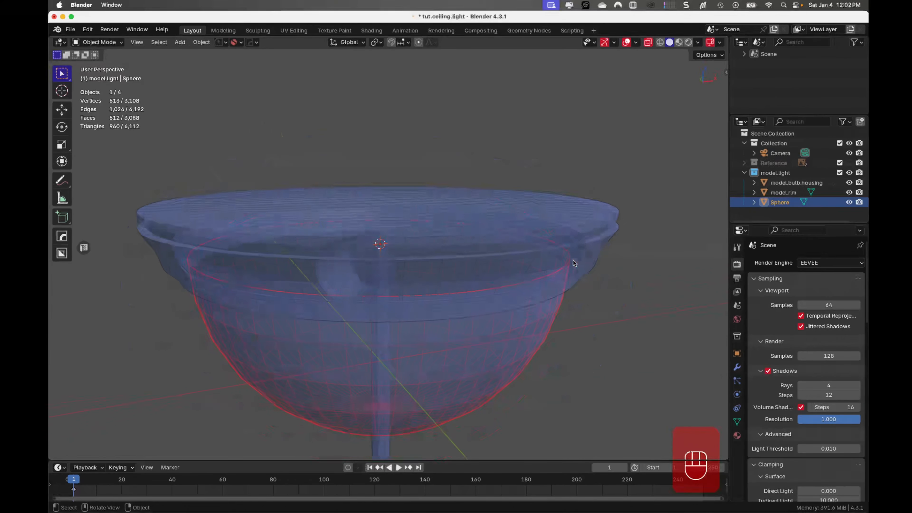
key(KP_1)
key(KP_0)
key(KP_1)
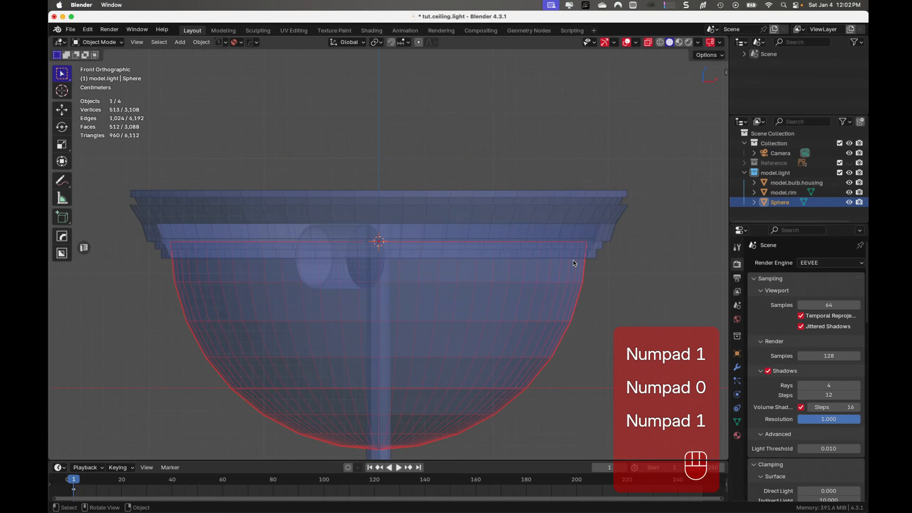
shift+middle_drag(565, 312, 588, 273)
scroll(588, 200, up, 2)
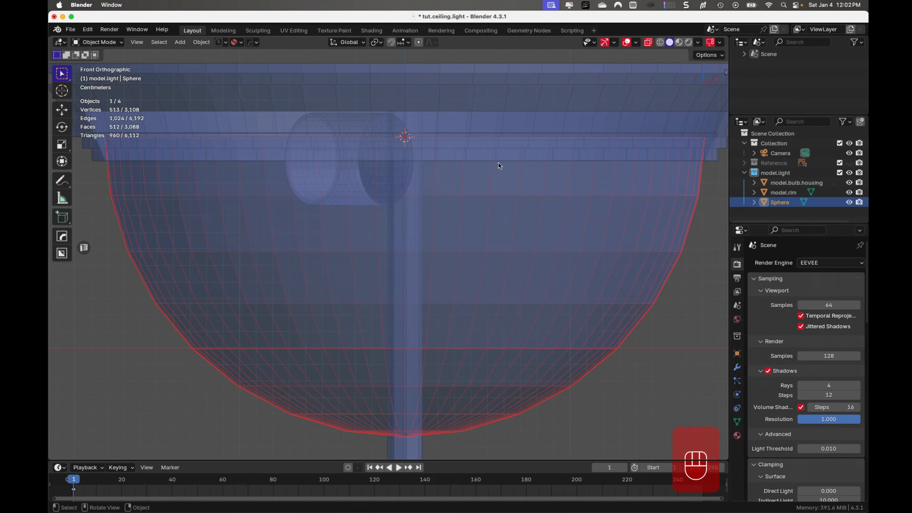
middle_drag(496, 208, 449, 236)
key(KP_1)
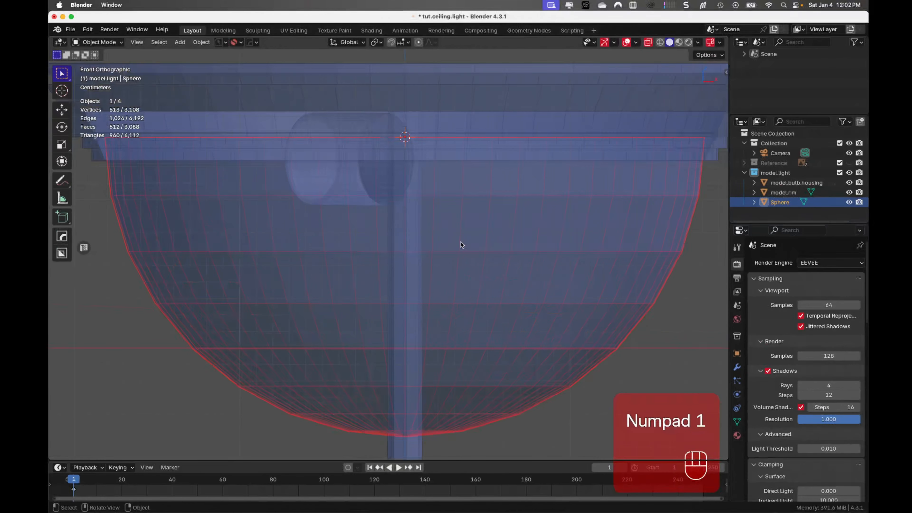
key(alt+z)
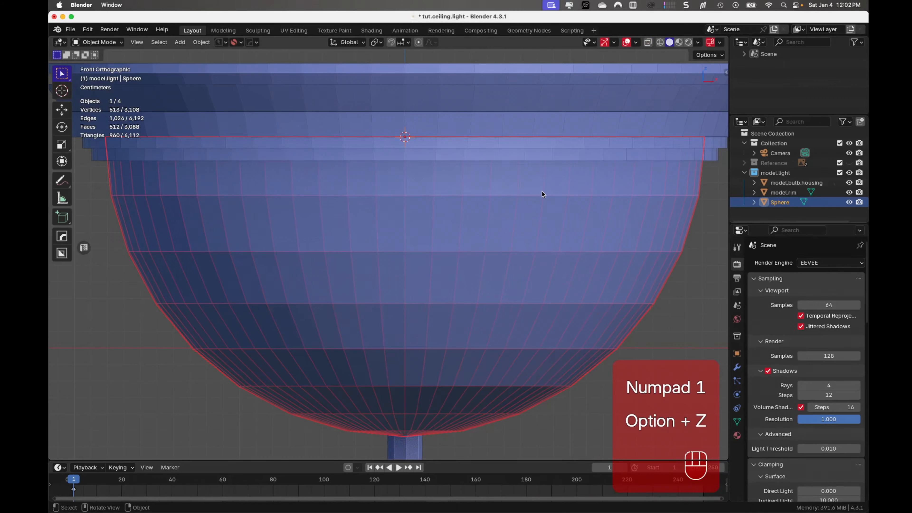
middle_drag(561, 239, 564, 230)
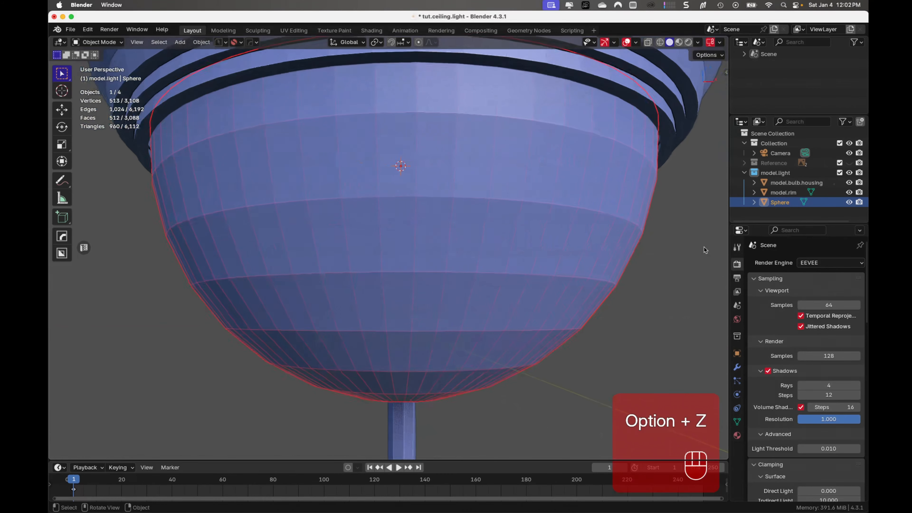
- Scale the whole hemisphere mesh up by about 1.007 to meet the metal rim, and finish editing it
key(Tab)
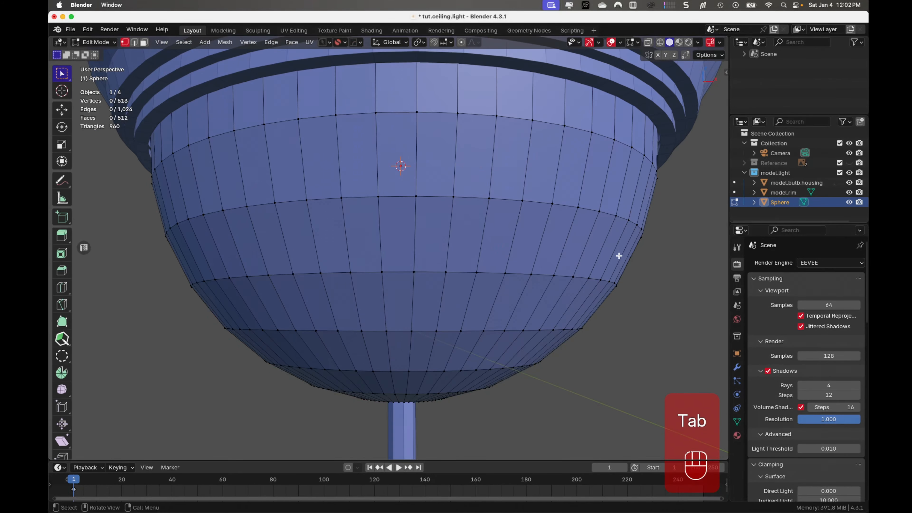
scroll(664, 147, up, 5)
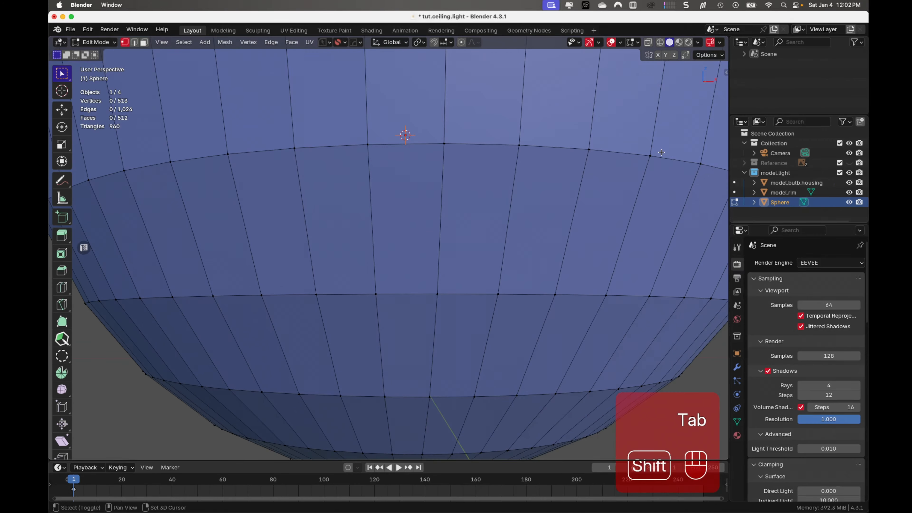
shift+middle_drag(663, 147, 420, 319)
shift+middle_drag(680, 205, 682, 192)
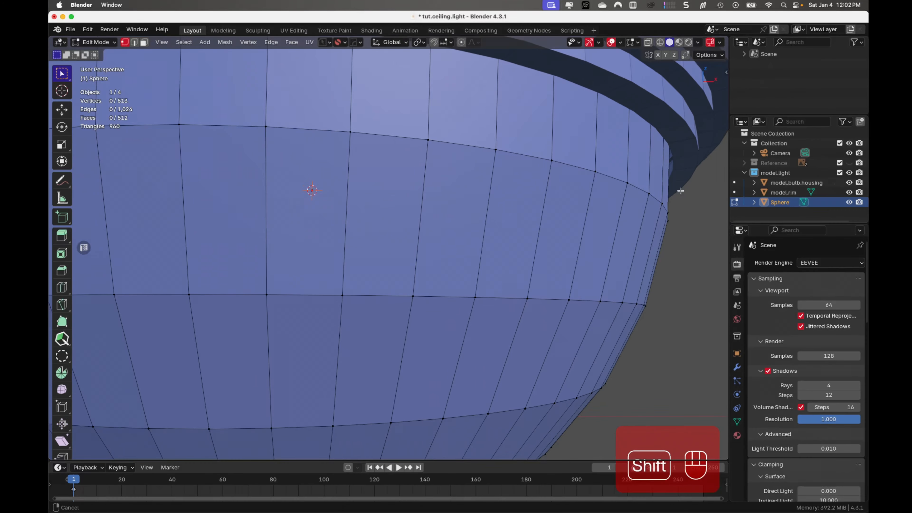
key(a)
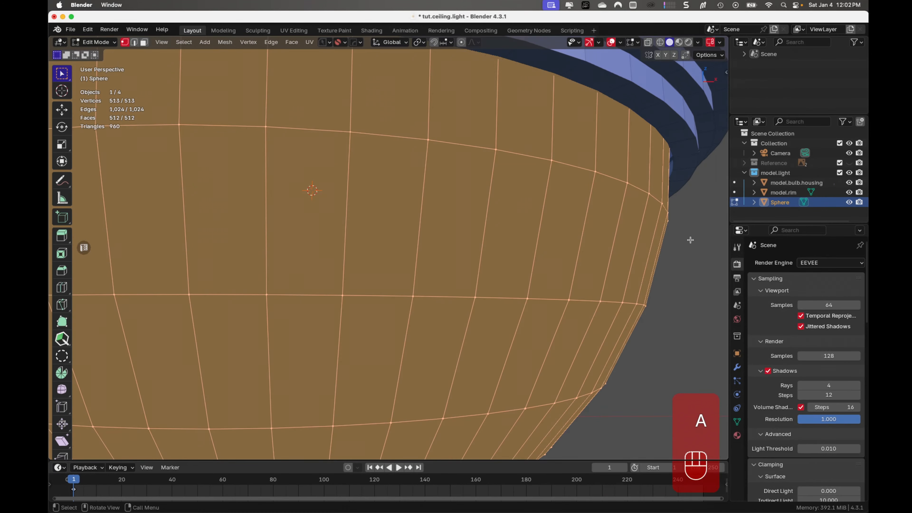
key(s)
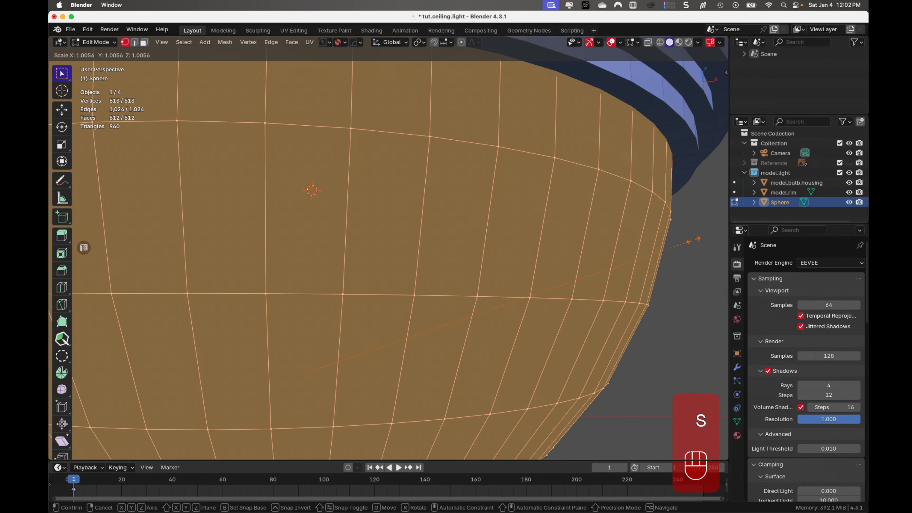
click(693, 241)
scroll(679, 244, down, 1)
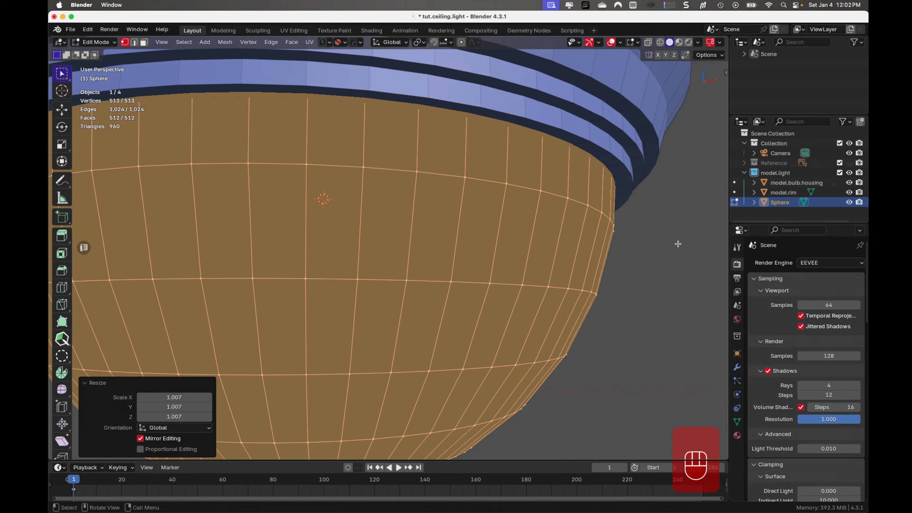
key(Tab)
scroll(574, 248, down, 3)
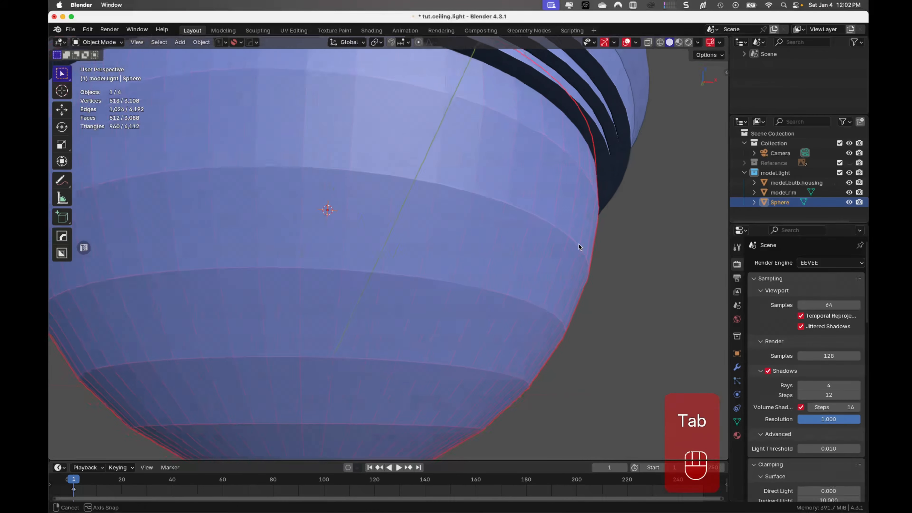
middle_drag(573, 243, 410, 289)
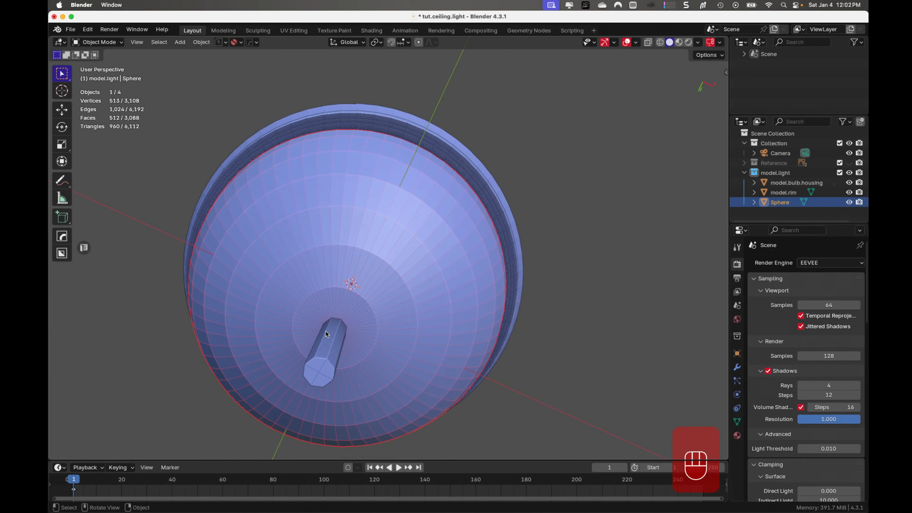
middle_drag(363, 335, 347, 349)
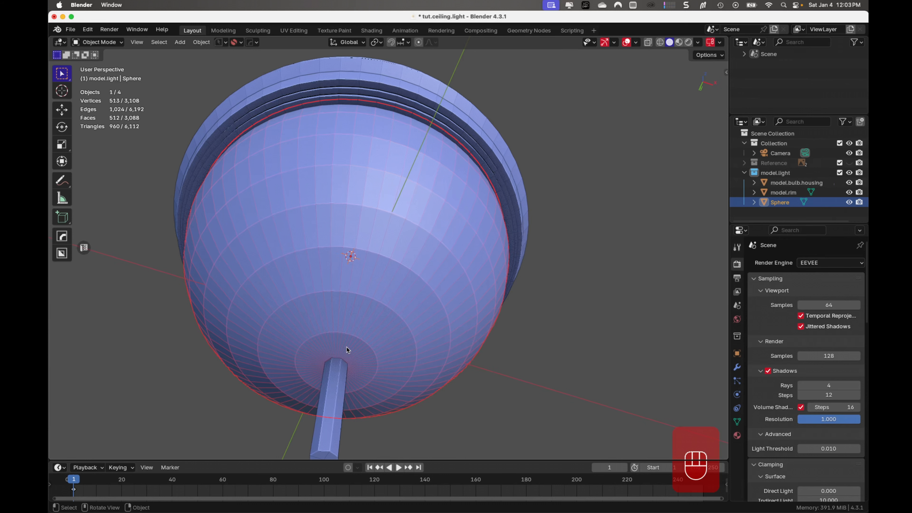
key(Tab)
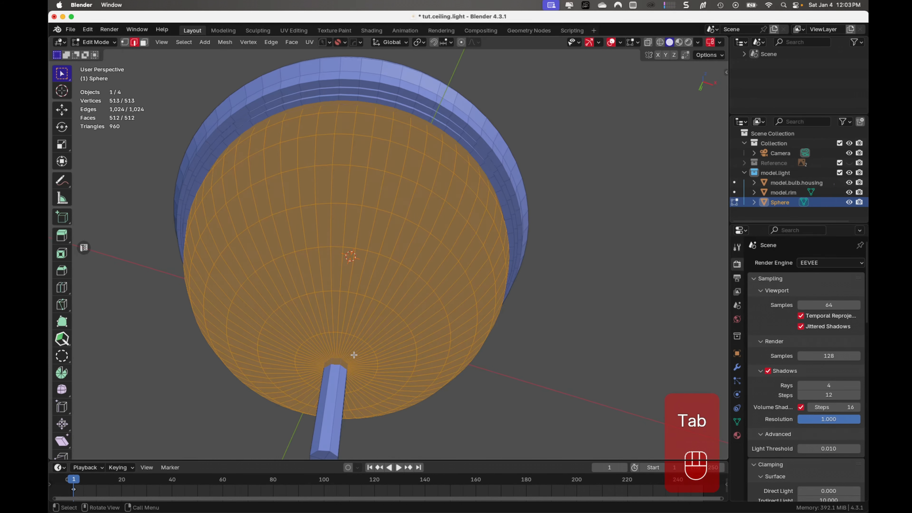
key(ctrl+r)
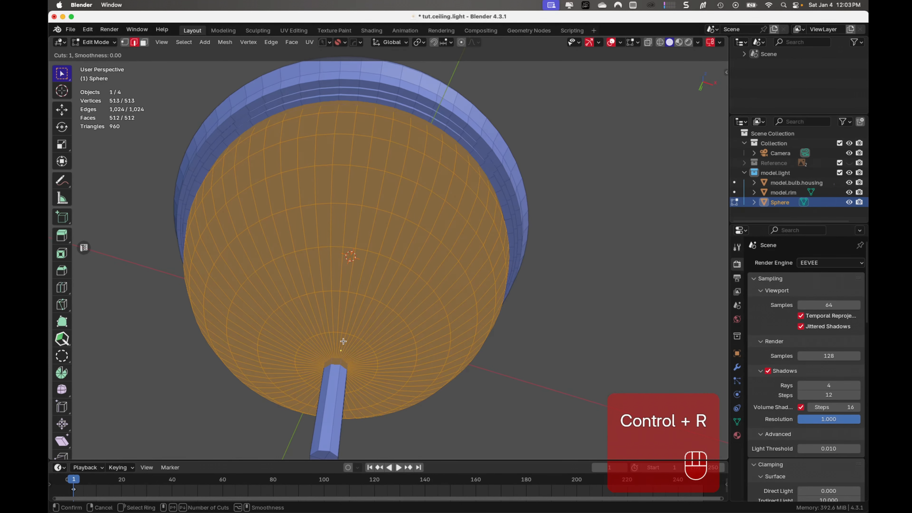
right_click(344, 342)
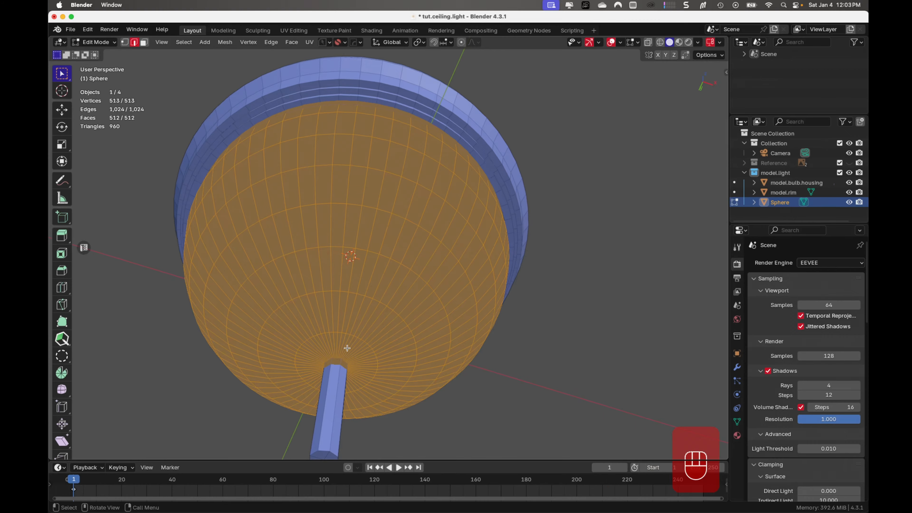
- Delete the innermost ring of faces at the hemisphere's bottom pole to open a hole around the rod, and finish editing
key(Tab)
scroll(351, 362, up, 1)
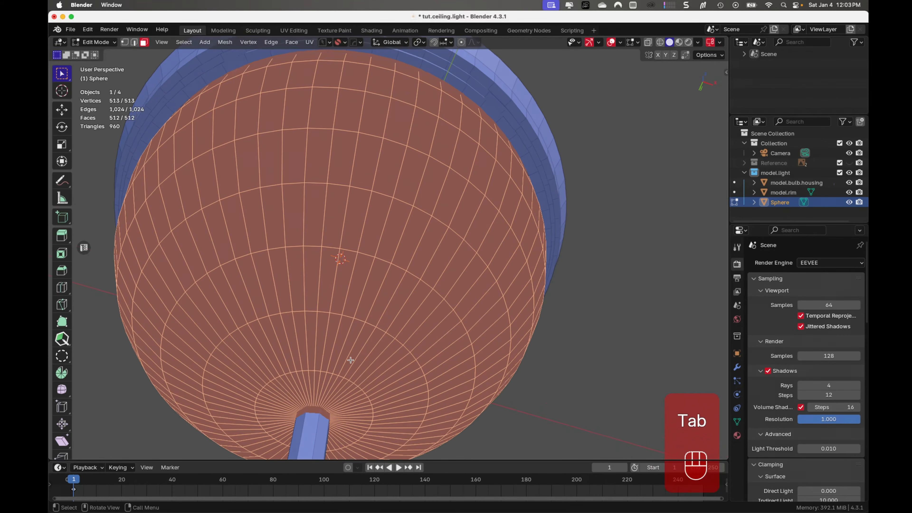
middle_drag(335, 391, 283, 349)
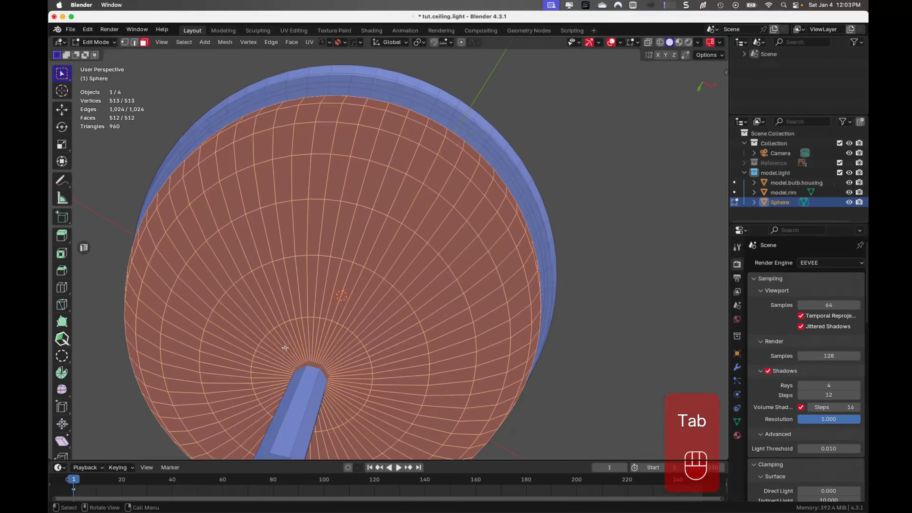
drag(281, 351, 343, 407)
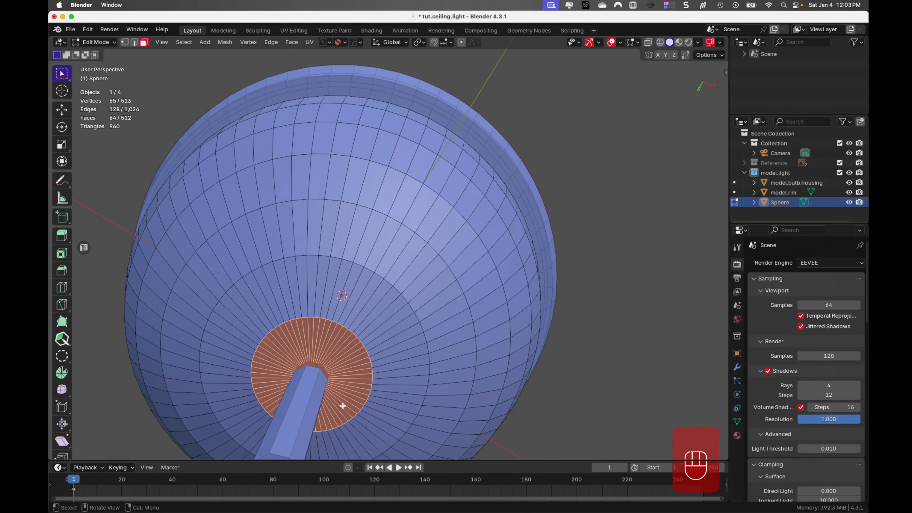
key(x)
click(343, 410)
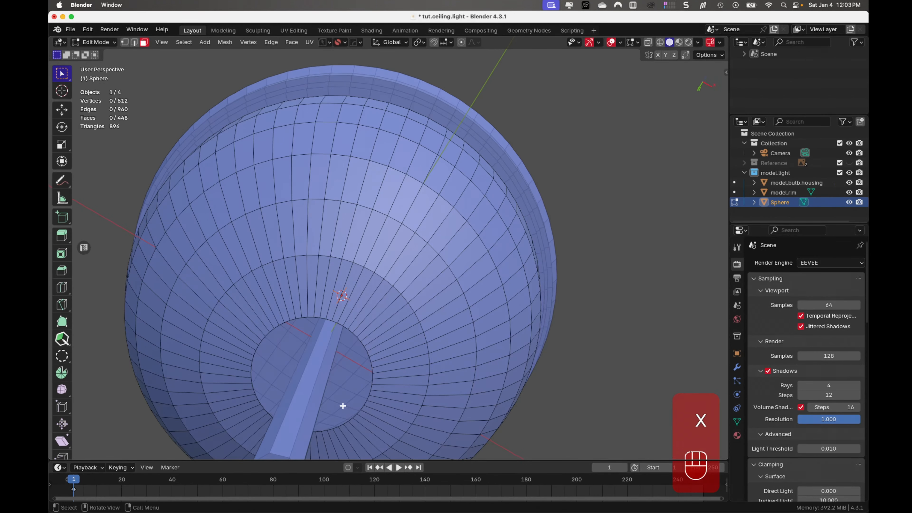
key(Tab)
- Deselect everything and examine the shade from the side and from below, up close at the opening around the rod
middle_drag(366, 386, 354, 413)
click(533, 344)
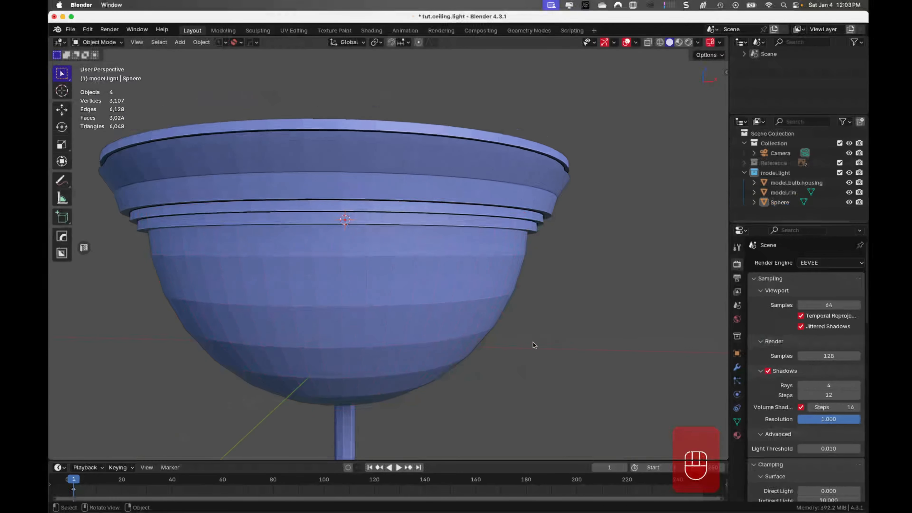
mouse_move(532, 341)
middle_down()
mouse_move(553, 273)
mouse_move(551, 305)
mouse_move(519, 352)
mouse_move(611, 310)
mouse_move(531, 344)
middle_up()
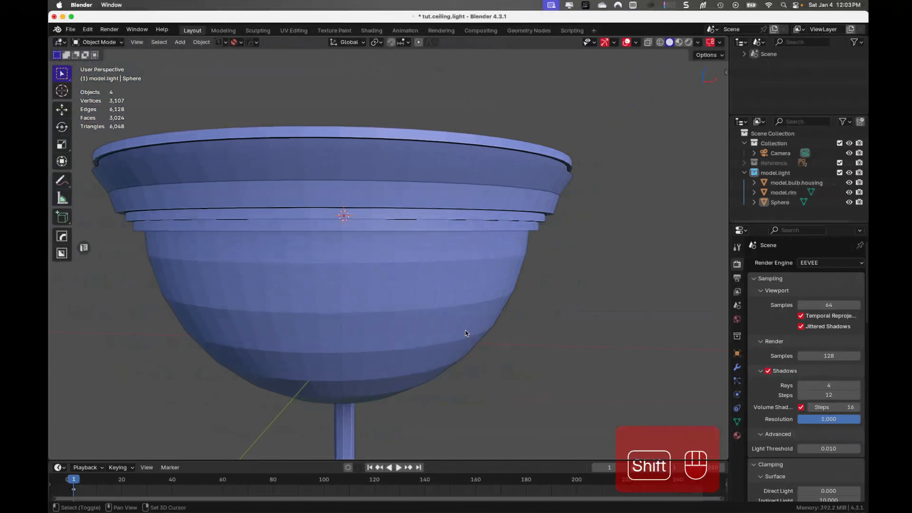
mouse_move(465, 330)
shift+middle_down()
mouse_move(474, 342)
mouse_move(353, 327)
mouse_move(362, 331)
mouse_move(385, 287)
mouse_move(341, 328)
mouse_move(361, 242)
shift+middle_up()
shift+middle_drag(360, 325, 363, 310)
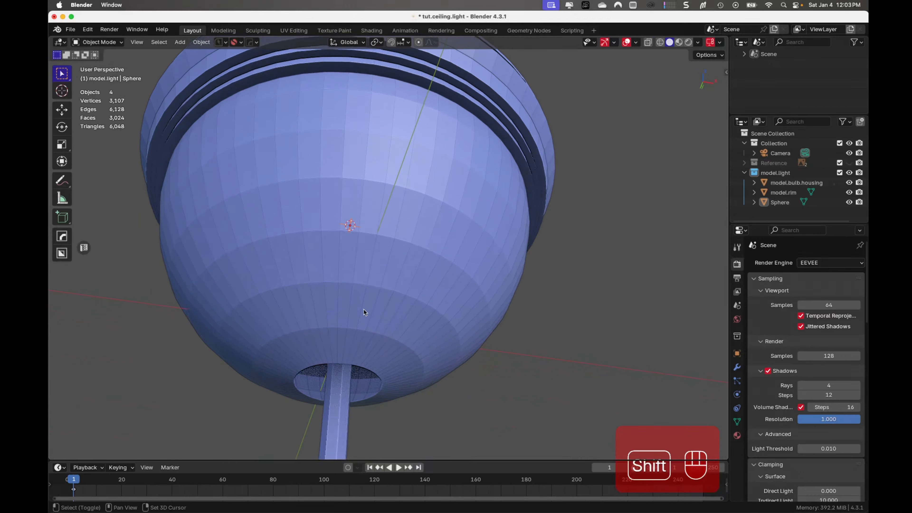
scroll(350, 340, up, 2)
shift+middle_drag(329, 374, 326, 230)
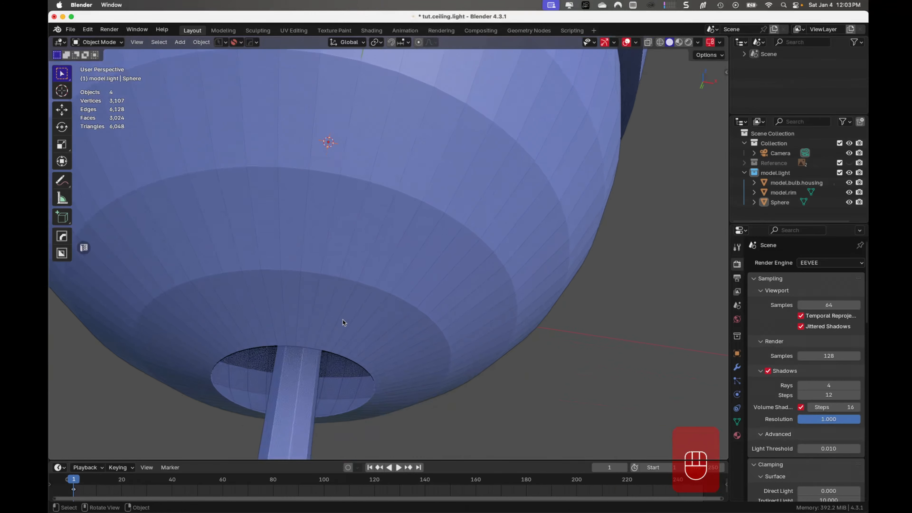
scroll(341, 328, up, 2)
shift+middle_drag(341, 328, 401, 179)
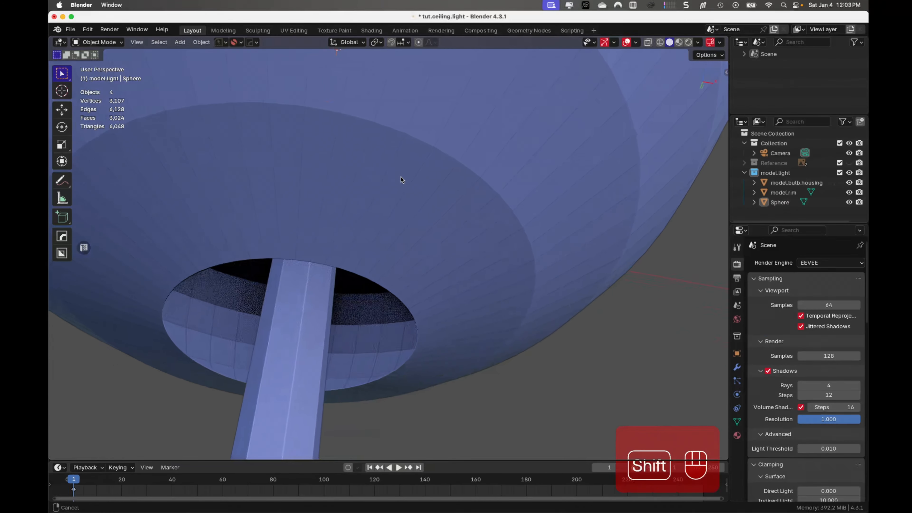
- Select the hemisphere shade and check its scale among the transform values
click(412, 213)
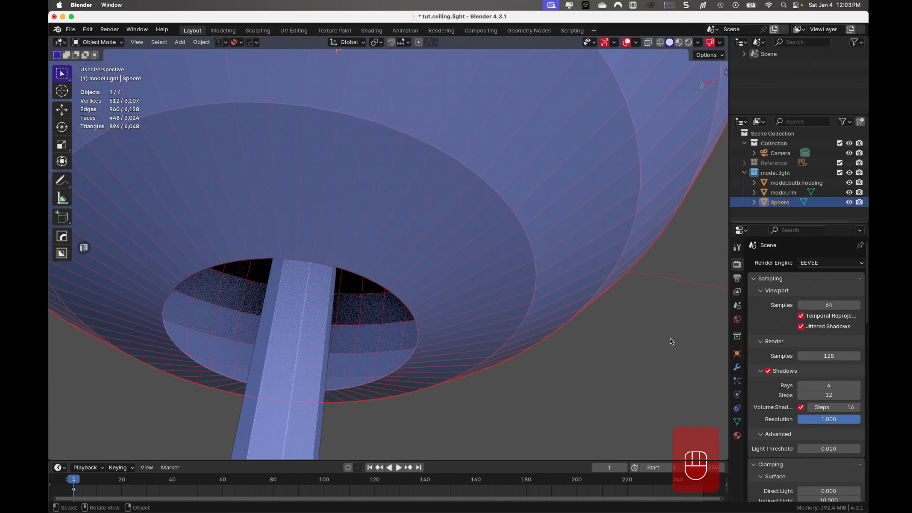
key(n)
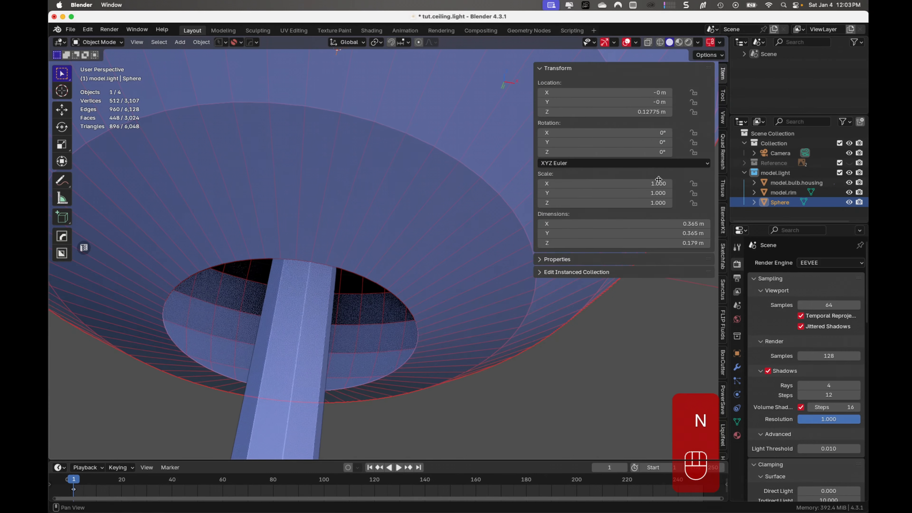
key(n)
key(n)
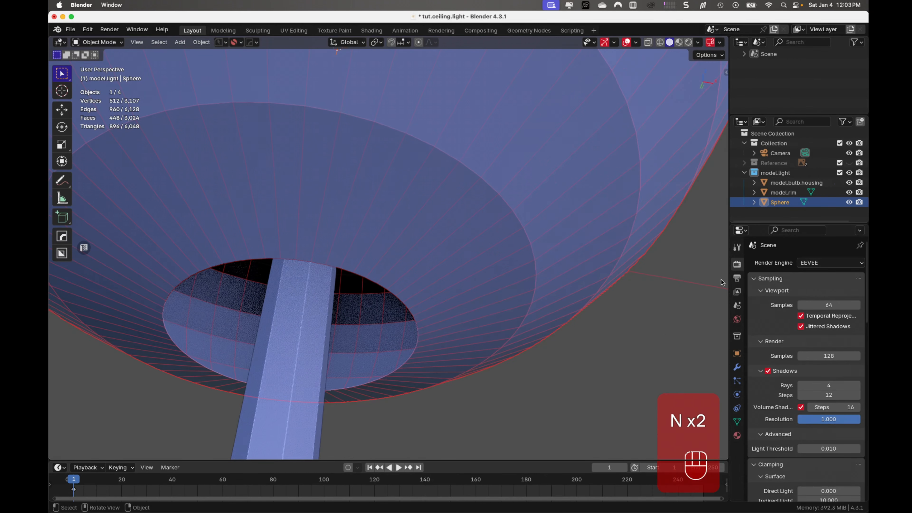
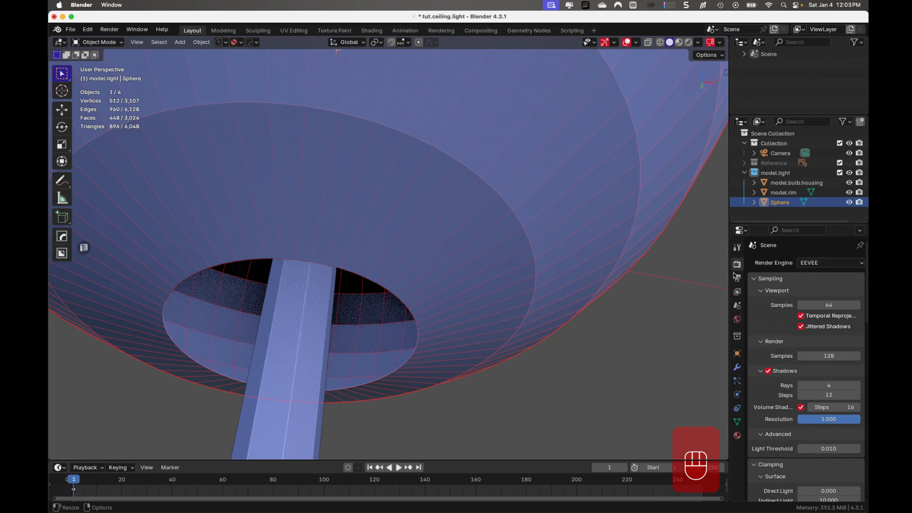
- Add a Solidify modifier to the hemisphere shade and set its thickness to -0.0004 m
click(738, 369)
click(806, 261)
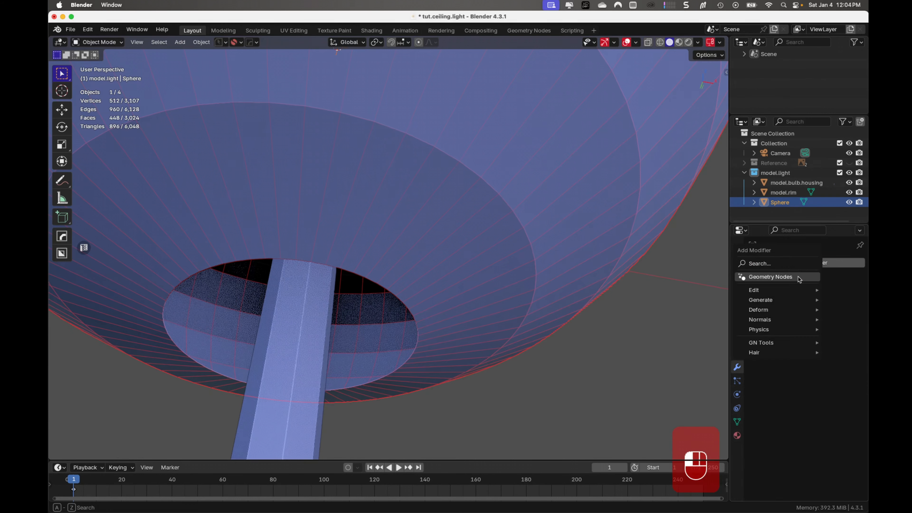
mouse_move(783, 299)
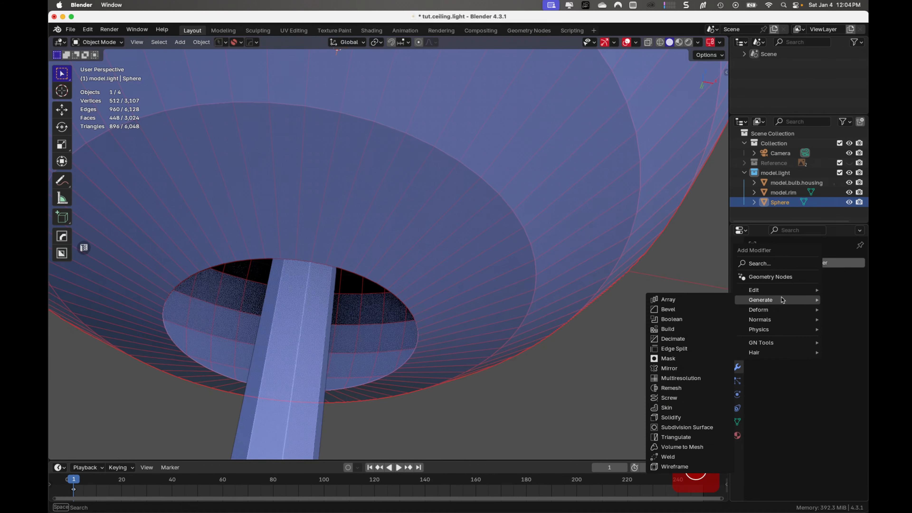
click(670, 418)
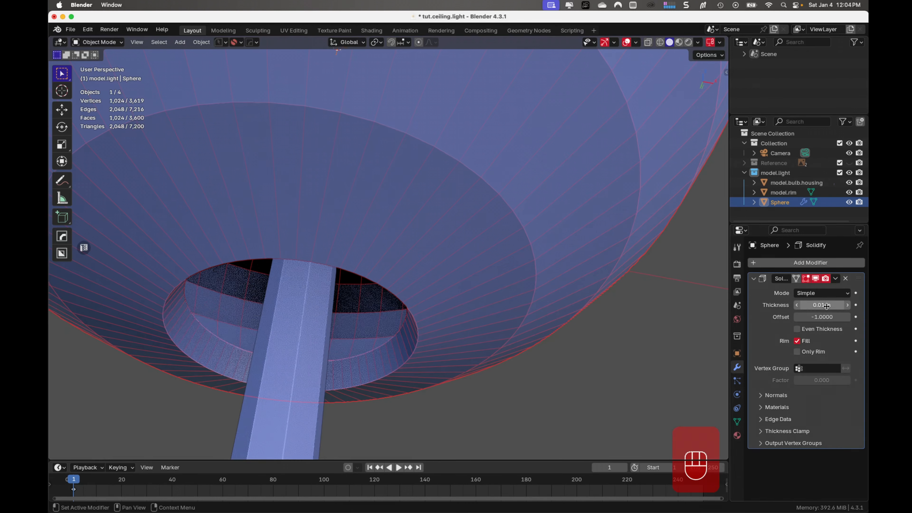
shift+drag(827, 306, 820, 305)
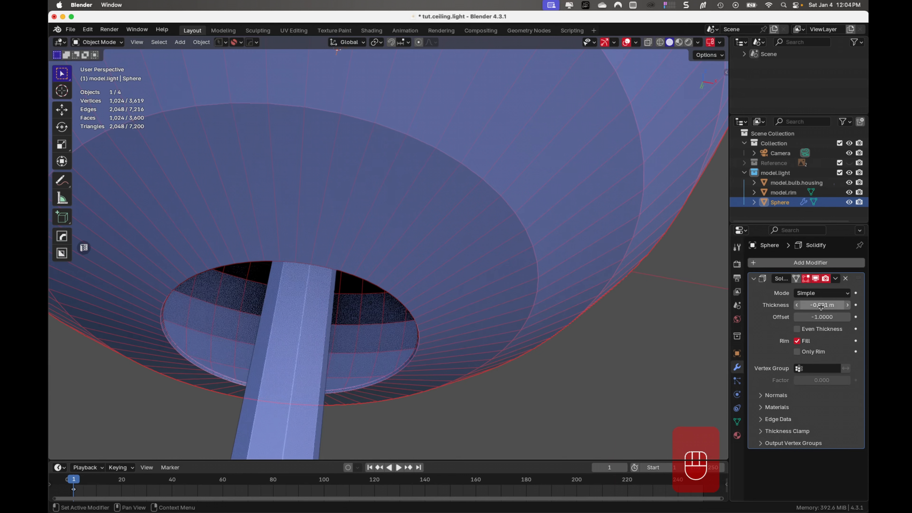
click(822, 306)
click(813, 306)
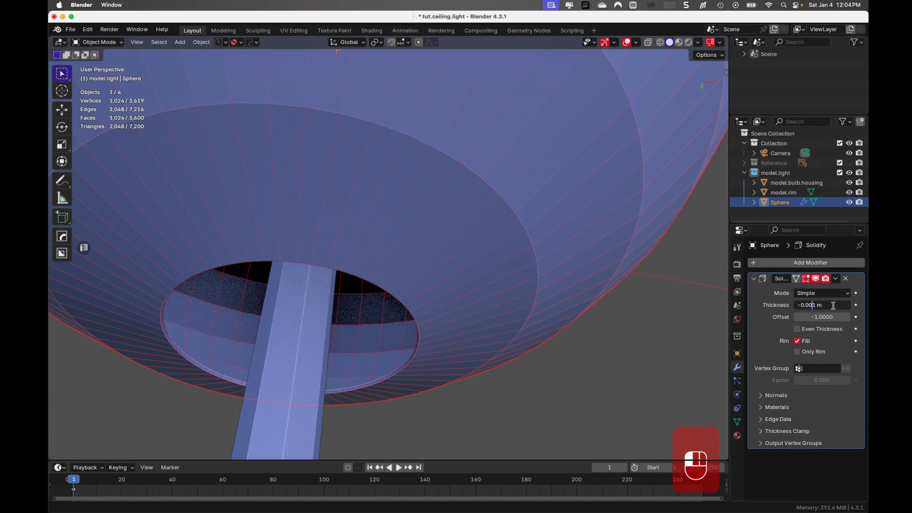
text(04)
key(Return)
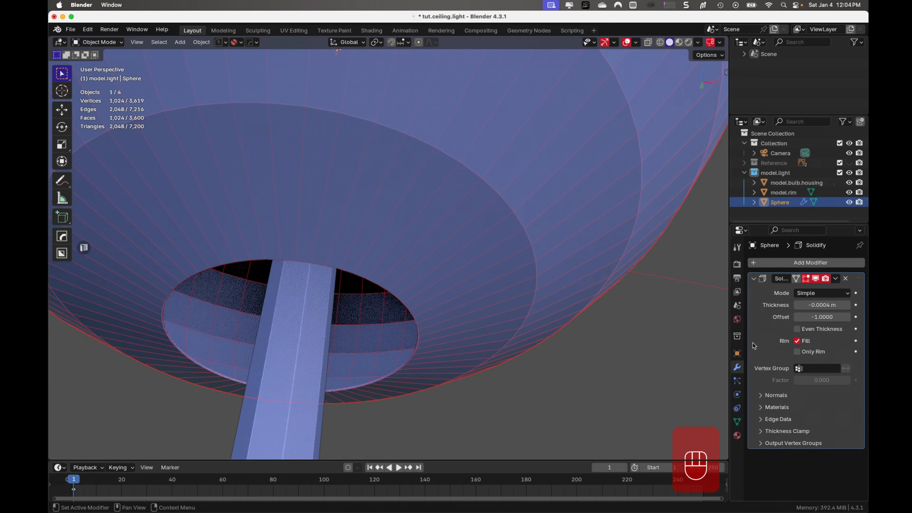
key(Tab)
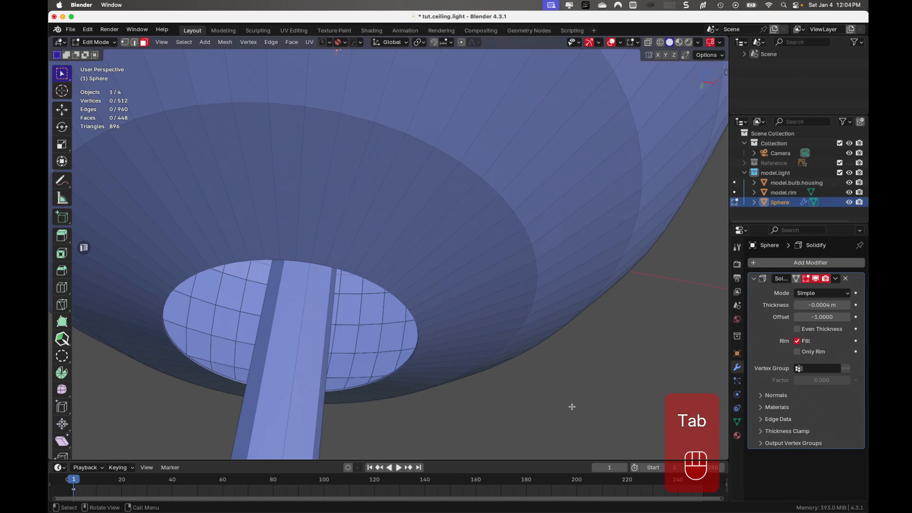
middle_drag(573, 406, 532, 417)
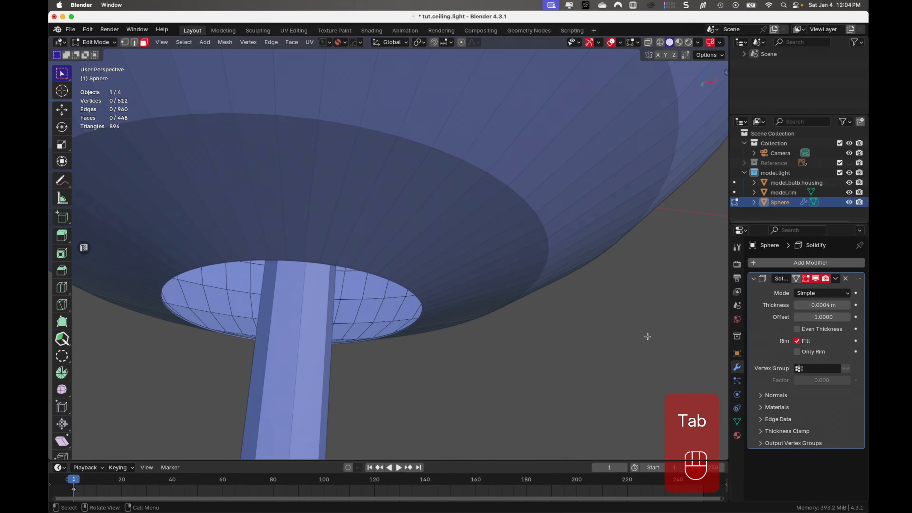
middle_drag(648, 336, 624, 322)
click(532, 282)
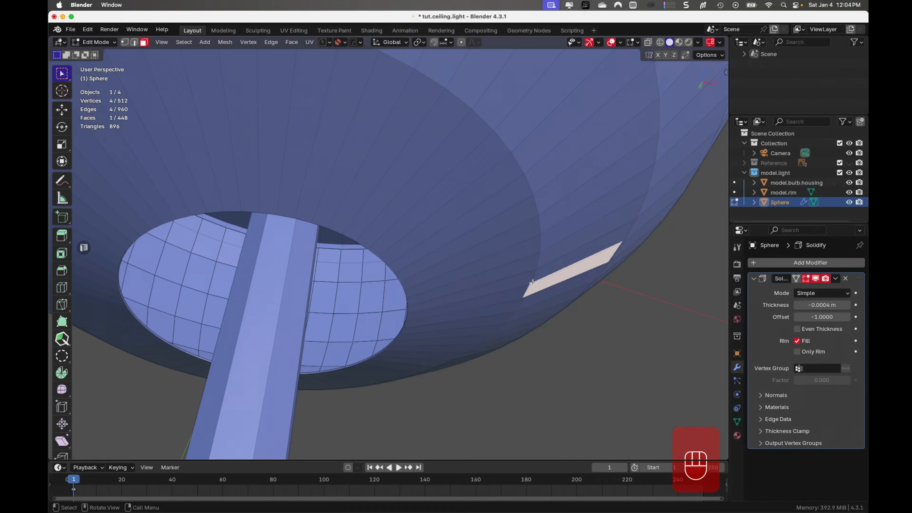
key(Tab)
scroll(519, 227, down, 5)
click(490, 326)
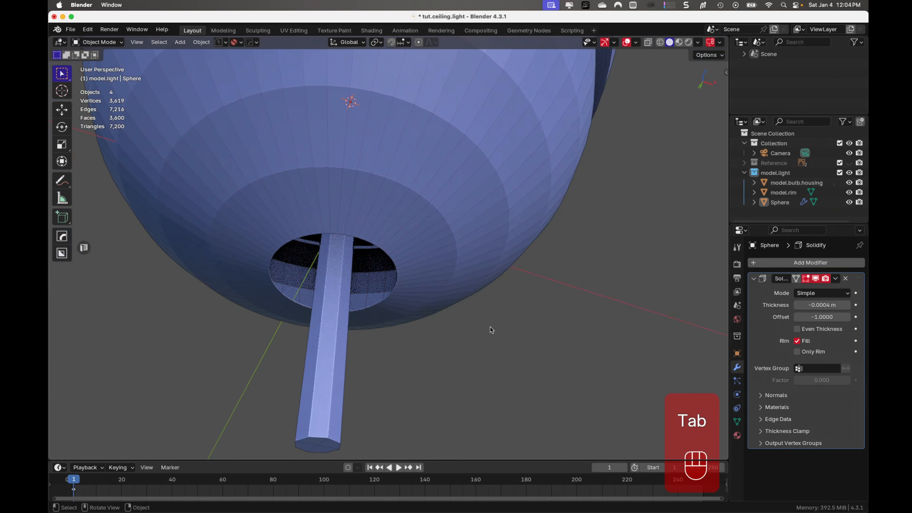
- Select the edge loop around the shade's bottom opening and extrude it inward, scaled to about 0.516
click(414, 272)
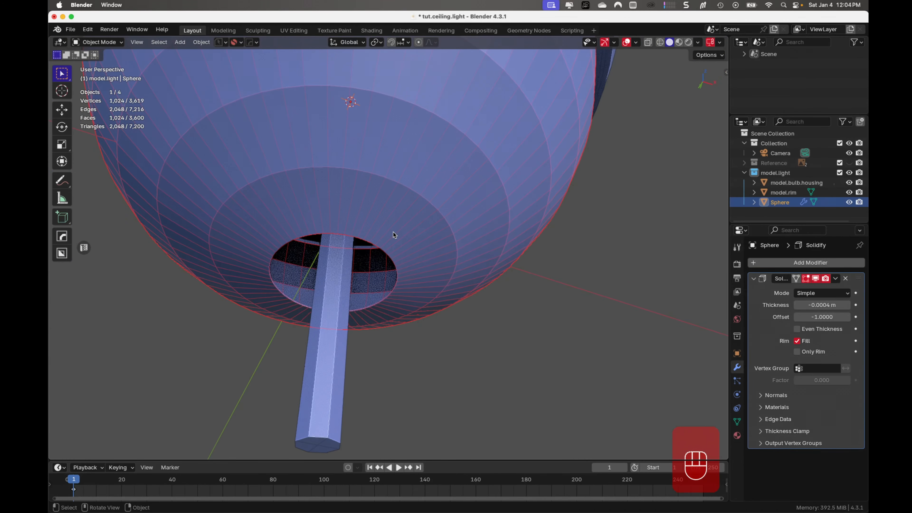
key(Tab)
scroll(412, 307, up, 2)
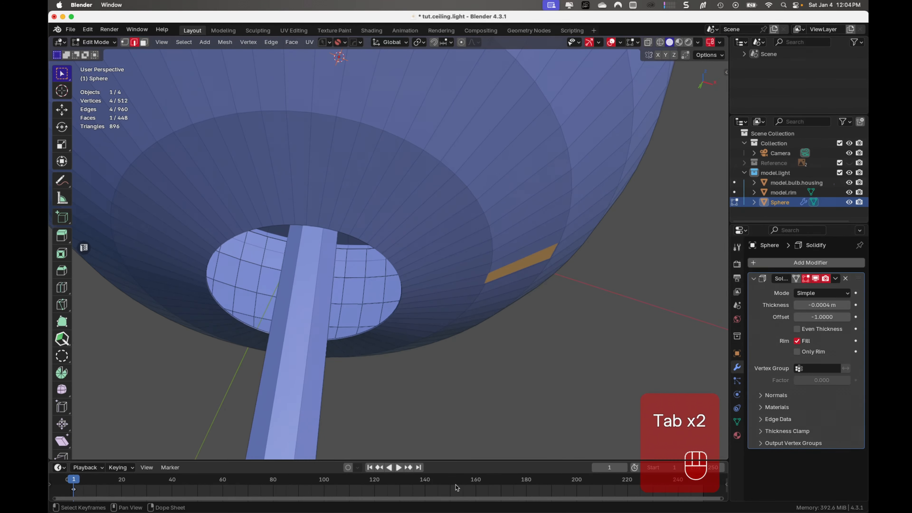
scroll(380, 349, up, 2)
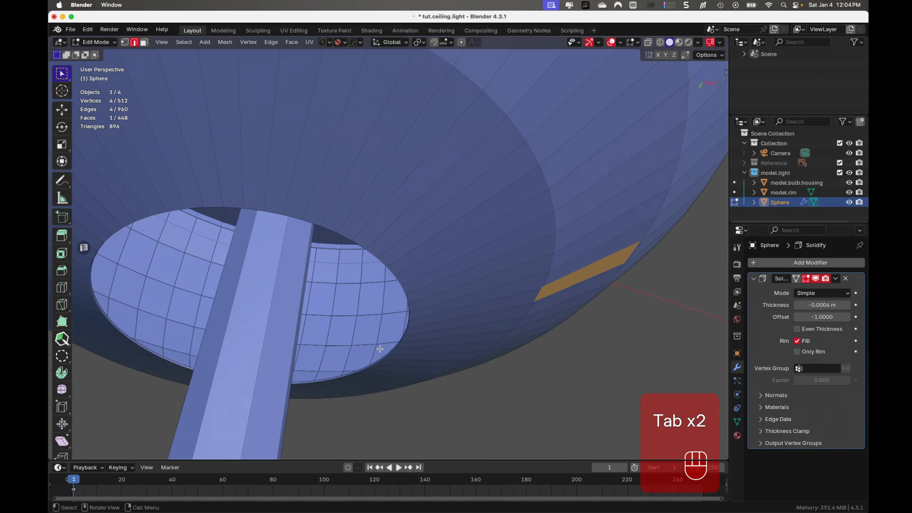
alt+click(365, 368)
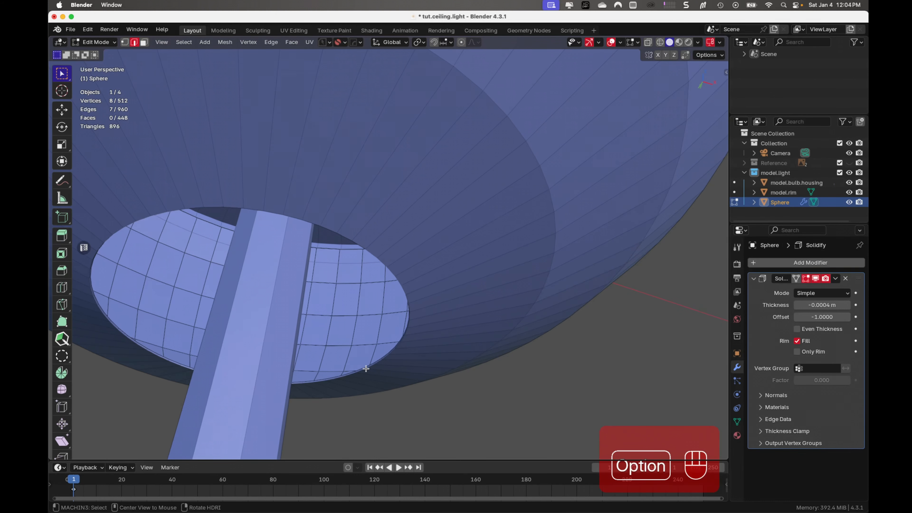
alt+click(364, 370)
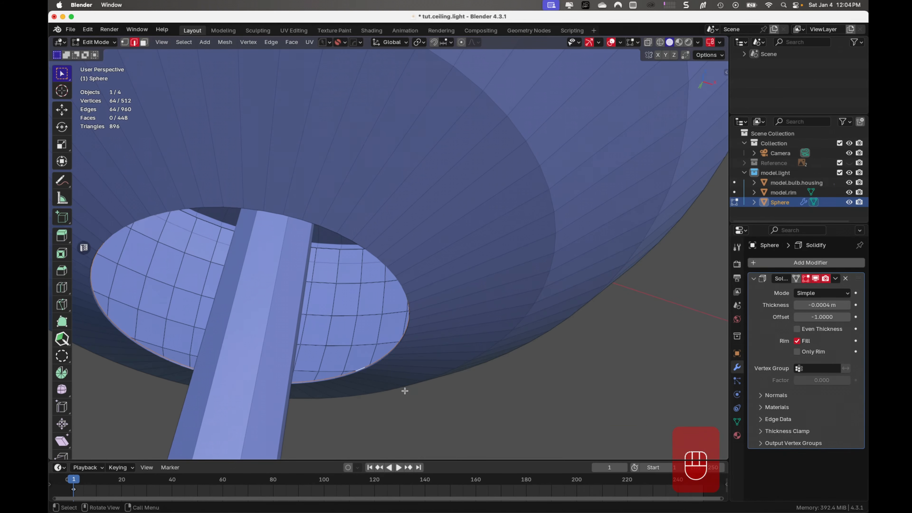
scroll(404, 391, down, 2)
shift+middle_drag(414, 391, 444, 389)
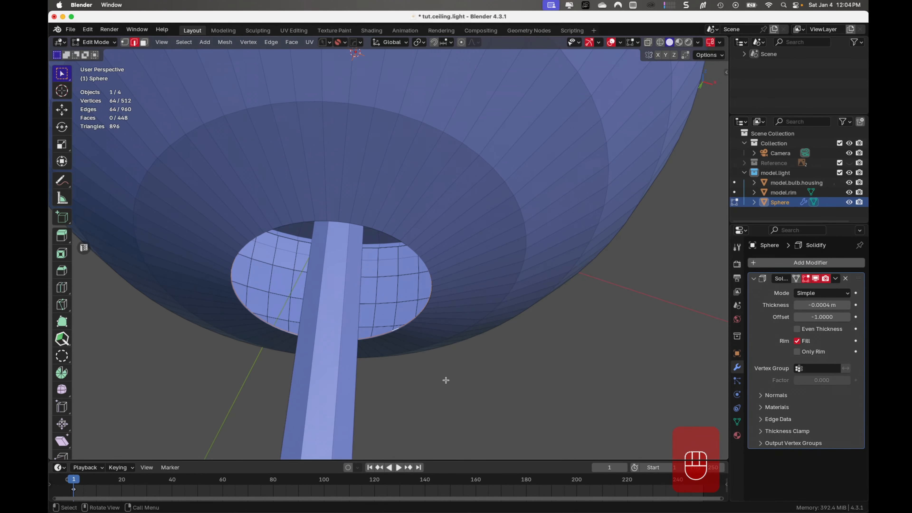
key(e)
key(s)
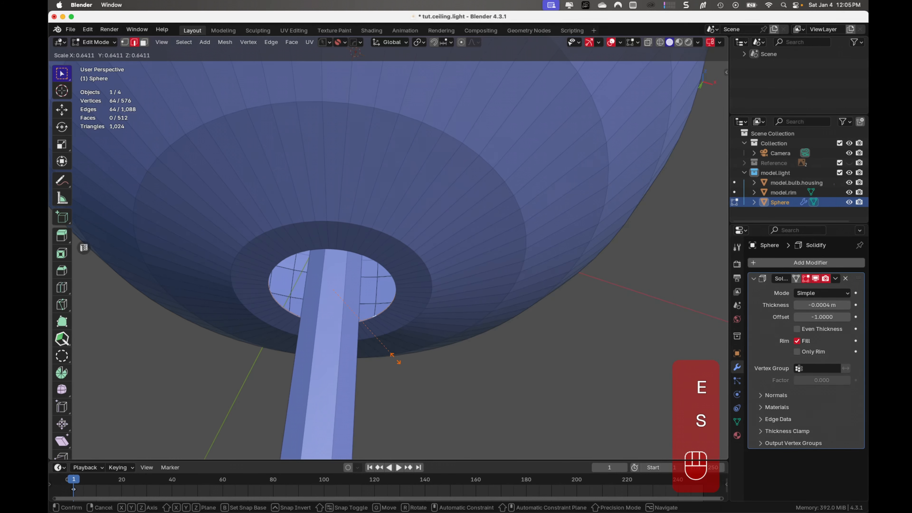
click(379, 347)
- Move the extruded edge loop down along Z by about 0.003 m in front view to continue the shade's curve
key(KP_1)
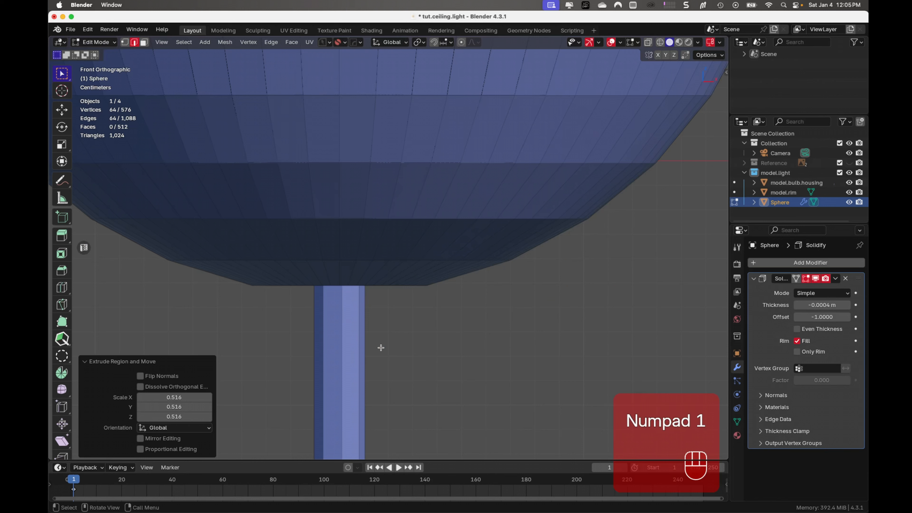
key(g)
key(z)
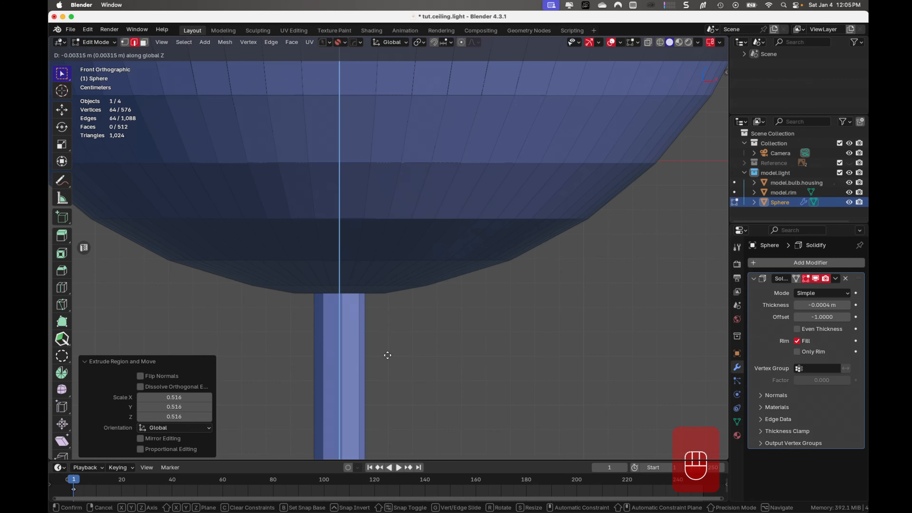
click(388, 355)
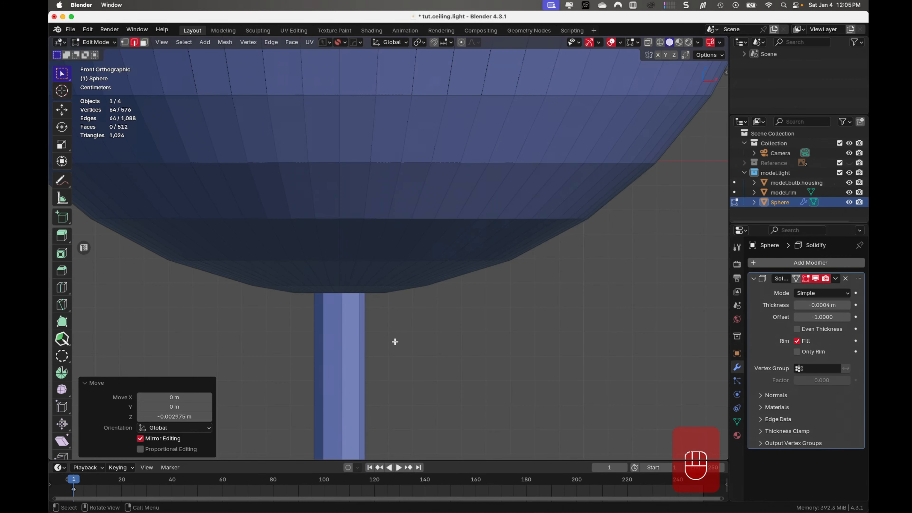
- Extrude the opening's edge loop inward again, scaled to about 0.603, so that it closes in around the rod
middle_drag(395, 340, 408, 278)
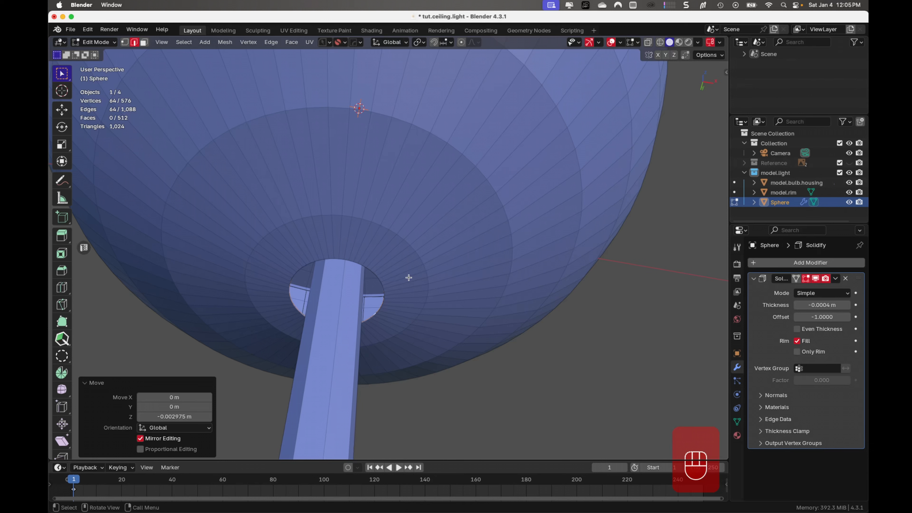
key(e)
key(s)
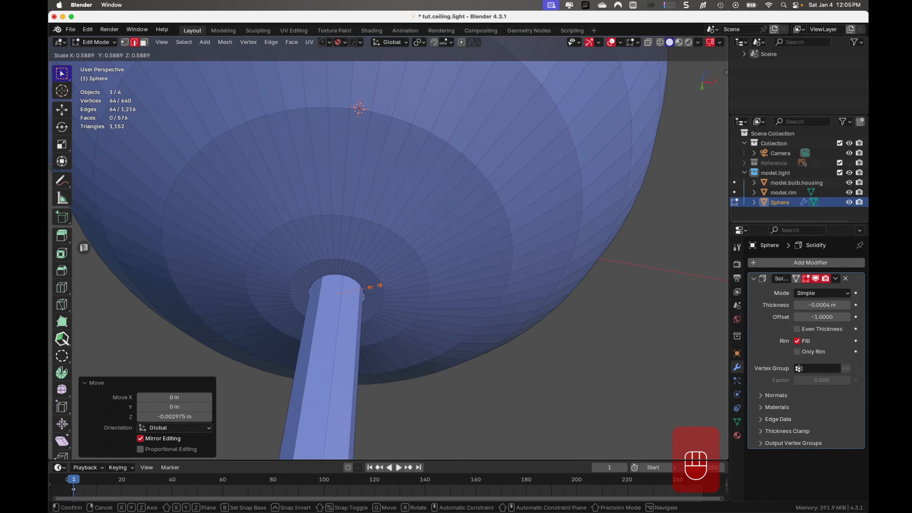
click(375, 286)
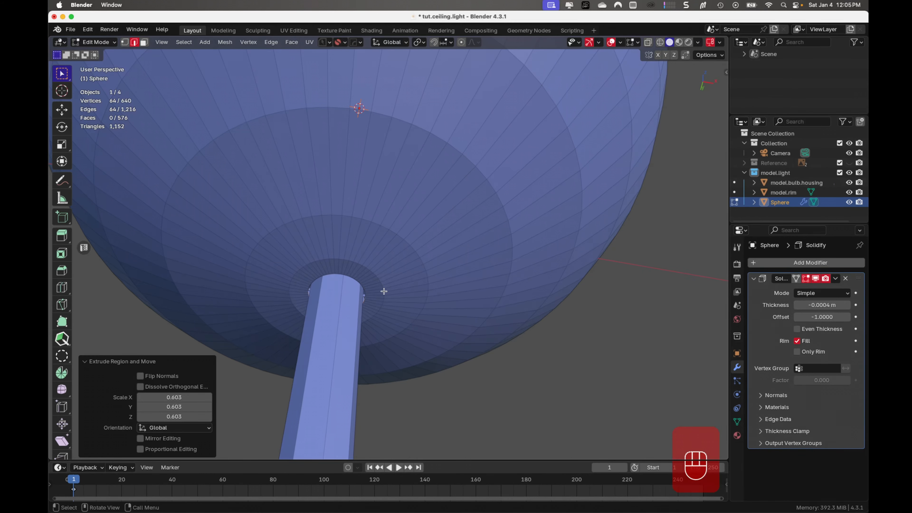
- Lower the innermost edge loop along Z by about 0.001 m in front view, and finish editing the shade
key(KP_1)
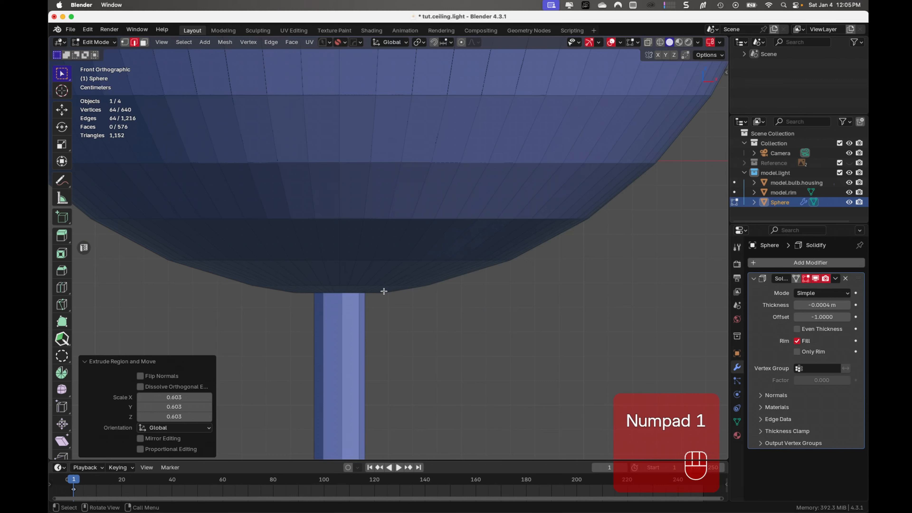
key(g)
key(z)
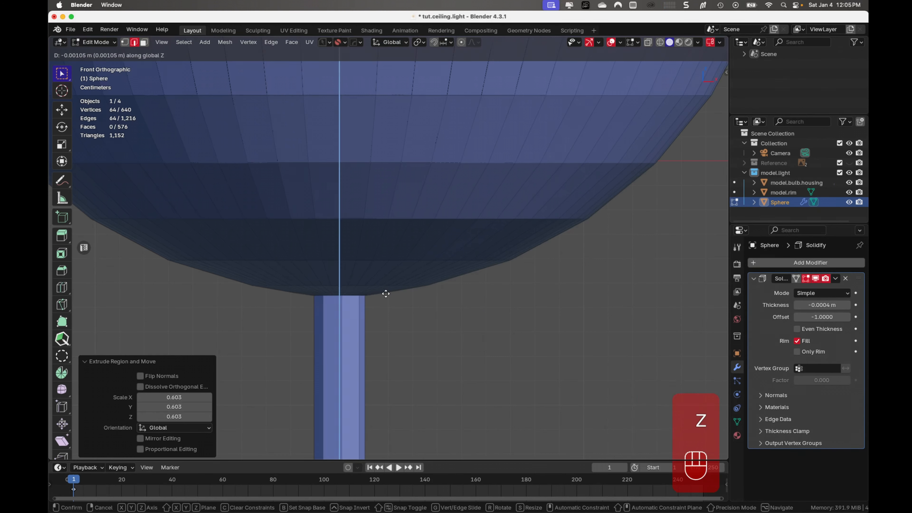
click(386, 294)
key(Tab)
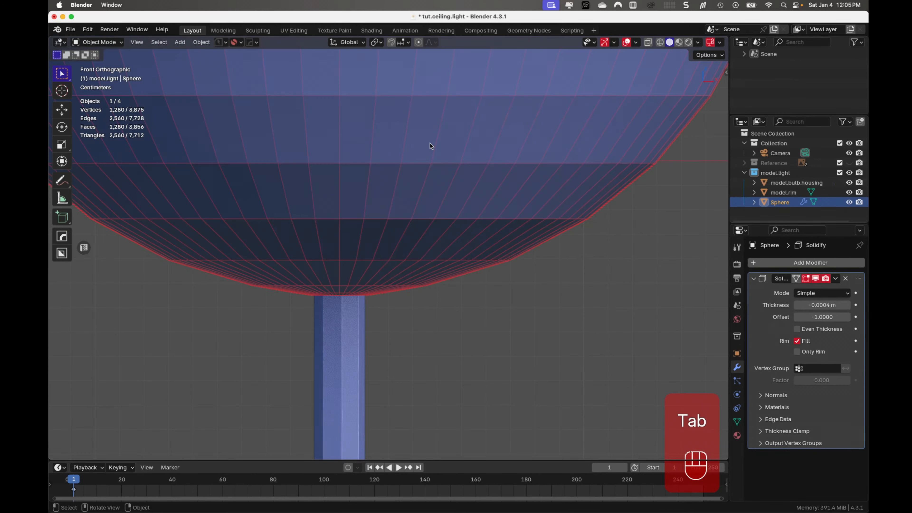
- Deselect everything, check the narrowed opening around the rod from below, and save the file
middle_drag(443, 361, 473, 290)
click(566, 329)
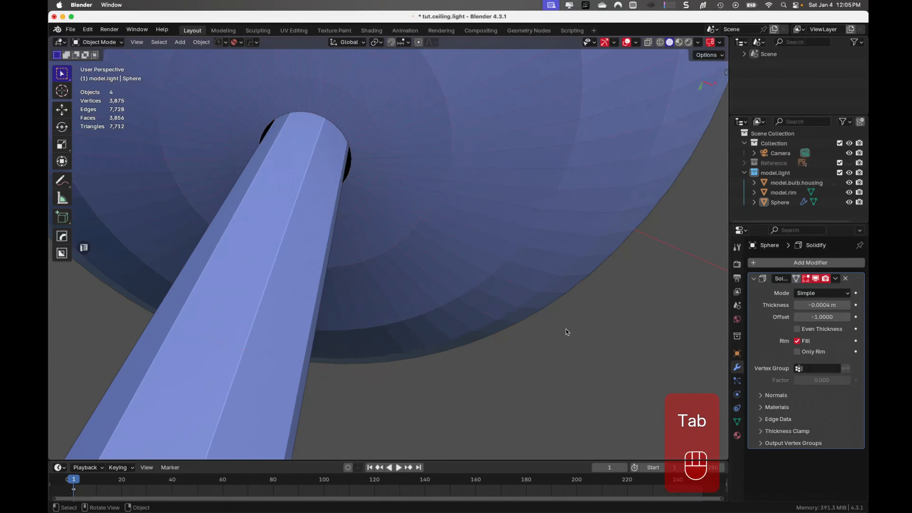
middle_drag(356, 297, 348, 322)
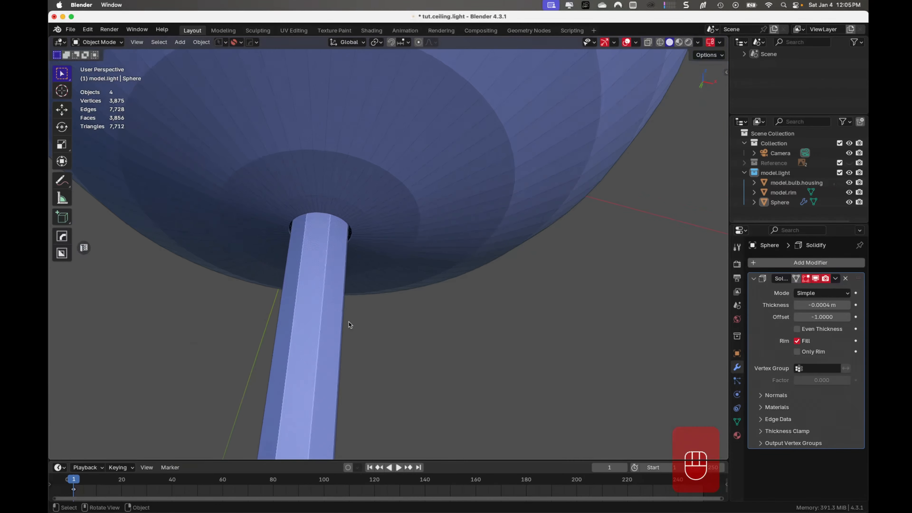
key(super+s)
middle_drag(428, 301, 517, 294)
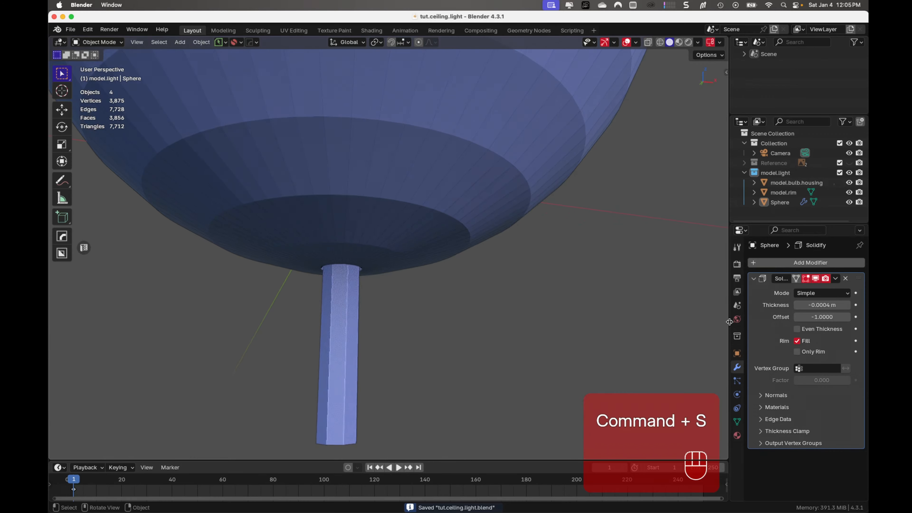
- Collapse the Solidify modifier's settings and save the file again
click(754, 279)
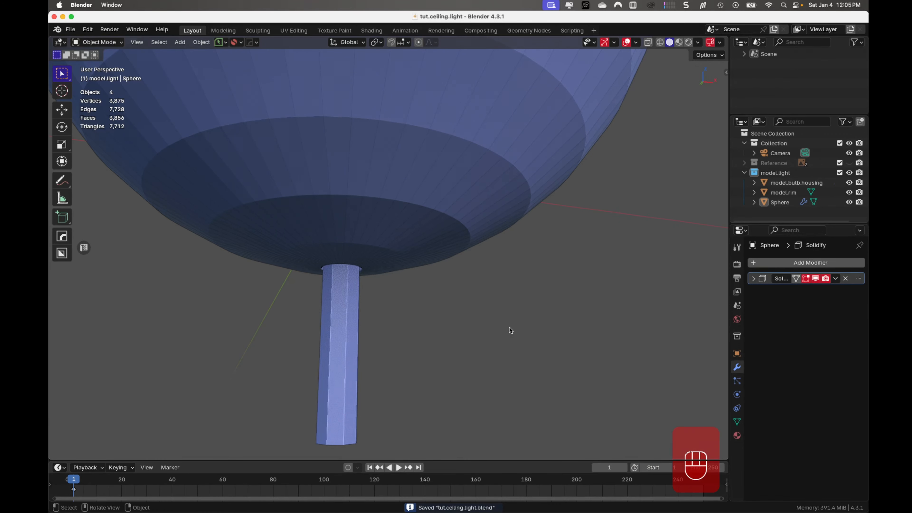
key(super+s)
middle_drag(498, 310, 534, 234)
key(super+s)
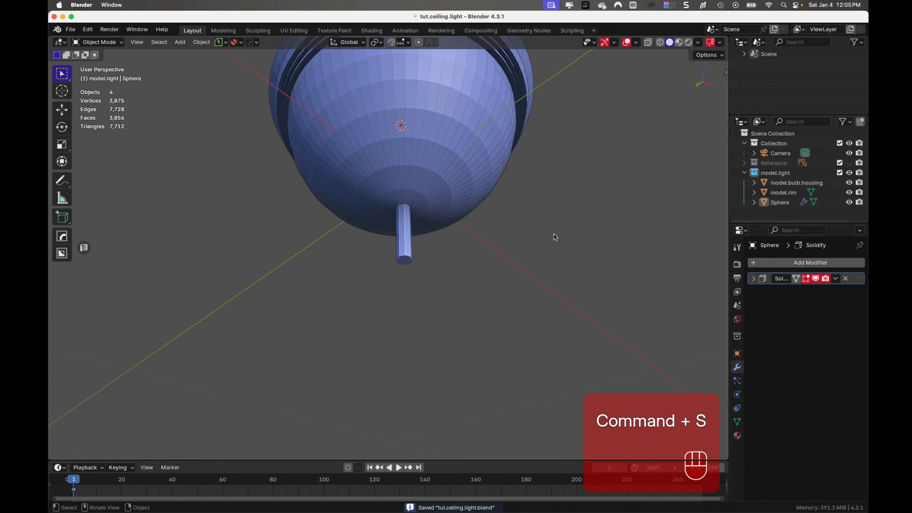
- Rename the Sphere object as model.glass and deselect it
middle_drag(554, 228, 556, 265)
scroll(556, 265, down, 1)
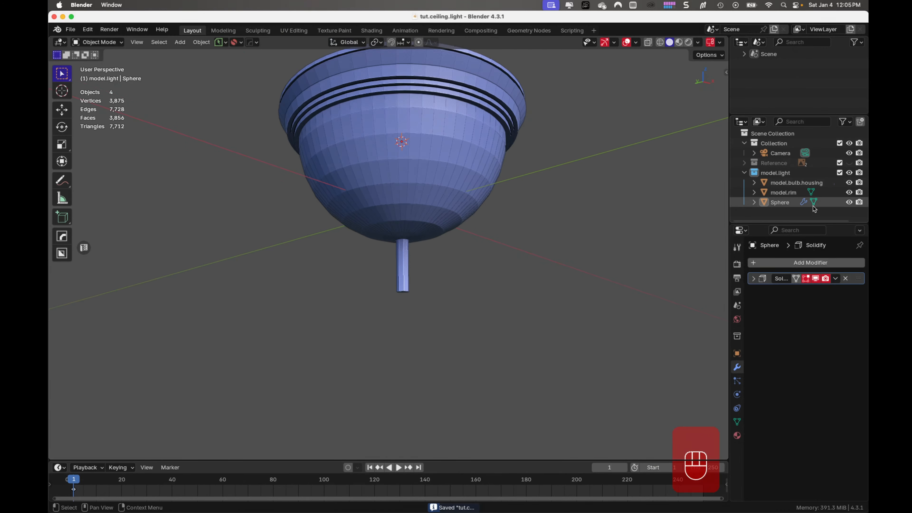
double_click(791, 203)
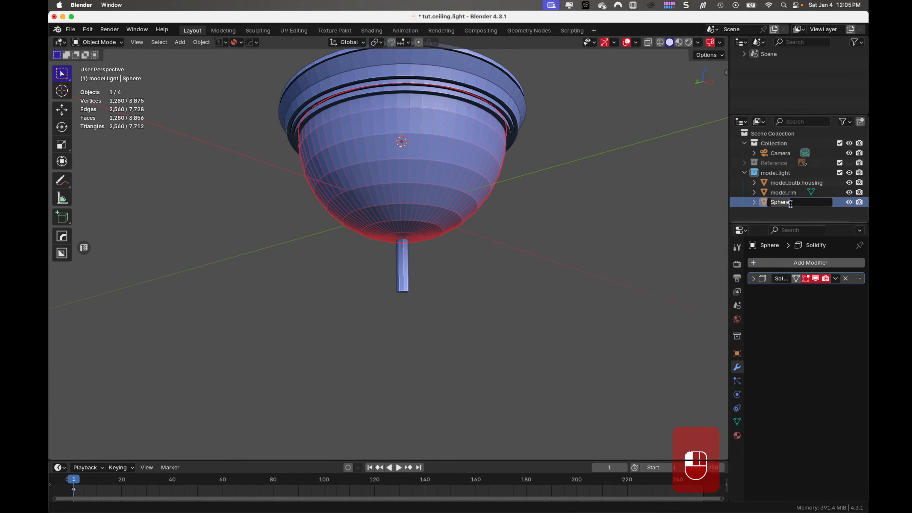
text(model.glass)
key(Return)
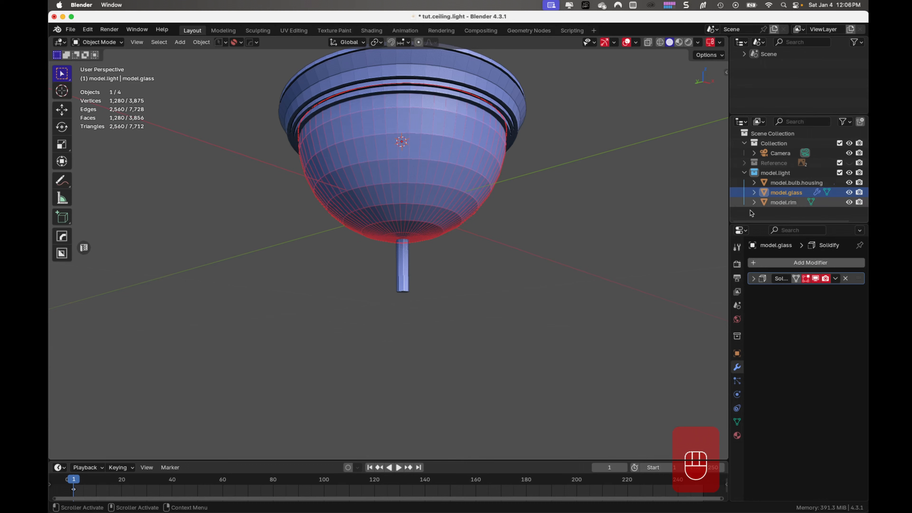
click(591, 236)
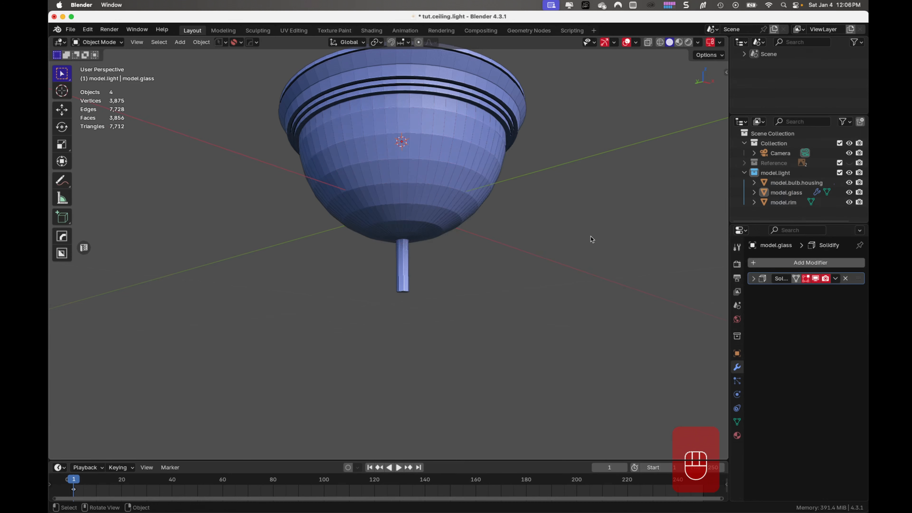
- Save the file, and shorten the model.rim rod by raising its lower end faces about 0.07 m along Z in front view
key(super+s)
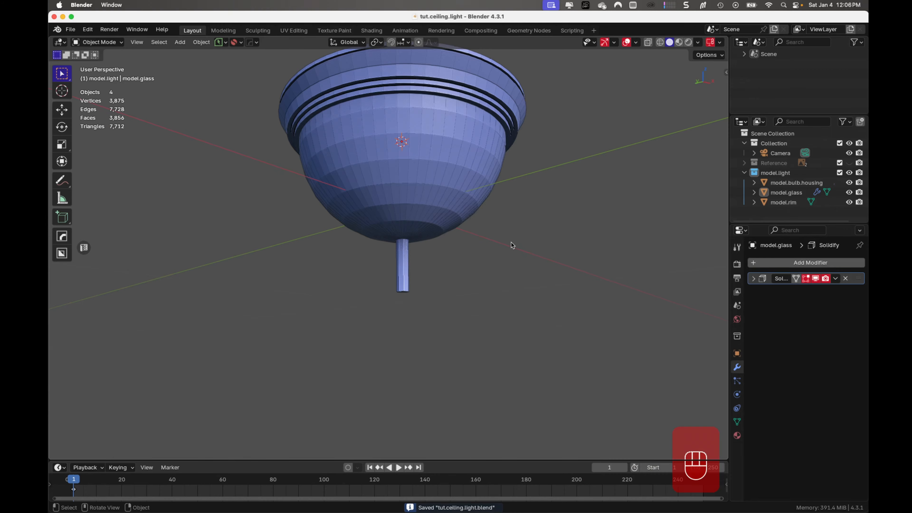
middle_drag(513, 245, 503, 215)
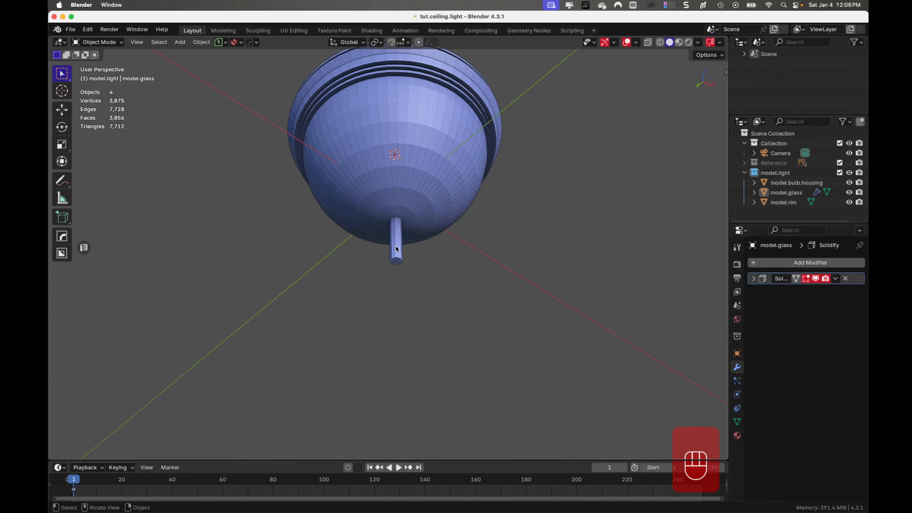
click(396, 250)
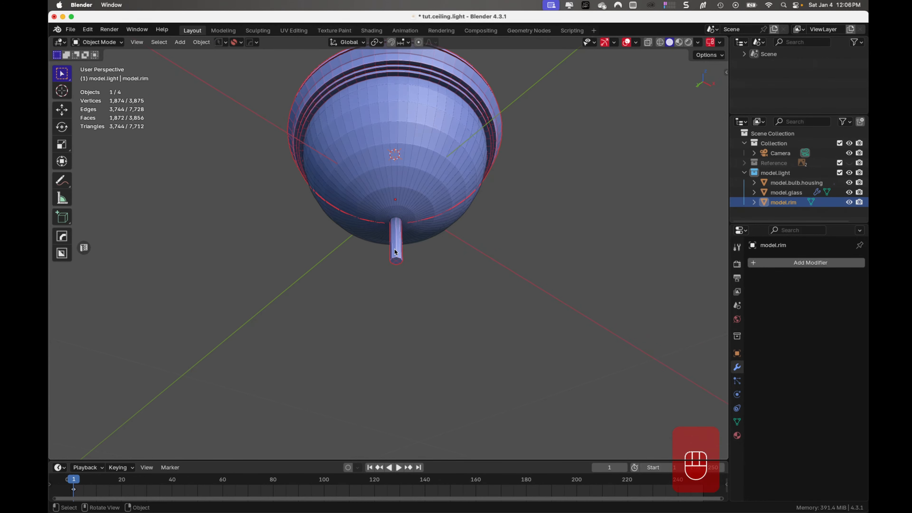
key(Tab)
scroll(439, 262, up, 5)
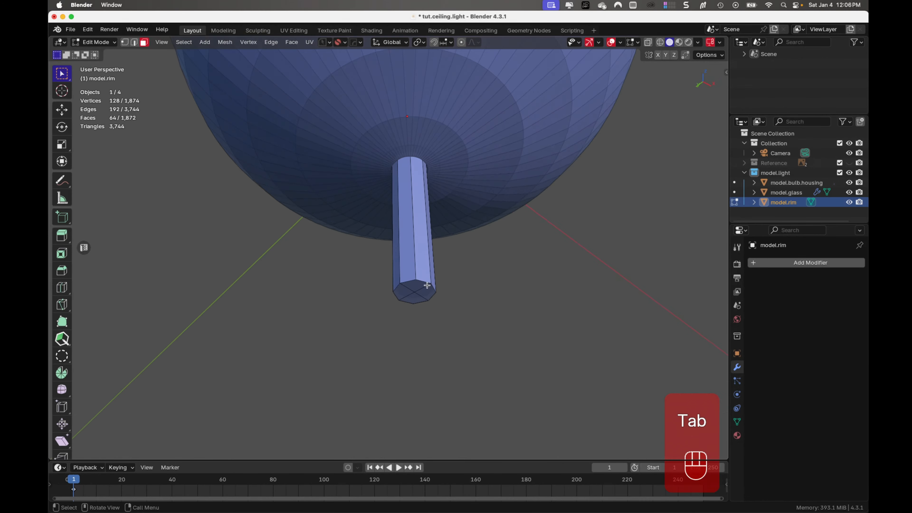
middle_drag(438, 263, 427, 275)
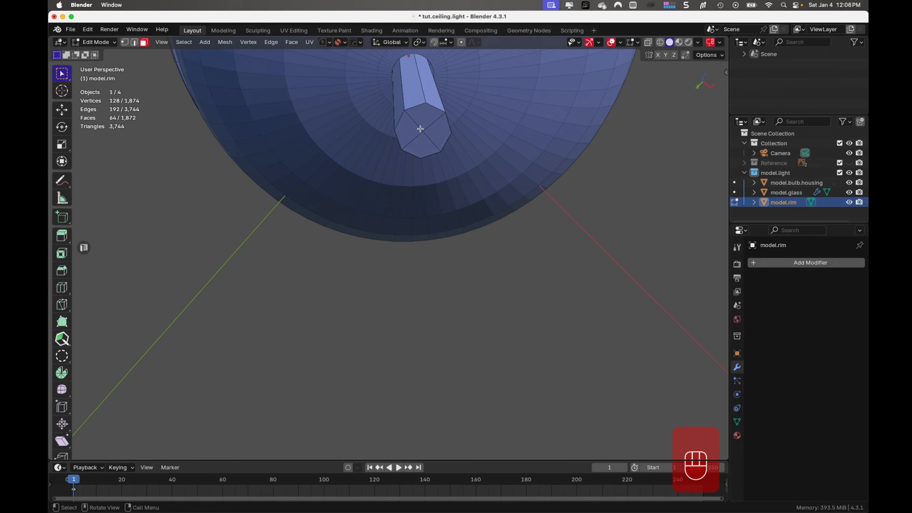
shift+drag(418, 124, 431, 141)
key(KP_1)
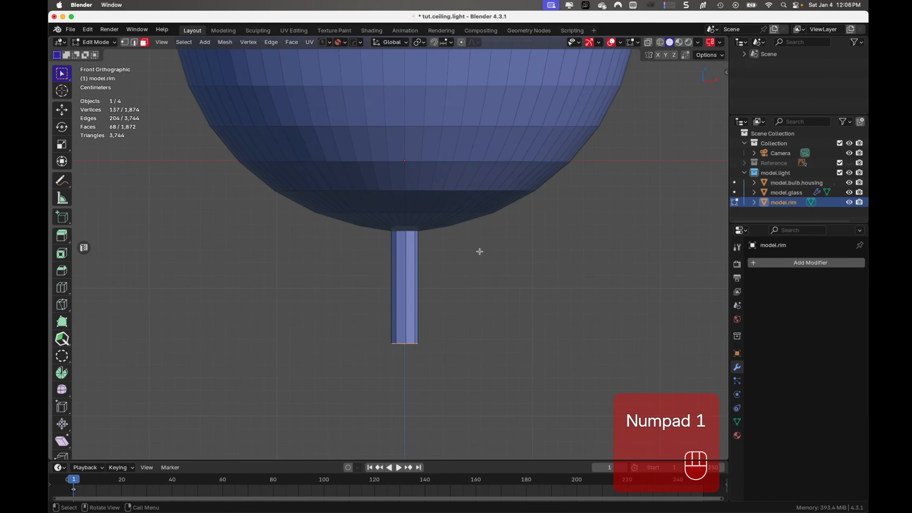
key(g)
key(z)
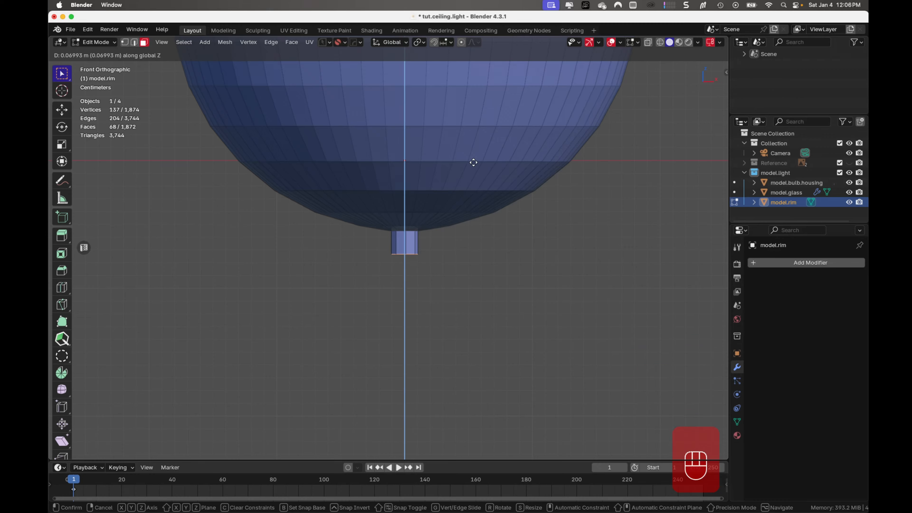
click(473, 162)
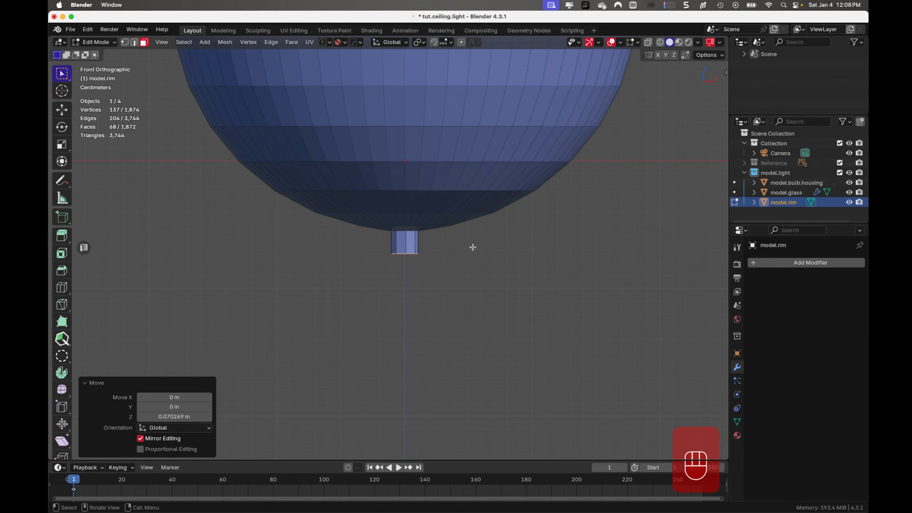
- Isolate model.rim in local view and frame the rod's lower end from the front
key(KP_Divide)
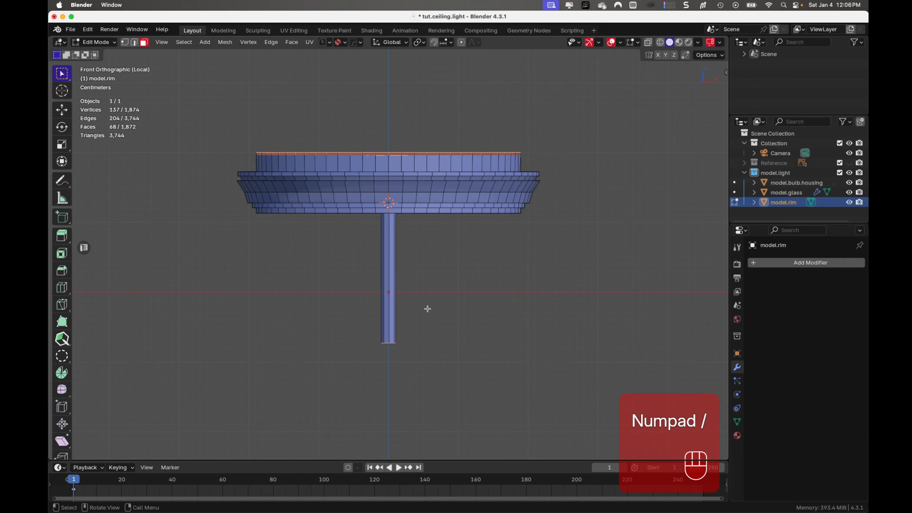
shift+middle_drag(425, 307, 413, 263)
scroll(441, 264, up, 4)
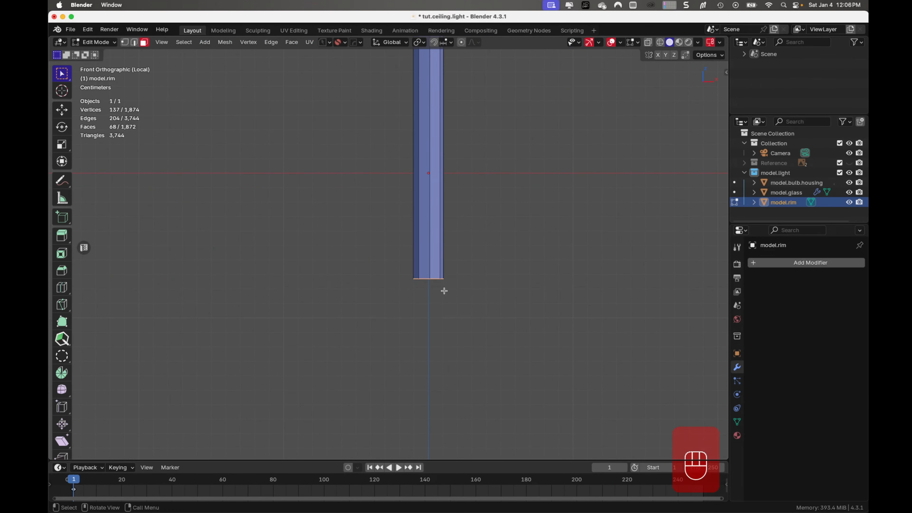
middle_drag(444, 289, 443, 256)
scroll(443, 256, down, 1)
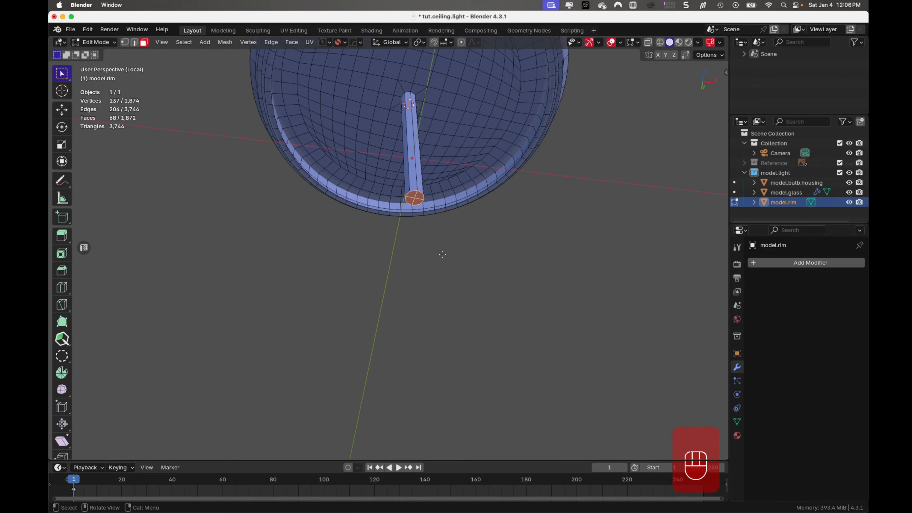
scroll(443, 253, up, 2)
shift+middle_drag(485, 220, 406, 326)
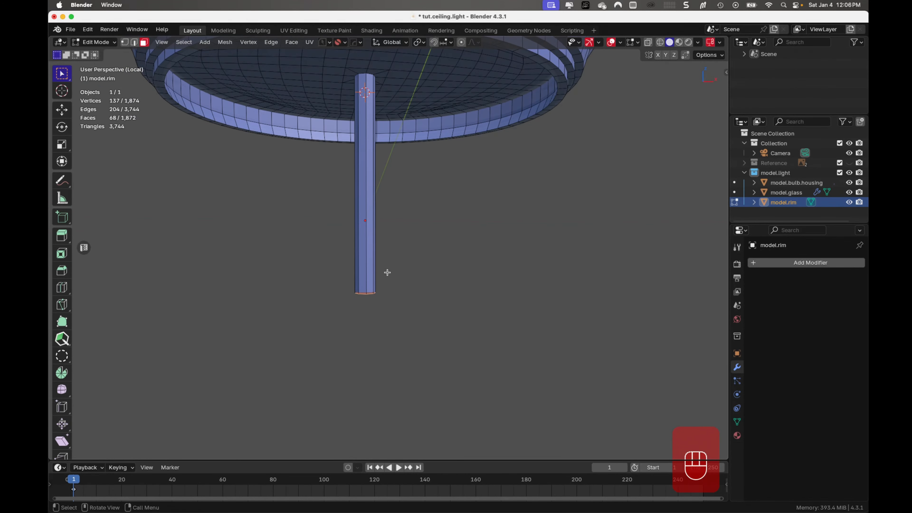
key(KP_1)
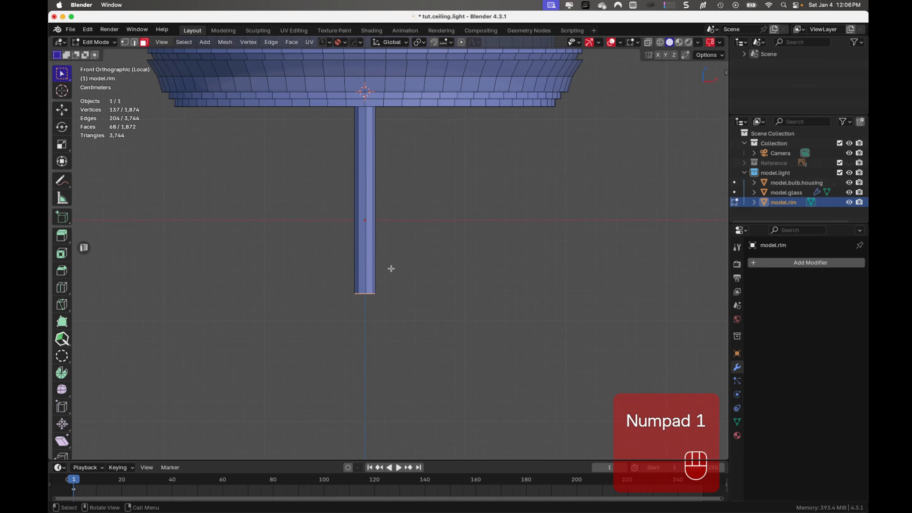
scroll(391, 267, up, 1)
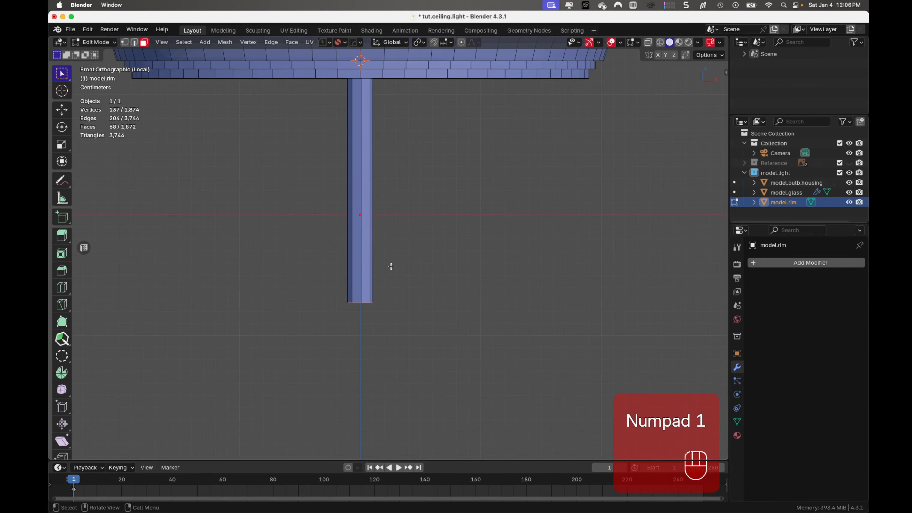
- Add an edge loop around the rod near its lower end and bevel it into a band with a 0.0254 m width
key(ctrl+r)
click(356, 187)
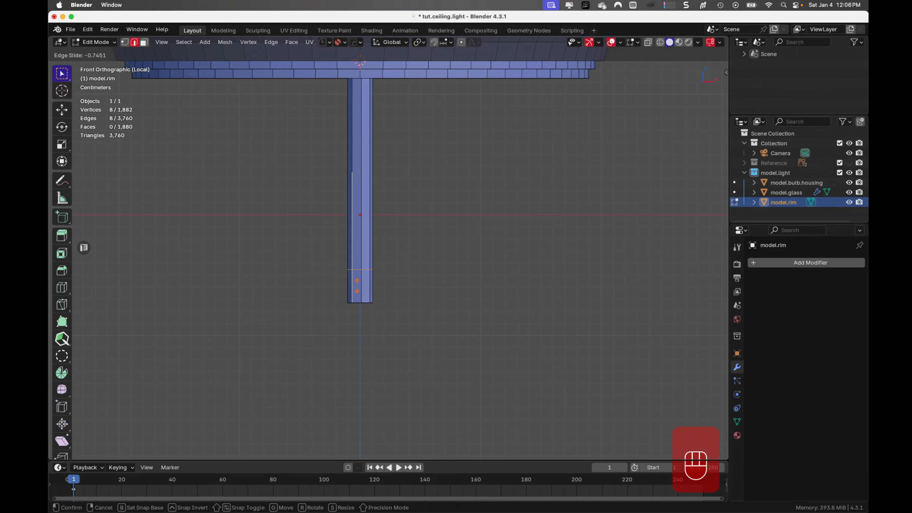
click(356, 285)
click(357, 284)
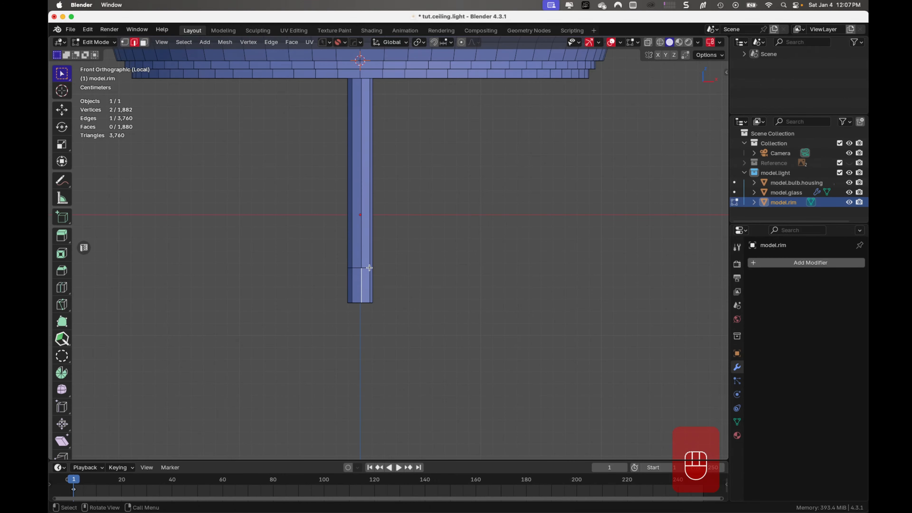
key(super+z)
key(ctrl+b)
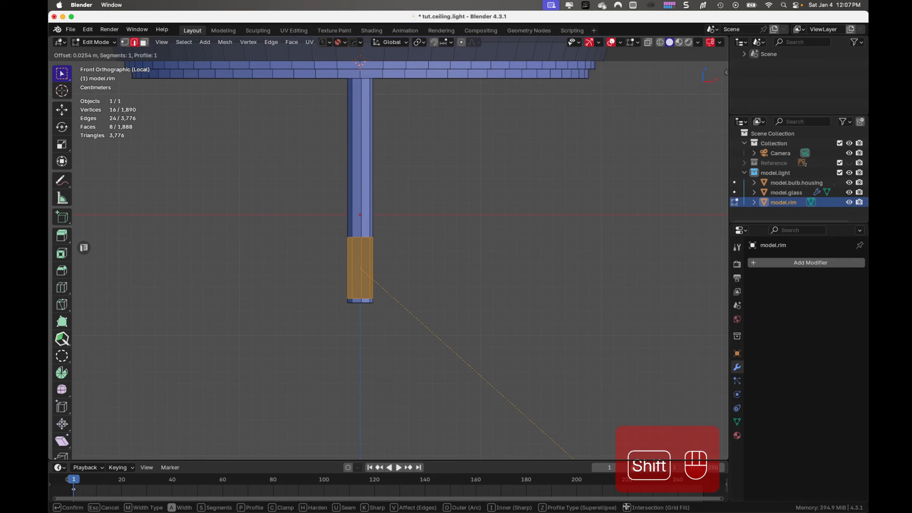
click(573, 458)
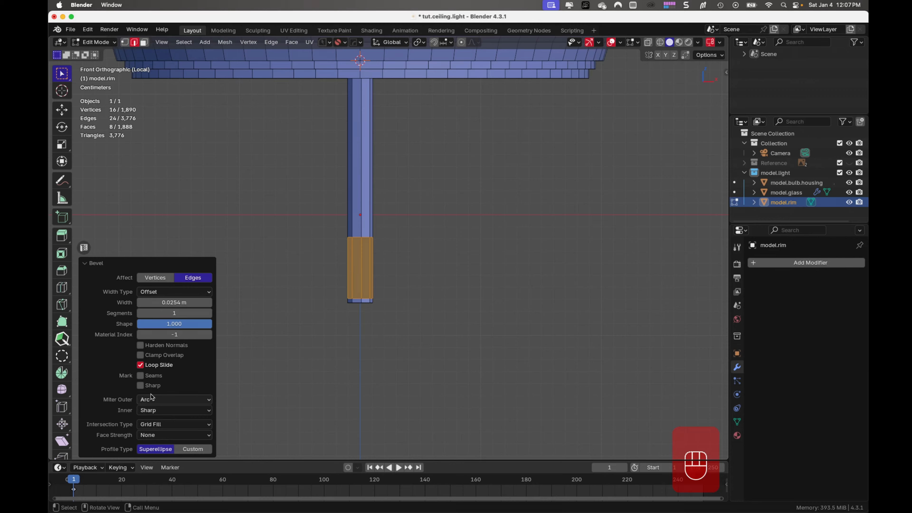
- Convert the selected band of the rod into a thread with MACHIN3tools, using 4 threads and a depth of about 16.39%
right_click(366, 269)
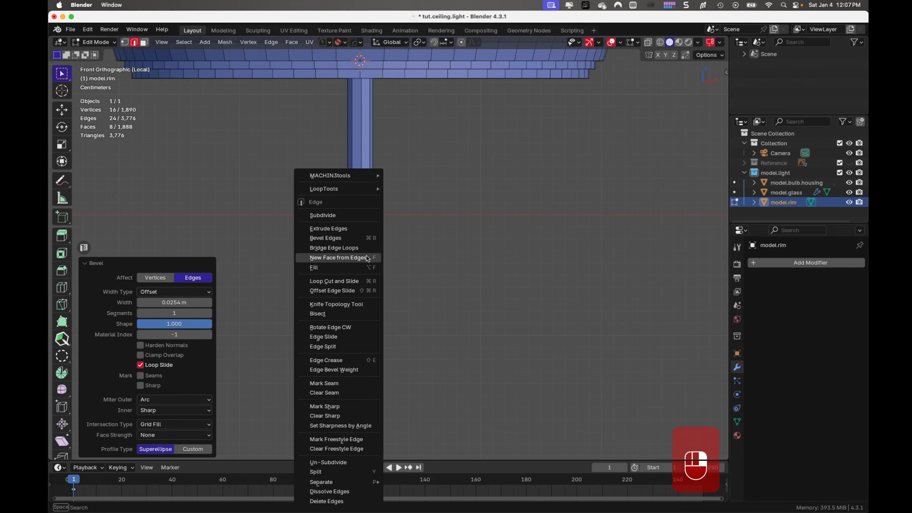
mouse_move(358, 175)
click(426, 176)
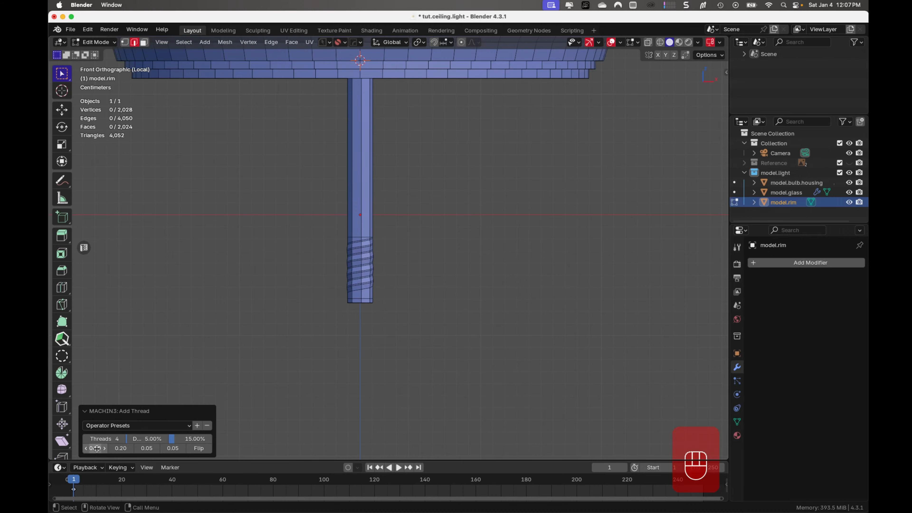
scroll(403, 257, up, 5)
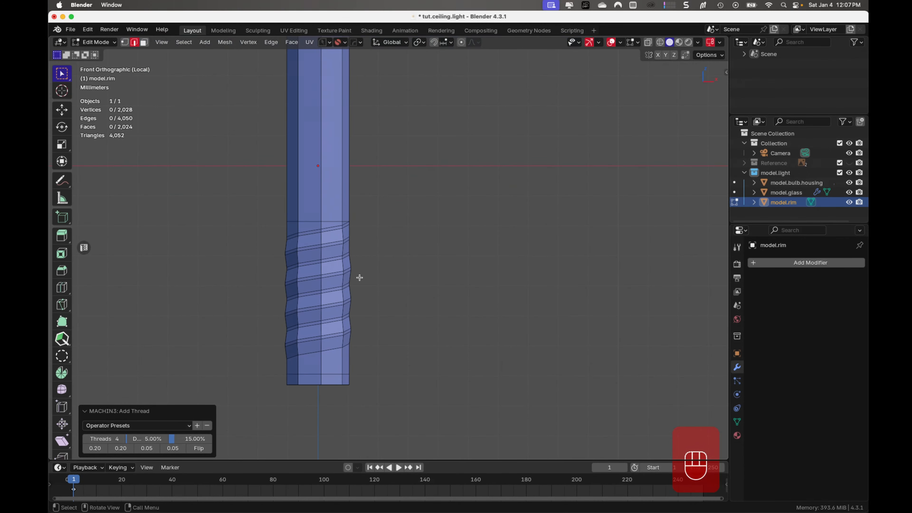
scroll(357, 281, down, 1)
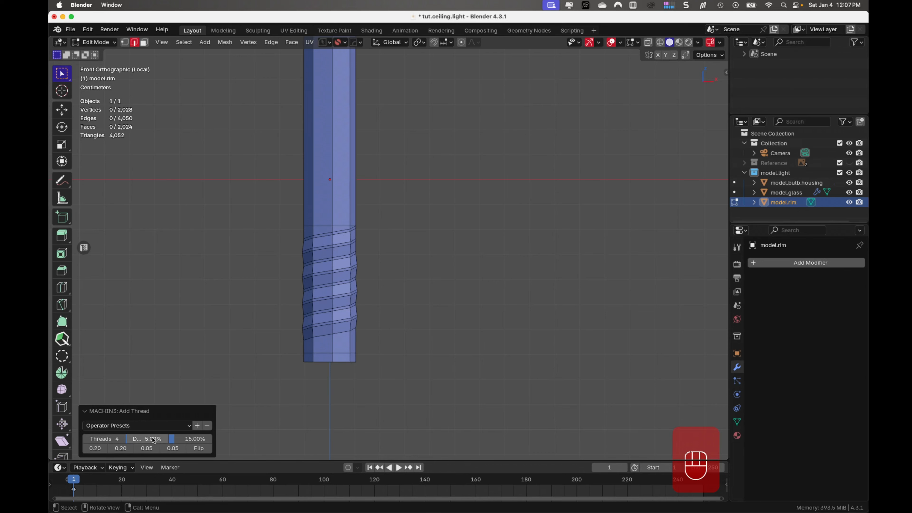
shift+drag(152, 441, 252, 427)
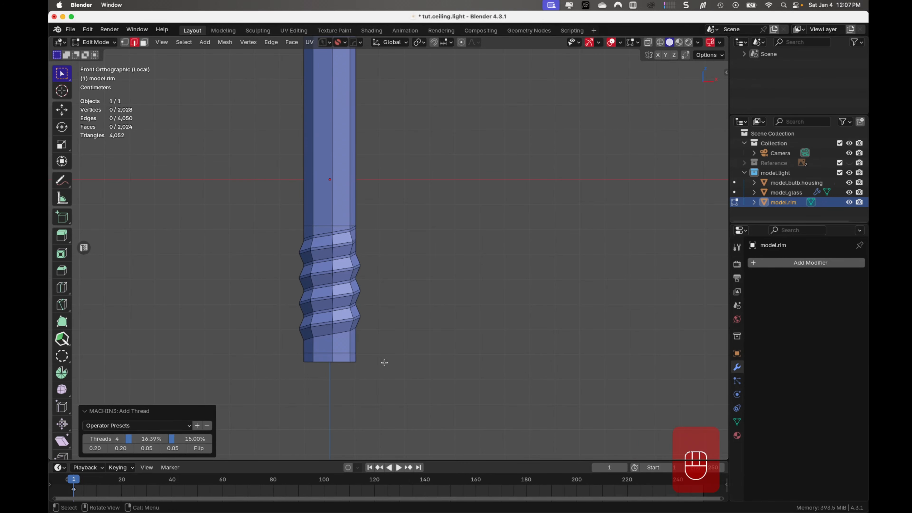
- Finish editing the rim mesh, deselect it, and save the file with the threaded rod
key(Tab)
click(445, 228)
scroll(444, 274, down, 4)
scroll(442, 275, down, 3)
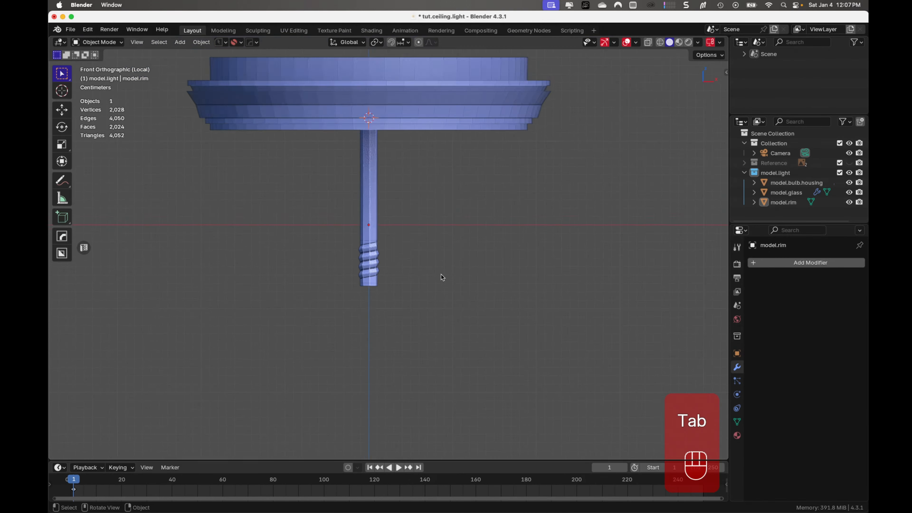
mouse_move(435, 276)
middle_down()
mouse_move(450, 225)
mouse_move(447, 268)
middle_up()
key(super+s)
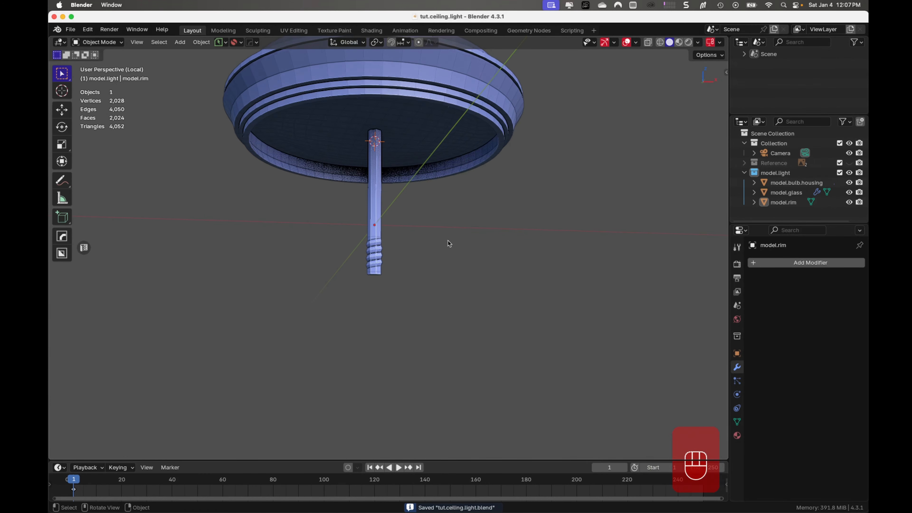
- Examine the rod's thread profile up close in front view, save the file again, and review the whole rim and rod
middle_drag(424, 256, 421, 275)
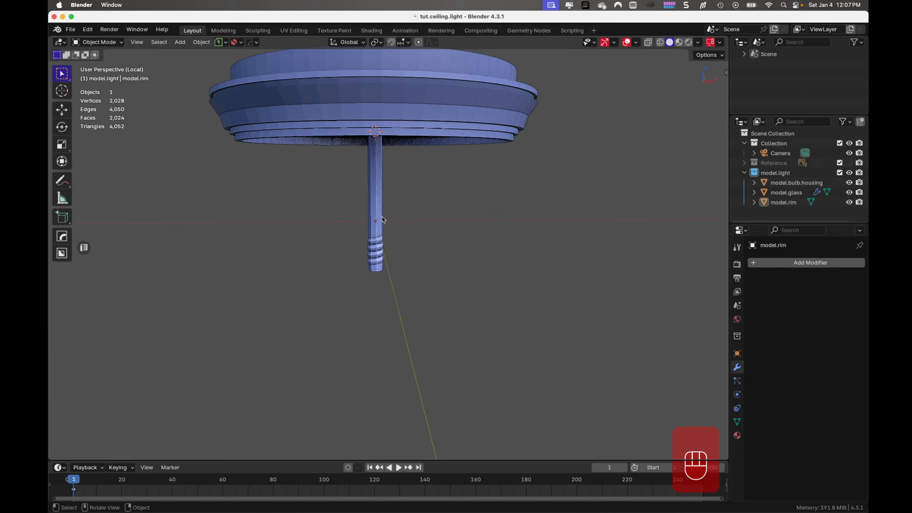
key(KP_1)
scroll(372, 251, up, 8)
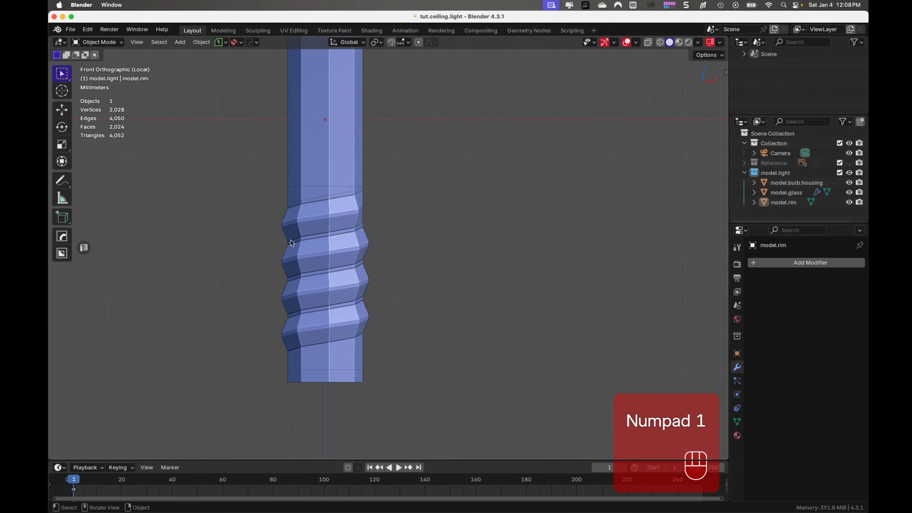
scroll(294, 240, up, 4)
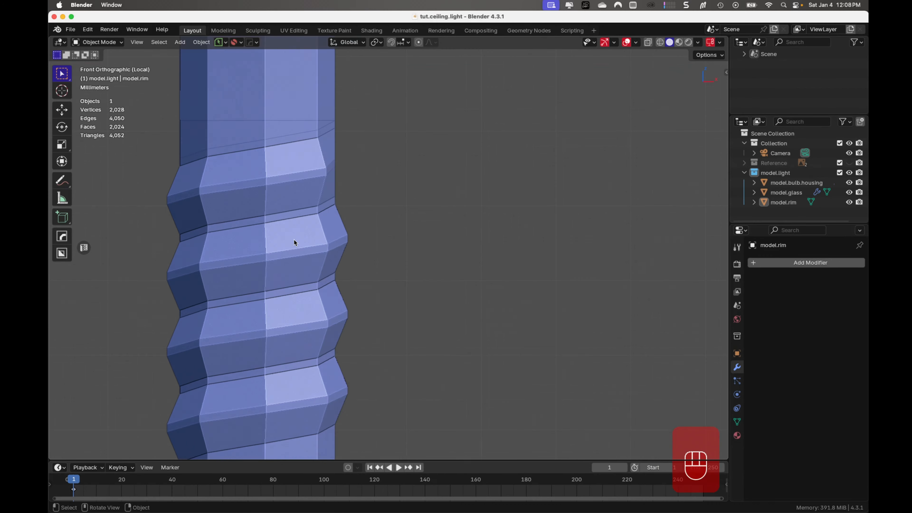
shift+middle_drag(281, 280, 353, 225)
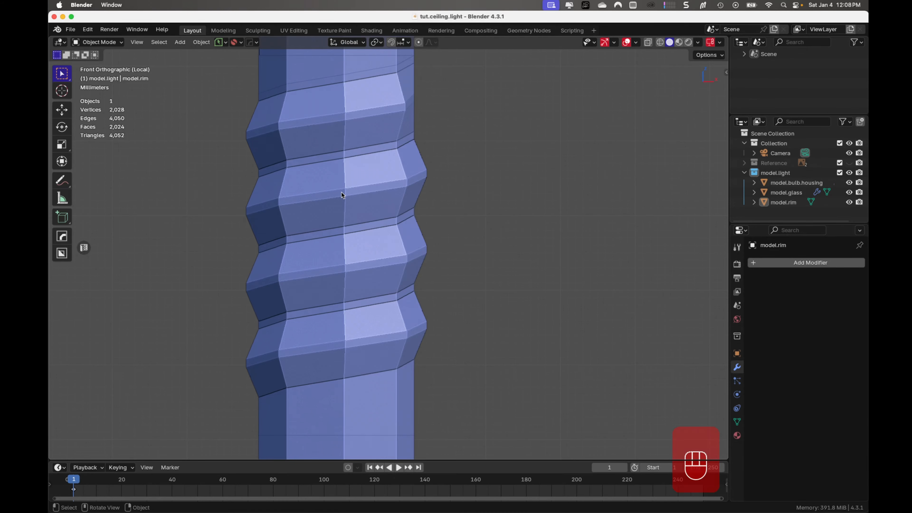
scroll(342, 192, down, 2)
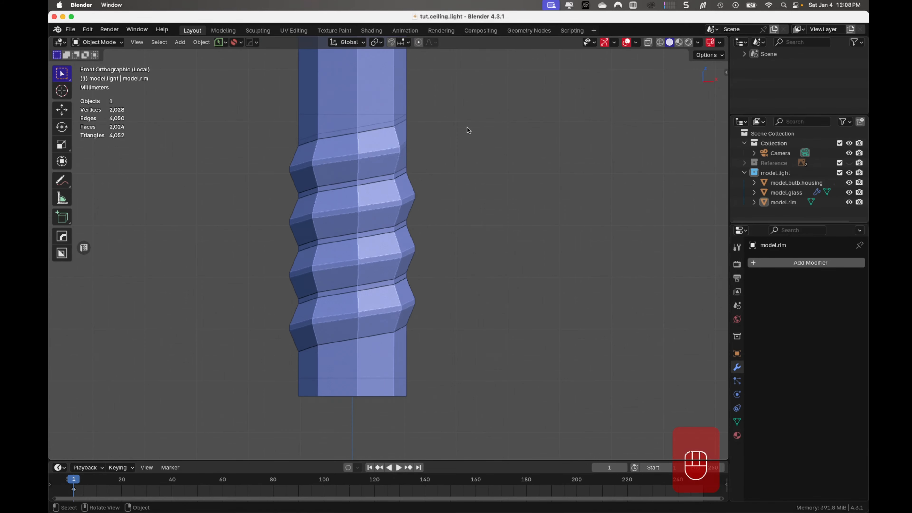
key(super+s)
shift+middle_drag(489, 148, 496, 181)
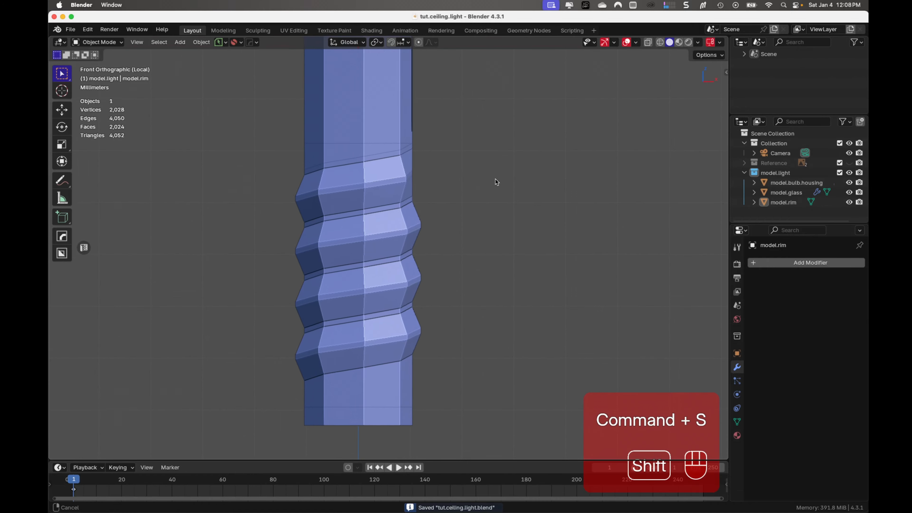
scroll(494, 181, down, 3)
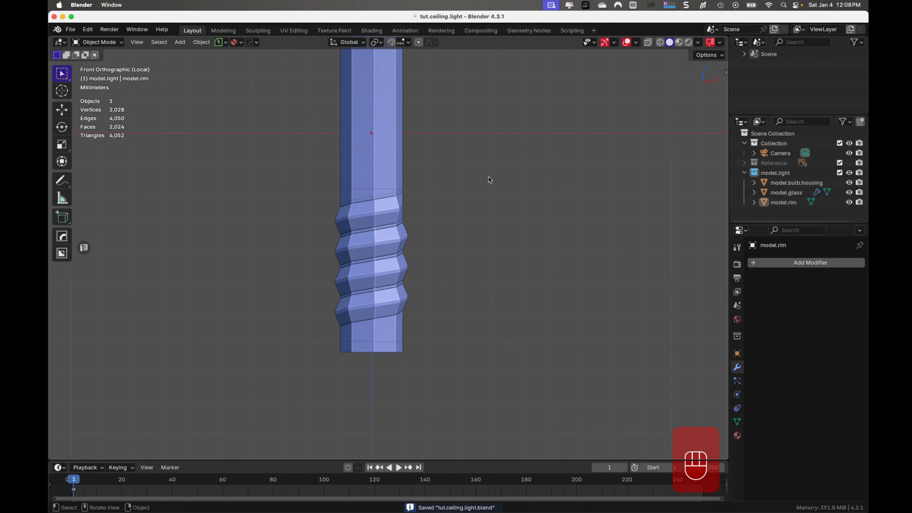
scroll(467, 157, down, 5)
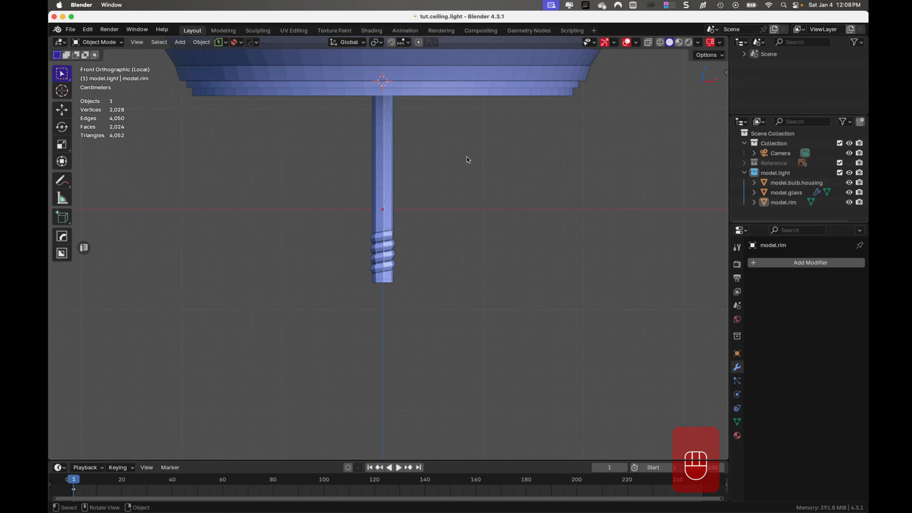
scroll(467, 157, down, 3)
scroll(467, 157, up, 3)
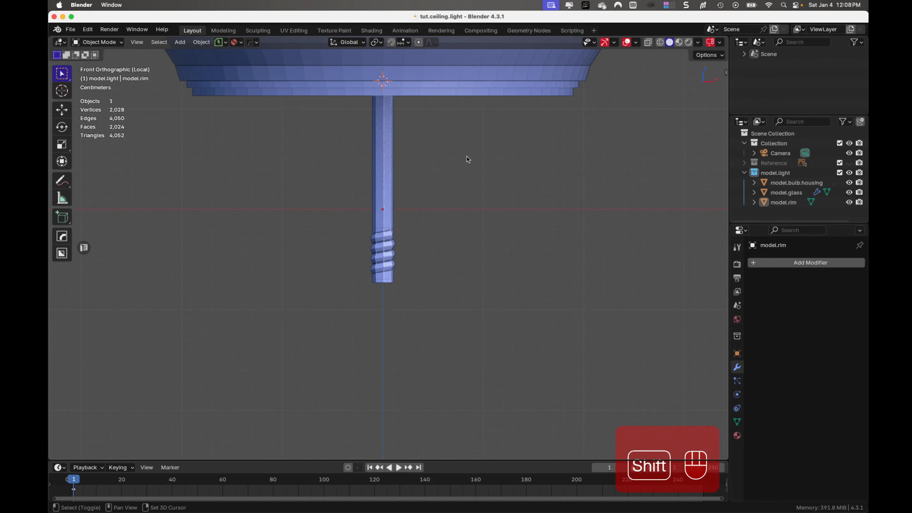
shift+middle_drag(467, 160, 484, 231)
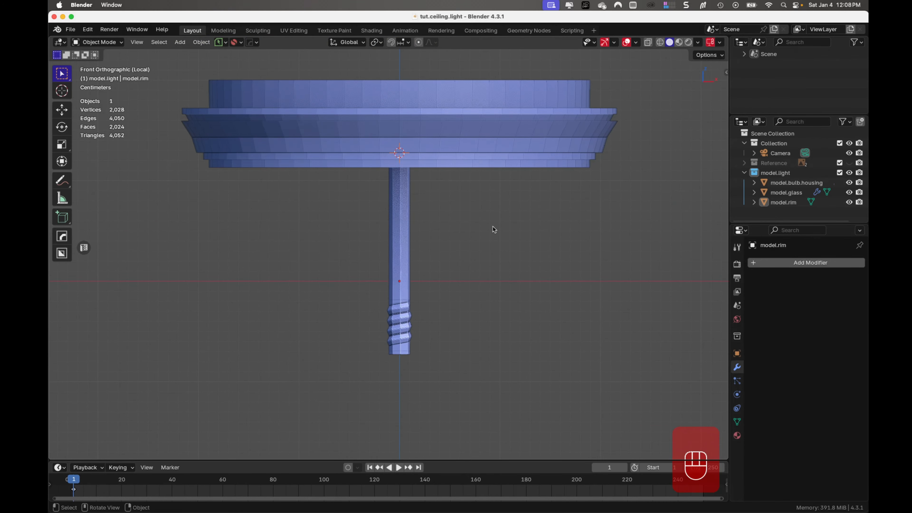
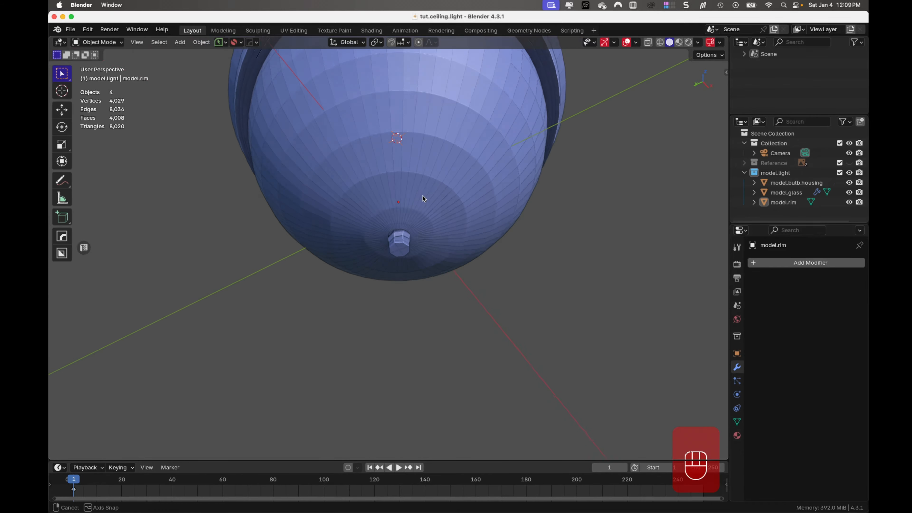
- Examine the threaded lower end of the rod from below and save the file
scroll(420, 199, up, 3)
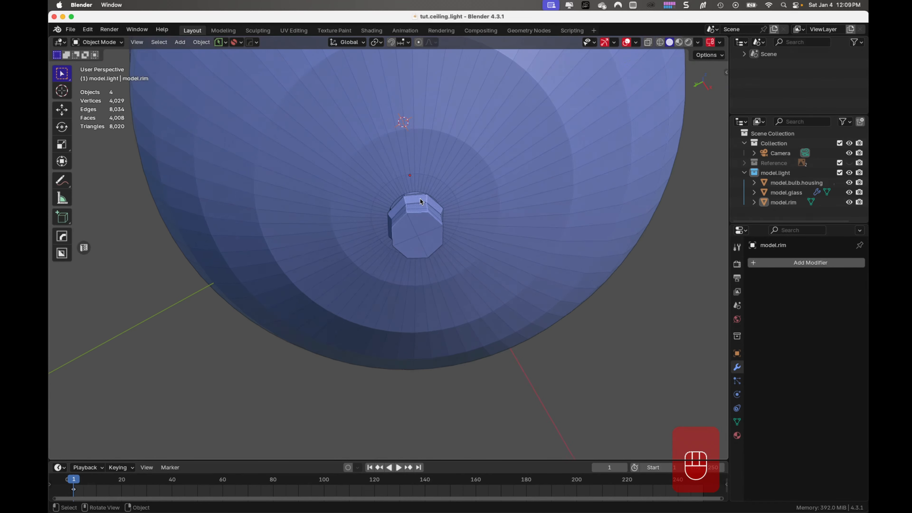
scroll(420, 200, up, 2)
middle_drag(433, 199, 433, 232)
key(super+s)
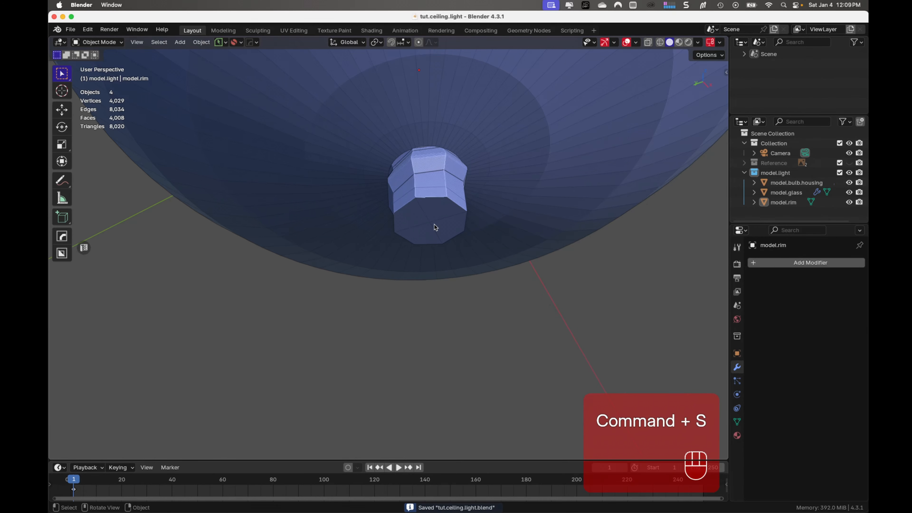
scroll(435, 223, down, 1)
scroll(434, 223, down, 1)
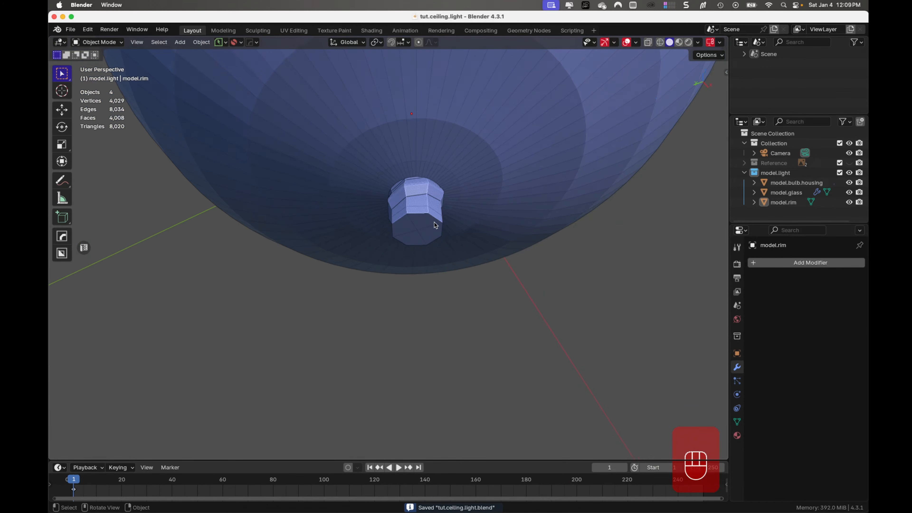
scroll(435, 221, up, 2)
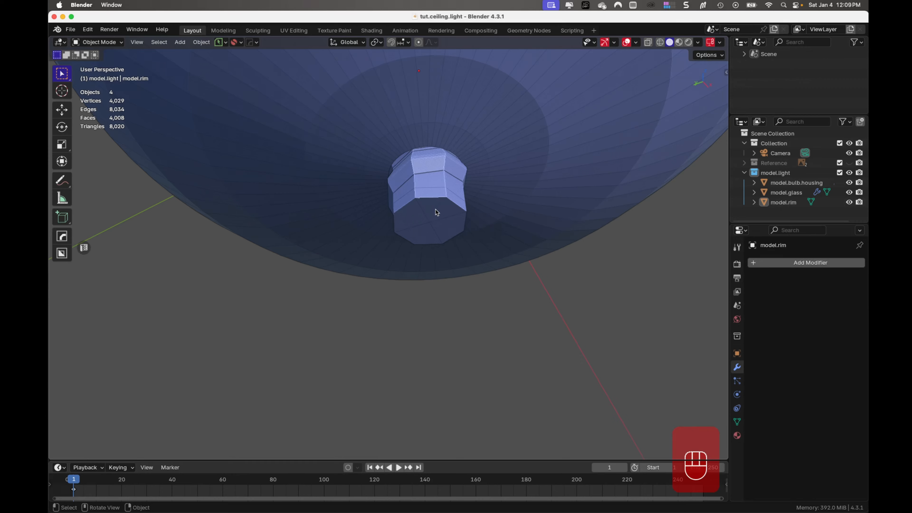
- Snap the 3D cursor to the centre of the rod's bottom end faces, then leave Edit Mode and deselect the rim
click(437, 212)
key(Tab)
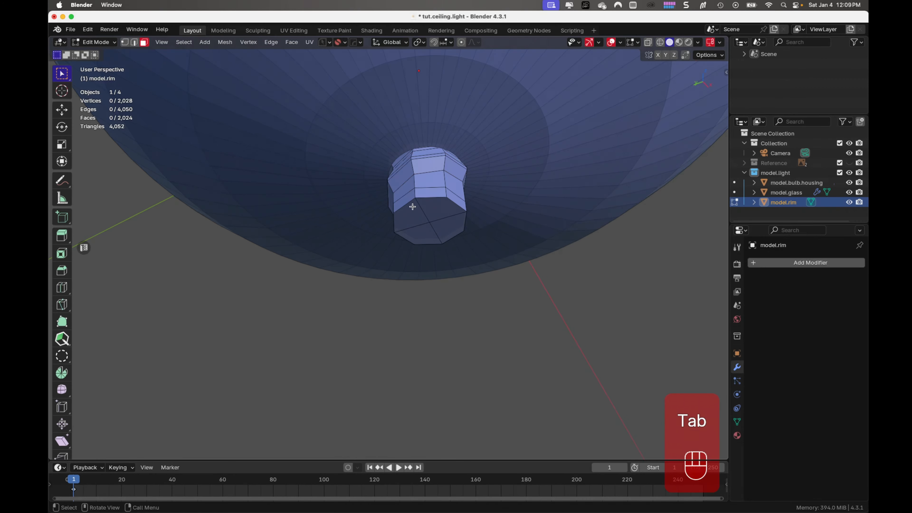
click(438, 236)
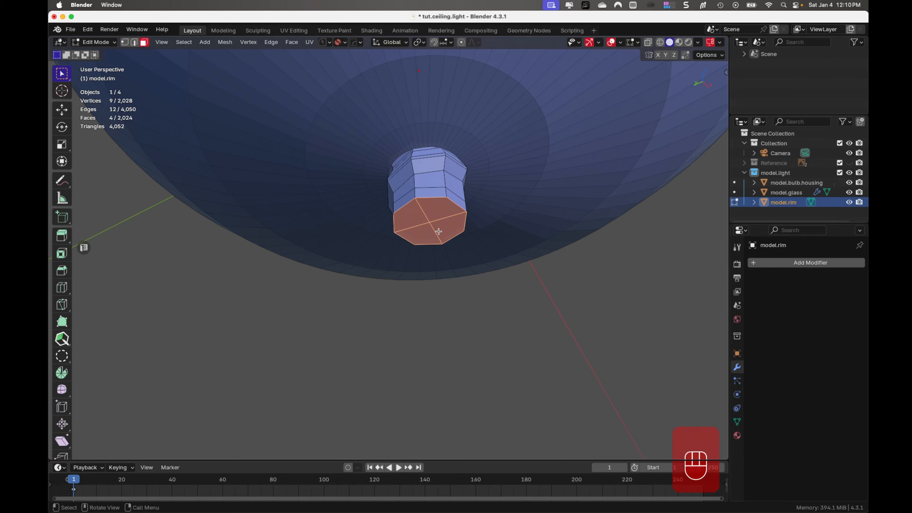
key(shift+s)
click(443, 293)
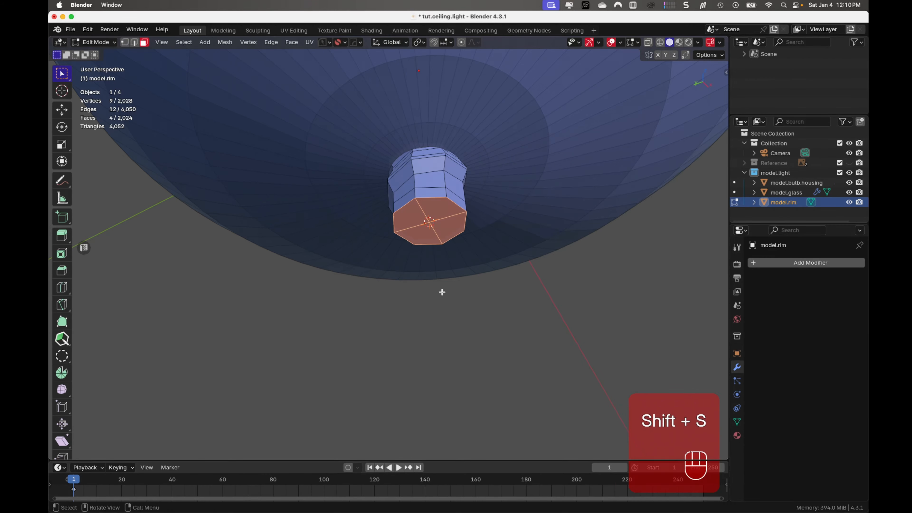
key(Tab)
click(603, 273)
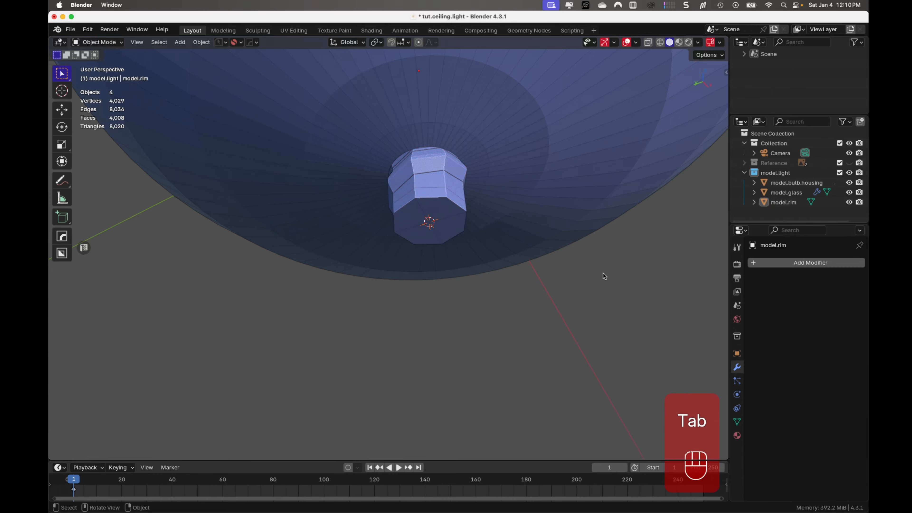
- Inspect the raised wall at the top of the rim, toggling the visibility of model.glass to compare the parts
middle_drag(539, 230, 483, 258)
scroll(483, 257, down, 5)
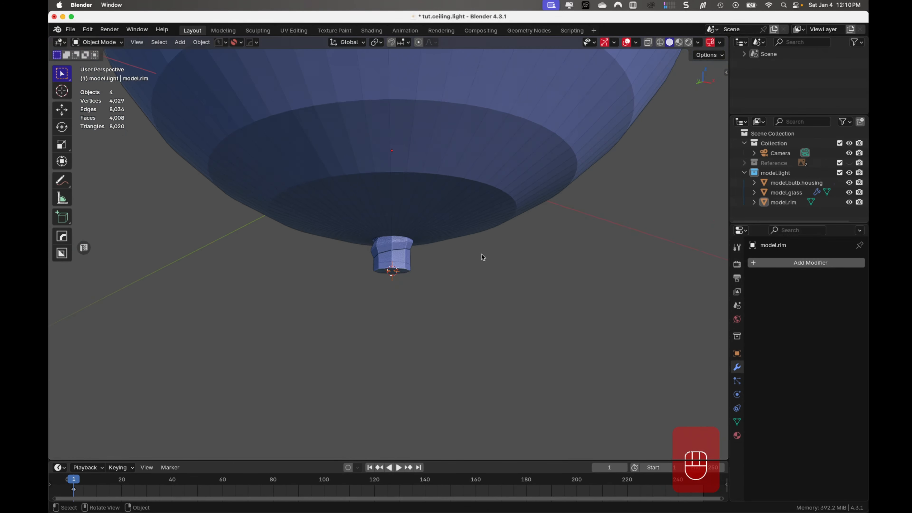
scroll(474, 246, down, 6)
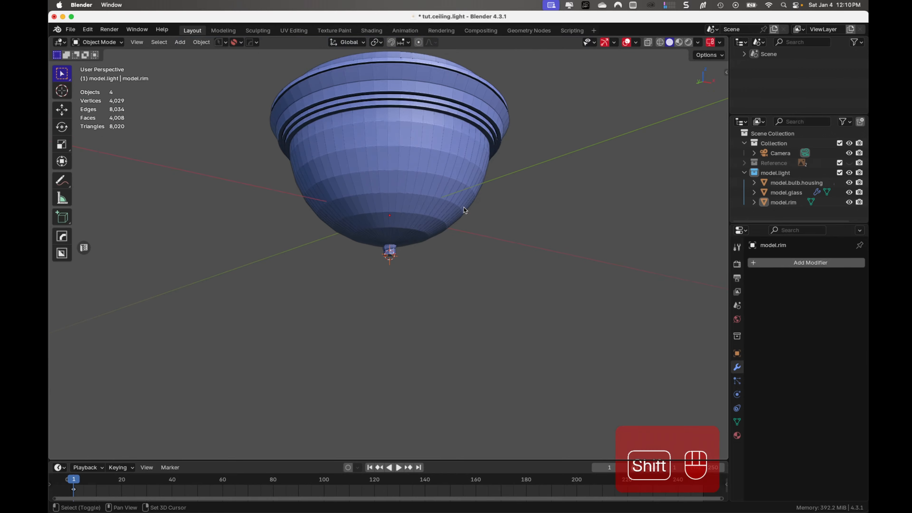
shift+middle_drag(464, 207, 467, 296)
scroll(451, 264, up, 2)
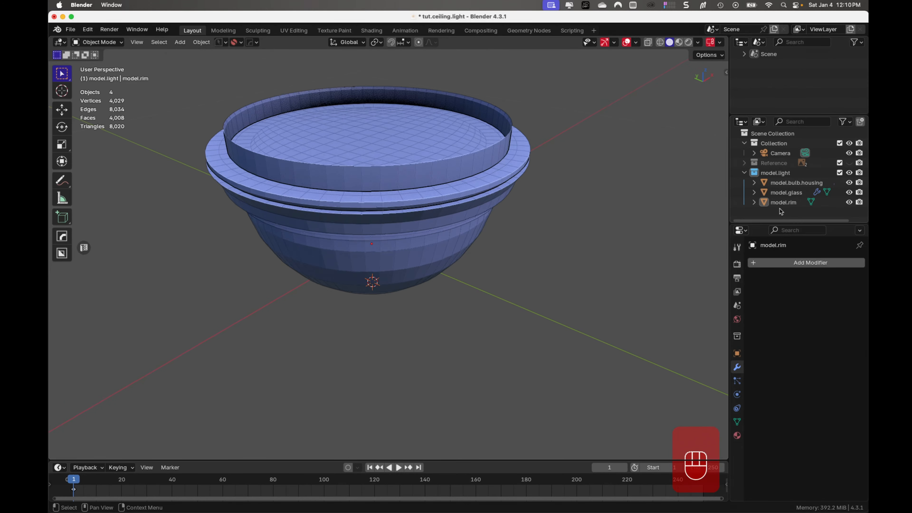
click(850, 192)
click(849, 193)
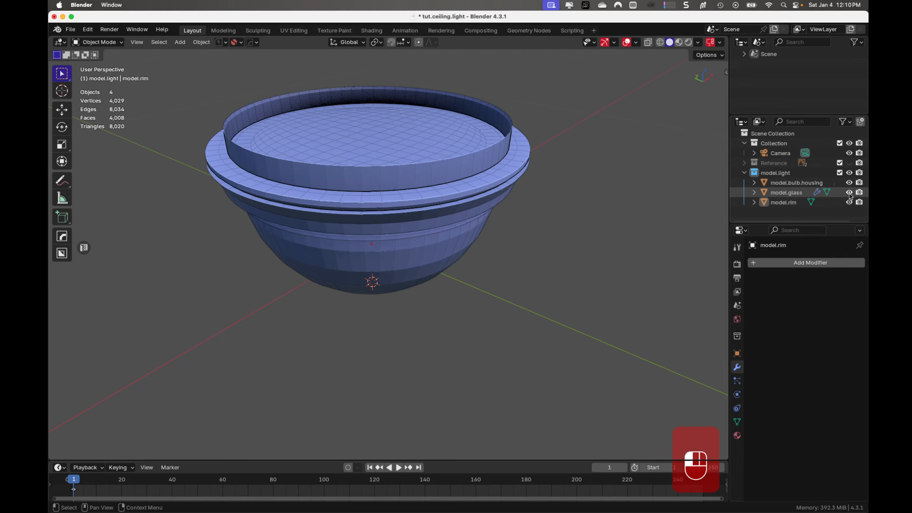
click(849, 193)
click(849, 193)
click(849, 193)
click(849, 193)
- Select model.rim and open its mesh for editing with the raised top wall in view
click(493, 146)
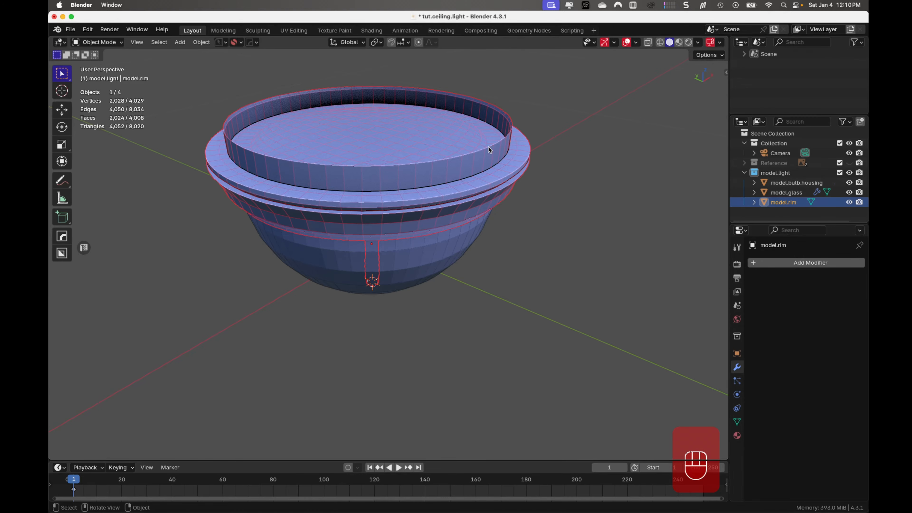
middle_drag(460, 166, 491, 178)
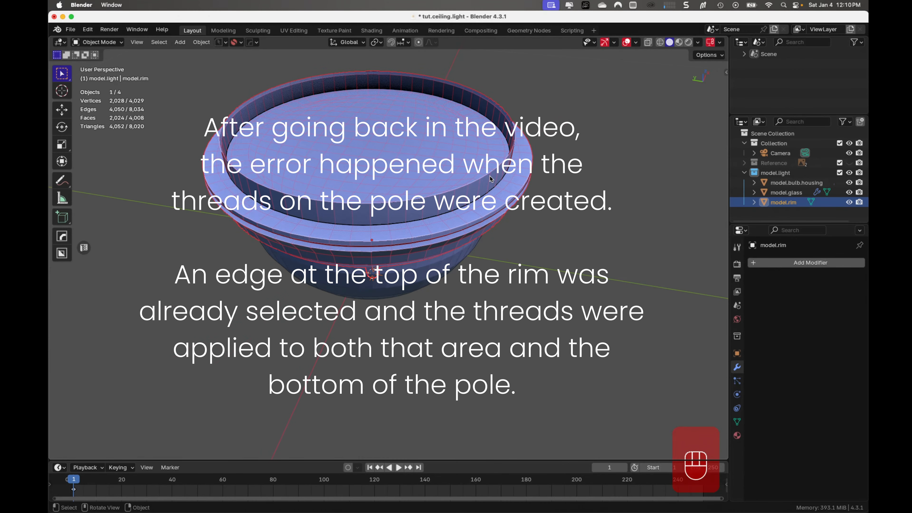
key(Tab)
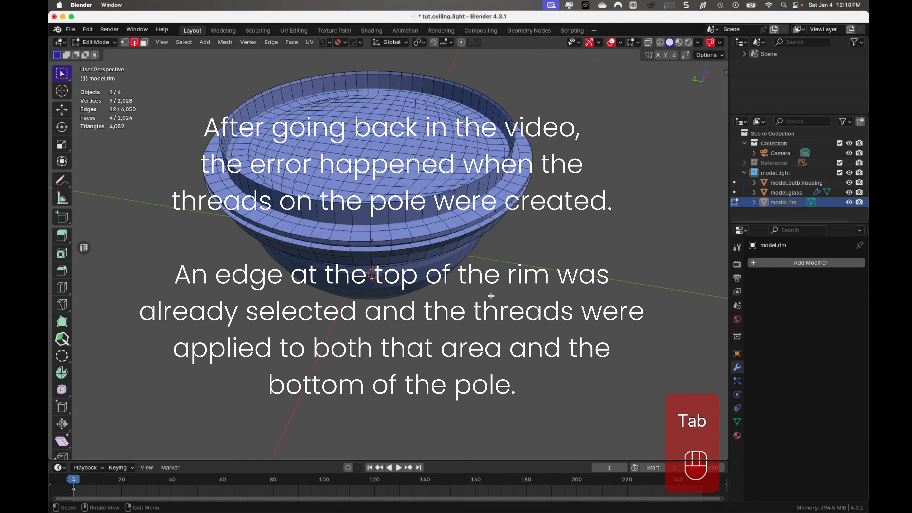
- Try deleting the edges of the loop around the rim's top, then undo the deletion
alt+click(450, 190)
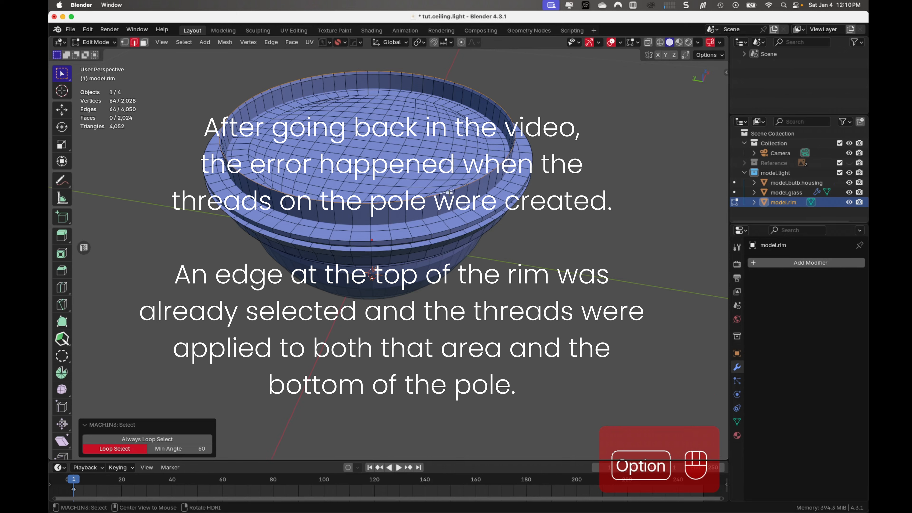
middle_drag(476, 235, 471, 219)
key(x)
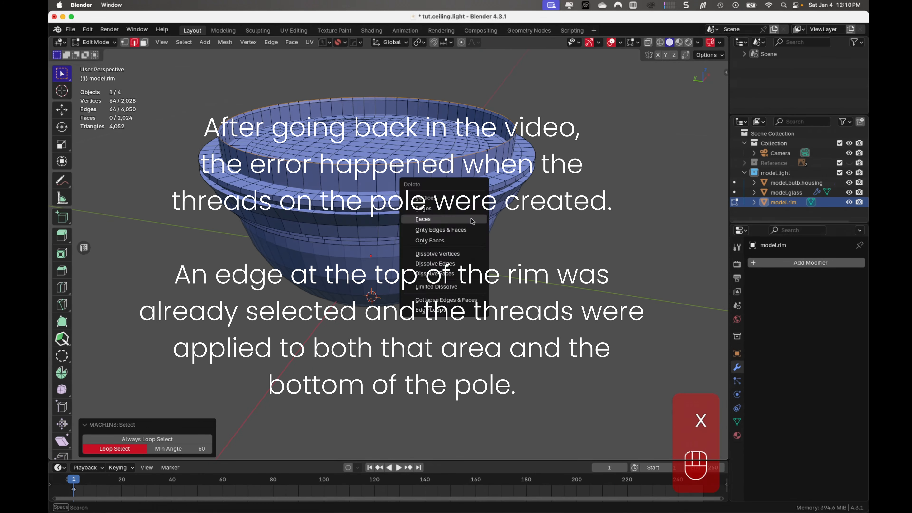
click(469, 210)
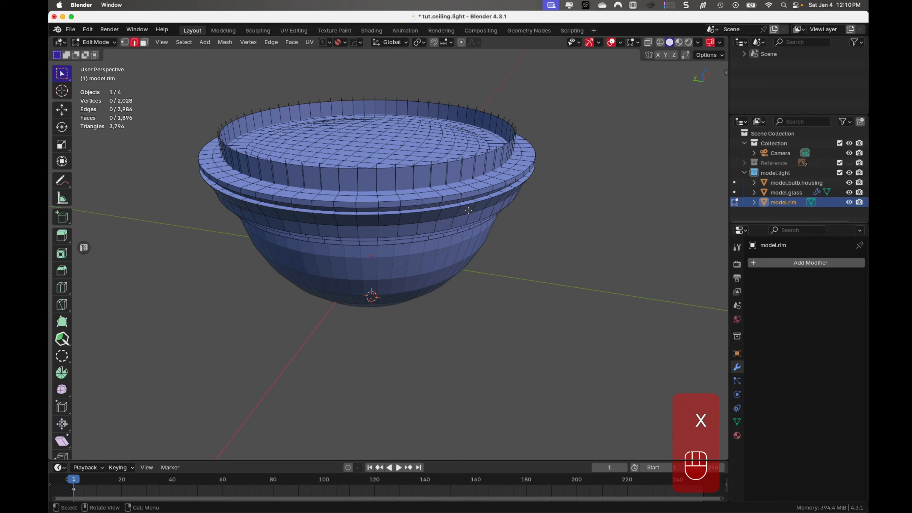
key(super+z)
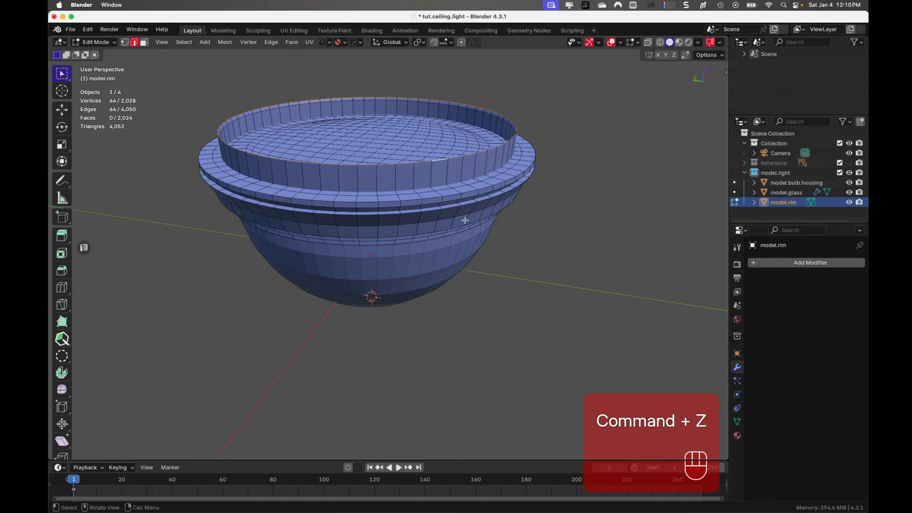
- Try moving the rim's top edge loop down along the Z axis and check the shape around the wall
key(g)
key(z)
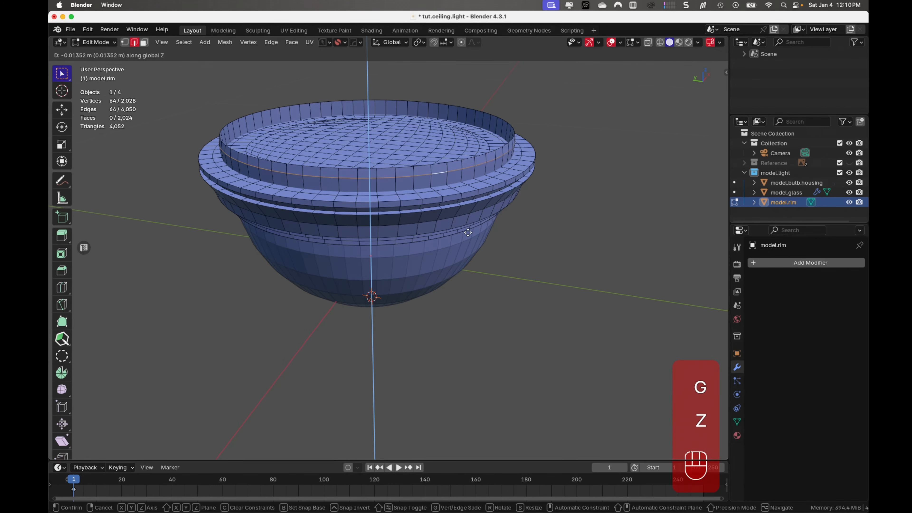
click(467, 229)
scroll(468, 225, up, 3)
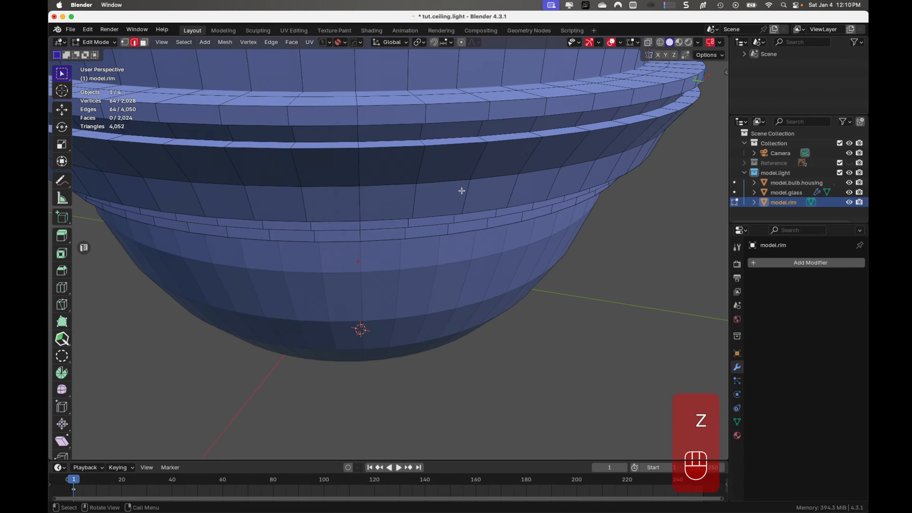
middle_drag(461, 190, 466, 242)
scroll(465, 242, down, 2)
scroll(514, 238, down, 3)
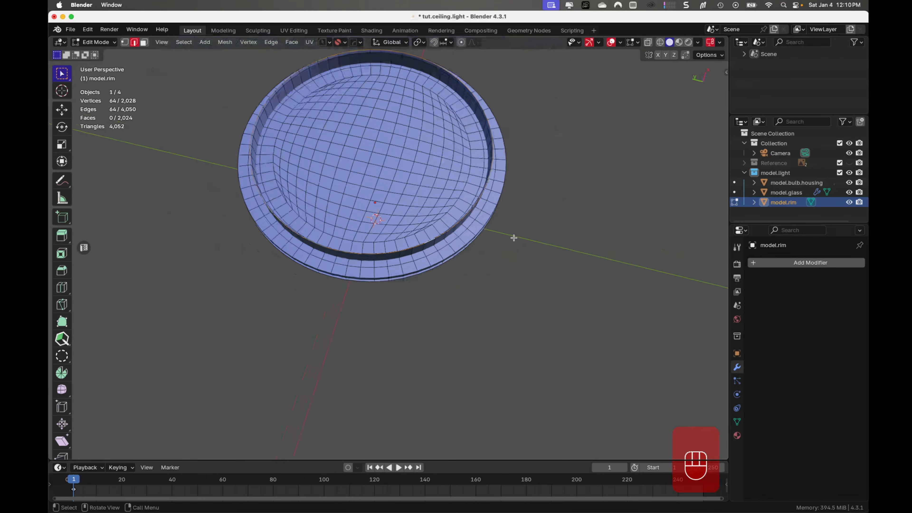
middle_drag(469, 184, 467, 177)
- Select the full ring of outer faces on the raised wall at the rim's top and delete those faces
key(Tab)
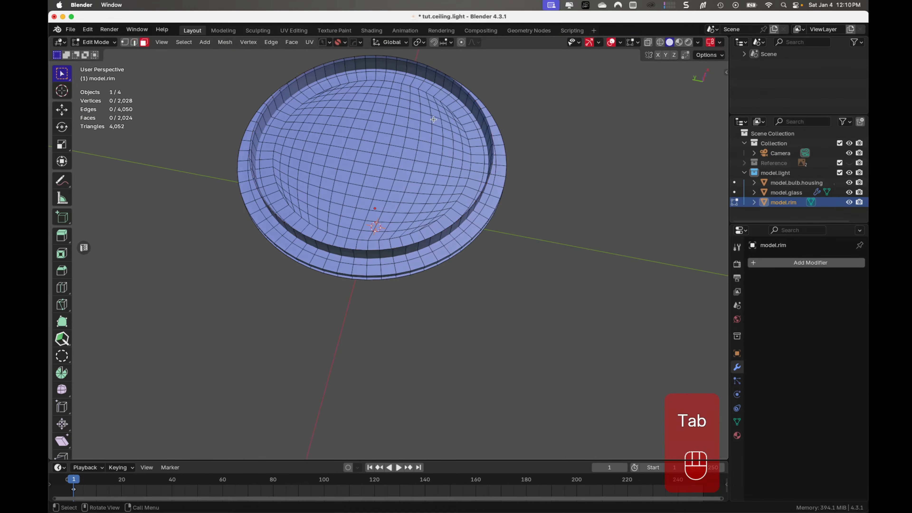
scroll(434, 109, up, 4)
middle_drag(434, 207, 341, 212)
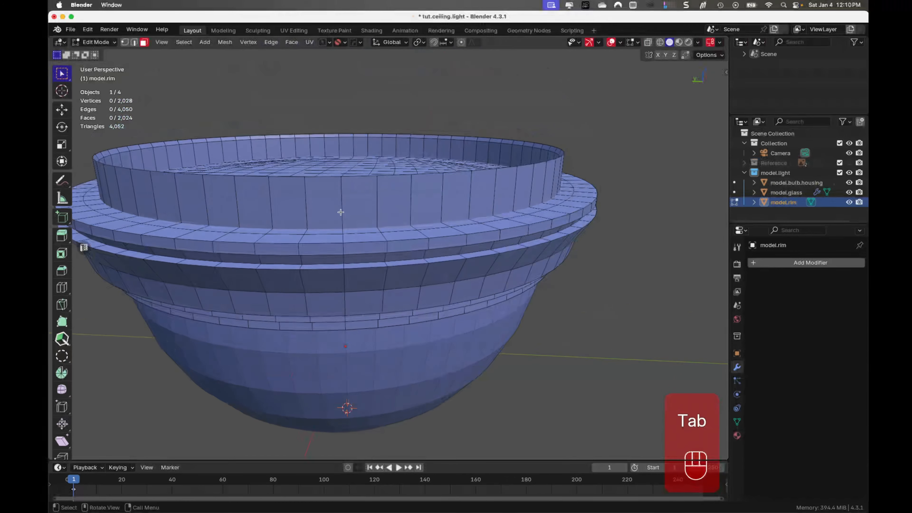
drag(243, 202, 448, 191)
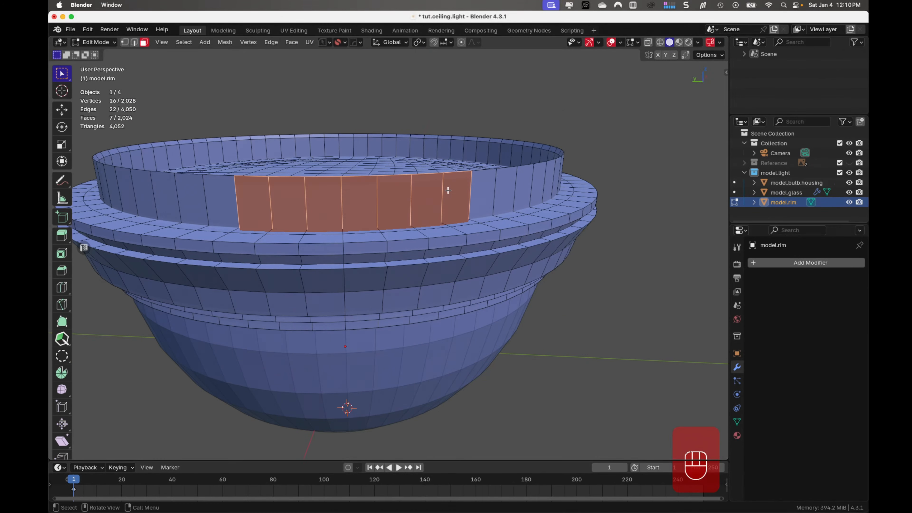
shift+click(486, 196)
middle_drag(553, 225, 413, 223)
shift+middle_drag(626, 287, 676, 354)
scroll(546, 250, down, 5)
ctrl+shift+click(509, 243)
ctrl+shift+click(616, 300)
ctrl+shift+click(628, 332)
ctrl+shift+click(485, 349)
key(x)
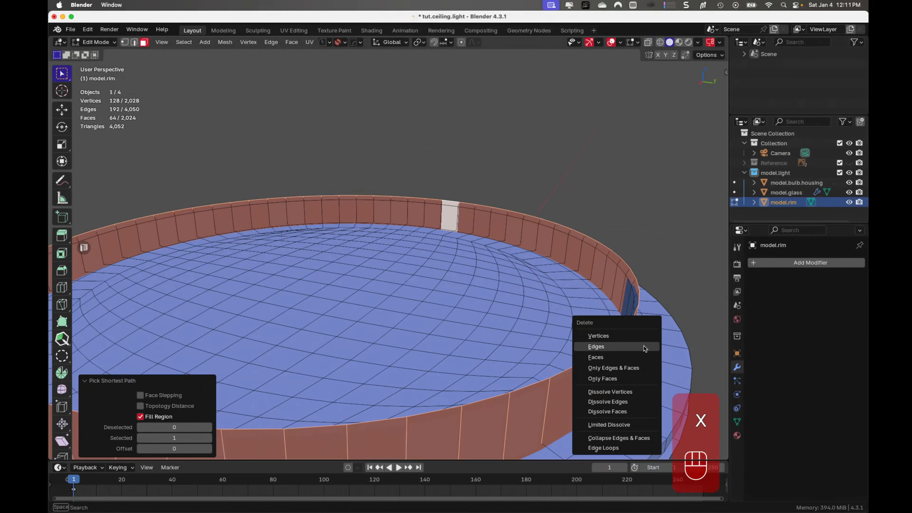
click(643, 358)
- Select the remaining two rings of faces forming the raised wall at the rim's top and delete those faces
middle_drag(622, 325, 566, 359)
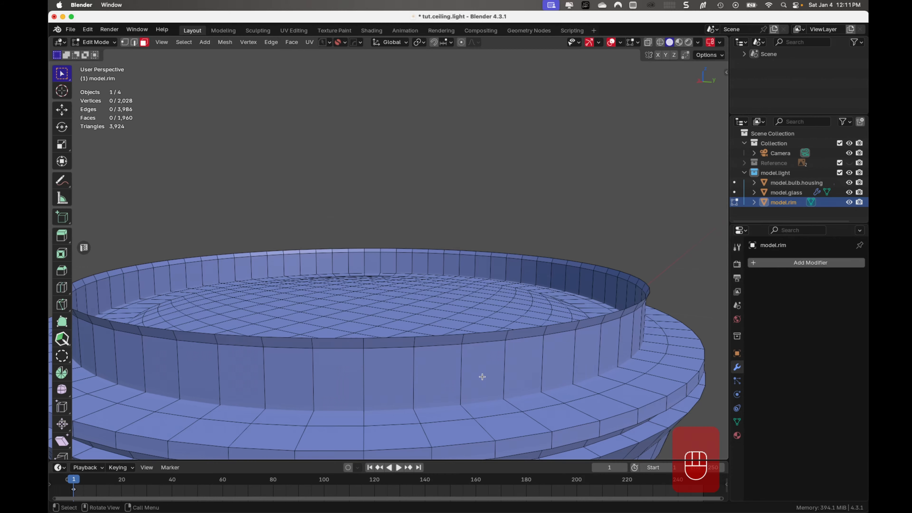
drag(459, 383, 513, 340)
middle_drag(544, 354, 596, 375)
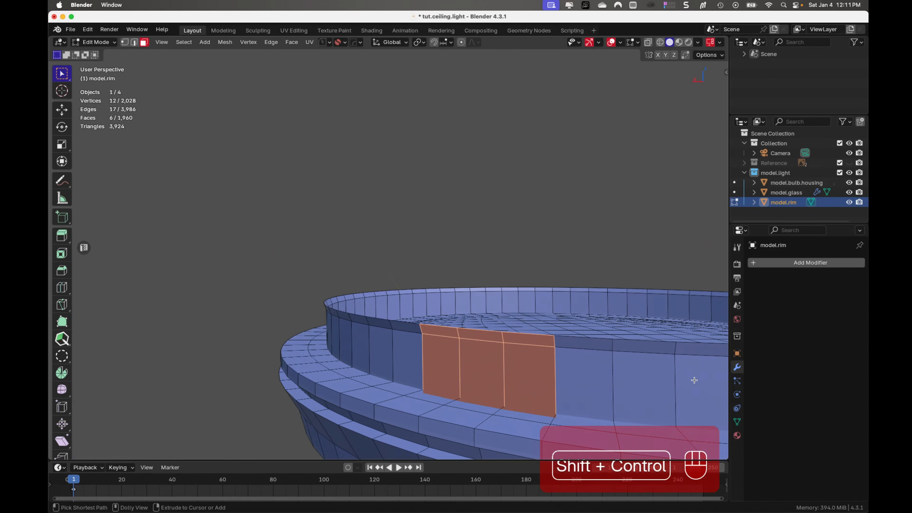
shift+click(695, 381)
ctrl+shift+click(593, 378)
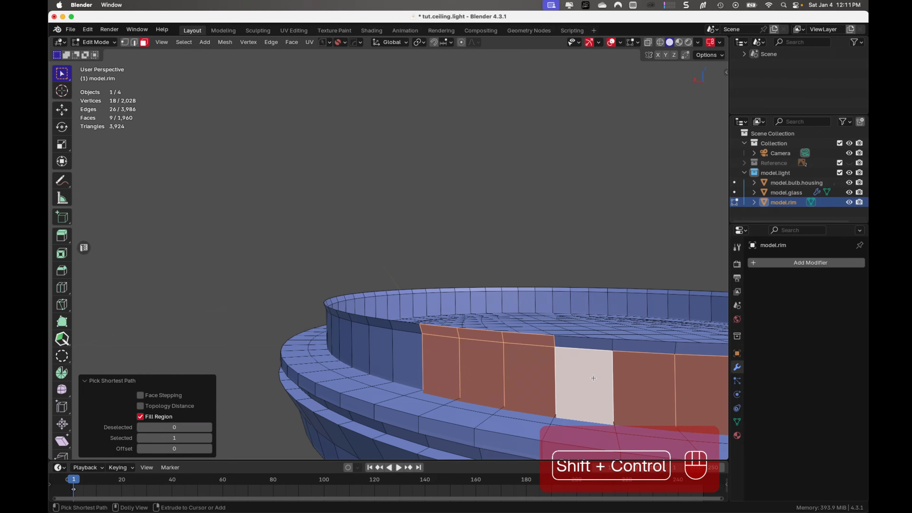
ctrl+shift+click(596, 345)
ctrl+shift+click(698, 348)
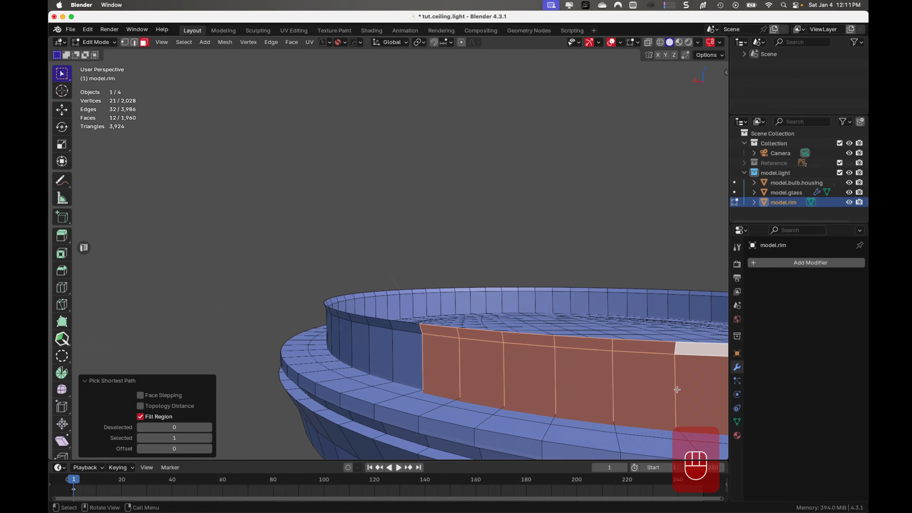
shift+middle_drag(698, 348, 372, 353)
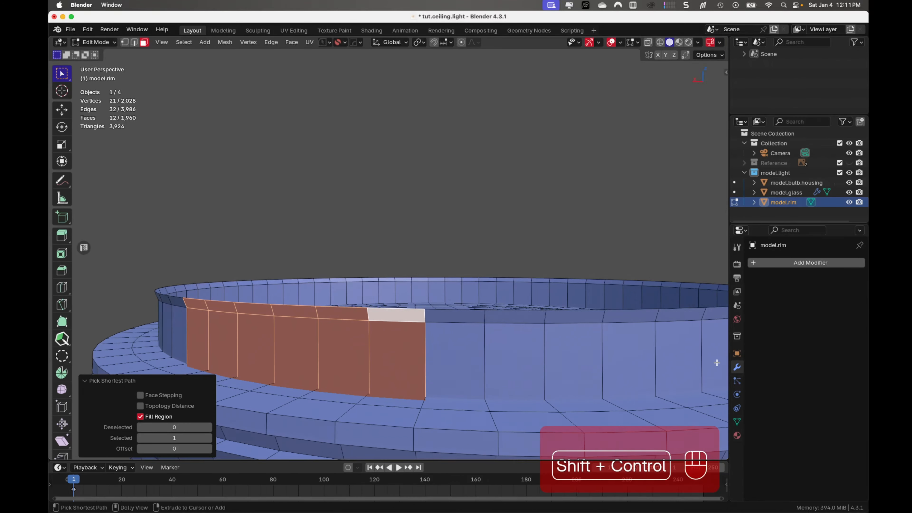
ctrl+shift+click(718, 360)
middle_drag(698, 364, 354, 277)
scroll(393, 282, down, 5)
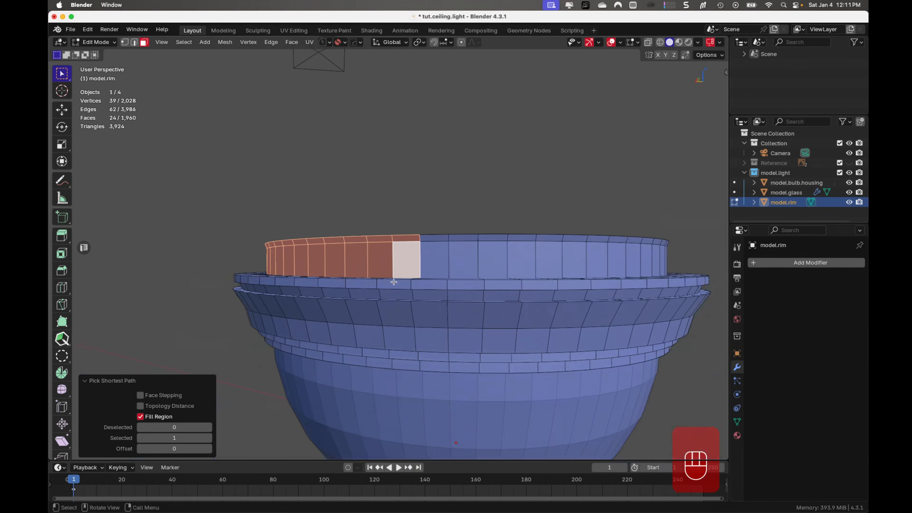
ctrl+shift+click(658, 266)
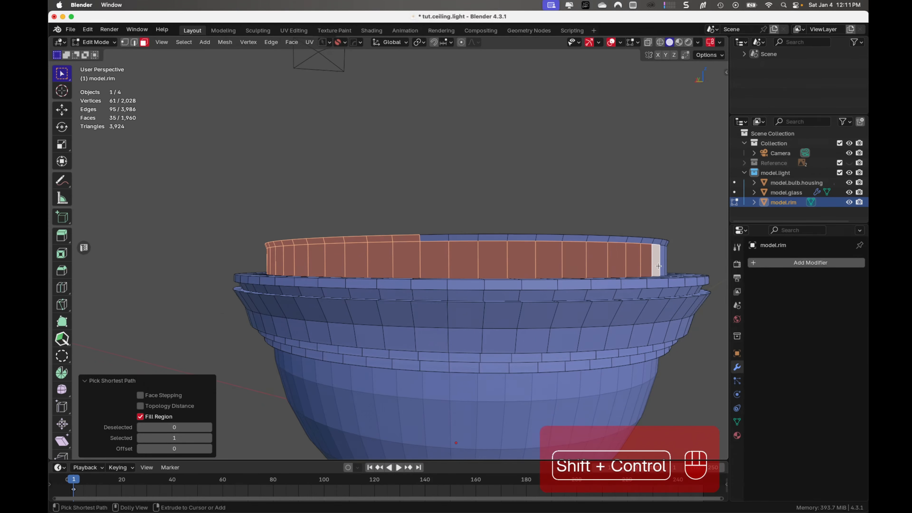
ctrl+shift+click(656, 243)
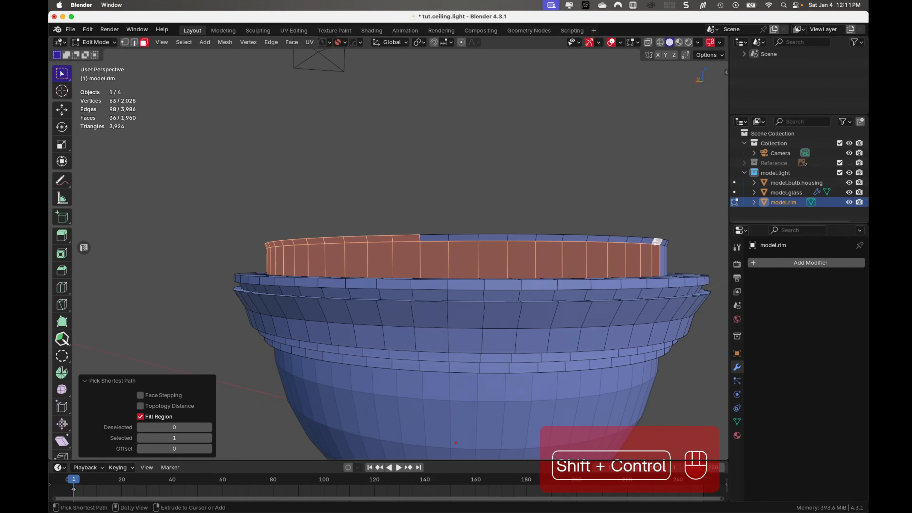
ctrl+shift+click(434, 239)
middle_drag(568, 293, 281, 290)
middle_drag(536, 286, 480, 300)
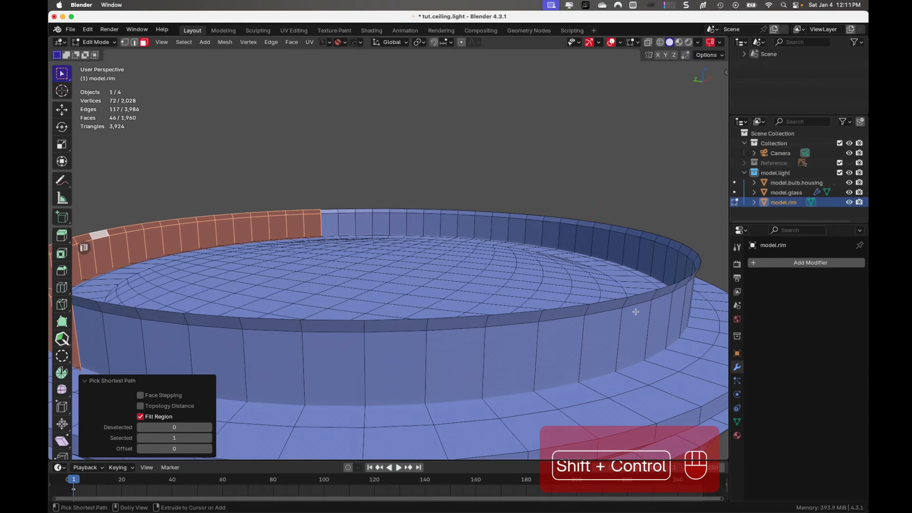
ctrl+shift+click(646, 299)
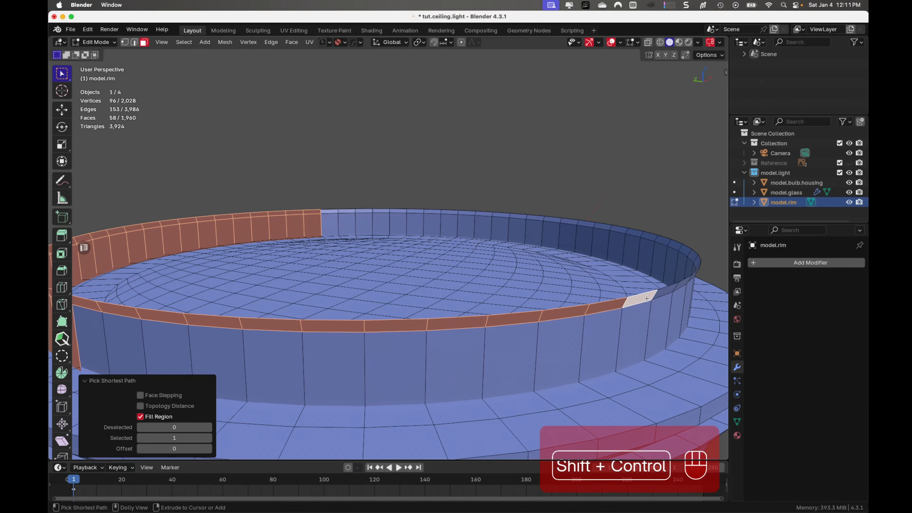
ctrl+shift+click(637, 346)
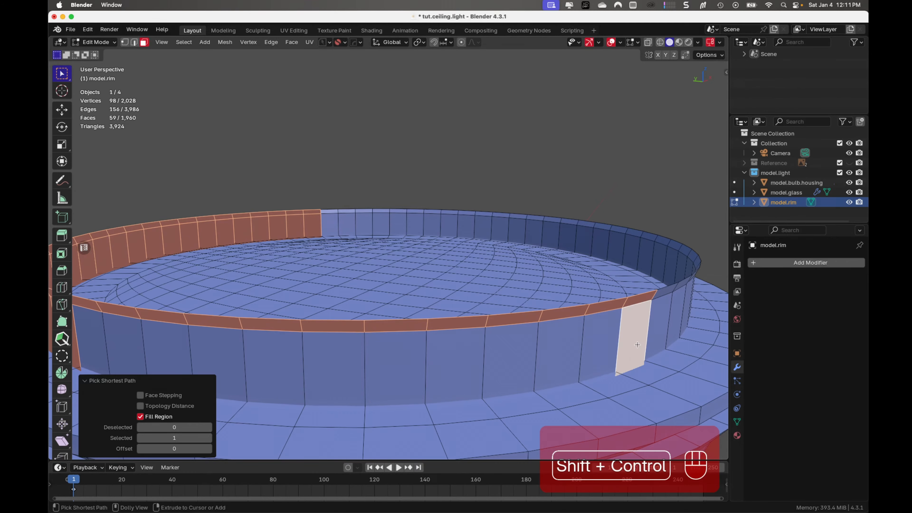
ctrl+shift+click(97, 352)
middle_drag(591, 359, 566, 343)
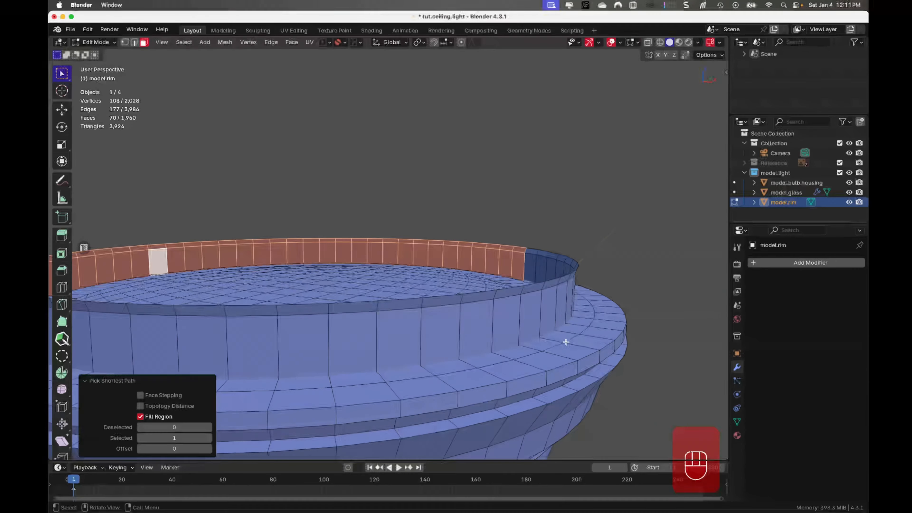
ctrl+shift+click(535, 294)
ctrl+shift+click(539, 288)
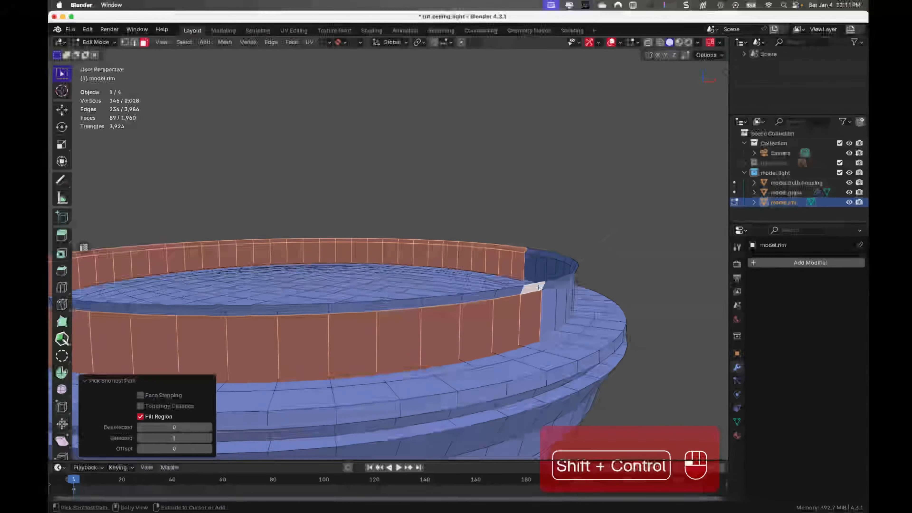
middle_drag(271, 320, 367, 301)
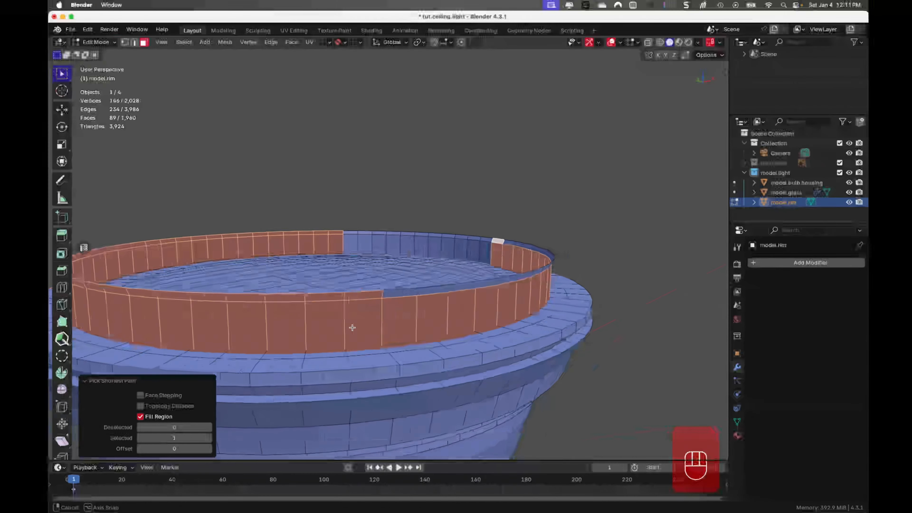
ctrl+shift+click(389, 295)
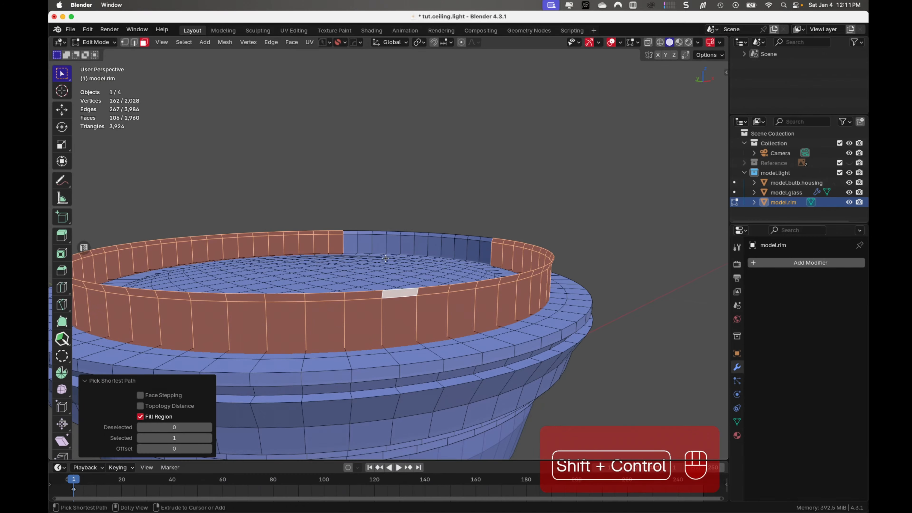
ctrl+shift+click(353, 248)
middle_drag(353, 247, 465, 363)
key(x)
click(458, 322)
- Merge all of the rim's vertices by distance at 0.0001 m and leave mesh editing
key(a)
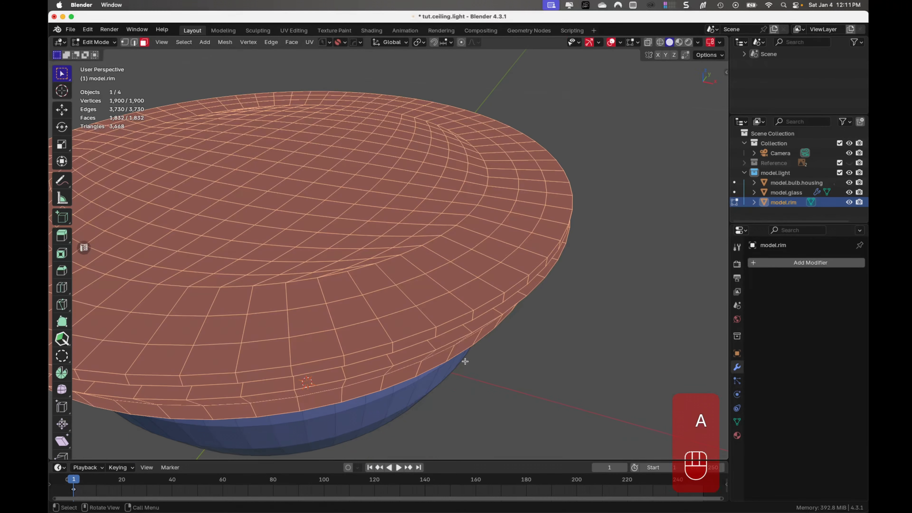
key(m)
click(464, 394)
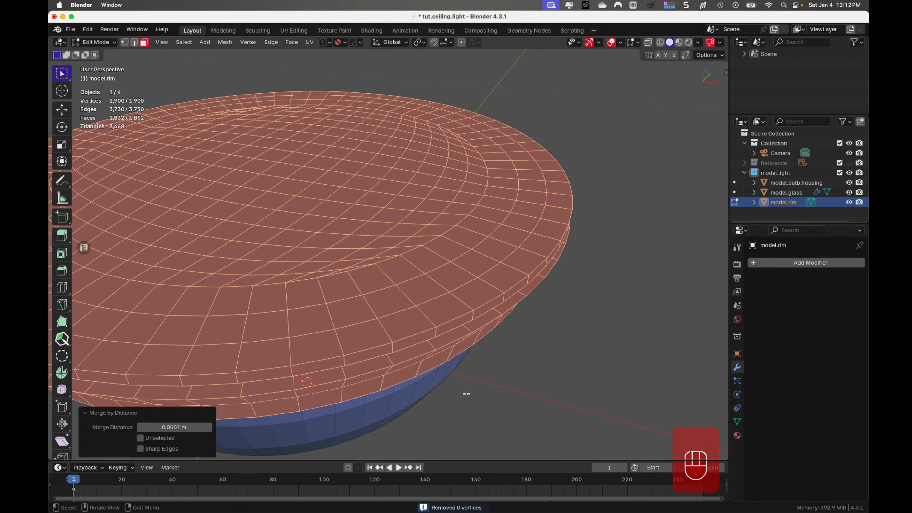
key(Tab)
- Isolate the rim in local view, examine its underside and the rod's joint, and return to the full scene
scroll(501, 277, down, 2)
middle_drag(456, 317, 462, 293)
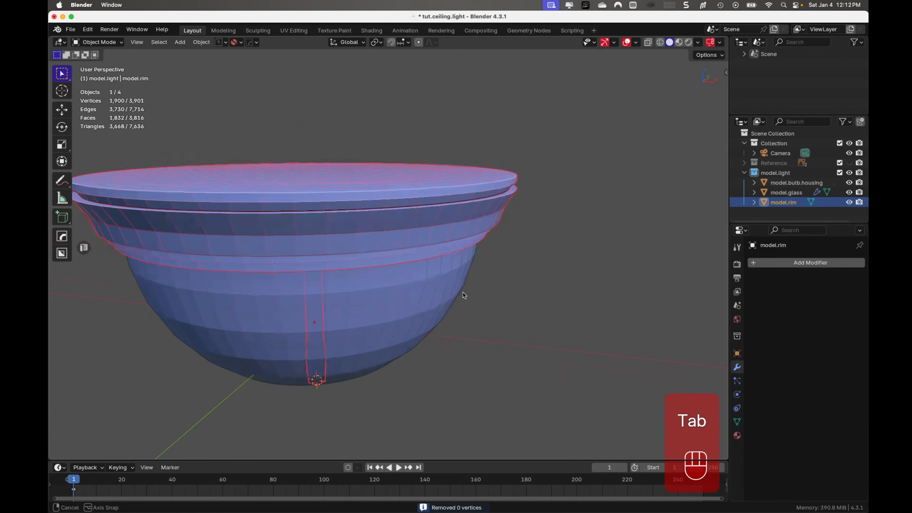
key(KP_Divide)
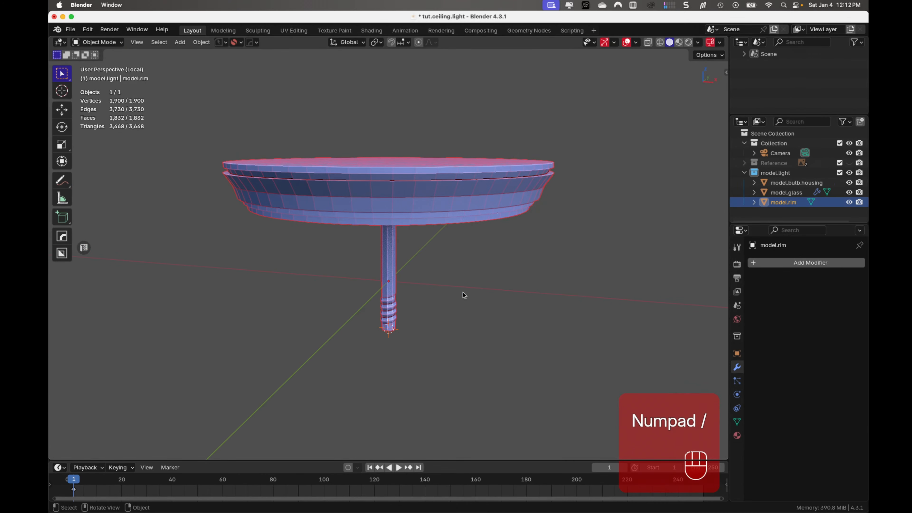
click(434, 296)
middle_drag(432, 321, 442, 253)
scroll(442, 252, up, 5)
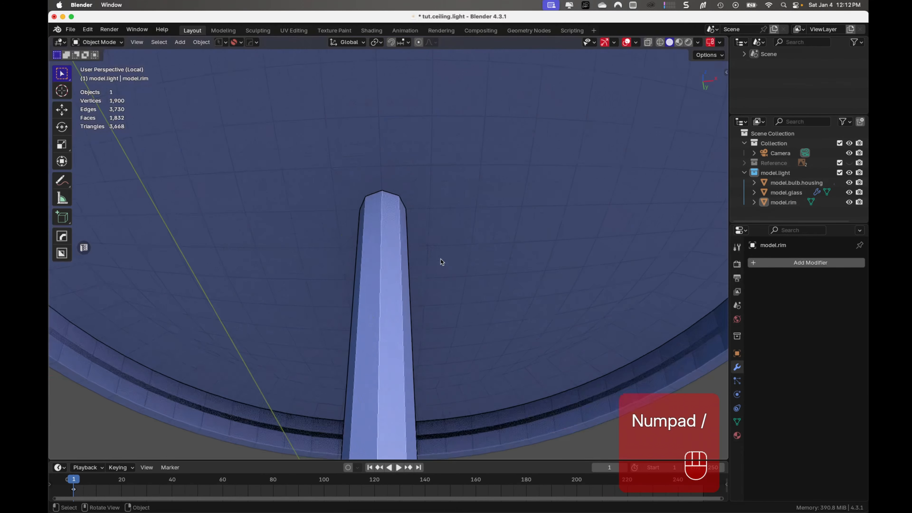
middle_drag(506, 274, 567, 226)
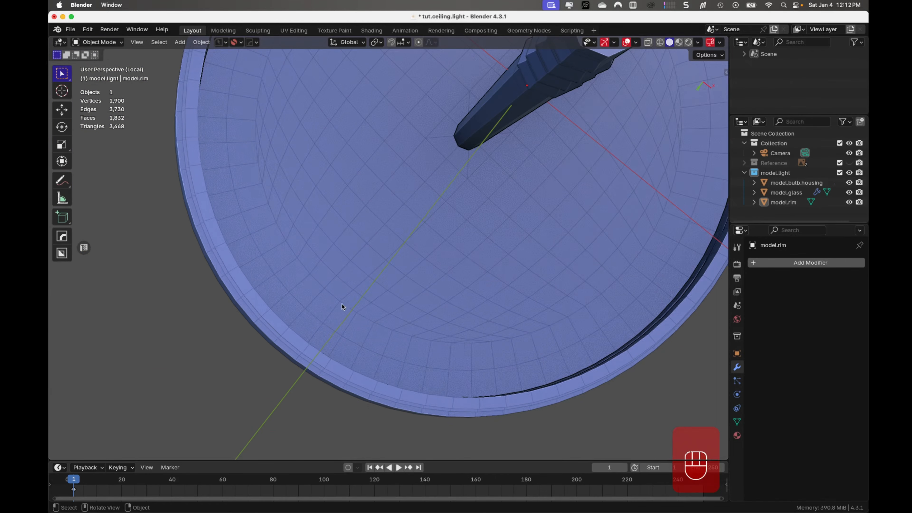
middle_drag(335, 296, 364, 367)
key(KP_Divide)
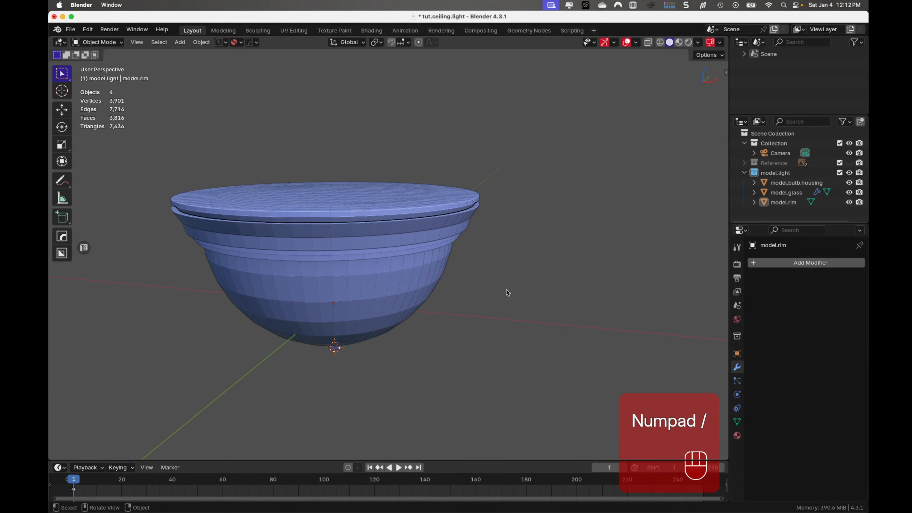
- Check the light's normals with the Face Orientation overlay, turn the overlay off again, and save the file
key(super+s)
click(636, 44)
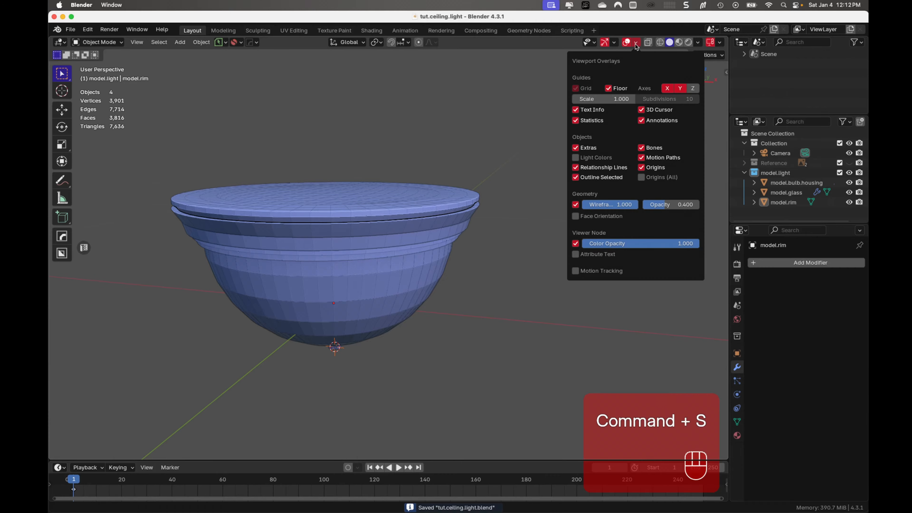
click(585, 216)
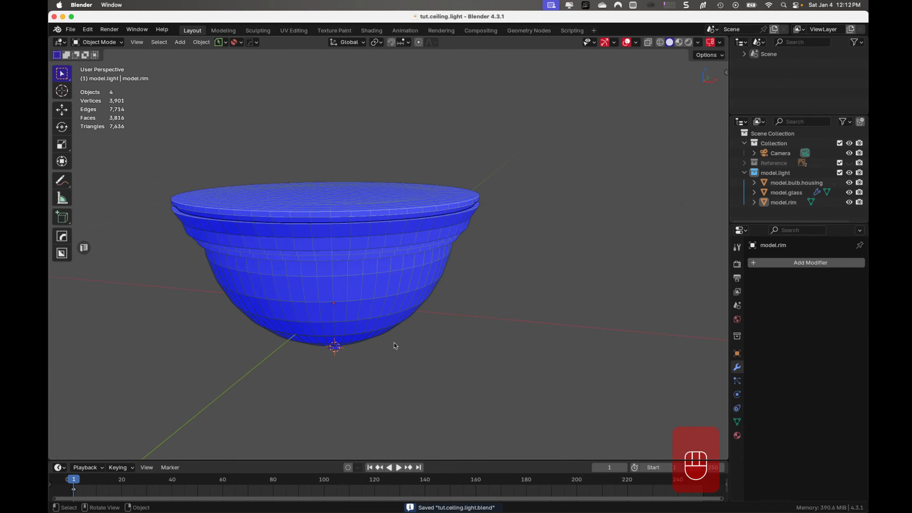
mouse_move(394, 343)
middle_down()
mouse_move(421, 249)
mouse_move(445, 210)
mouse_move(464, 302)
mouse_move(444, 384)
mouse_move(381, 321)
mouse_move(434, 291)
mouse_move(377, 352)
mouse_move(378, 342)
middle_up()
click(636, 42)
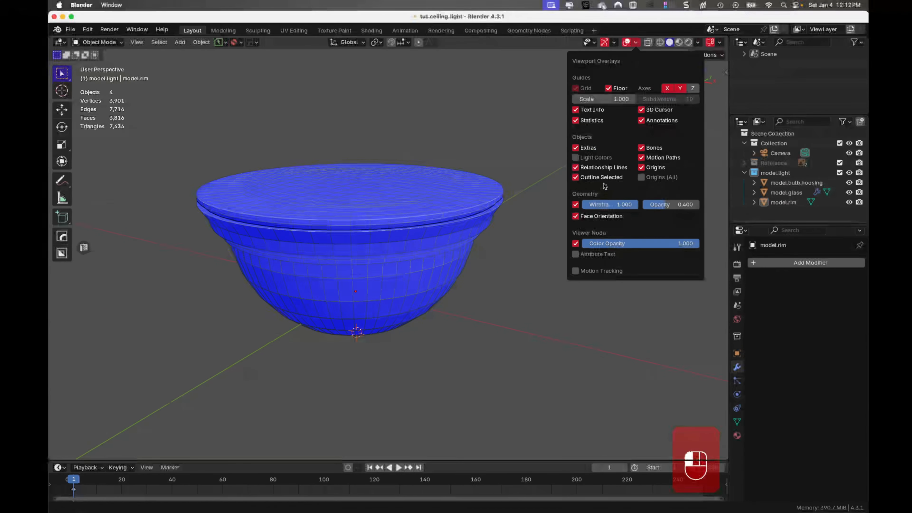
click(576, 216)
key(super+s)
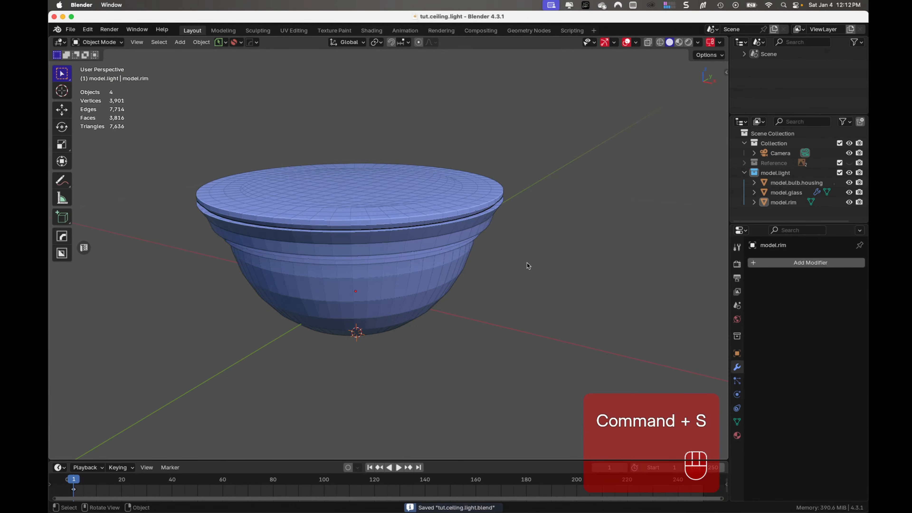
- Hide model.glass in the viewport to expose the rod and bulb housing, and save the file
middle_drag(526, 285, 424, 299)
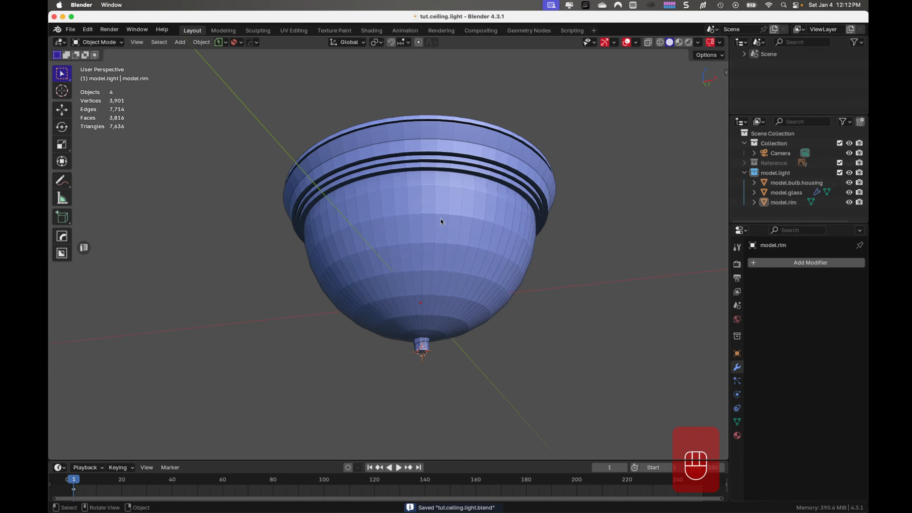
middle_drag(430, 153, 414, 199)
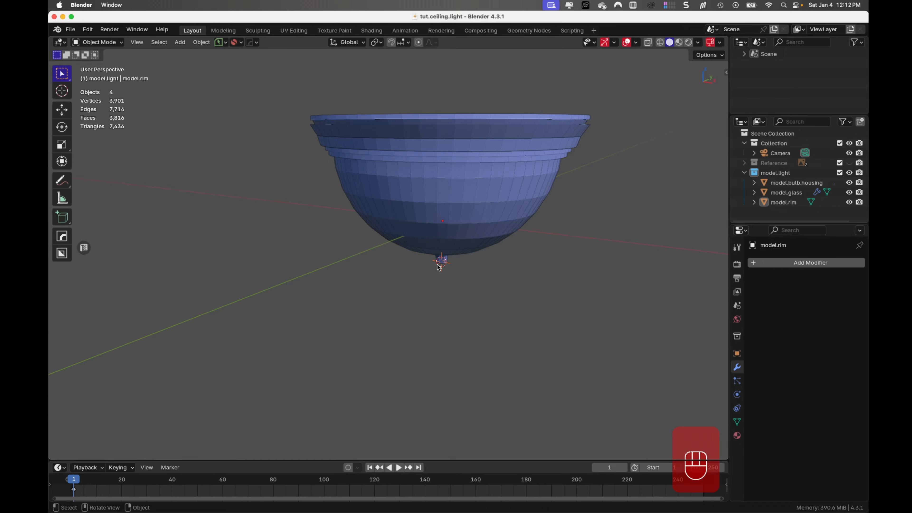
middle_drag(439, 268, 483, 236)
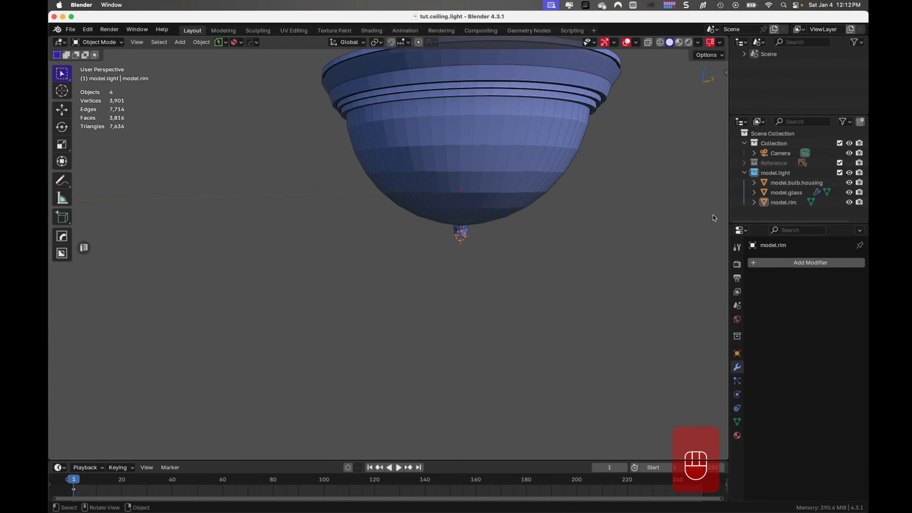
click(849, 193)
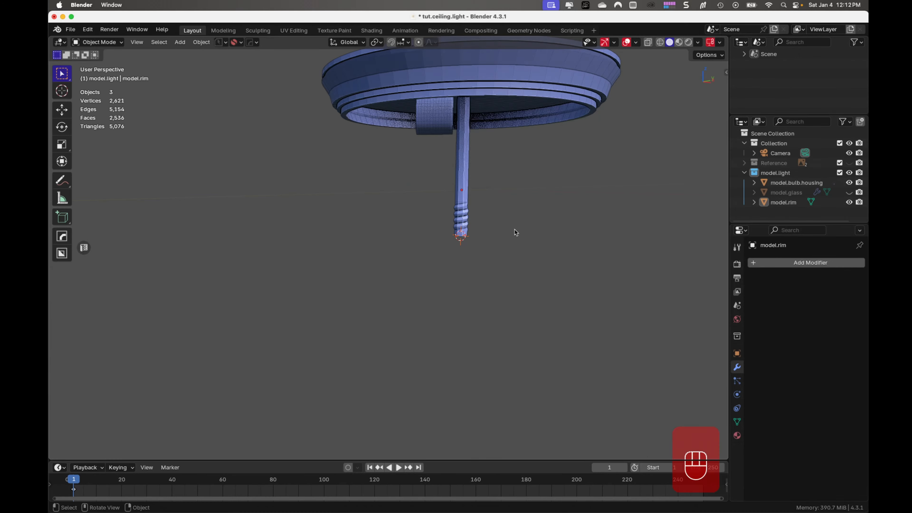
key(cmd+s)
- Open model.bulb.housing for mesh editing, select the inner edge loop at its open end and snap the 3D cursor to the loop's centre
middle_drag(407, 229, 377, 246)
scroll(393, 233, up, 6)
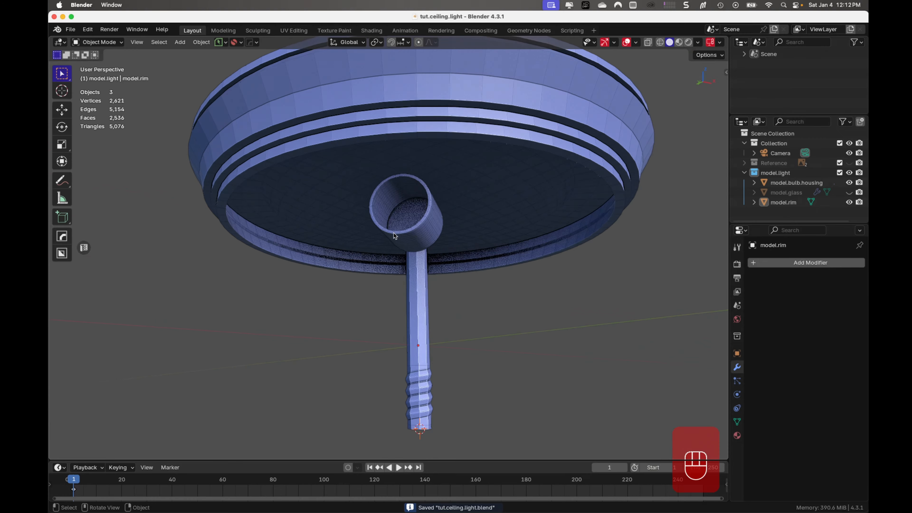
scroll(393, 232, up, 2)
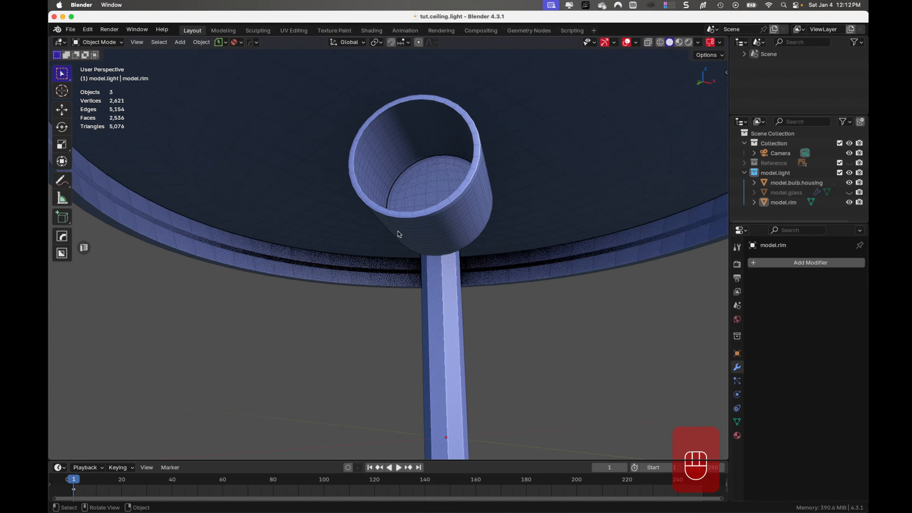
click(368, 144)
key(Tab)
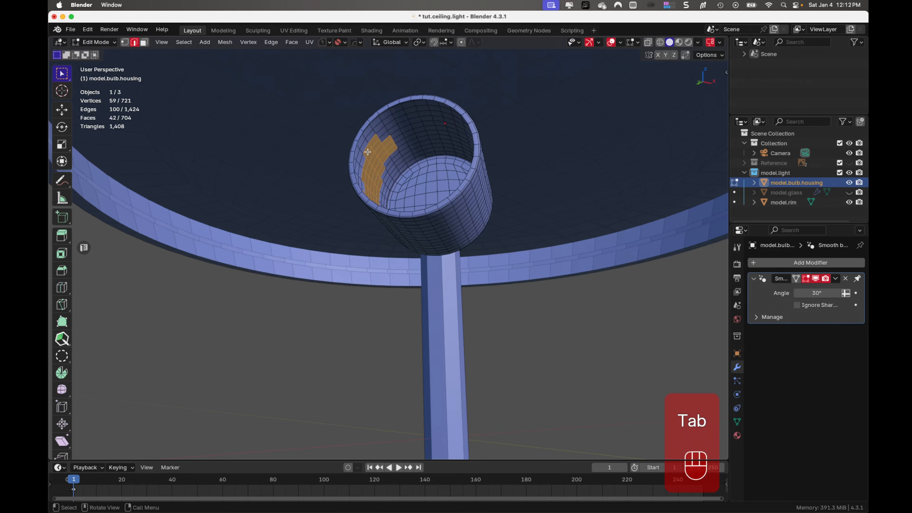
click(359, 135)
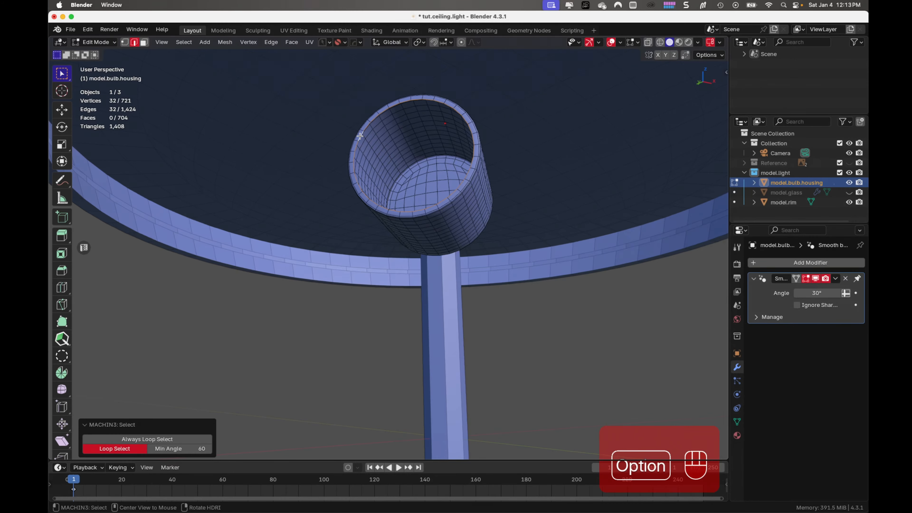
key(shift+s)
click(376, 198)
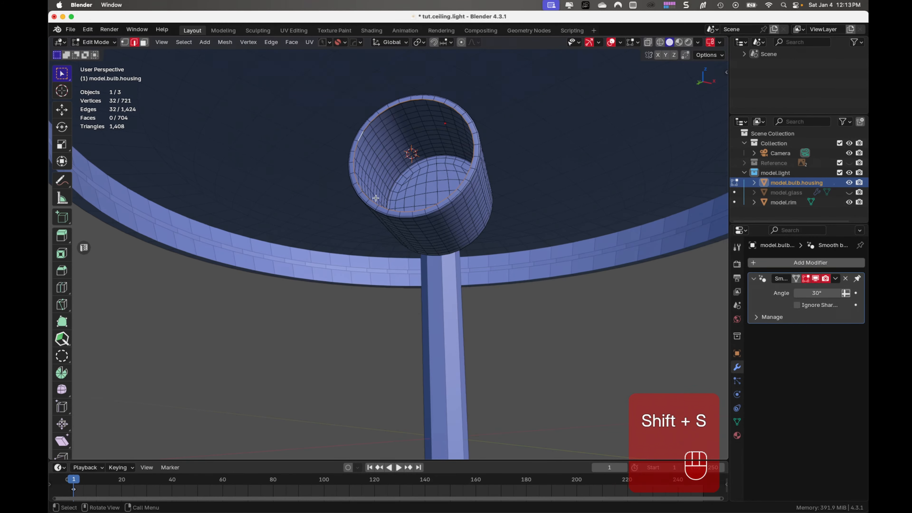
- Leave mesh editing of the bulb housing and add a UV sphere at the 3D cursor in its open end
mouse_move(411, 206)
middle_down()
mouse_move(395, 231)
mouse_move(407, 200)
mouse_move(421, 196)
middle_up()
scroll(402, 221, up, 5)
scroll(415, 209, down, 6)
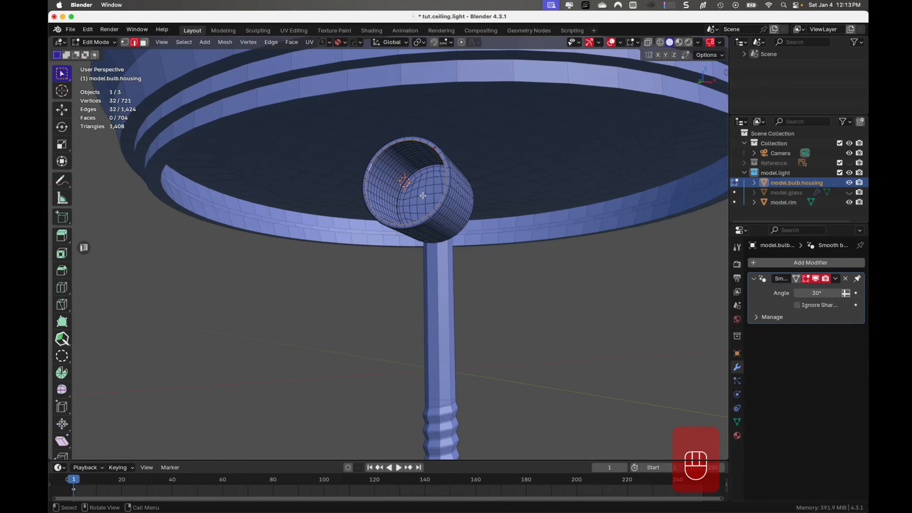
key(Tab)
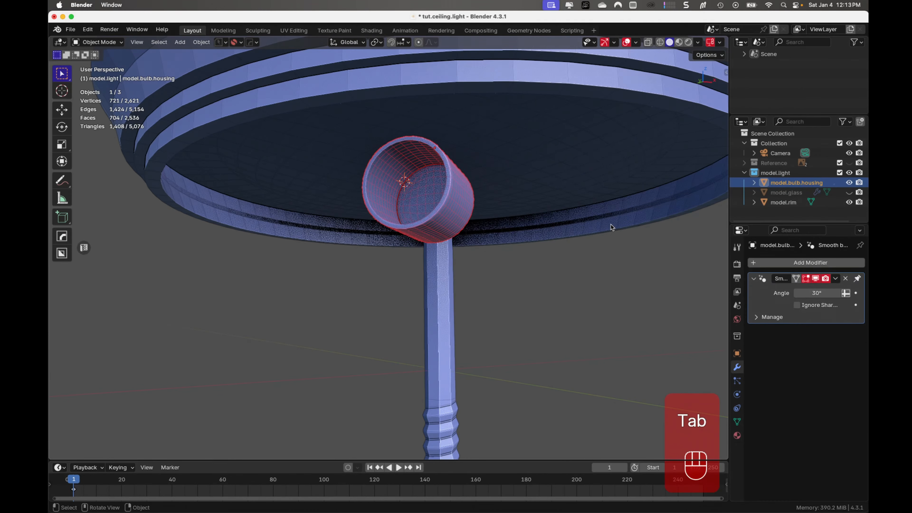
middle_drag(646, 222, 518, 221)
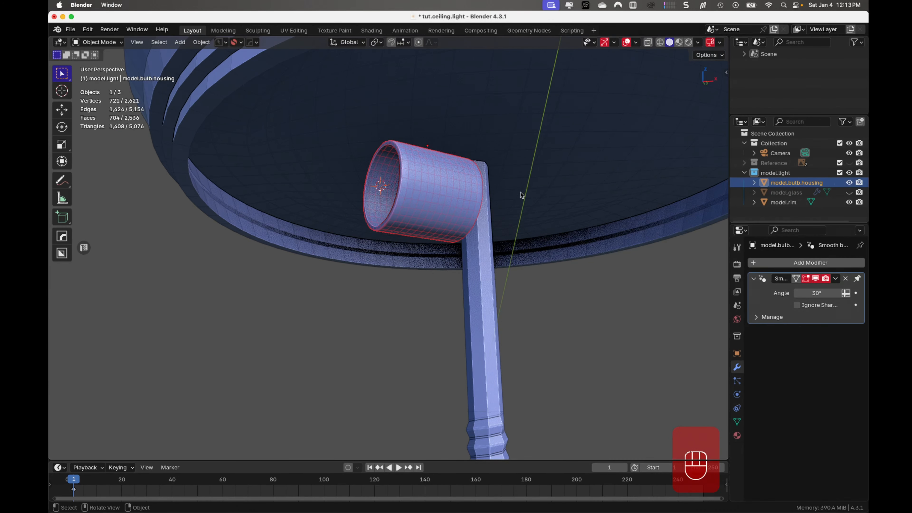
middle_drag(509, 201, 503, 209)
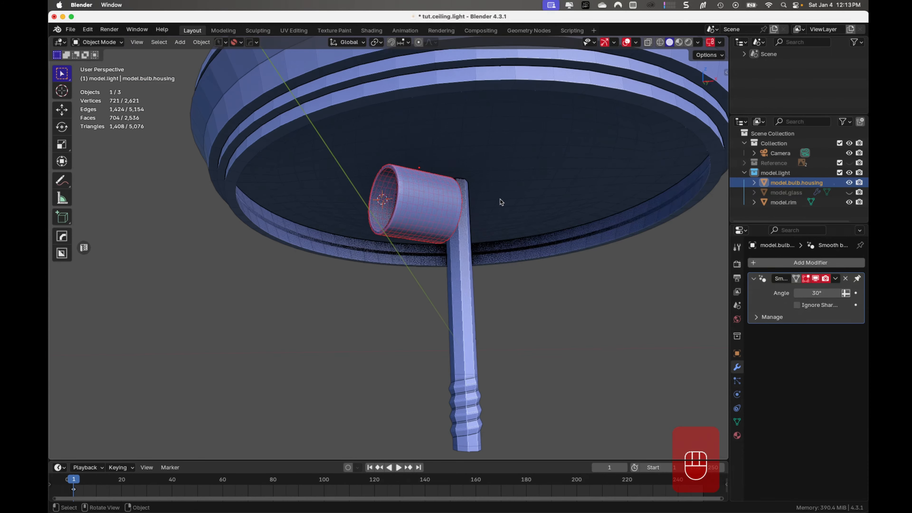
key(shift+a)
mouse_move(501, 200)
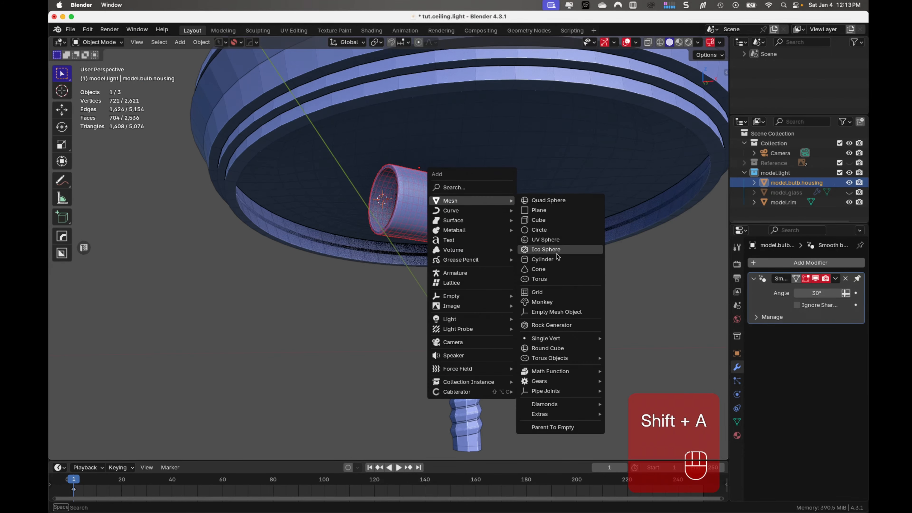
click(558, 241)
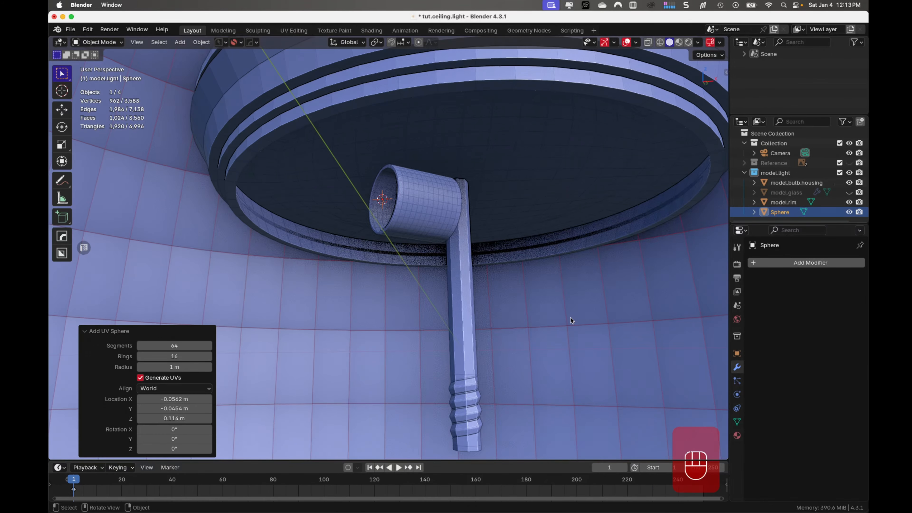
- Open the sphere for mesh editing and scale its whole mesh to 0.034 on all axes
key(Tab)
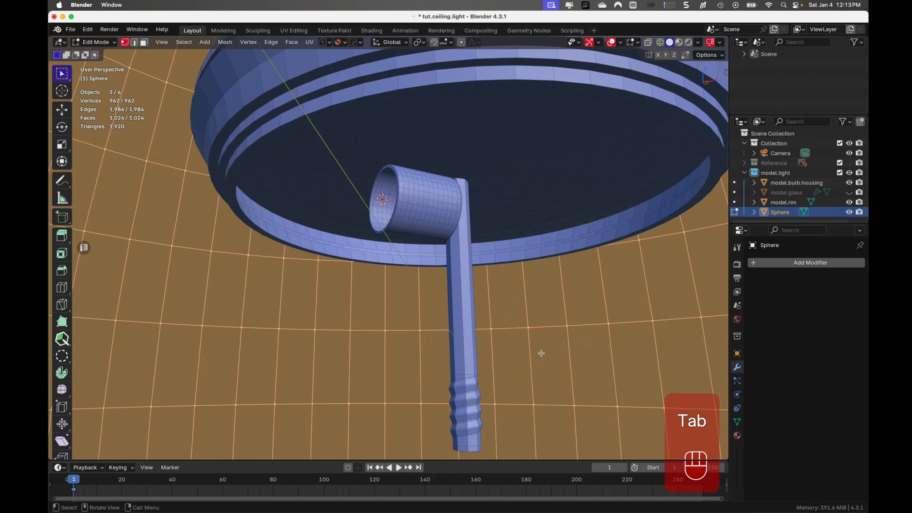
key(s)
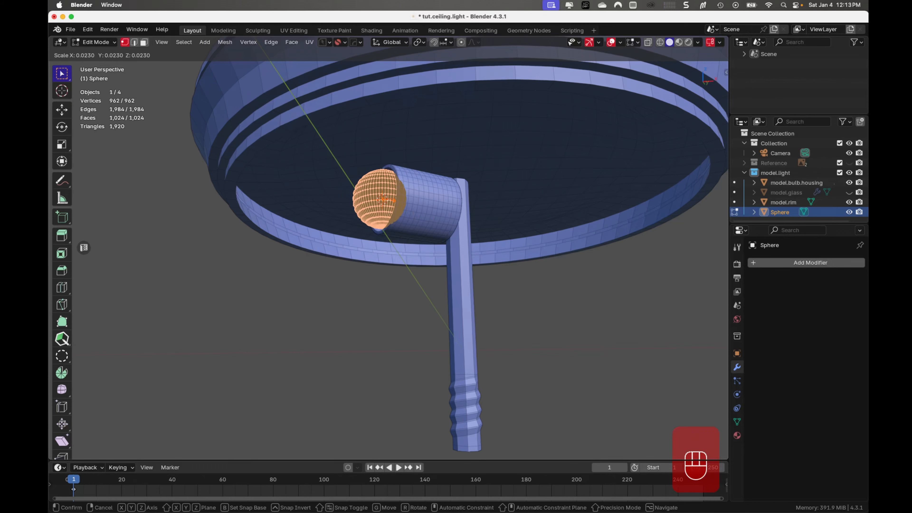
click(398, 257)
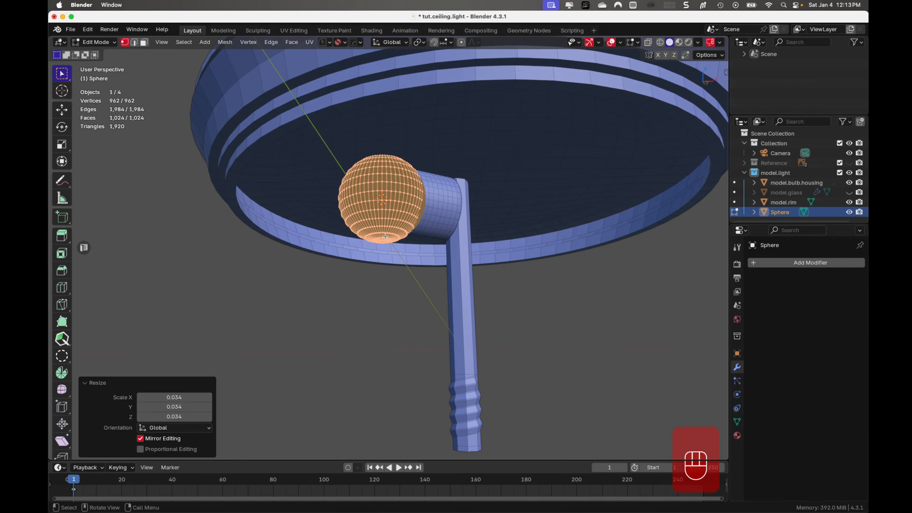
scroll(409, 221, up, 3)
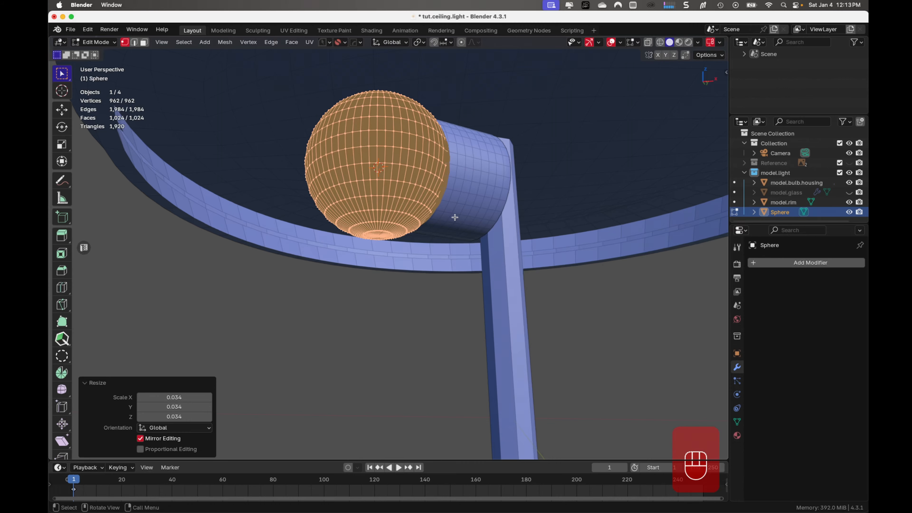
- Hide model.rim and rotate the sphere's mesh about -89.8° in the front view so its poles lie sideways
key(KP_3)
key(KP_1)
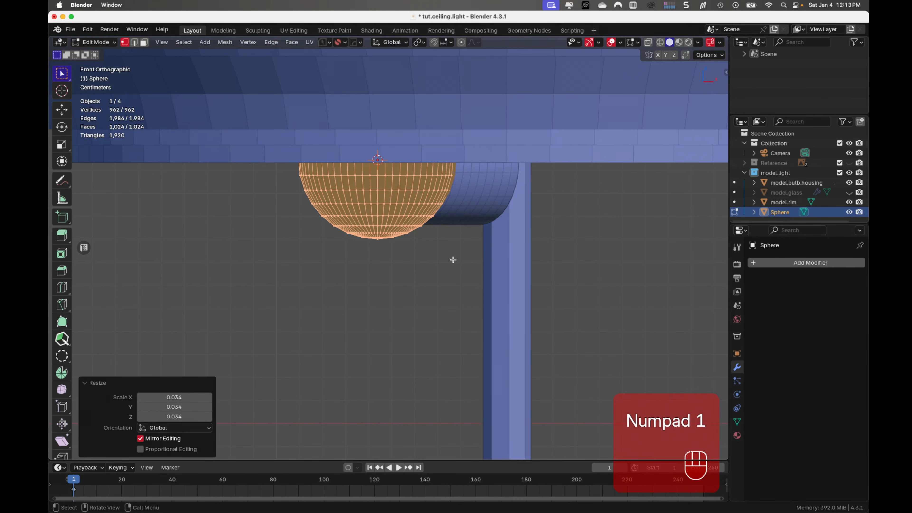
scroll(453, 259, up, 3)
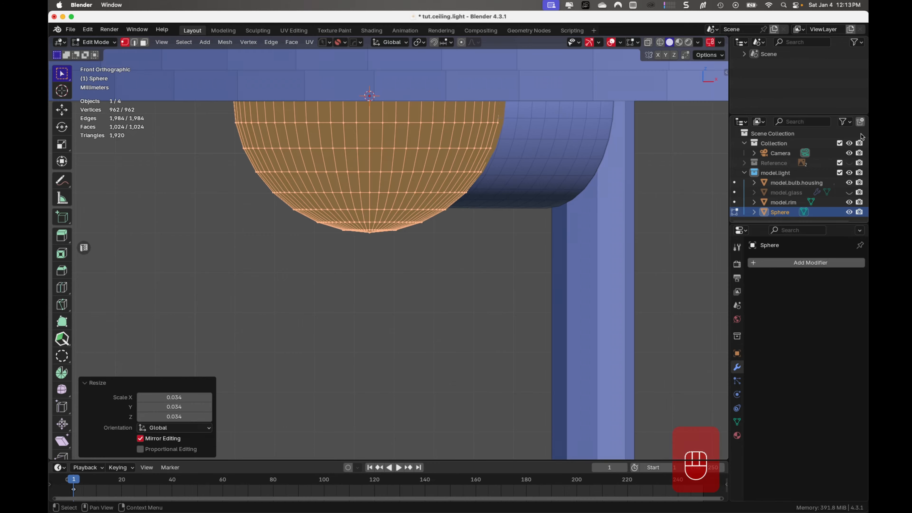
click(850, 202)
shift+middle_drag(590, 230, 523, 379)
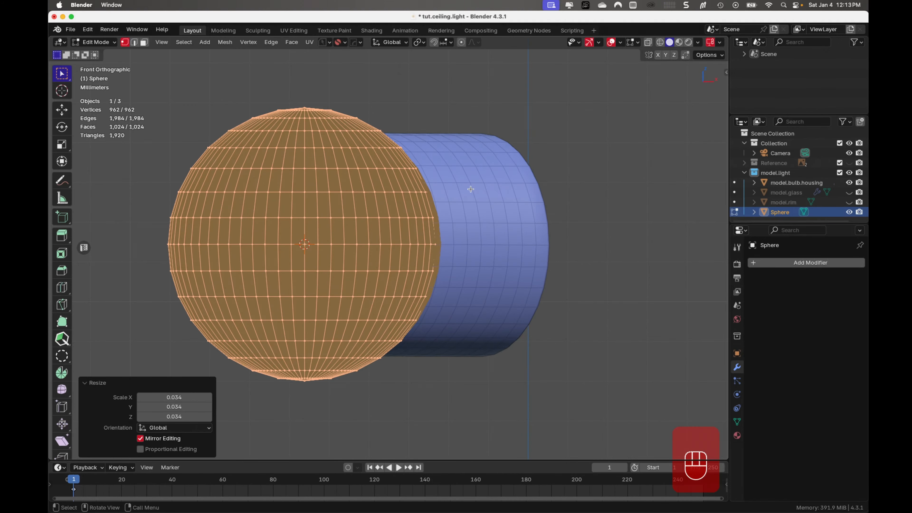
key(r)
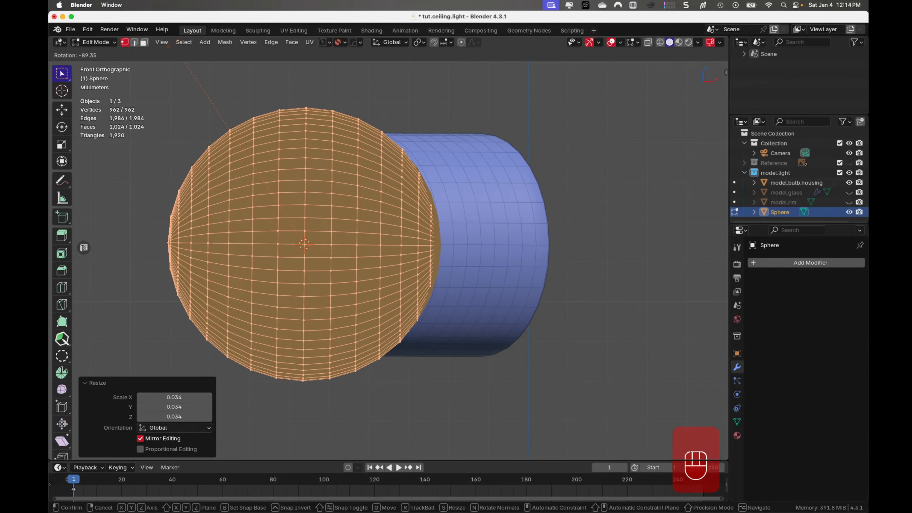
click(349, 110)
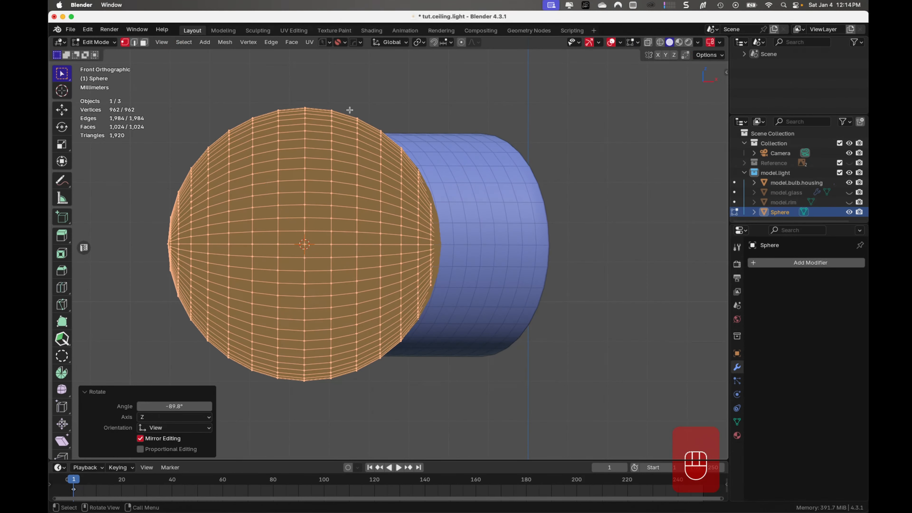
- Rotate the sphere's mesh about 36.8° around global Z in the top view to align its poles with the housing
key(KP_7)
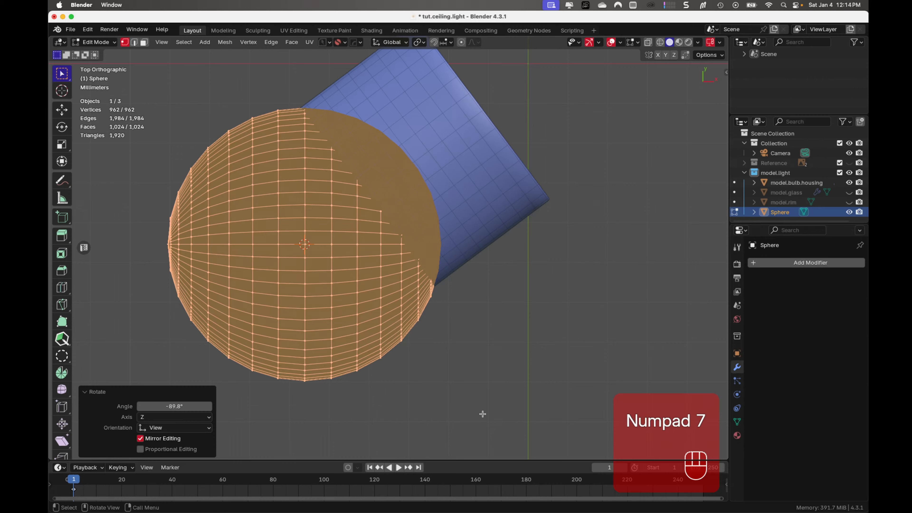
key(r)
key(z)
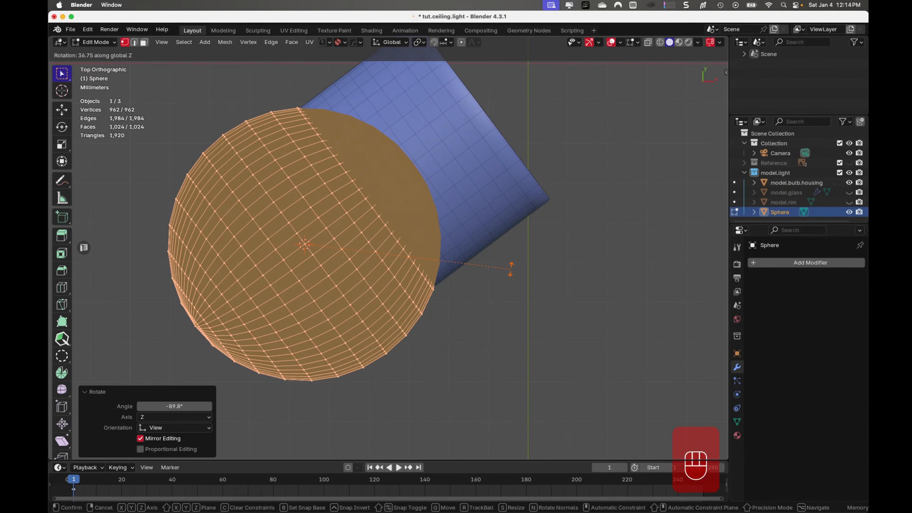
click(503, 270)
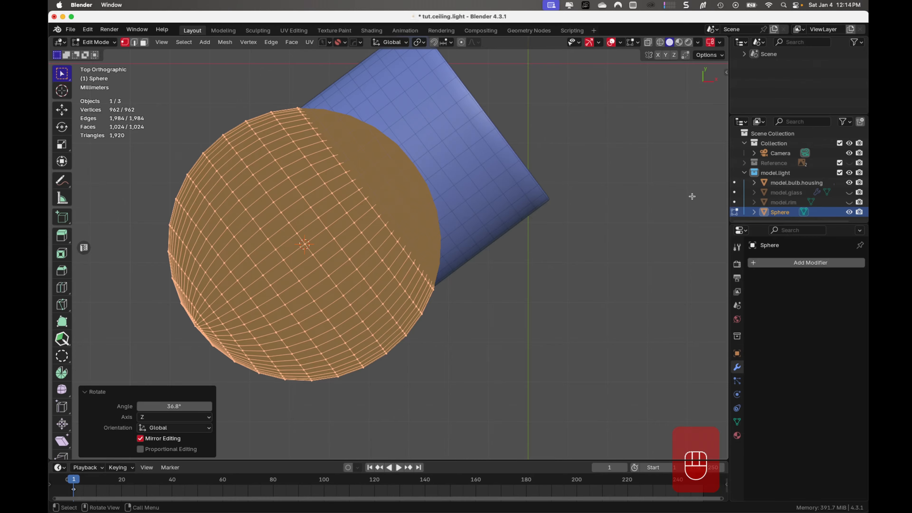
- Hide model.bulb.housing and delete the two rings of faces around the sphere's pole on the housing side
click(849, 183)
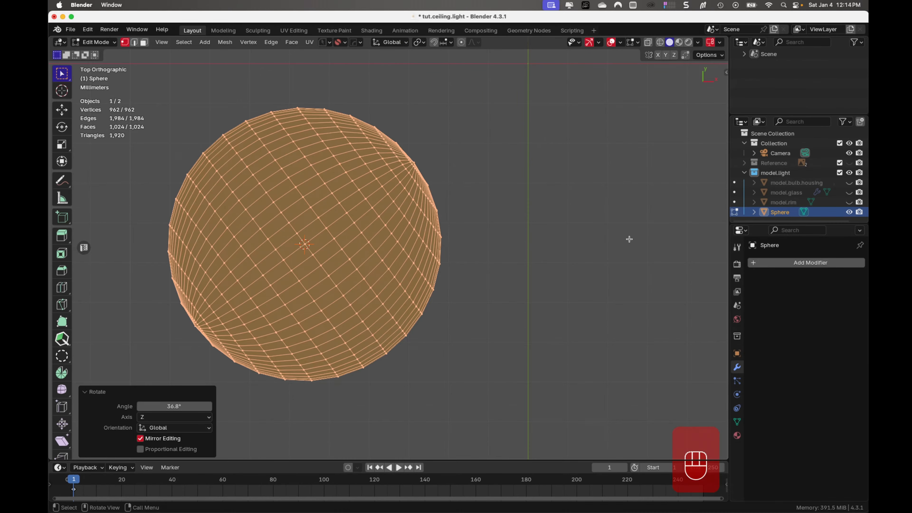
middle_drag(487, 255, 353, 157)
key(ctrl+Tab)
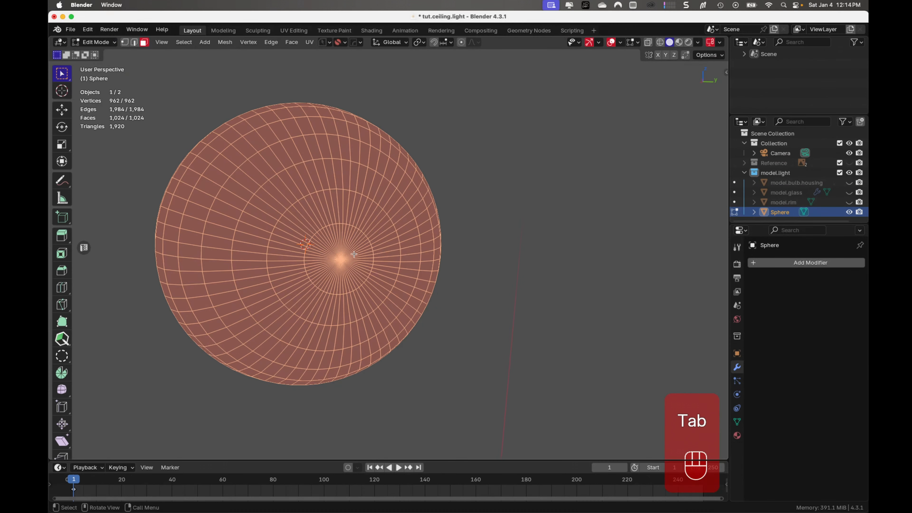
alt+click(358, 279)
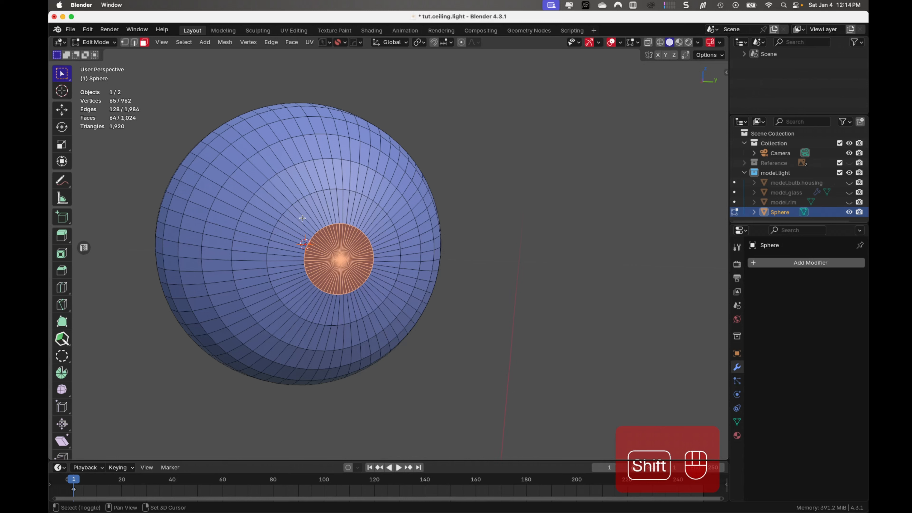
shift+drag(302, 218, 377, 296)
middle_drag(373, 267, 392, 284)
key(x)
click(393, 286)
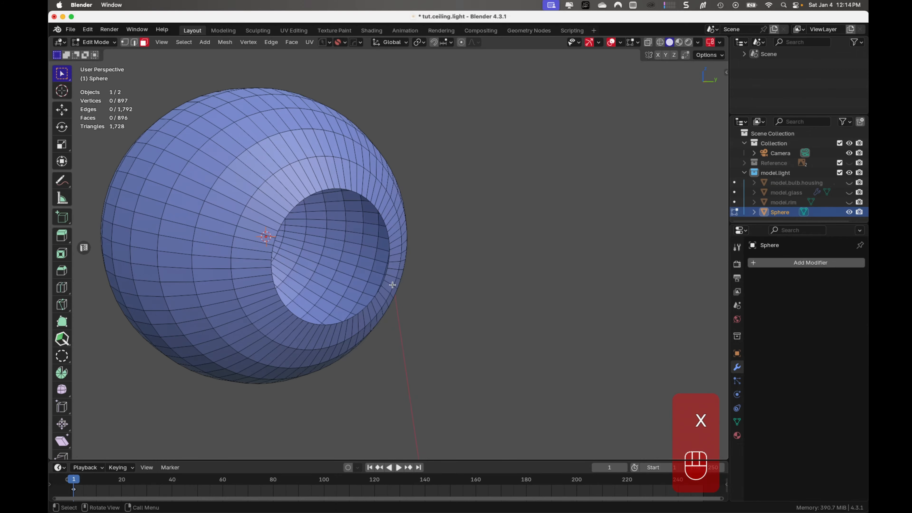
- Select the sphere opening's edge loop, examine its position inside the bulb housing with X-ray, and hide the housing again
mouse_move(359, 244)
middle_down()
mouse_move(399, 265)
mouse_move(367, 255)
middle_up()
key(ctrl+Tab)
click(368, 367)
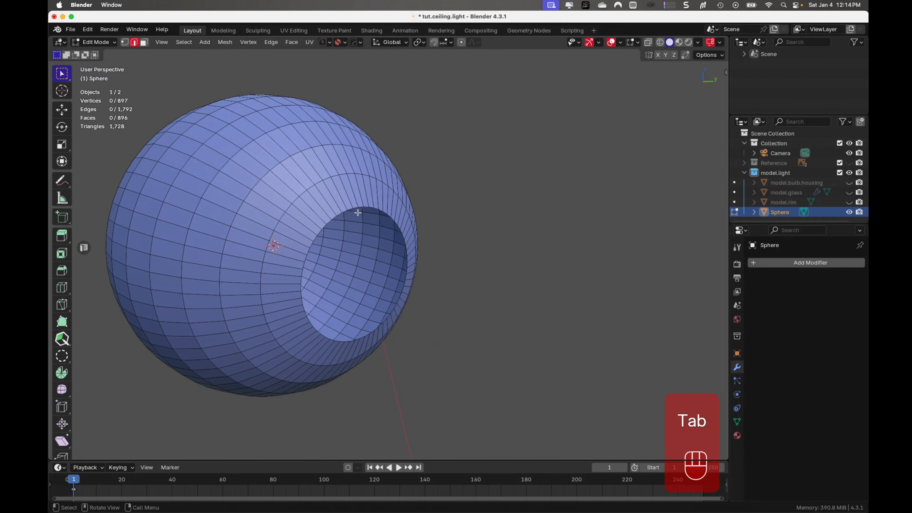
alt+click(344, 211)
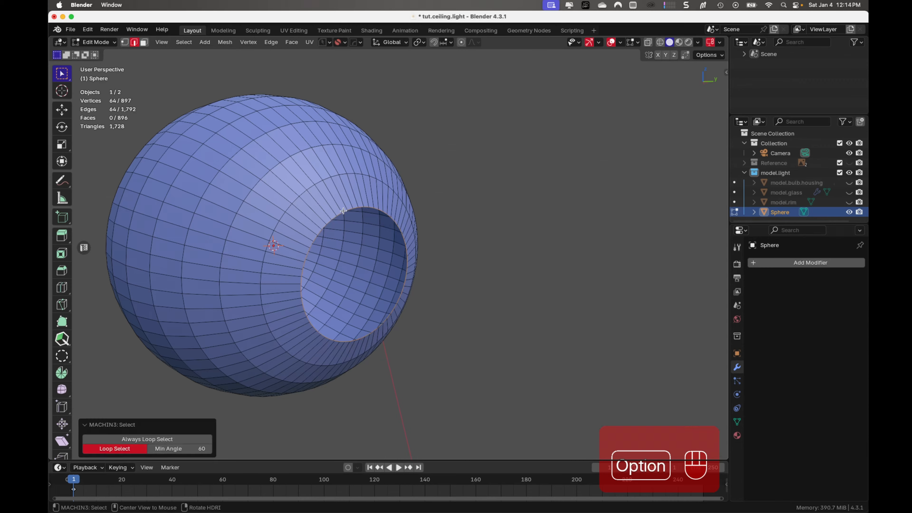
middle_drag(451, 325, 505, 330)
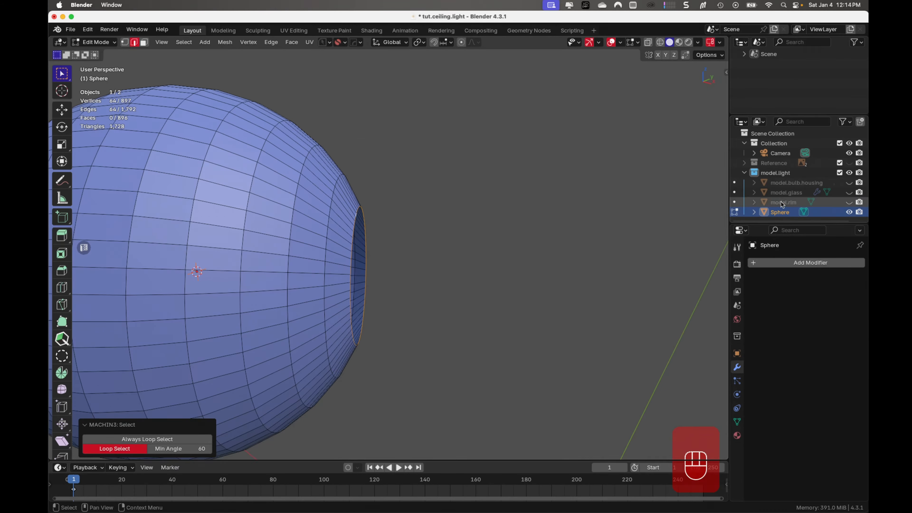
click(850, 182)
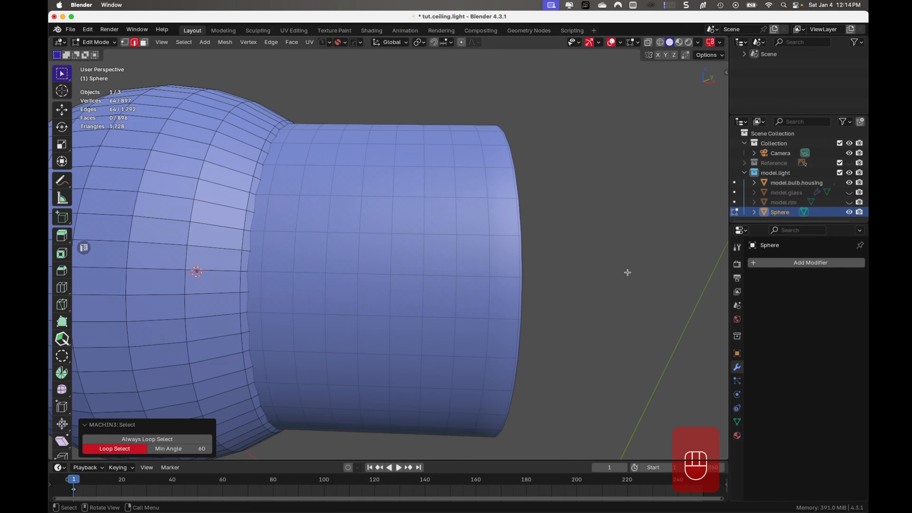
click(648, 42)
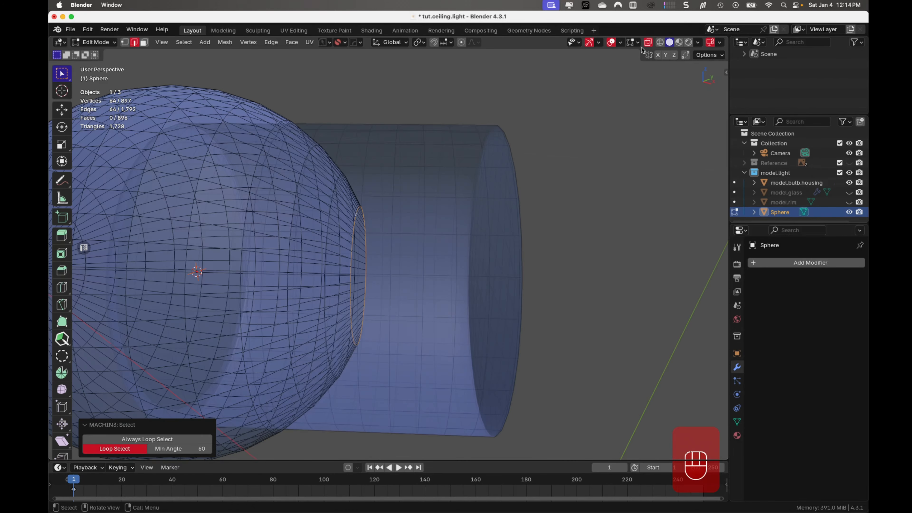
middle_drag(395, 343, 402, 338)
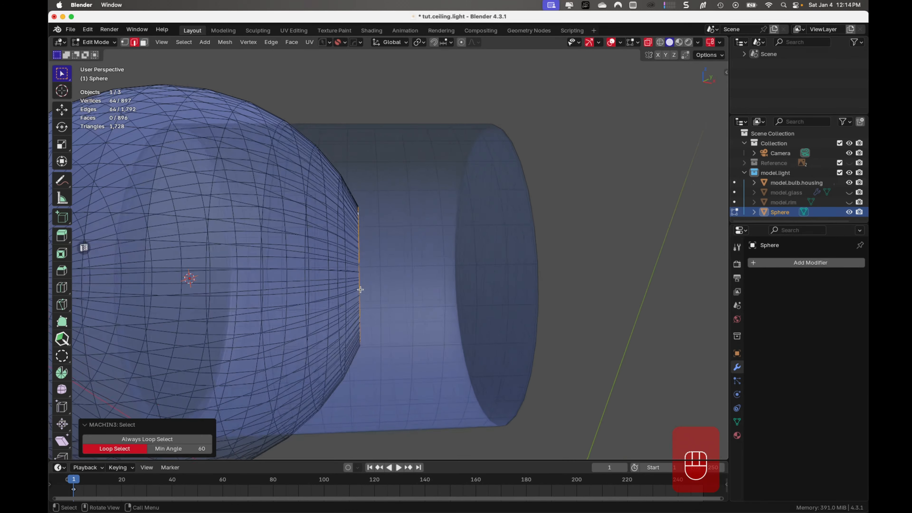
middle_drag(363, 291, 347, 305)
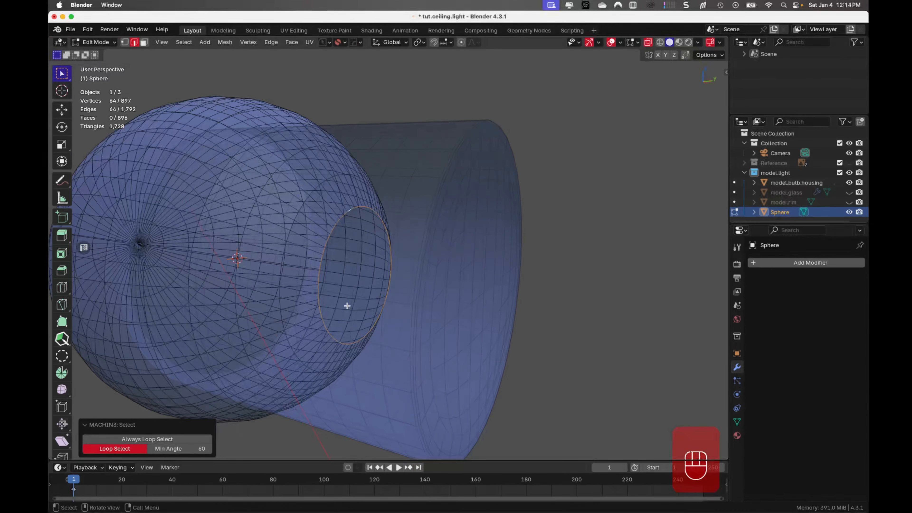
key(Tab)
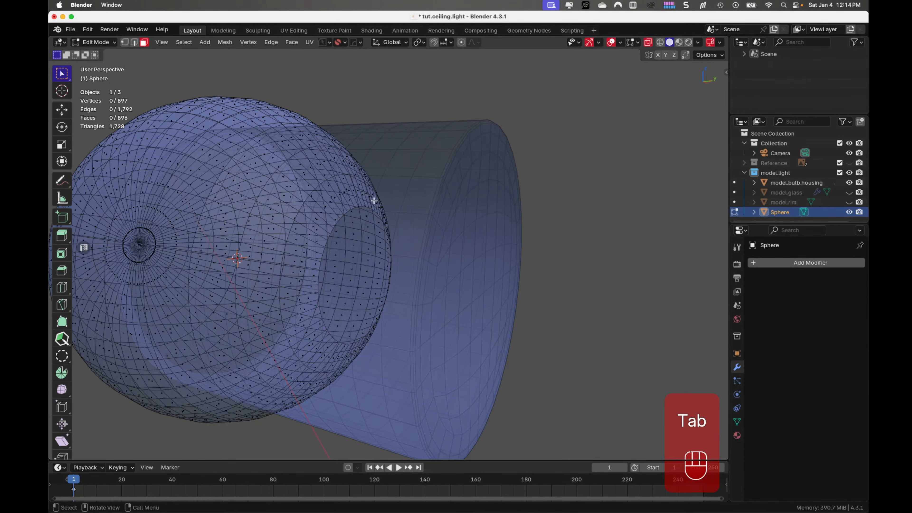
click(648, 42)
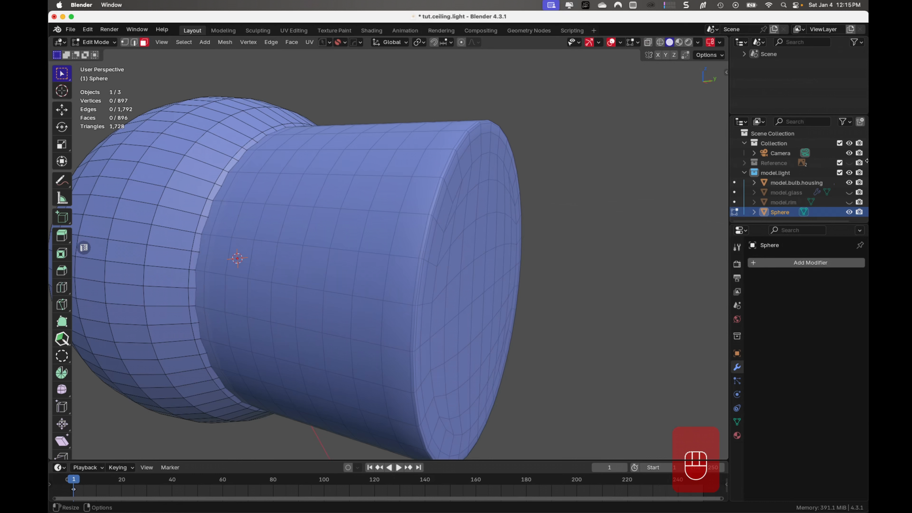
click(850, 183)
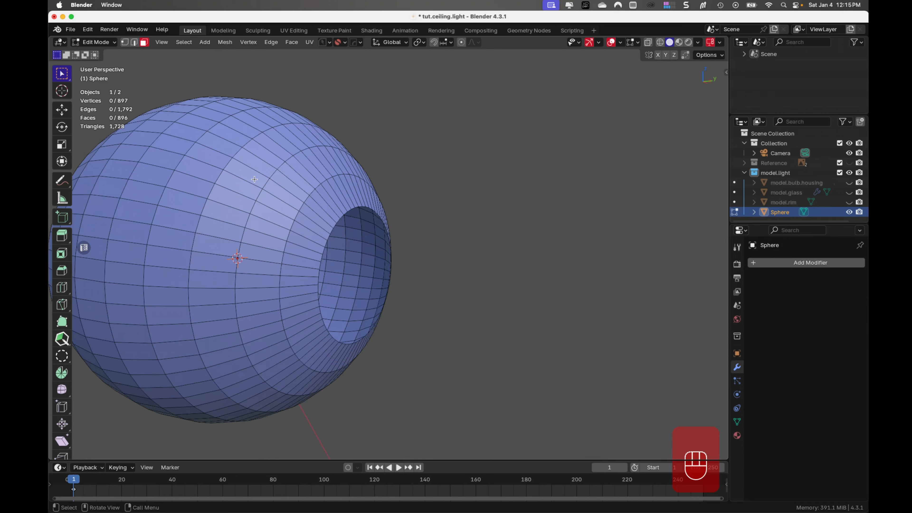
- Select the three rings of faces around the sphere's opening and delete those faces
shift+drag(255, 178, 291, 230)
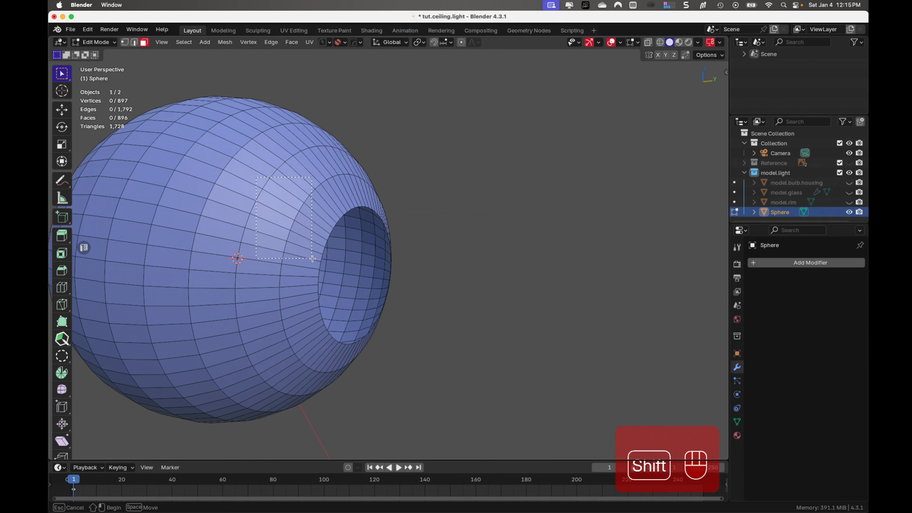
shift+drag(312, 259, 317, 395)
shift+drag(236, 205, 245, 371)
shift+drag(223, 271, 238, 322)
middle_drag(292, 305, 253, 267)
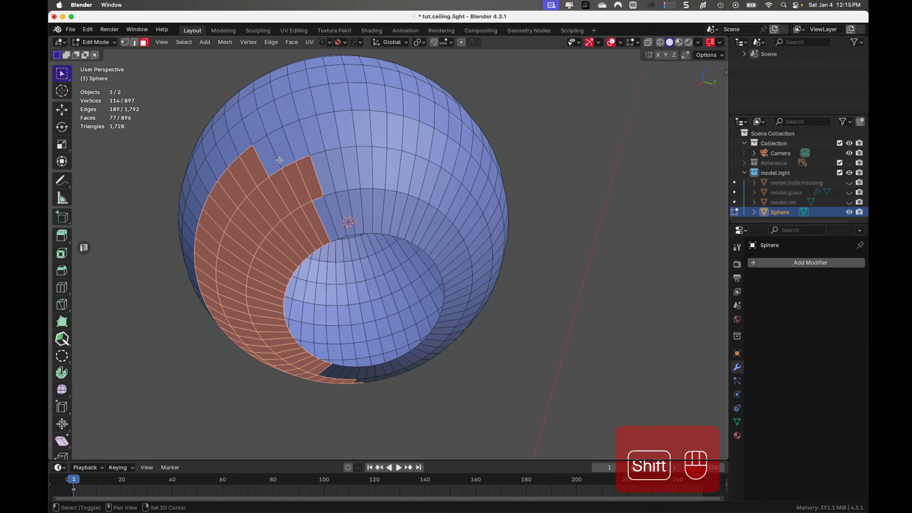
shift+drag(274, 155, 448, 220)
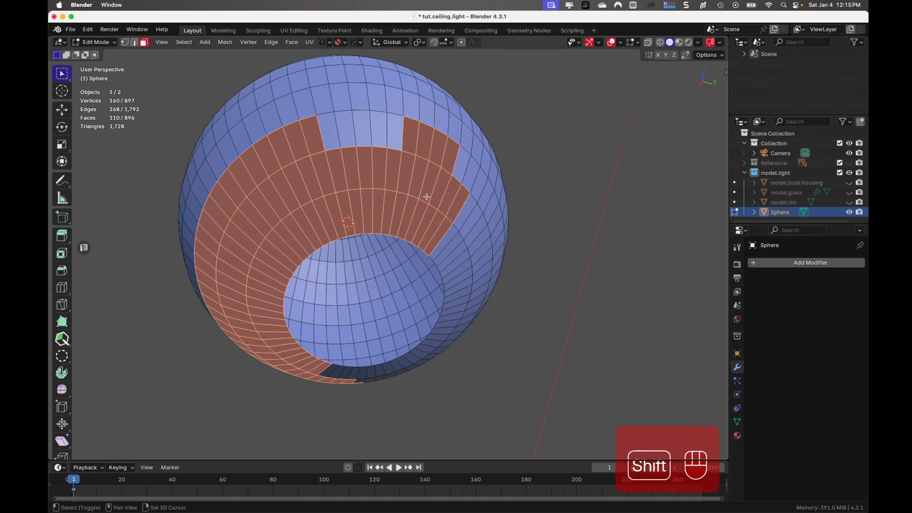
shift+drag(326, 138, 404, 145)
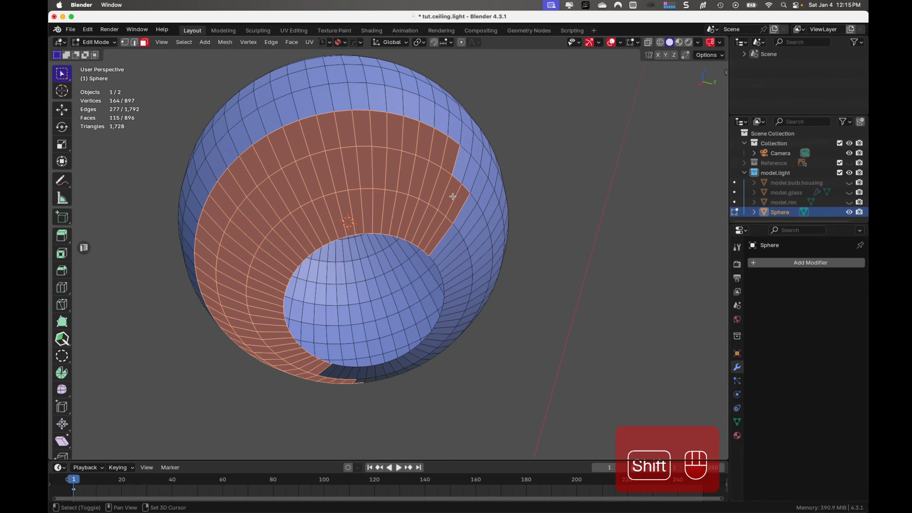
middle_drag(453, 197, 431, 238)
shift+drag(407, 223, 505, 372)
shift+drag(433, 187, 466, 216)
shift+drag(456, 163, 475, 212)
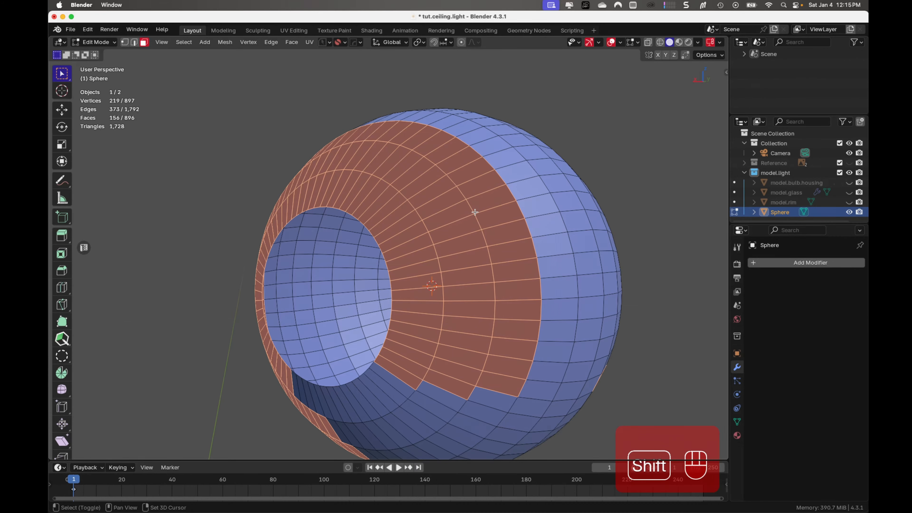
middle_drag(444, 368, 384, 362)
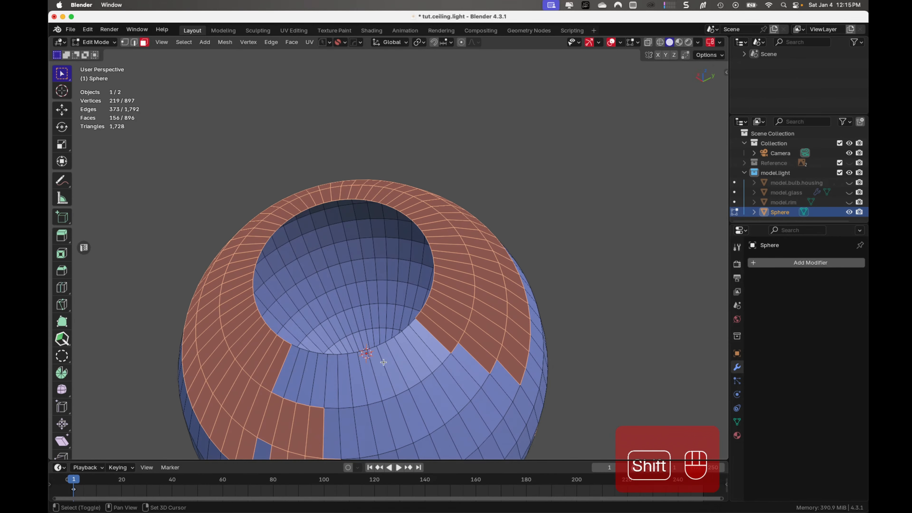
shift+drag(280, 368, 397, 396)
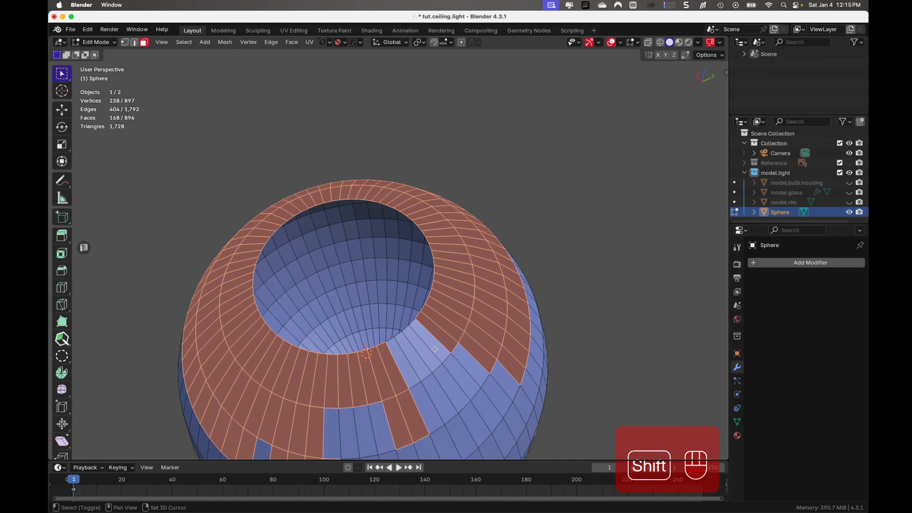
shift+drag(442, 335, 404, 384)
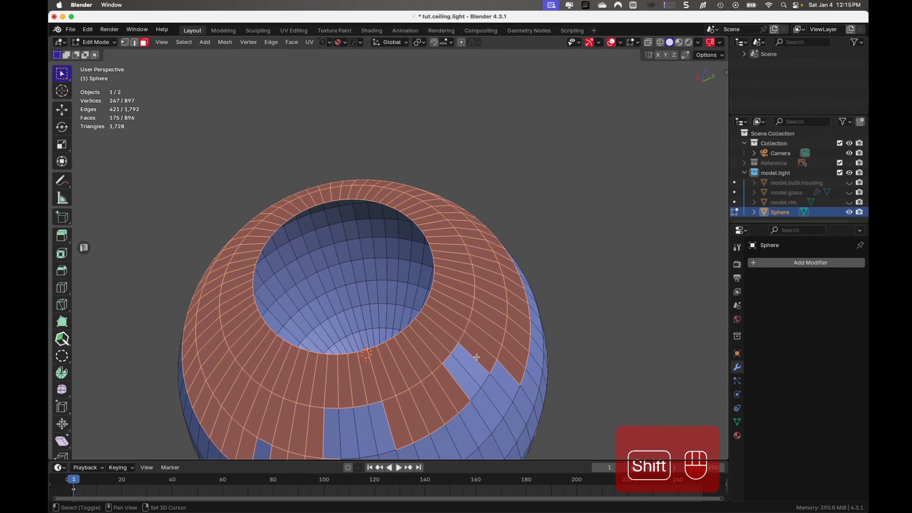
shift+drag(476, 357, 433, 395)
shift+drag(315, 429, 391, 429)
middle_drag(391, 430, 322, 279)
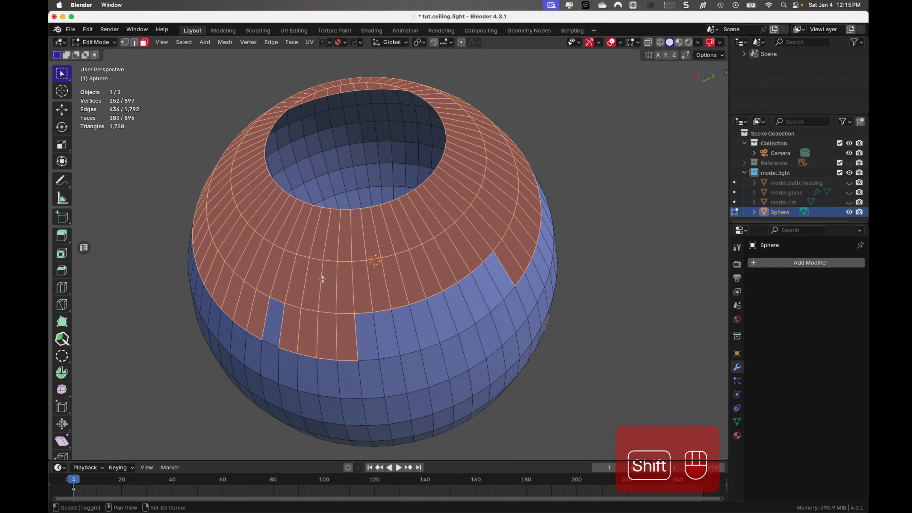
shift+click(272, 309)
shift+click(366, 325)
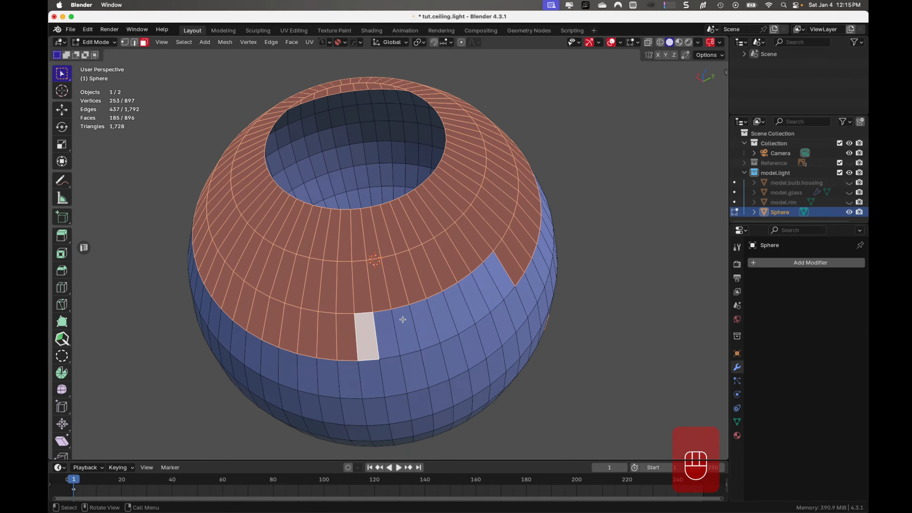
ctrl+shift+click(497, 277)
middle_drag(497, 277, 680, 265)
shift+click(662, 183)
scroll(646, 185, down, 5)
key(x)
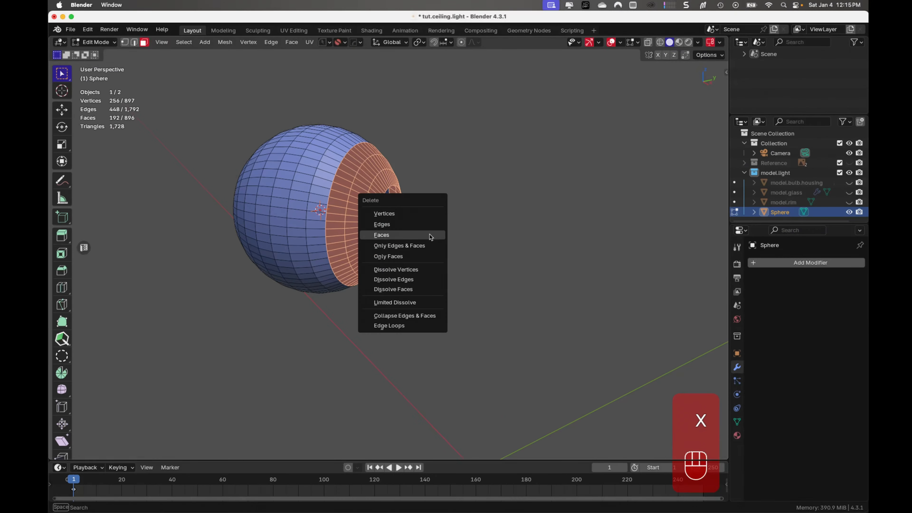
click(430, 235)
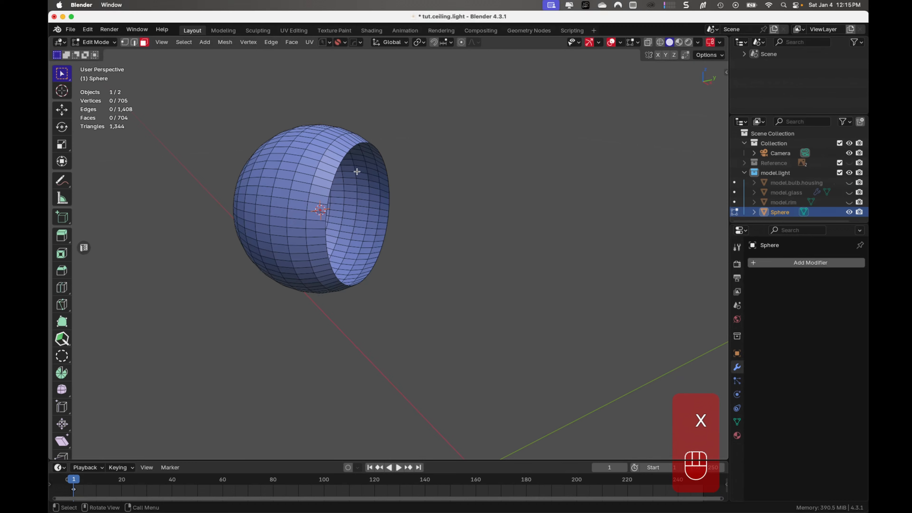
- Select the edge loop of the sphere's enlarged opening, unhide model.bulb.housing, and turn on X-ray display
key(ctrl+Tab)
alt+click(342, 159)
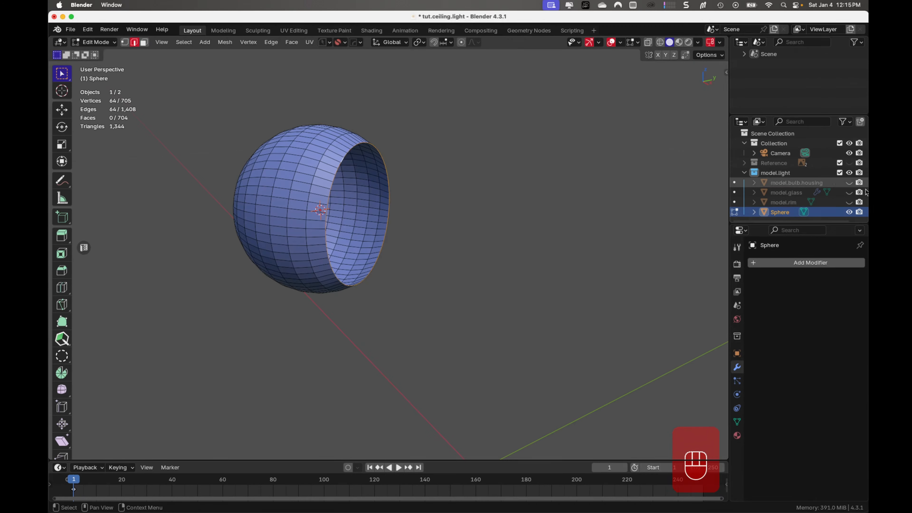
click(849, 183)
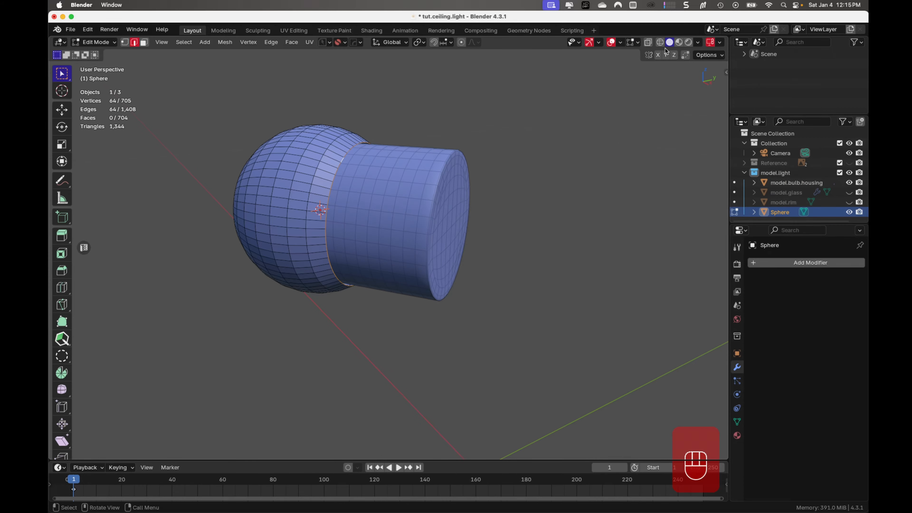
click(648, 42)
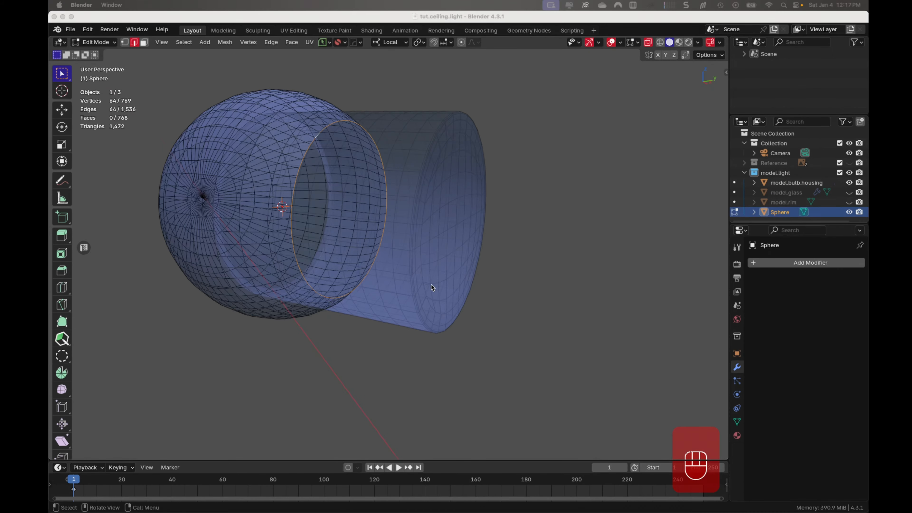
- Extrude the sphere's opening loop inward at a scale of about 0.789, close it with a span-16 Grid Fill, and leave Edit Mode
click(369, 17)
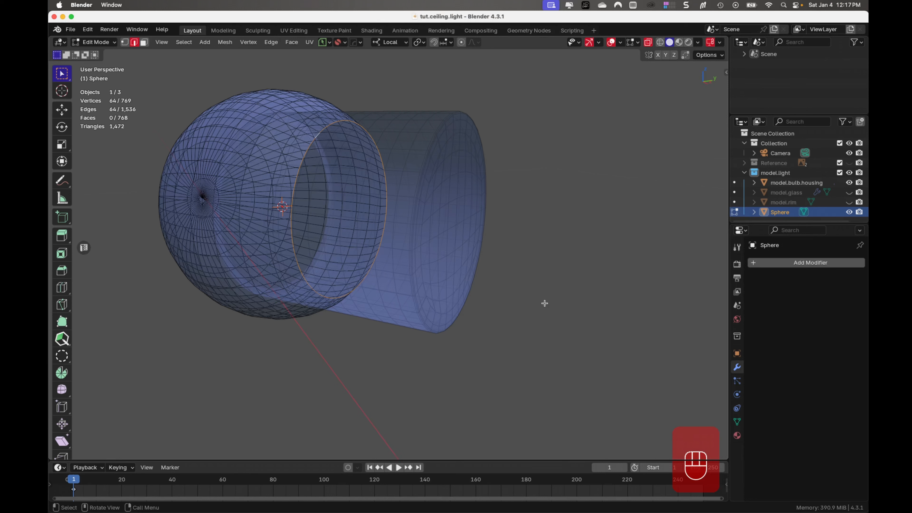
key(e)
key(s)
click(489, 308)
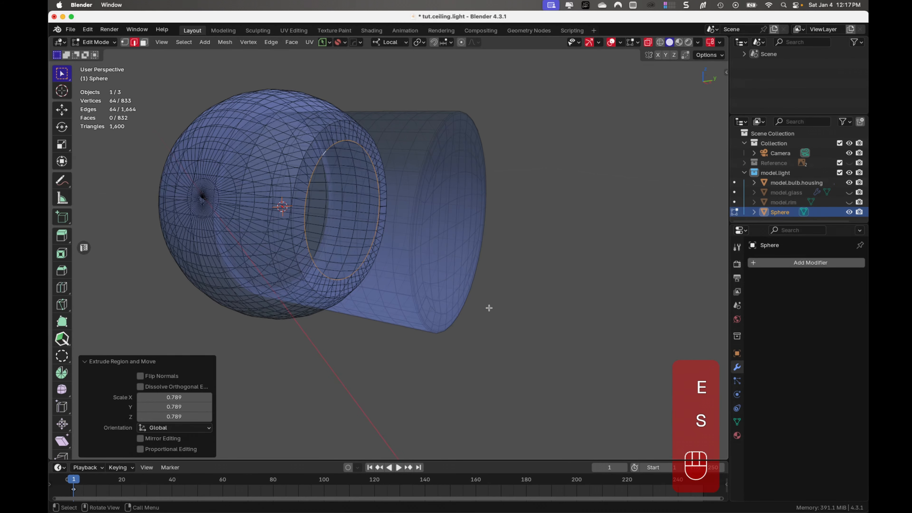
key(ctrl+f)
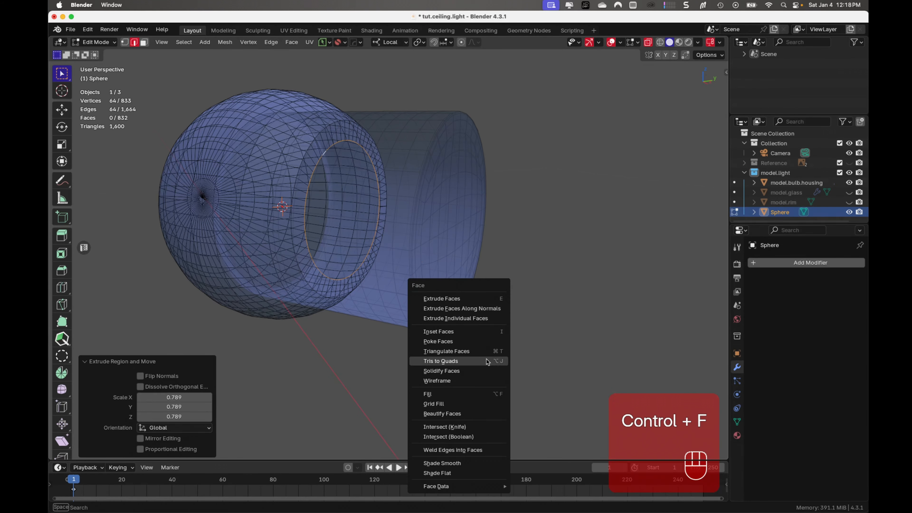
click(464, 404)
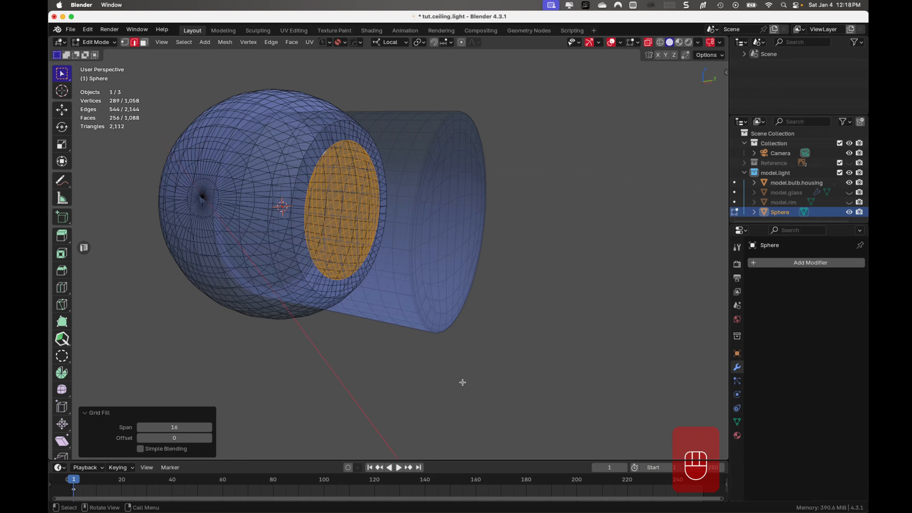
key(Tab)
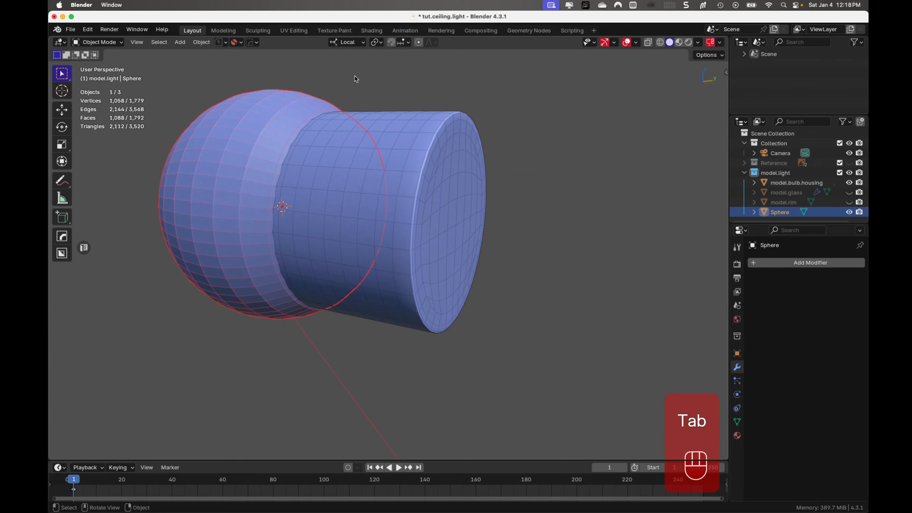
- Rename the Sphere object as model.bulb
middle_drag(561, 168, 447, 187)
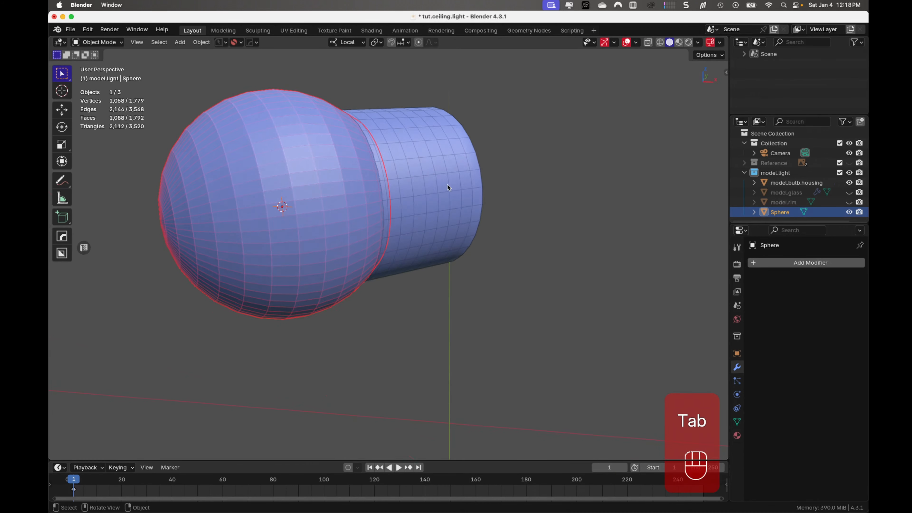
double_click(781, 213)
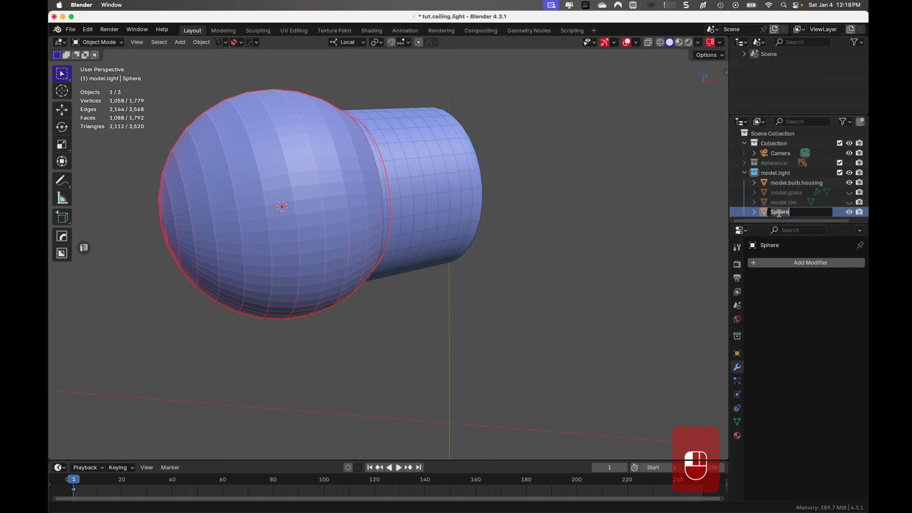
text(model.bulb)
key(Return)
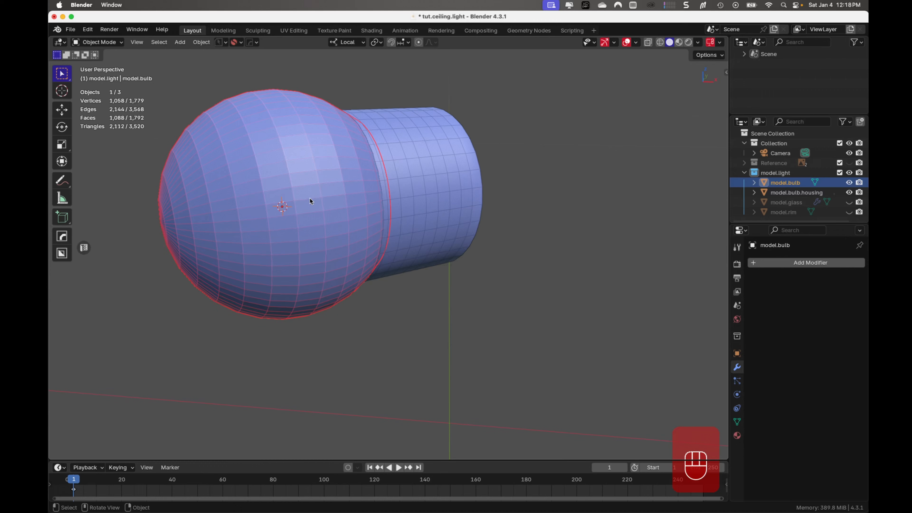
- Parent model.bulb to model.bulb.housing using the Object parent type
shift+click(436, 201)
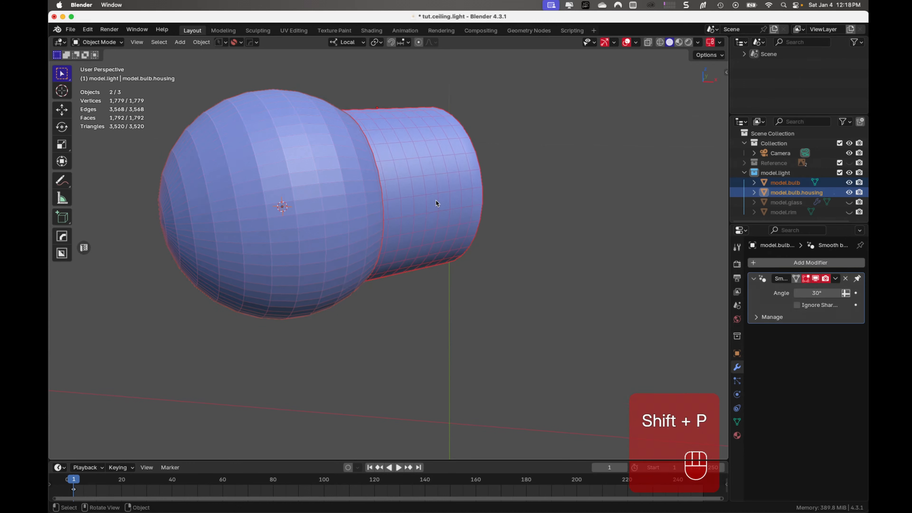
key(ctrl+p)
click(437, 202)
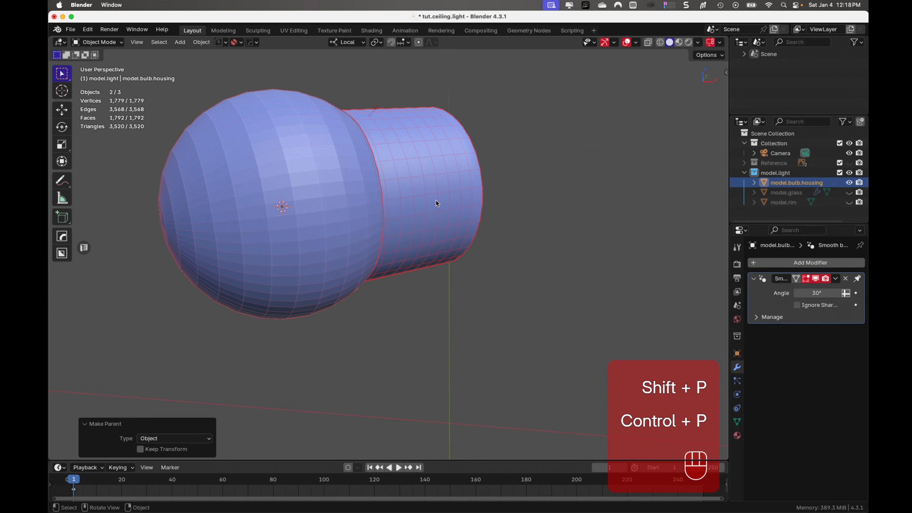
- Apply Shade Auto Smooth at 30° to the bulb and the bulb housing, and save the file
click(298, 217)
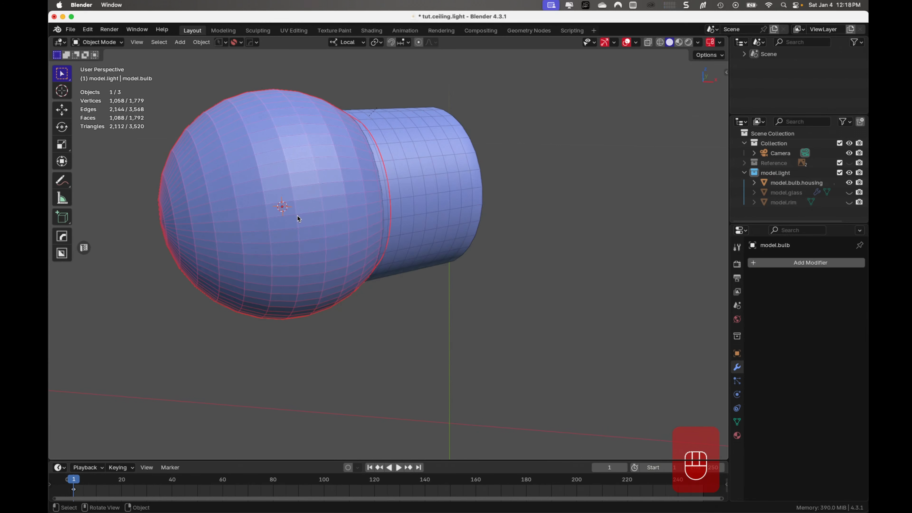
right_click(298, 218)
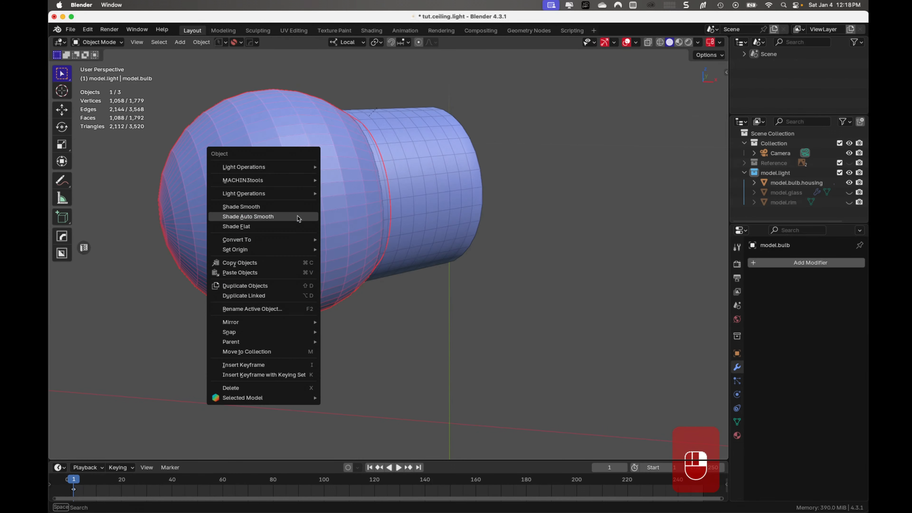
click(297, 218)
click(443, 221)
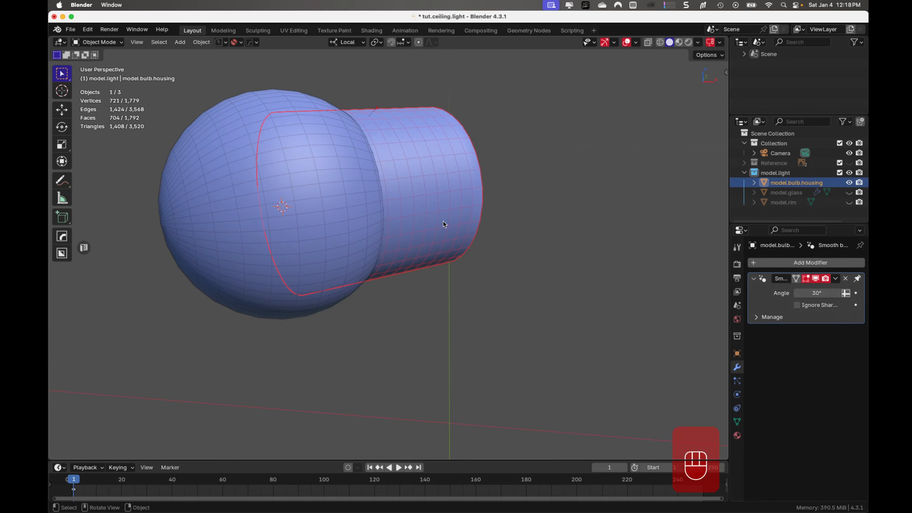
right_click(443, 221)
click(445, 222)
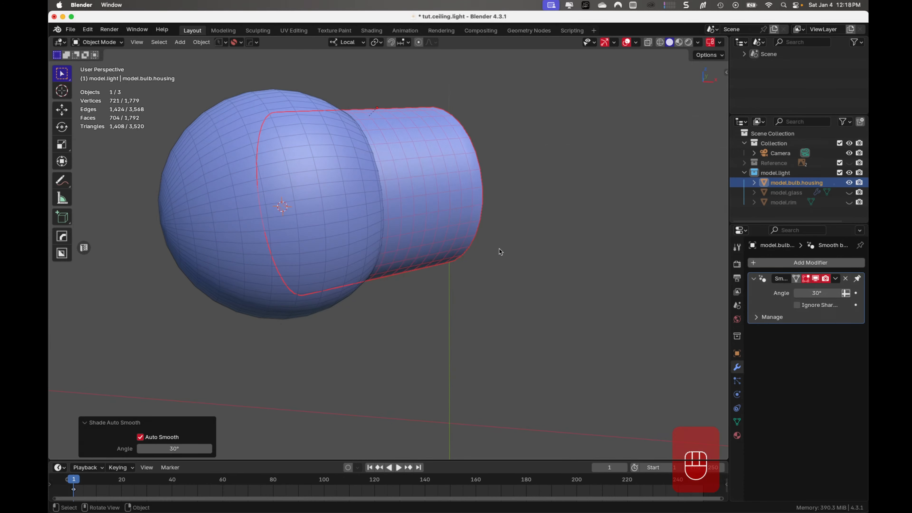
click(550, 275)
middle_drag(550, 274, 495, 280)
key(super+s)
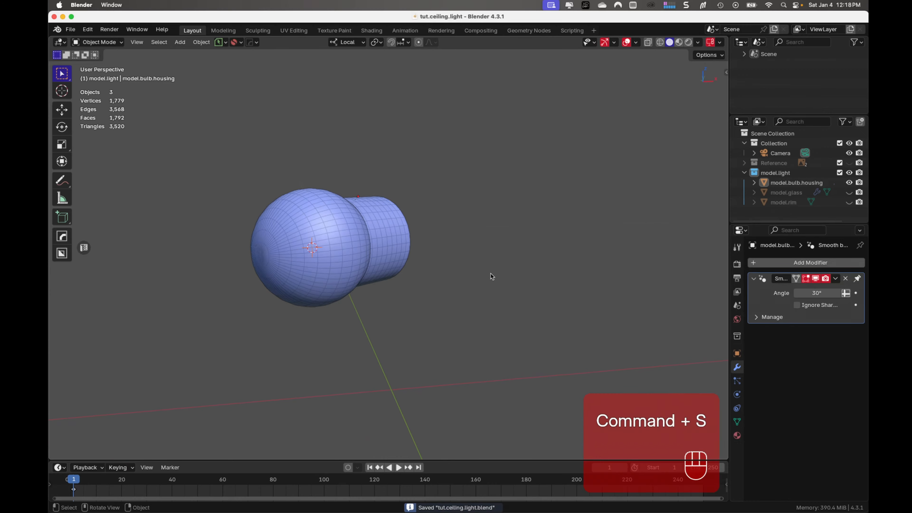
- Unhide model.rim and model.glass to show the whole light, and save the file
mouse_move(424, 322)
middle_down()
mouse_move(429, 299)
mouse_move(409, 311)
middle_up()
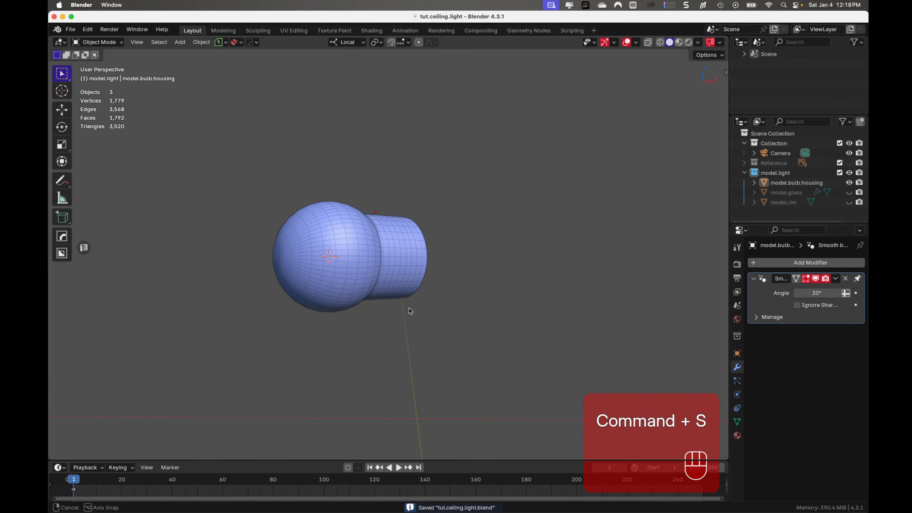
click(849, 203)
middle_drag(537, 265, 520, 245)
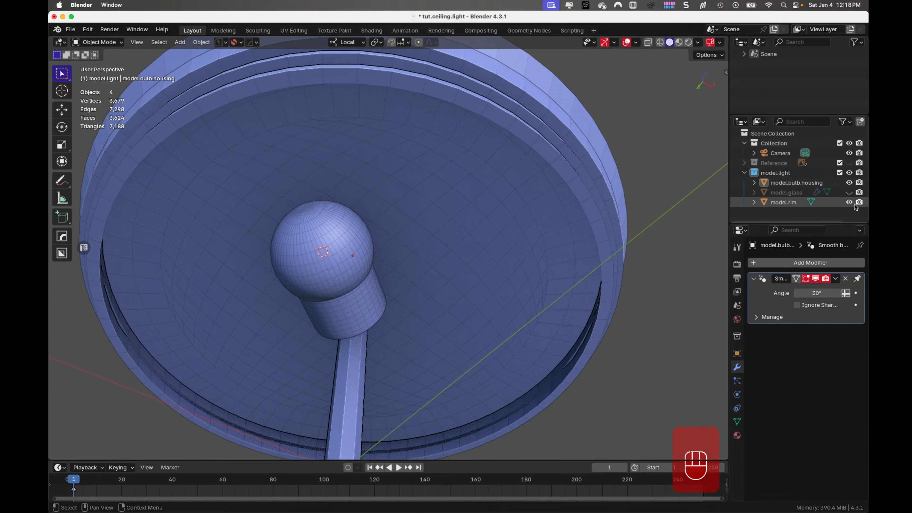
click(849, 192)
scroll(601, 328, down, 5)
middle_drag(601, 327, 552, 381)
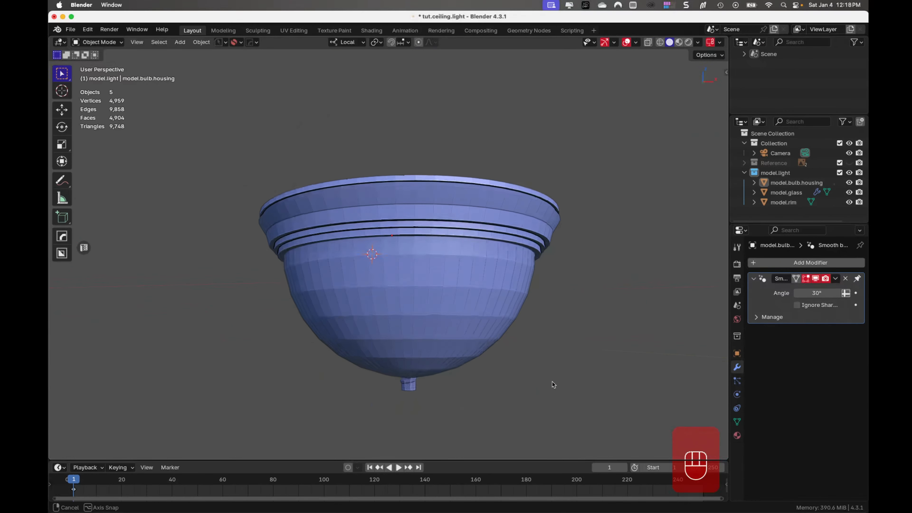
key(super+s)
- Select the four bottom faces of the small stem in model.rim, snap the 3D cursor to them, and return to Object Mode
middle_drag(491, 365, 513, 297)
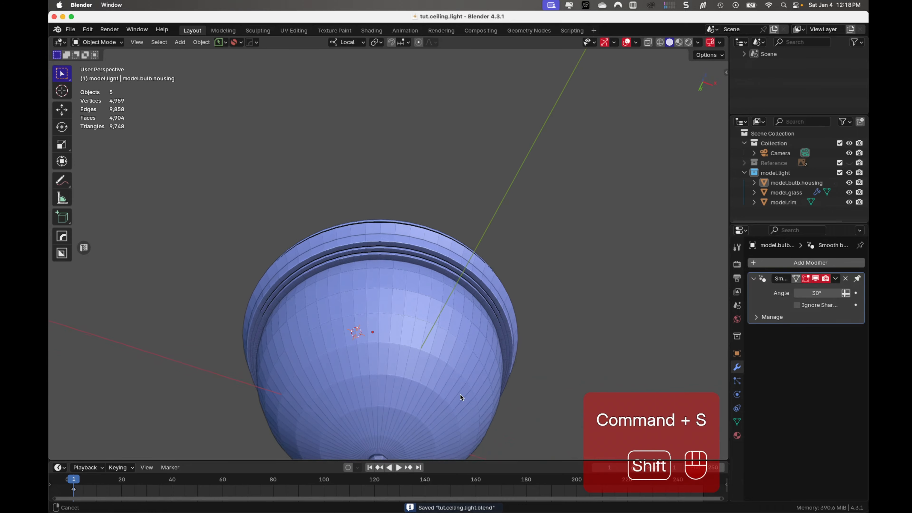
shift+middle_drag(460, 395, 360, 264)
scroll(425, 246, up, 5)
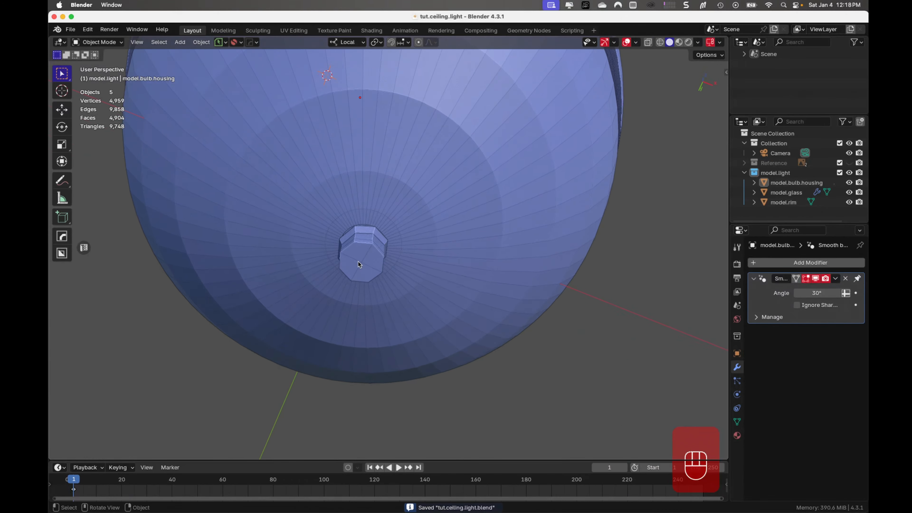
click(359, 264)
key(Tab)
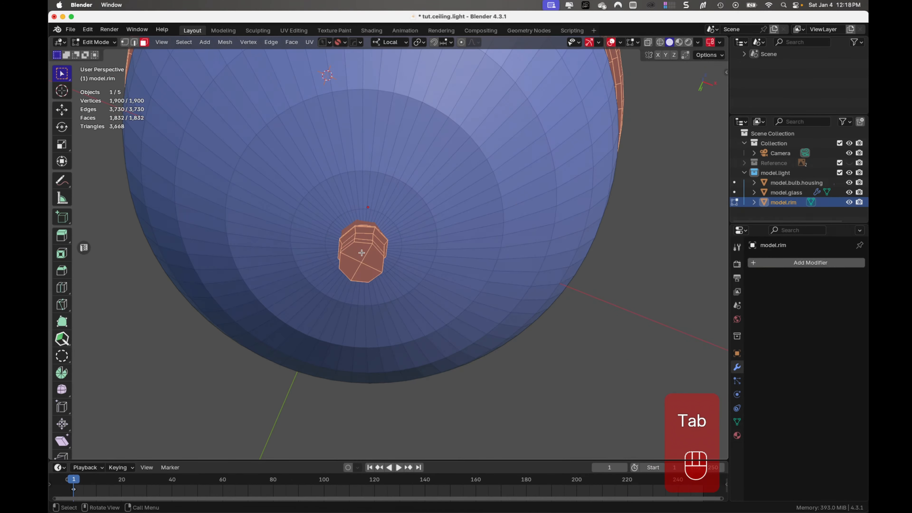
click(376, 271)
drag(354, 258, 372, 269)
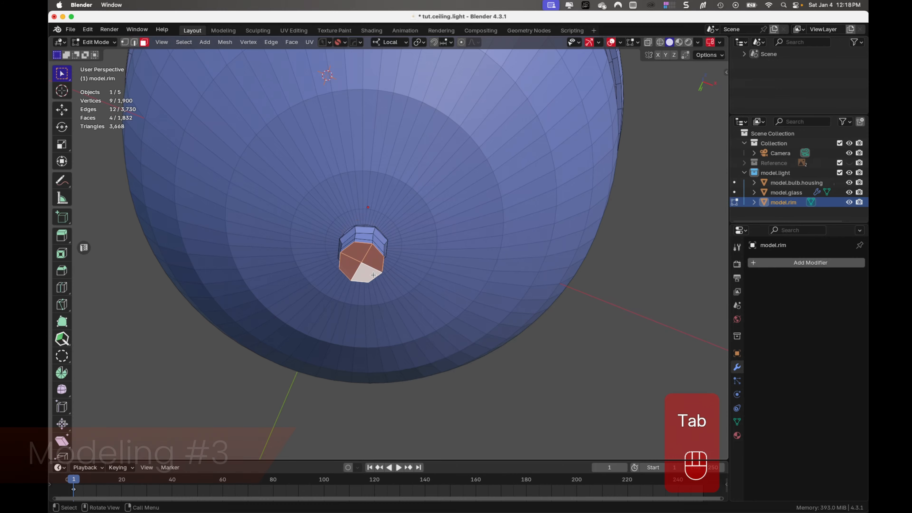
key(shift+s)
click(399, 388)
key(Tab)
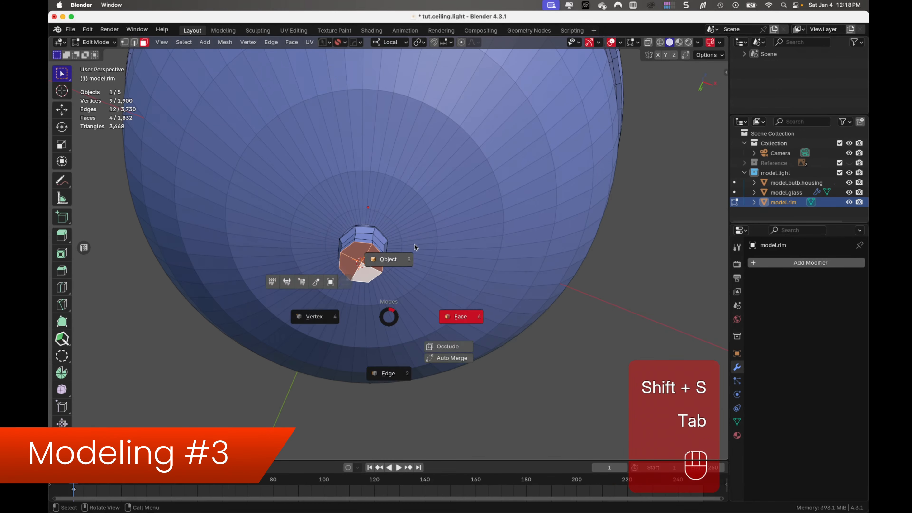
click(415, 247)
- Add a 64-vertex mesh circle at the 3D cursor and reduce its radius to slightly wider than the stem
scroll(421, 272, down, 2)
click(614, 283)
middle_drag(555, 279, 528, 286)
scroll(548, 306, down, 1)
scroll(548, 304, down, 2)
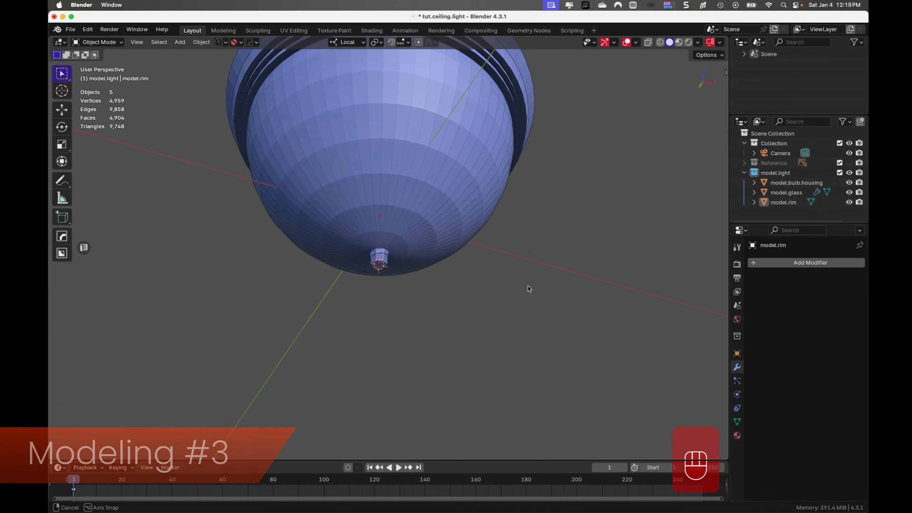
key(shift+a)
mouse_move(528, 287)
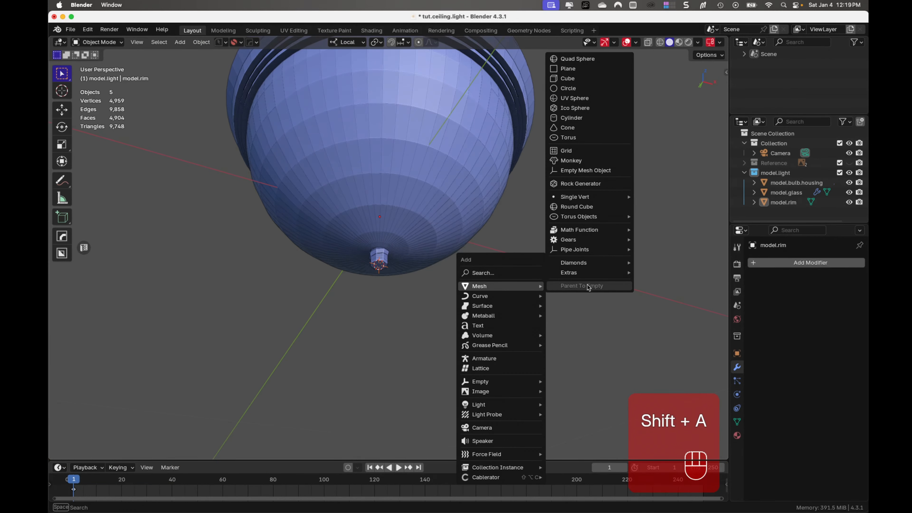
click(597, 89)
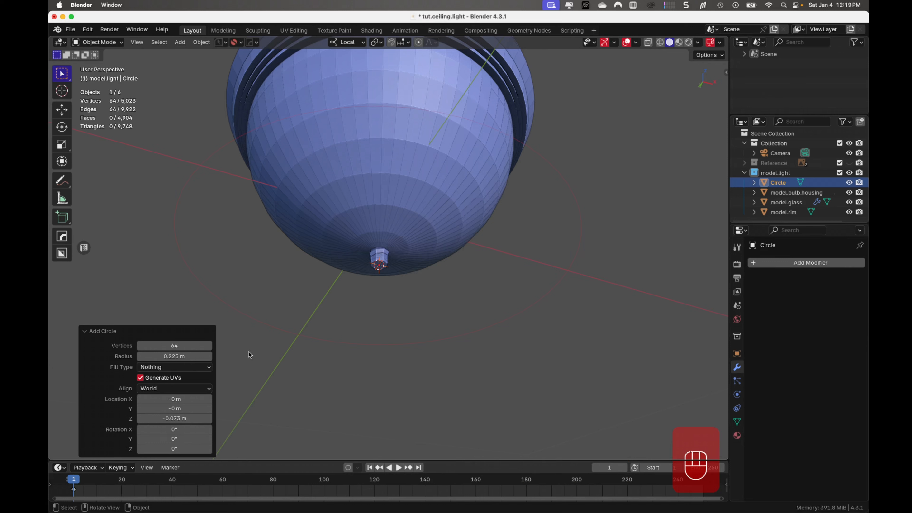
shift+drag(194, 357, 106, 365)
- In Edit Mode, scale the whole circle by about 1.8 from the bottom view so it surrounds the stem with a wide margin
key(Tab)
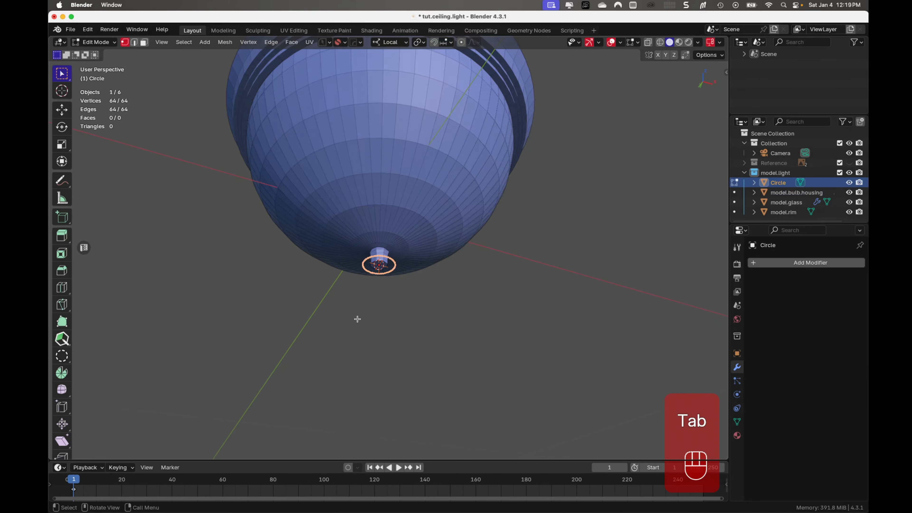
scroll(358, 319, up, 3)
key(ctrl+KP_7)
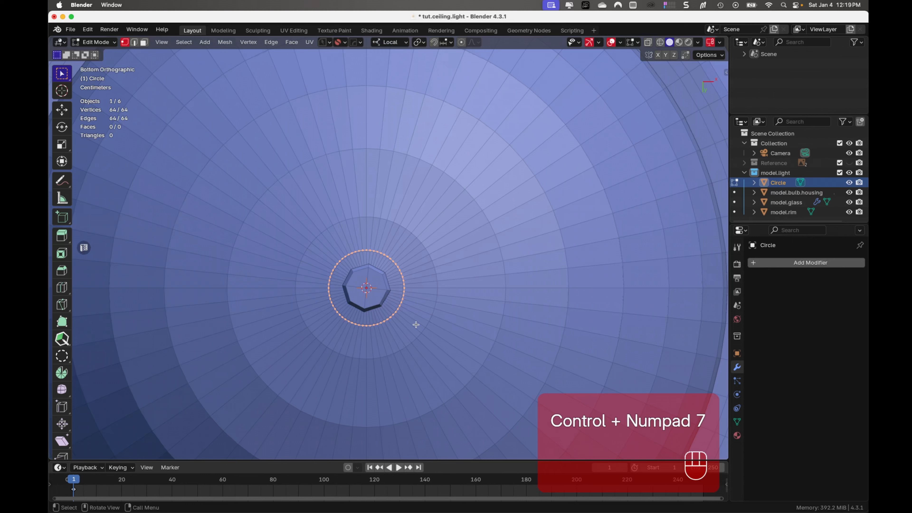
key(s)
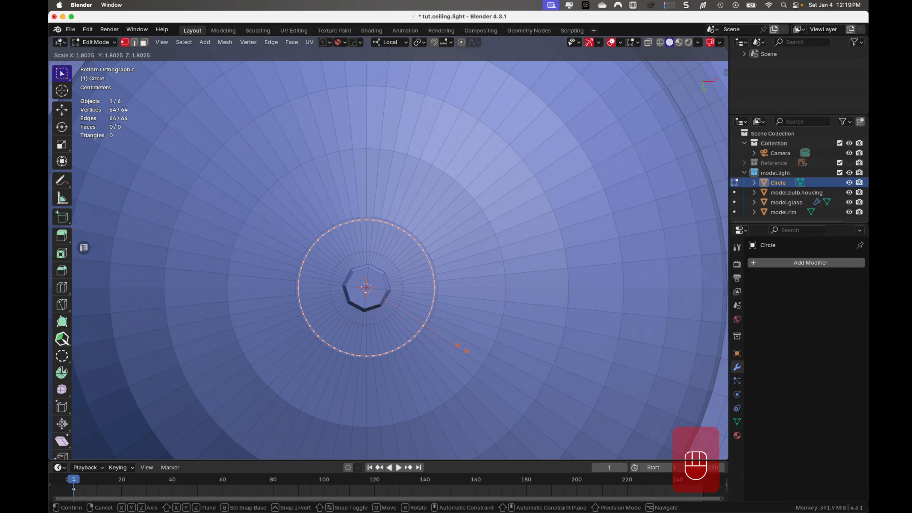
click(460, 347)
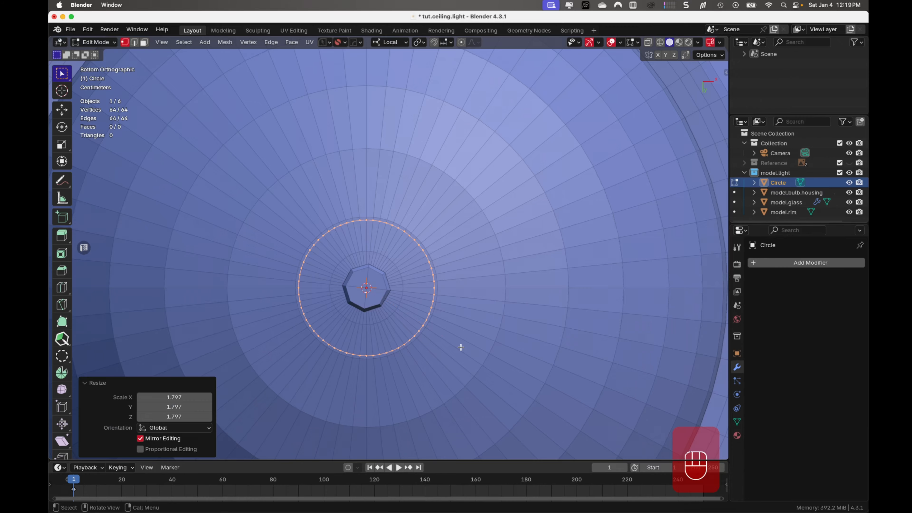
- Raise the circle about 0.0217 m along Z to the underside of the glass bowl
middle_drag(460, 346, 463, 423)
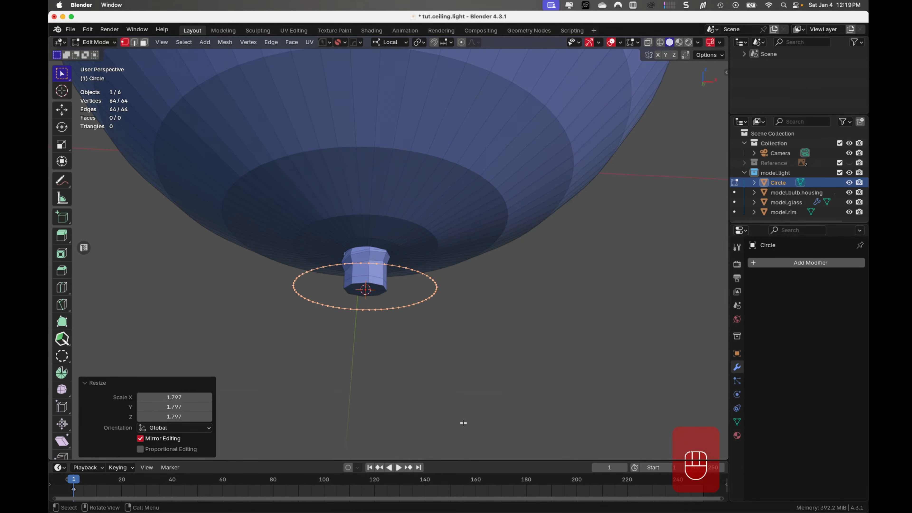
key(g)
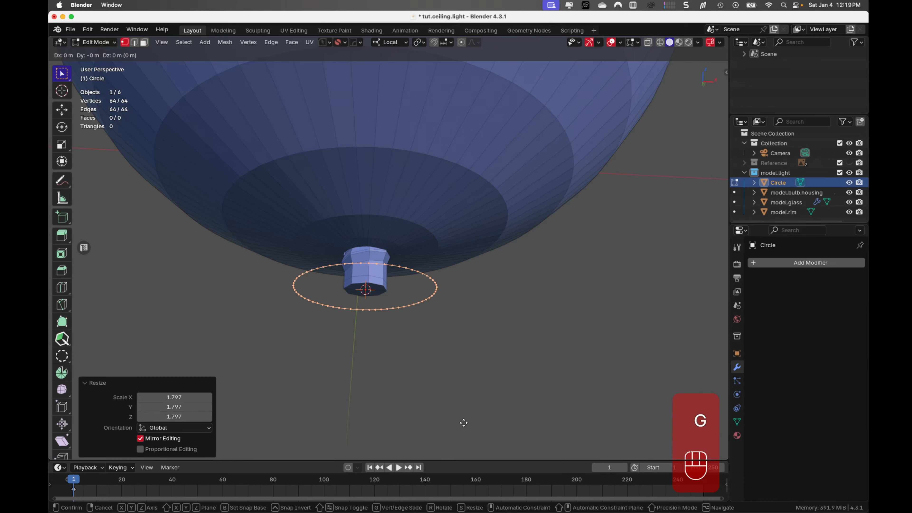
key(z)
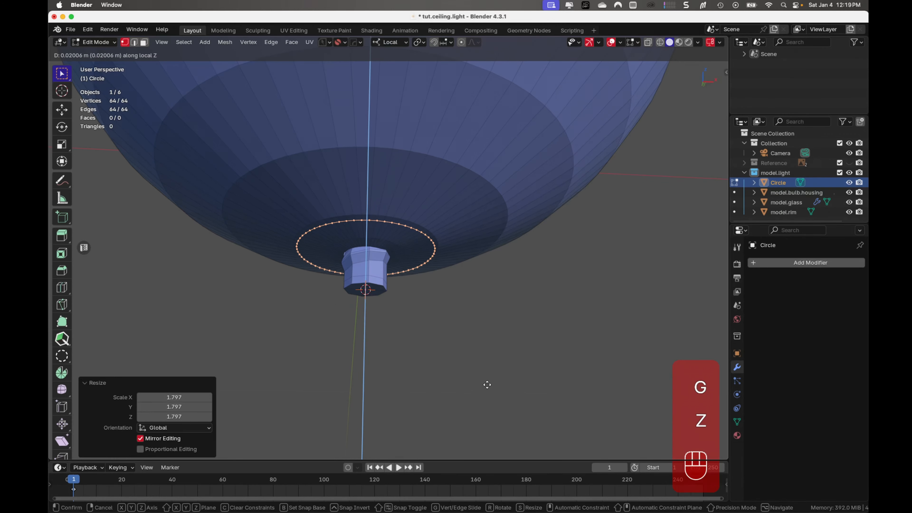
click(489, 382)
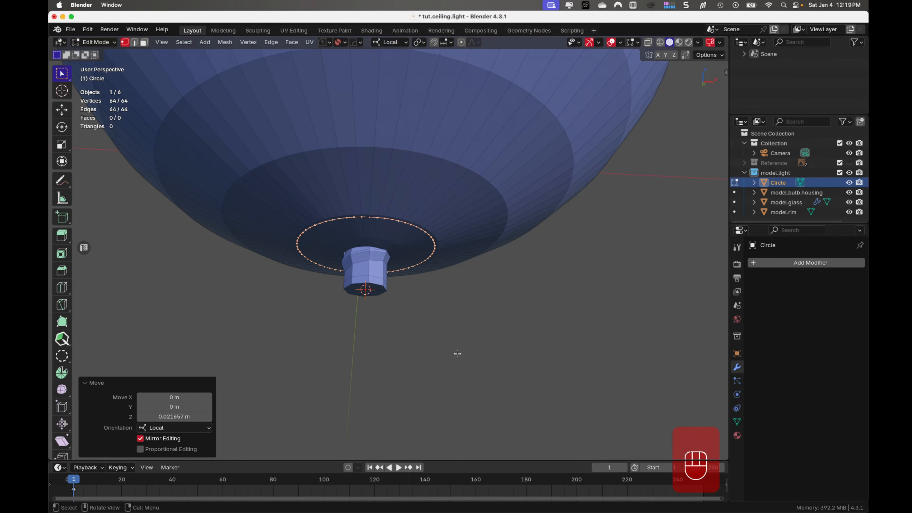
- Fine-tune the circle's height from the front view by lowering it about 0.0002 m along Z
key(KP_1)
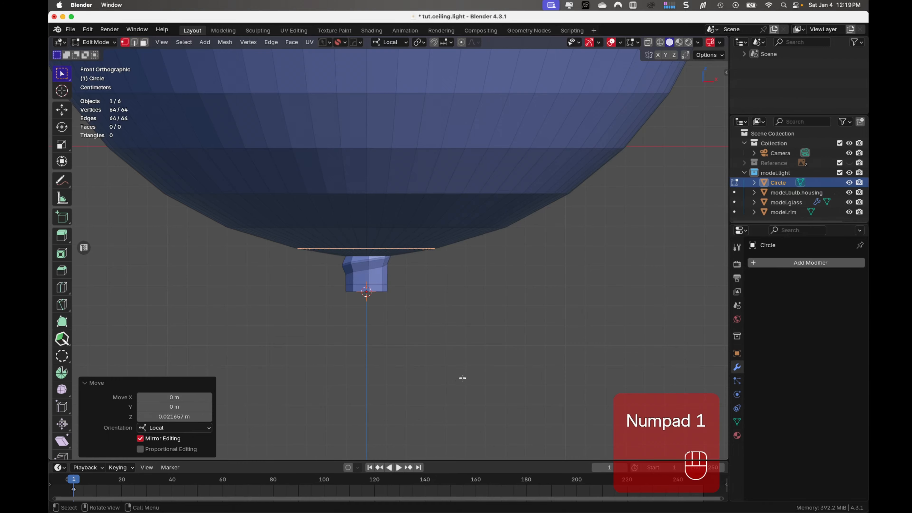
scroll(463, 378, up, 5)
key(g)
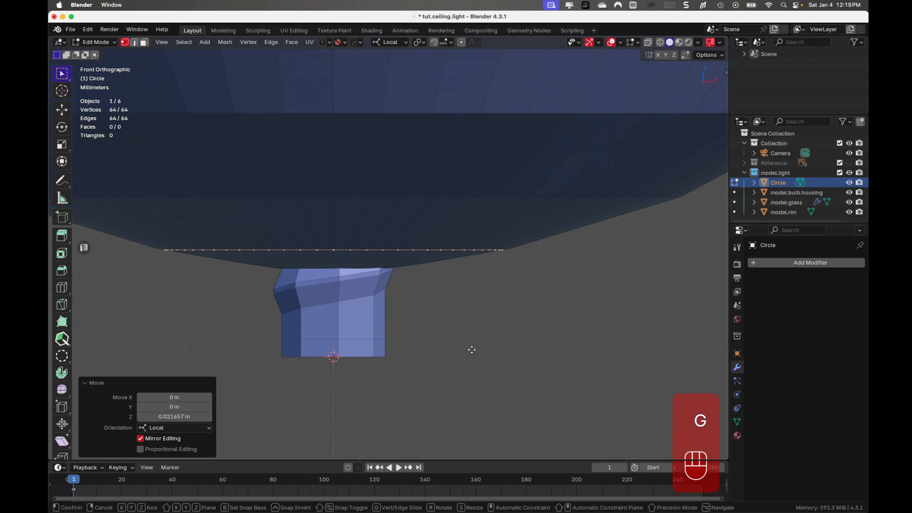
key(z)
key(shift)
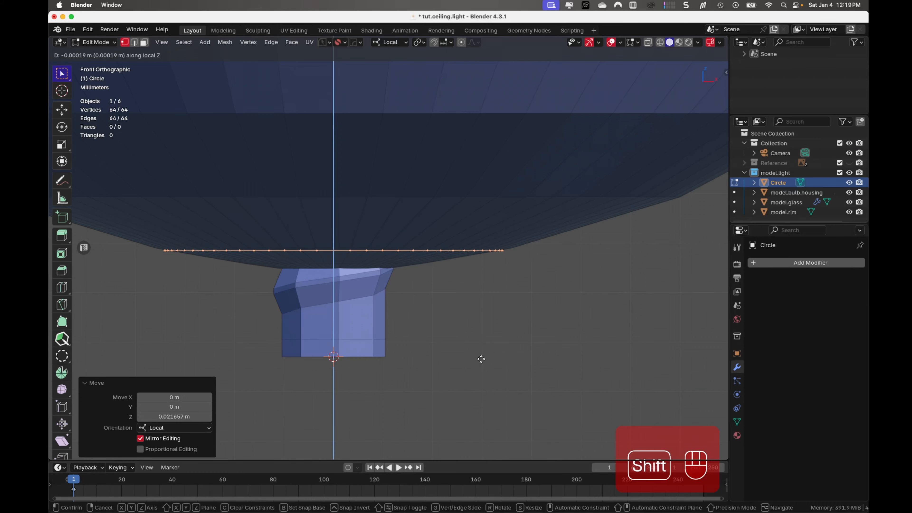
click(481, 359)
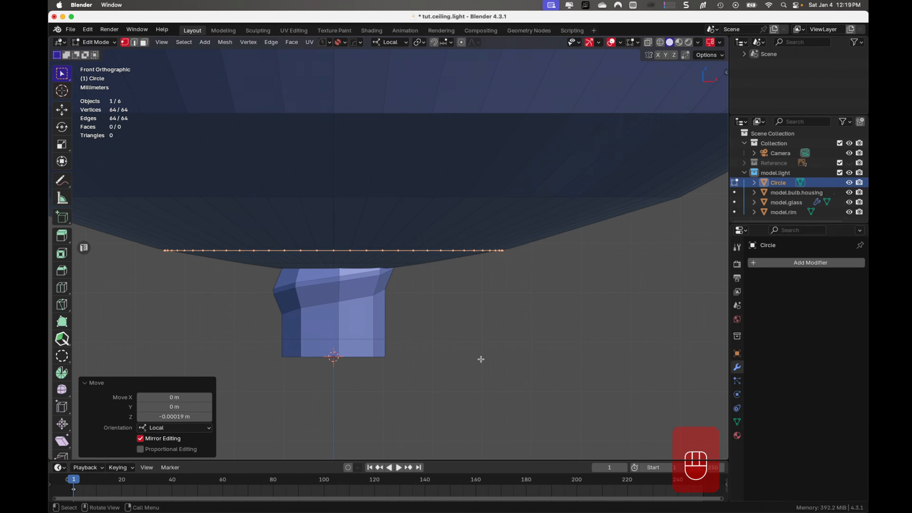
- Unhide the Reference collection to compare the reference image with the whole light
click(850, 163)
scroll(495, 315, down, 10)
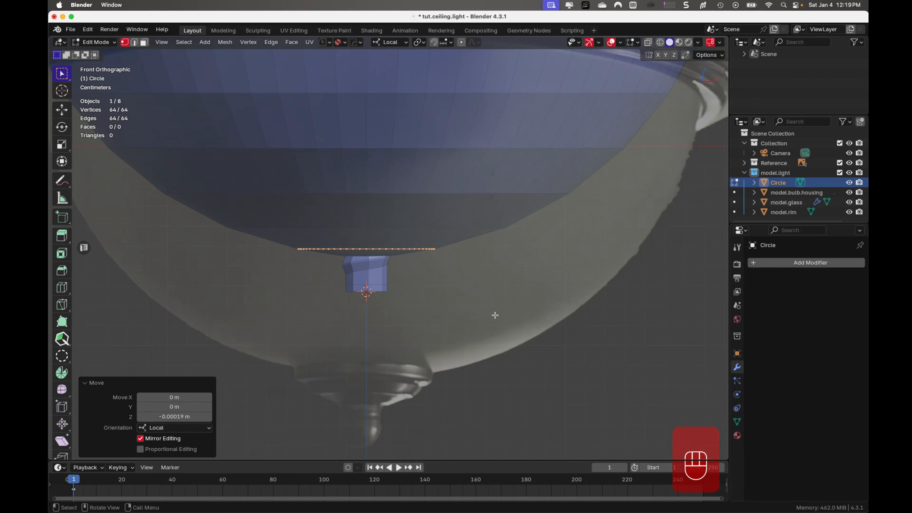
scroll(495, 315, down, 2)
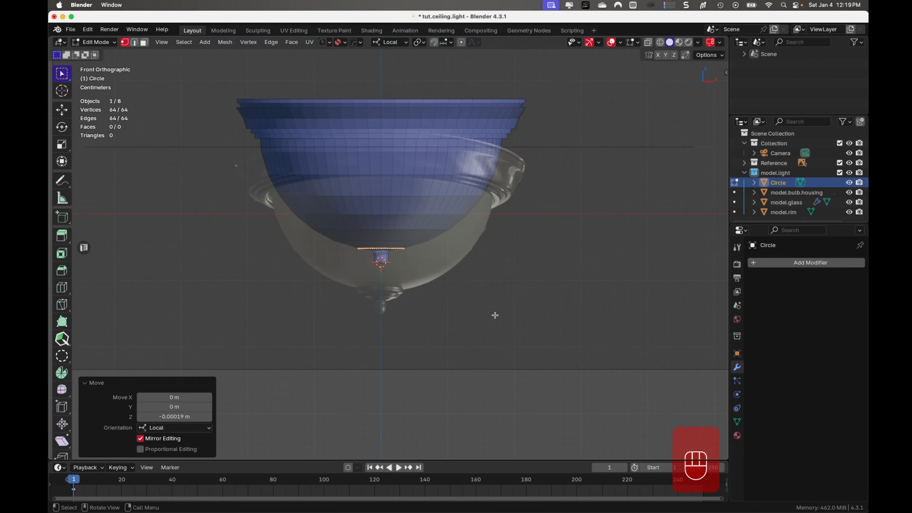
scroll(495, 315, up, 1)
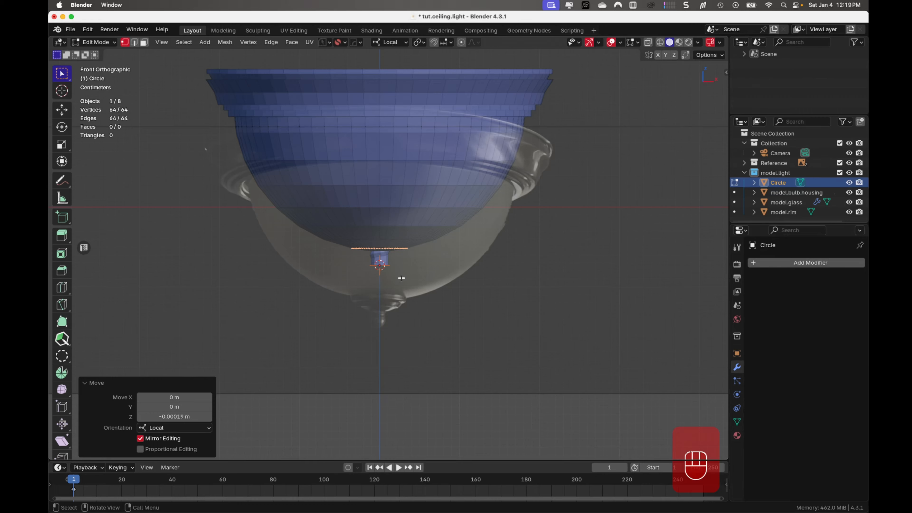
- In Object Mode, shift the ref.top image along its local Z by about 0.0027 m and about -0.0131 m
key(Tab)
click(435, 293)
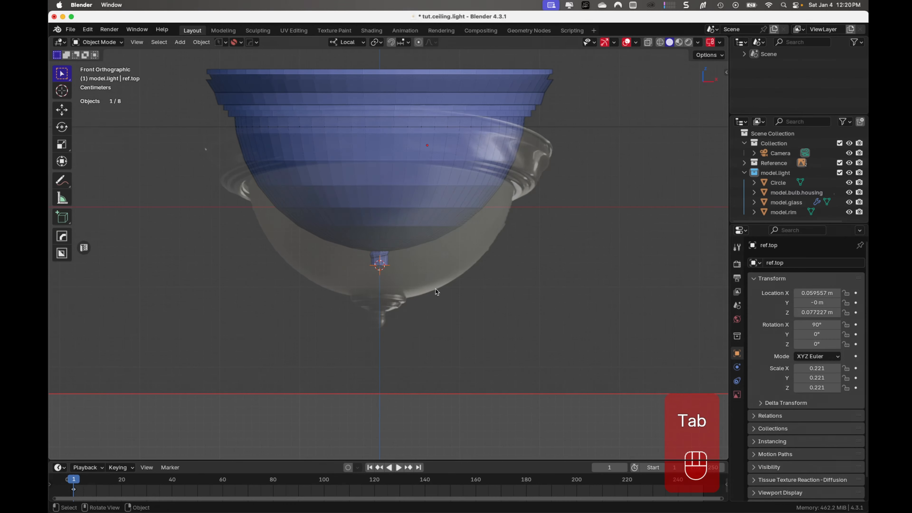
key(g)
key(z)
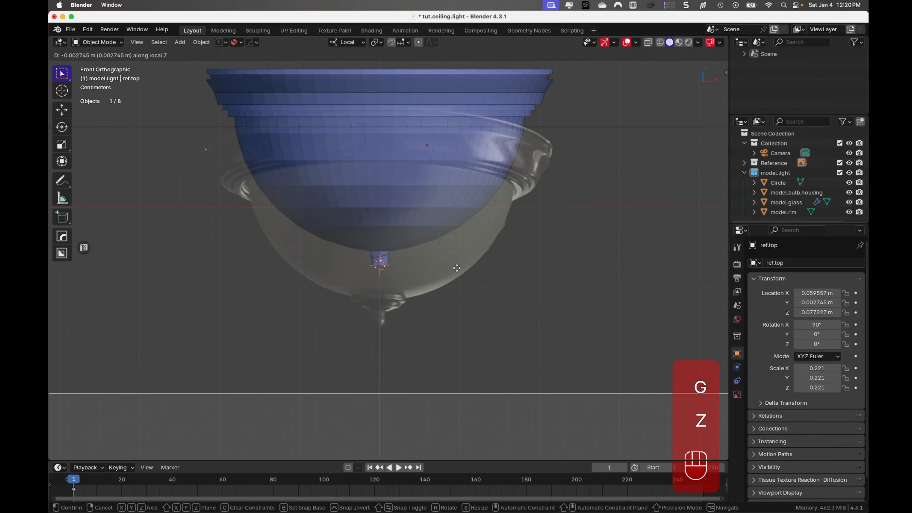
click(472, 311)
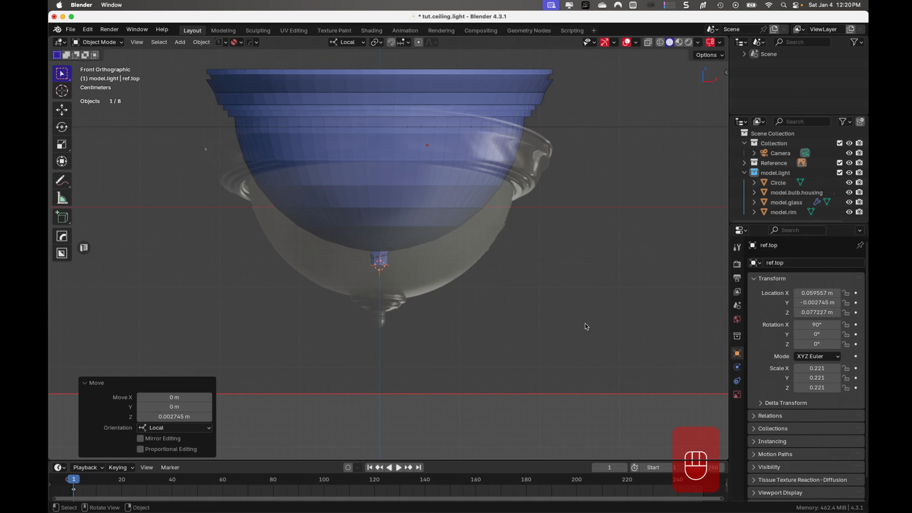
key(g)
key(z)
click(589, 281)
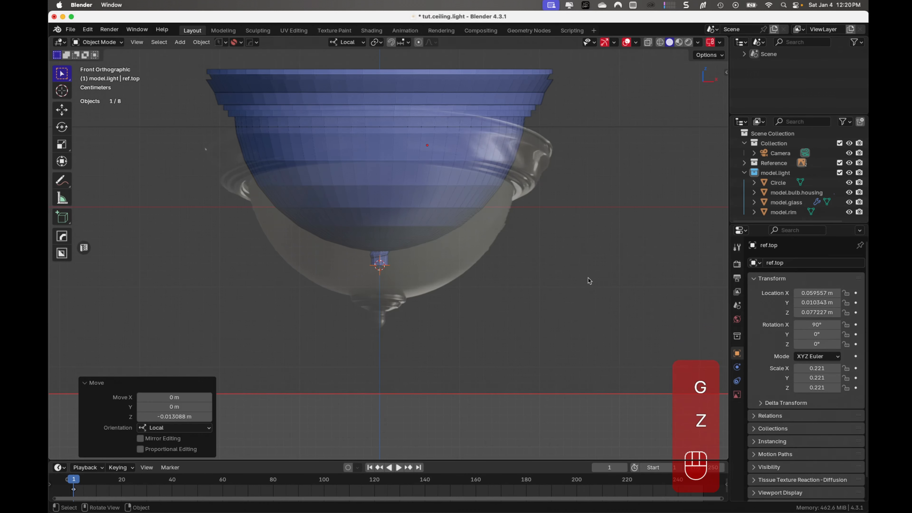
- Identify the two reference images, select ref.top, and raise it about 0.0585 m so its bowl lines up with the modelled glass
click(745, 164)
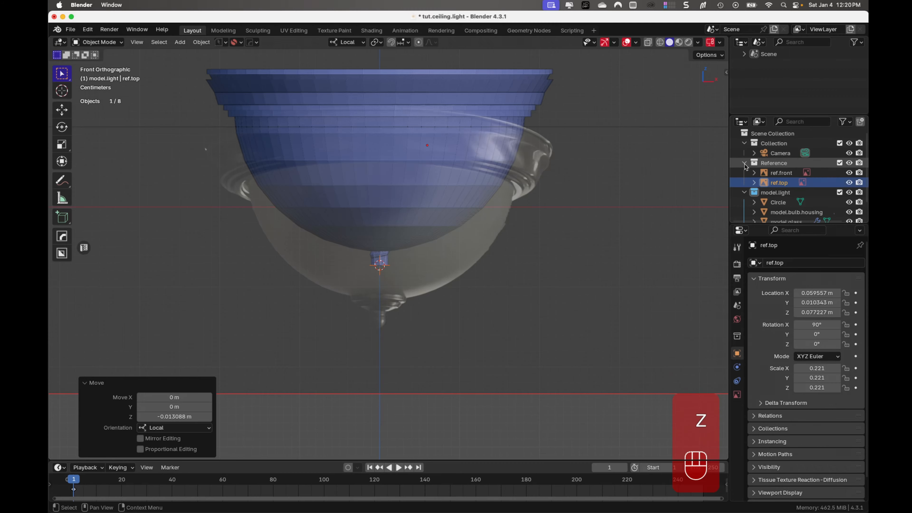
click(781, 173)
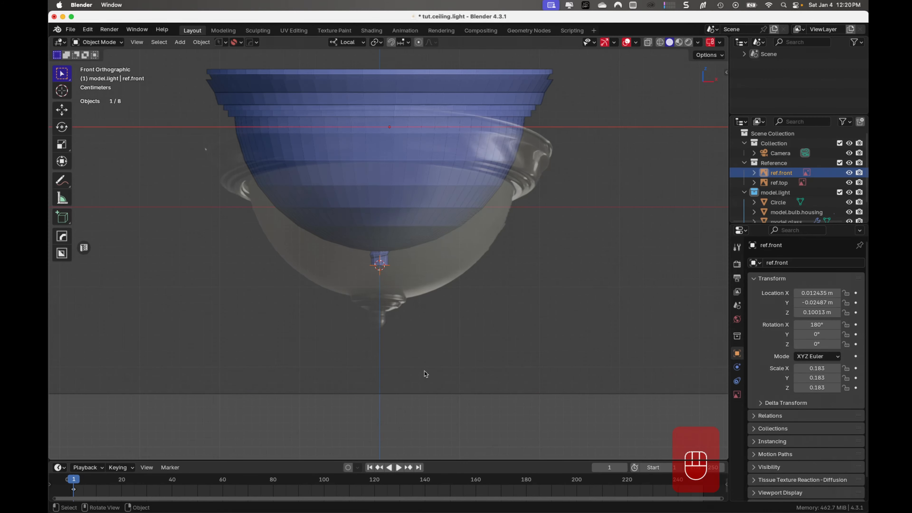
scroll(426, 373, down, 5)
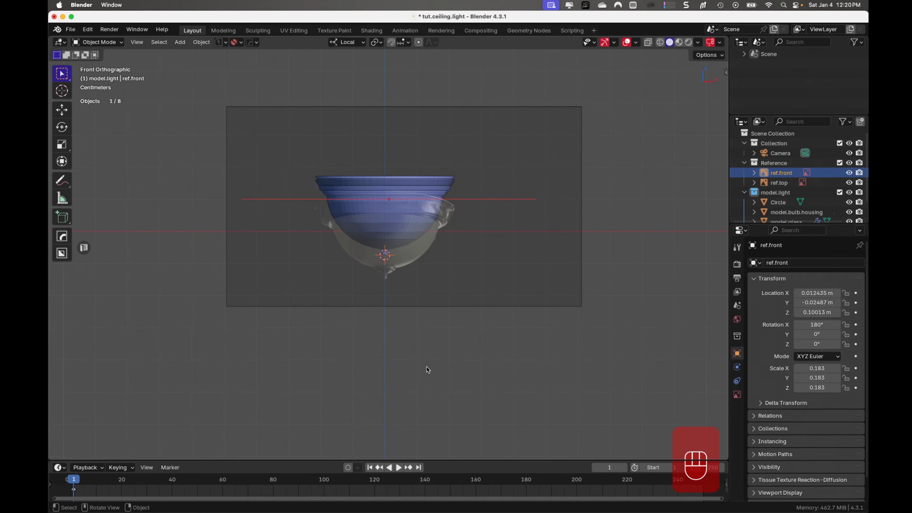
scroll(426, 368, up, 3)
click(442, 324)
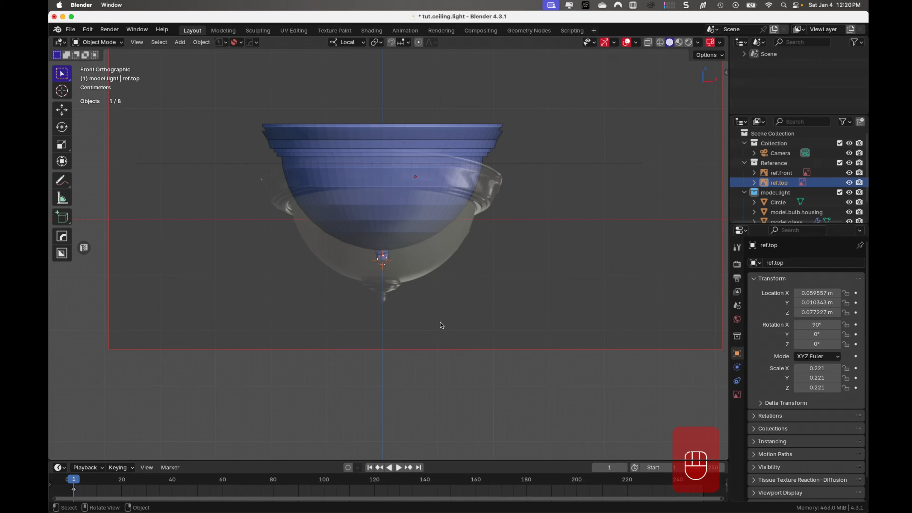
key(g)
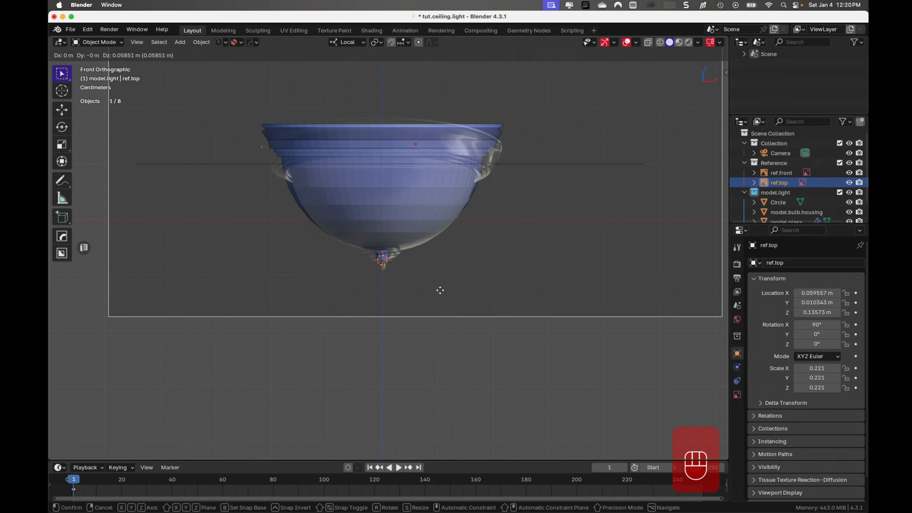
click(440, 290)
- Scale ref.top to about 0.982 and move it about -0.0026 m in X and -0.0007 m in Z to match the glass bottom
scroll(441, 303, up, 6)
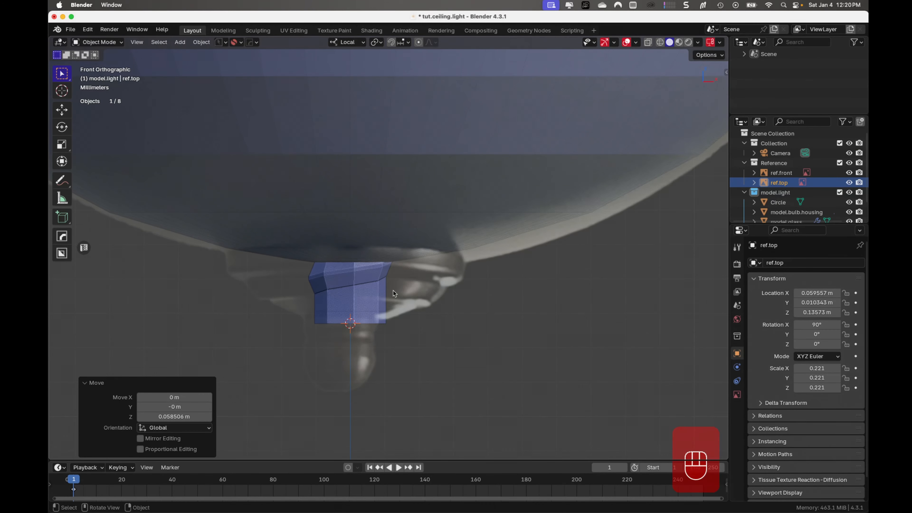
key(s)
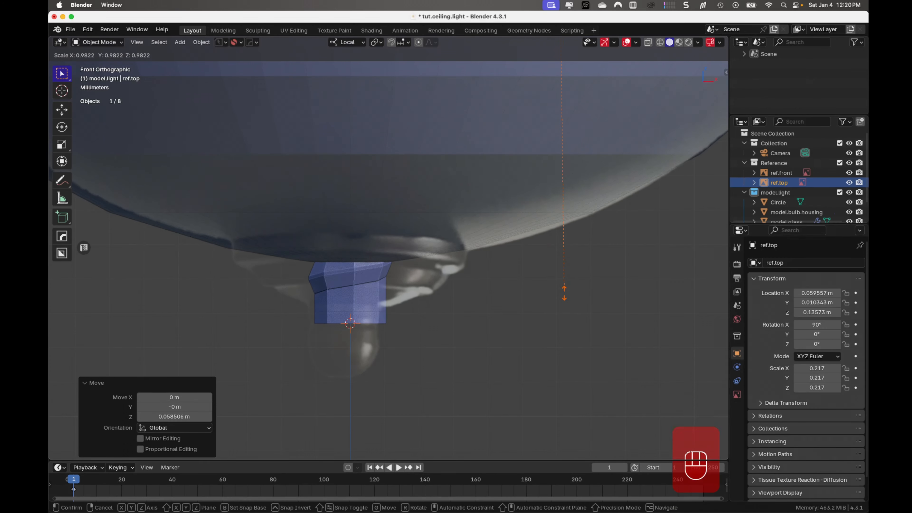
click(565, 294)
key(g)
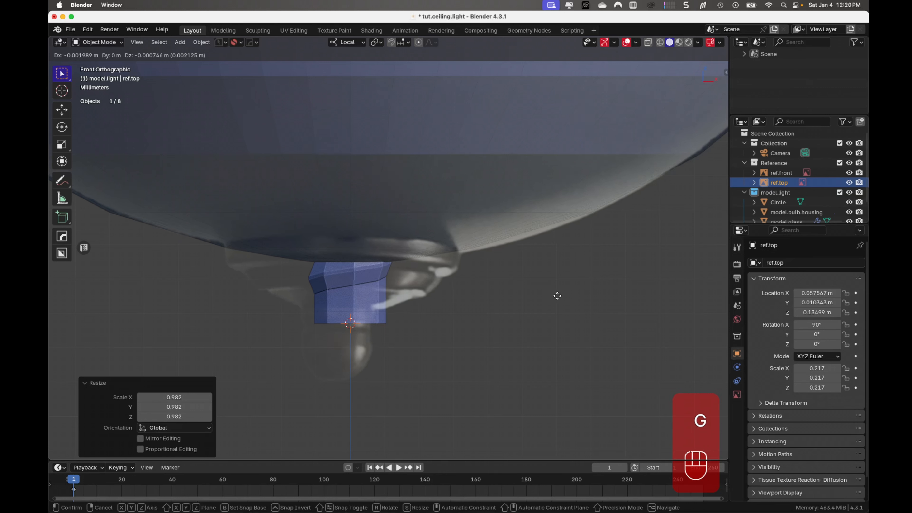
click(558, 299)
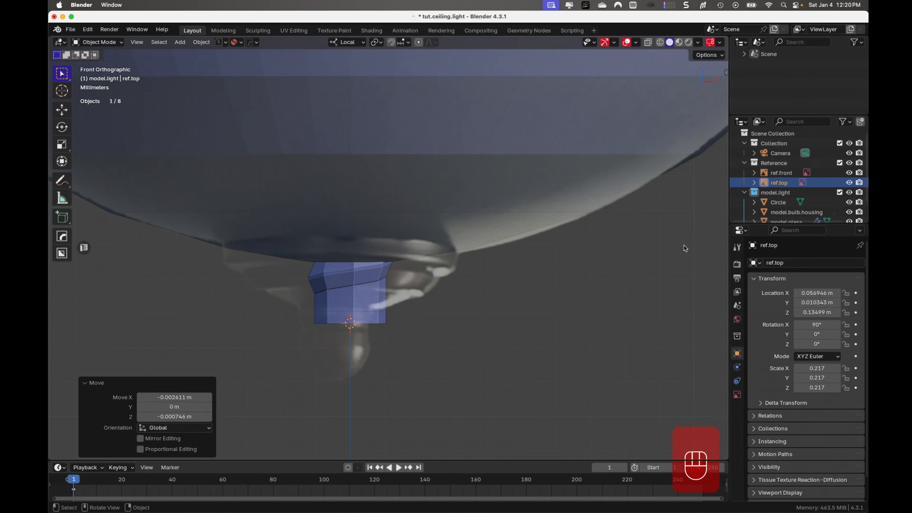
- Inspect the Circle's vertices in Edit Mode against the reference finial, and return to Object Mode
click(745, 163)
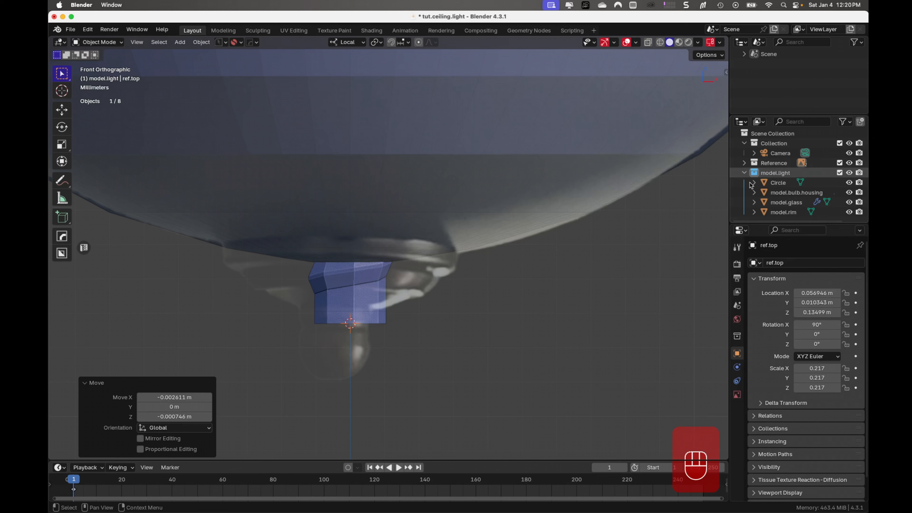
click(778, 182)
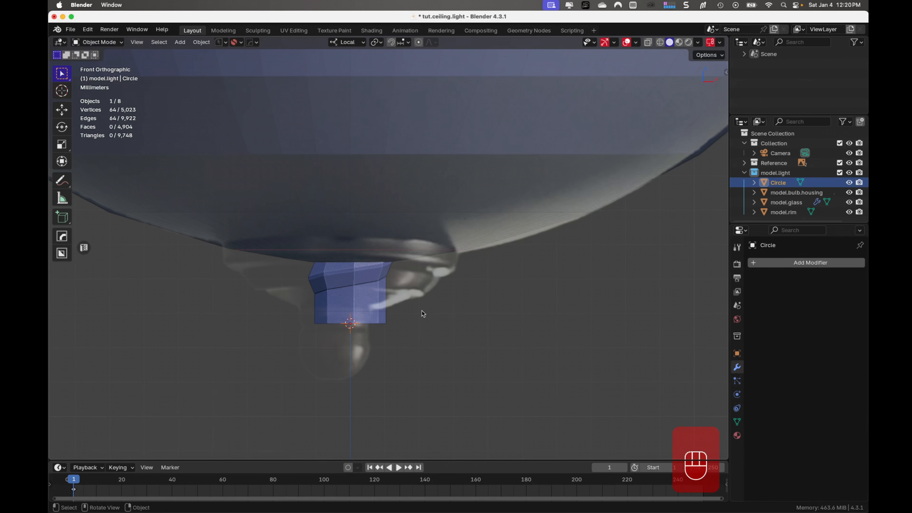
key(Tab)
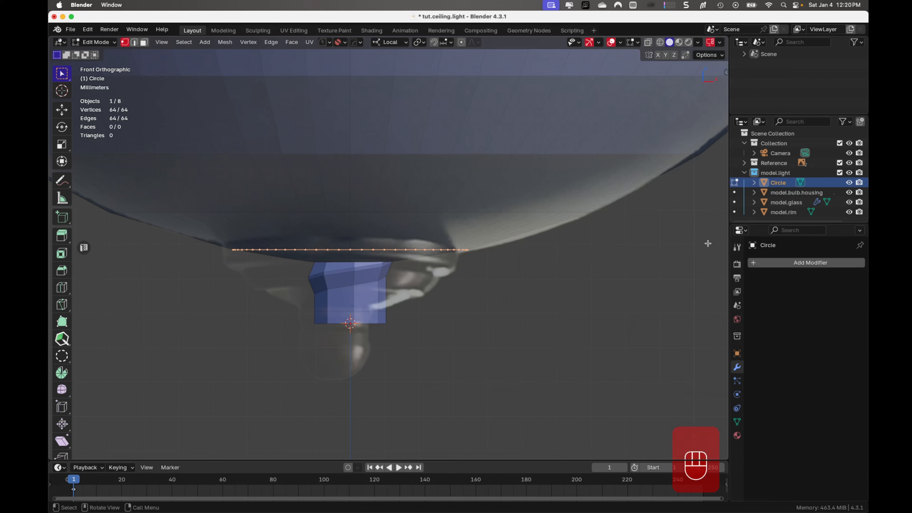
key(Tab)
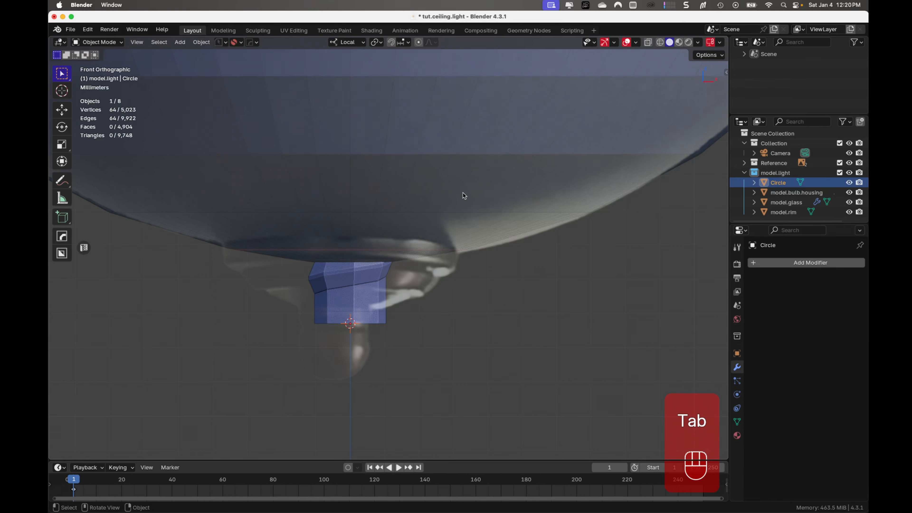
- Reselect ref.top and nudge it about 0.0006 m in X and -0.0001 m in Z
click(464, 194)
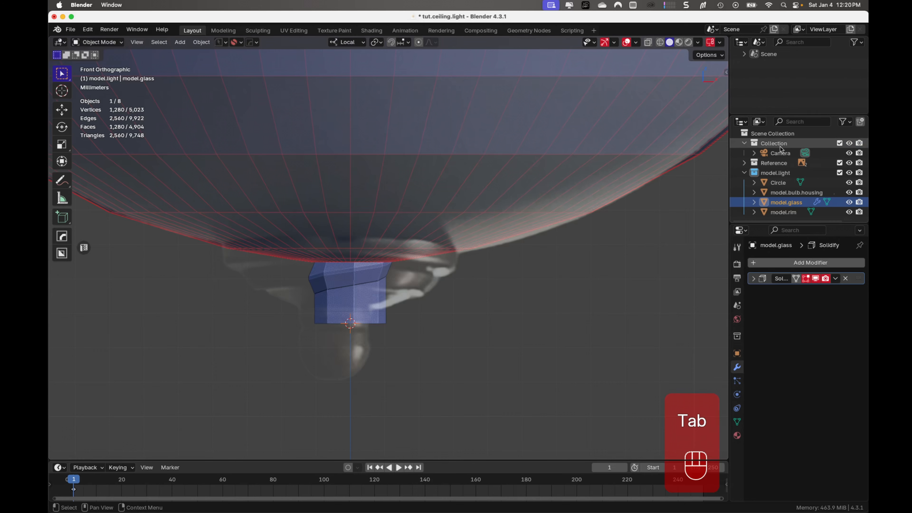
click(746, 163)
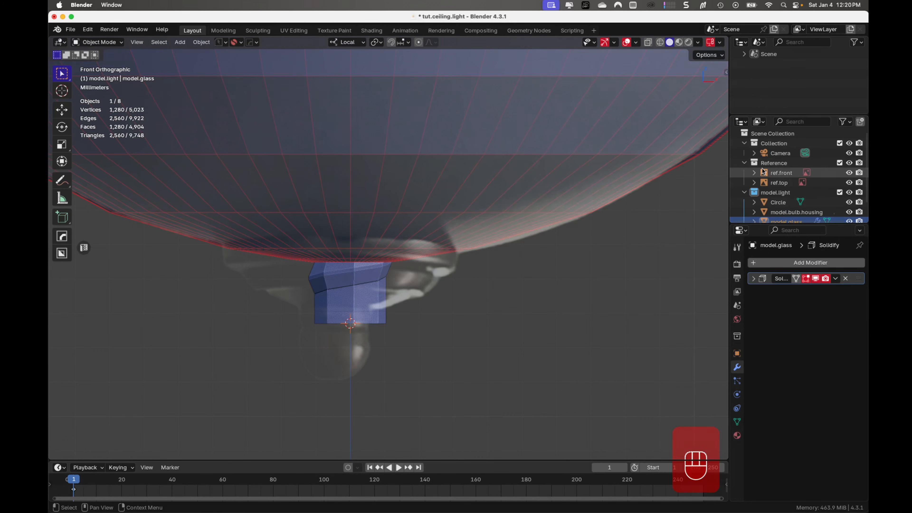
click(778, 183)
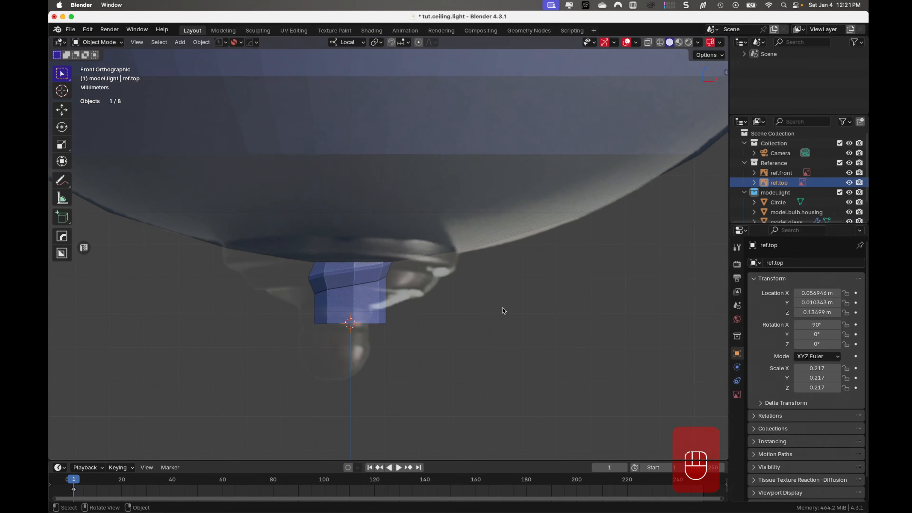
key(g)
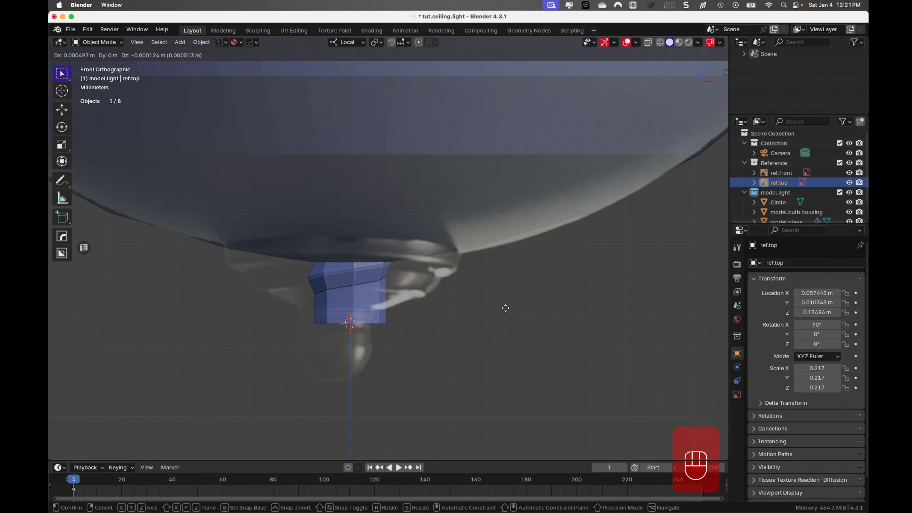
click(506, 308)
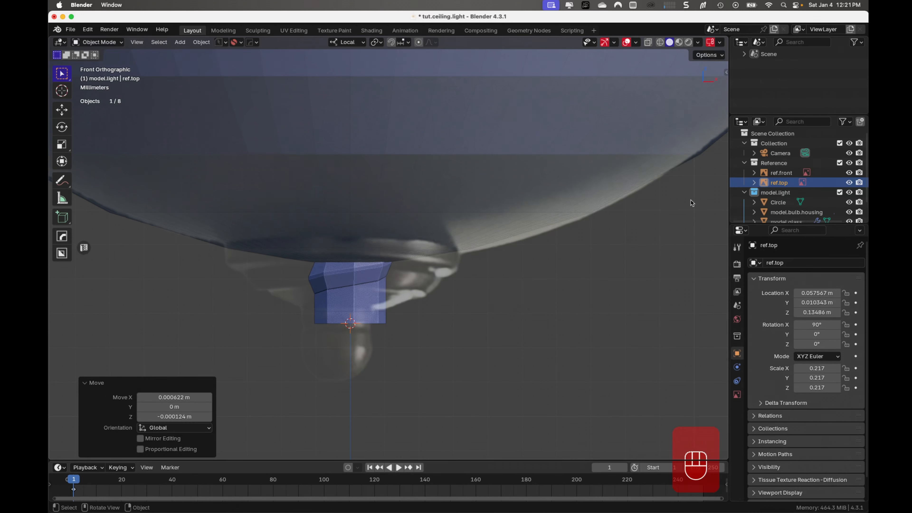
- Extrude all of the Circle's vertices in Edit Mode about 0.0053 m down along local Z to form the finial's upper band
click(744, 164)
click(767, 183)
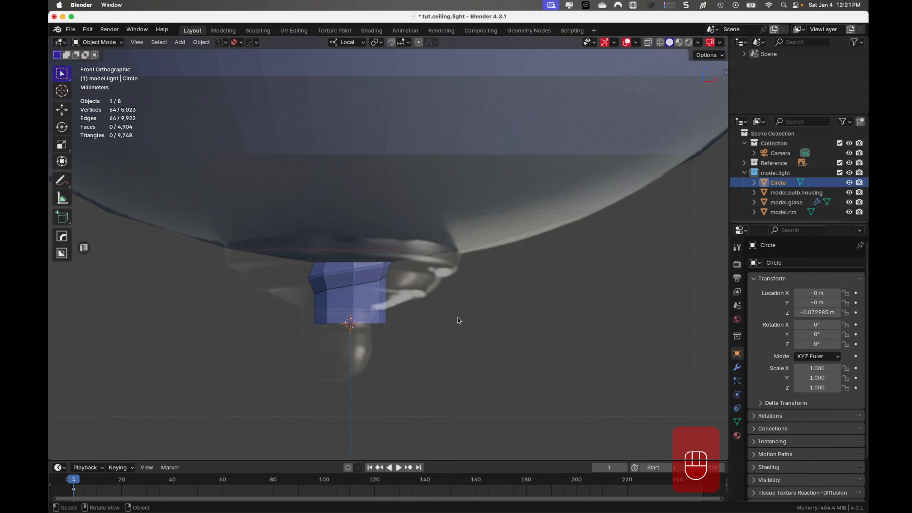
key(Tab)
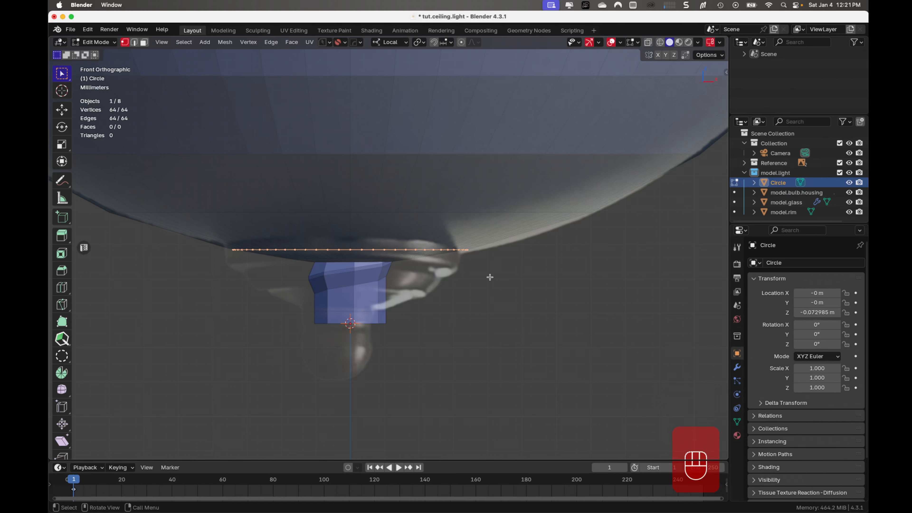
key(e)
key(z)
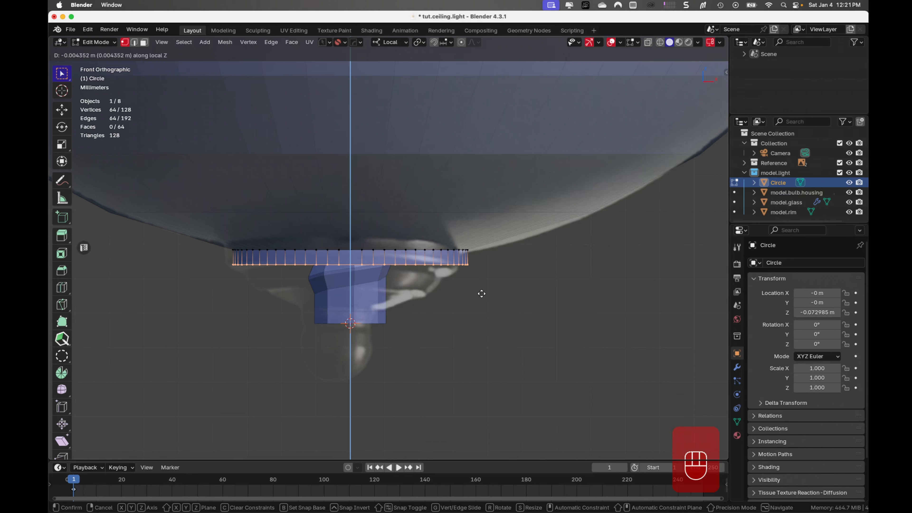
click(481, 295)
- Extrude the band's lower edge inward at scale 0.878 and lower the new ring about 0.0017 m along local Z
key(e)
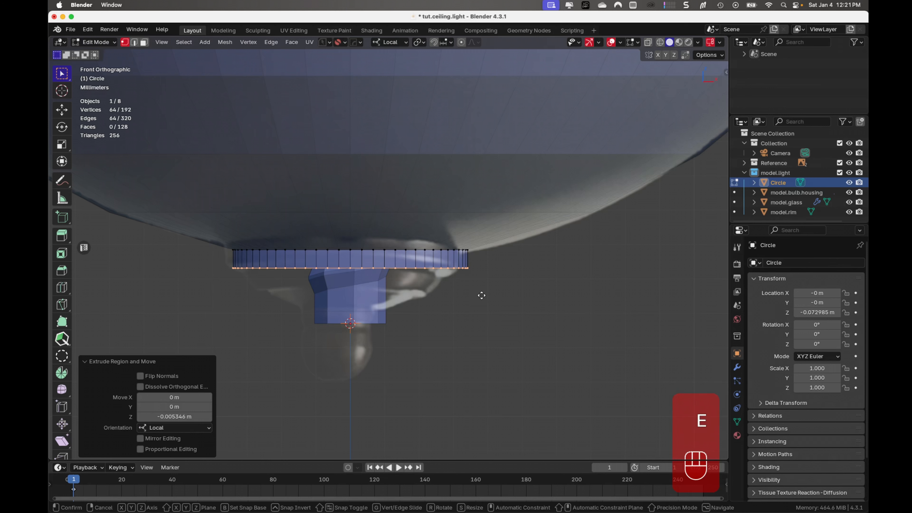
key(s)
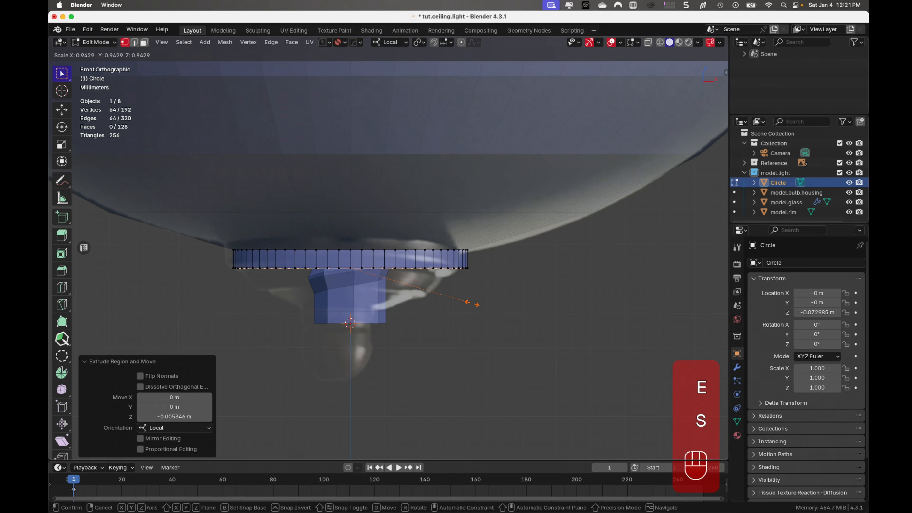
click(464, 302)
key(g)
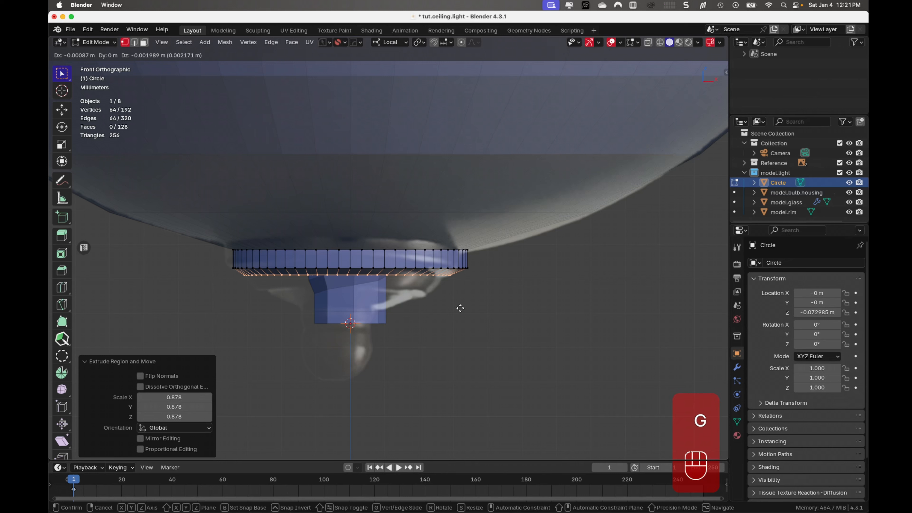
key(z)
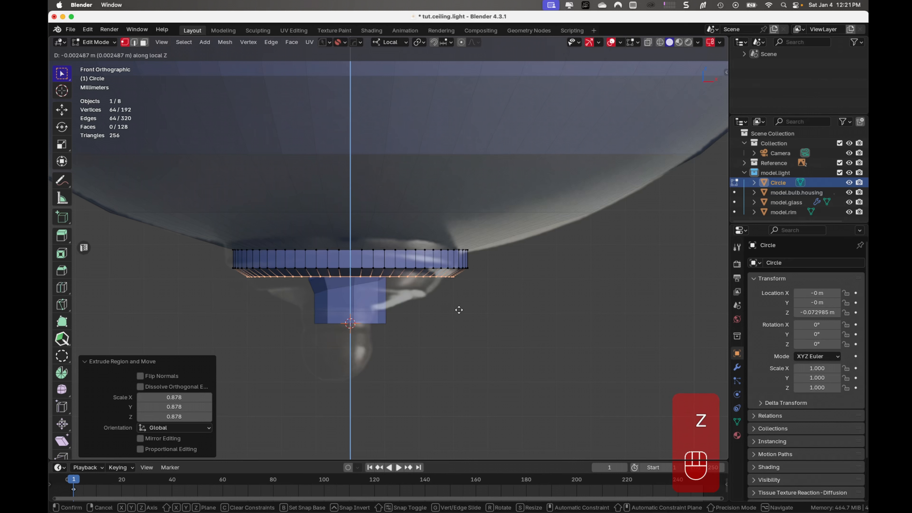
click(458, 308)
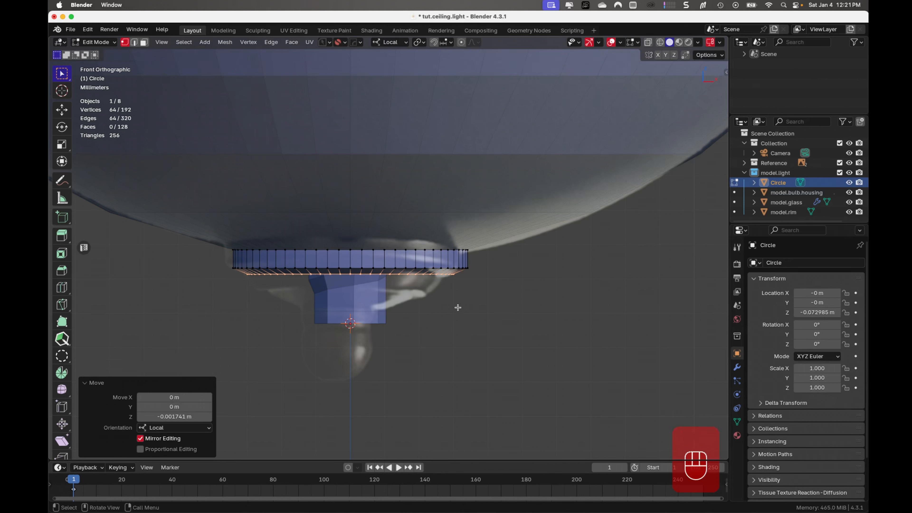
- Extrude the lowest ring slightly inward at scale 0.983, and extrude it again about 0.0016 m down along local Z
key(e)
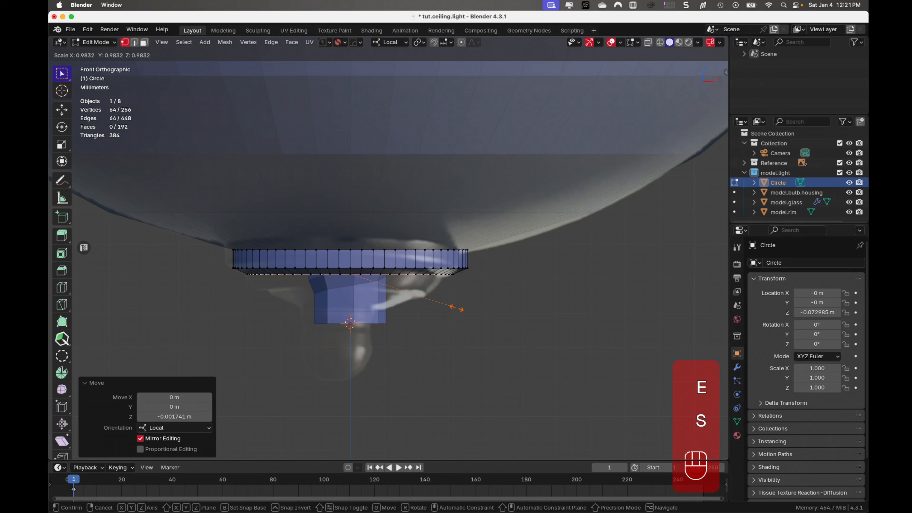
click(455, 309)
key(e)
key(z)
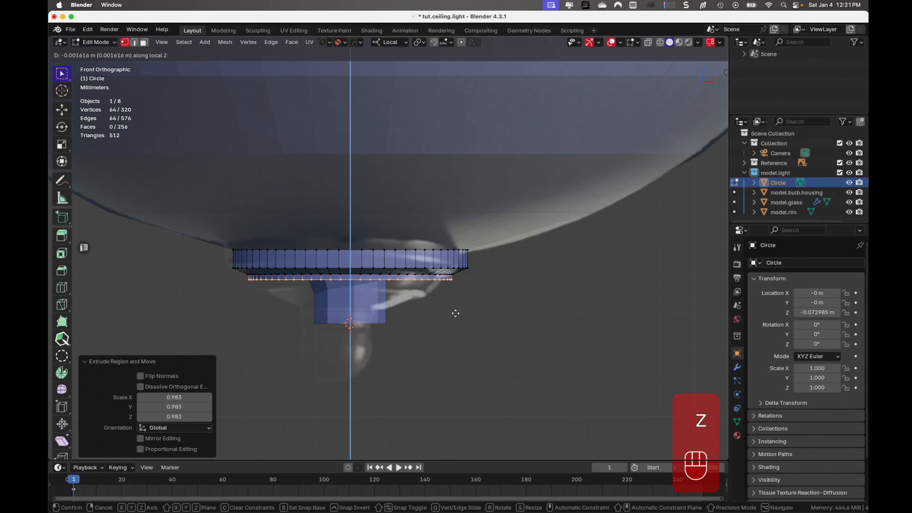
click(455, 314)
- Extrude the lowest ring about 0.0041 m down along local Z and taper it inward to scale 0.883
key(e)
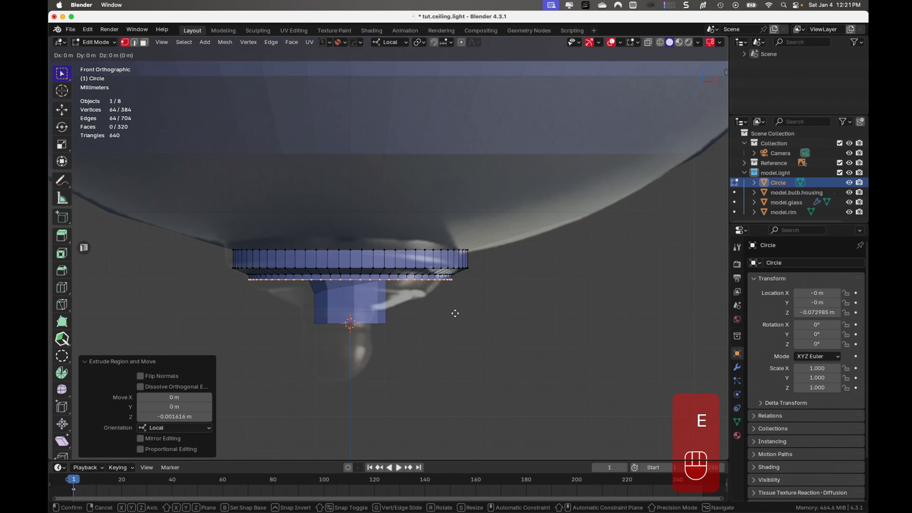
key(z)
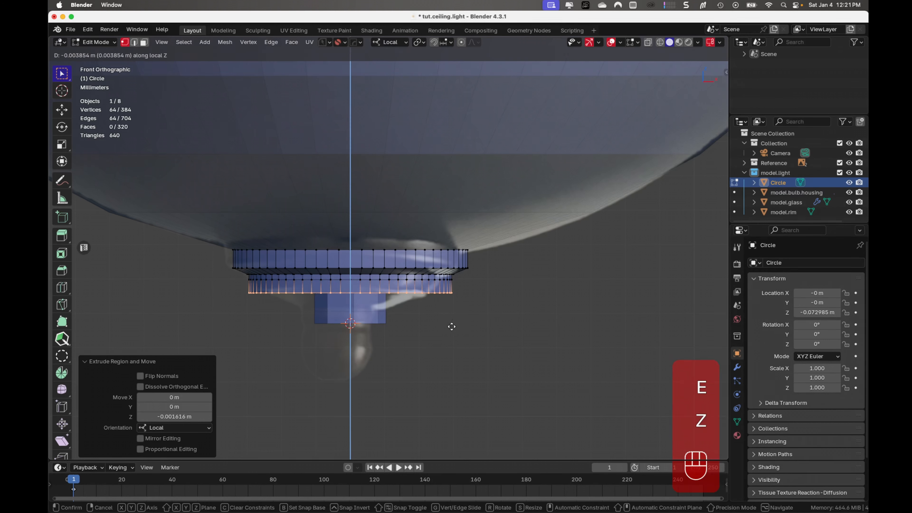
click(451, 327)
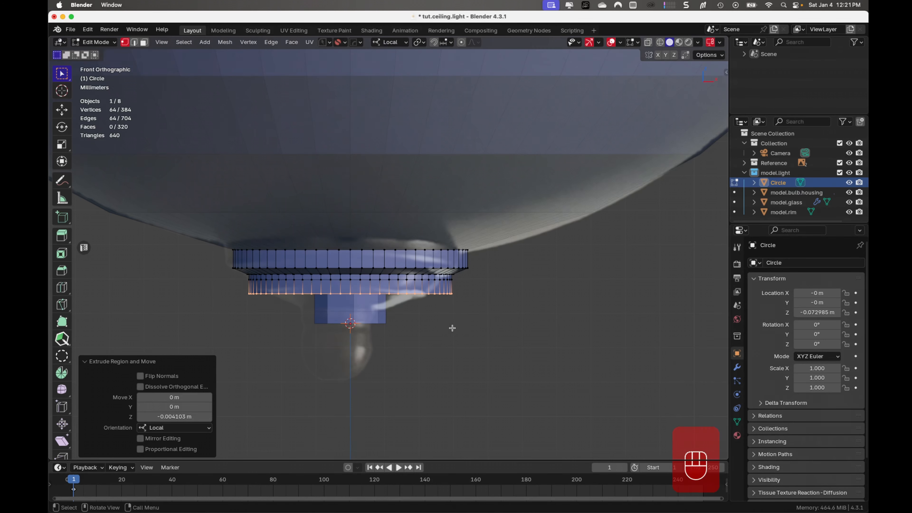
key(s)
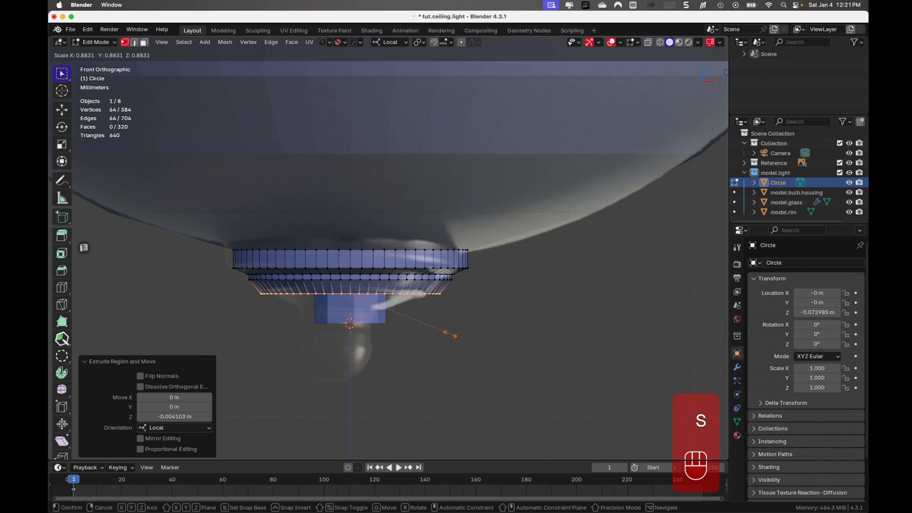
click(450, 335)
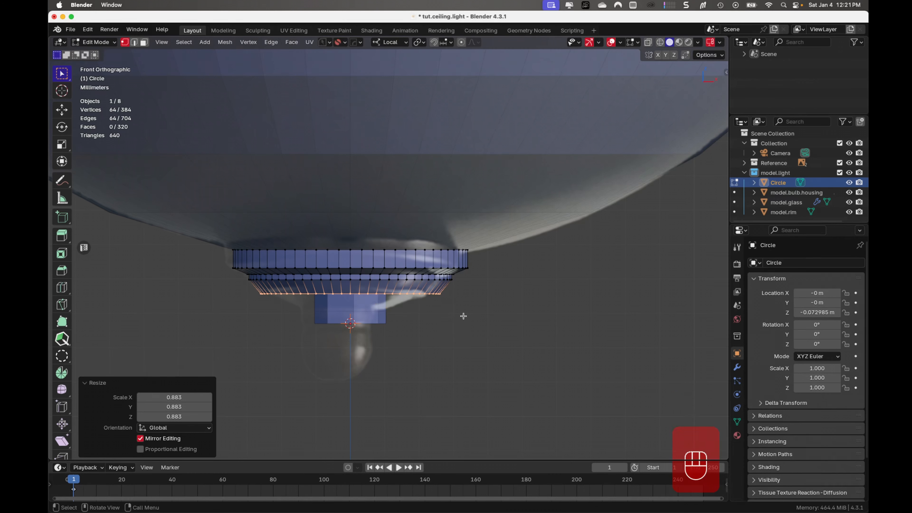
- Extrude the tapered tier's lower edge inward at scale 0.891 to form a flat step
key(e)
key(s)
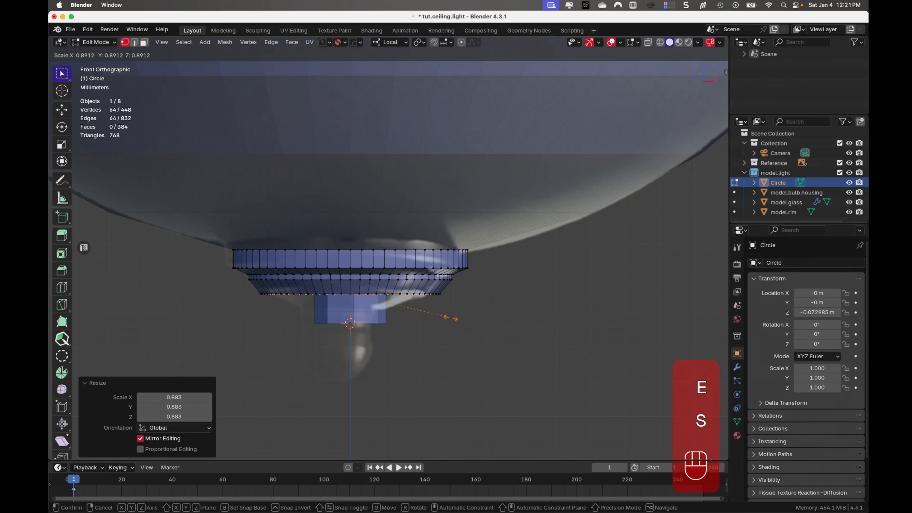
click(451, 318)
- Extrude the inner ring about 0.0071 m down along local Z and shrink it to scale 0.551 for a steep taper
key(e)
key(z)
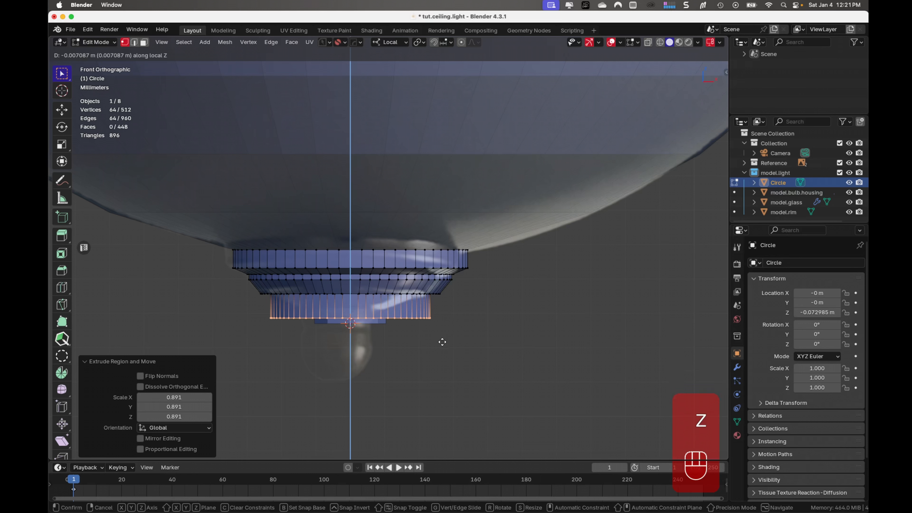
click(449, 343)
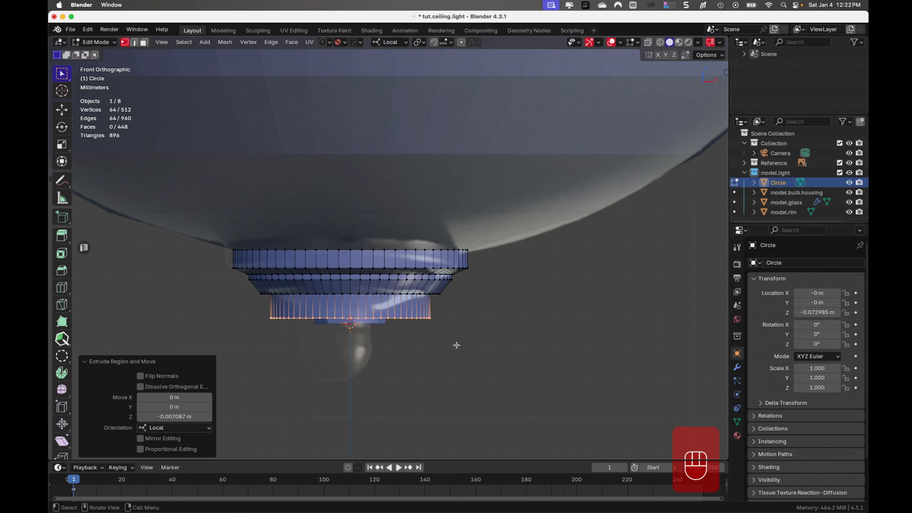
key(s)
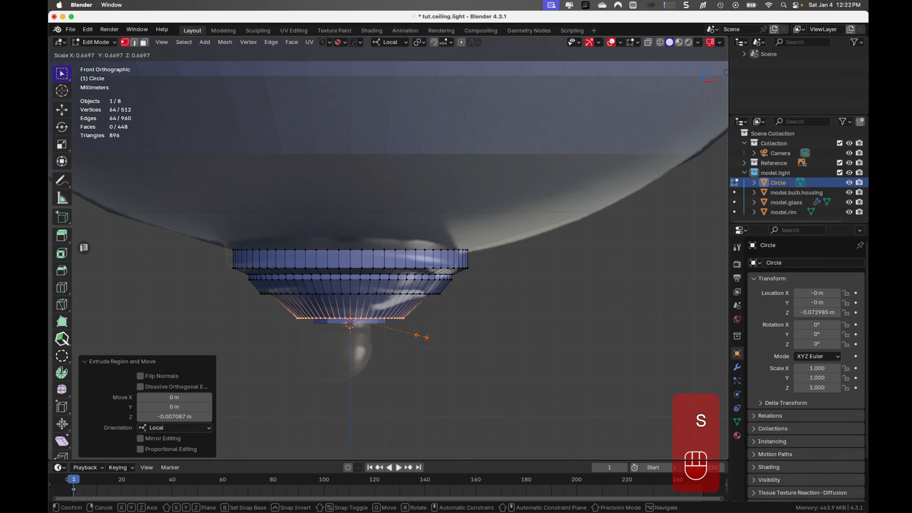
click(408, 335)
- Temporarily hide the finial object to examine the bulb housing's lower end against the reference image, and show it again
mouse_move(408, 335)
middle_down()
mouse_move(420, 331)
mouse_move(370, 324)
mouse_move(392, 310)
mouse_move(405, 327)
middle_up()
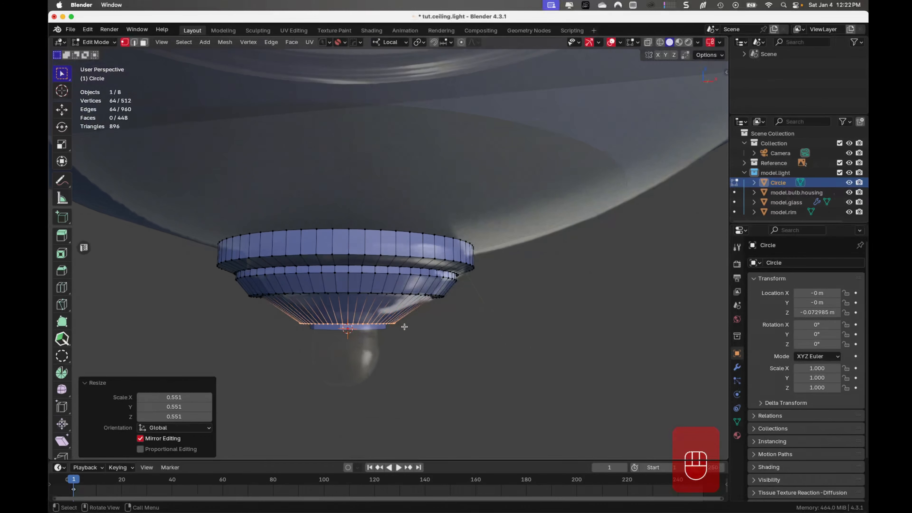
key(Tab)
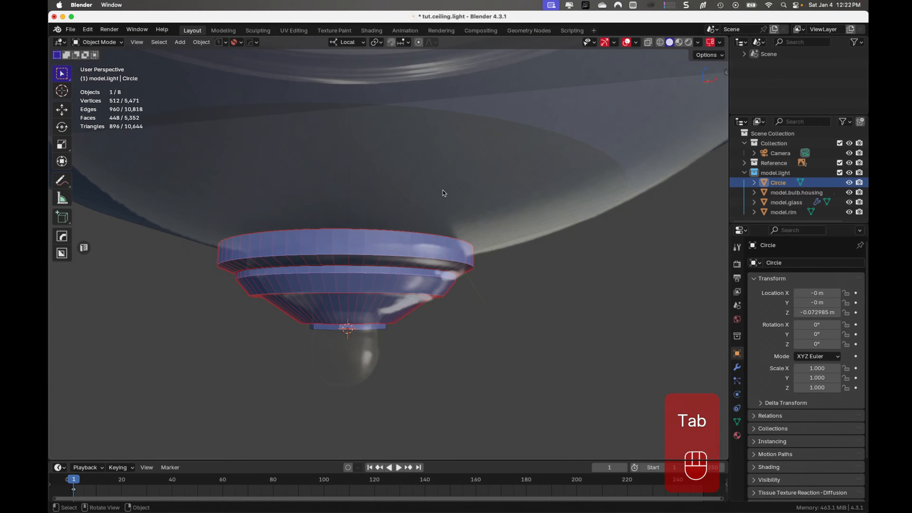
click(776, 167)
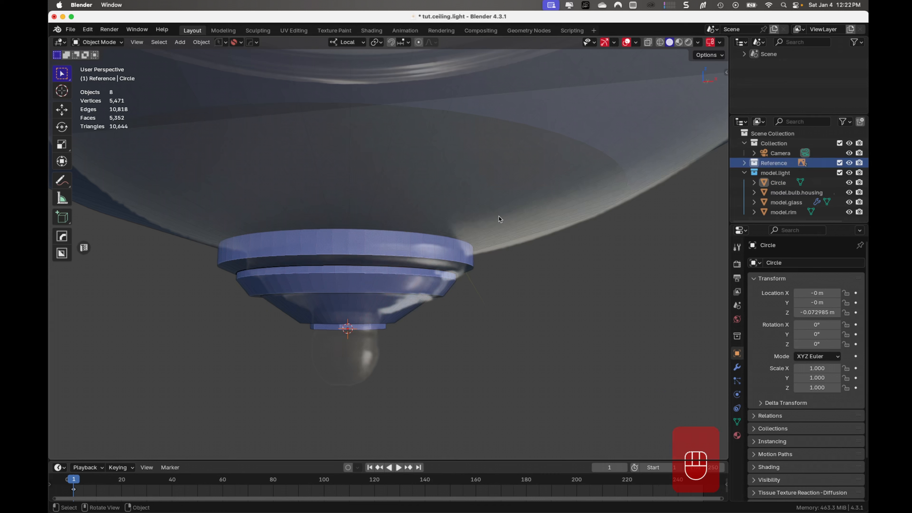
key(KP_Divide)
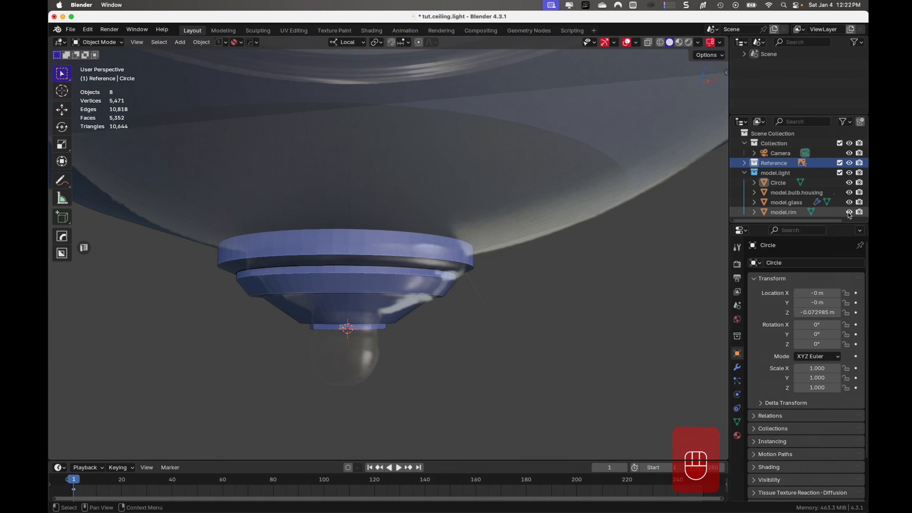
click(850, 183)
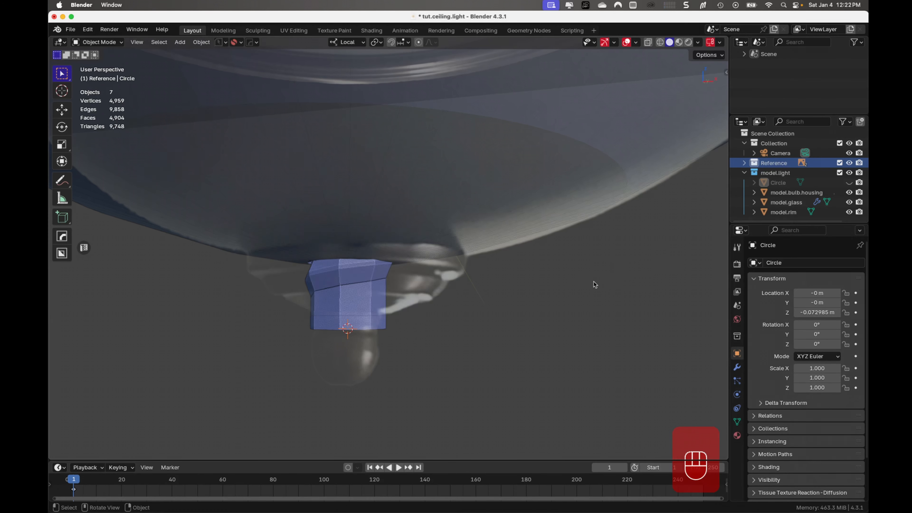
key(KP_1)
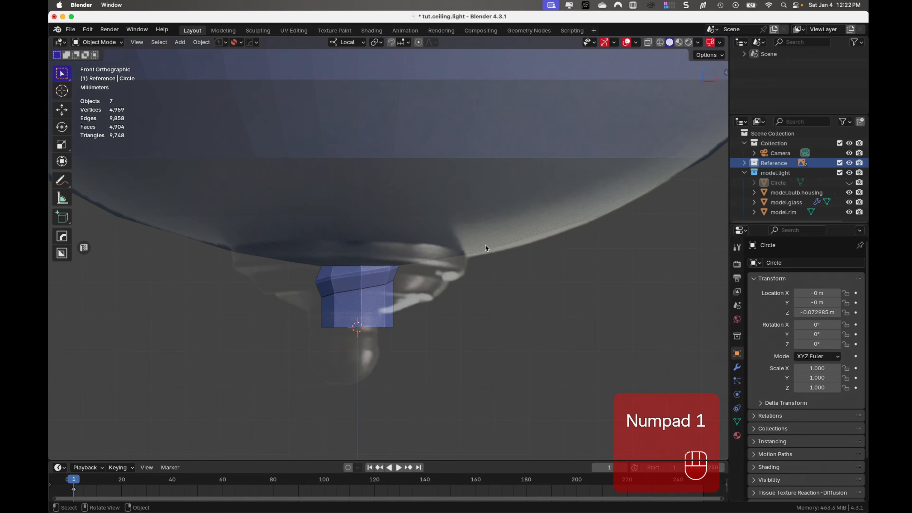
middle_drag(325, 323, 327, 301)
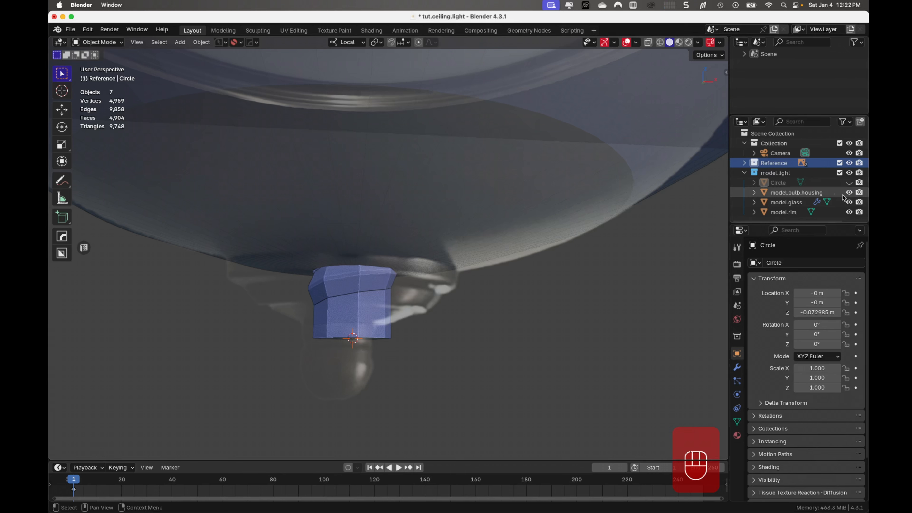
click(849, 183)
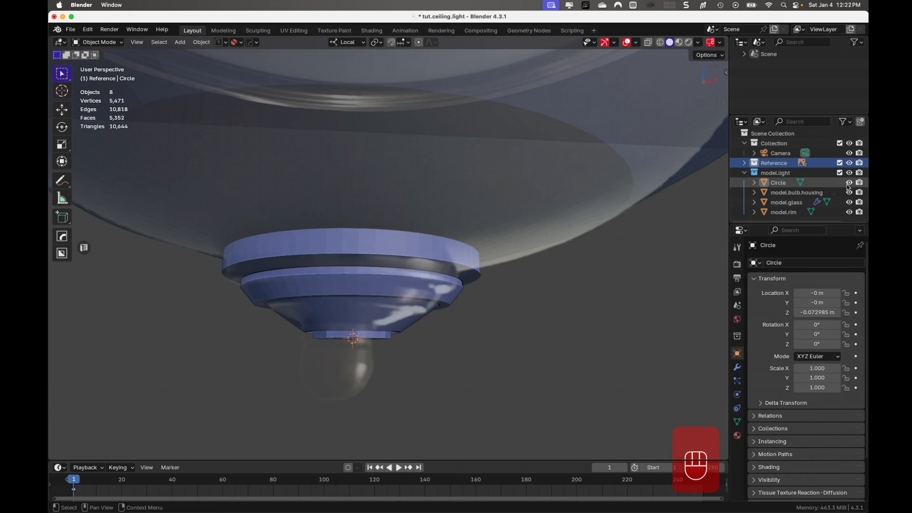
- Extrude the finial's lowest ring about 0.0078 m straight down along local Z to form a cylindrical neck
click(386, 294)
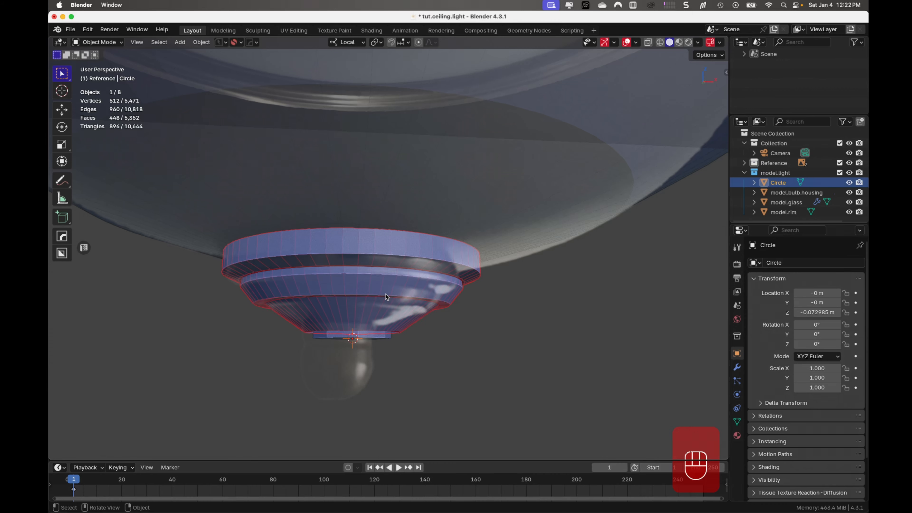
key(KP_1)
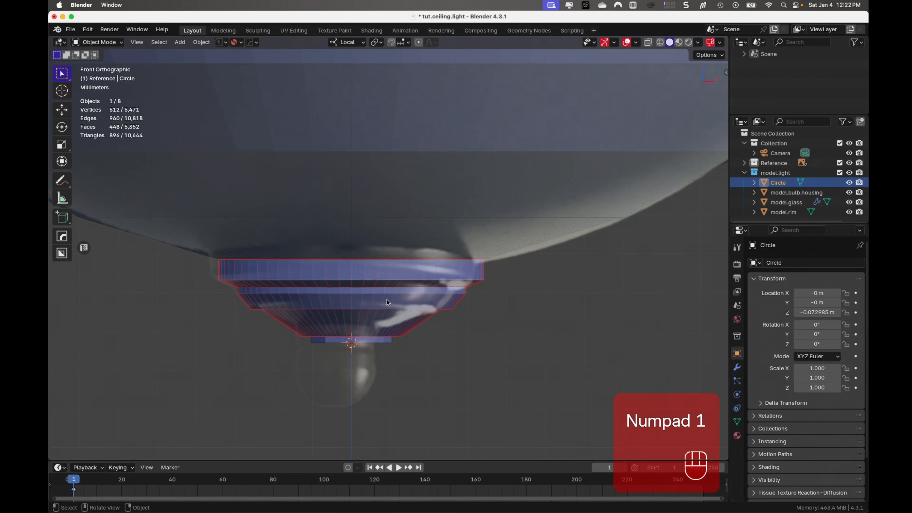
key(Tab)
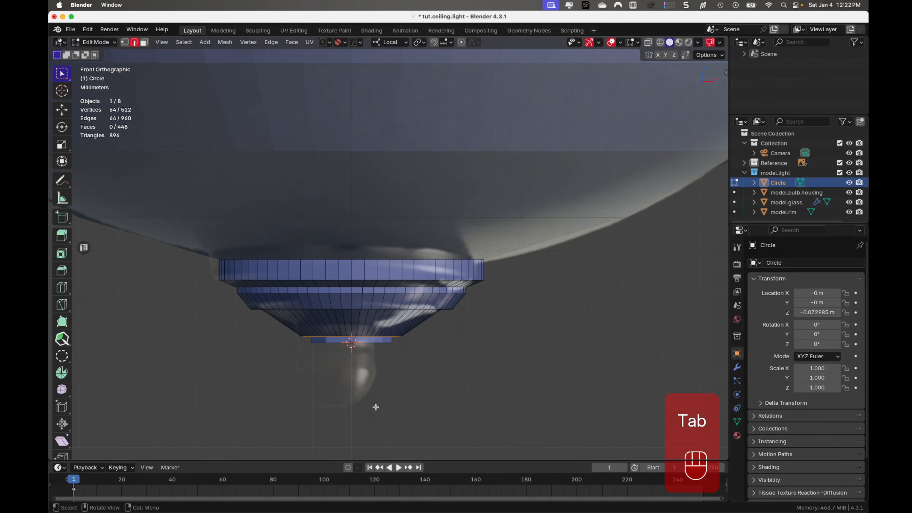
key(e)
key(z)
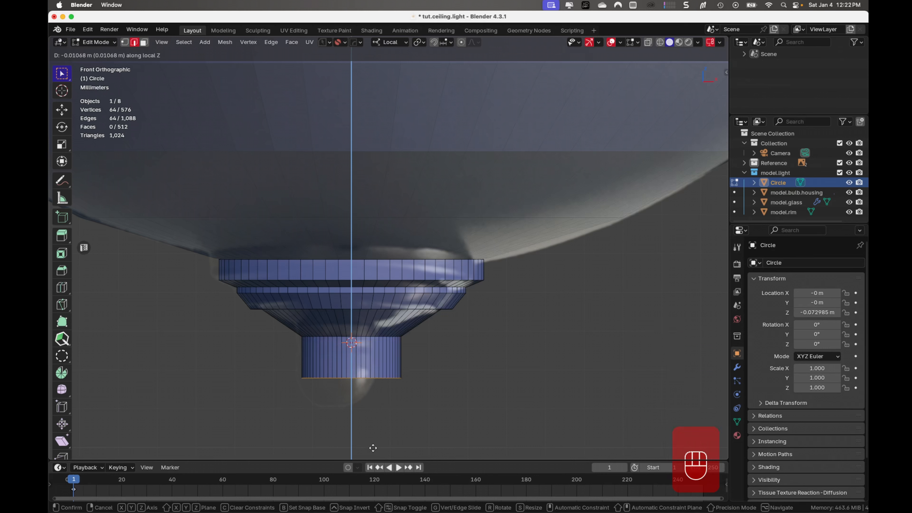
click(373, 437)
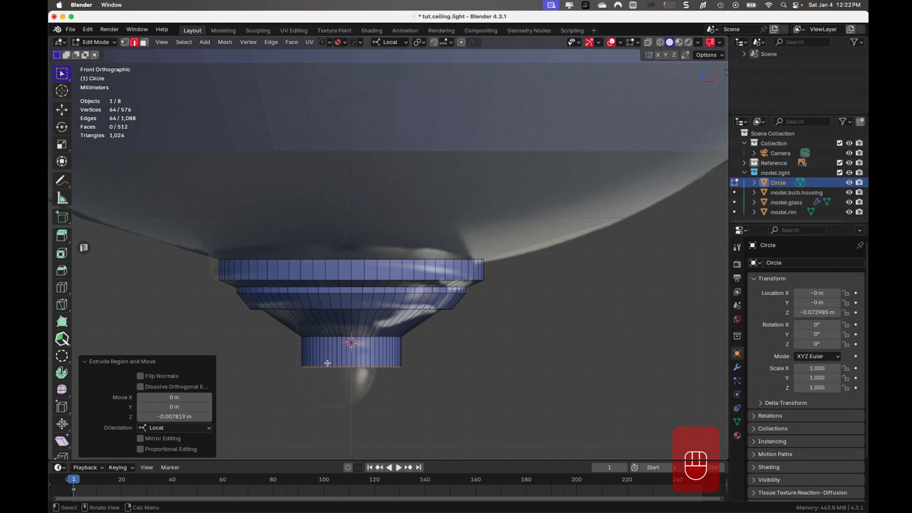
- Add a centred loop cut around the cylindrical neck and bevel it into a band with one segment and about 0.00089 m width
key(ctrl+r)
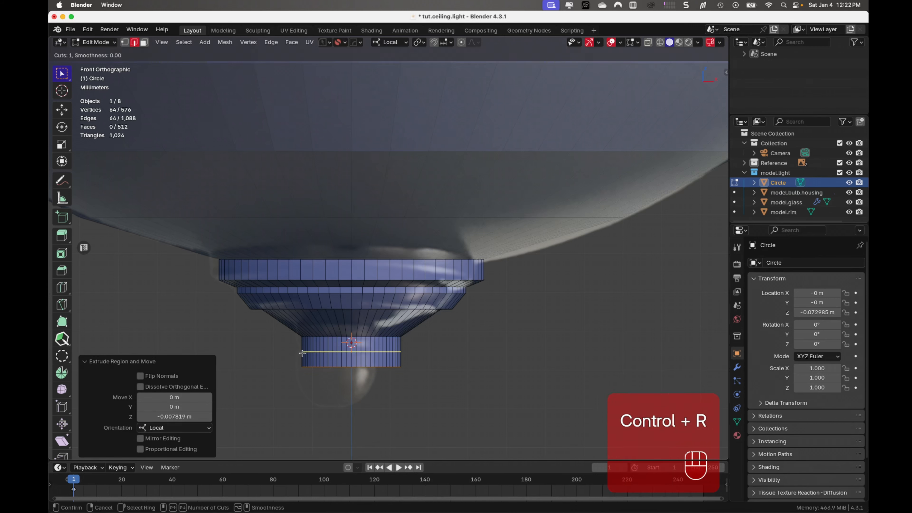
click(302, 352)
key(ctrl+b)
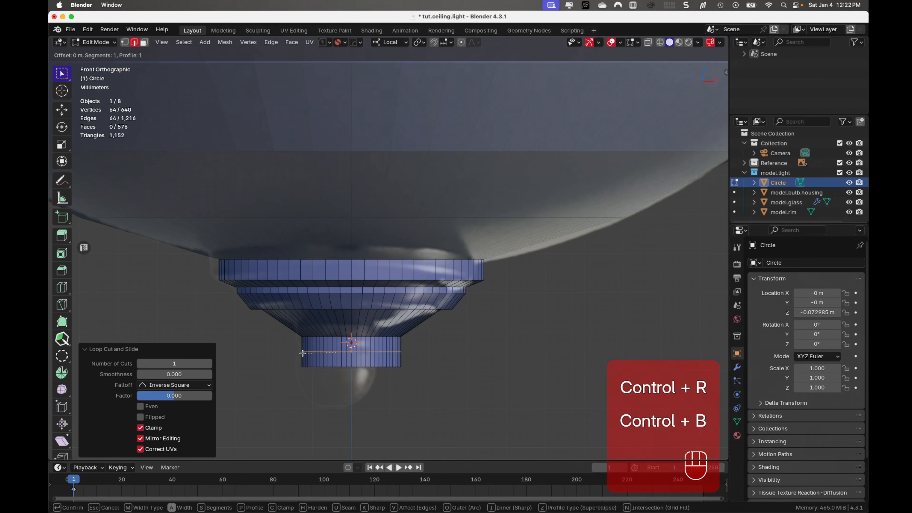
click(388, 391)
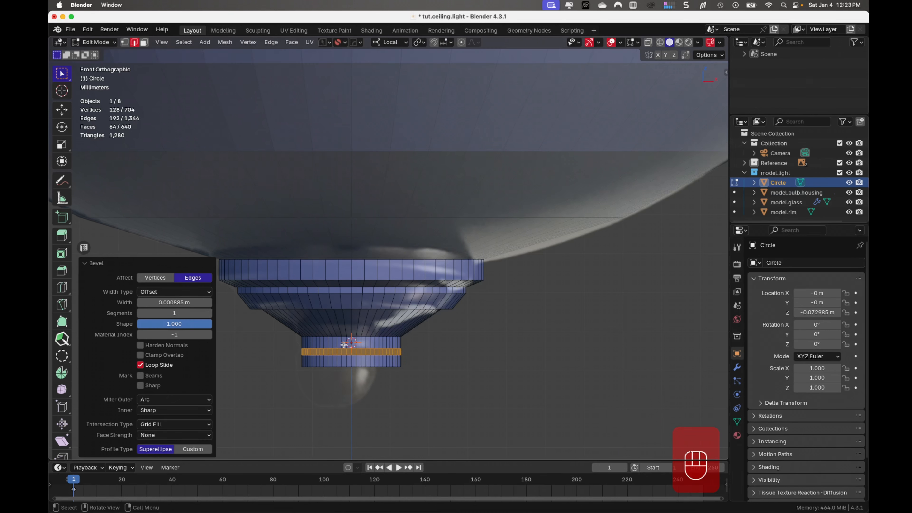
- Extrude the neck's narrow face band inward along its normals by about 0.00088 m to form a groove
key(ctrl+f)
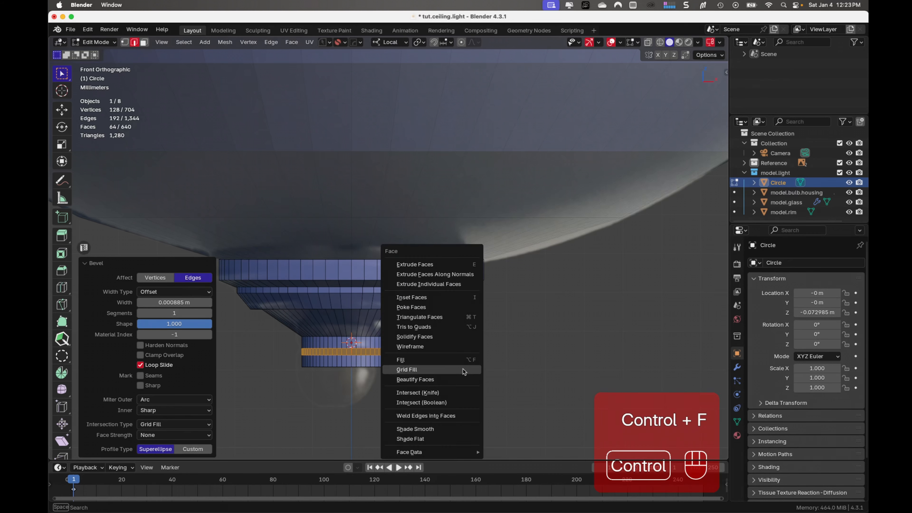
click(463, 274)
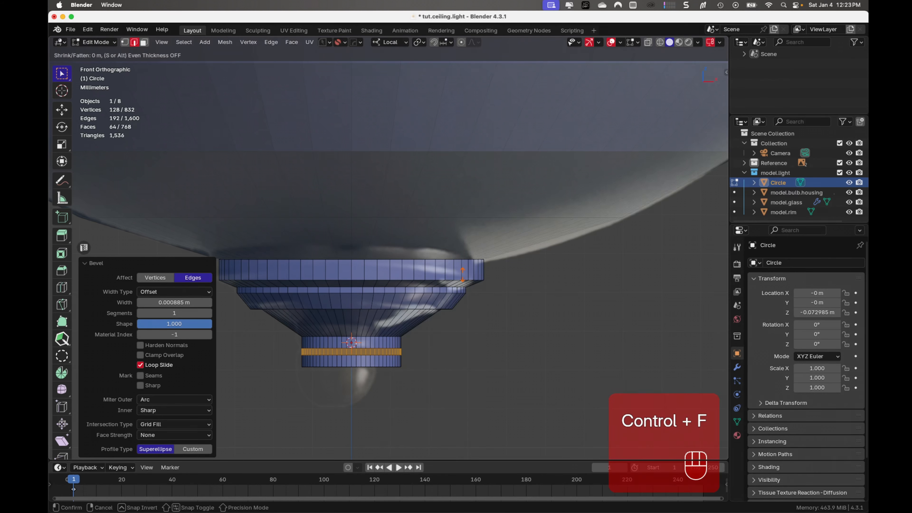
click(463, 277)
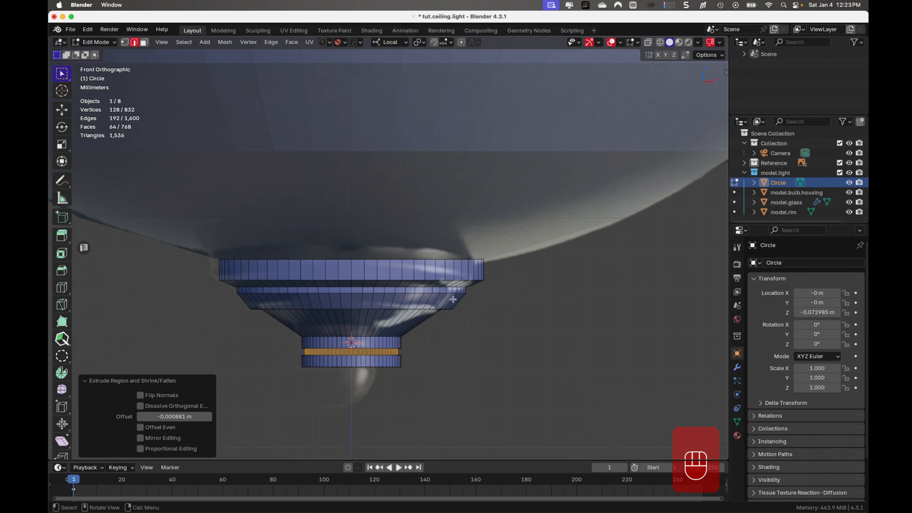
middle_drag(428, 375, 431, 345)
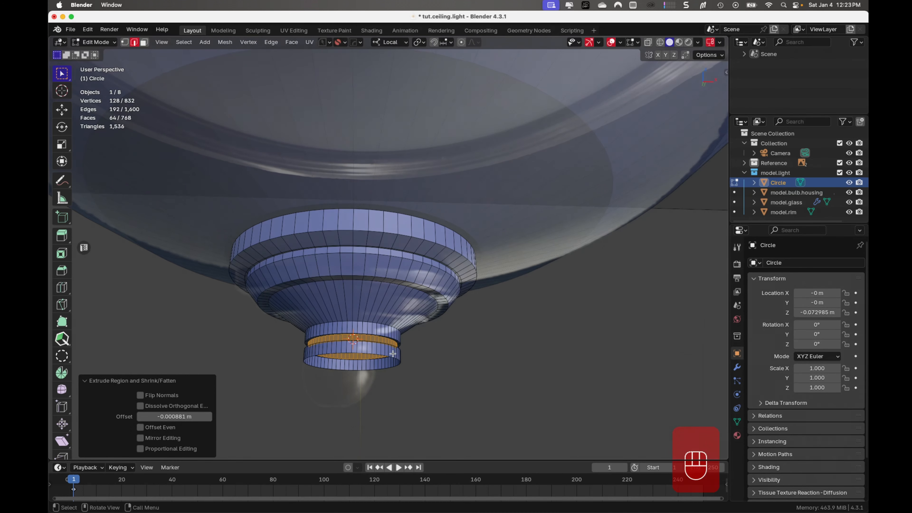
- Return to Object Mode and hide the Reference collection
key(Tab)
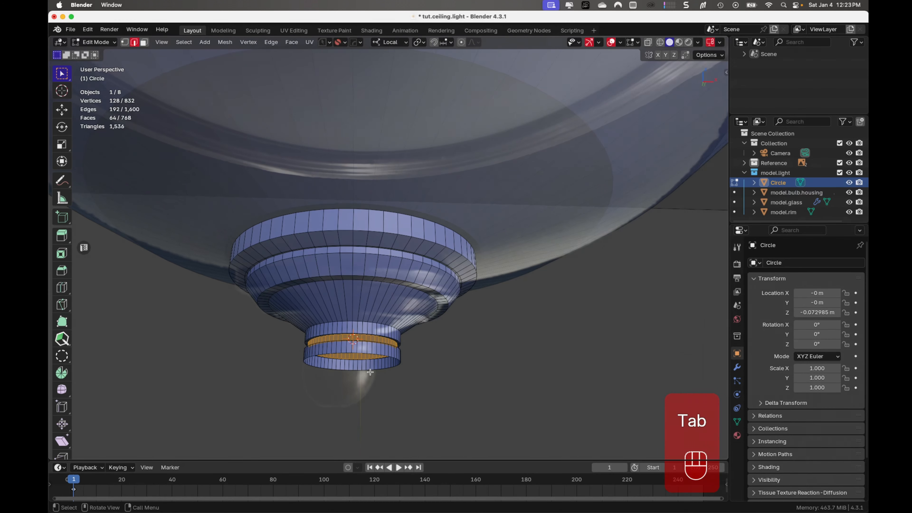
key(Tab)
click(456, 380)
mouse_move(456, 380)
middle_down()
mouse_move(448, 354)
mouse_move(464, 380)
middle_up()
scroll(464, 380, down, 5)
scroll(432, 342, up, 6)
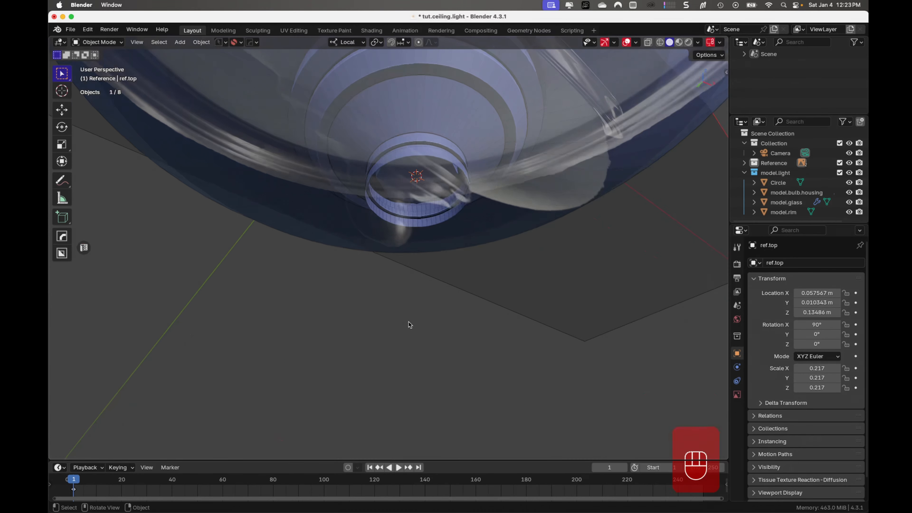
middle_drag(419, 248, 431, 290)
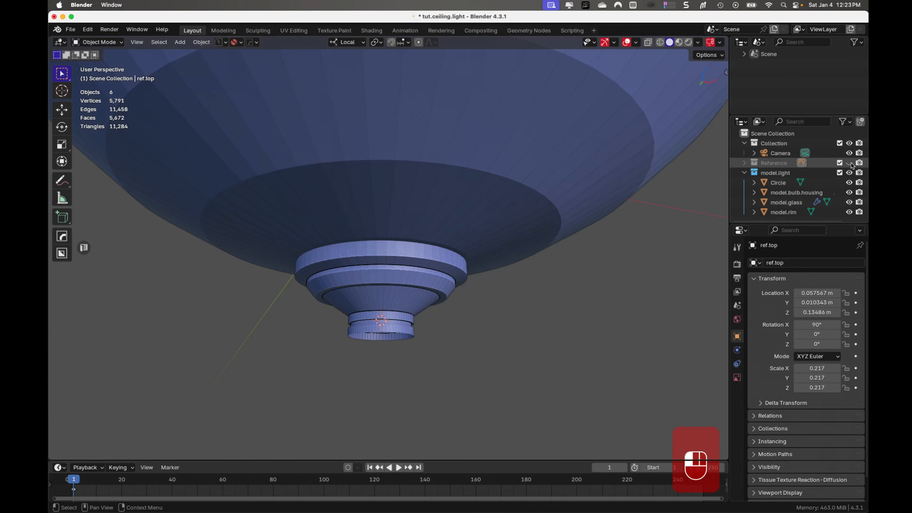
click(849, 162)
scroll(397, 340, up, 4)
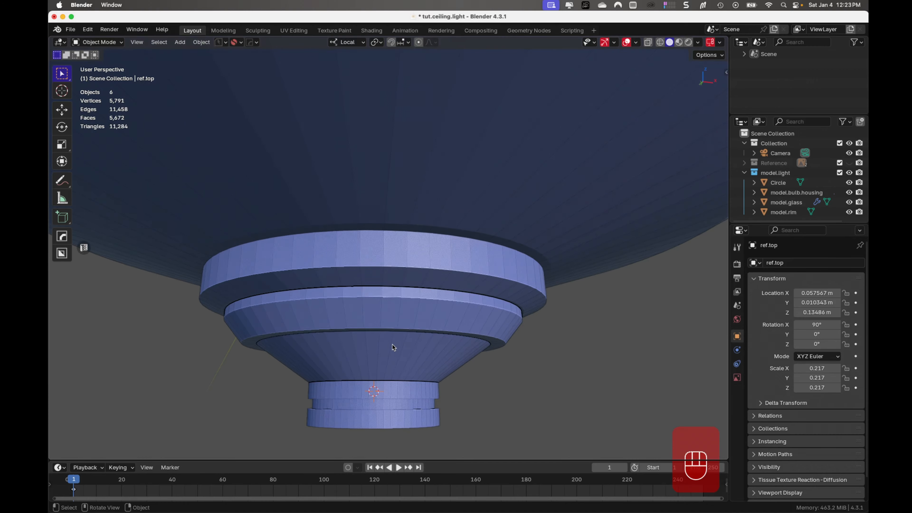
- Select the open edge loop at the bottom of the finial's neck and snap the 3D cursor to its centre
shift+middle_drag(318, 392, 345, 328)
click(373, 311)
key(Tab)
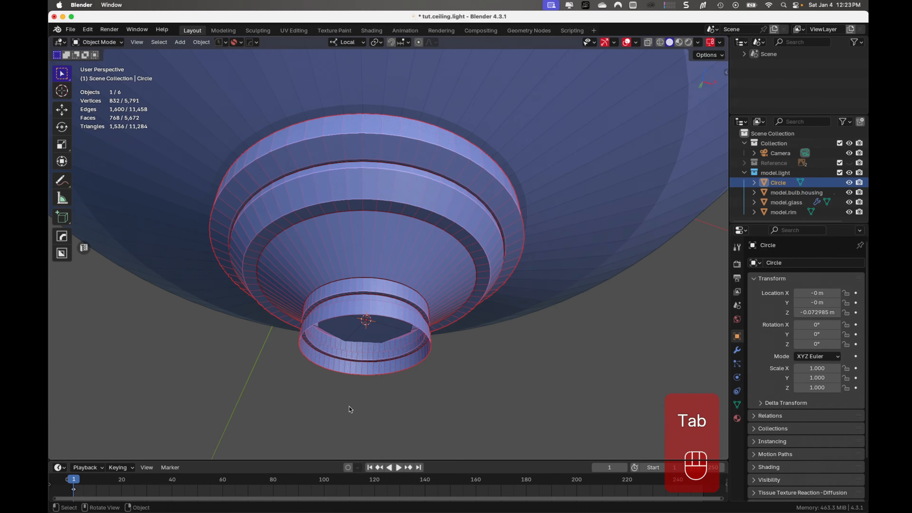
key(Tab)
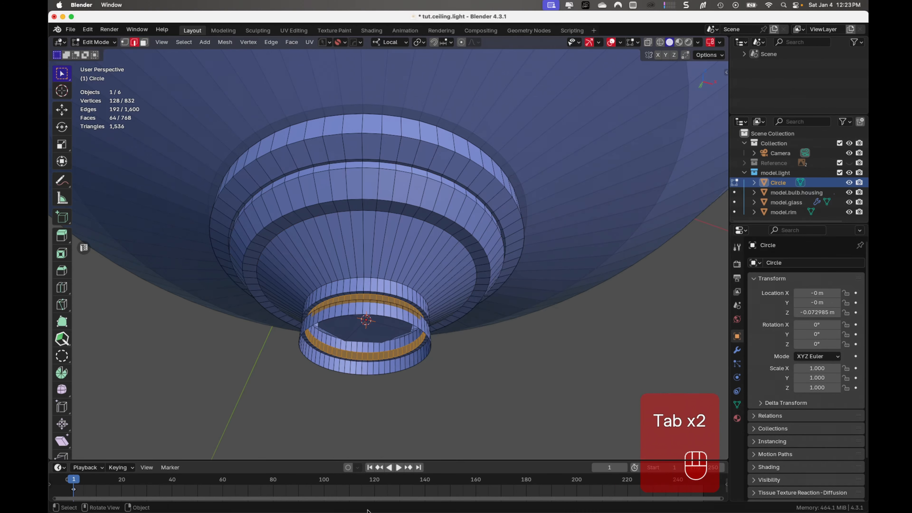
click(394, 319)
alt+click(395, 319)
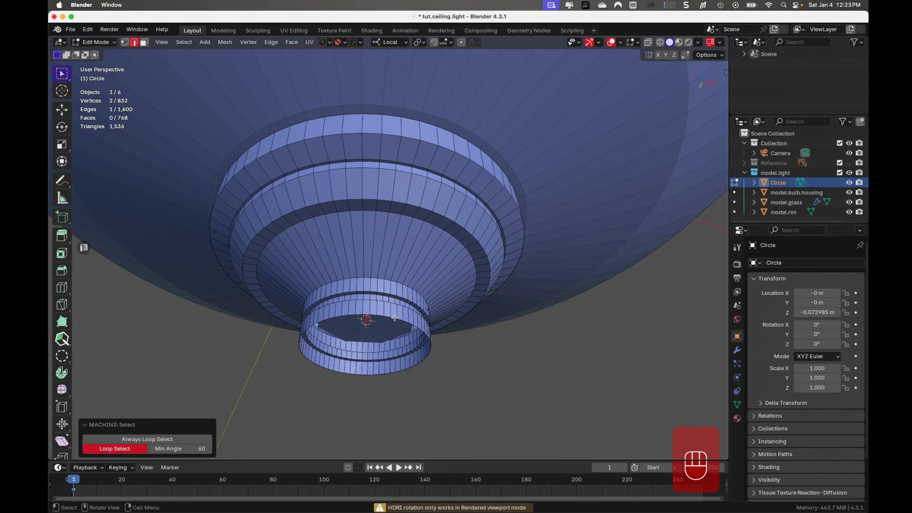
click(394, 319)
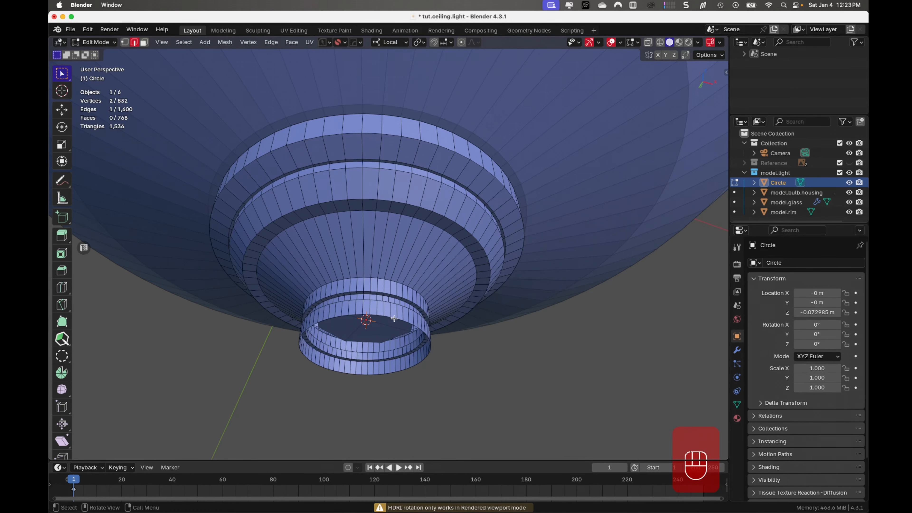
alt+click(394, 318)
scroll(429, 366, down, 3)
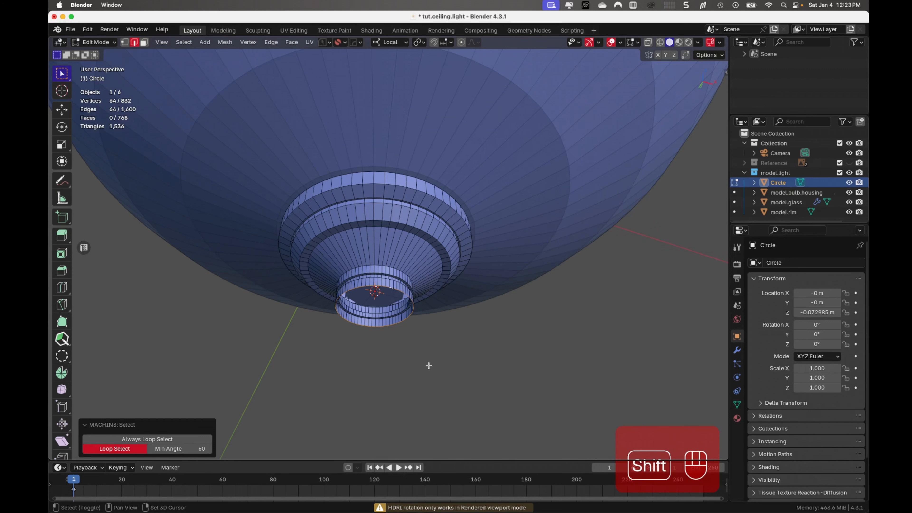
key(shift+s)
key(Tab)
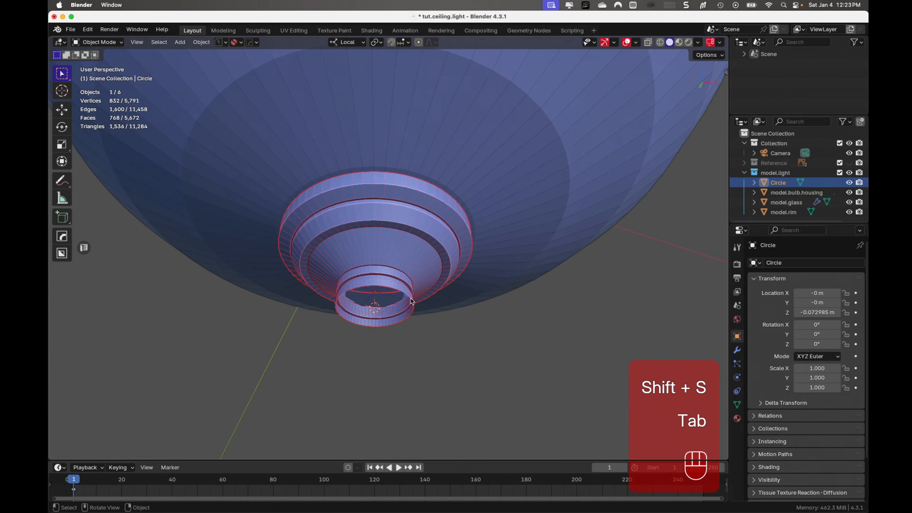
- Add a UV sphere with 64 segments and 16 rings at the 3D cursor beneath the finial's neck
scroll(426, 334, down, 3)
click(426, 334)
middle_drag(442, 343, 416, 353)
key(shift+a)
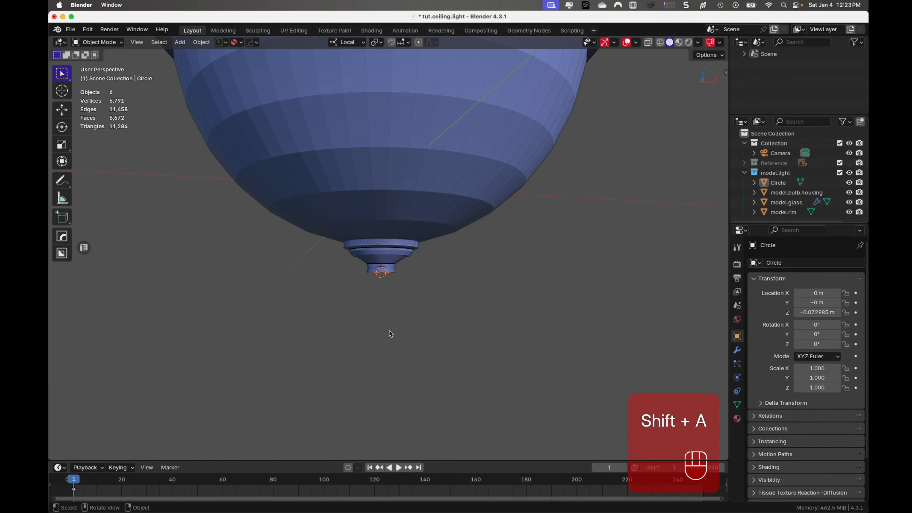
key(shift+a)
mouse_move(359, 311)
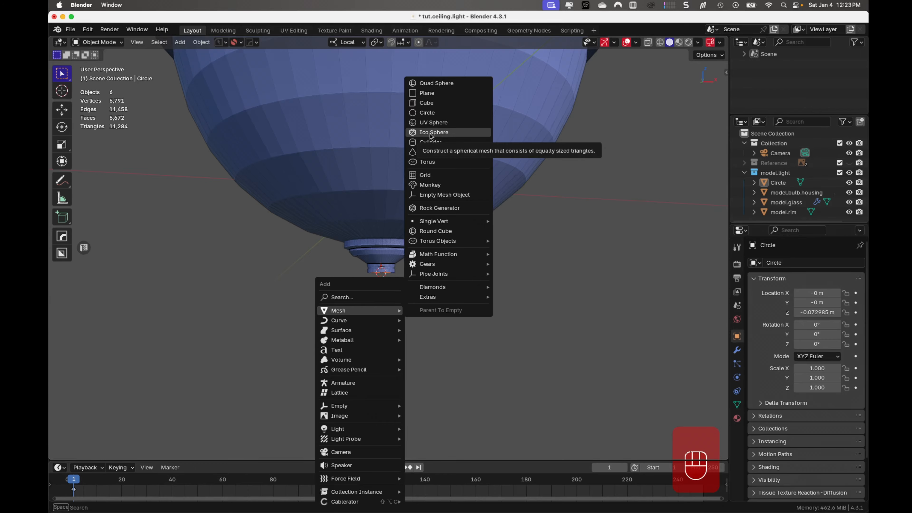
click(436, 125)
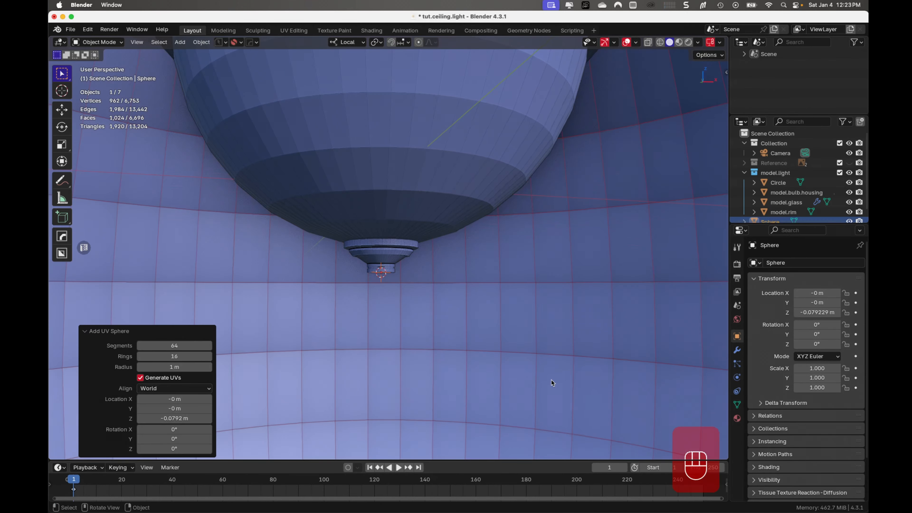
- Scale the new sphere's mesh down uniformly to 0.020 in Edit Mode
key(Tab)
key(s)
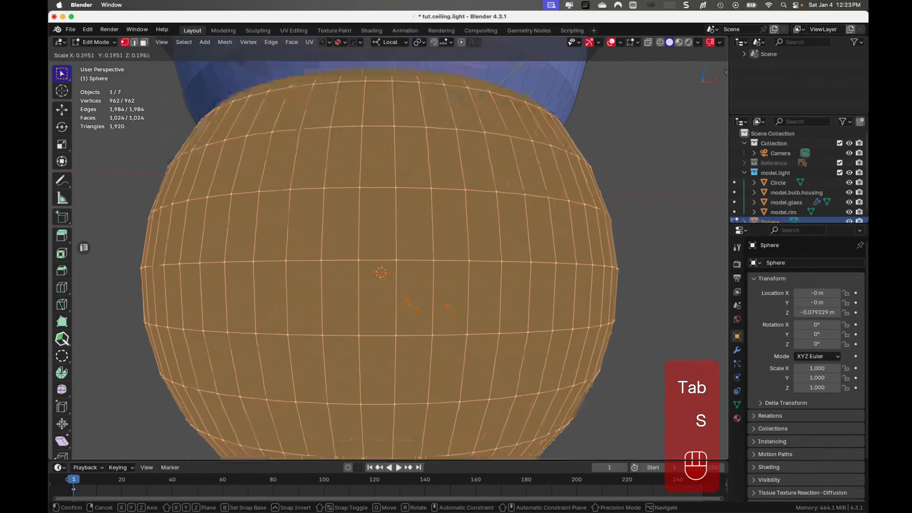
click(418, 310)
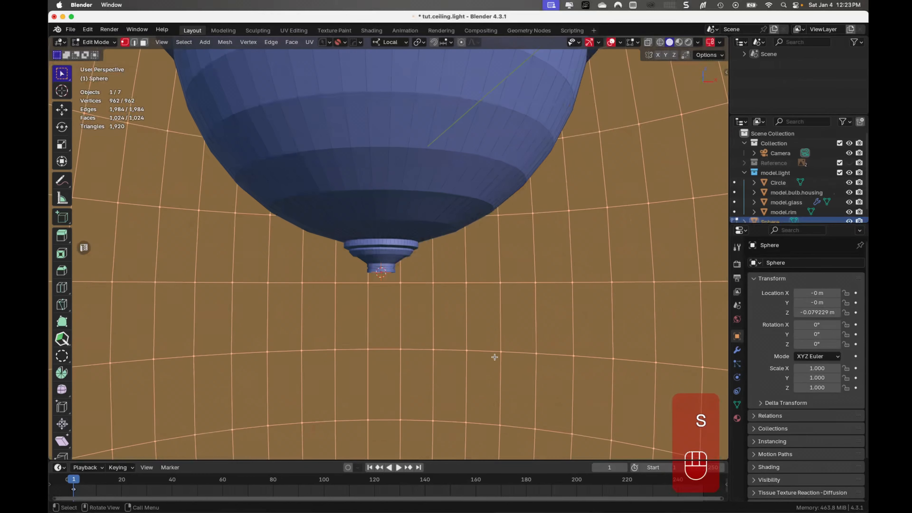
key(s)
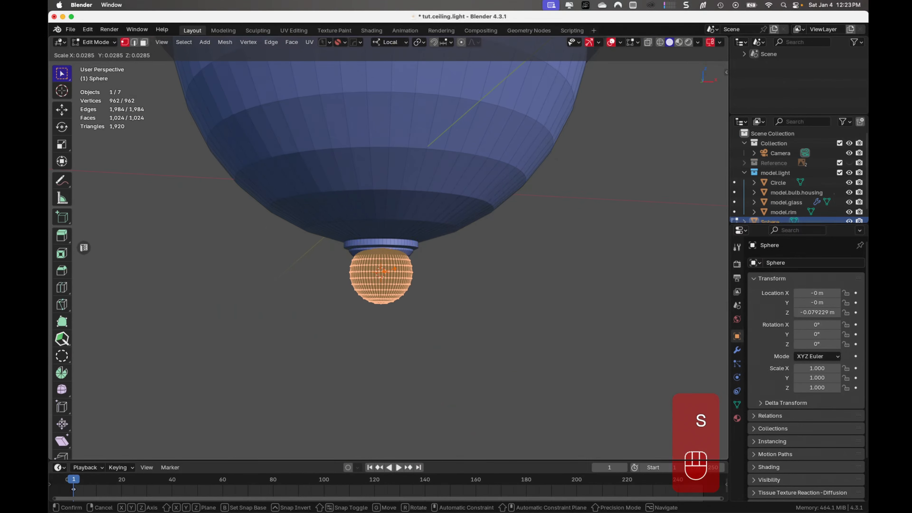
click(416, 306)
- Move the sphere's mesh down along Z by about 0.0183 m to just below the finial's neck
scroll(416, 307, up, 7)
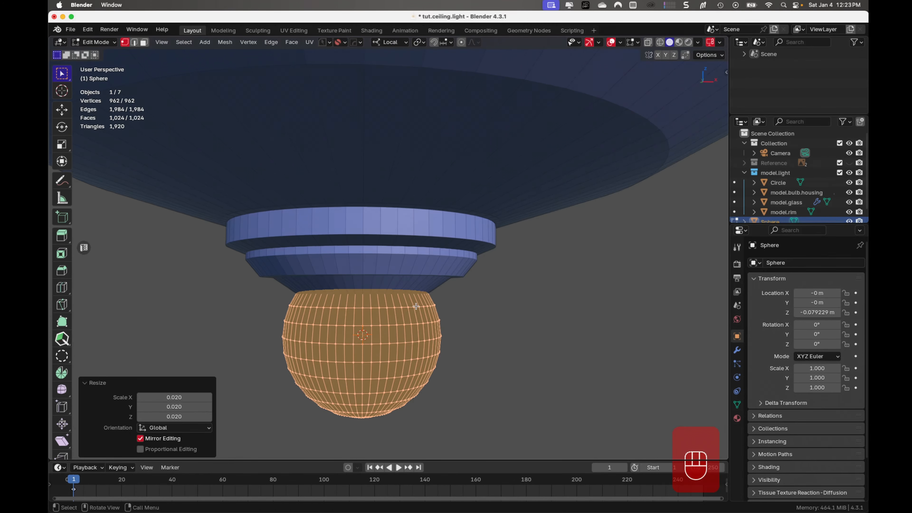
key(g)
key(z)
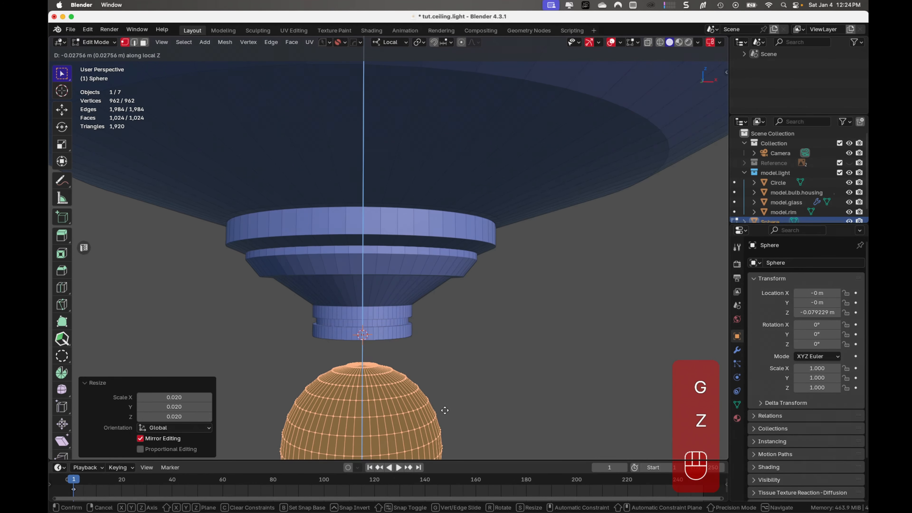
click(446, 380)
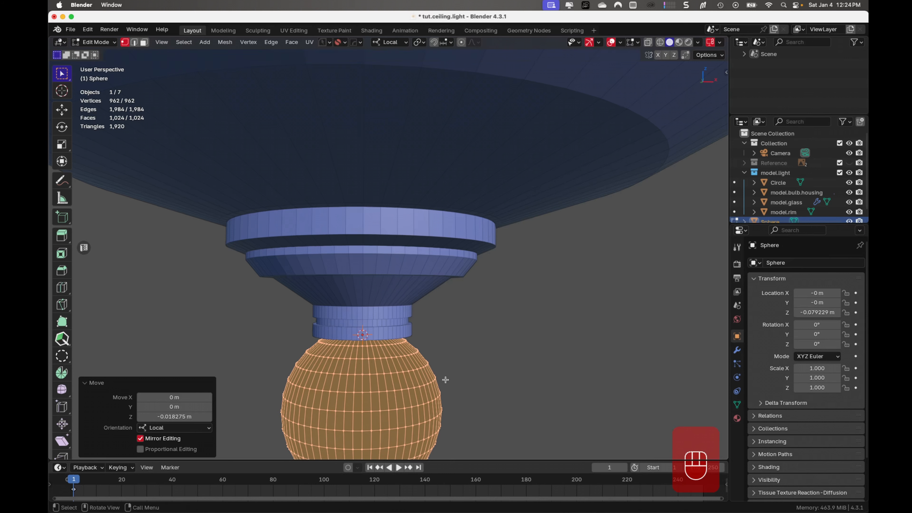
- Show the Reference collection and, in front view, scale the sphere's mesh by about 0.653 to approach the reference tip
click(849, 163)
key(KP_1)
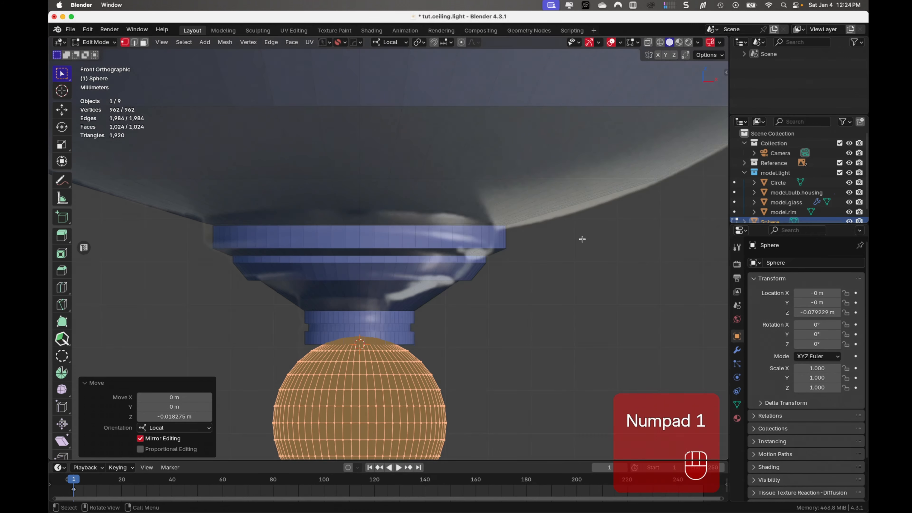
scroll(540, 303, down, 3)
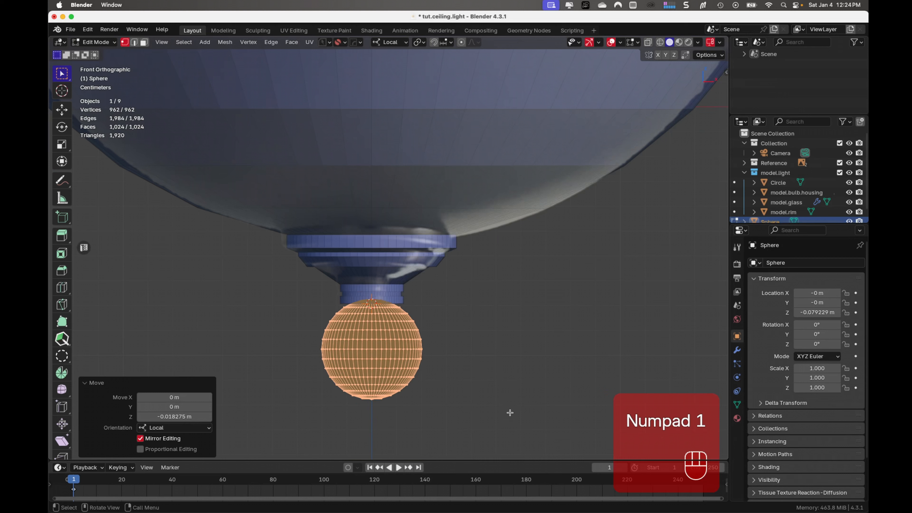
key(s)
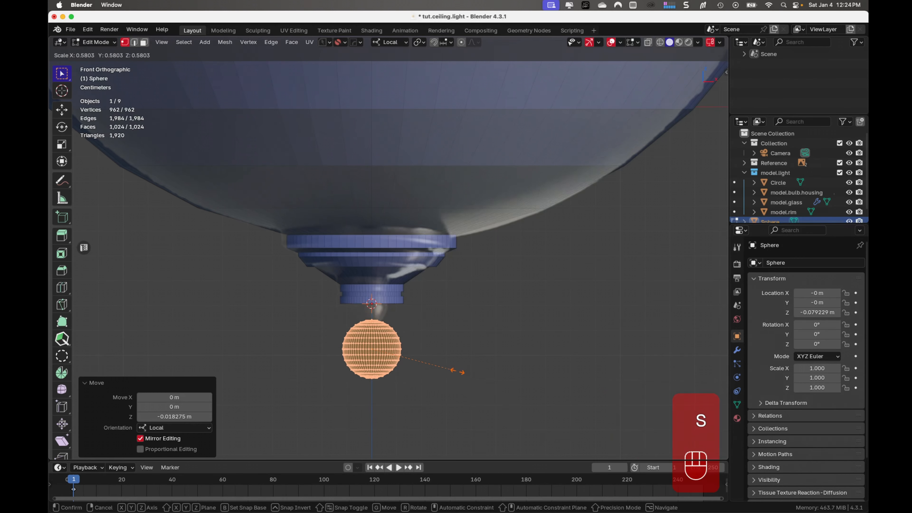
click(463, 374)
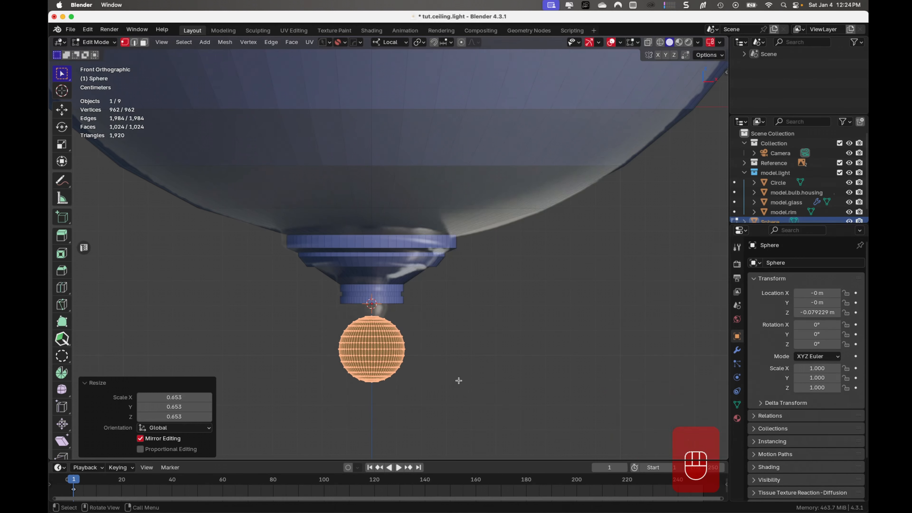
- Raise the sphere's mesh along Z by about 0.0086 m and scale it by about 1.170 to match the reference tip
key(g)
key(z)
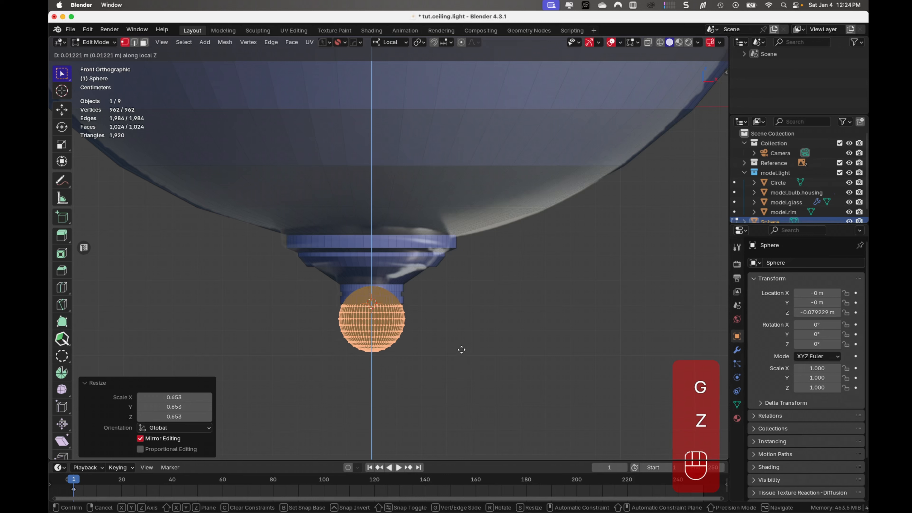
click(463, 359)
key(s)
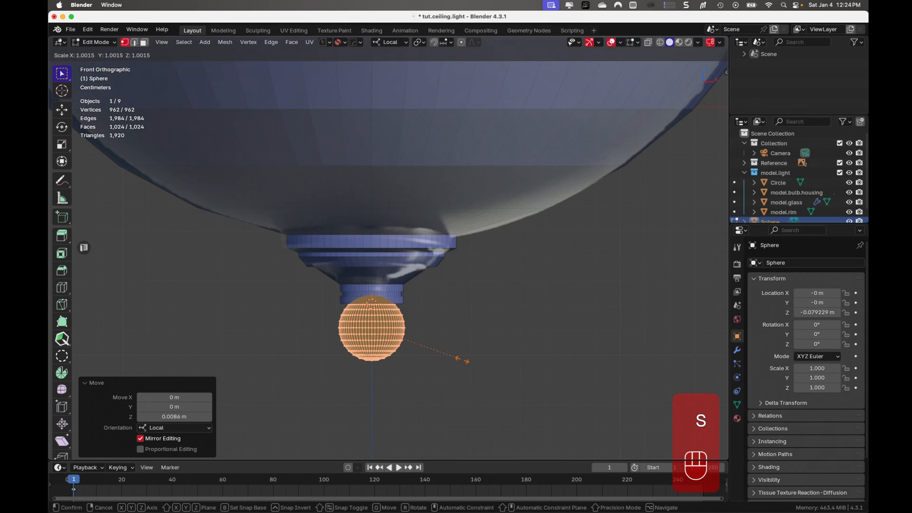
click(475, 368)
- Fine-tune the sphere against the neck's lower edge by moving it up about 0.0008 m and scaling it by about 0.992
scroll(467, 368, up, 5)
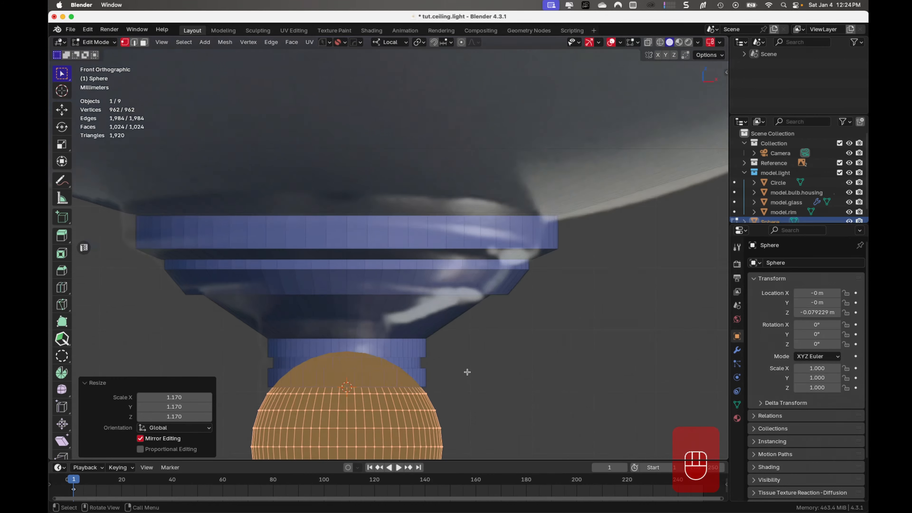
shift+middle_drag(464, 391, 448, 254)
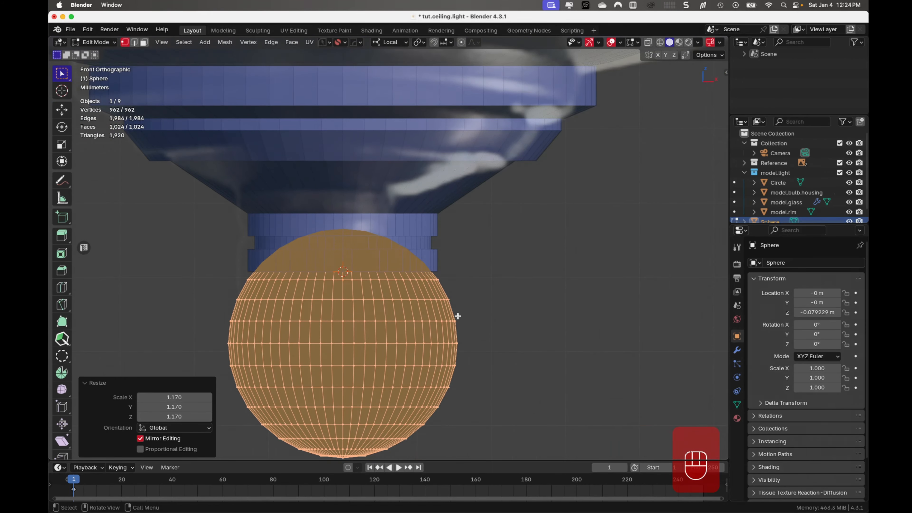
scroll(458, 316, up, 3)
key(g)
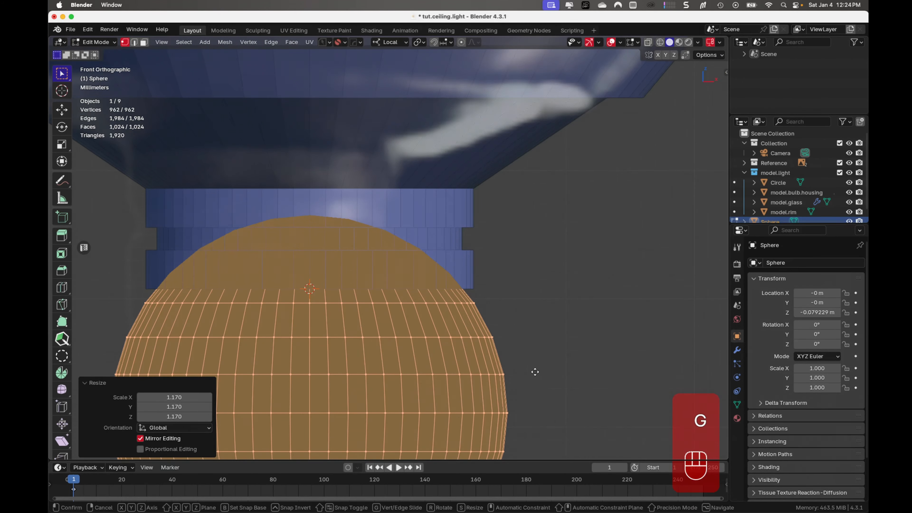
key(z)
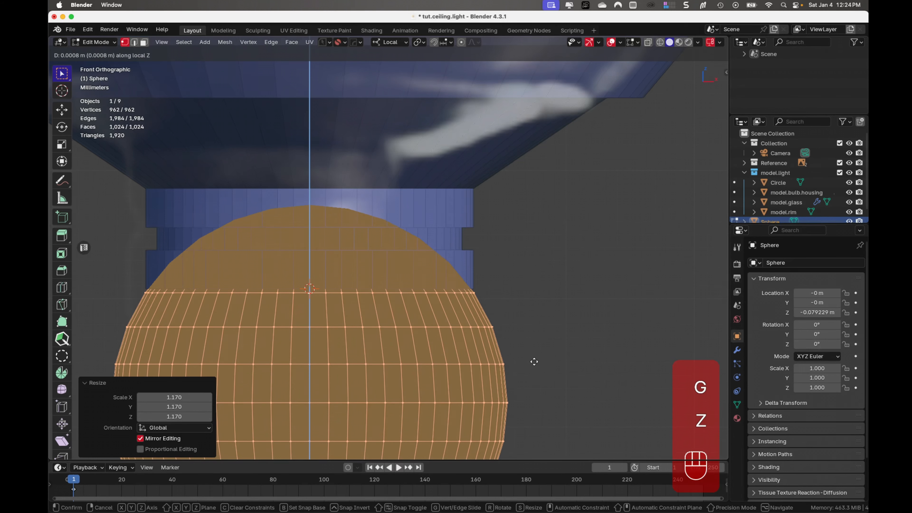
click(534, 363)
key(s)
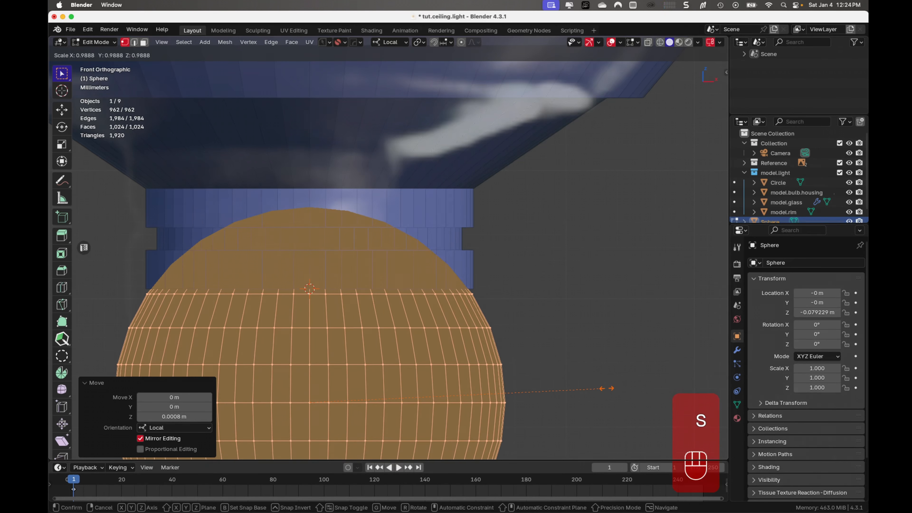
click(596, 388)
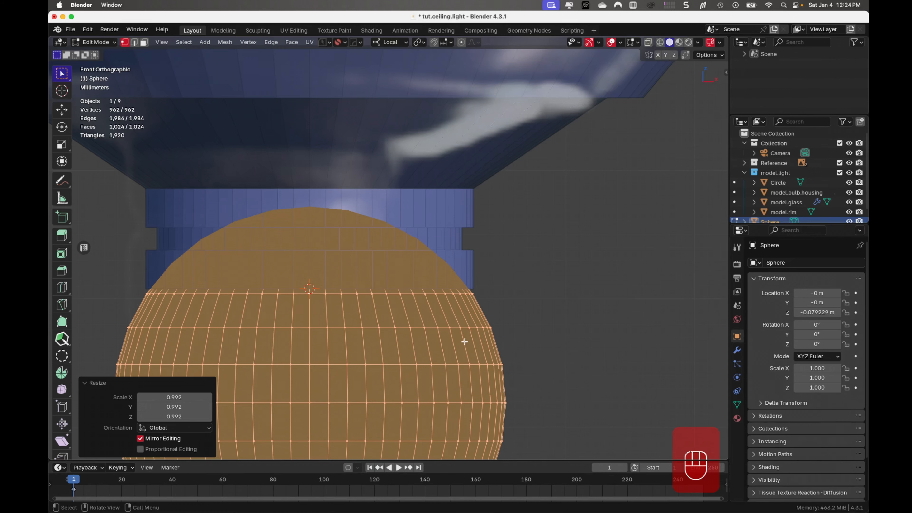
- With X-ray on, delete the sphere's upper cap of vertices that overlaps the finial's neck
key(alt+z)
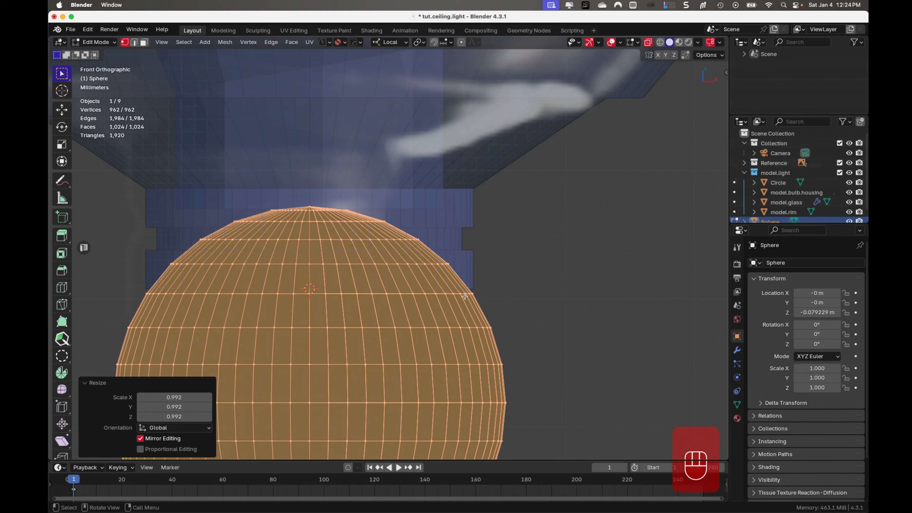
drag(118, 154, 498, 286)
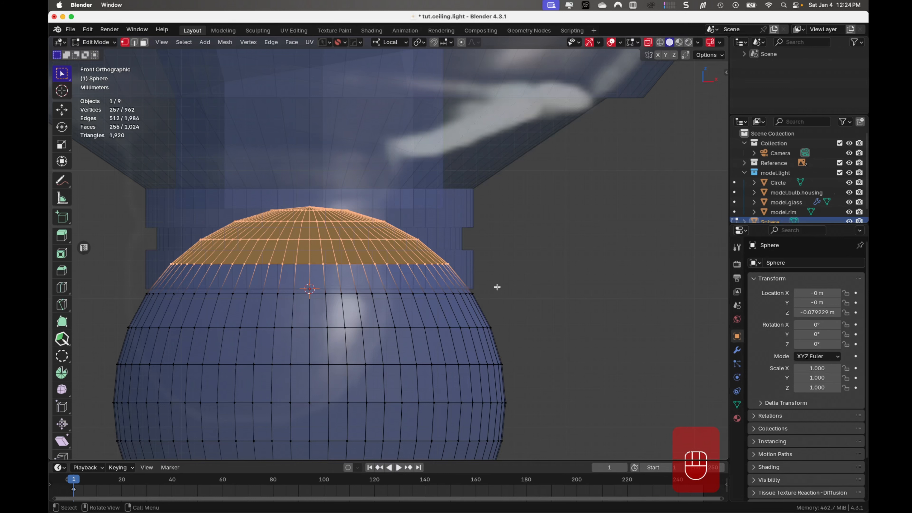
key(x)
click(493, 267)
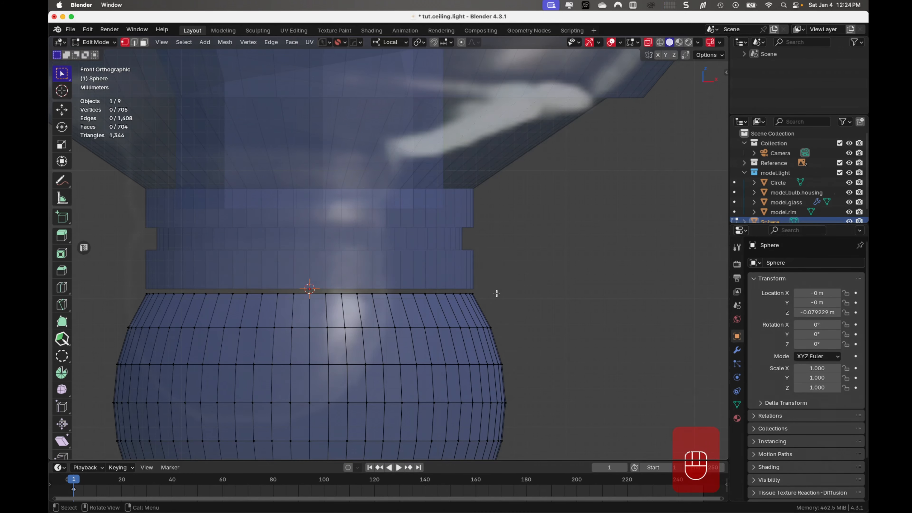
- In Object Mode, move the open-topped sphere up along Z by about 0.00022 m to sit just under the neck
key(Tab)
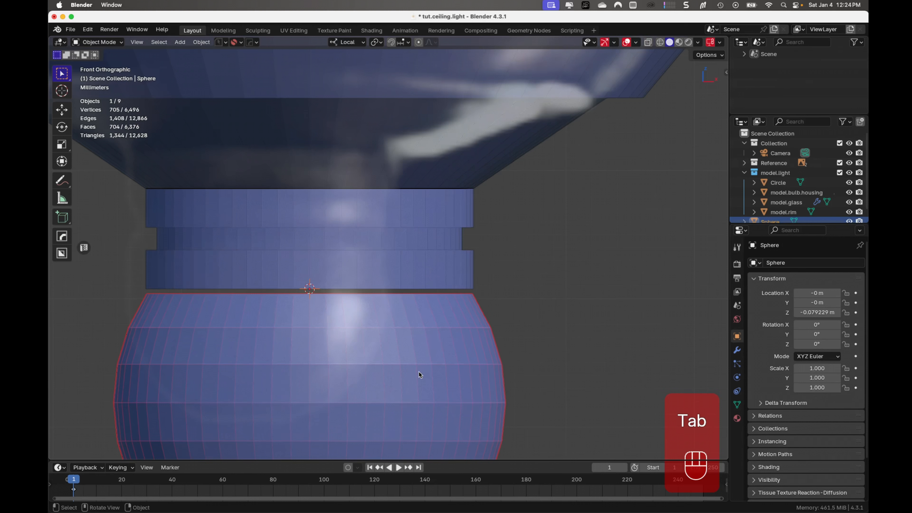
key(g)
key(z)
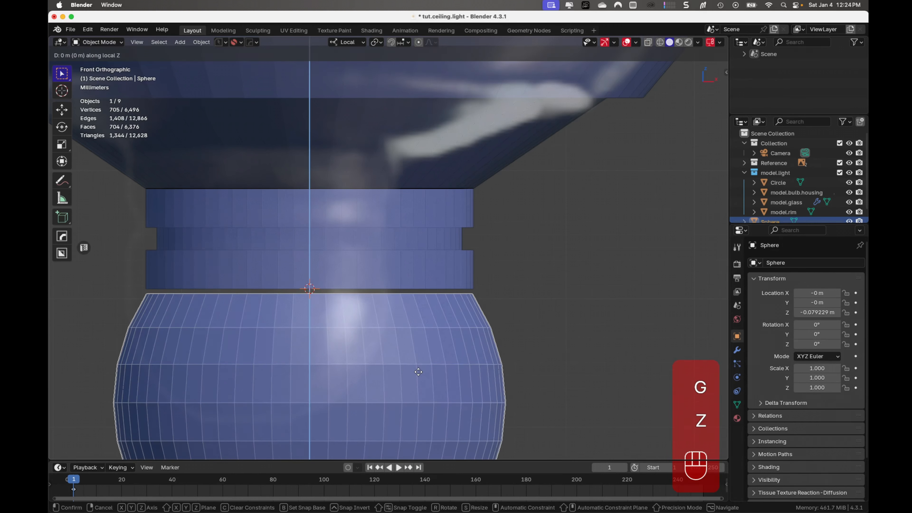
key(shift)
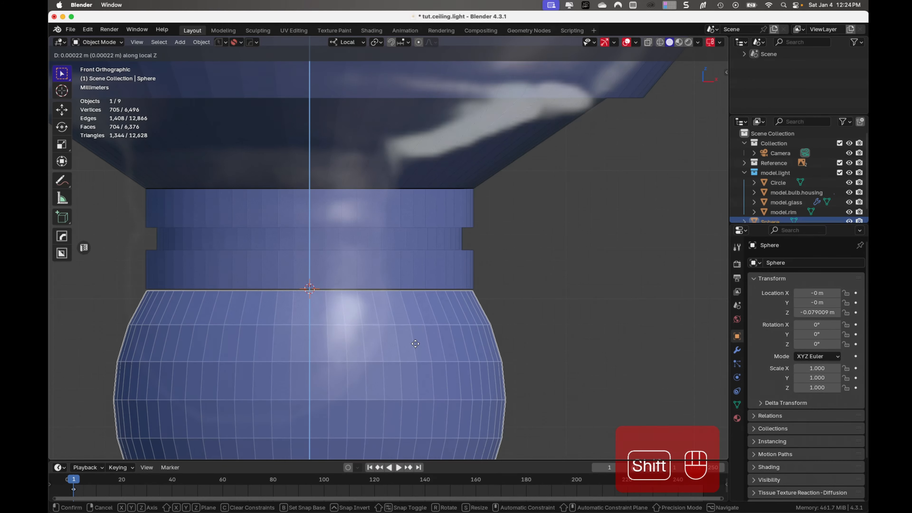
click(526, 292)
scroll(526, 293, up, 2)
scroll(531, 296, down, 4)
scroll(535, 303, down, 4)
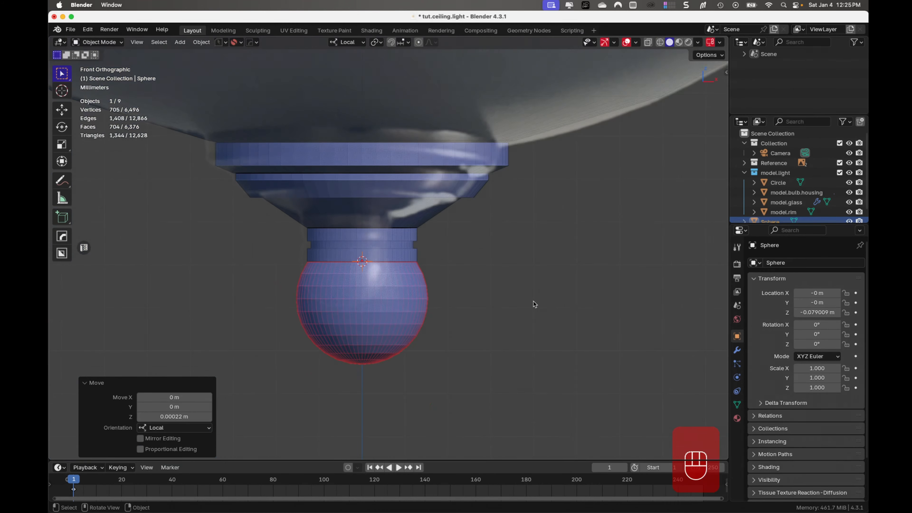
- Hide the Reference collection and deselect the sphere
middle_drag(529, 304, 481, 335)
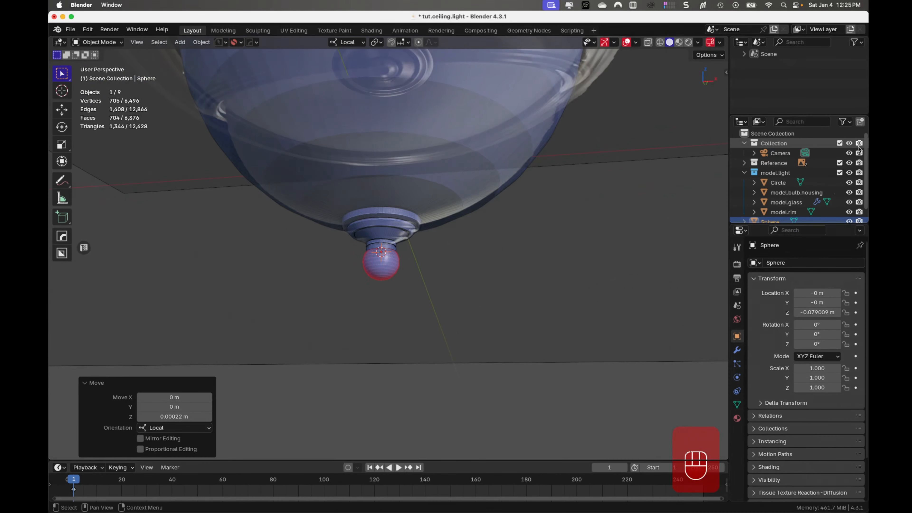
click(849, 162)
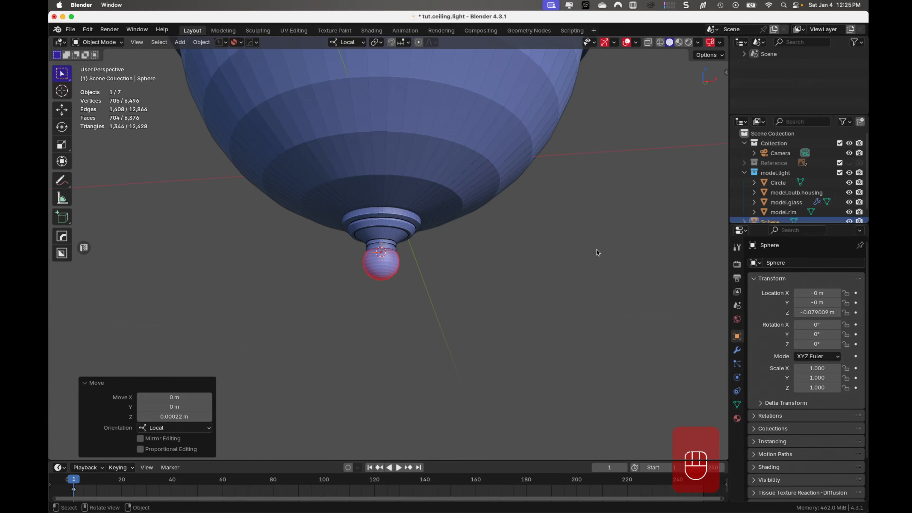
click(529, 261)
- Select the finial neck object Circle together with Sphere and enter Edit Mode on both
scroll(466, 288, up, 4)
scroll(467, 288, up, 12)
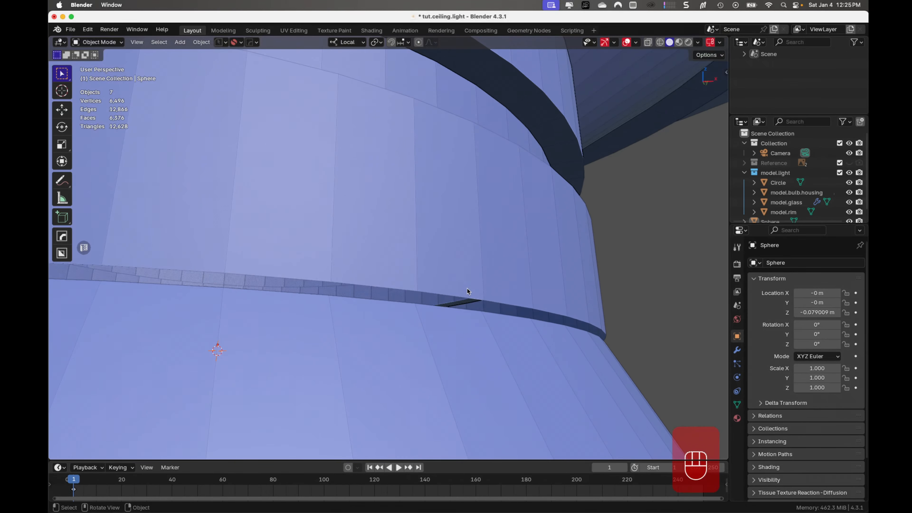
click(459, 284)
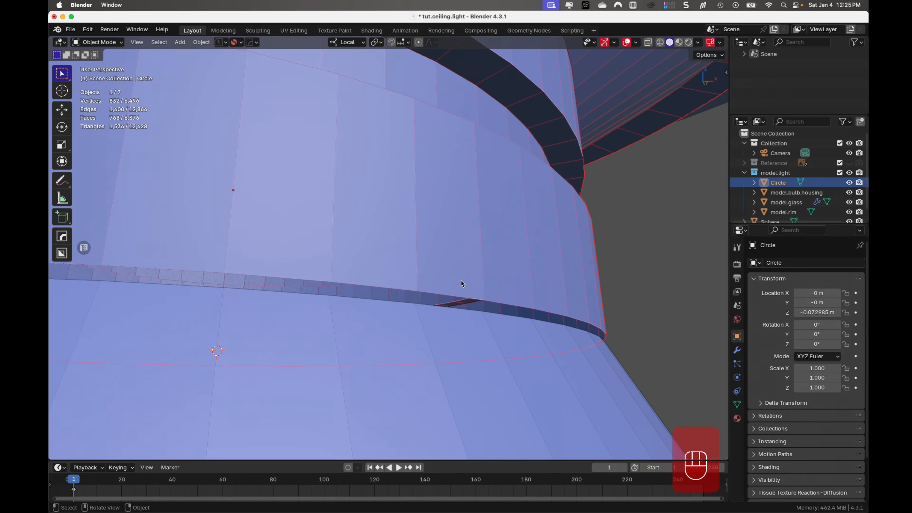
shift+click(471, 373)
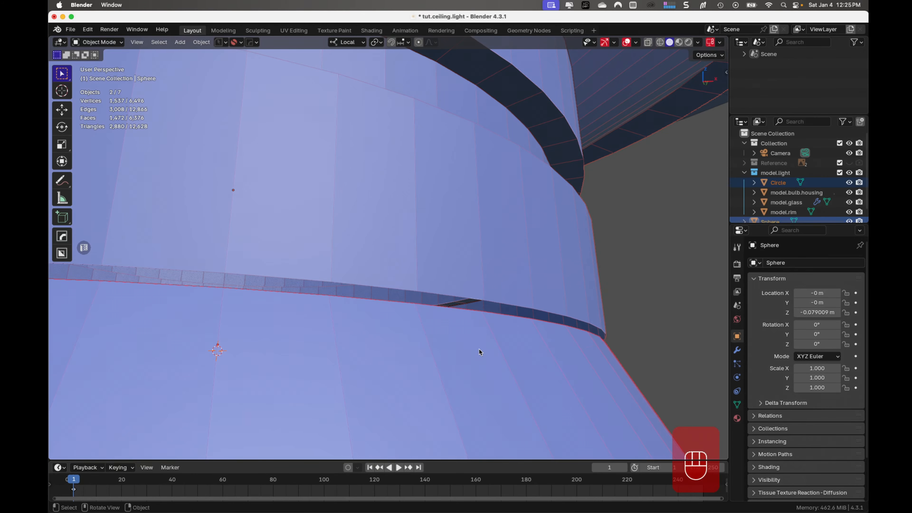
key(Tab)
- Check the vertex alignment across the seam by selecting the neck's bottom edge loop and neighbouring vertex pairs on both rims
mouse_move(388, 319)
middle_down()
mouse_move(375, 323)
mouse_move(384, 323)
middle_up()
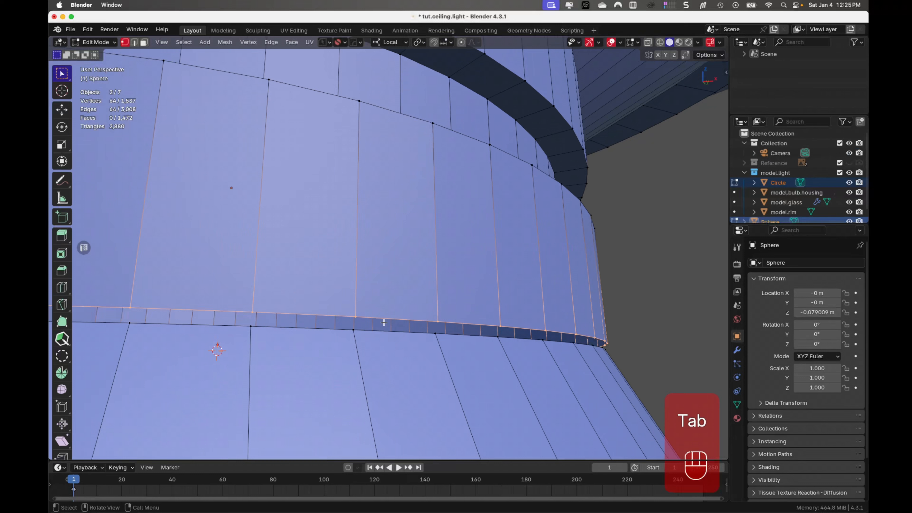
click(439, 322)
shift+click(438, 332)
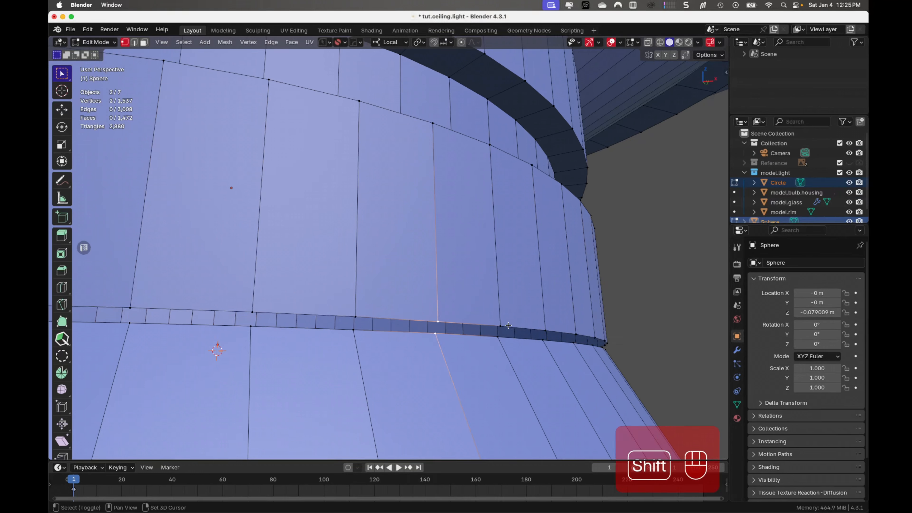
shift+click(501, 326)
shift+click(498, 338)
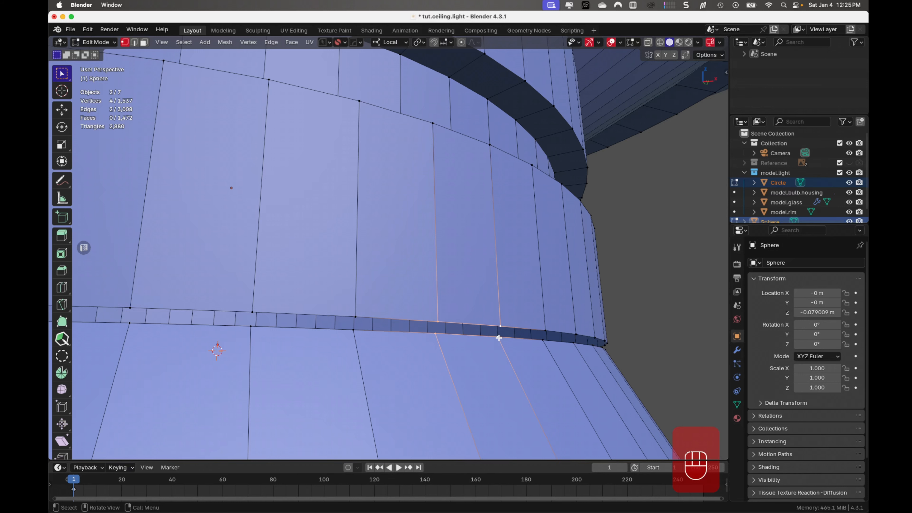
- Select all geometry of both meshes in Edit Mode and try to join them
key(a)
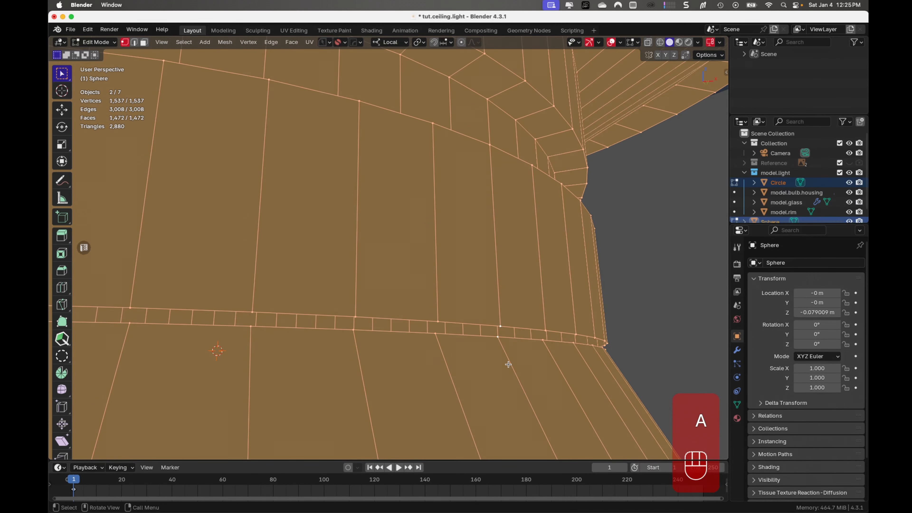
scroll(508, 365, down, 3)
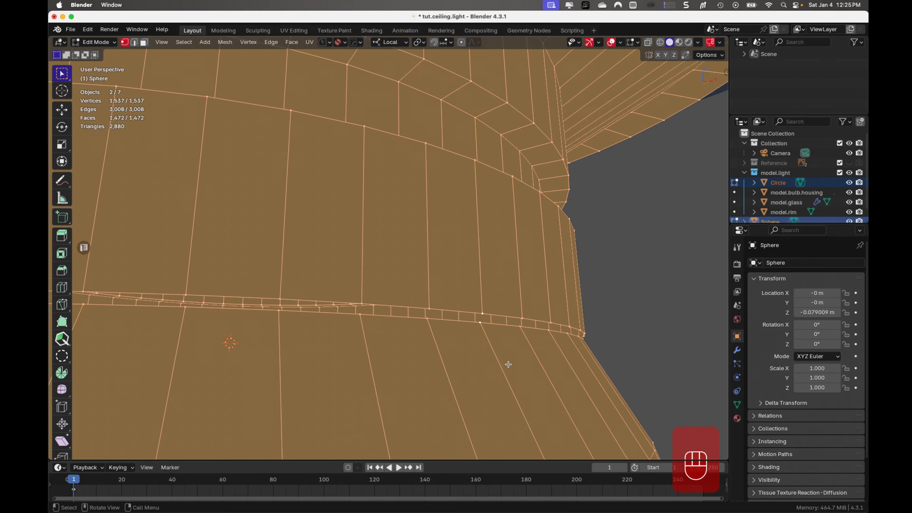
scroll(509, 364, up, 3)
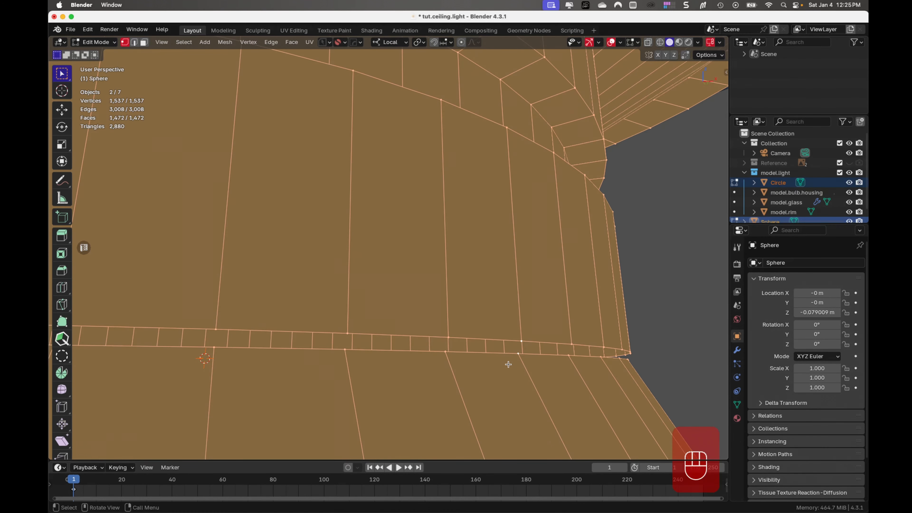
scroll(508, 365, down, 2)
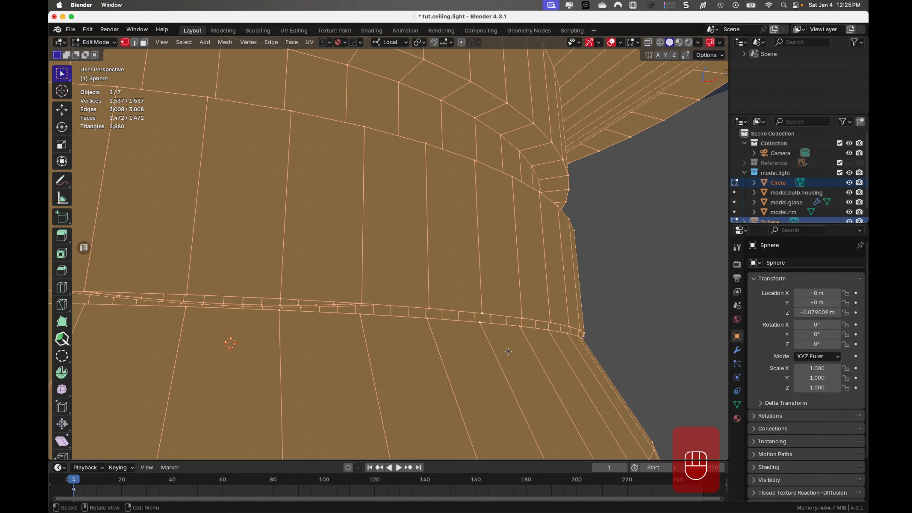
key(super+j)
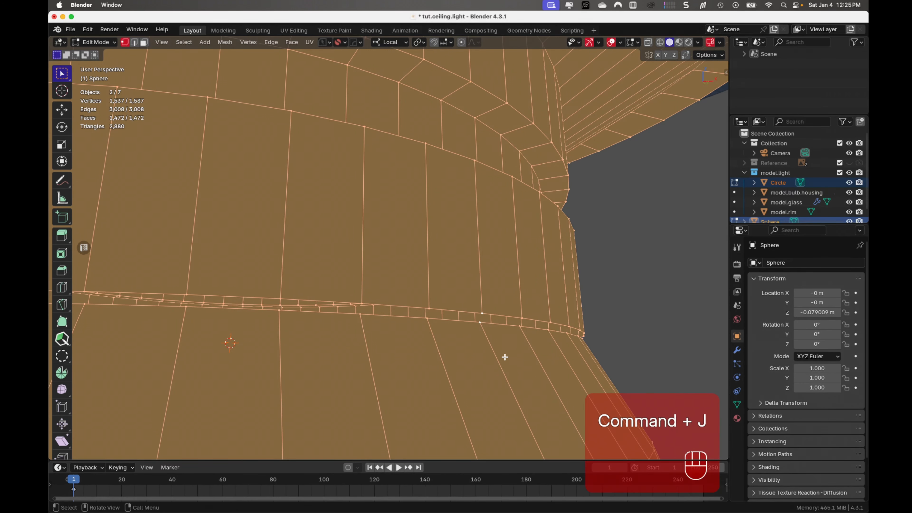
scroll(543, 248, down, 3)
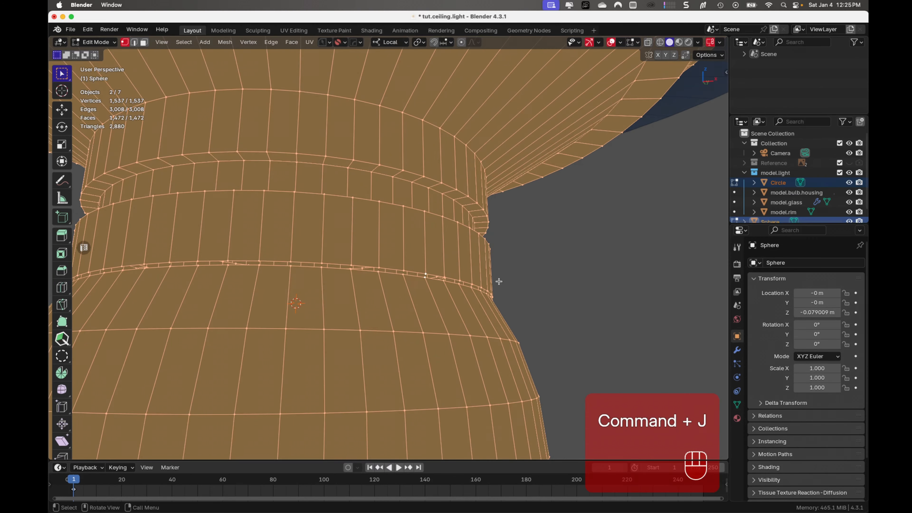
- Return to Object Mode, join Circle into Sphere, and toggle the joined object's visibility to check it
key(Tab)
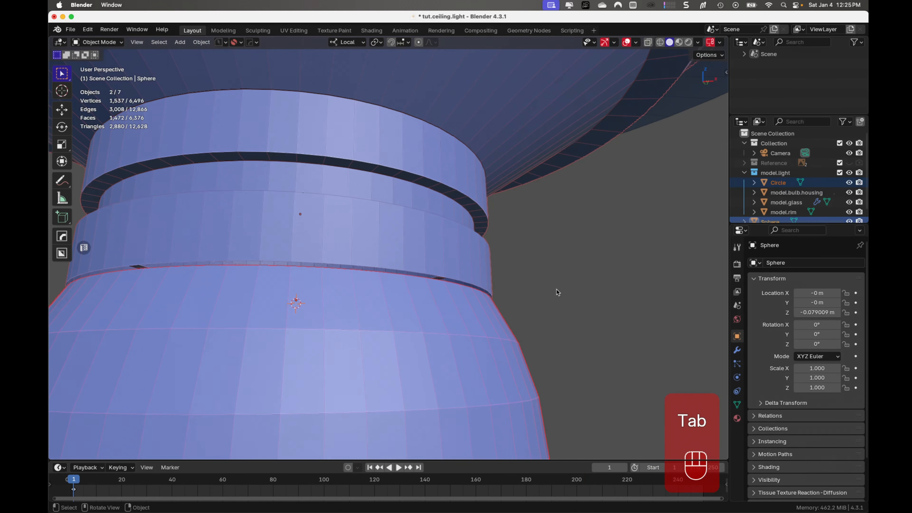
key(super+j)
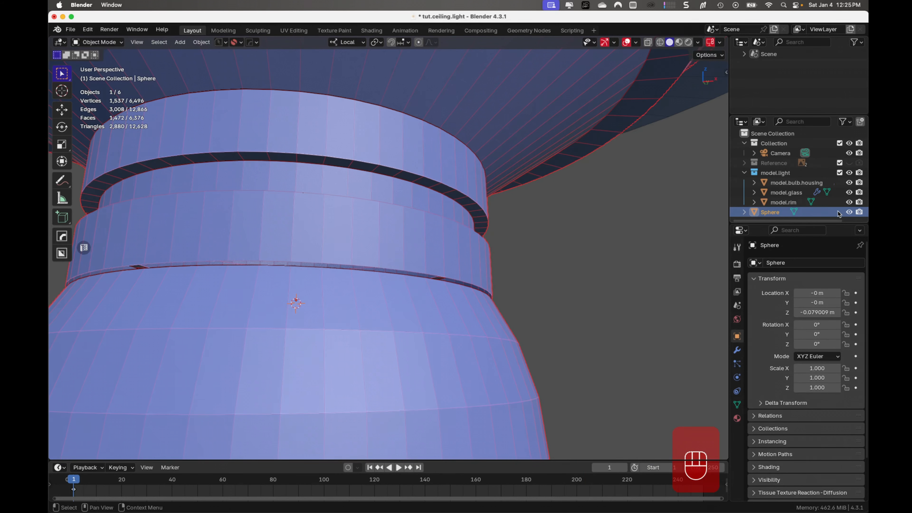
click(850, 212)
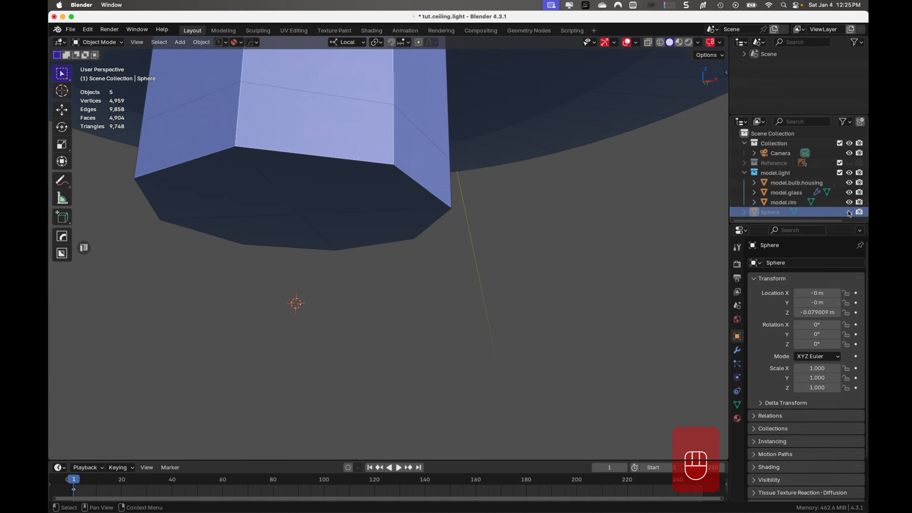
click(849, 211)
click(348, 262)
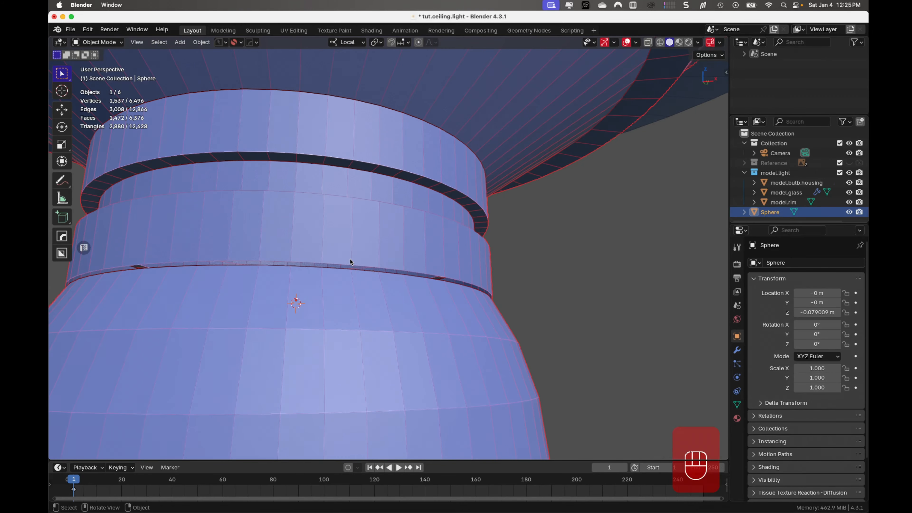
- Enter Edit Mode on the joined object and fill a quad between two neighbouring vertex pairs across the seam
key(Tab)
scroll(261, 295, up, 6)
scroll(261, 295, down, 1)
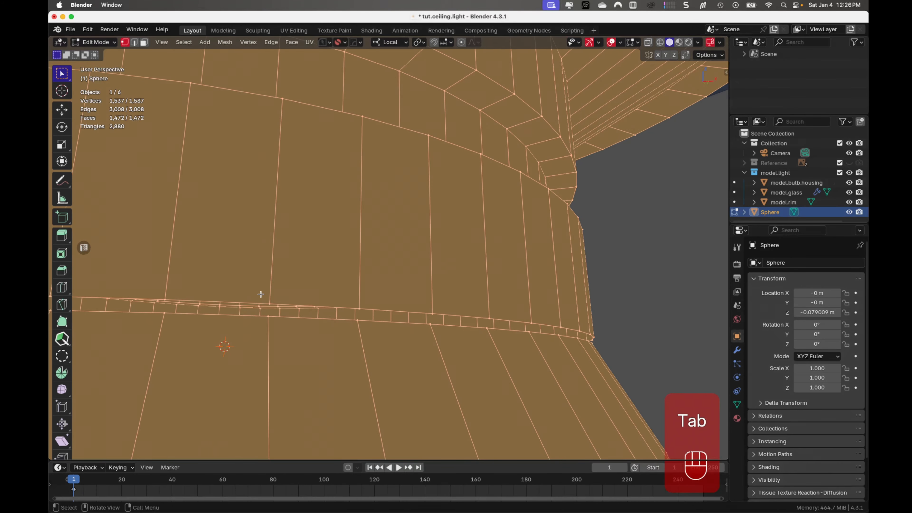
click(270, 307)
shift+click(269, 316)
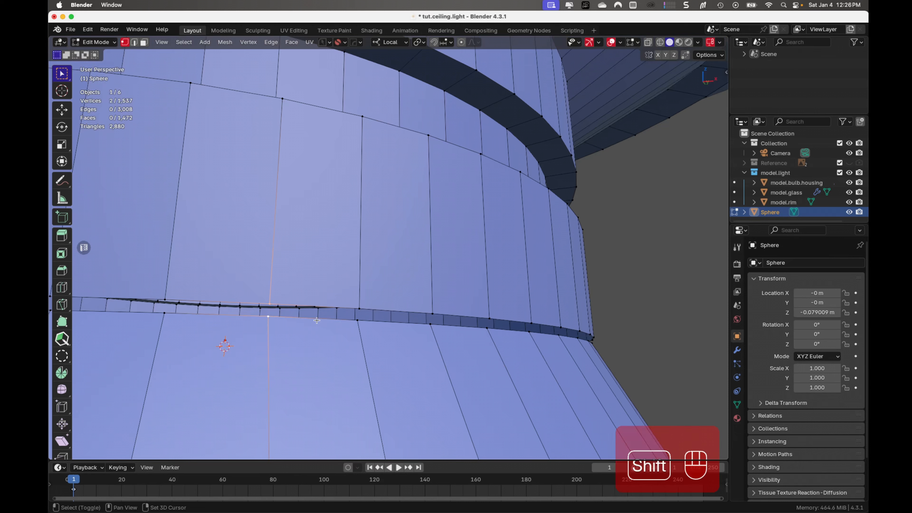
shift+click(361, 321)
shift+click(361, 309)
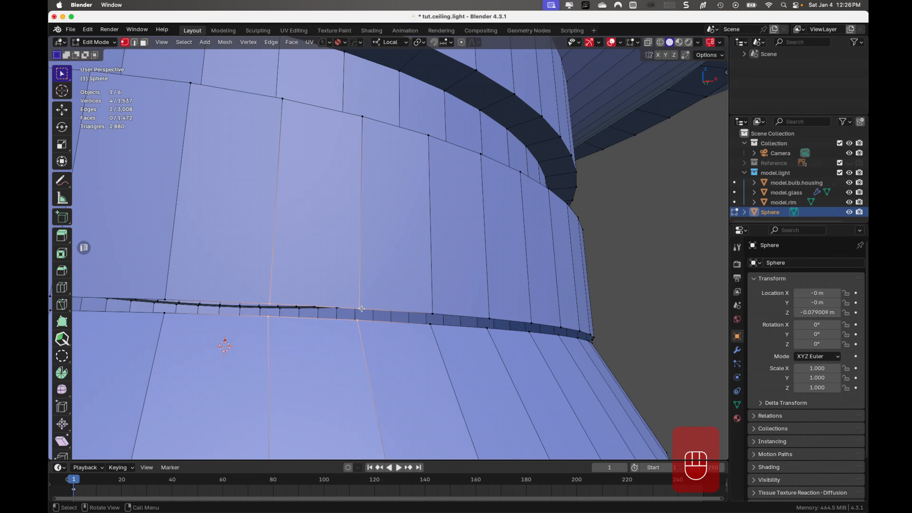
key(f)
key(g)
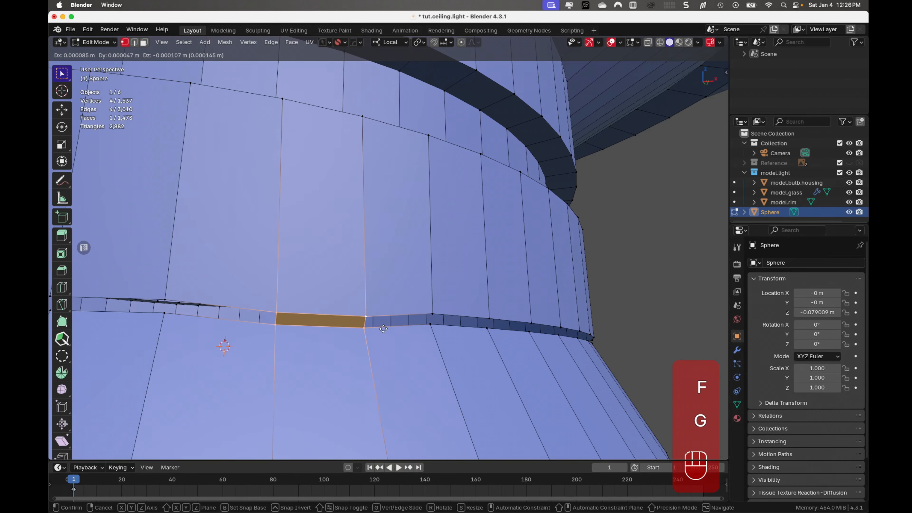
right_click(369, 315)
- Fill the adjacent quad across the seam using its four rim vertices
click(362, 309)
shift+click(359, 322)
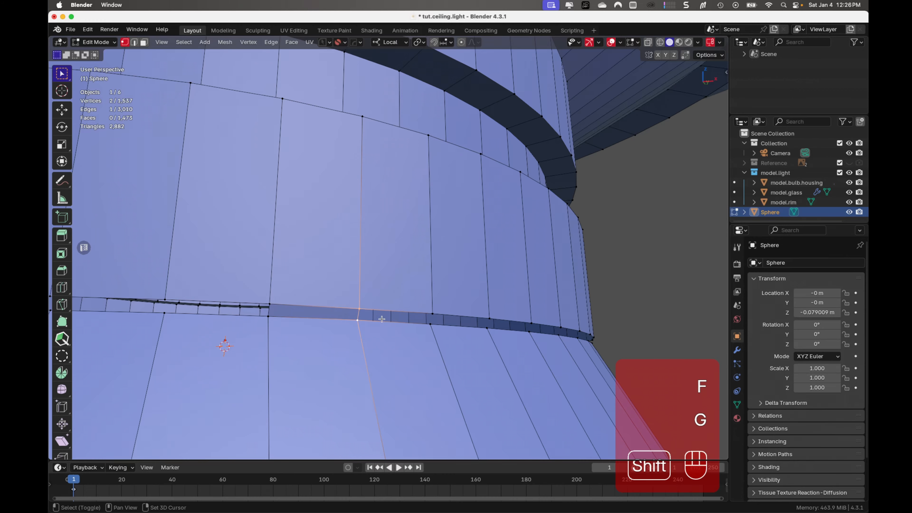
shift+click(432, 321)
shift+click(432, 316)
key(f)
key(Tab)
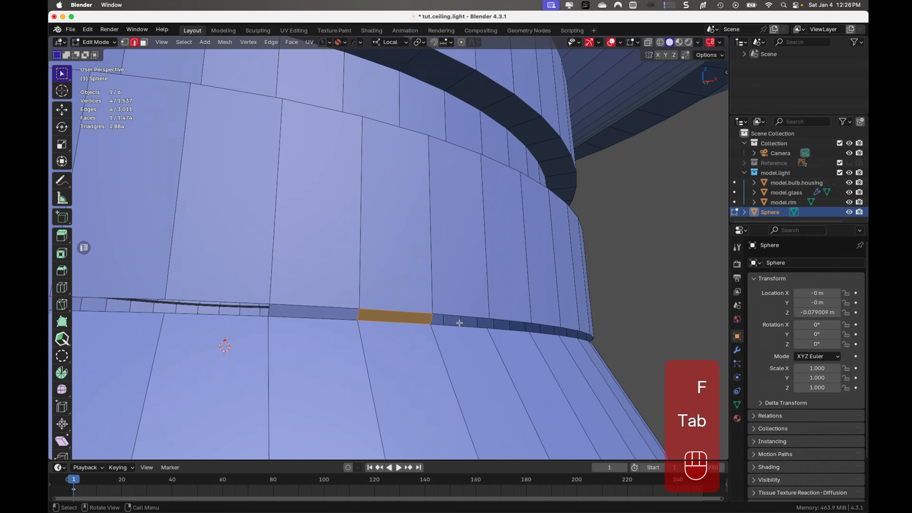
alt+click(458, 322)
key(ctrl+e)
click(450, 281)
key(Tab)
key(Tab)
- Fill two further quads along the seam from their upper and lower rim vertices
middle_drag(467, 337, 459, 328)
click(385, 255)
shift+click(383, 267)
shift+click(449, 278)
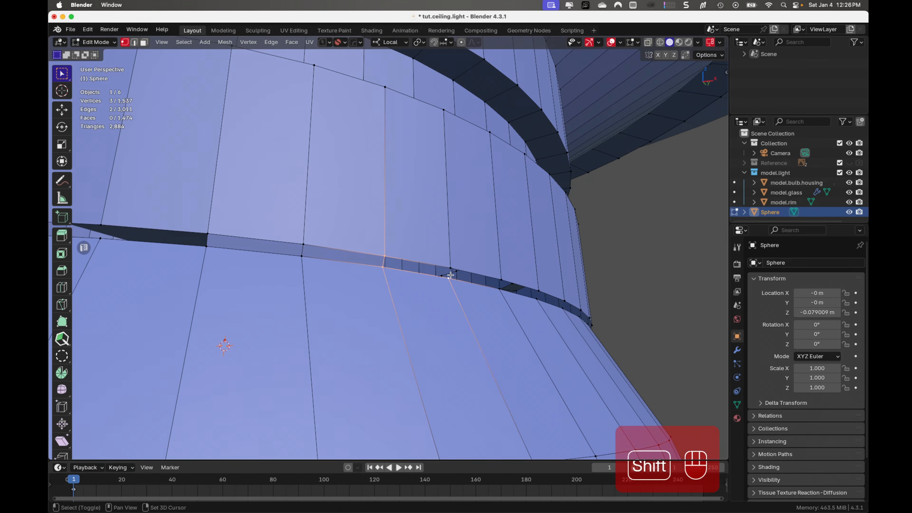
shift+click(451, 269)
key(f)
click(451, 268)
key(f)
- Select the edge loop around the seam opening and try to scale it in front view
mouse_move(539, 332)
middle_down()
mouse_move(482, 337)
mouse_move(544, 345)
middle_up()
key(Tab)
alt+click(519, 288)
key(KP_1)
shift+middle_drag(599, 350, 381, 289)
key(super+s)
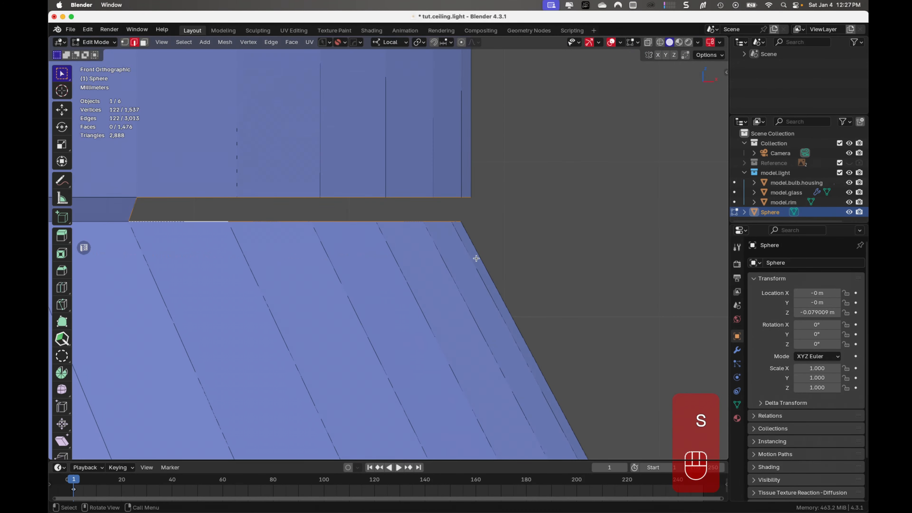
middle_drag(476, 257, 539, 334)
- Select the sphere's entire top rim edge loop around the circumference and scale it by 1.008 to match the neck's width
click(287, 289)
scroll(287, 289, down, 5)
ctrl+shift+click(584, 302)
ctrl+shift+click(575, 298)
middle_drag(584, 302, 359, 306)
ctrl+shift+click(621, 344)
middle_drag(621, 344, 396, 324)
scroll(395, 323, down, 2)
click(261, 312)
shift+click(290, 314)
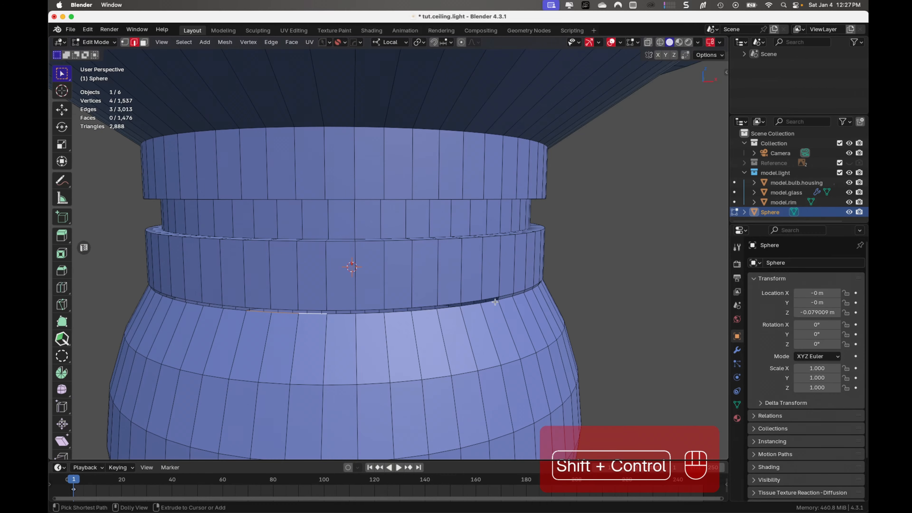
ctrl+shift+click(488, 303)
middle_drag(488, 302, 232, 328)
shift+click(323, 334)
ctrl+shift+click(496, 326)
middle_drag(496, 325, 303, 320)
ctrl+shift+click(464, 294)
middle_drag(463, 295, 403, 342)
ctrl+shift+click(402, 341)
shift+click(360, 332)
shift+click(318, 317)
shift+click(287, 304)
shift+click(269, 296)
key(KP_1)
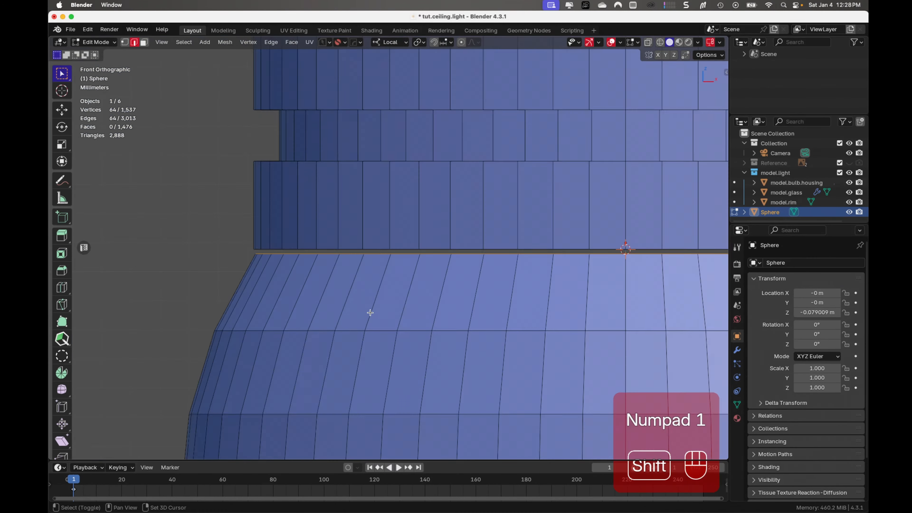
key(s)
click(666, 186)
scroll(472, 254, down, 5)
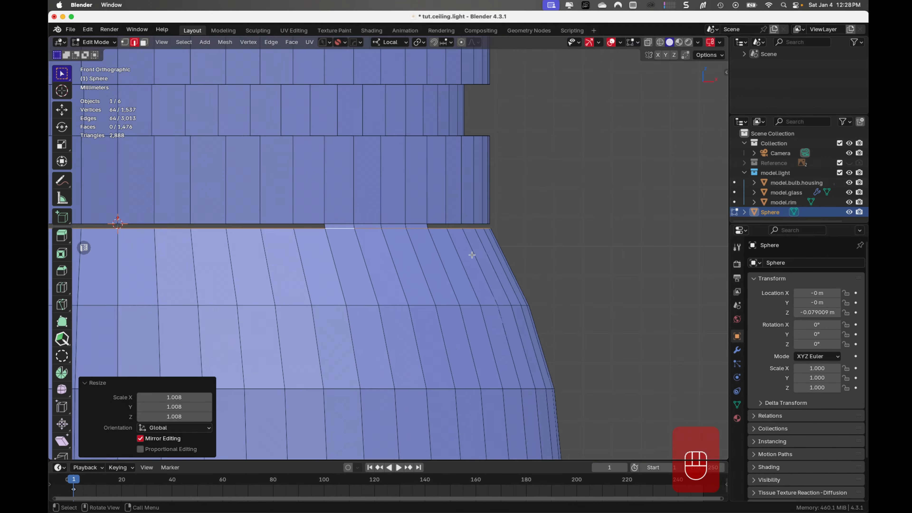
- Bridge the upper and lower rim edges of the first open segment beside the filled quads with Bridge Edge Loops
scroll(467, 251, up, 3)
key(Tab)
key(Tab)
scroll(476, 323, up, 4)
click(415, 176)
shift+click(412, 191)
key(e)
key(ctrl+e)
key(shift+e)
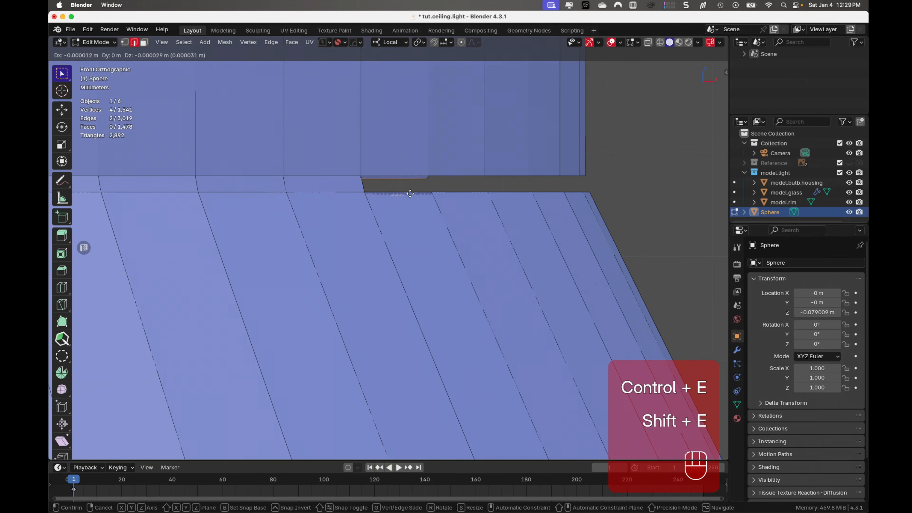
right_click(417, 196)
key(ctrl+e)
click(418, 197)
- Bridge the following pairs of rim edges, one segment at a time, as far as the finial's silhouette in front view
alt+click(460, 176)
alt+shift+click(461, 193)
key(ctrl+e)
click(461, 192)
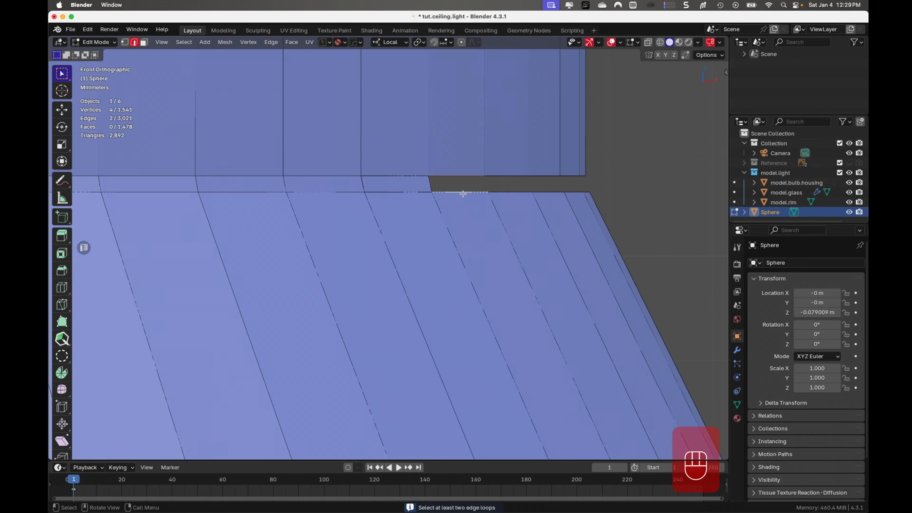
click(513, 179)
click(545, 178)
shift+click(549, 191)
key(shift+r)
click(572, 177)
shift+click(576, 193)
key(shift+r)
- Continue past the silhouette, bridging the next seven open segments between the neck and sphere rims
middle_drag(578, 195, 481, 248)
middle_drag(617, 239, 413, 220)
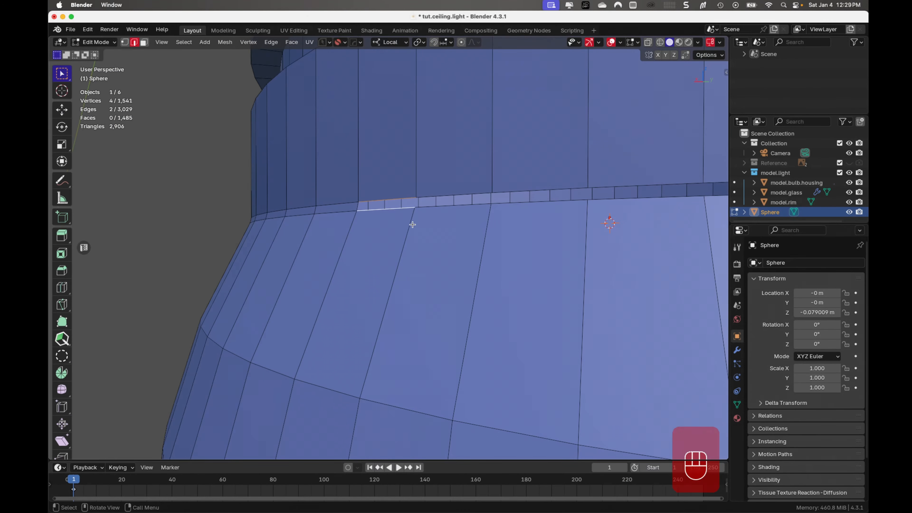
shift+click(539, 216)
key(shift+r)
key(shift+r)
middle_drag(554, 220, 539, 218)
click(539, 220)
- Select each further pair of facing rim edges along the finial's far side and bridge it with a quad
key(shift+r)
key(shift+r)
key(shift+r)
middle_drag(632, 219, 360, 241)
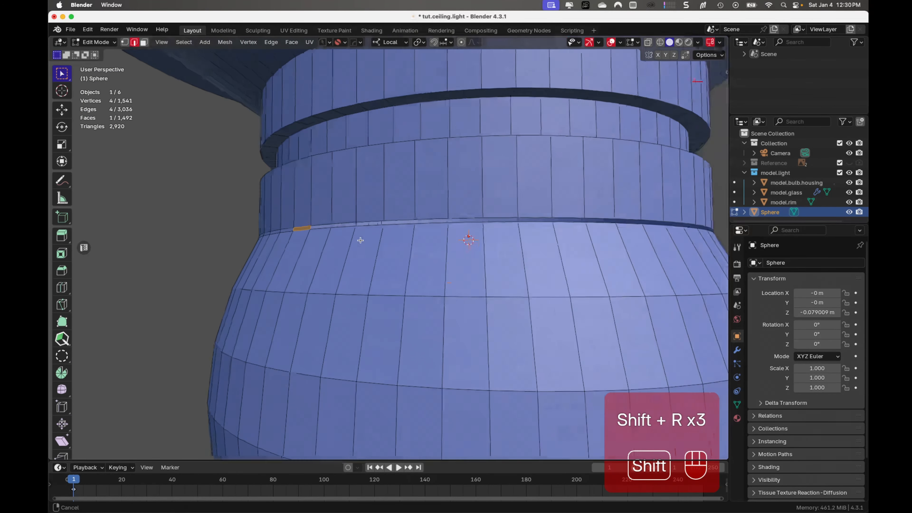
scroll(360, 241, up, 3)
key(shift+r)
key(shift+r)
key(shift+r)
click(401, 198)
shift+click(401, 204)
key(shift+r)
key(shift+r)
- Bridge the remaining open segments to close the ring between the neck and the sphere
key(shift+r)
middle_drag(521, 200, 549, 206)
key(shift+r)
click(511, 211)
shift+click(512, 216)
key(shift+r)
key(shift+r)
click(595, 208)
key(shift+r)
key(shift+r)
middle_drag(643, 209, 251, 238)
key(shift+r)
click(244, 237)
key(shift+r)
key(shift+r)
key(shift+r)
key(shift+r)
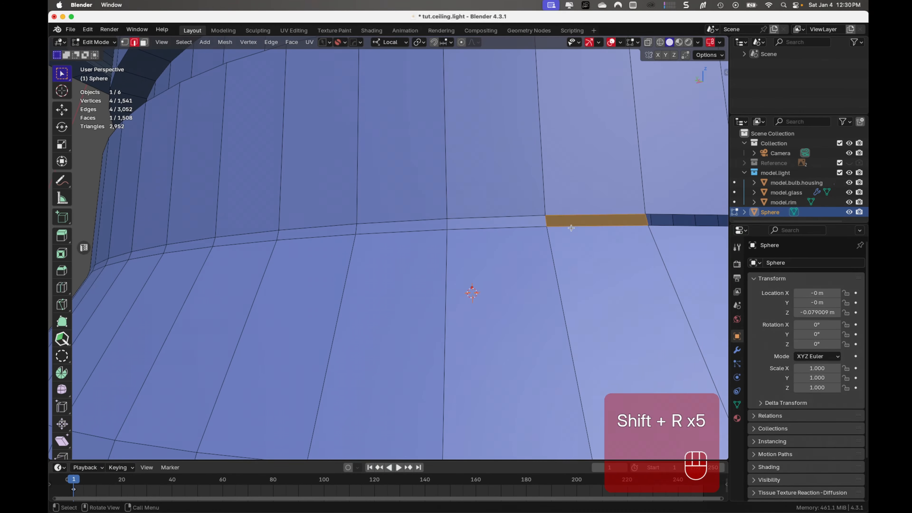
scroll(452, 281, down, 5)
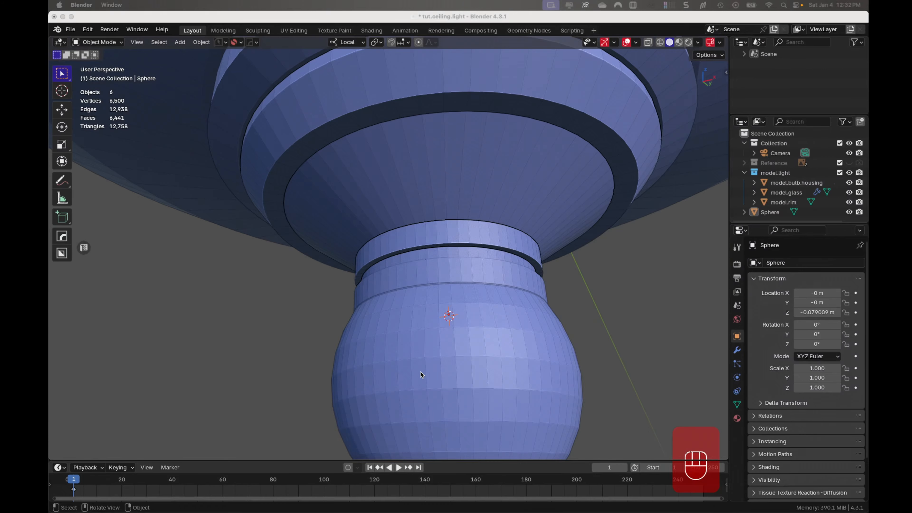
- Examine the closed seam and the overall shape of the joined finial from several angles and distances
scroll(424, 363, up, 4)
middle_drag(435, 356, 499, 423)
scroll(495, 417, down, 6)
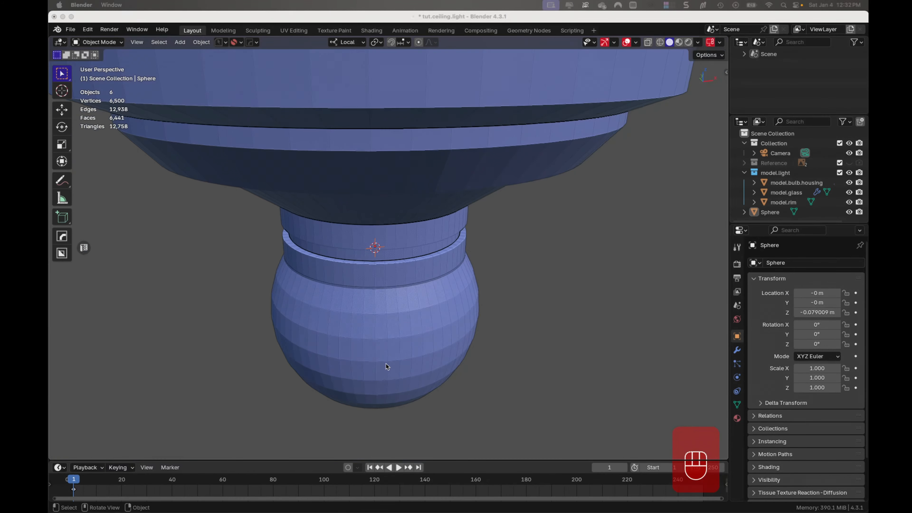
scroll(385, 361, up, 5)
scroll(384, 360, up, 2)
middle_drag(350, 383, 382, 359)
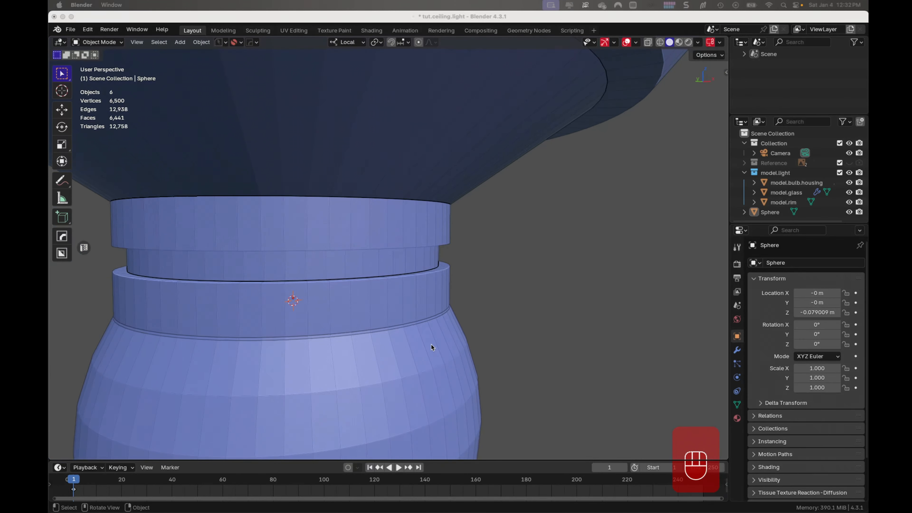
scroll(430, 342, down, 4)
scroll(430, 341, down, 1)
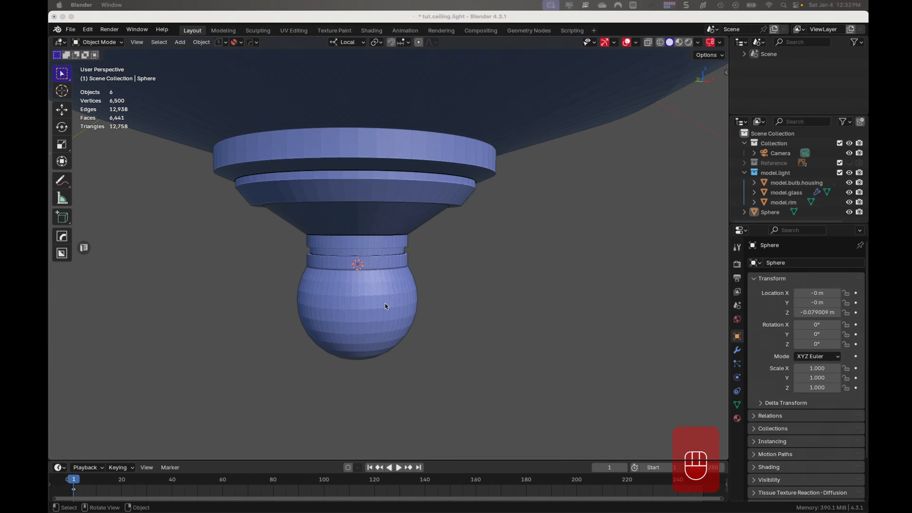
mouse_move(385, 305)
middle_down()
mouse_move(410, 221)
mouse_move(430, 193)
mouse_move(368, 349)
mouse_move(388, 295)
middle_up()
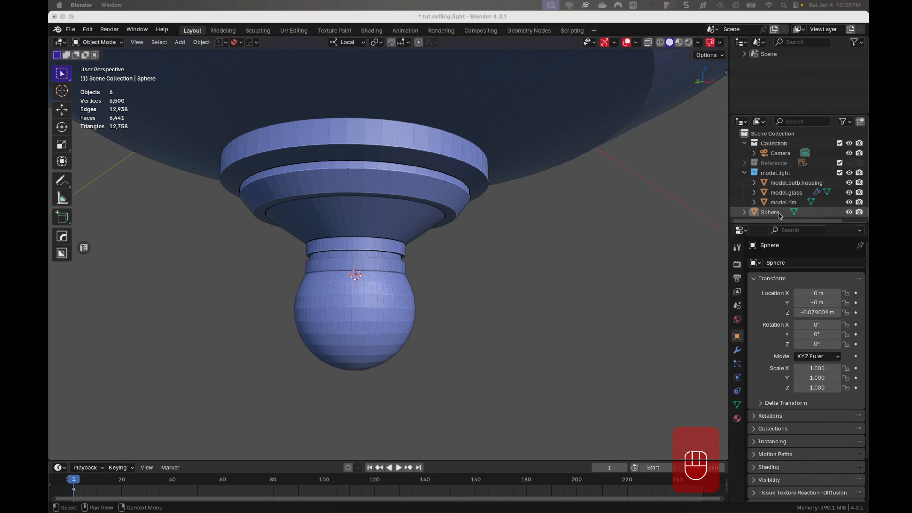
- Select the joined Sphere object and open its name for editing
click(770, 213)
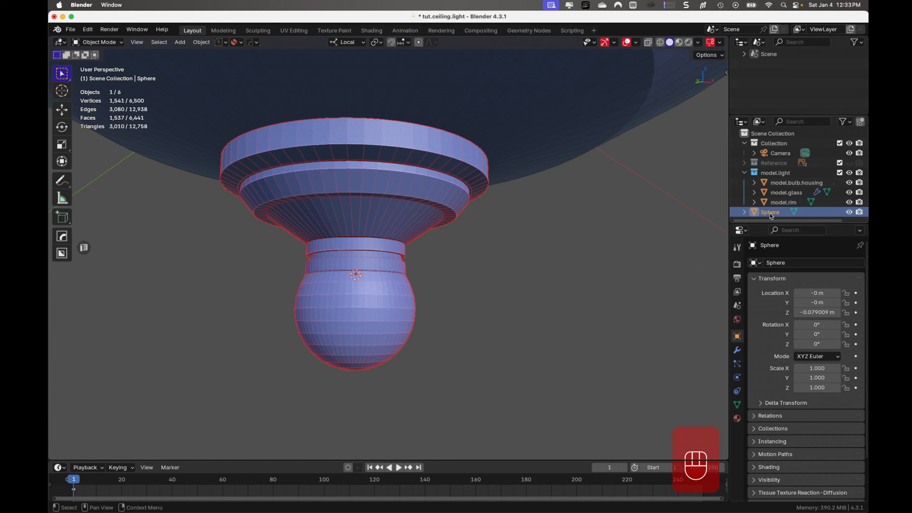
double_click(770, 213)
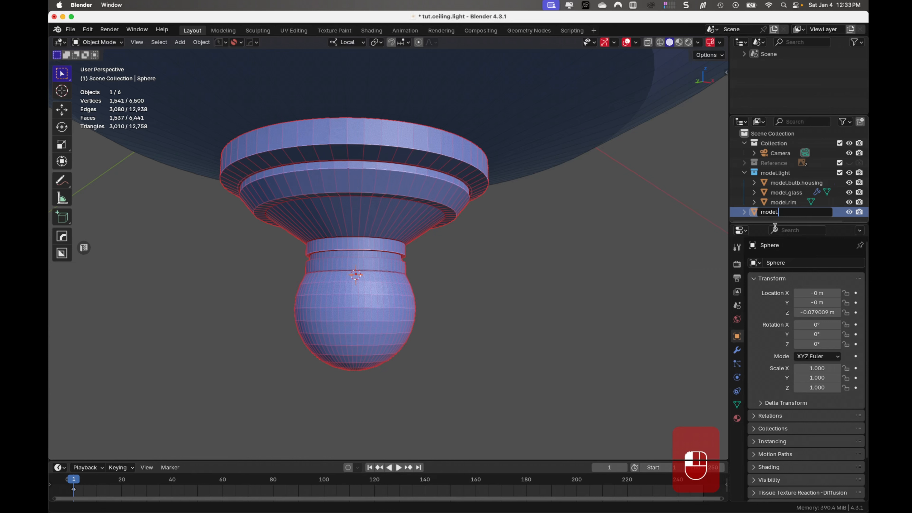
- Rename the joined finial as model.tip and move it into the model.light collection, saving the file
key(Return)
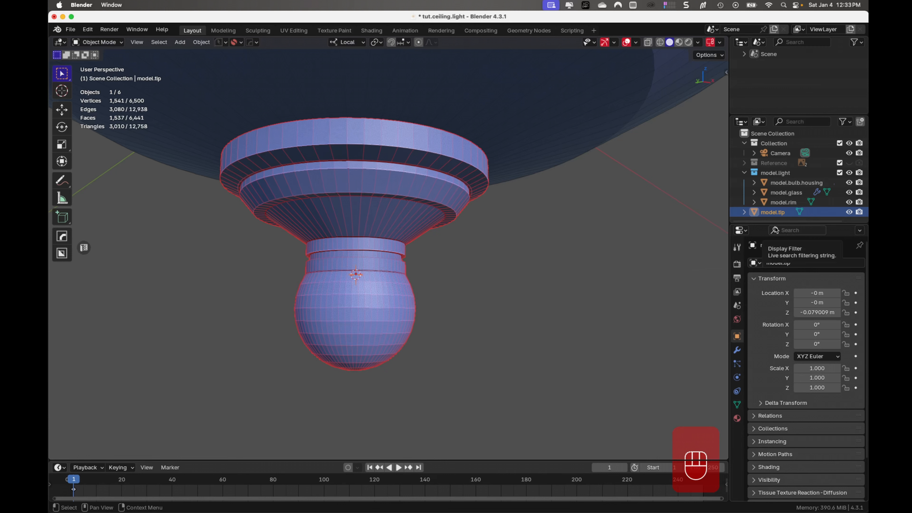
key(m)
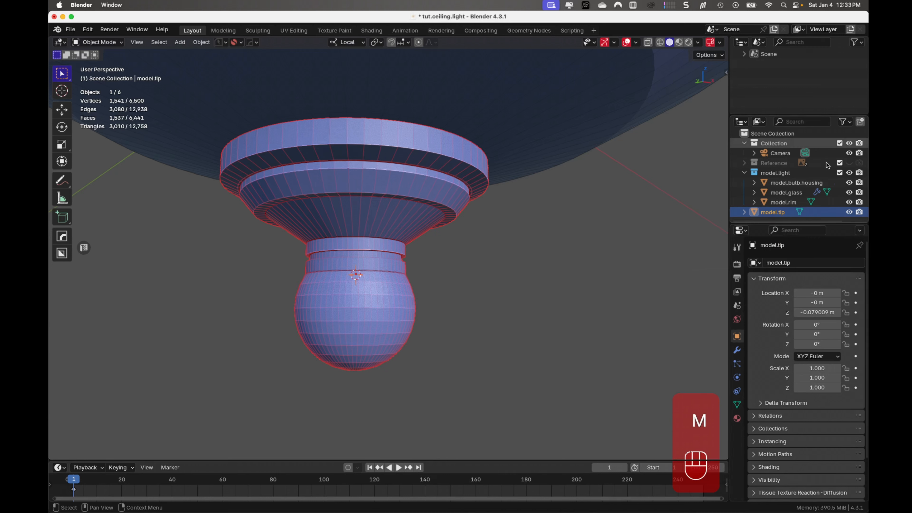
key(m)
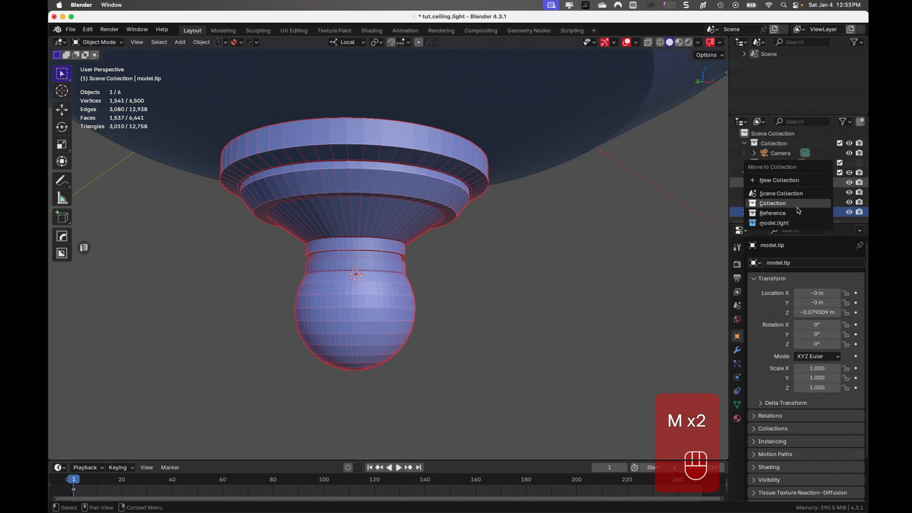
click(792, 223)
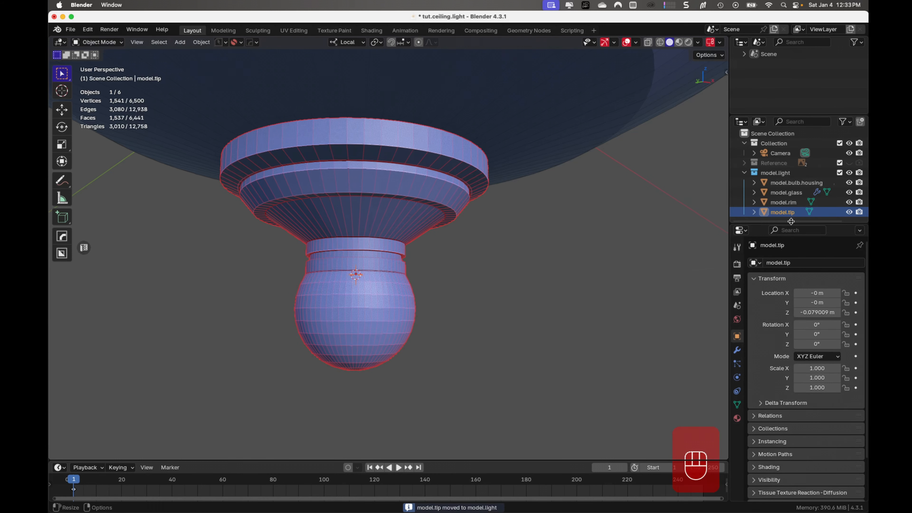
key(super+s)
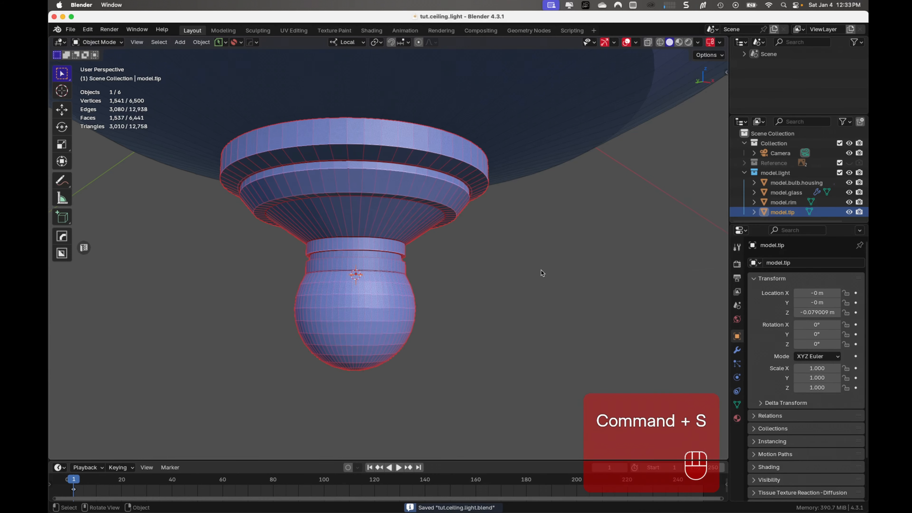
- Deselect the finial in front view, reset the 3D cursor to the world origin and save the file
key(KP_1)
middle_drag(542, 273, 561, 226)
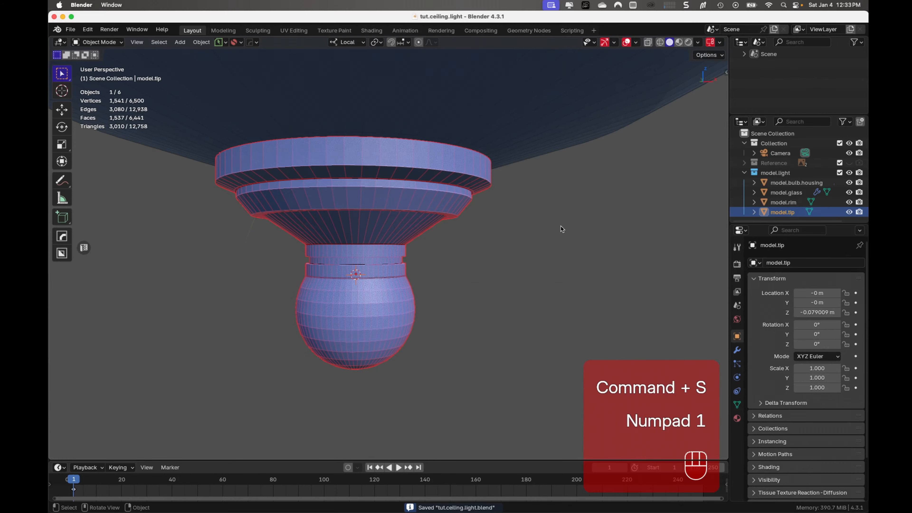
key(KP_1)
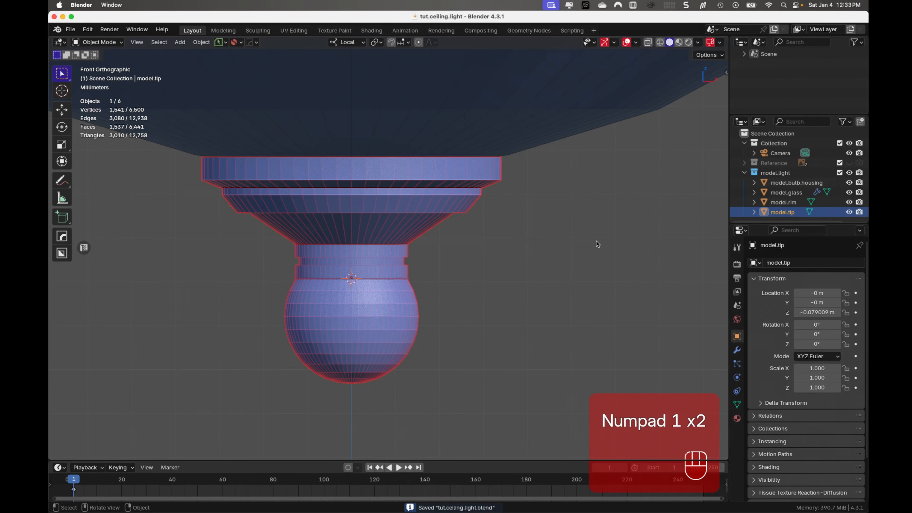
scroll(594, 242, down, 6)
click(578, 256)
scroll(578, 262, down, 5)
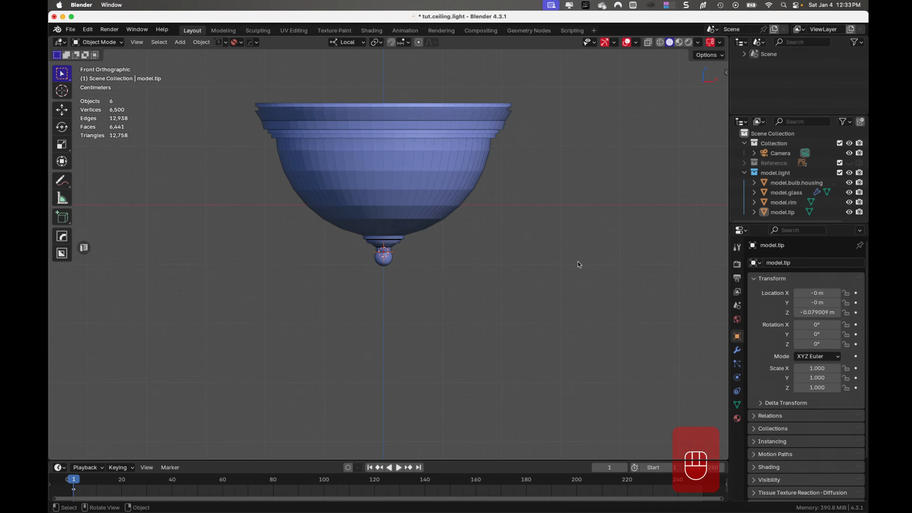
key(super+s)
scroll(556, 274, up, 5)
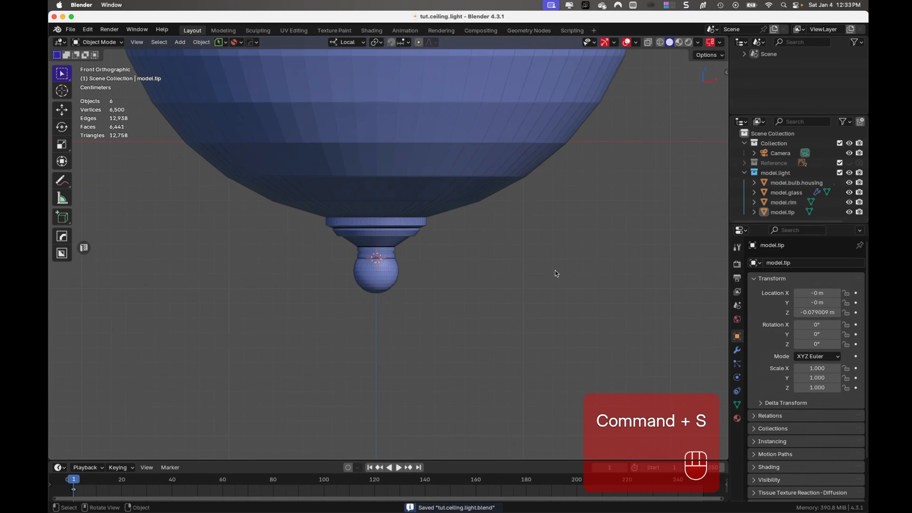
key(shift+s)
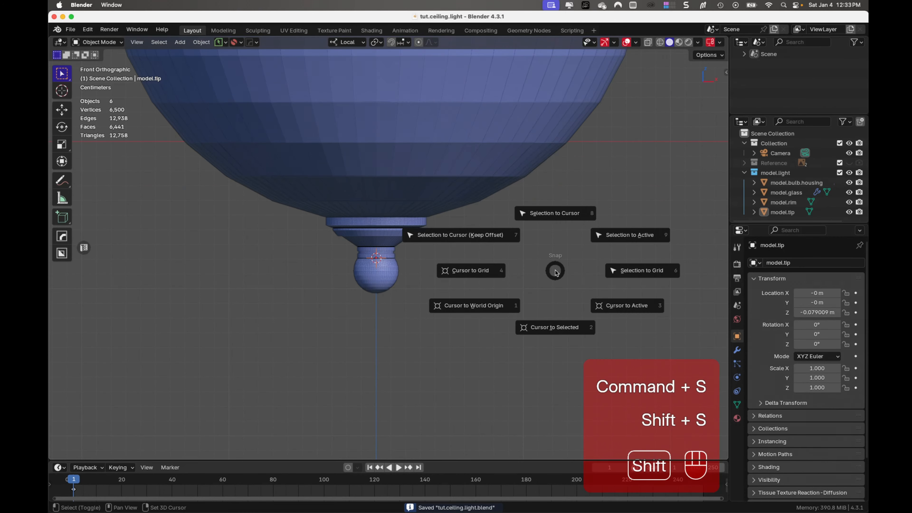
click(497, 308)
key(super+s)
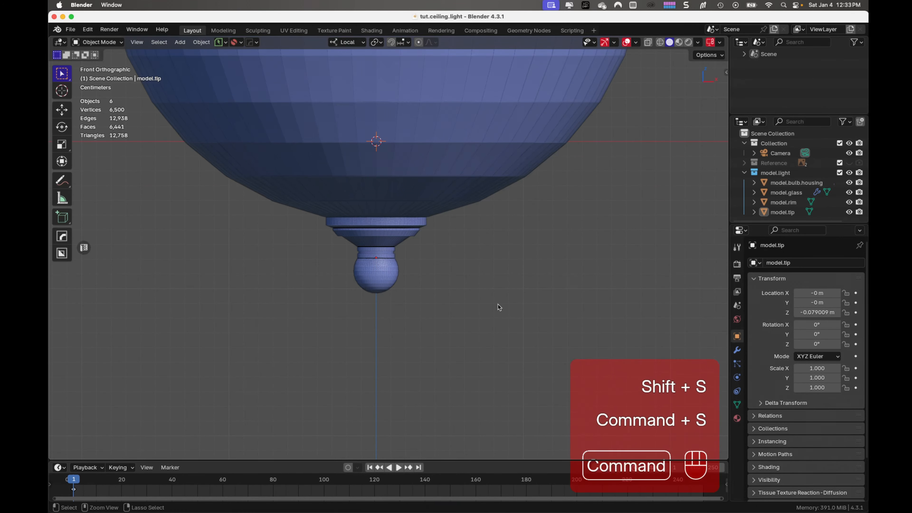
- Examine the assembled light and its finial from below and from the side, and save the file
scroll(544, 299, down, 5)
middle_drag(519, 286, 536, 213)
scroll(532, 212, up, 5)
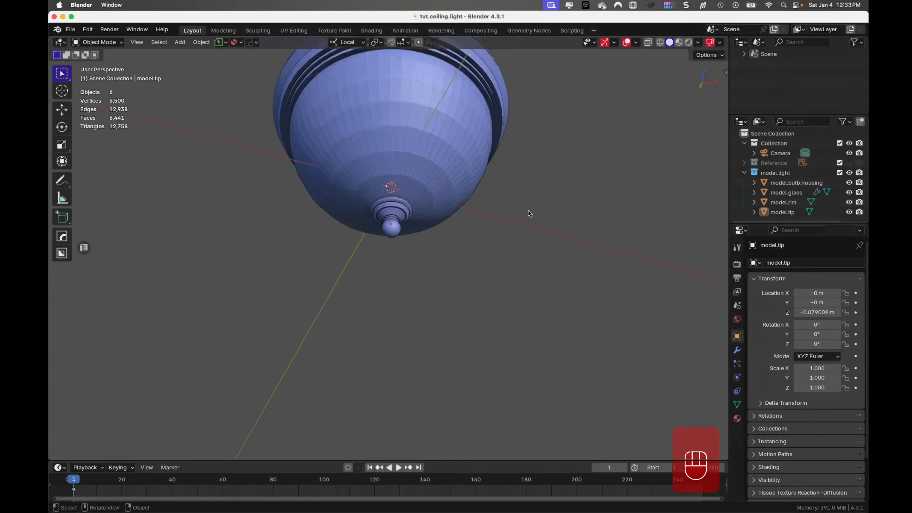
scroll(528, 210, down, 6)
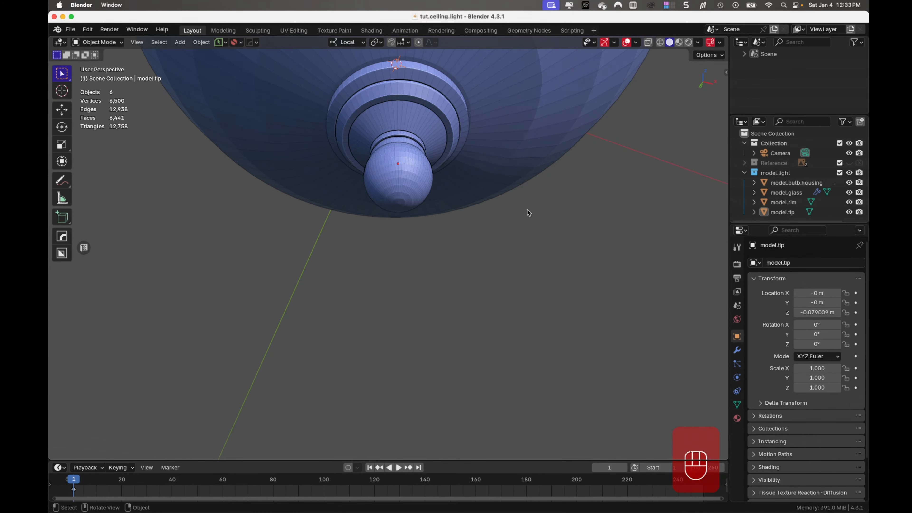
middle_drag(529, 207, 421, 336)
scroll(427, 160, up, 5)
key(super+s)
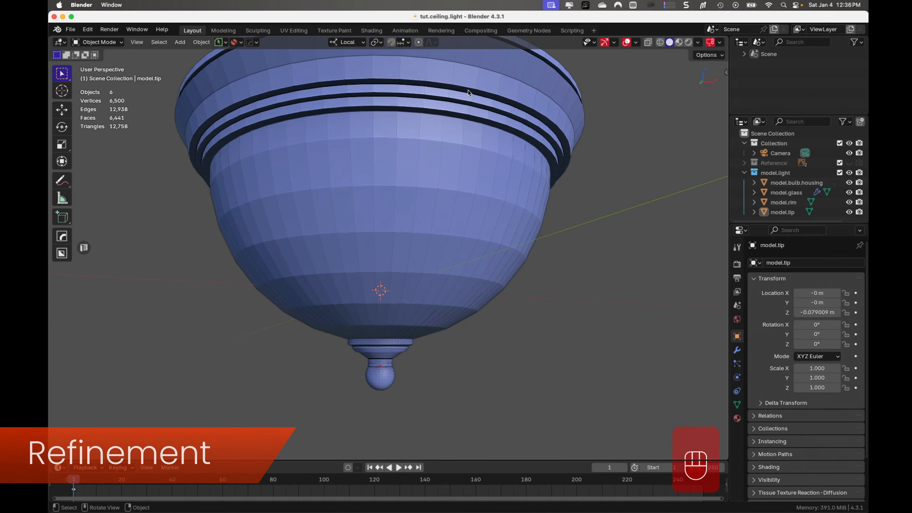
- Isolate the model.rim object in local view and enter Edit Mode on it
middle_drag(482, 128, 483, 141)
shift+middle_drag(482, 141, 484, 198)
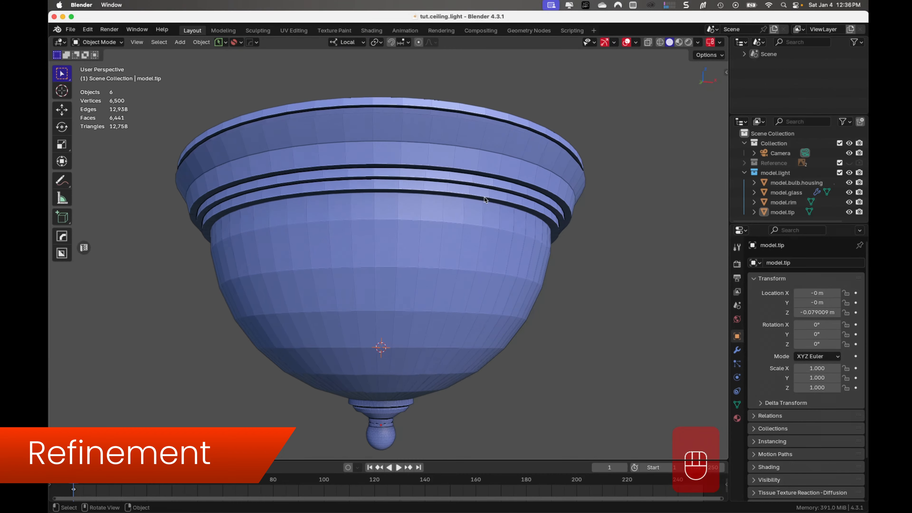
click(483, 148)
key(KP_Divide)
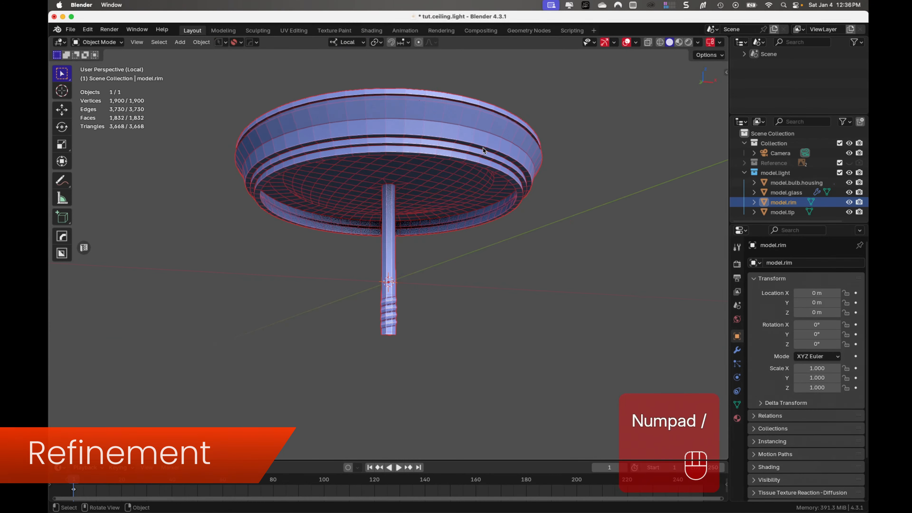
scroll(455, 211, up, 6)
scroll(455, 211, down, 6)
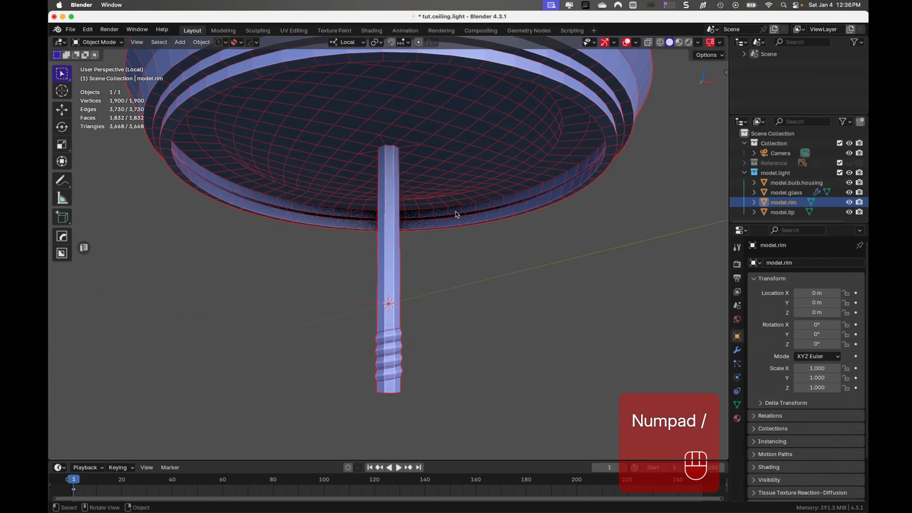
middle_drag(460, 197, 462, 249)
key(Tab)
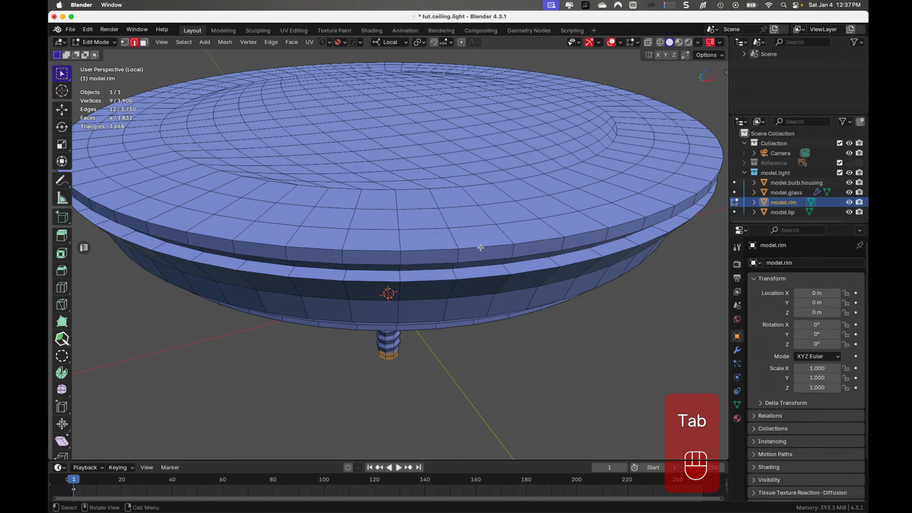
- Select the edge loops bounding the rim's top band and the groove and ledge directly beneath it
alt+click(480, 247)
middle_drag(478, 254, 504, 311)
middle_drag(503, 311, 522, 252)
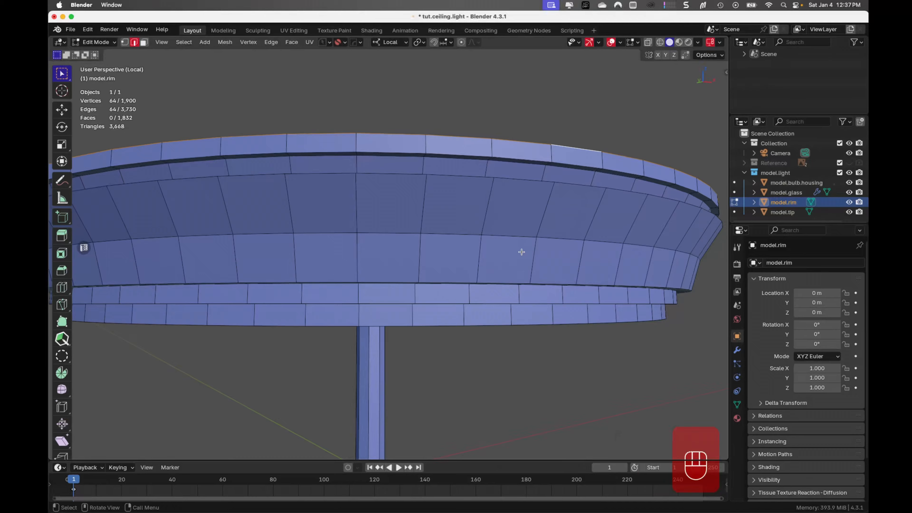
alt+shift+click(521, 160)
middle_drag(520, 166, 519, 314)
alt+shift+click(520, 318)
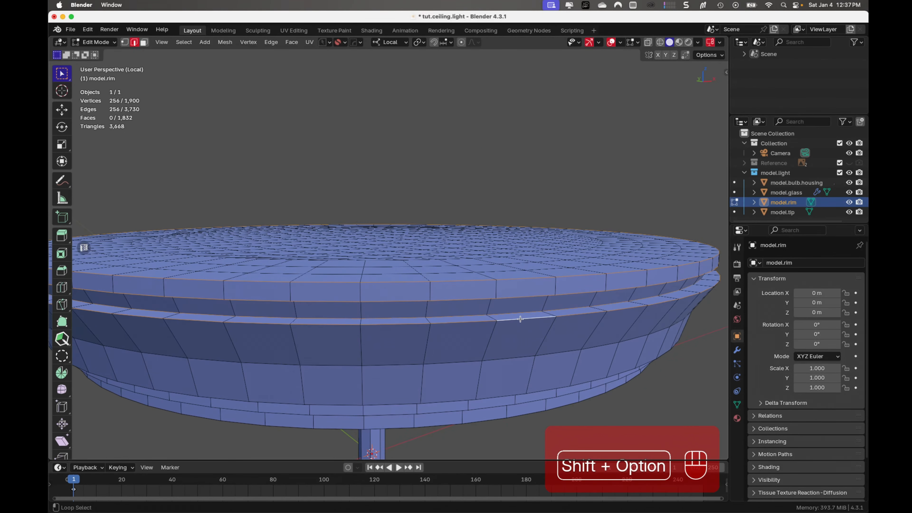
- Add the edge loops along the two lower stepped bands and the bottom inner lip of the rim to the selection
middle_drag(513, 373, 516, 302)
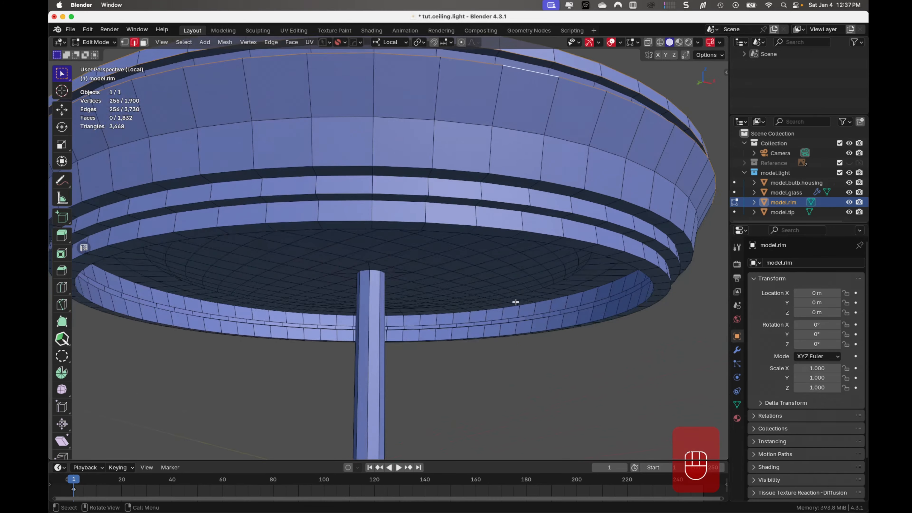
alt+shift+click(511, 179)
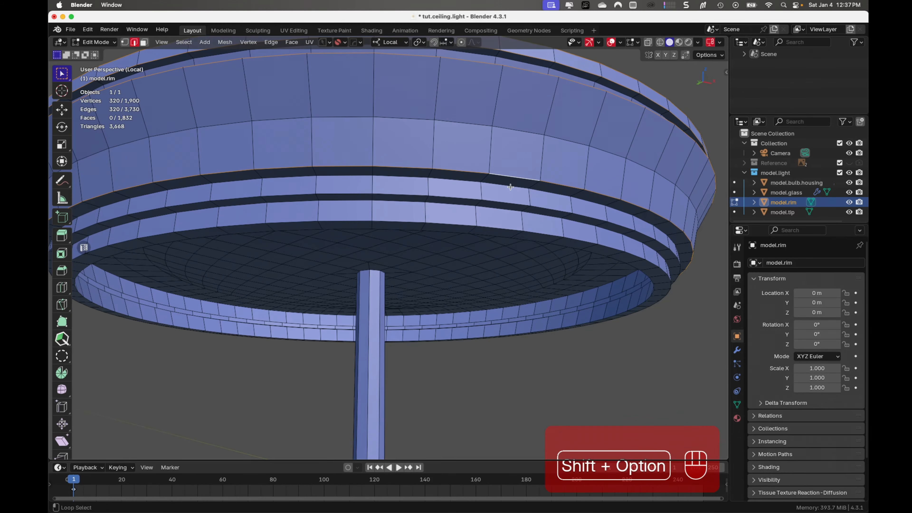
alt+shift+click(508, 211)
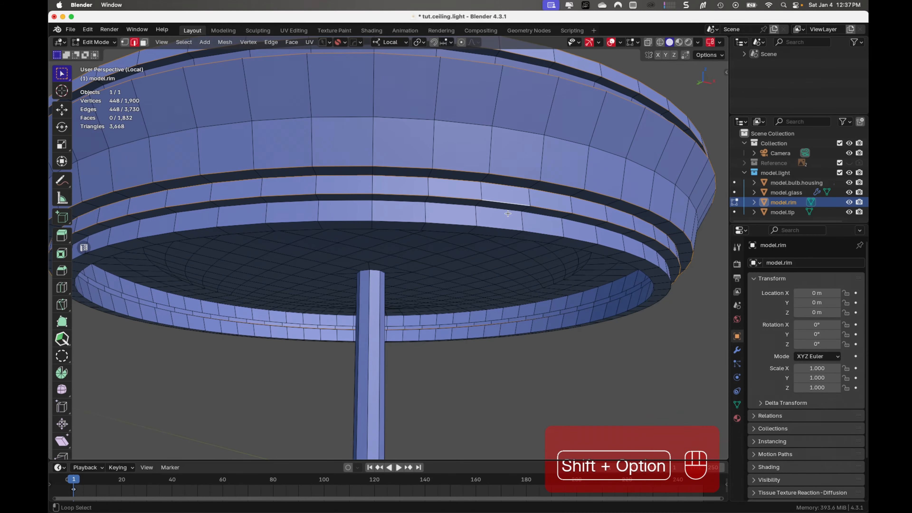
alt+shift+click(503, 233)
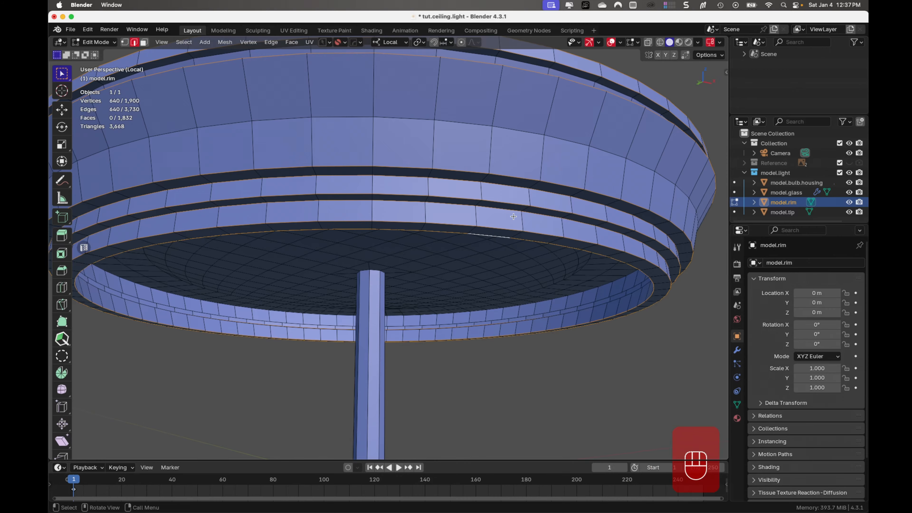
middle_drag(514, 216, 514, 248)
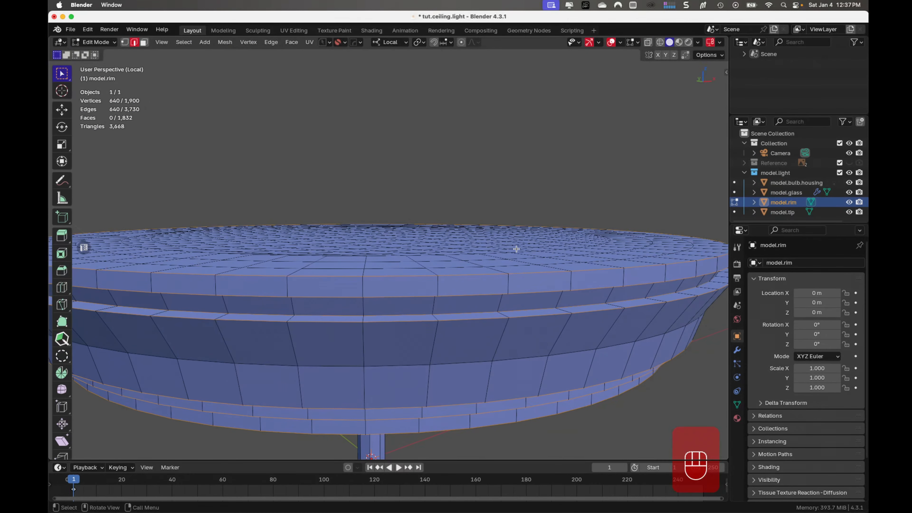
- Bevel the selected rim edge loops by about 0.00084 m with 2 segments and a shape of 0.5
key(ctrl+b)
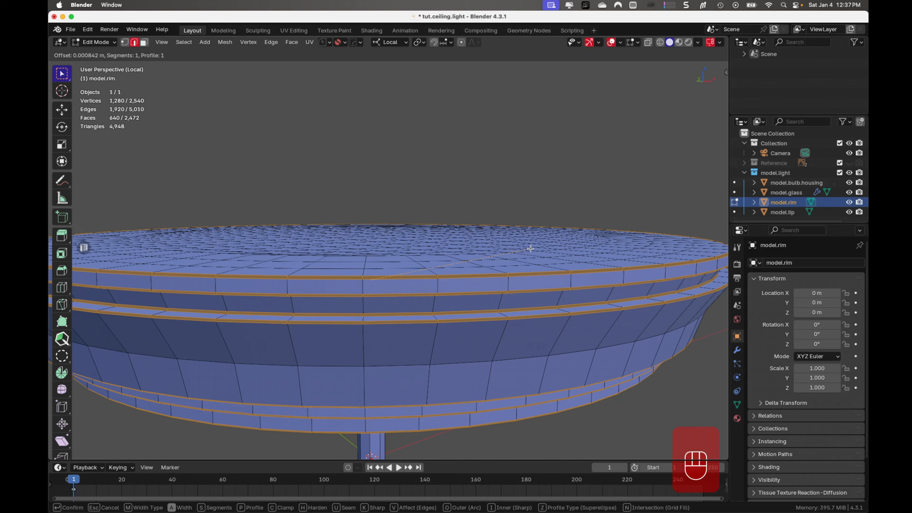
scroll(530, 248, up, 1)
click(530, 248)
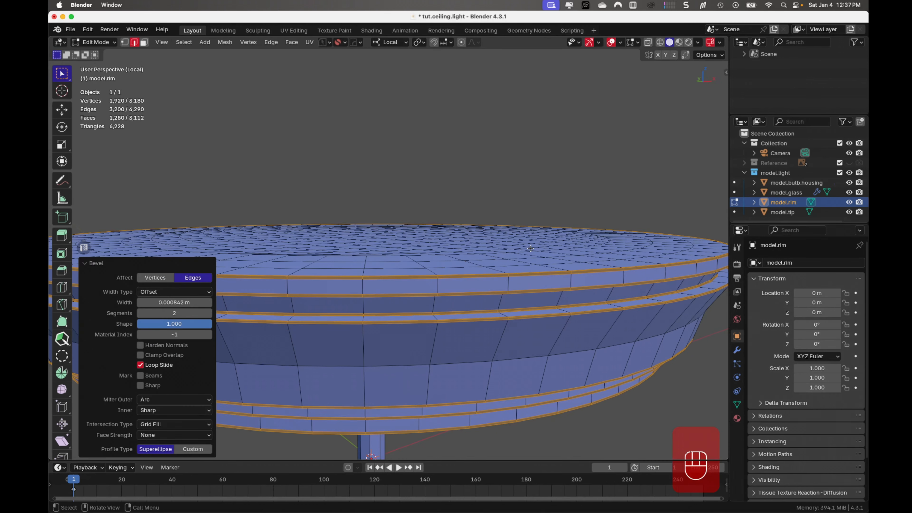
click(204, 326)
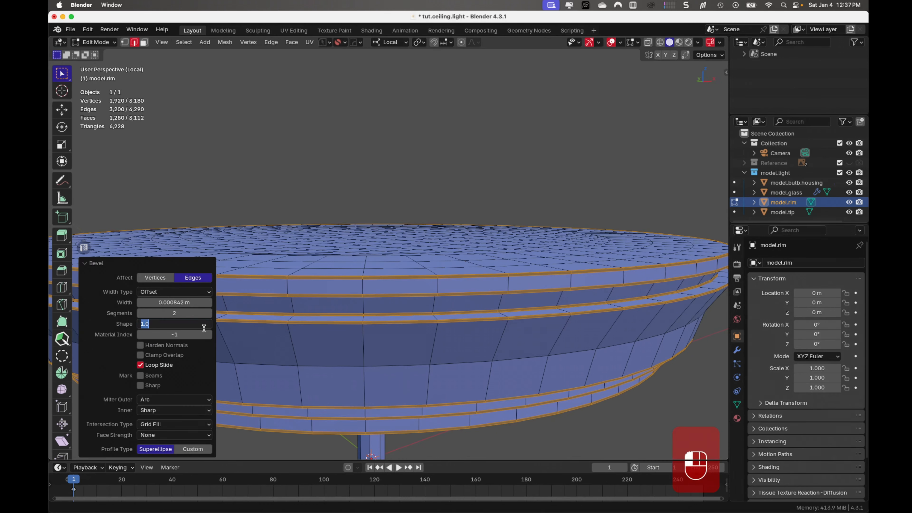
key(Return)
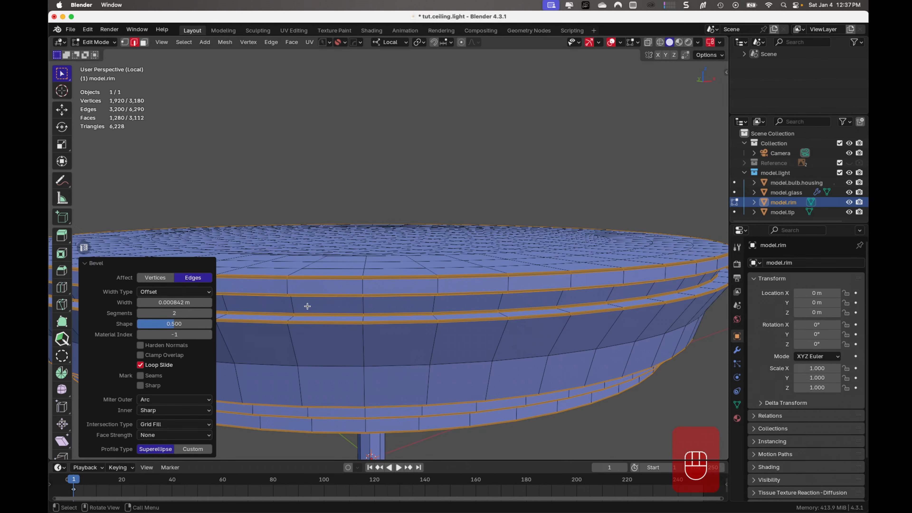
- Check the beveled rim in Object Mode, and in Edit Mode select the upper edge loop of its inner wall on the underside
key(Tab)
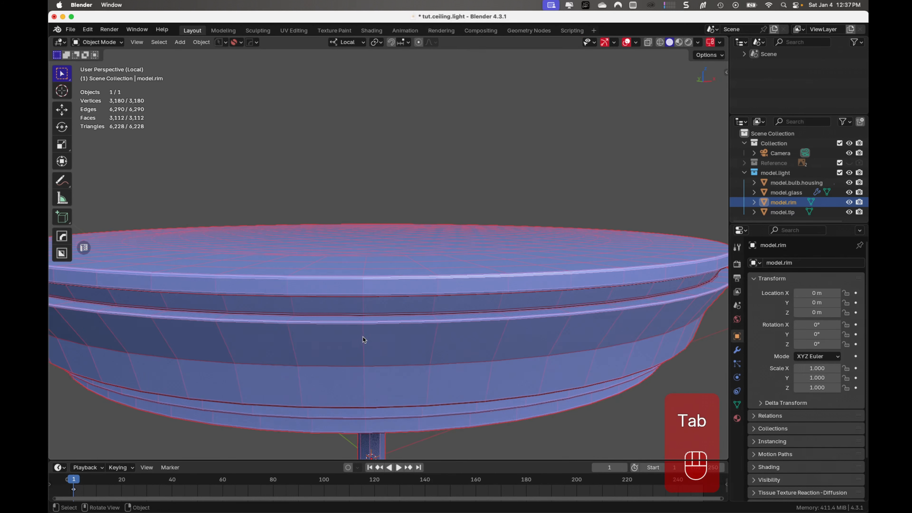
middle_drag(364, 339, 375, 321)
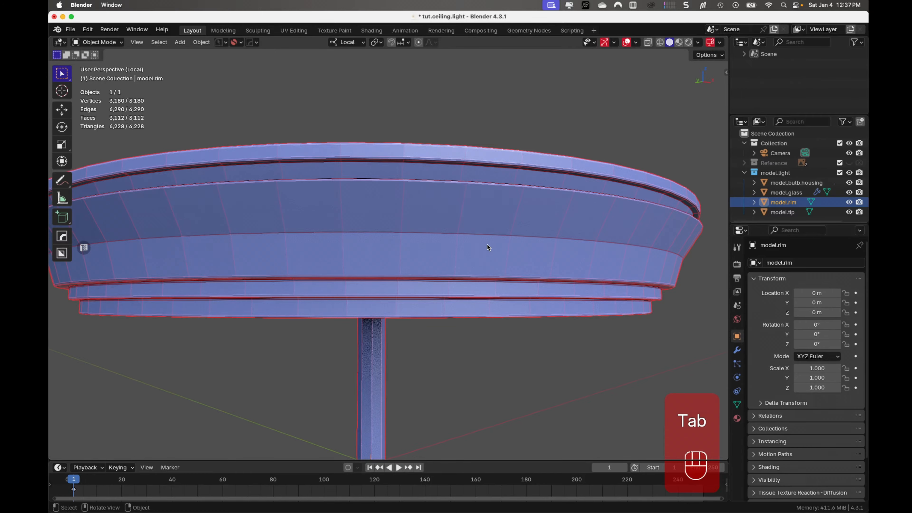
middle_drag(494, 247, 475, 217)
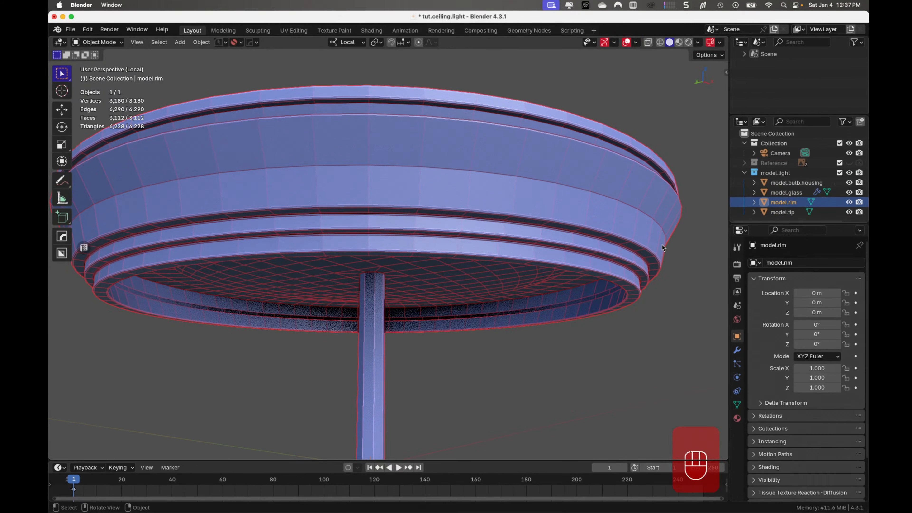
middle_drag(595, 233, 404, 264)
key(Tab)
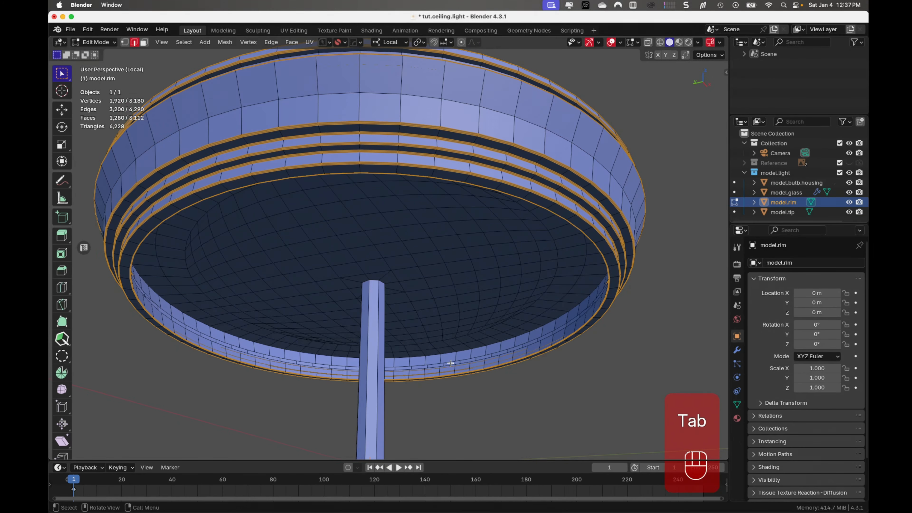
click(448, 355)
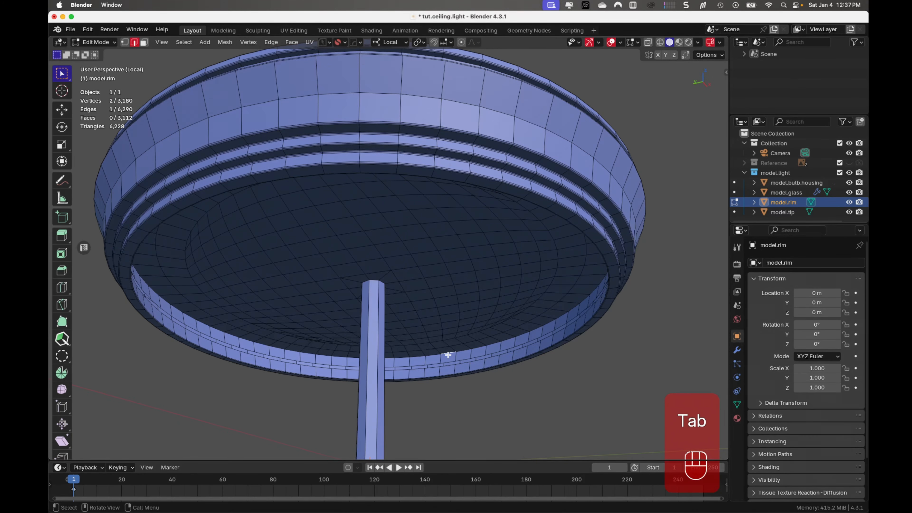
alt+click(449, 355)
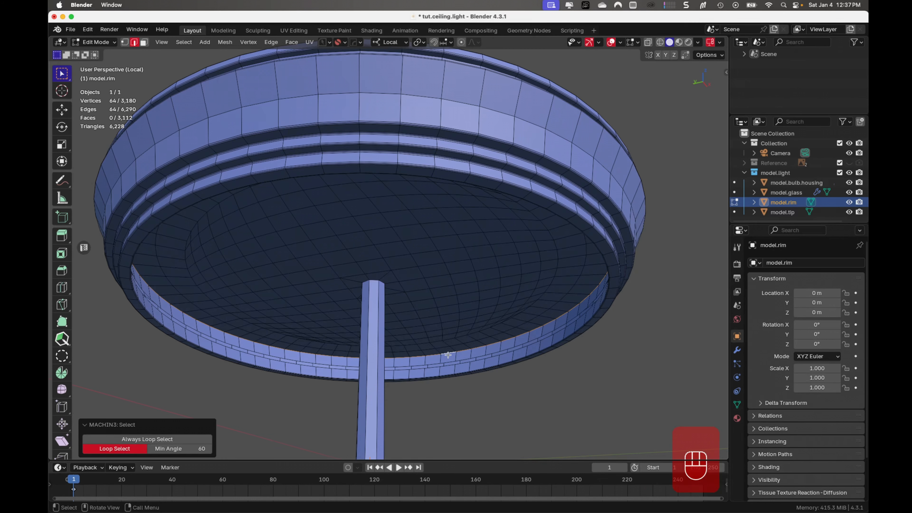
- Bevel the selected upper edge loop of the rim's inner wall by about 0.00166 m with 2 segments and a shape of 0.5
key(ctrl+b)
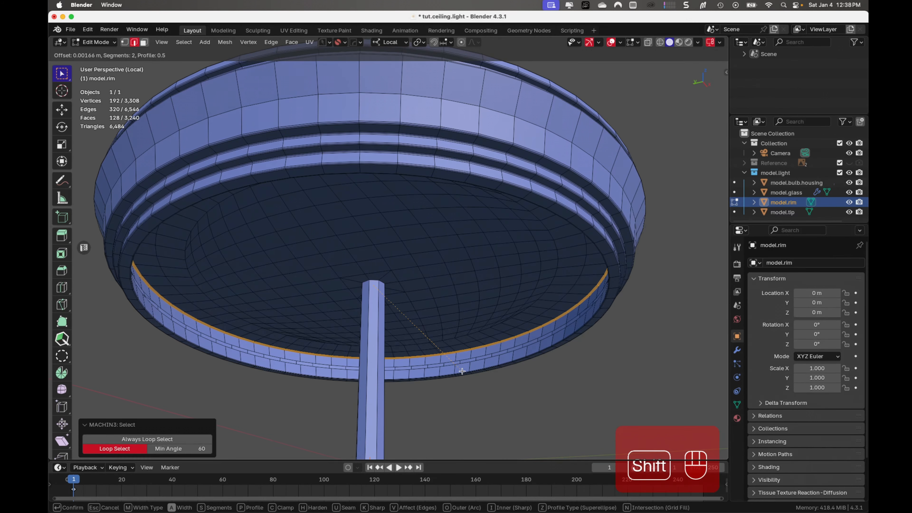
click(462, 372)
scroll(456, 369, up, 5)
shift+middle_drag(456, 369, 432, 172)
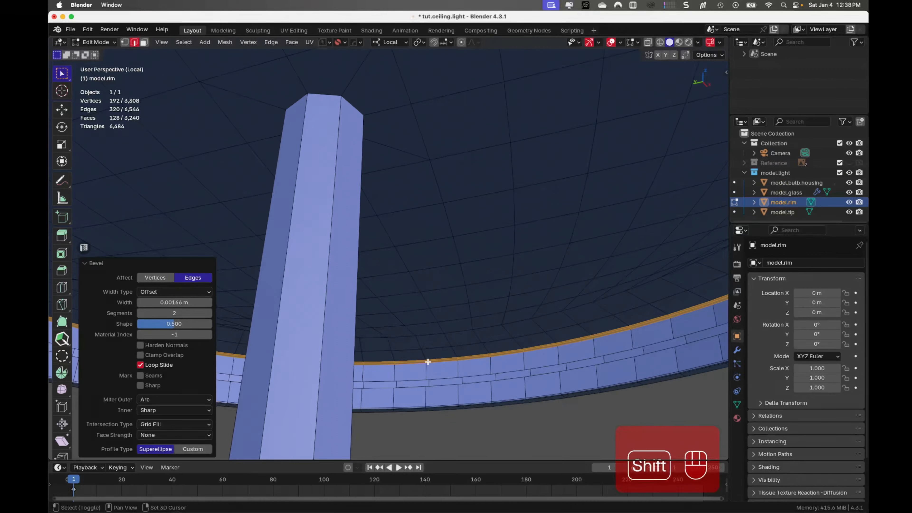
- Select the two close edge loops along the middle of the rim's inner wall and try to bevel them
shift+middle_drag(428, 362, 359, 207)
scroll(357, 222, up, 3)
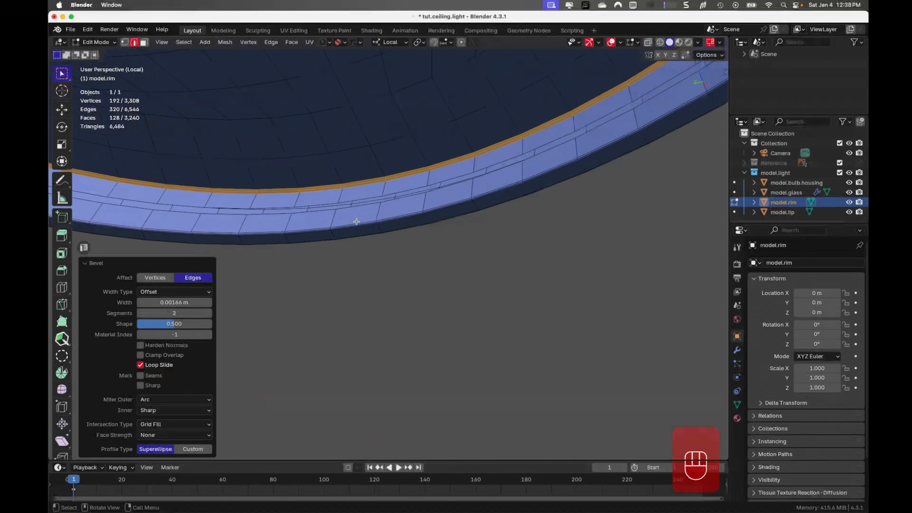
click(275, 200)
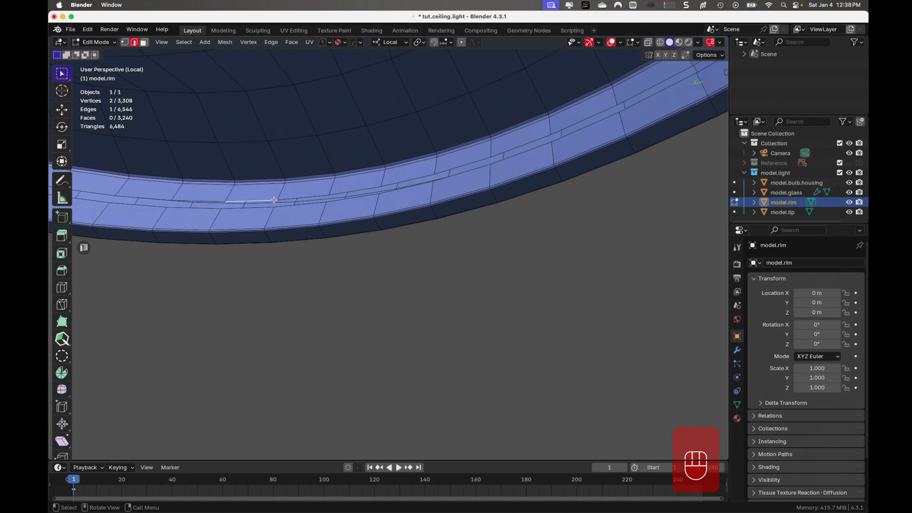
alt+click(274, 200)
alt+shift+click(269, 209)
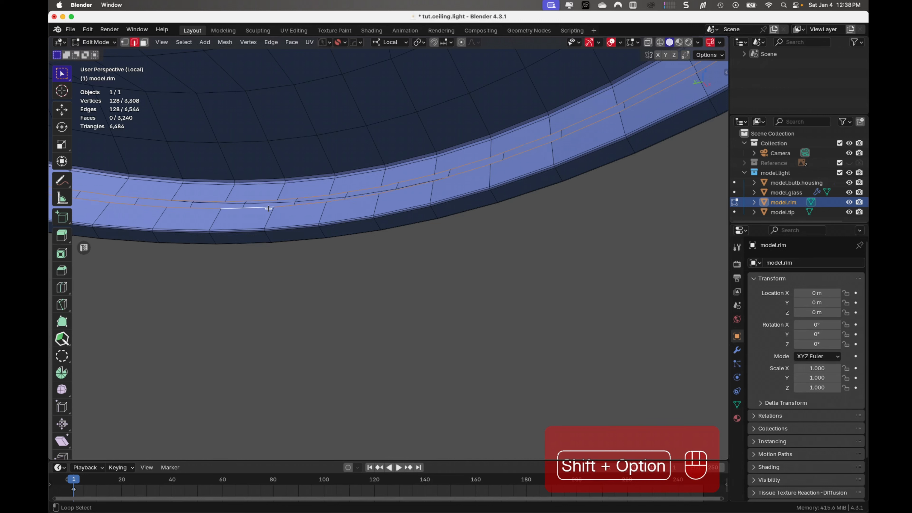
key(ctrl+b)
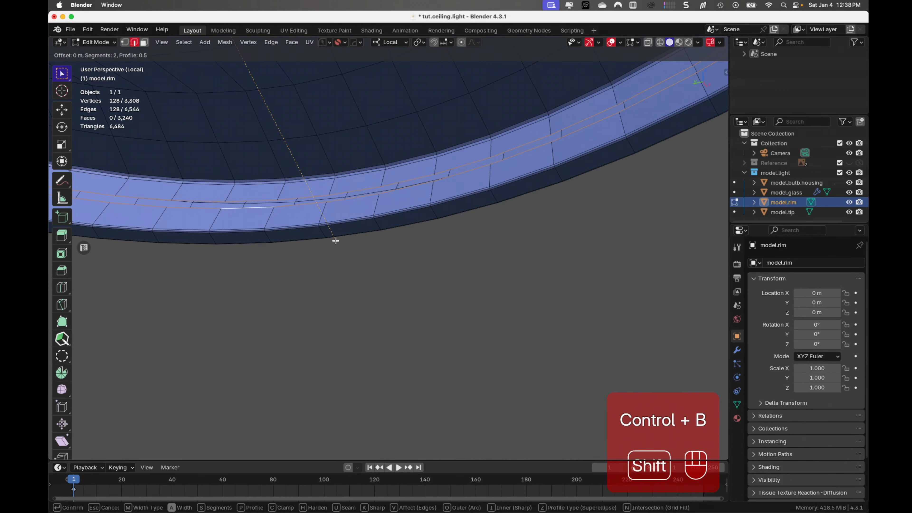
right_click(339, 245)
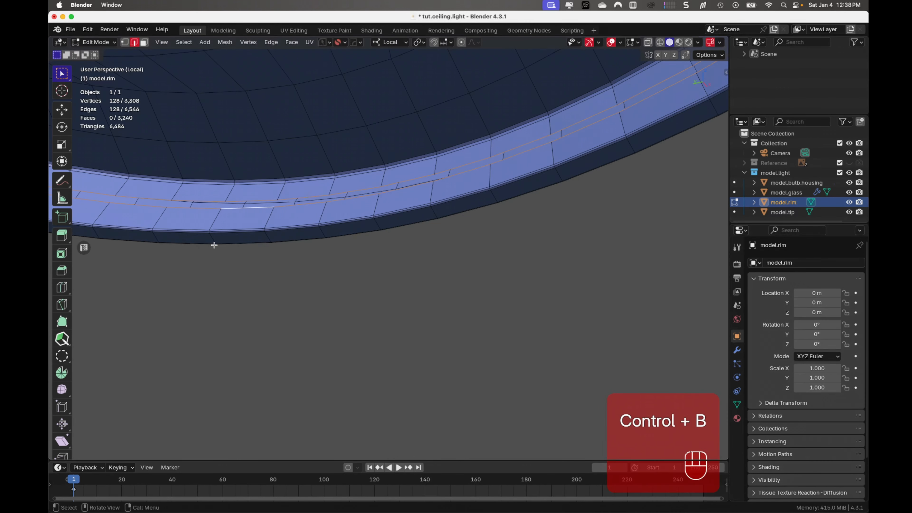
- Set the mean crease of the two selected inner wall edge loops to 1 and return to Object Mode
key(shift+e)
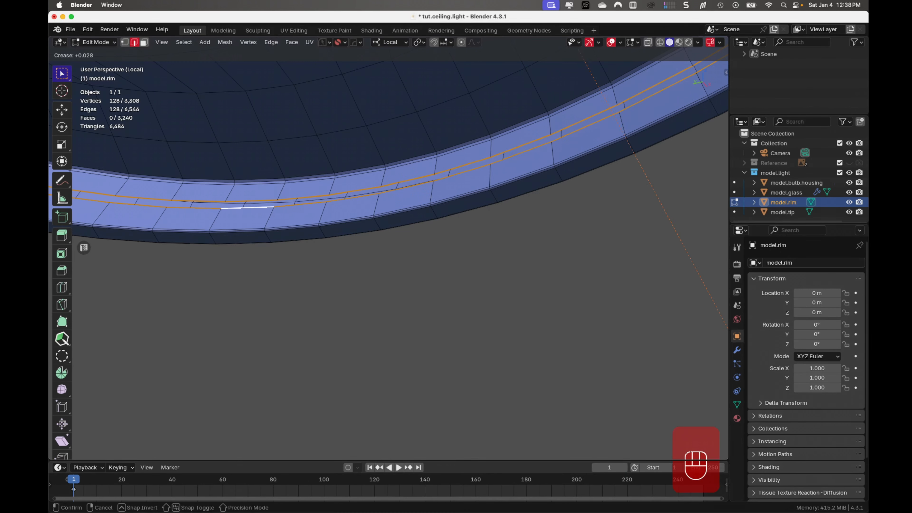
click(624, 390)
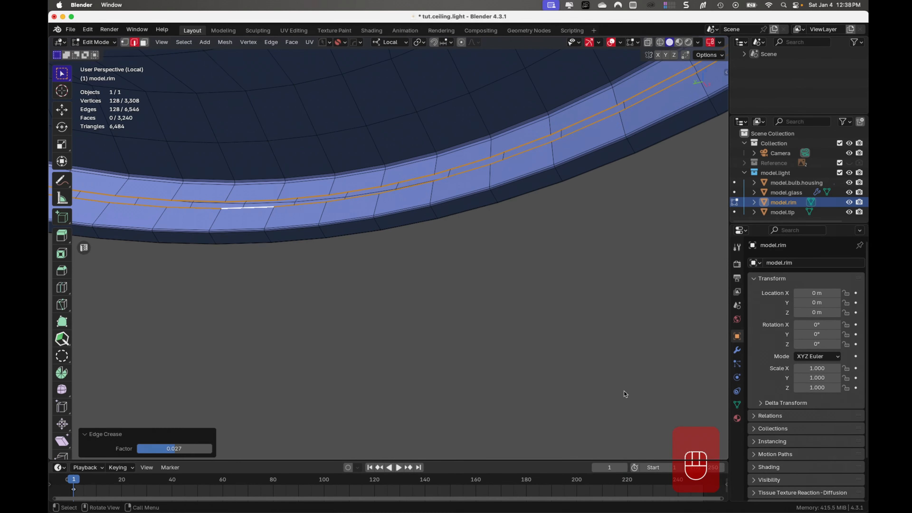
key(n)
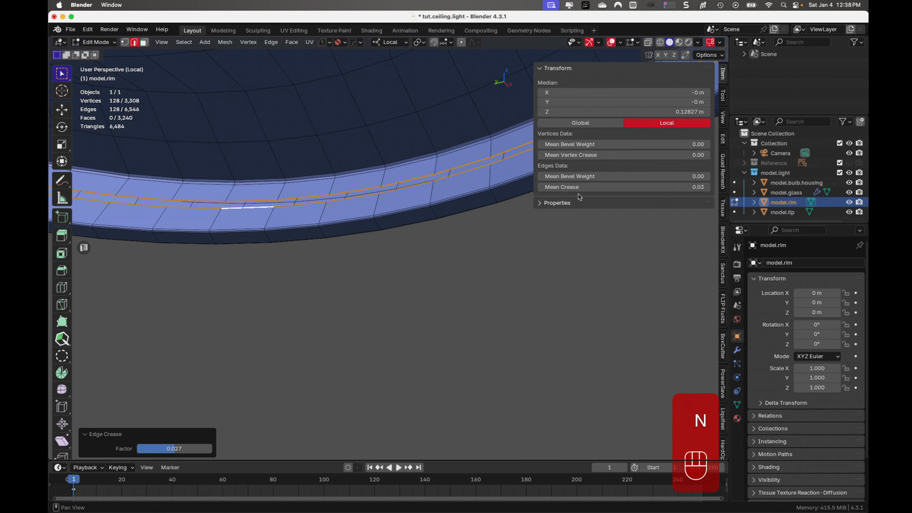
click(690, 190)
text(1)
key(Return)
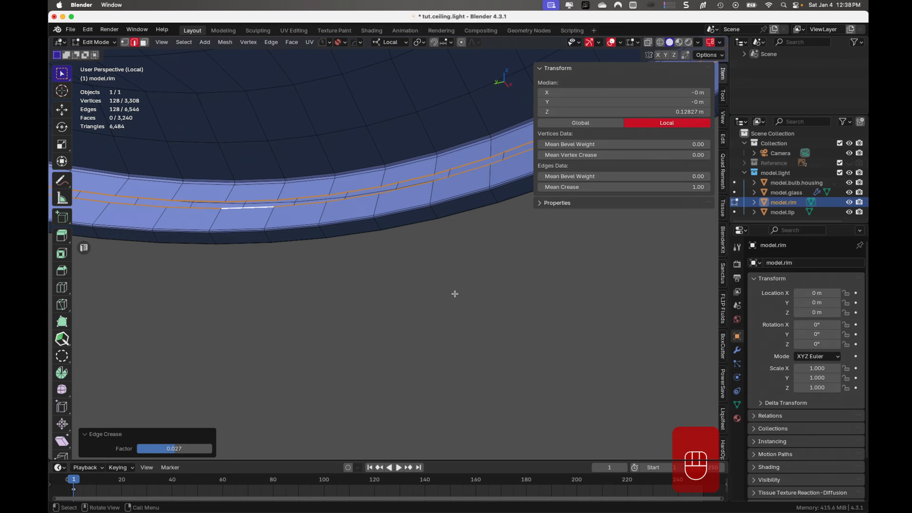
key(Tab)
- Bevel the edge loop around the upper end of the central rod slightly with 2 segments, and return to Object Mode
middle_drag(469, 237, 374, 231)
scroll(334, 140, up, 8)
shift+middle_drag(310, 58, 354, 316)
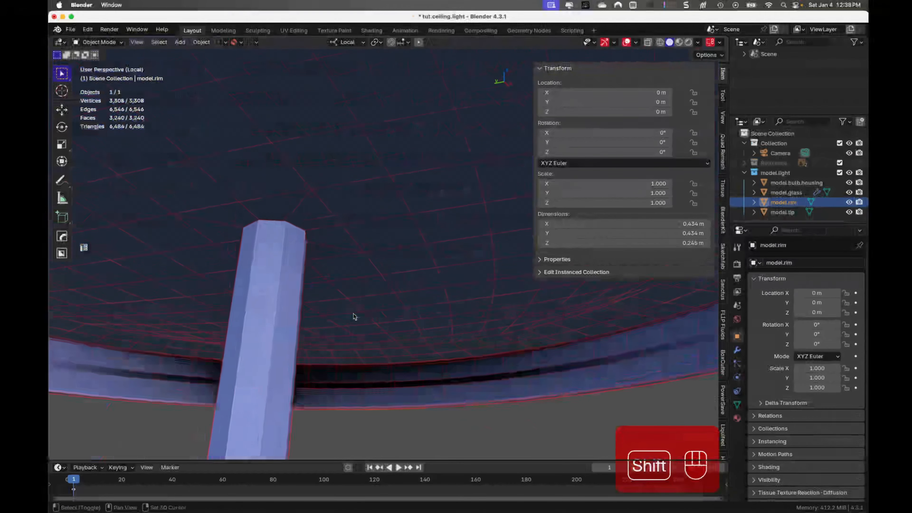
scroll(306, 232, up, 5)
shift+middle_drag(291, 217, 399, 230)
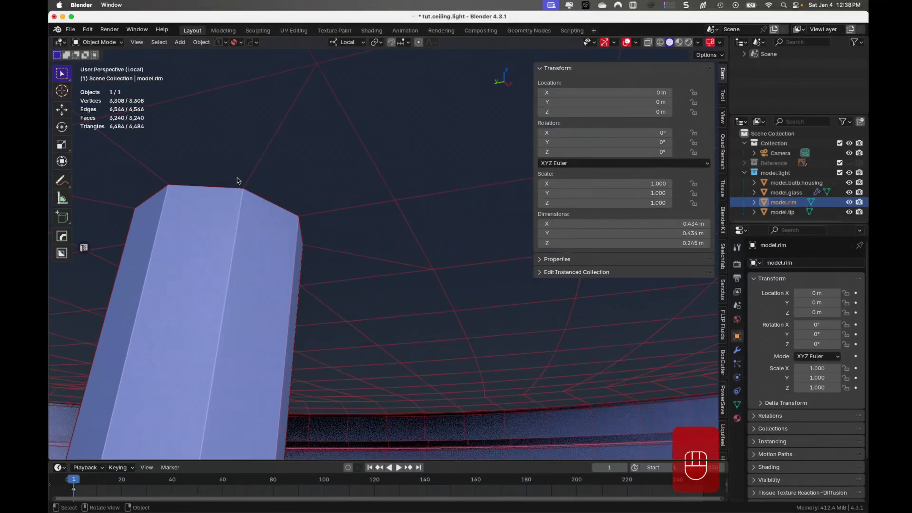
key(Tab)
click(228, 187)
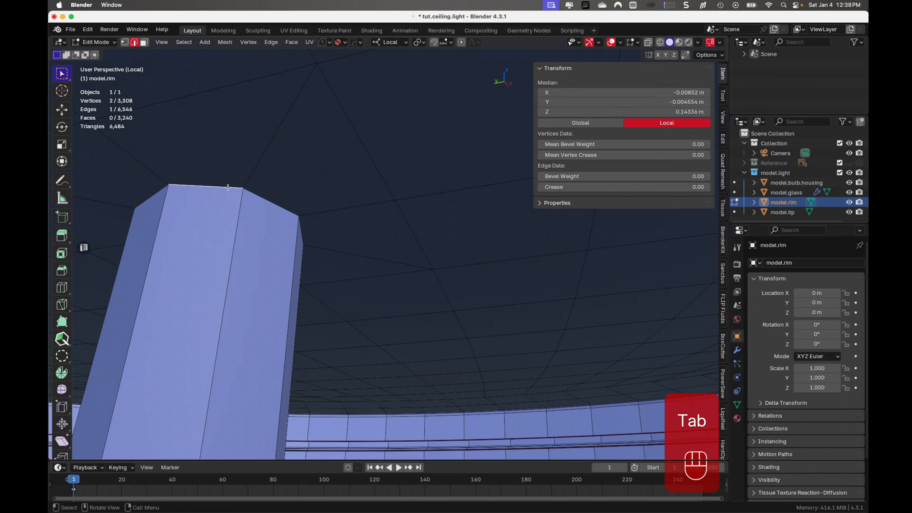
alt+click(228, 188)
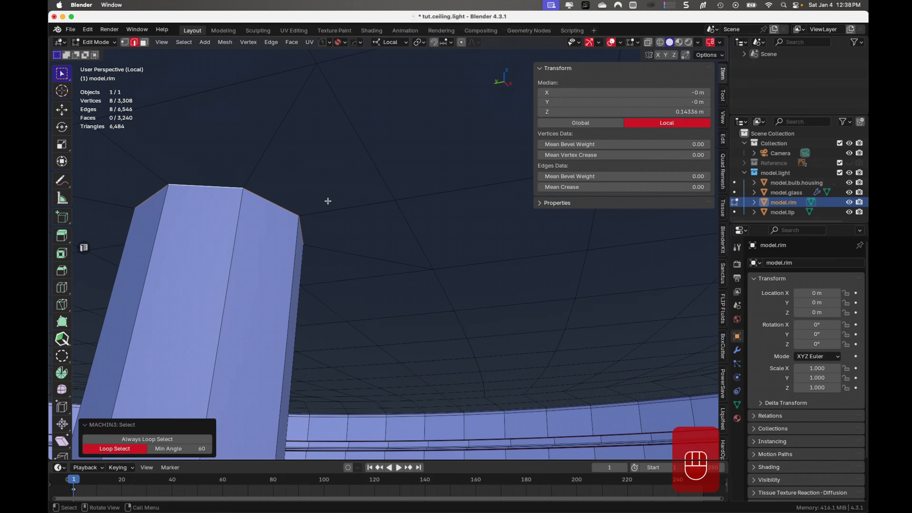
key(ctrl+b)
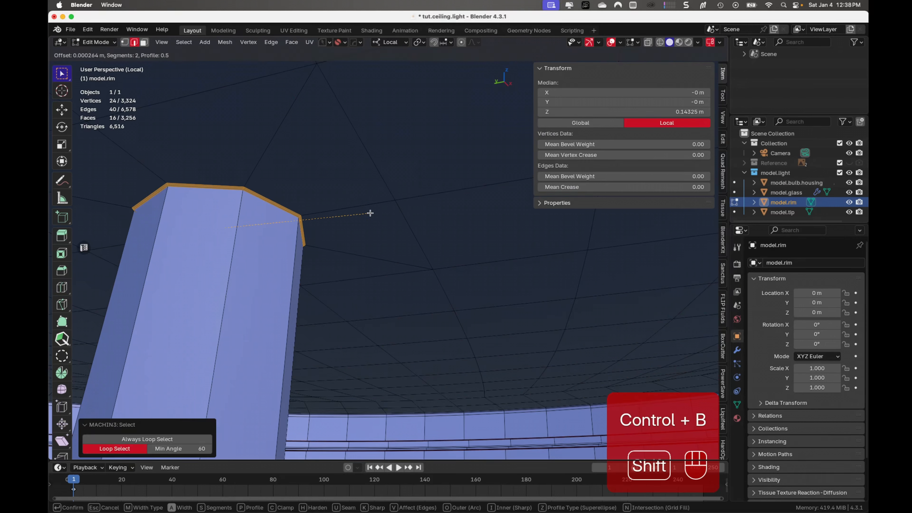
click(399, 216)
key(Tab)
- Examine the ridged lower end of the central rod and the rim's overall shape from below and from the side
scroll(366, 192, down, 4)
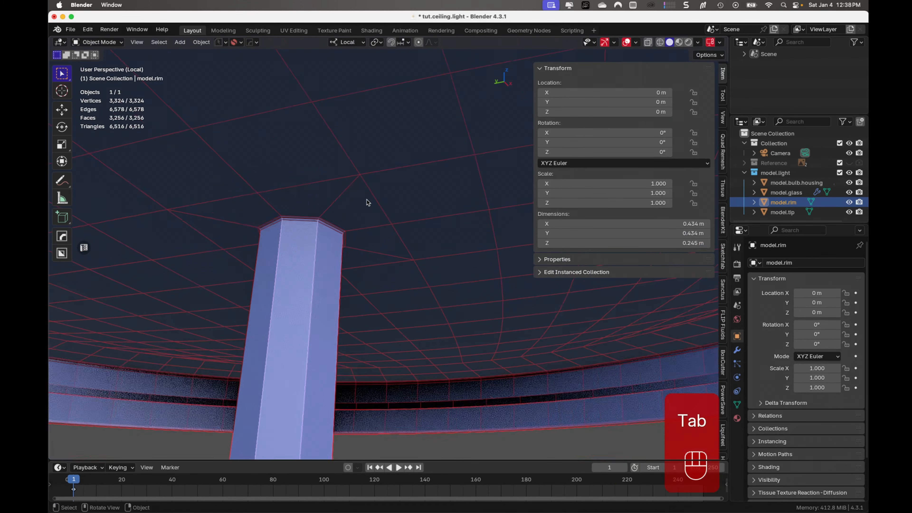
shift+middle_drag(367, 309, 363, 93)
shift+middle_drag(366, 274, 387, 164)
scroll(387, 163, down, 4)
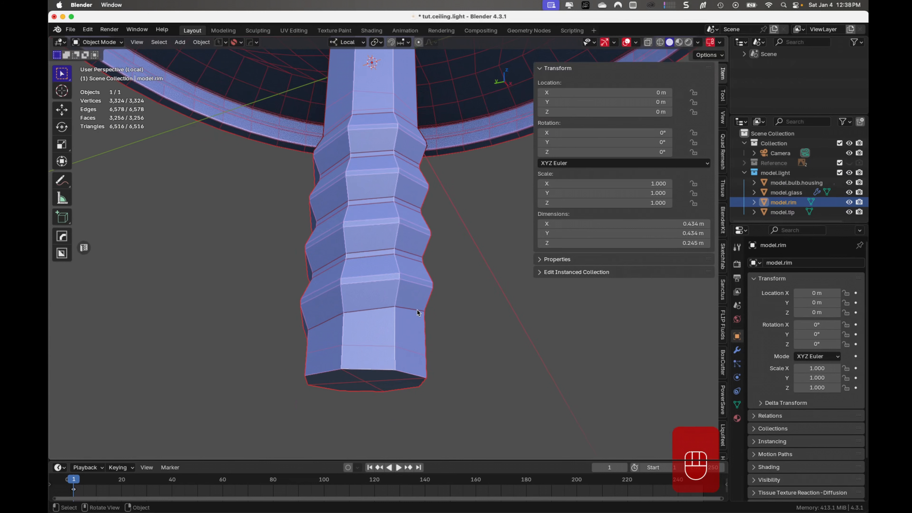
scroll(347, 315, up, 4)
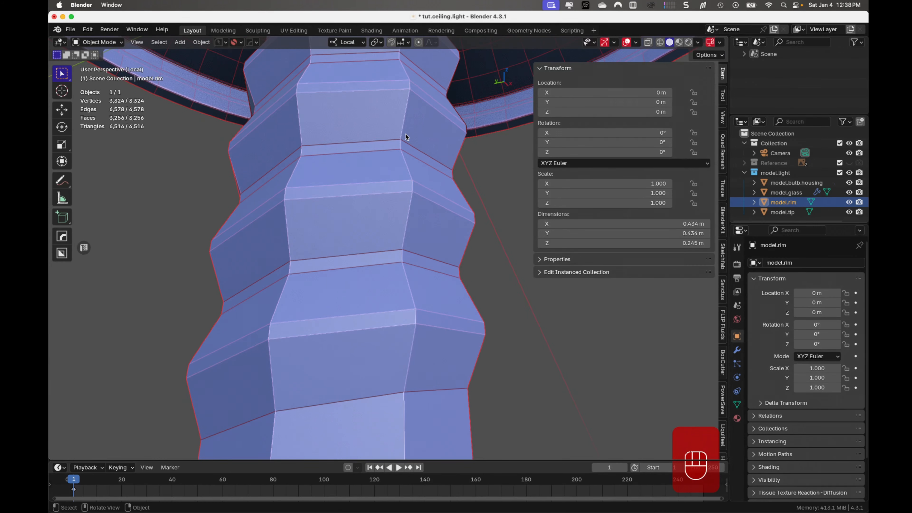
scroll(348, 164, down, 5)
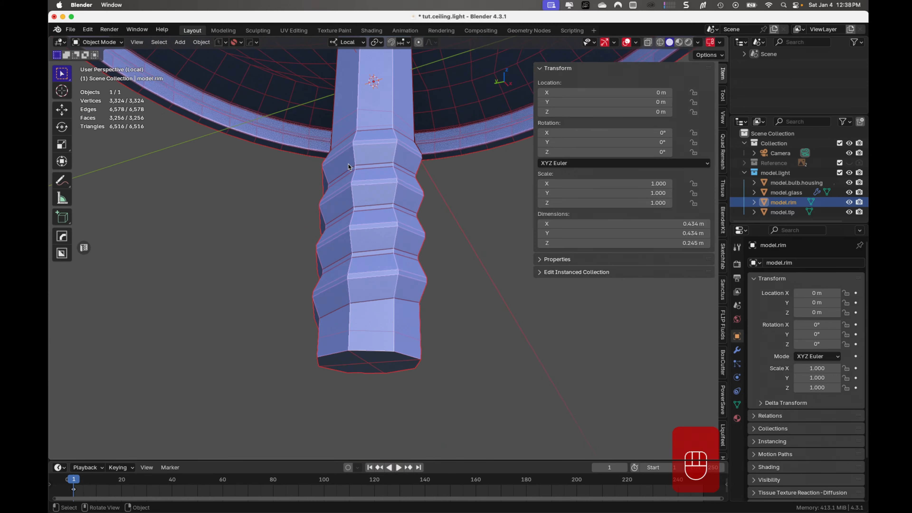
scroll(348, 166, down, 5)
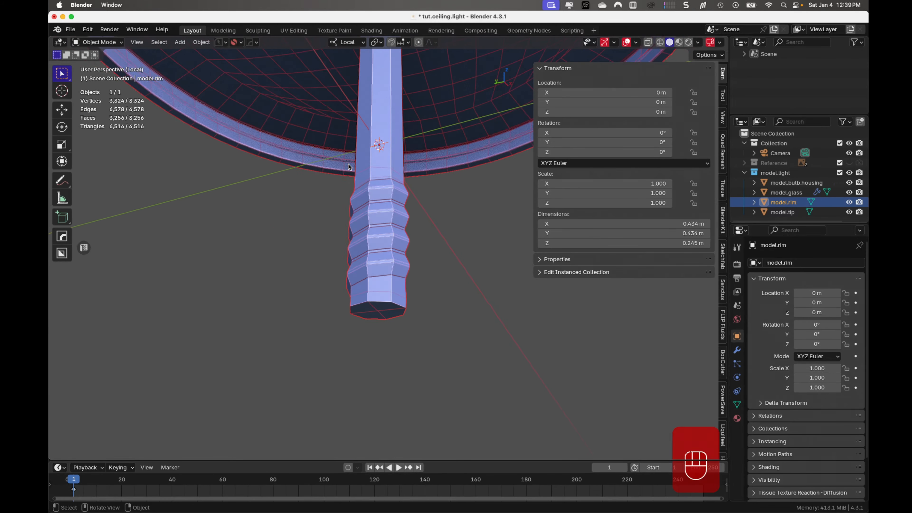
scroll(346, 166, up, 1)
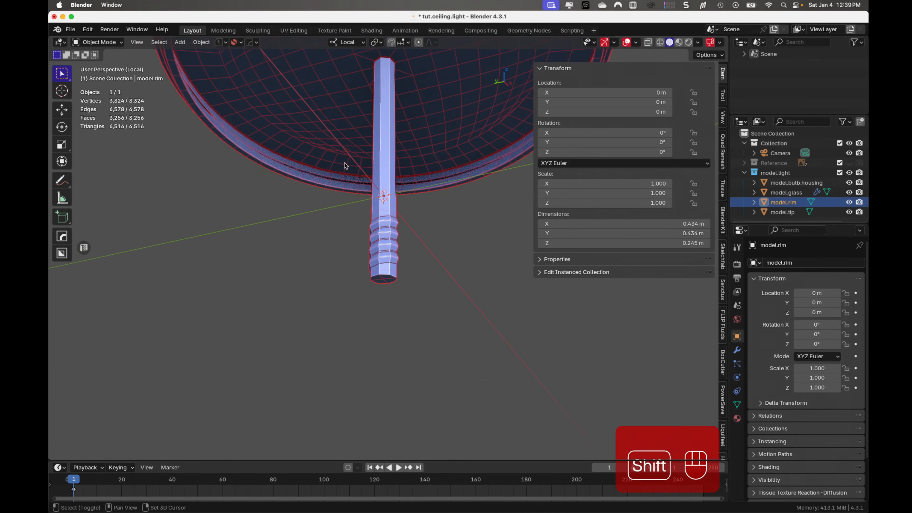
scroll(344, 163, down, 4)
shift+middle_drag(345, 163, 317, 241)
middle_drag(398, 174, 386, 205)
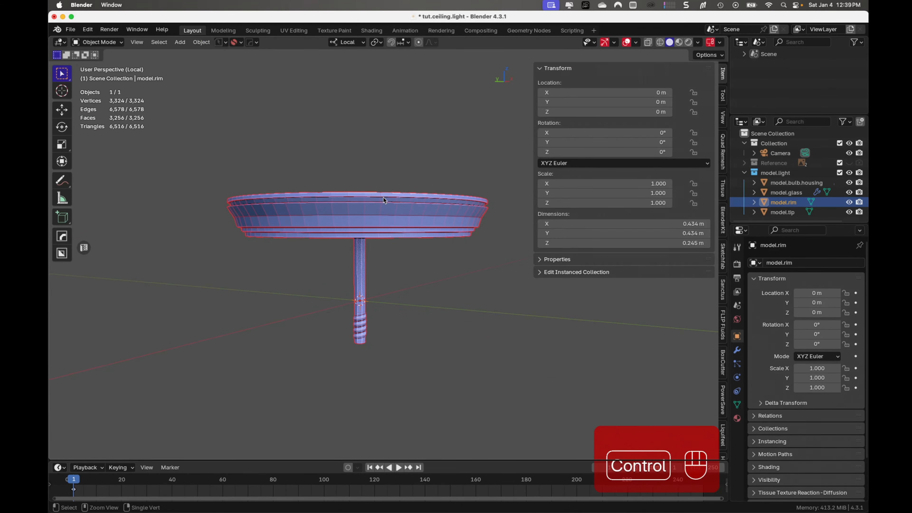
- Add a level 2 subdivision to the rim object, apply Shade Auto Smooth, and deselect it
key(ctrl+2)
scroll(431, 211, up, 3)
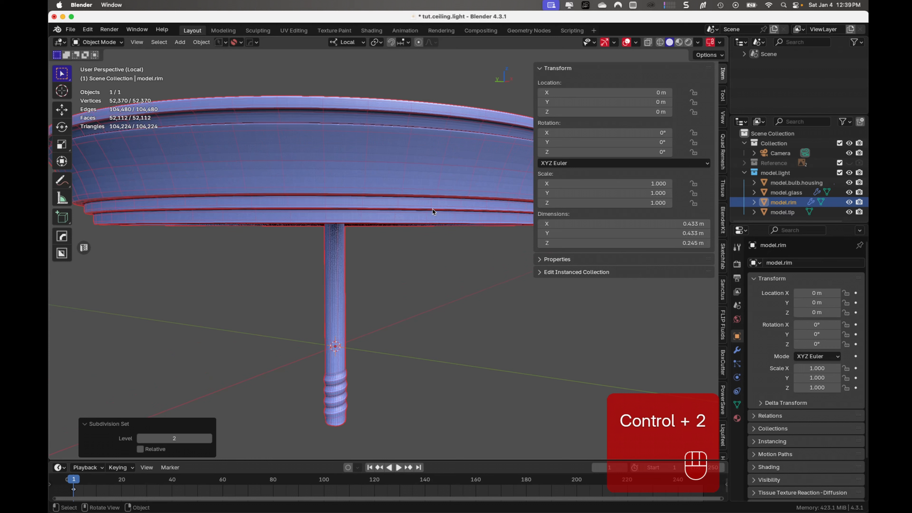
right_click(402, 172)
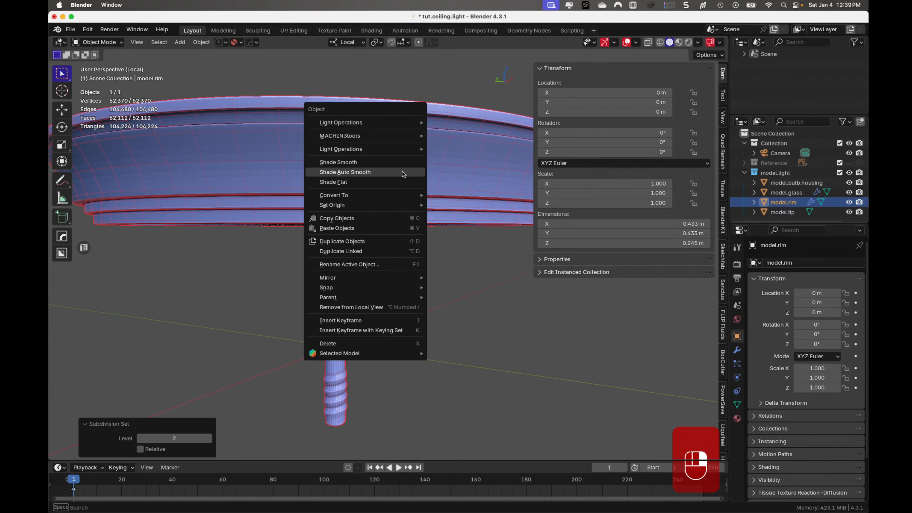
click(403, 172)
click(475, 277)
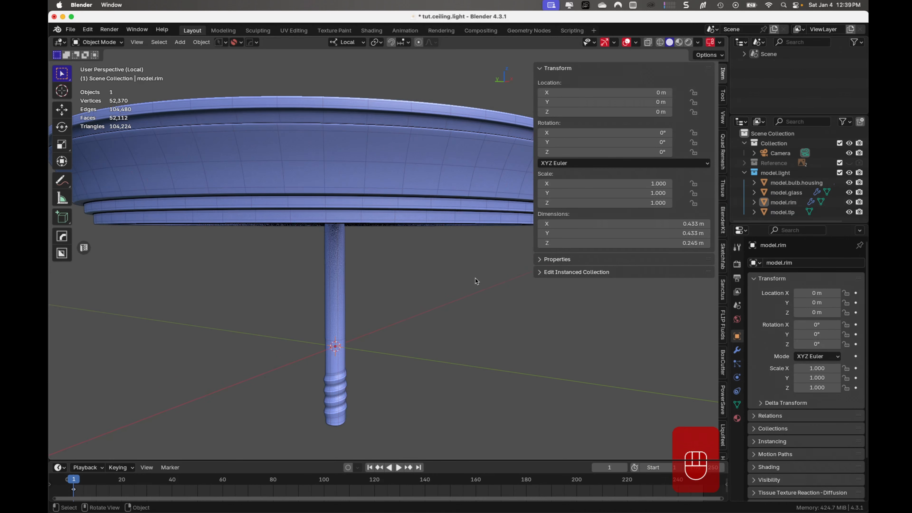
- Hide the transform sidebar and inspect the smoothed rim from above and its rod from the underside
key(n)
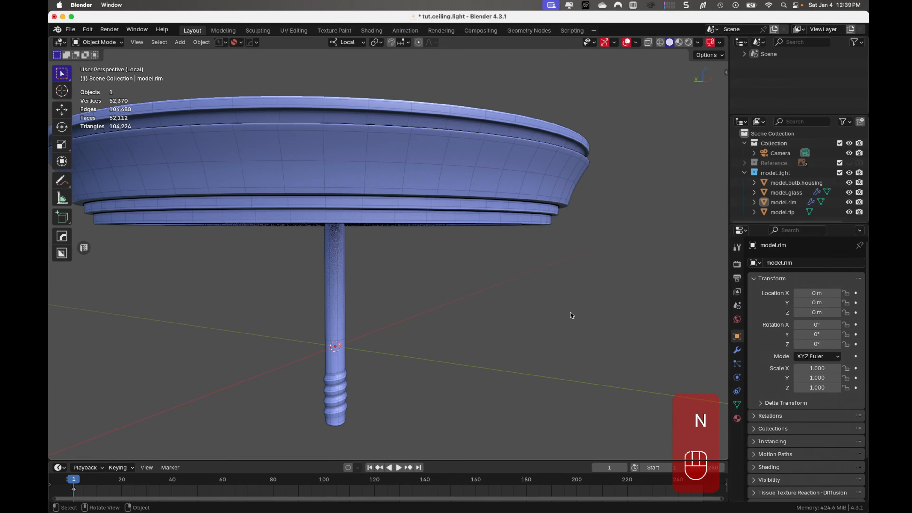
middle_drag(570, 315, 548, 336)
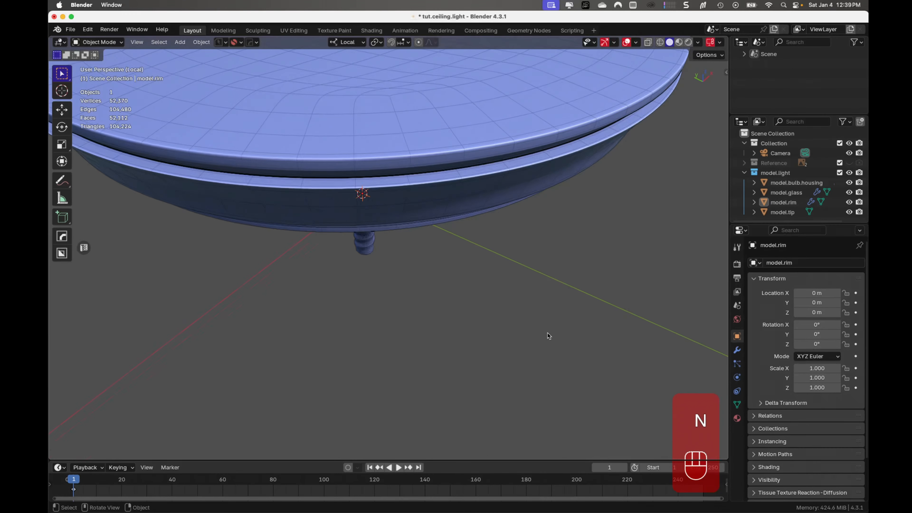
scroll(510, 325, down, 5)
middle_drag(474, 315, 454, 130)
scroll(401, 240, up, 6)
mouse_move(360, 281)
shift+middle_down()
mouse_move(410, 225)
mouse_move(424, 230)
mouse_move(421, 254)
mouse_move(393, 302)
mouse_move(367, 277)
shift+middle_up()
scroll(374, 325, up, 3)
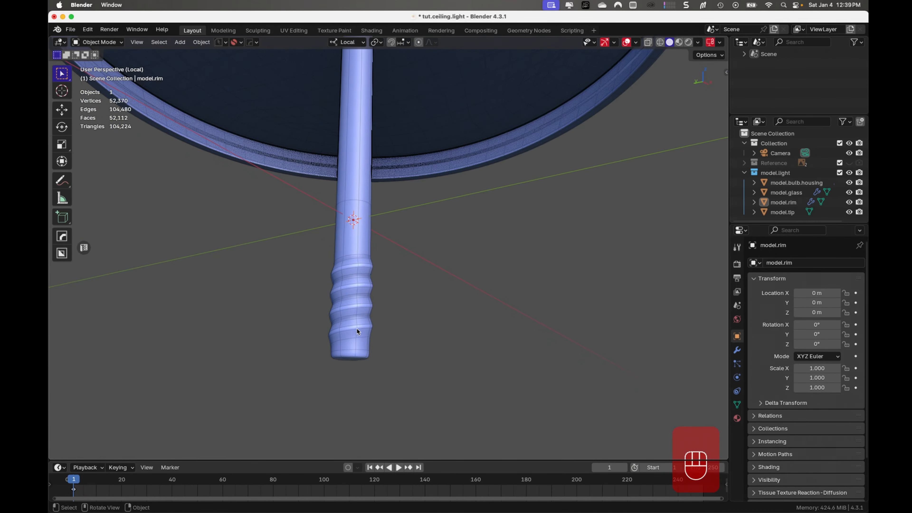
- Select the edge loop around the rod's bottom end in Edit Mode and crease it by about 0.43
click(340, 342)
key(Tab)
scroll(332, 388, up, 4)
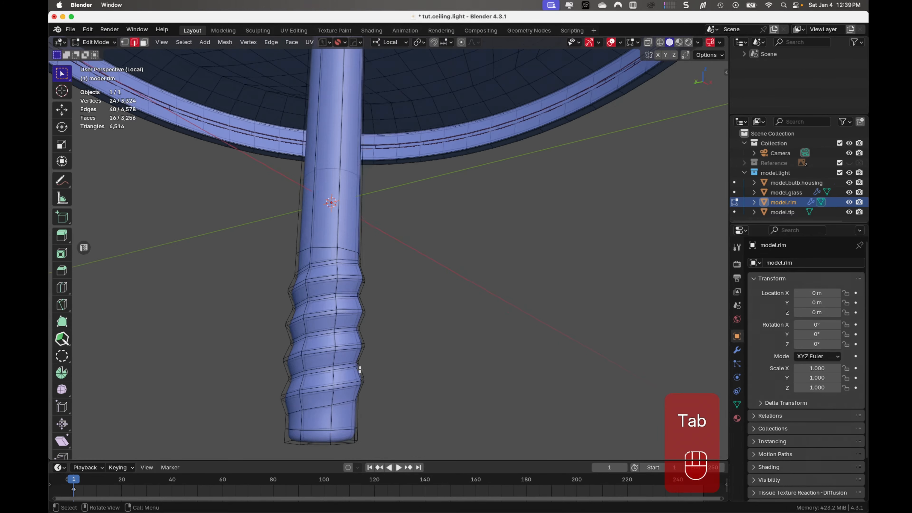
shift+middle_drag(331, 388, 363, 326)
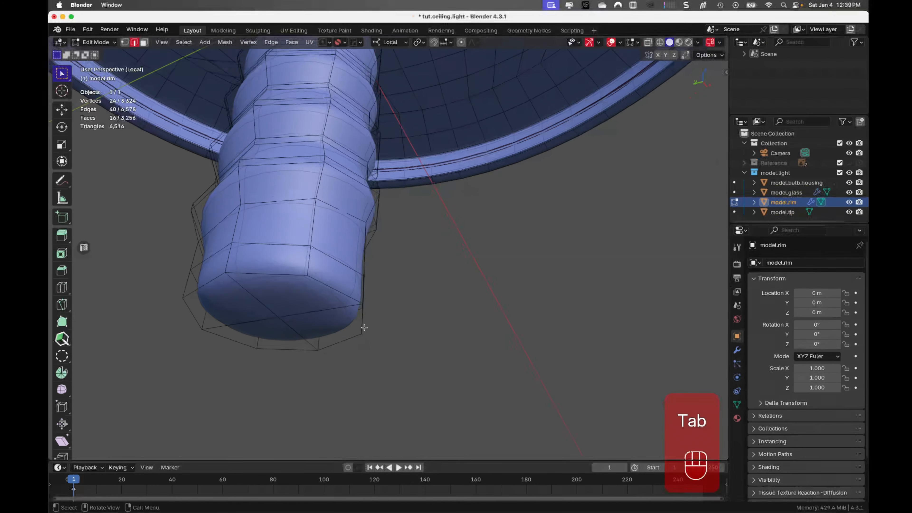
click(335, 292)
alt+click(336, 291)
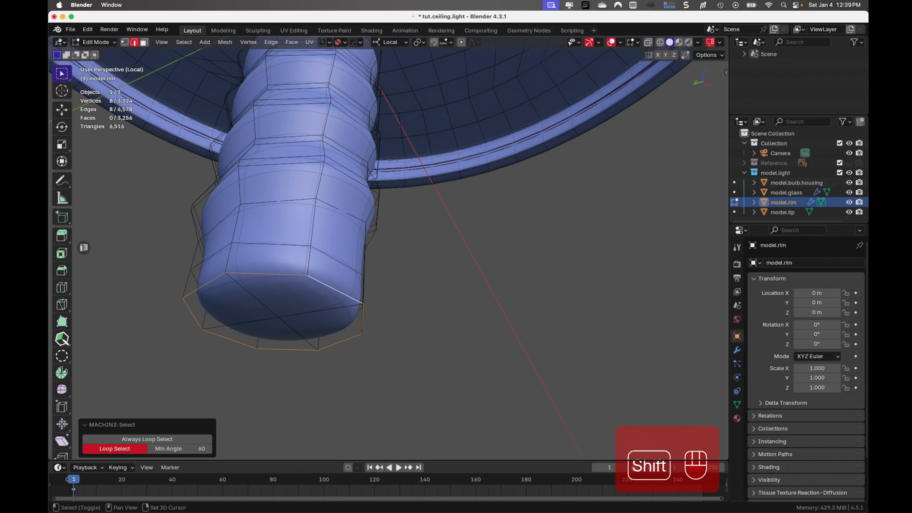
key(shift+e)
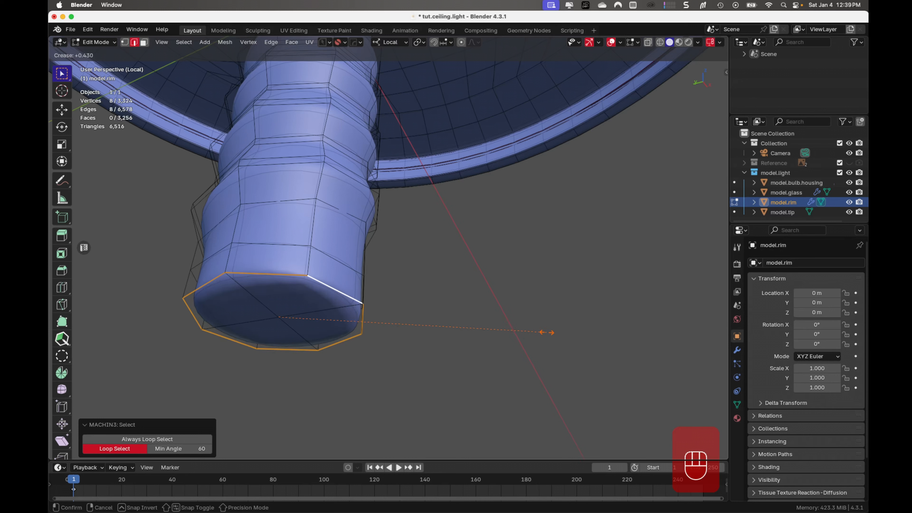
click(542, 333)
- Inset the faces capping the rod's bottom end by about 0.0033 m, return to Object Mode and deselect the rim
key(Tab)
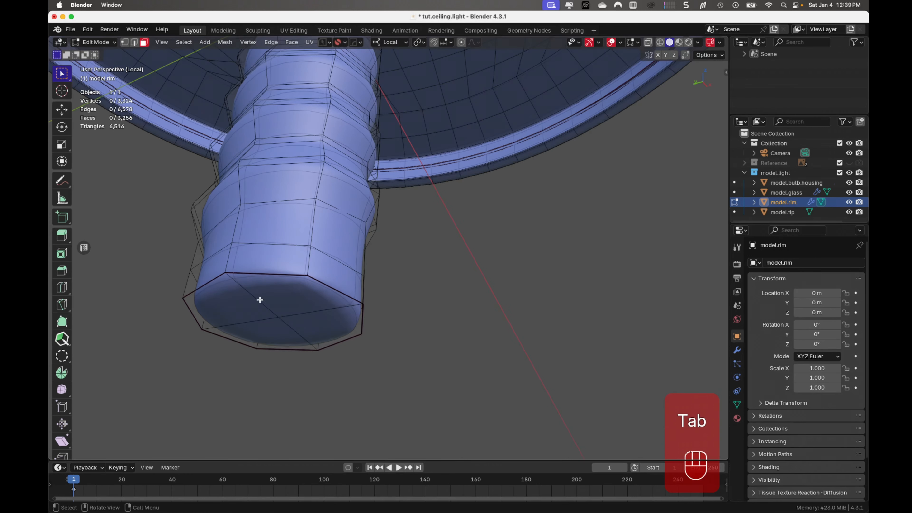
drag(264, 295, 302, 328)
key(i)
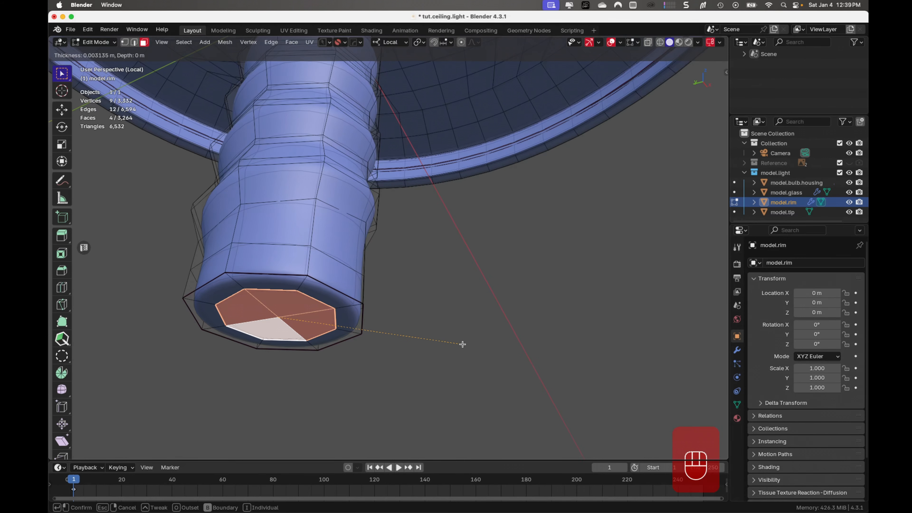
click(461, 345)
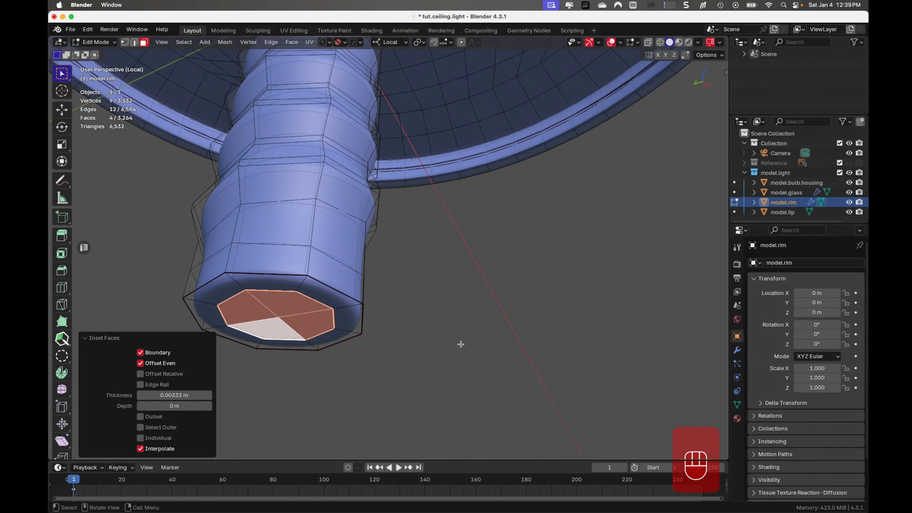
key(Tab)
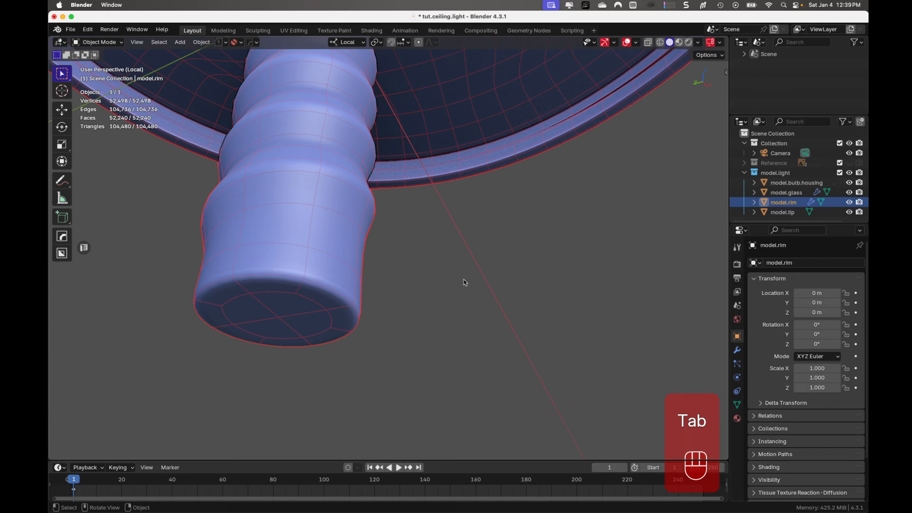
click(466, 329)
- Inspect the rod's bottom end, its joint with the rim and the rim's overall shape from below
middle_drag(467, 328, 437, 277)
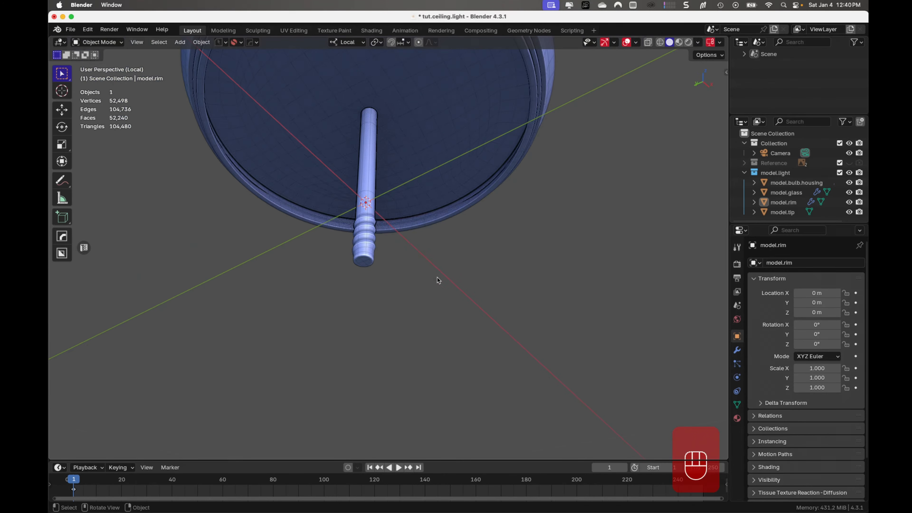
scroll(424, 252, up, 5)
shift+middle_drag(411, 222, 422, 266)
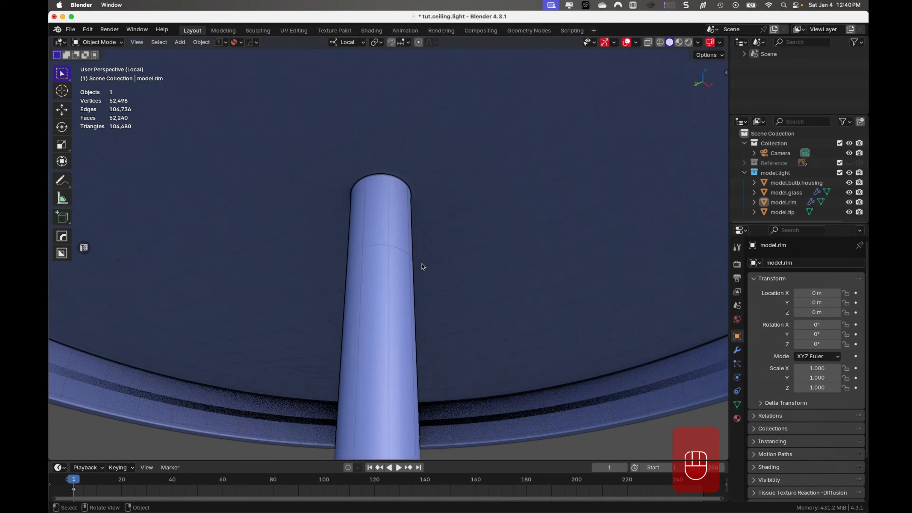
scroll(422, 266, up, 3)
scroll(422, 266, down, 8)
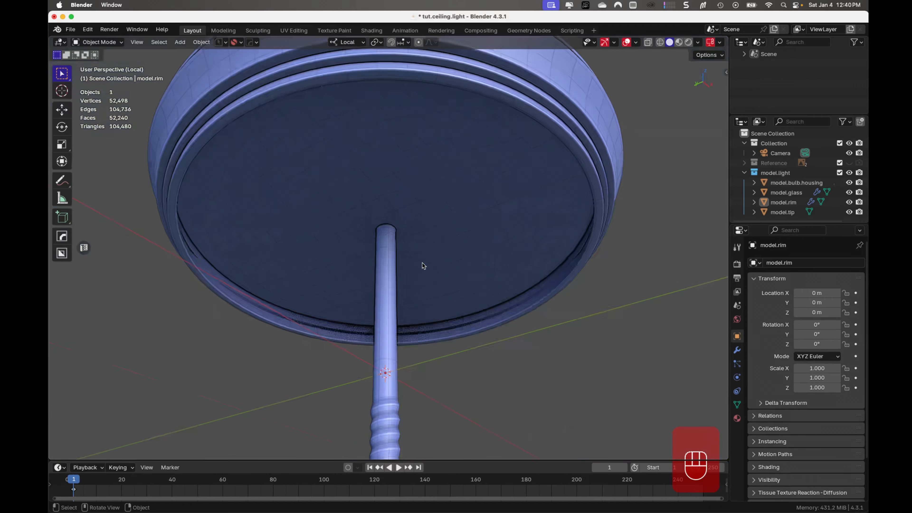
mouse_move(457, 238)
middle_down()
mouse_move(530, 206)
mouse_move(506, 234)
mouse_move(464, 248)
mouse_move(444, 251)
mouse_move(430, 236)
mouse_move(436, 224)
mouse_move(507, 215)
mouse_move(561, 223)
mouse_move(473, 292)
mouse_move(448, 336)
mouse_move(464, 254)
middle_up()
scroll(464, 254, down, 2)
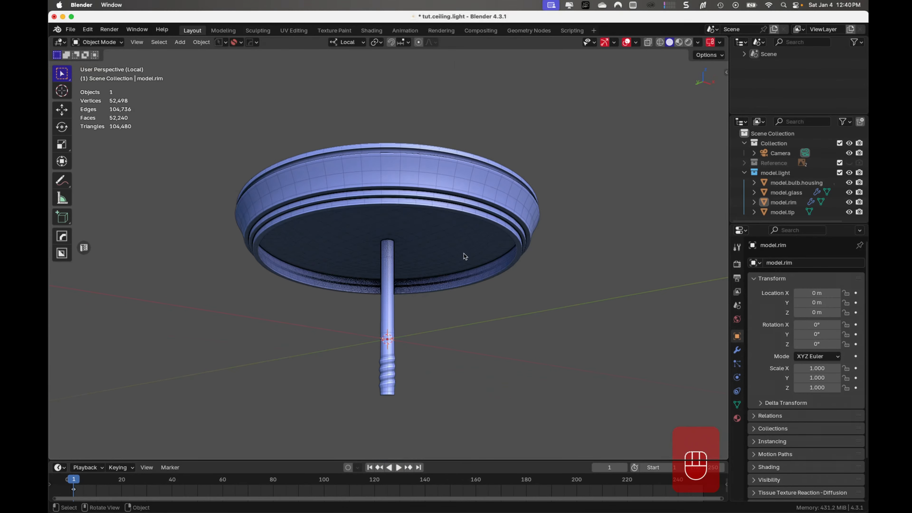
shift+middle_drag(477, 290, 450, 263)
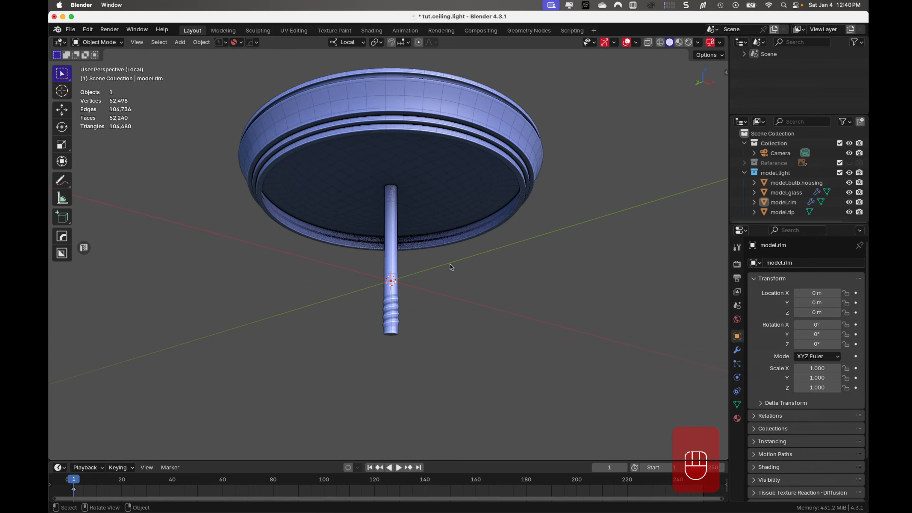
scroll(450, 264, up, 2)
shift+middle_drag(478, 227, 477, 287)
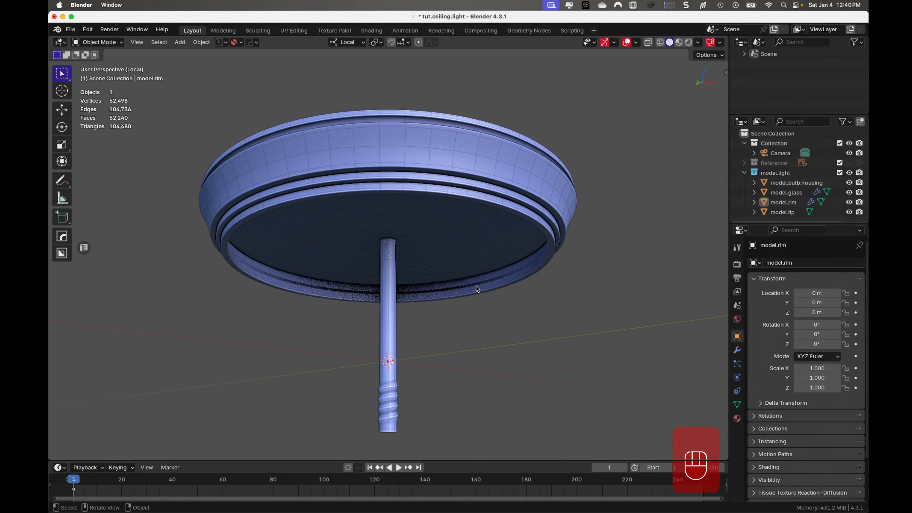
- Save the ceiling light file
key(super+s)
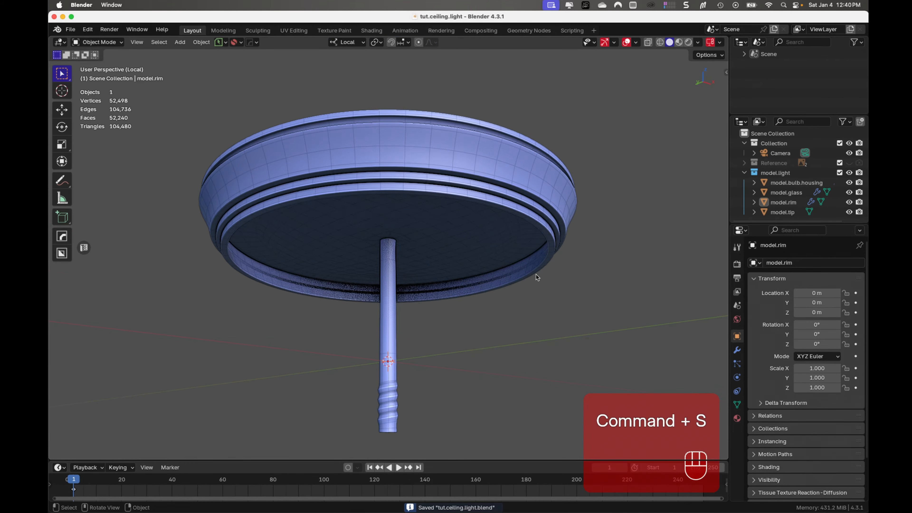
scroll(537, 273, up, 2)
shift+middle_drag(526, 305, 527, 293)
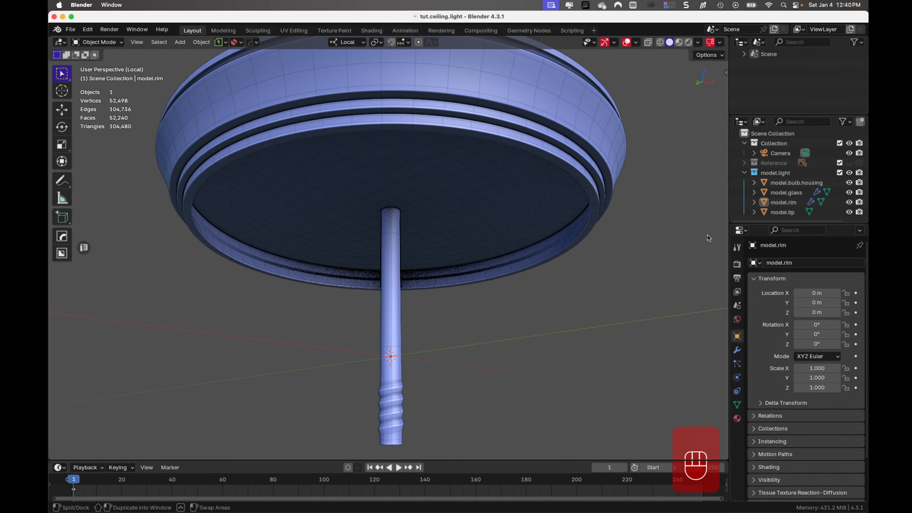
- Select model.tip, leave the rim's local view and isolate the tip on its own
click(826, 212)
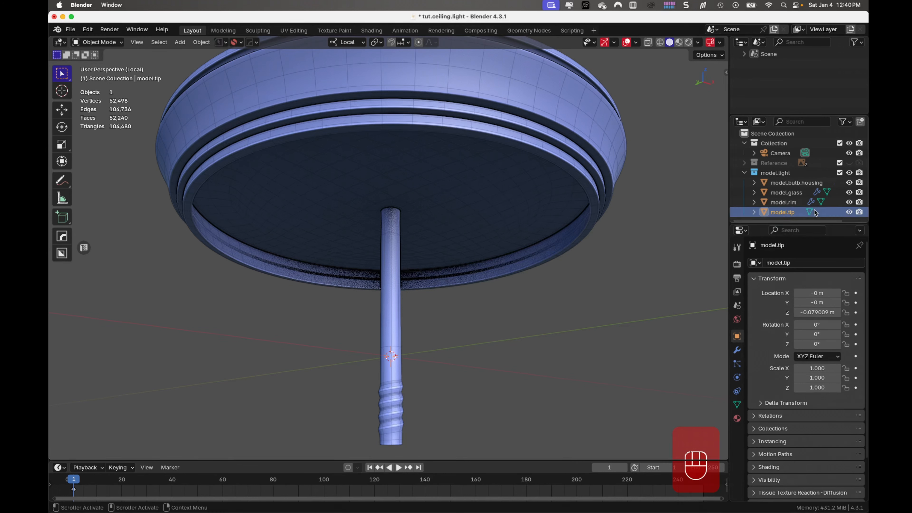
key(KP_Divide)
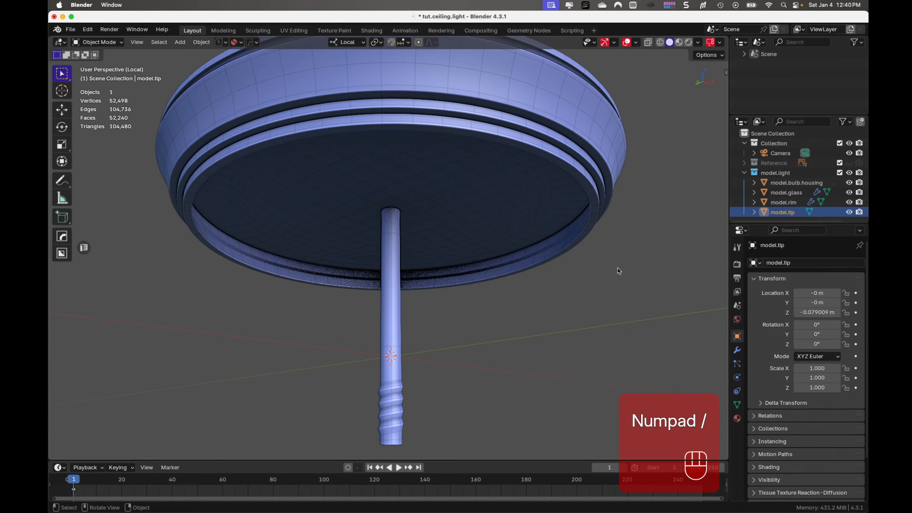
key(KP_Divide)
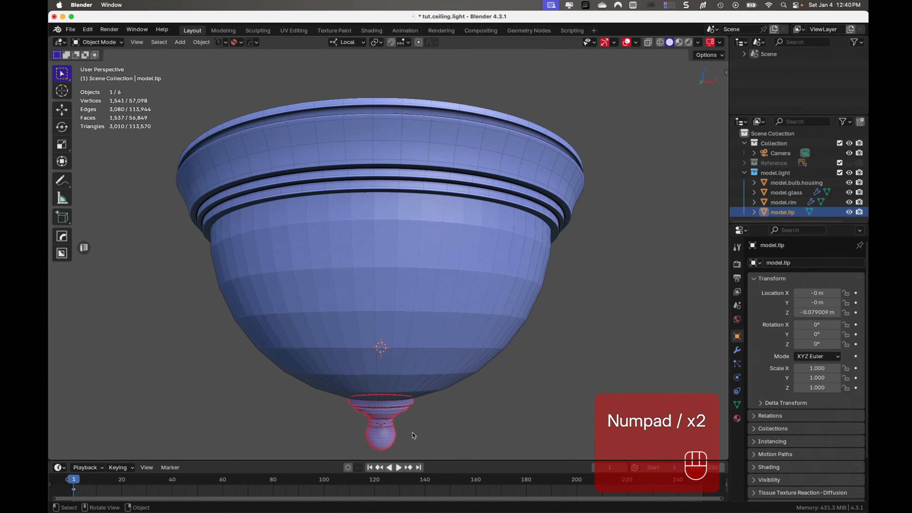
key(KP_Divide)
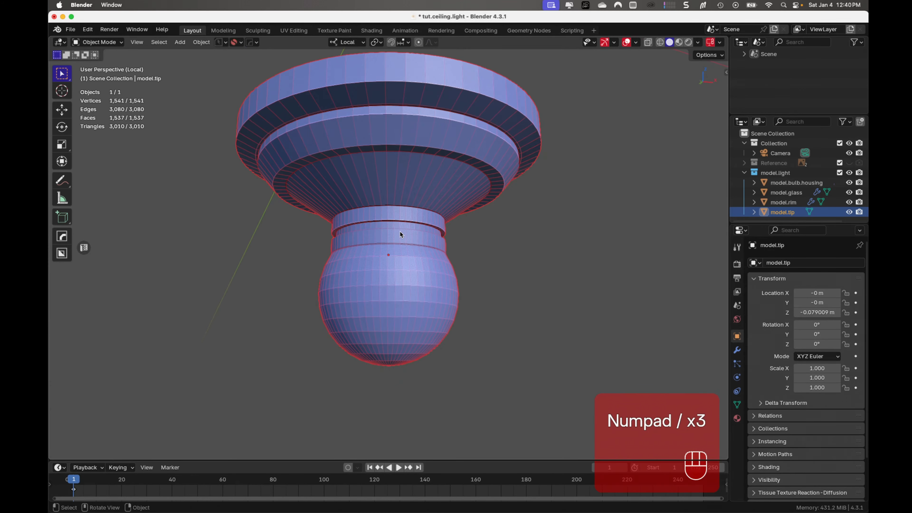
- Add a Solidify modifier to the tip and set its thickness to 0.001 m
middle_drag(428, 227, 428, 257)
middle_drag(433, 167, 444, 218)
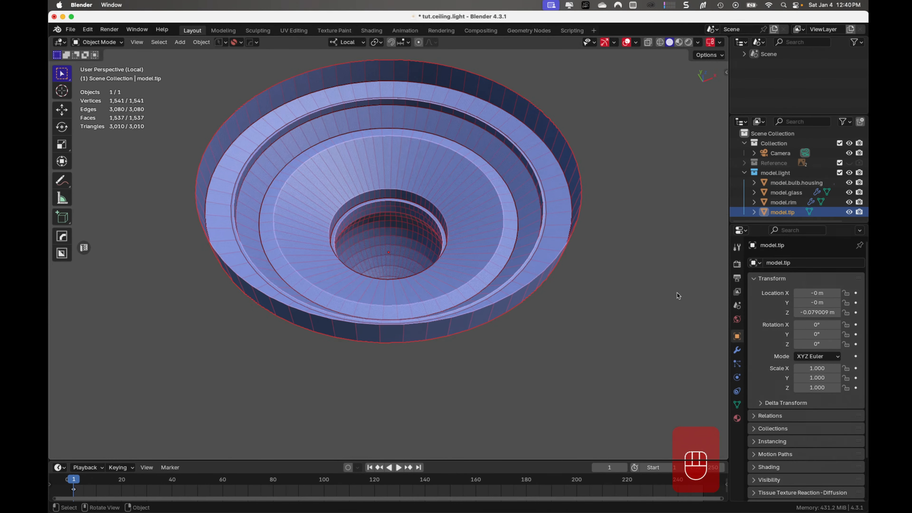
click(737, 350)
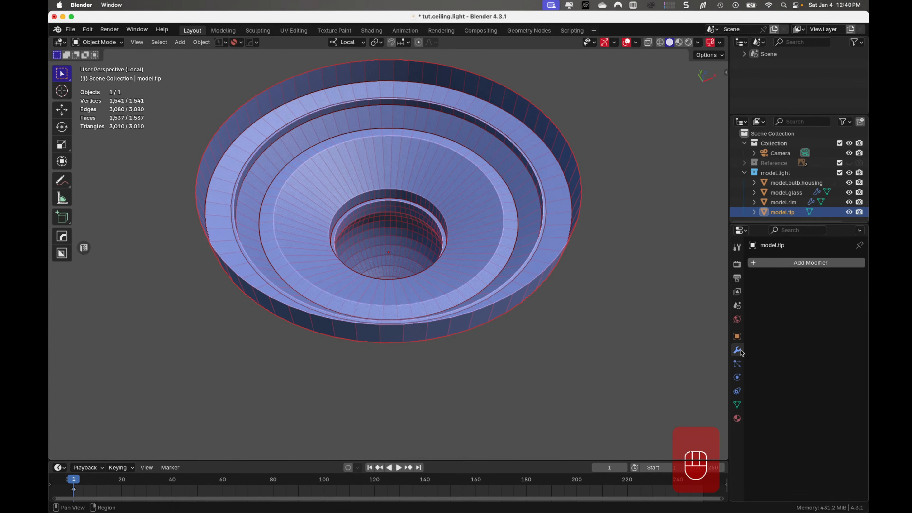
click(812, 262)
mouse_move(784, 272)
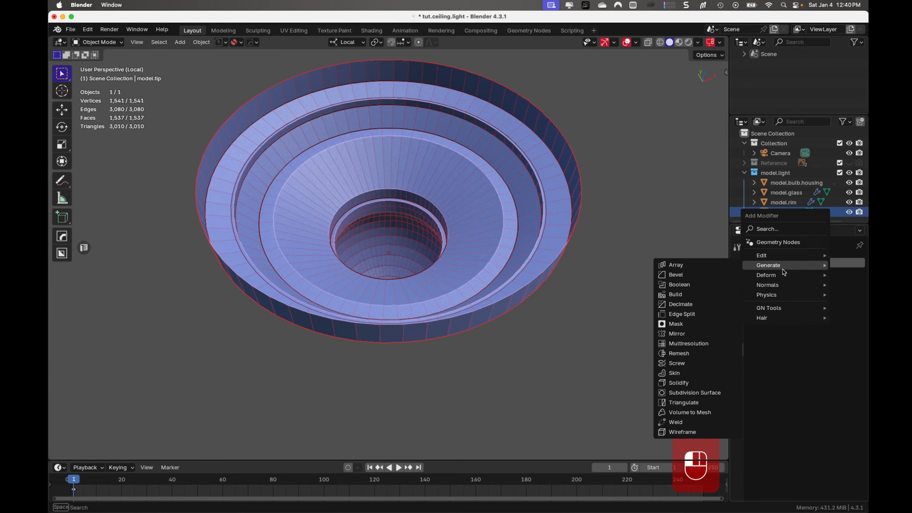
click(698, 382)
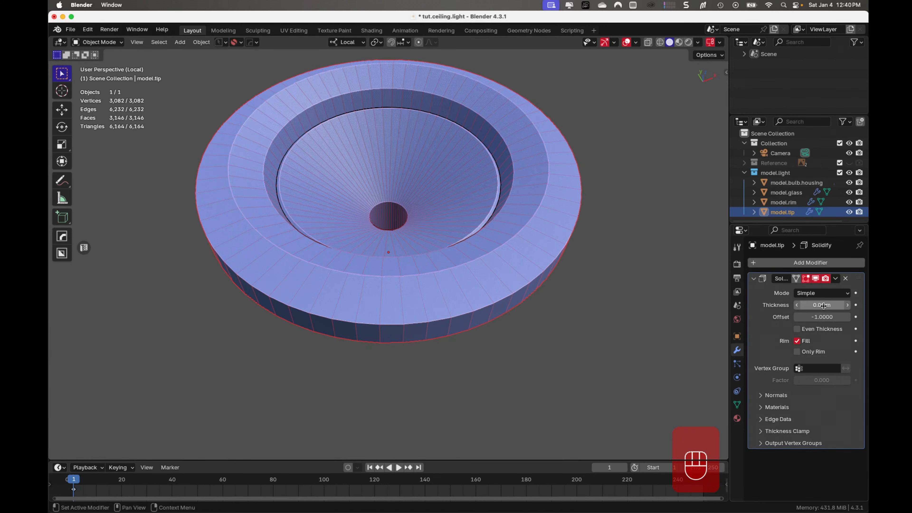
mouse_move(818, 305)
shift+mouse_down()
mouse_move(855, 305)
mouse_move(818, 306)
shift+mouse_up()
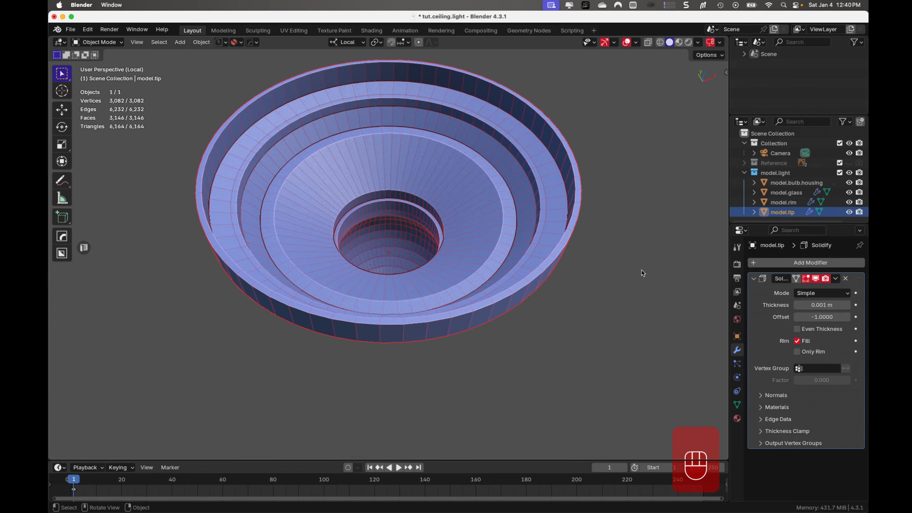
- Enter Edit Mode and add one centred loop cut around the tip's uppermost vertical band
key(Tab)
middle_drag(647, 208, 642, 239)
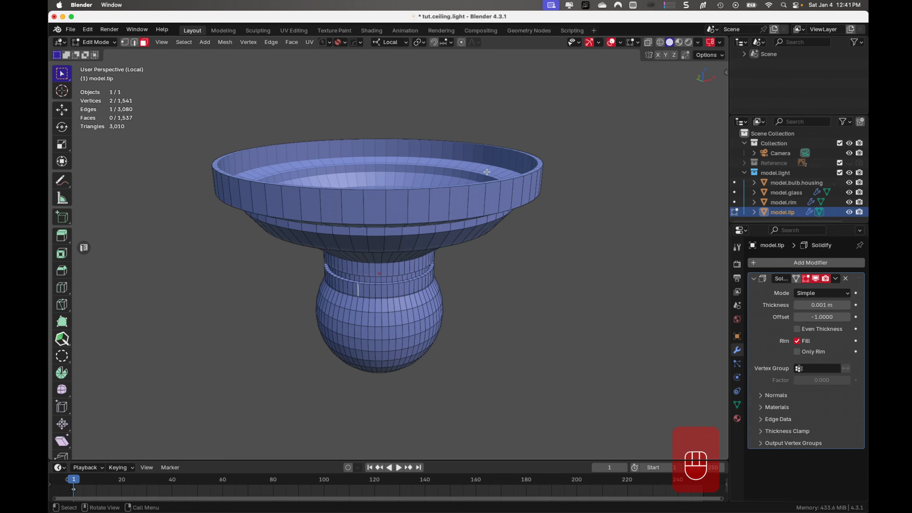
key(ctrl+r)
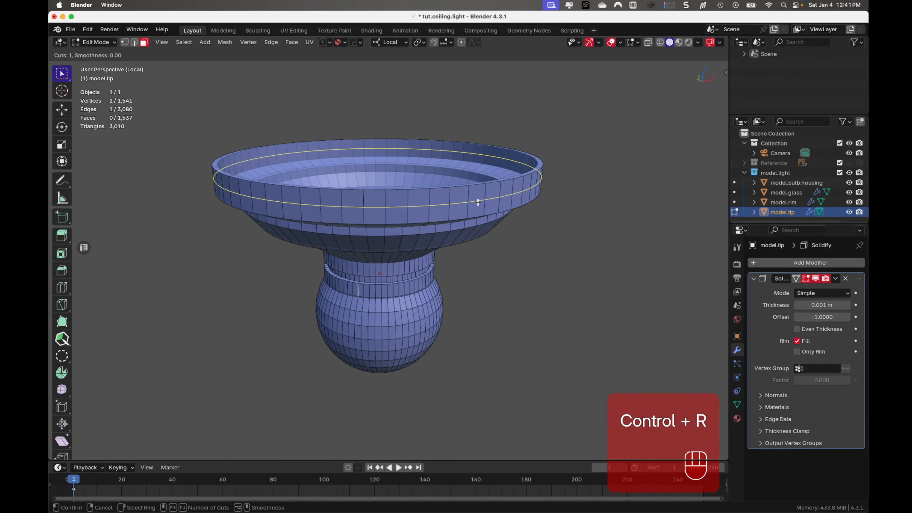
click(478, 202)
click(478, 203)
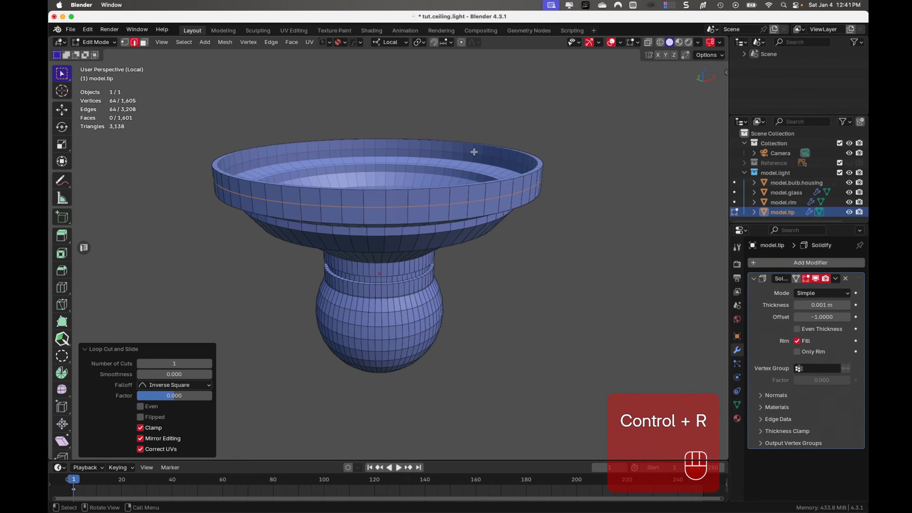
- Add three evenly spaced loop cuts around the conical section above the tip's neck
middle_drag(393, 212, 393, 203)
key(ctrl+r)
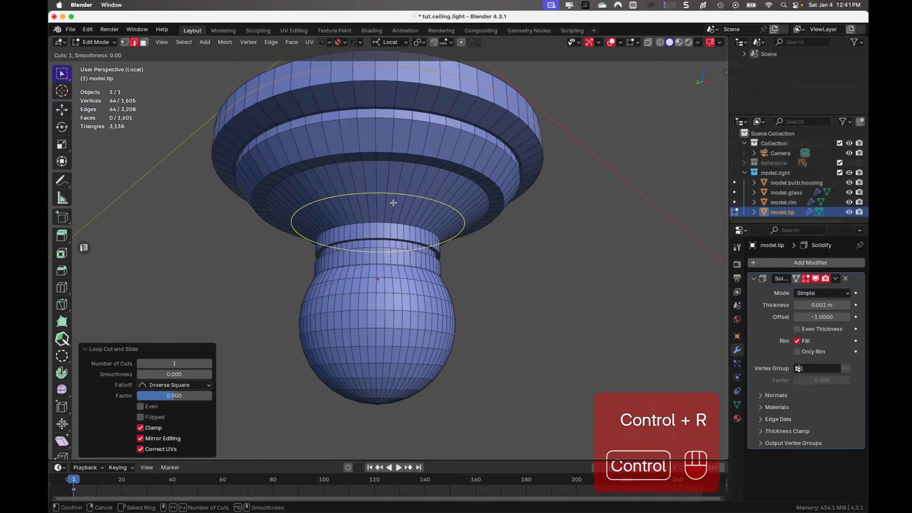
scroll(393, 203, up, 2)
click(394, 203)
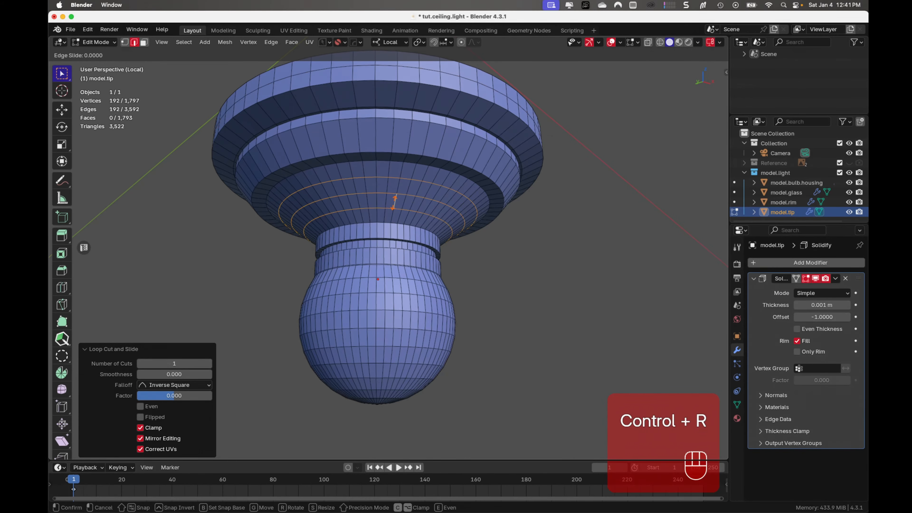
right_click(394, 203)
middle_drag(414, 232, 409, 244)
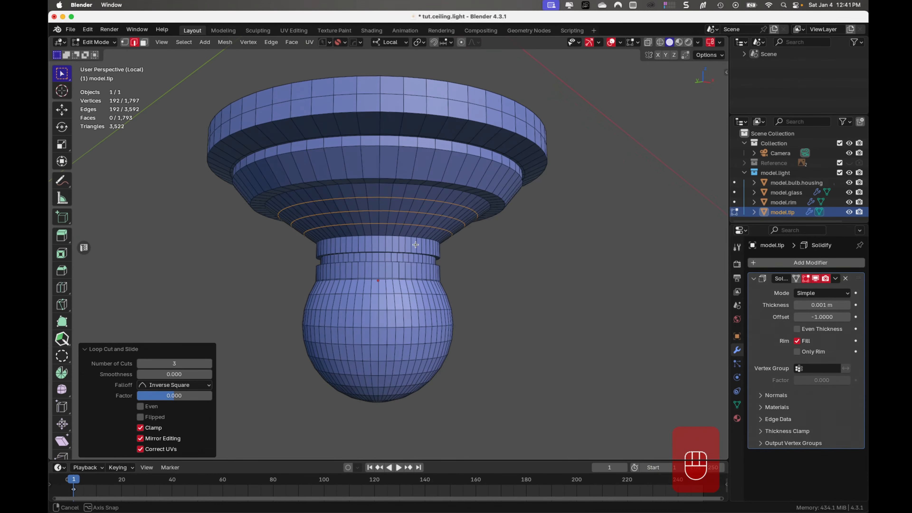
- Add one centred loop cut around the neck's upper band and another around the band just above the ball
key(ctrl+r)
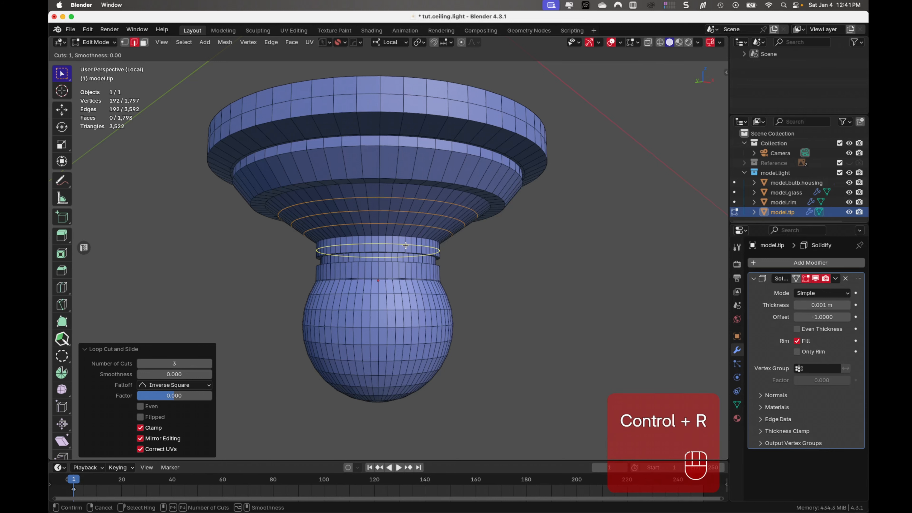
click(406, 246)
right_click(406, 245)
key(ctrl+r)
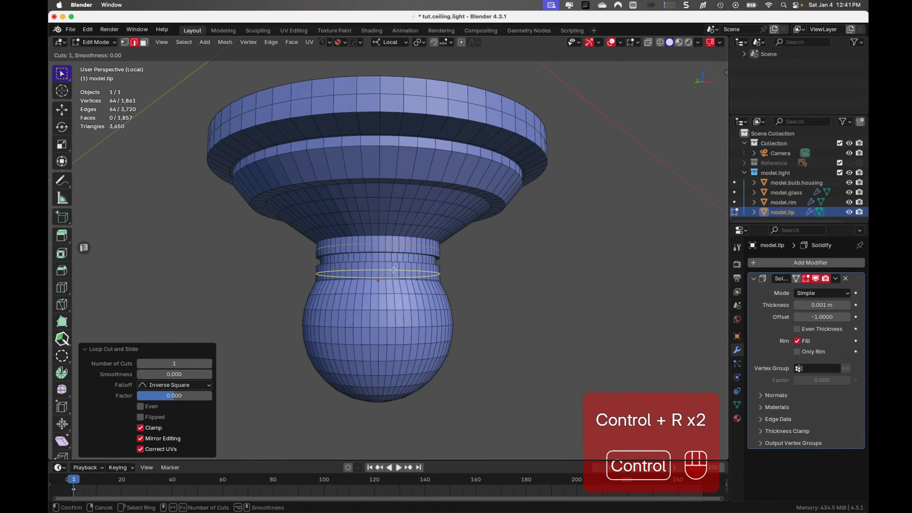
click(395, 276)
right_click(394, 271)
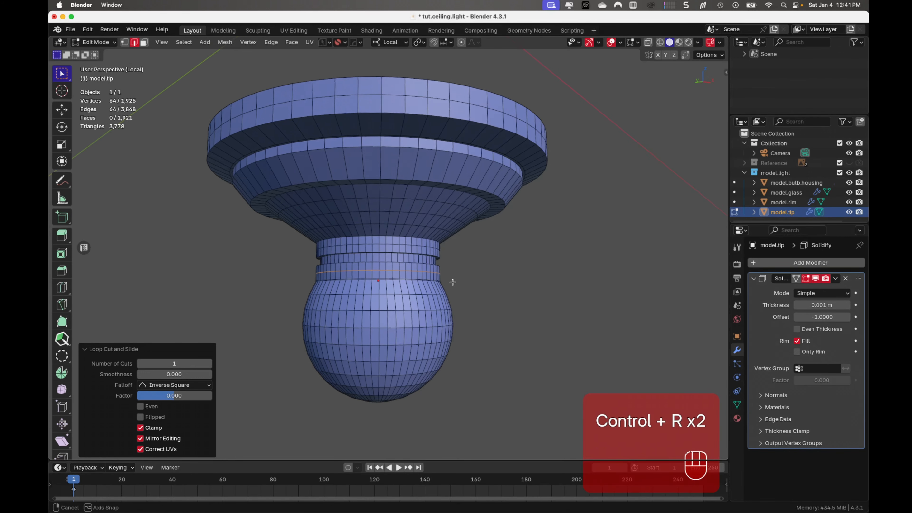
- Add one centred loop cut around the middle tier's sloped band and one around the top tier's underside
middle_drag(453, 281, 454, 283)
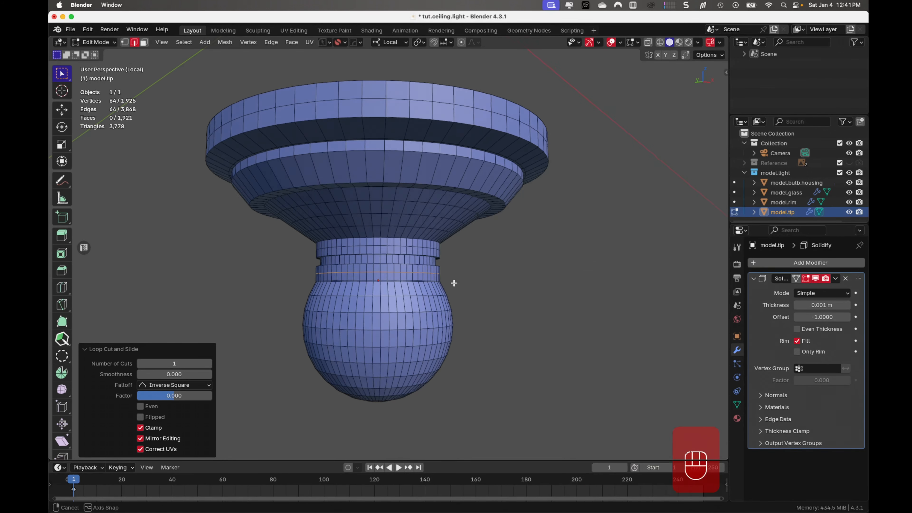
key(ctrl+r)
click(436, 170)
right_click(436, 169)
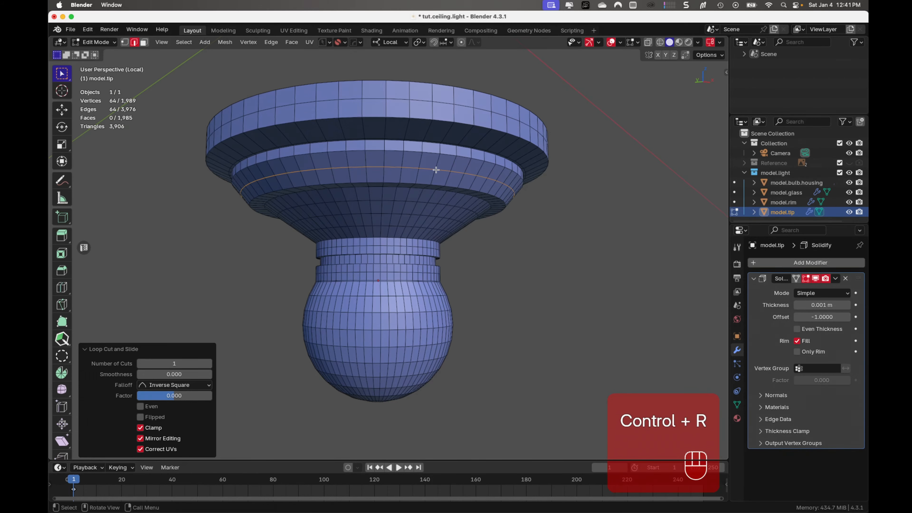
middle_drag(436, 170, 444, 82)
key(ctrl+r)
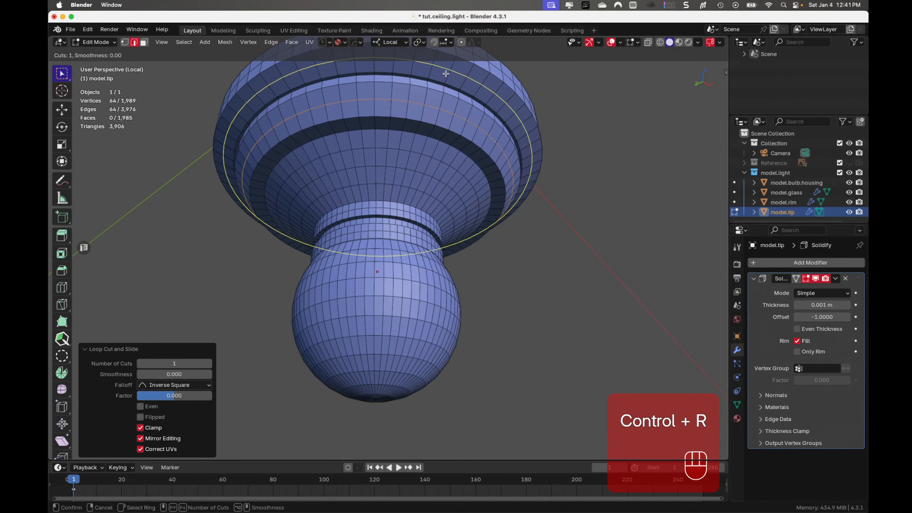
click(445, 73)
right_click(446, 74)
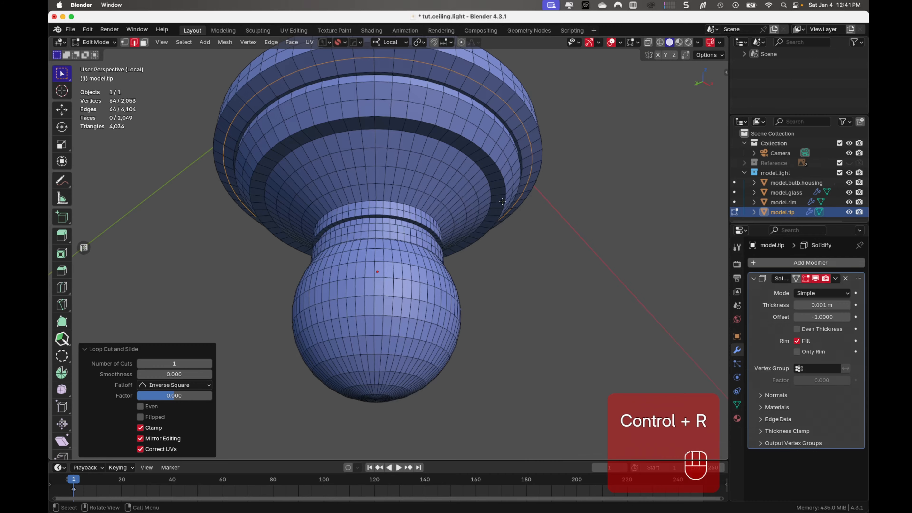
- Return to Object Mode and apply the Solidify modifier on the tip
key(Tab)
middle_drag(531, 211, 535, 306)
click(836, 278)
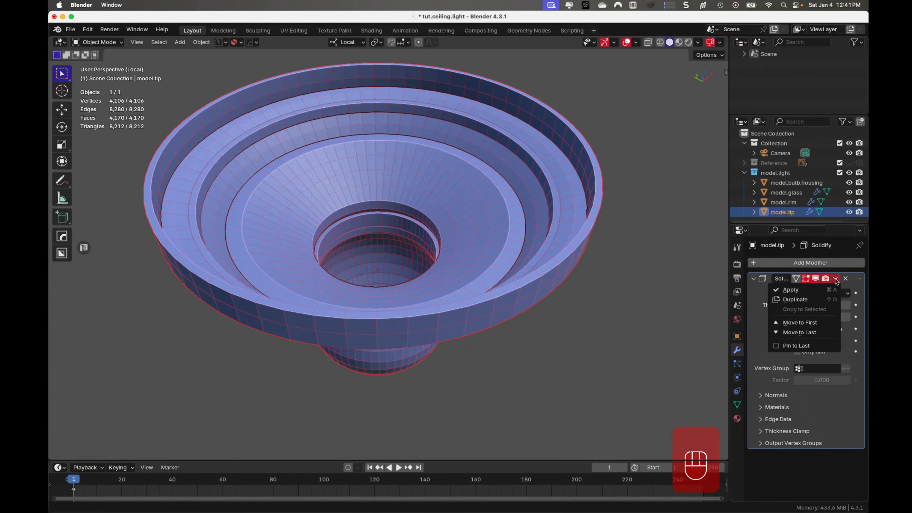
click(823, 289)
- In Edit Mode, bevel the outer and inner edge loops of the tip's upper rim by 0.000151 m with 2 segments
middle_drag(576, 225, 589, 220)
key(Tab)
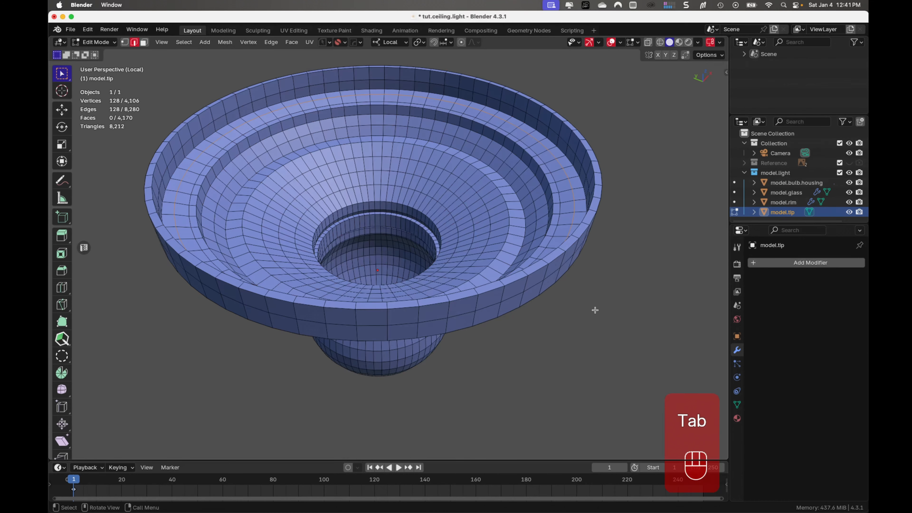
alt+click(519, 280)
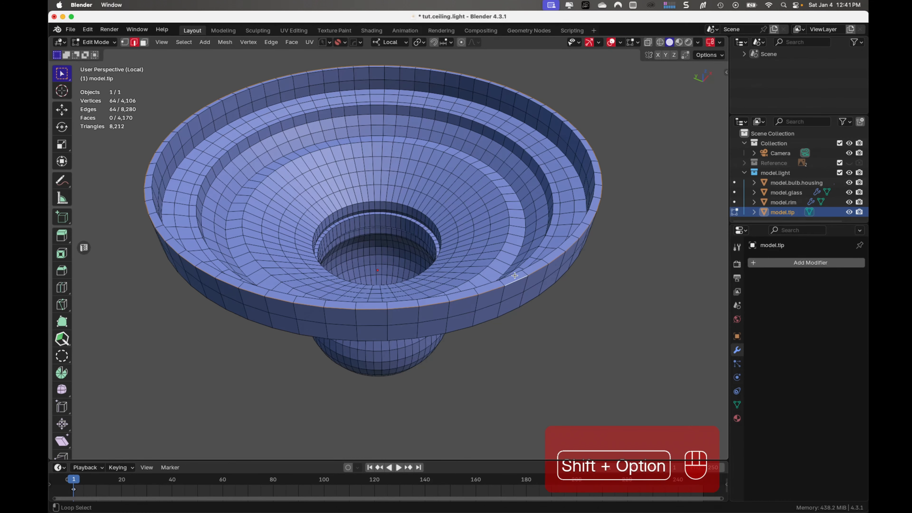
alt+shift+click(513, 274)
key(ctrl+b)
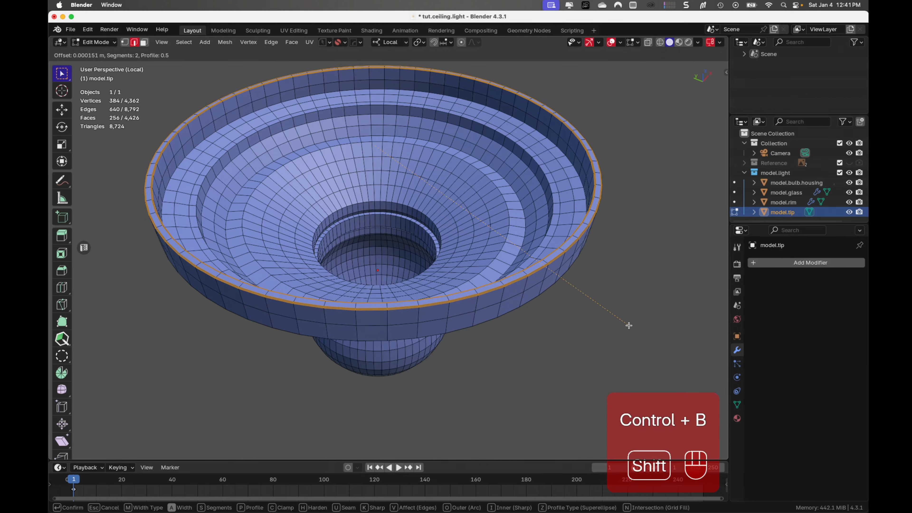
click(628, 326)
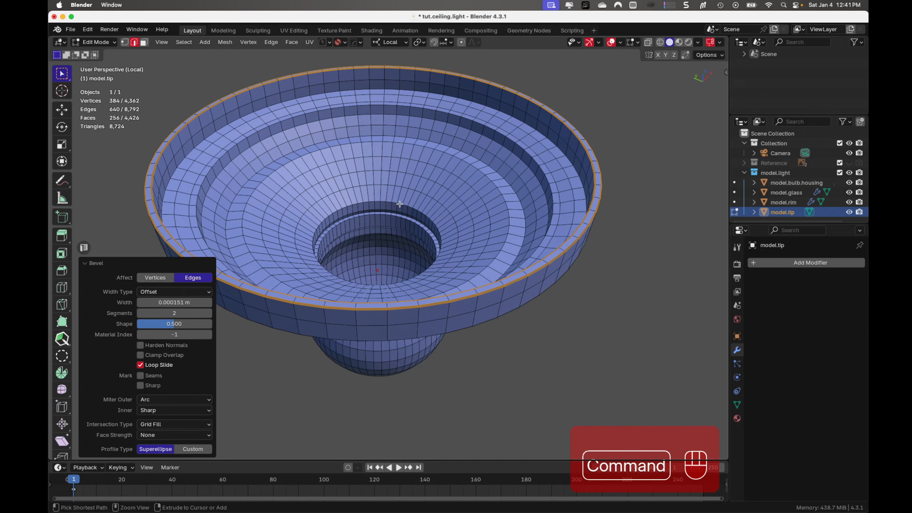
- Bevel the inner edge loop where the cone meets the neck opening by 0.00039 m with 2 segments
key(super+z)
super+click(405, 220)
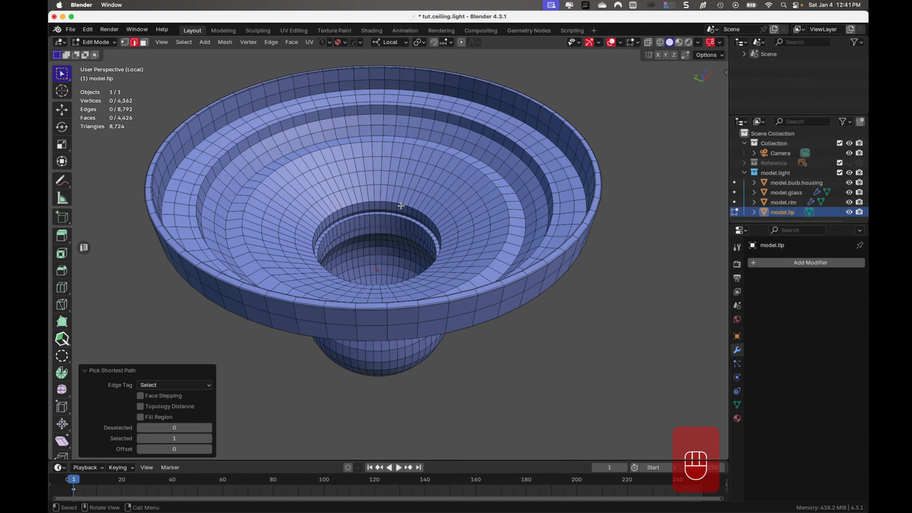
alt+click(398, 204)
key(ctrl+b)
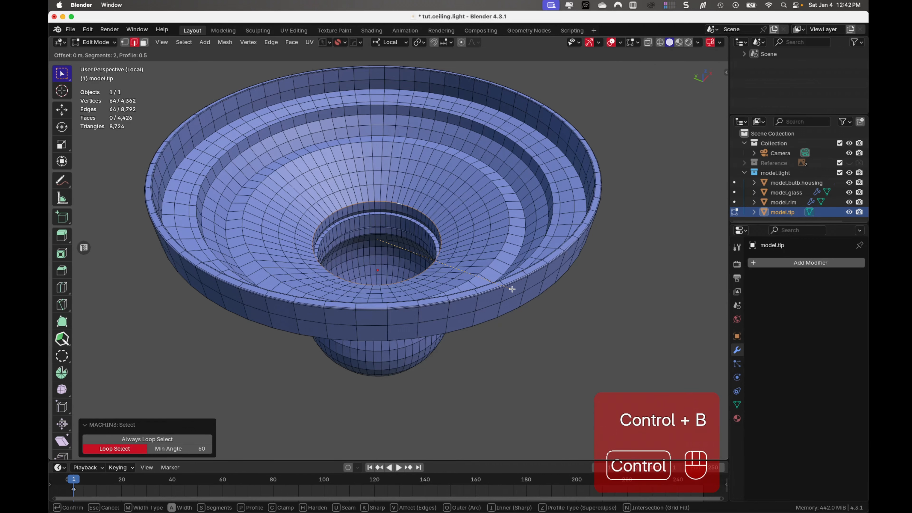
click(534, 297)
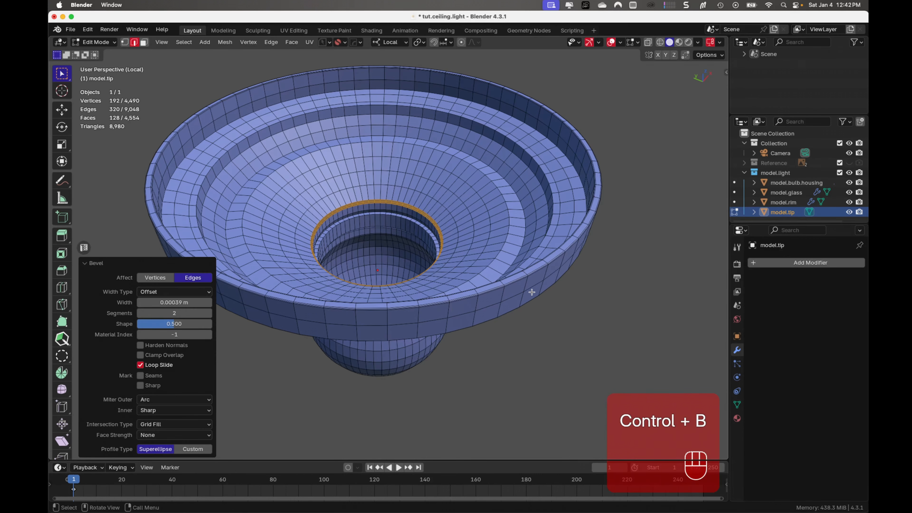
- Bevel the five stepped edge loops inside the tip, from the cone's upper edge to the top tier's wall, by 0.000183 m with 2 segments
click(497, 186)
alt+click(498, 185)
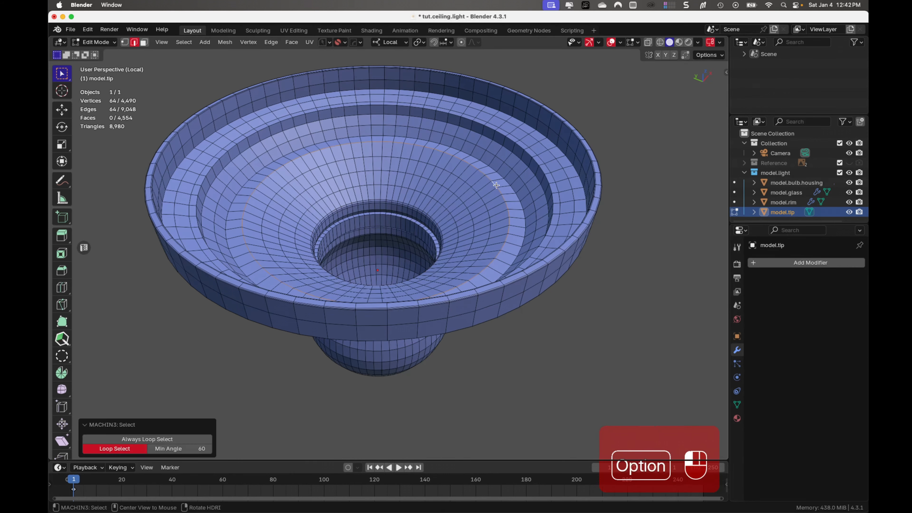
alt+shift+click(513, 174)
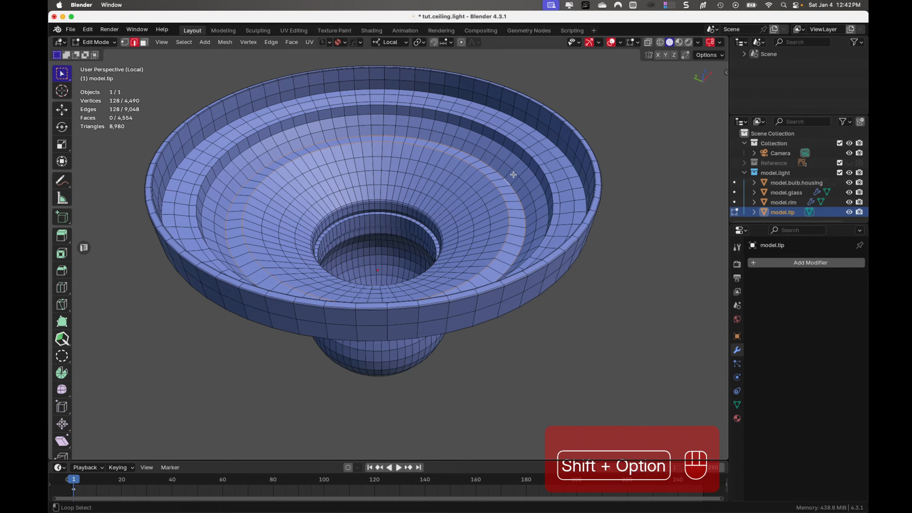
alt+shift+click(524, 165)
alt+shift+click(526, 153)
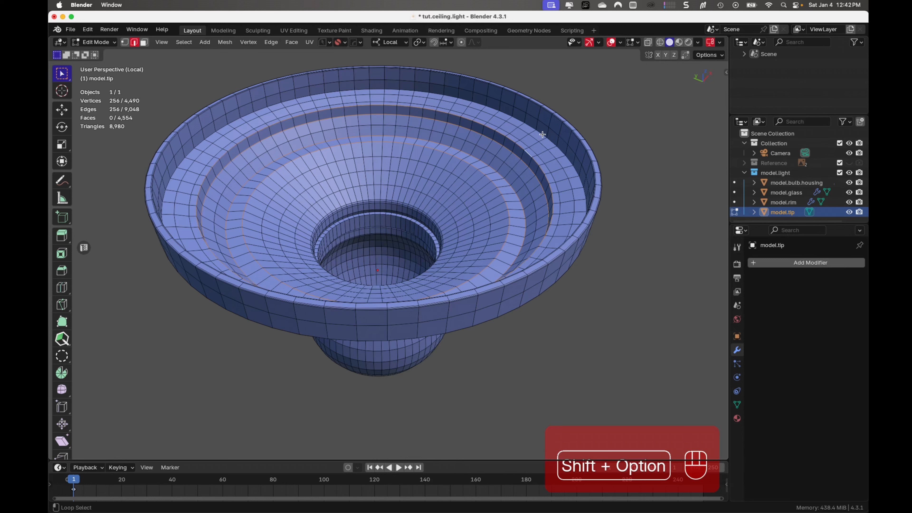
alt+shift+click(542, 135)
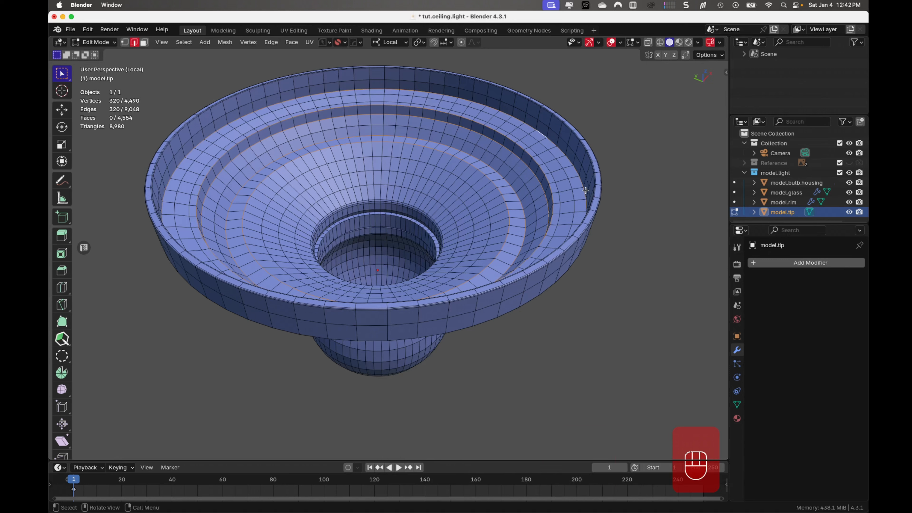
key(ctrl+b)
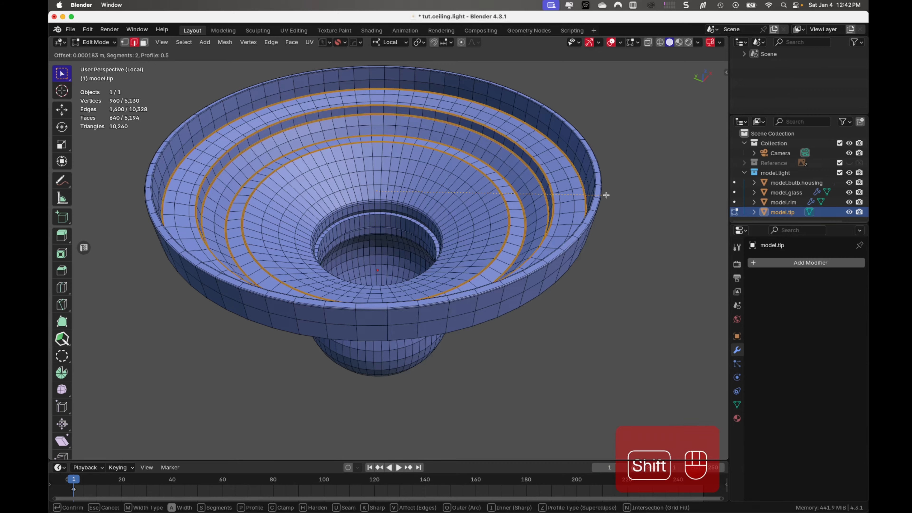
shift+click(603, 194)
- Bevel the five edge loops inside the neck, along both narrow ledges and above the ball, by 0.00009 m with 2 segments
middle_drag(406, 221, 405, 221)
scroll(405, 220, up, 5)
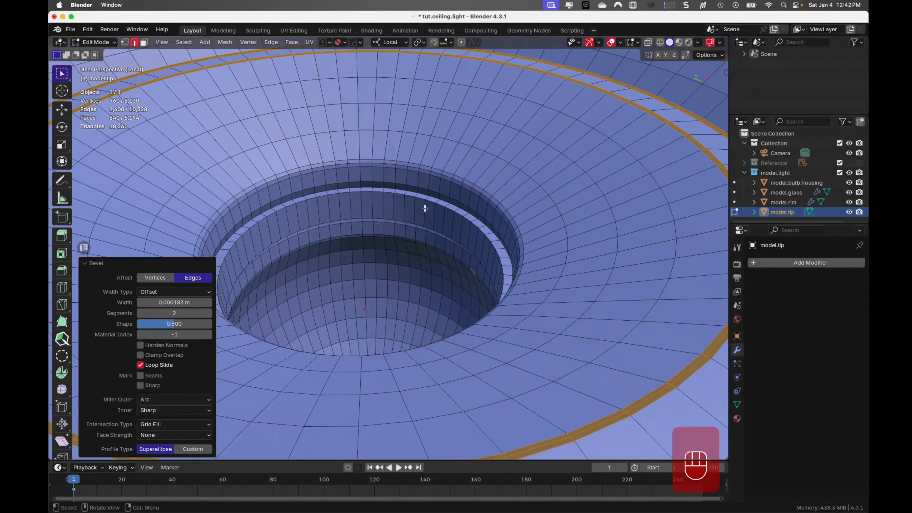
alt+click(442, 203)
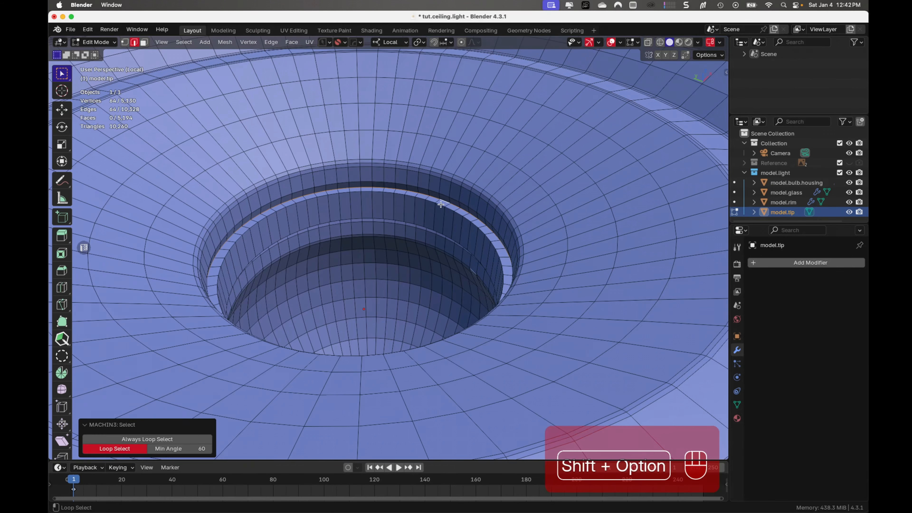
alt+shift+click(437, 216)
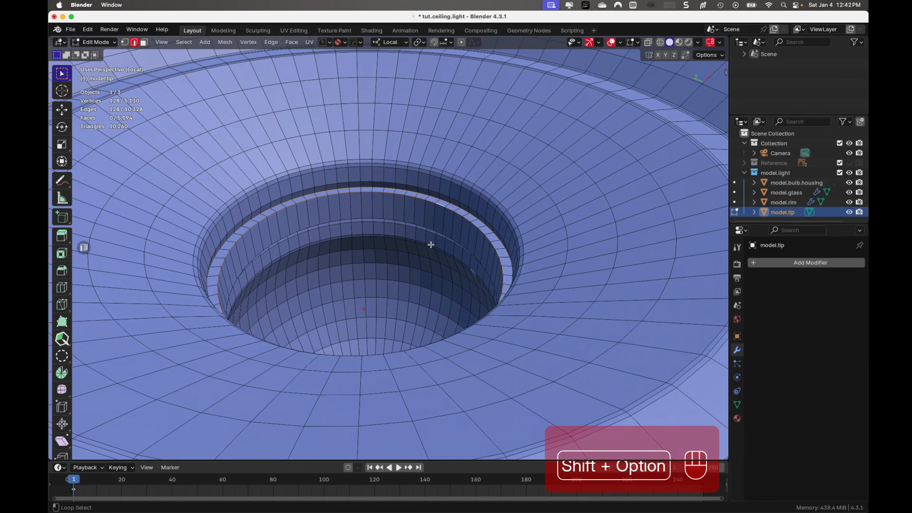
middle_drag(367, 252, 359, 242)
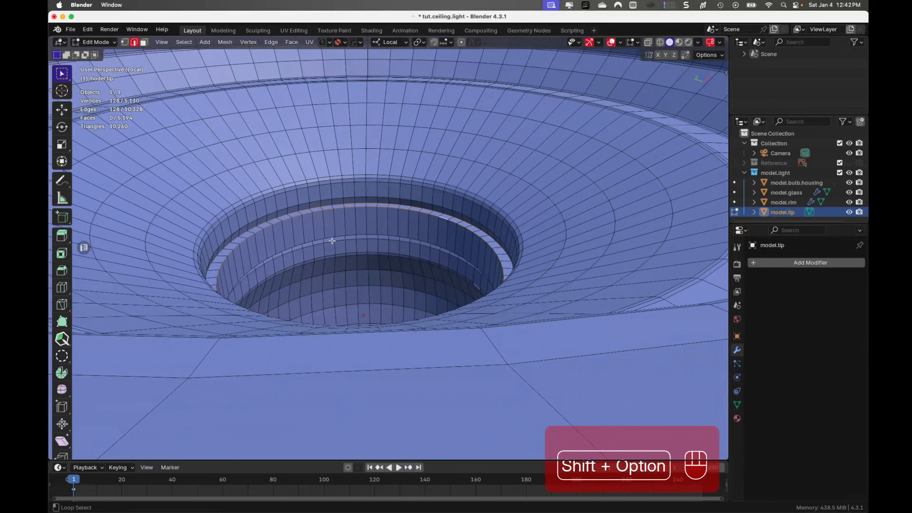
alt+shift+click(320, 239)
alt+shift+click(321, 244)
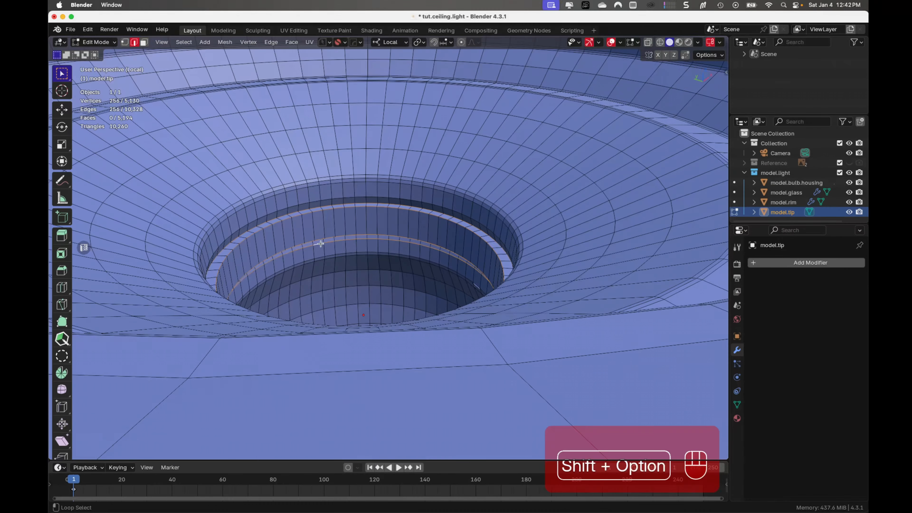
alt+shift+click(322, 259)
alt+shift+click(322, 259)
alt+shift+click(321, 257)
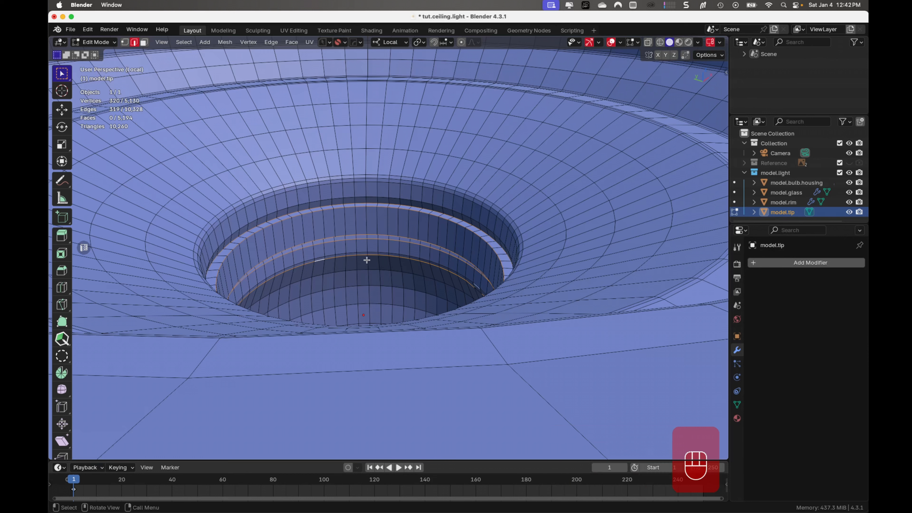
key(ctrl+b)
key(shift)
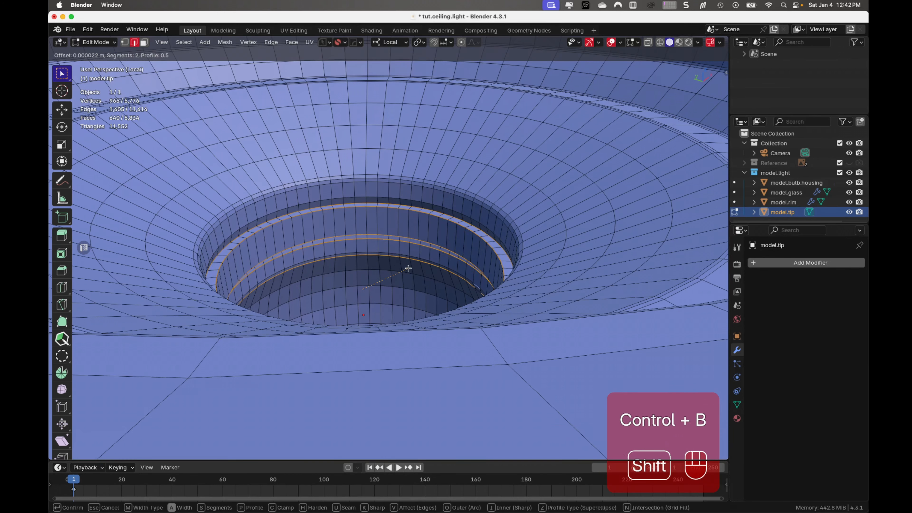
click(418, 275)
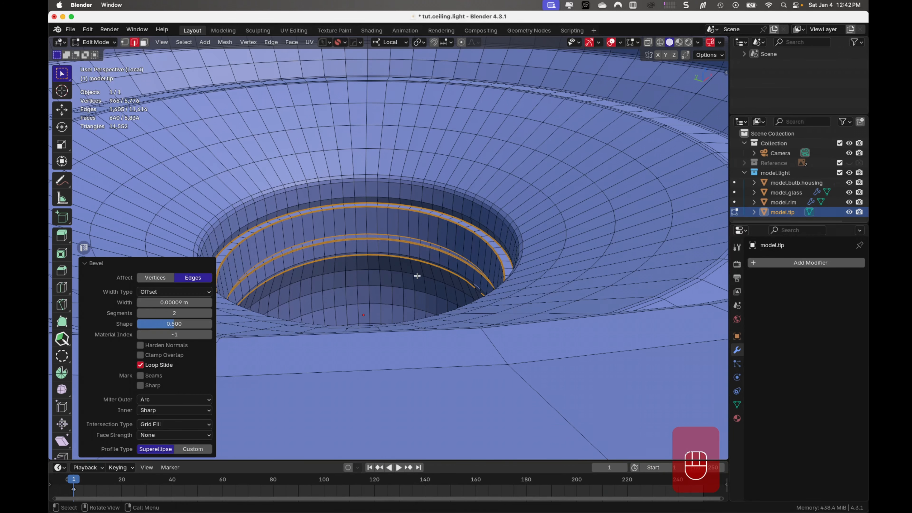
- Add one centred loop cut around the neck's inner wall between the two ledges and return to Object Mode
key(ctrl+r)
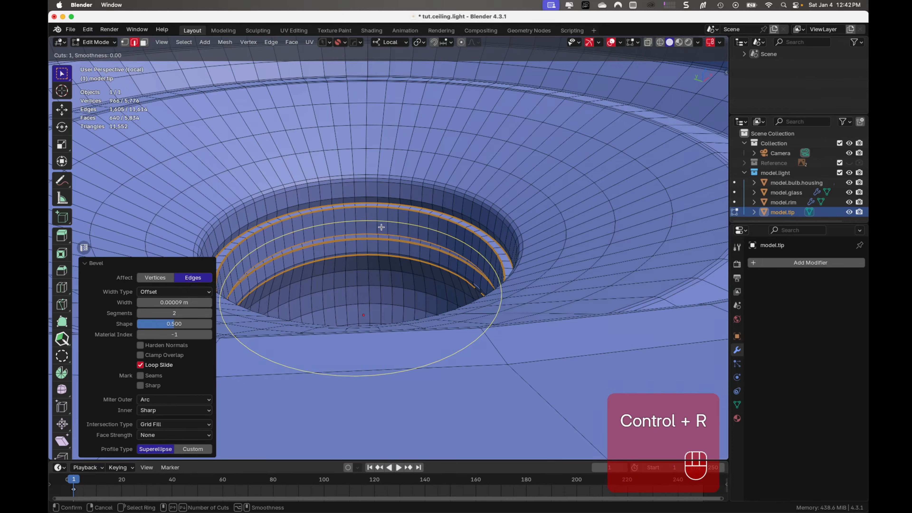
click(381, 227)
right_click(381, 227)
middle_drag(381, 255, 383, 270)
key(Tab)
scroll(399, 178, down, 5)
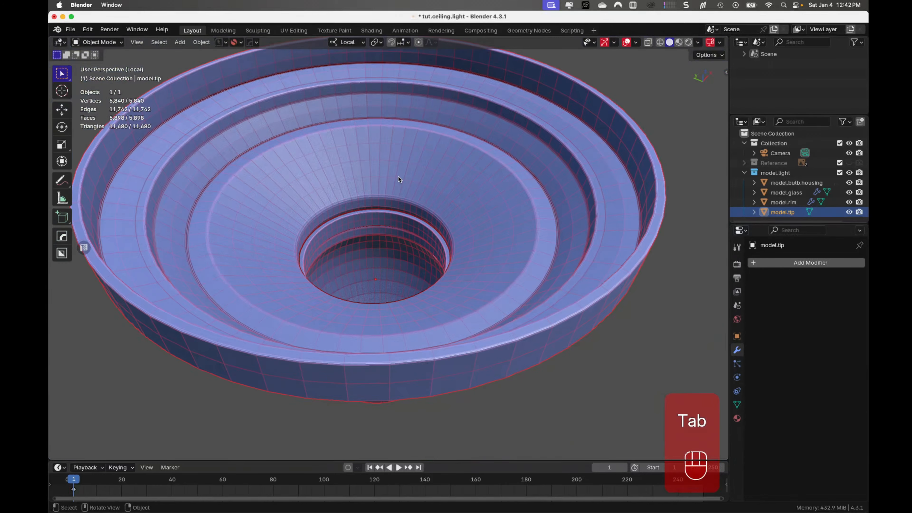
- In Edit Mode, bevel the five outer edge loops from the top tier's lower edge to the cone's upper edge by about 0.000143 m with 2 segments
mouse_move(397, 179)
middle_down()
mouse_move(384, 241)
mouse_move(387, 167)
middle_up()
key(Tab)
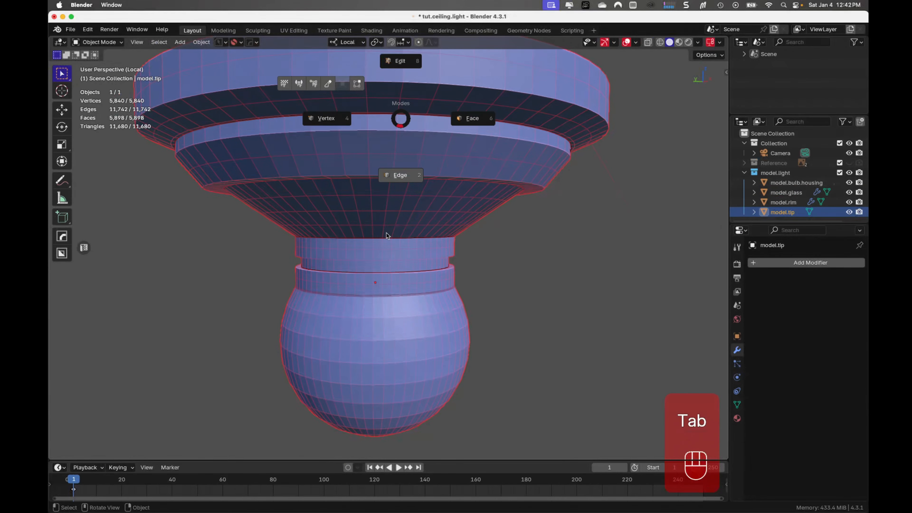
click(410, 178)
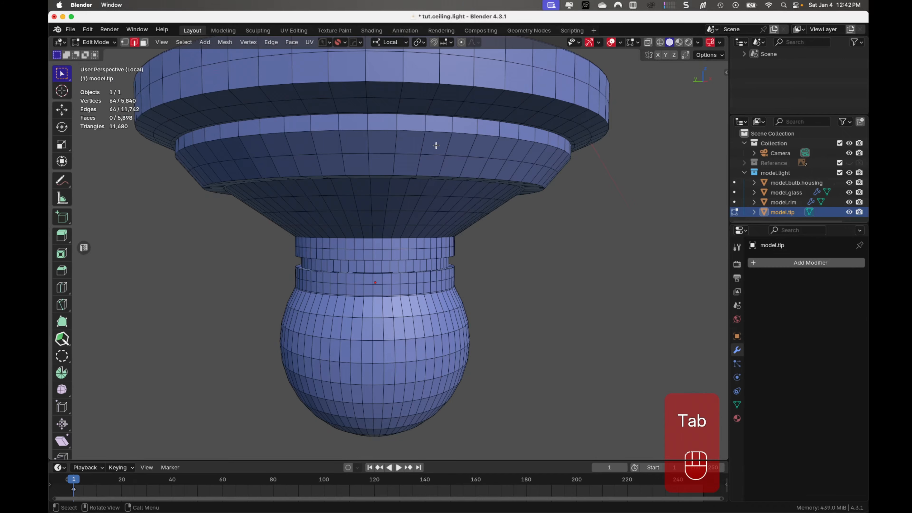
shift+middle_drag(436, 146, 384, 226)
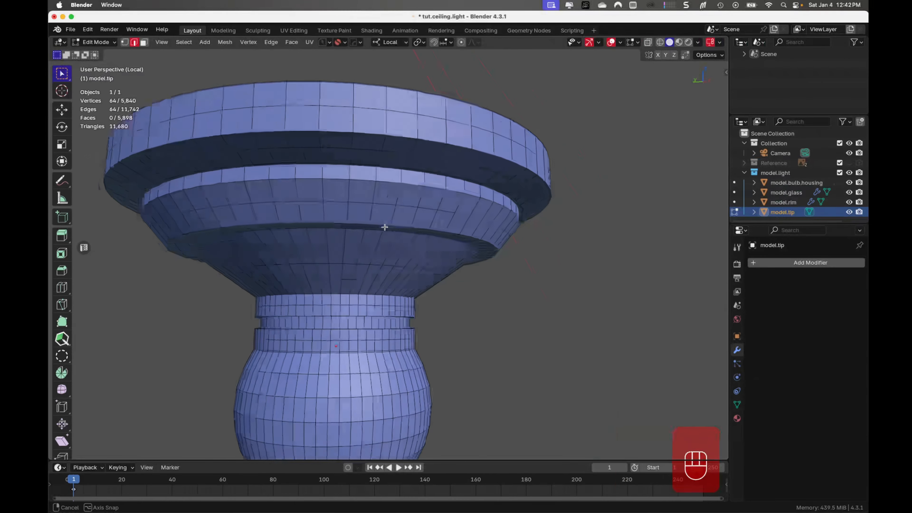
alt+click(403, 137)
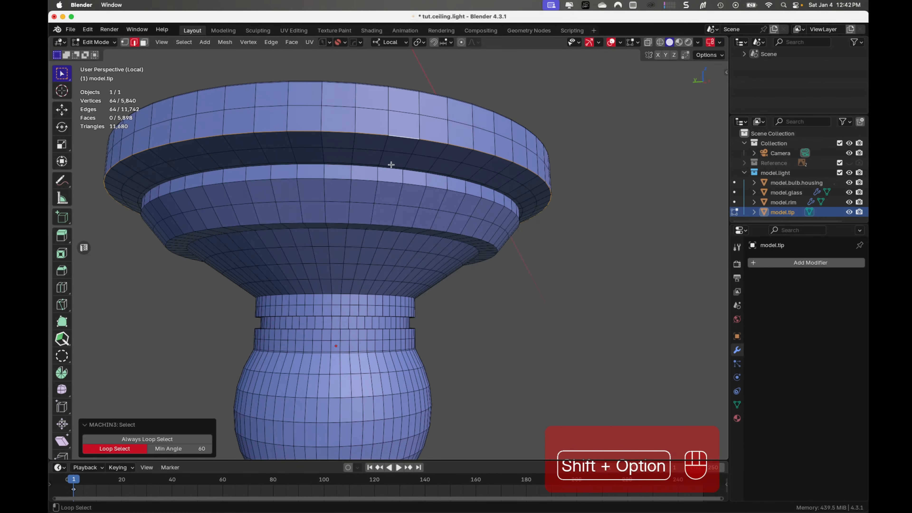
scroll(392, 167, up, 3)
middle_drag(395, 148, 417, 155)
alt+shift+click(418, 156)
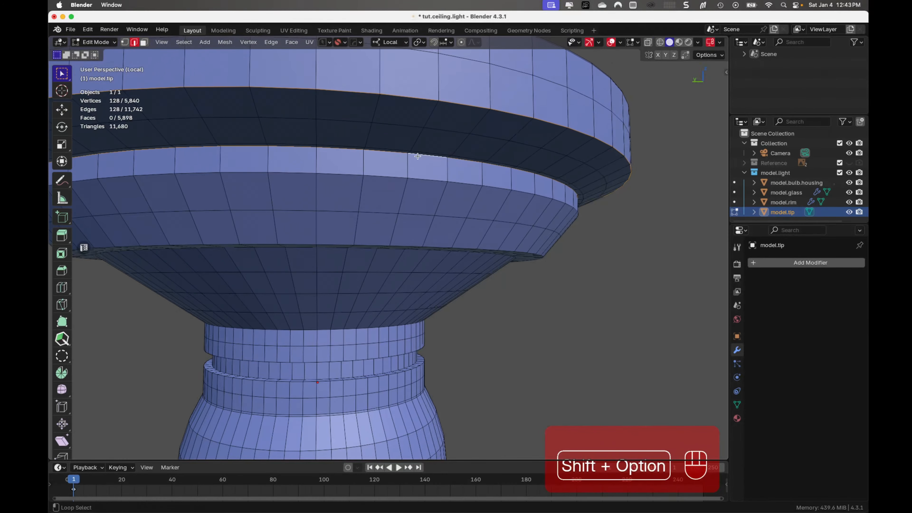
alt+shift+click(422, 181)
middle_drag(412, 241, 418, 214)
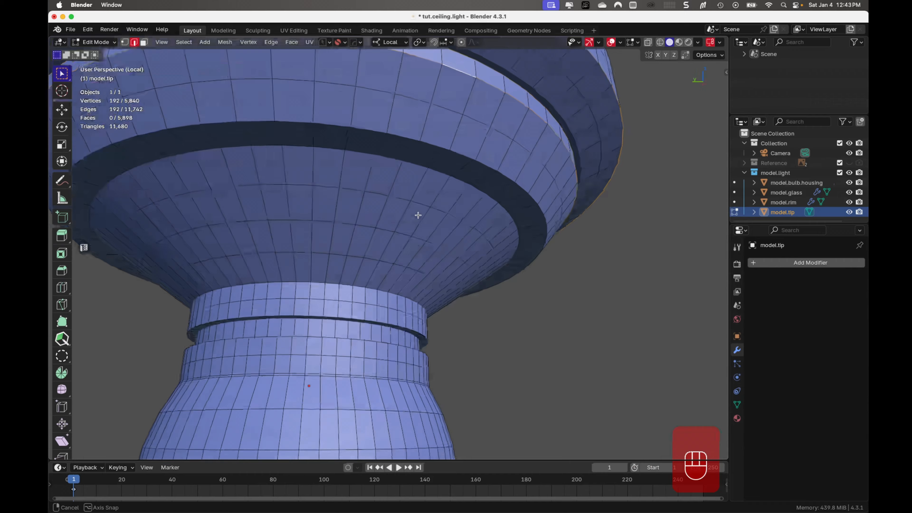
alt+shift+click(431, 146)
alt+shift+click(425, 166)
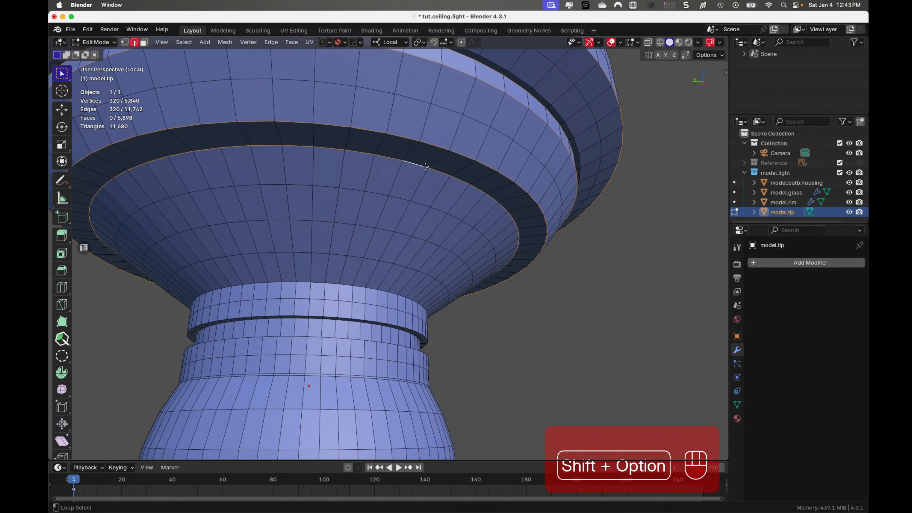
middle_drag(427, 167, 452, 198)
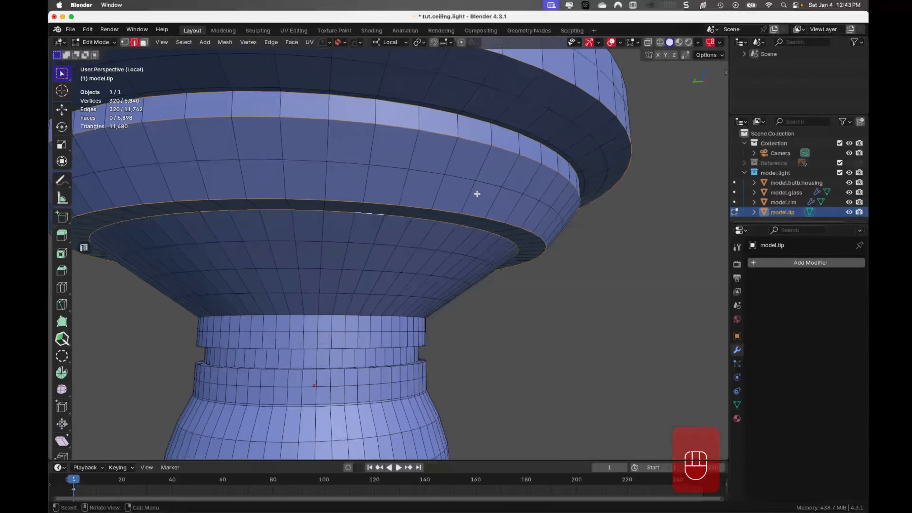
key(ctrl+b)
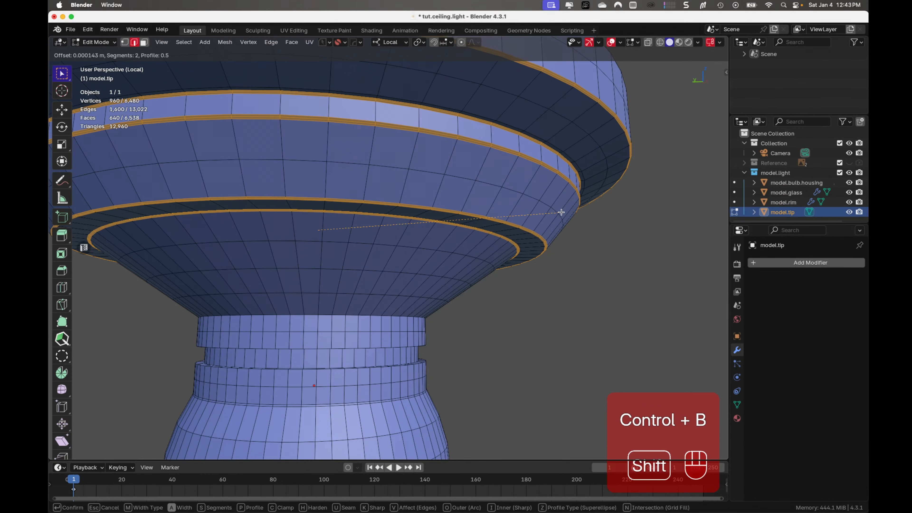
click(563, 212)
- Bevel the outer edge loop where the cone meets the neck by 0.00031 m with 2 segments
middle_drag(445, 261, 454, 236)
click(372, 267)
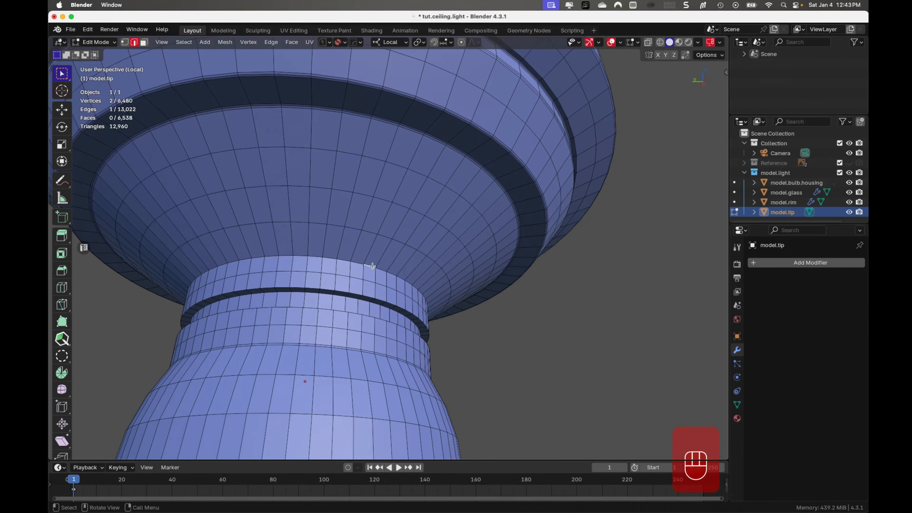
alt+click(372, 267)
key(ctrl+b)
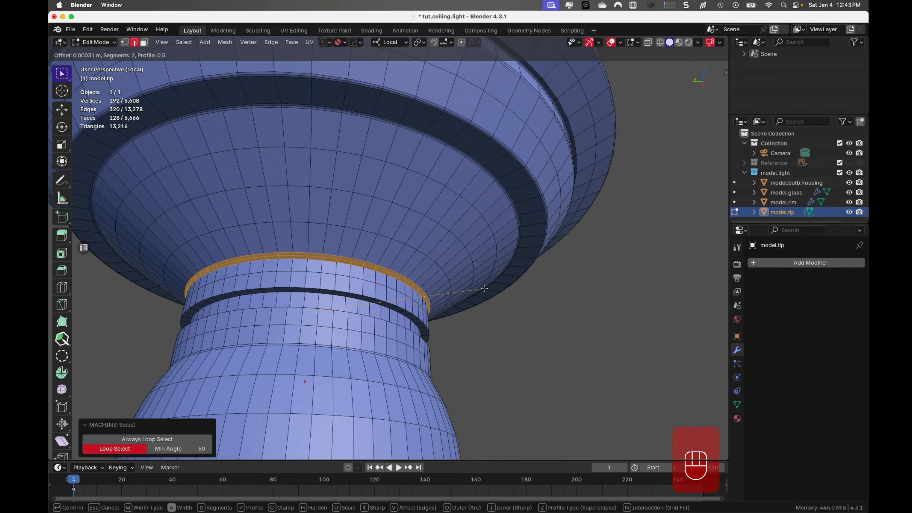
click(484, 289)
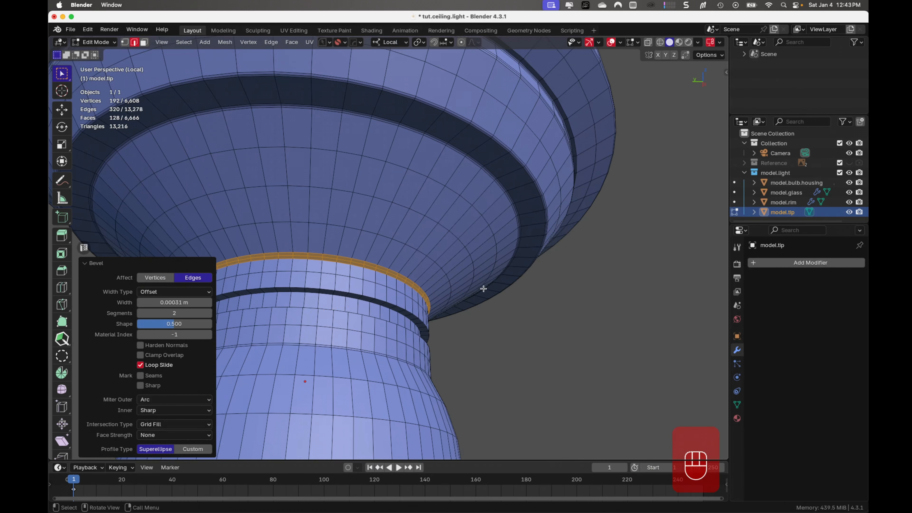
- Bevel both edge loops of the neck groove's upper ledge by 0.000038 m with 2 segments and shape 1.0
click(367, 297)
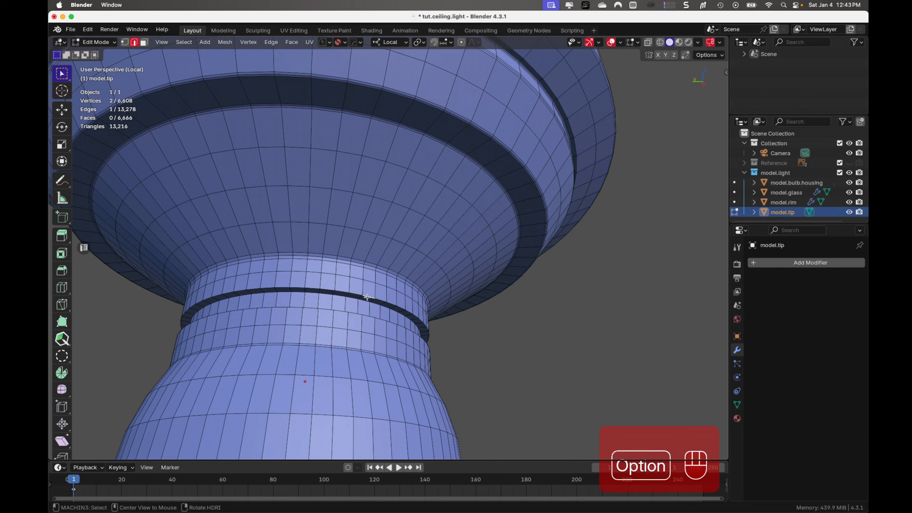
alt+click(367, 297)
alt+shift+click(366, 302)
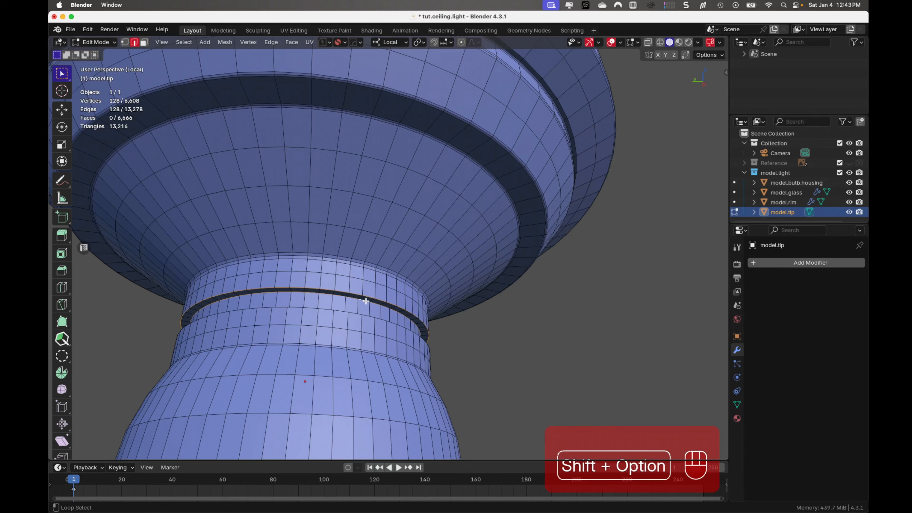
key(ctrl+b)
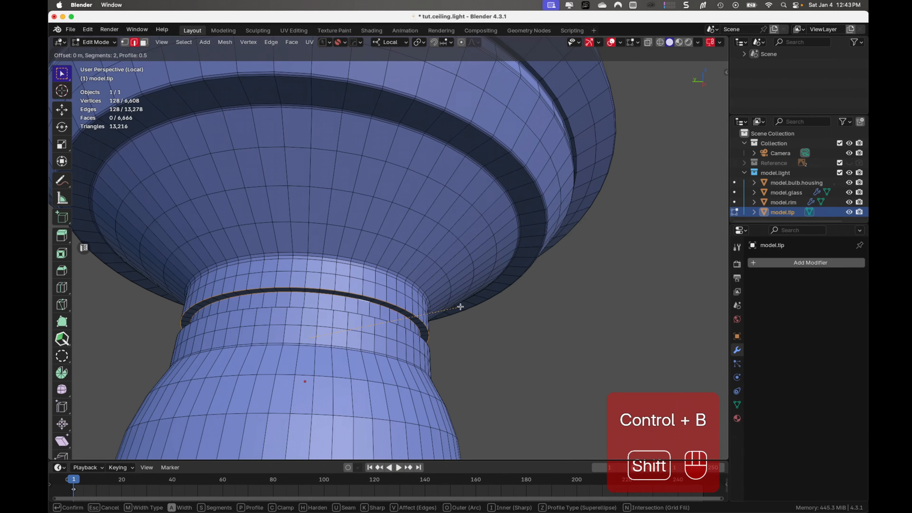
click(466, 307)
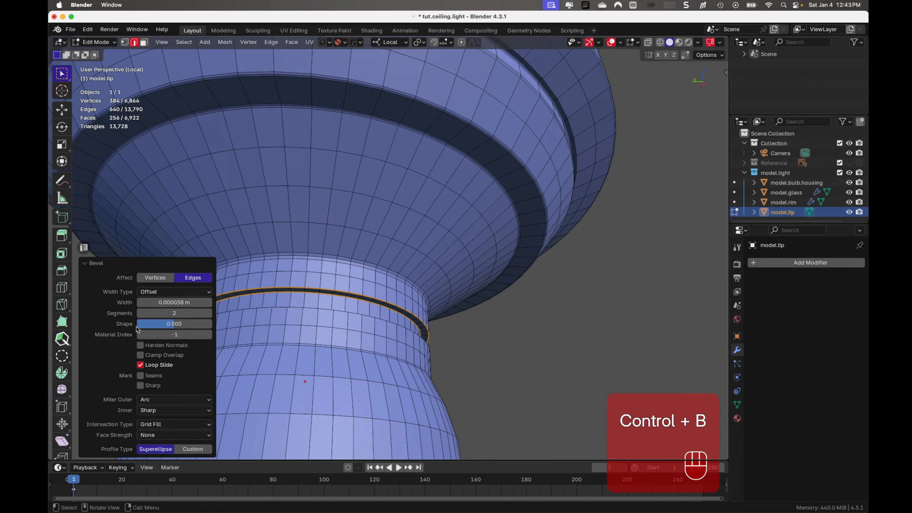
drag(162, 324, 240, 321)
- Bevel both edge loops of the neck groove's lower ledge by 0.000036 m with 2 segments and shape 1.0
click(450, 316)
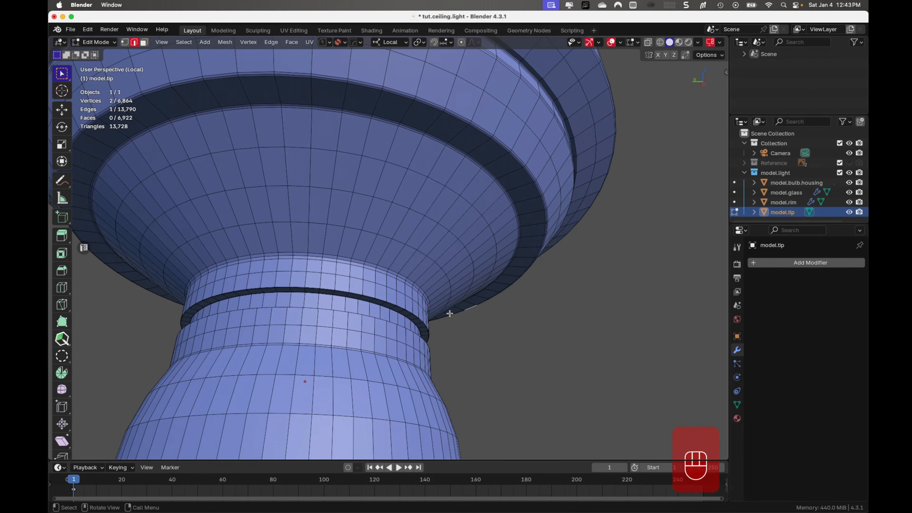
middle_drag(449, 316, 444, 336)
shift+middle_drag(334, 377, 332, 252)
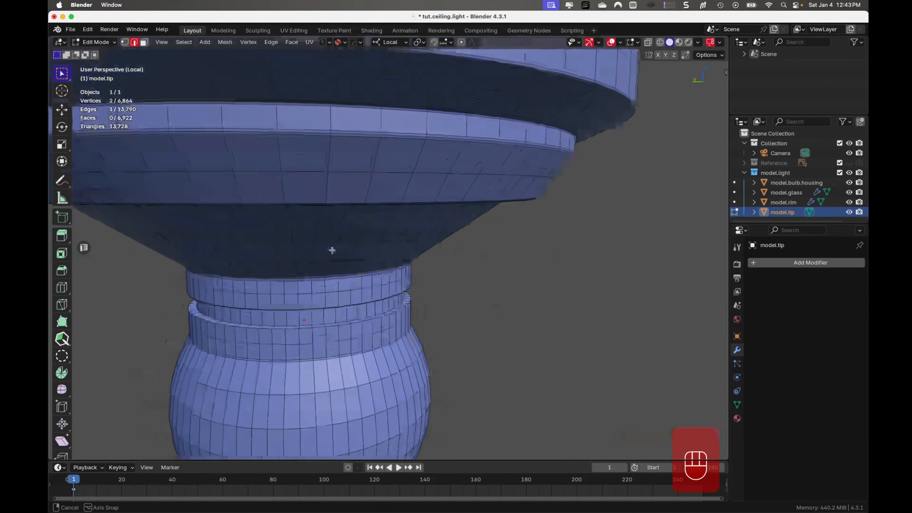
alt+shift+click(327, 326)
key(ctrl+b)
key(shift)
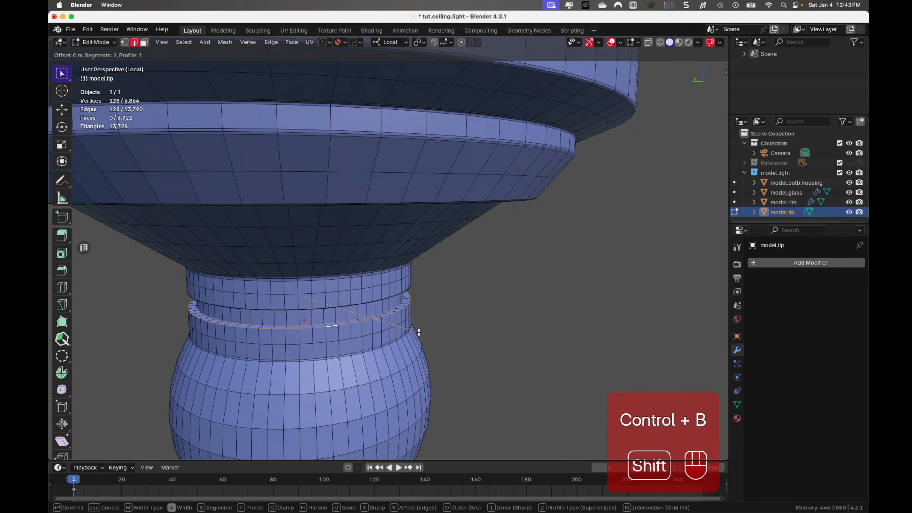
click(421, 332)
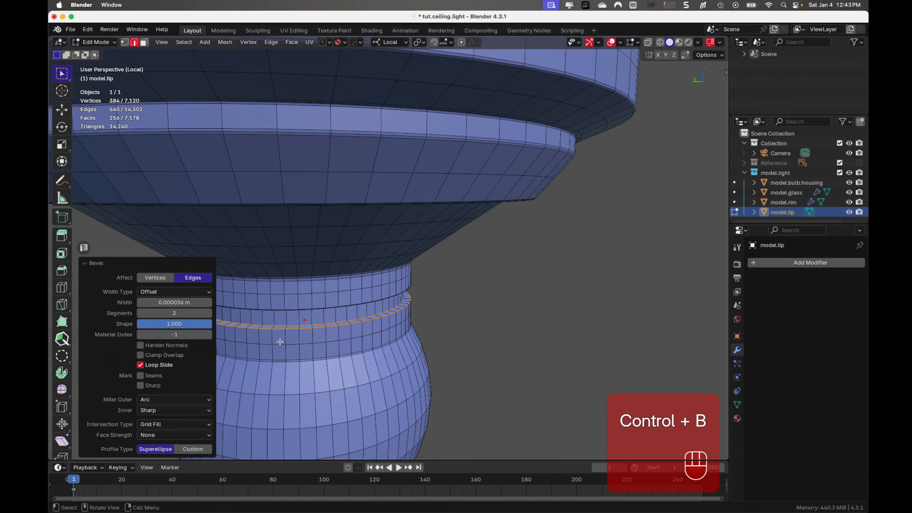
- Bevel the outer edge loop where the neck meets the ball by 0.000031 m with 2 segments and shape 0.5, returning to Object Mode
middle_drag(281, 341, 362, 286)
scroll(291, 304, down, 3)
scroll(311, 315, up, 5)
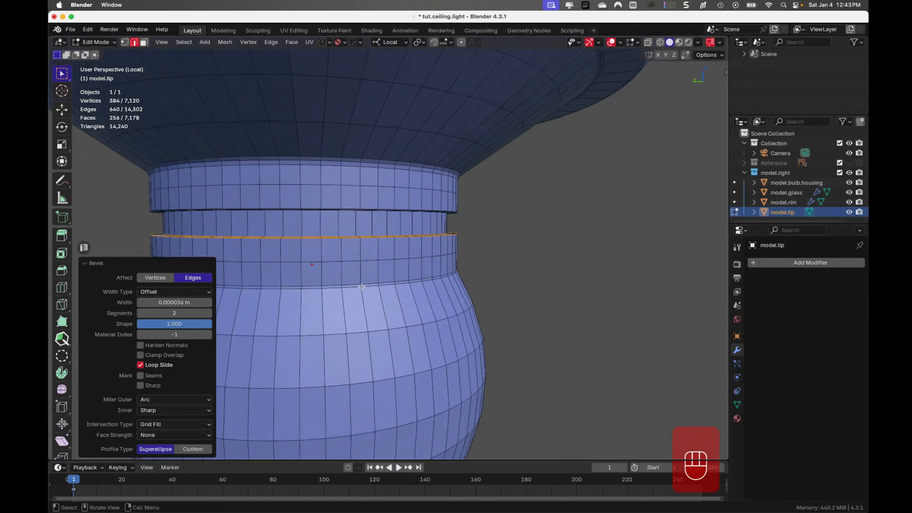
click(355, 288)
alt+click(354, 288)
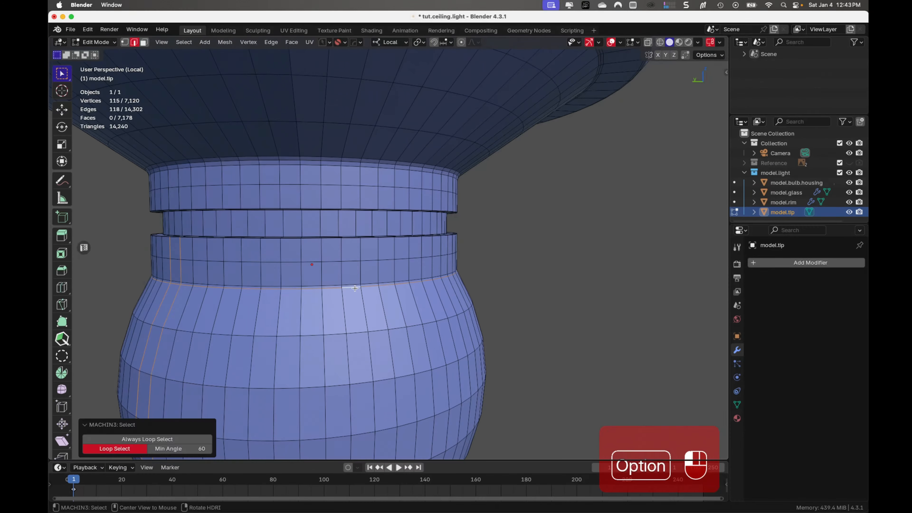
click(355, 288)
alt+click(355, 288)
click(355, 288)
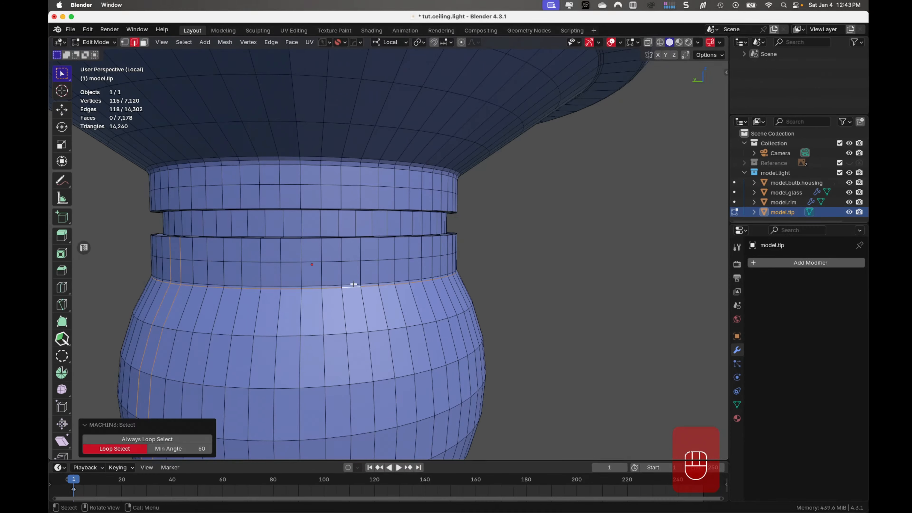
alt+click(355, 288)
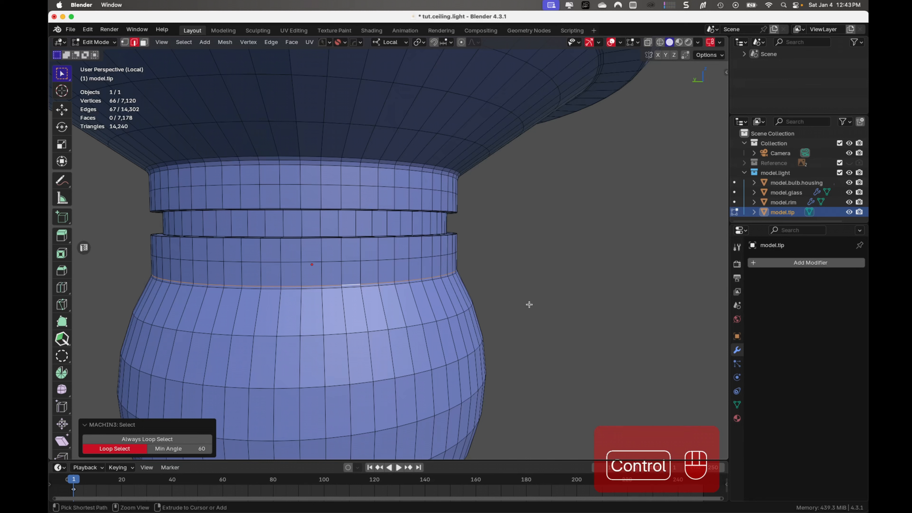
key(ctrl+b)
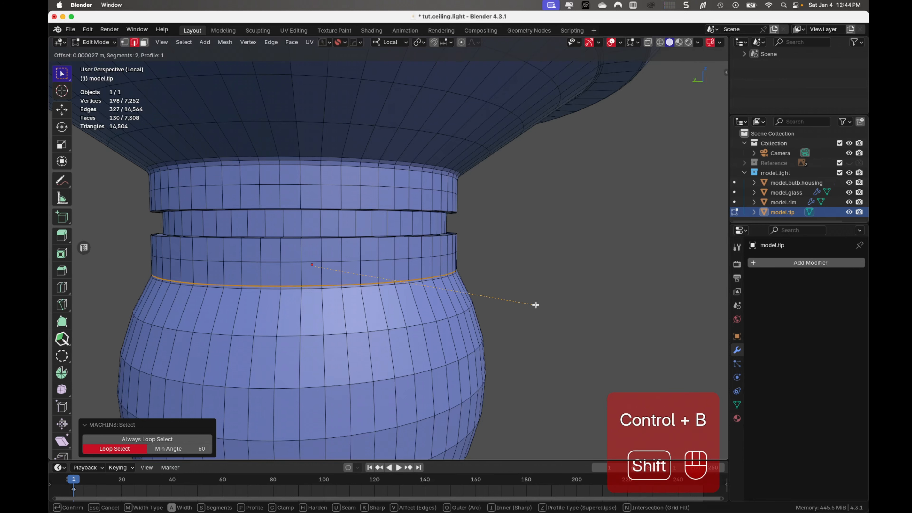
click(536, 305)
double_click(183, 324)
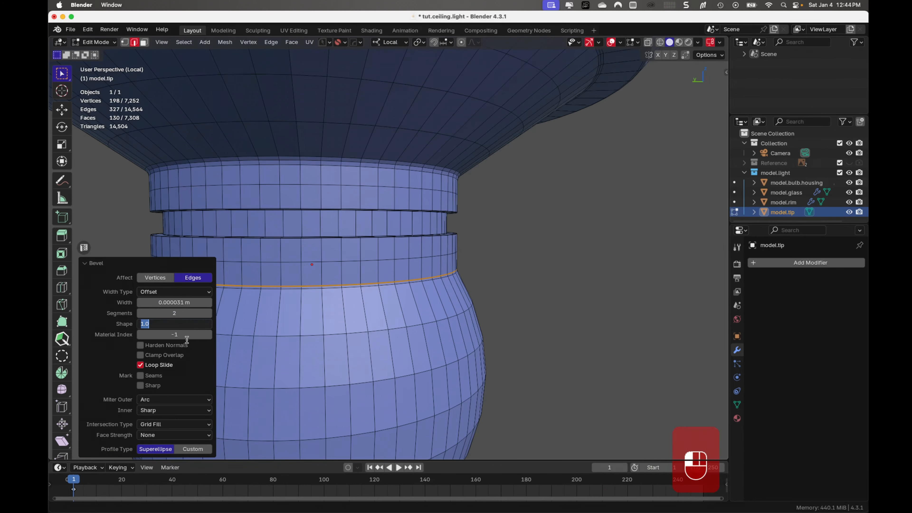
key(BackSpace)
text(.5)
key(Return)
key(Tab)
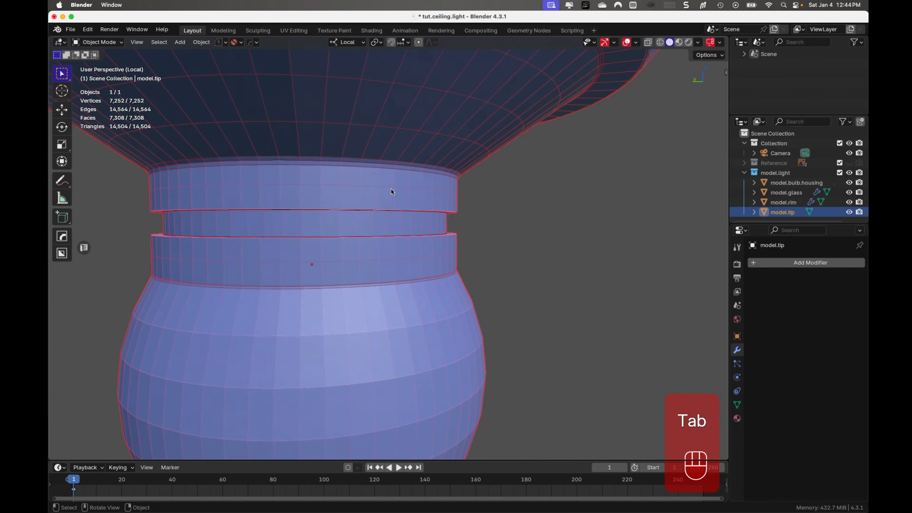
- Add a level 2 Subdivision modifier to model.tip and shade it smooth
scroll(547, 176, down, 5)
middle_drag(550, 189, 470, 170)
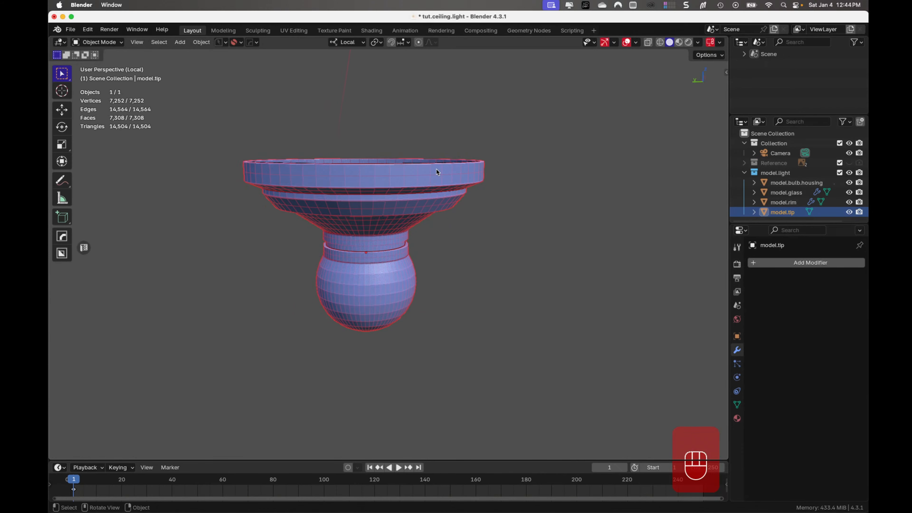
key(ctrl+2)
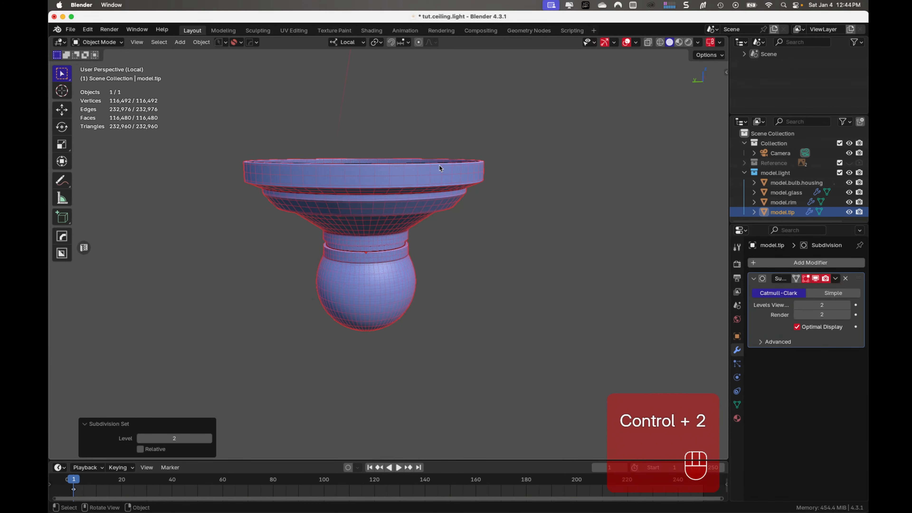
right_click(436, 175)
click(438, 177)
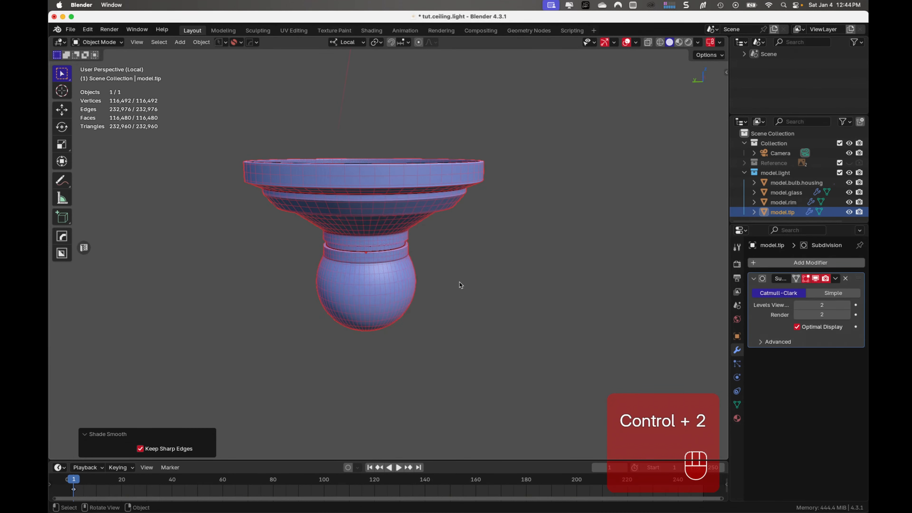
- Leave Local View to bring back the whole ceiling light, saving the file
middle_drag(452, 298, 435, 267)
key(super+s)
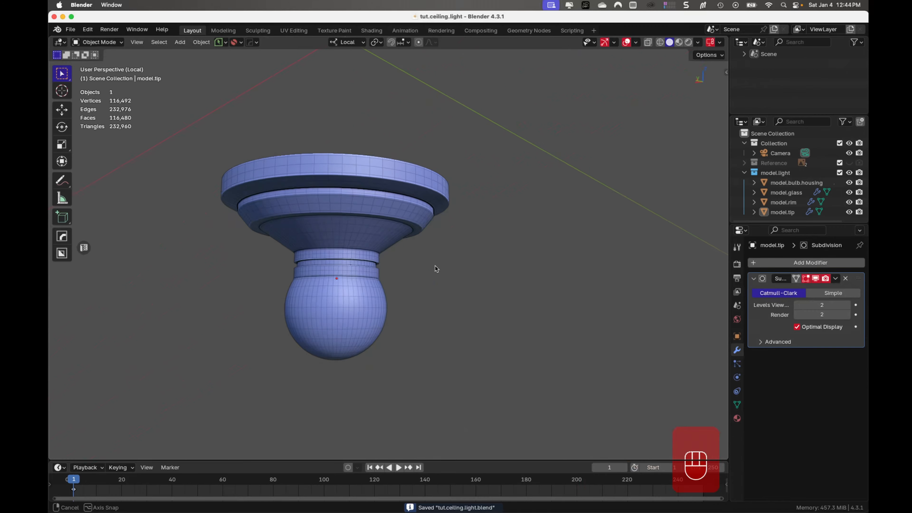
key(KP_Divide)
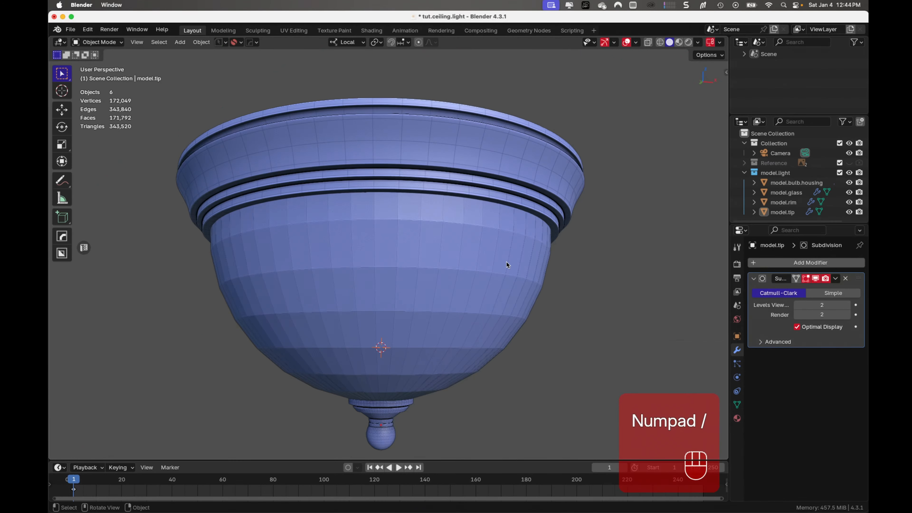
middle_drag(507, 265, 511, 350)
key(super+s)
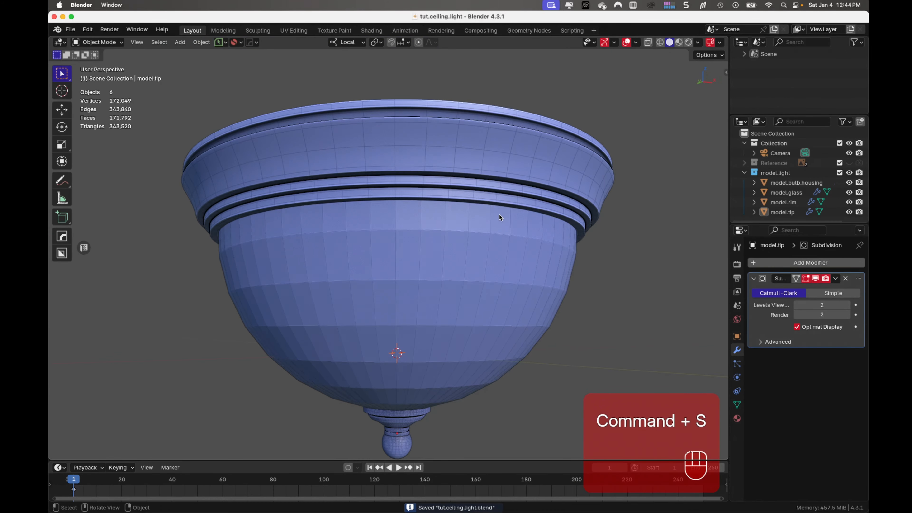
- Temporarily hide model.glass to examine the bulb and central stem inside the fixture
shift+middle_drag(418, 386, 424, 344)
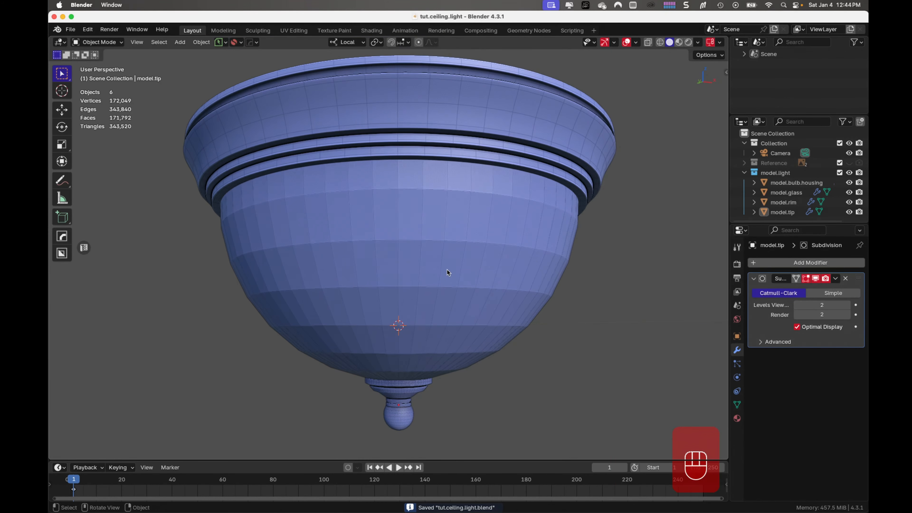
click(447, 270)
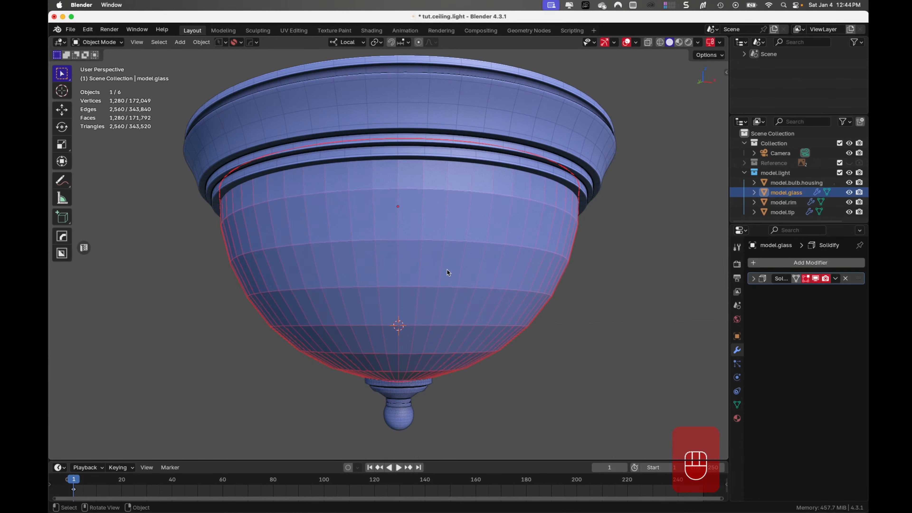
key(h)
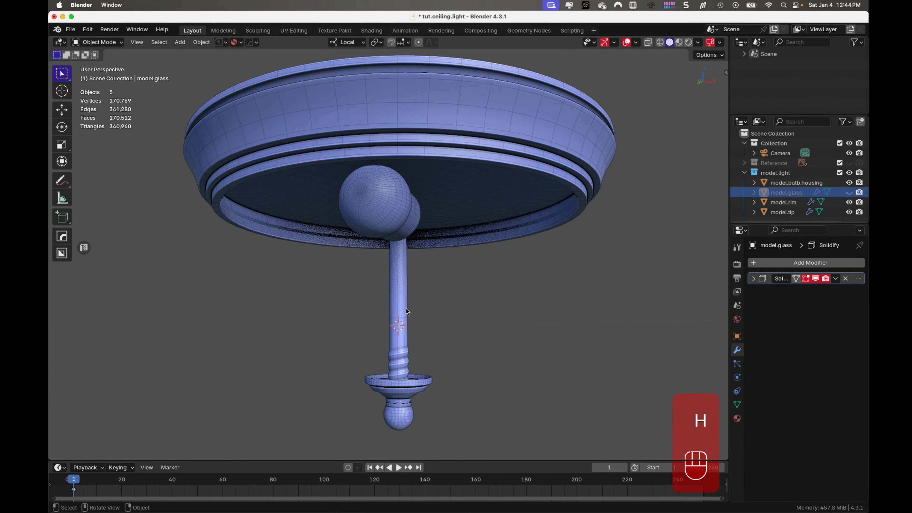
middle_drag(476, 207, 391, 223)
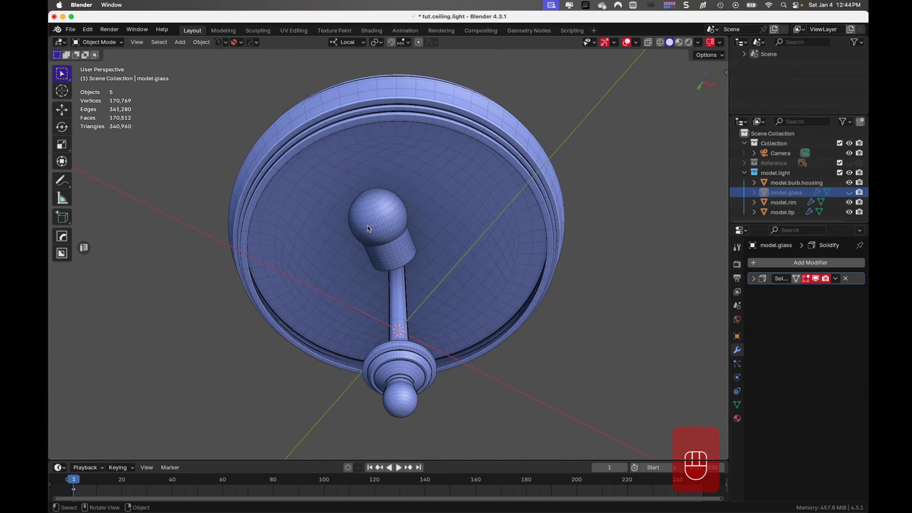
middle_drag(381, 246, 370, 294)
key(alt+h)
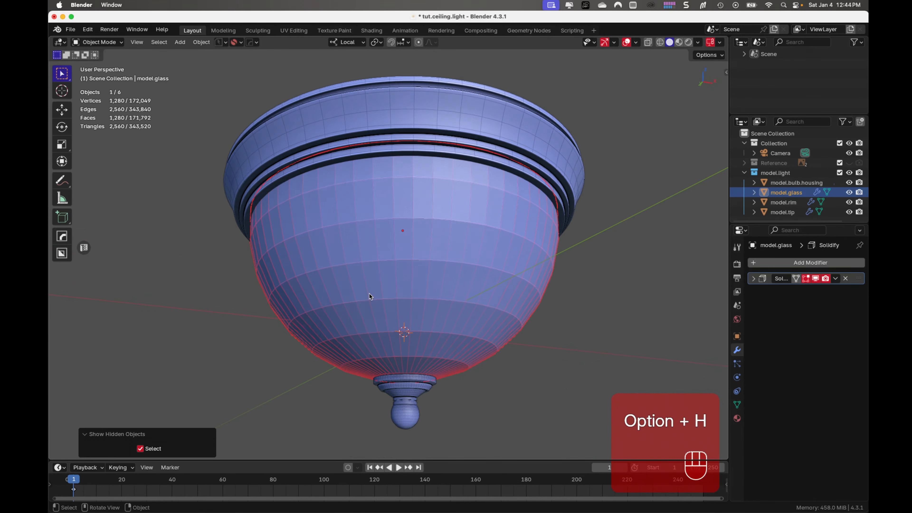
- Add a level 3 Subdivision modifier to model.glass and shade it smooth
click(407, 282)
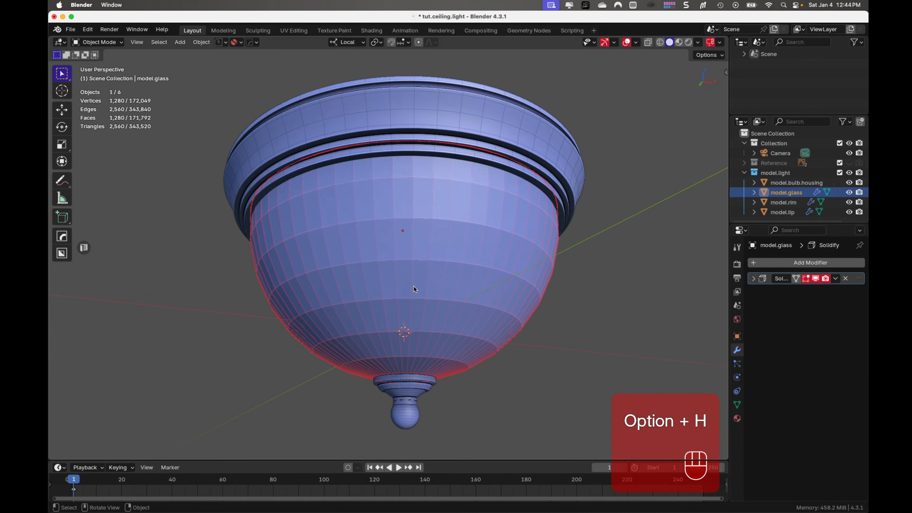
middle_drag(414, 286, 397, 301)
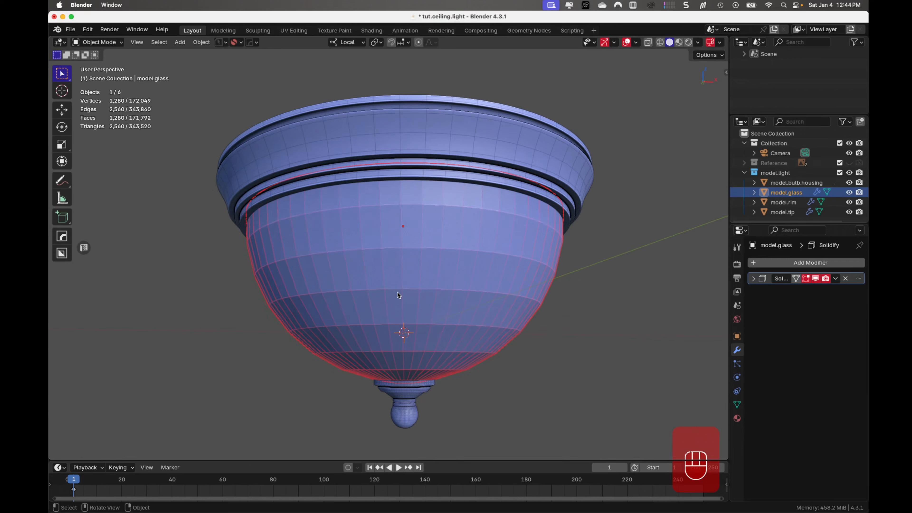
key(ctrl+3)
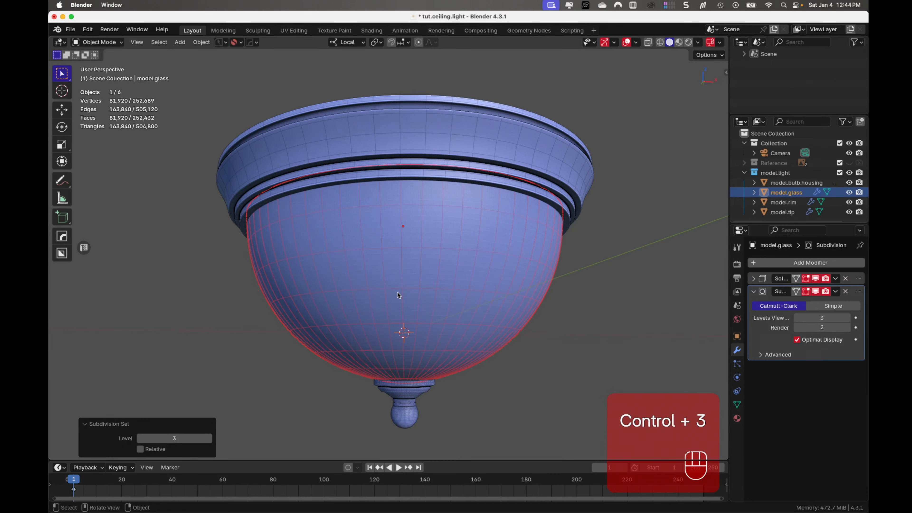
key(ctrl+2)
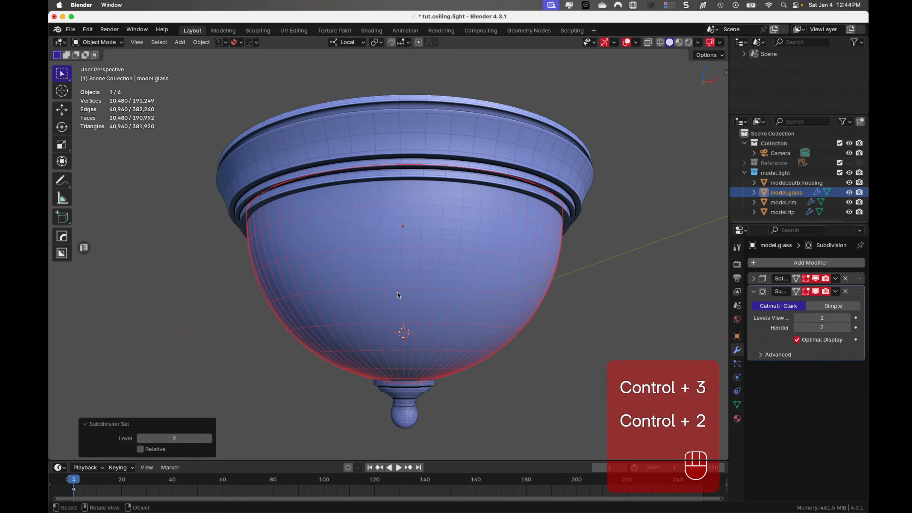
key(ctrl+3)
right_click(400, 264)
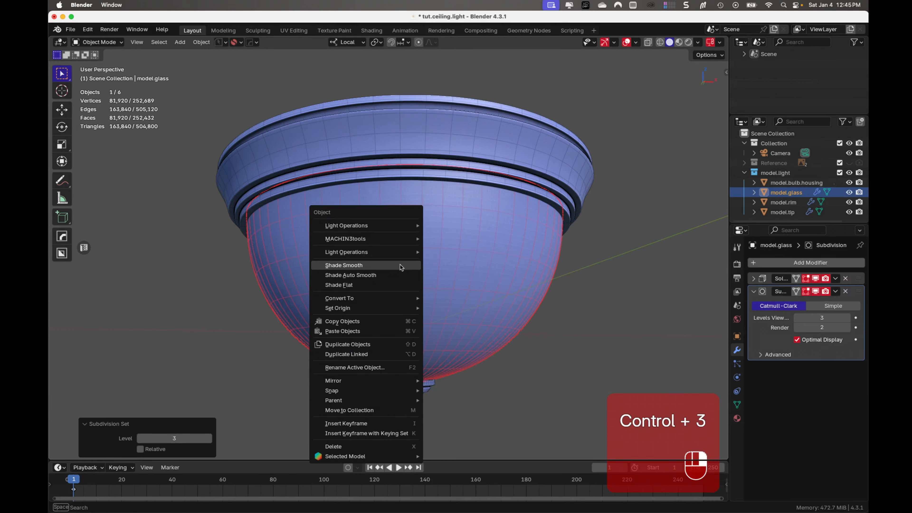
click(400, 264)
- Raise the viewport subdivision of model.rim and model.tip to level 3 and save the file
click(530, 150)
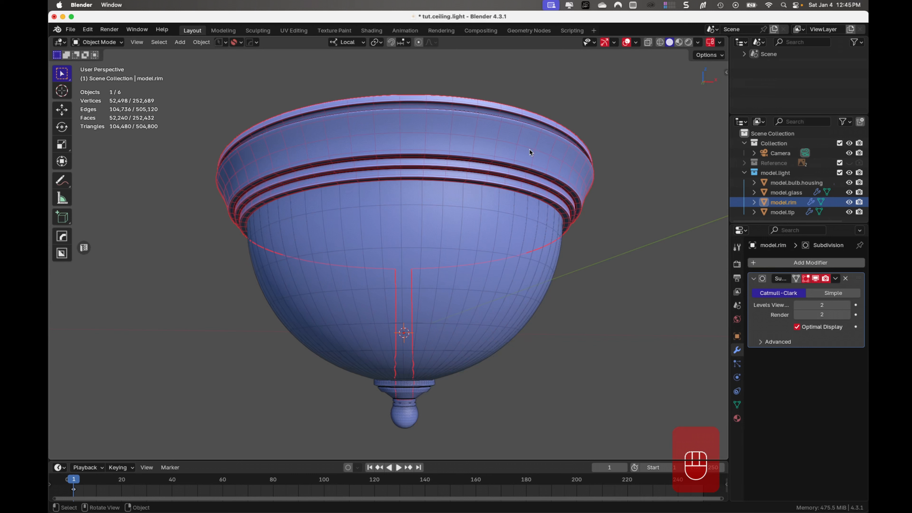
key(ctrl+3)
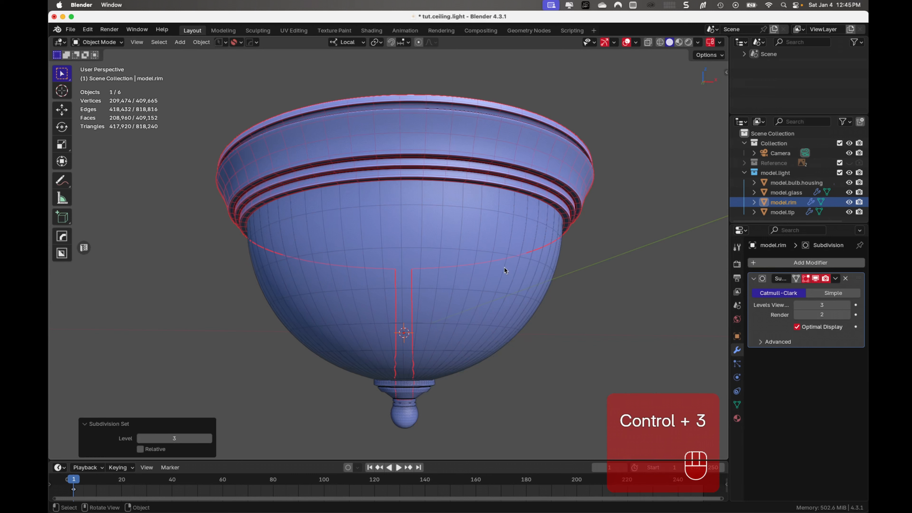
click(404, 413)
key(ctrl+3)
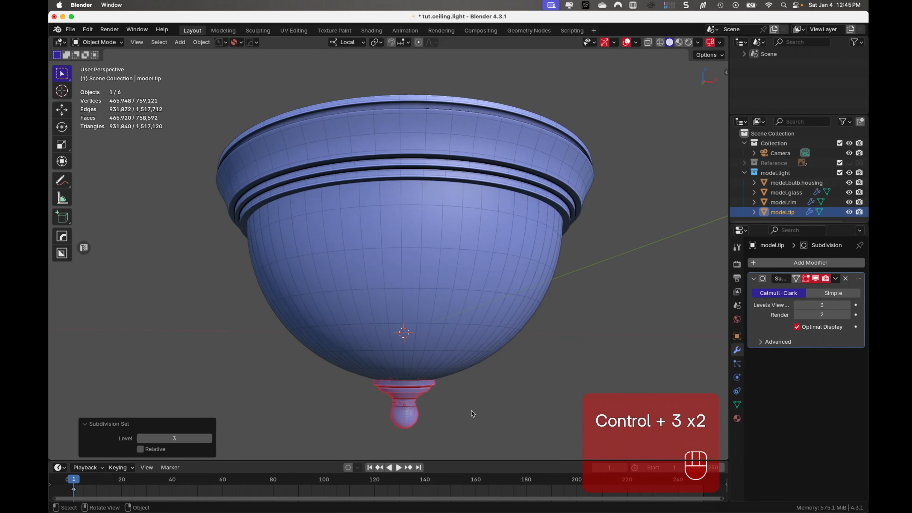
click(608, 320)
key(super+s)
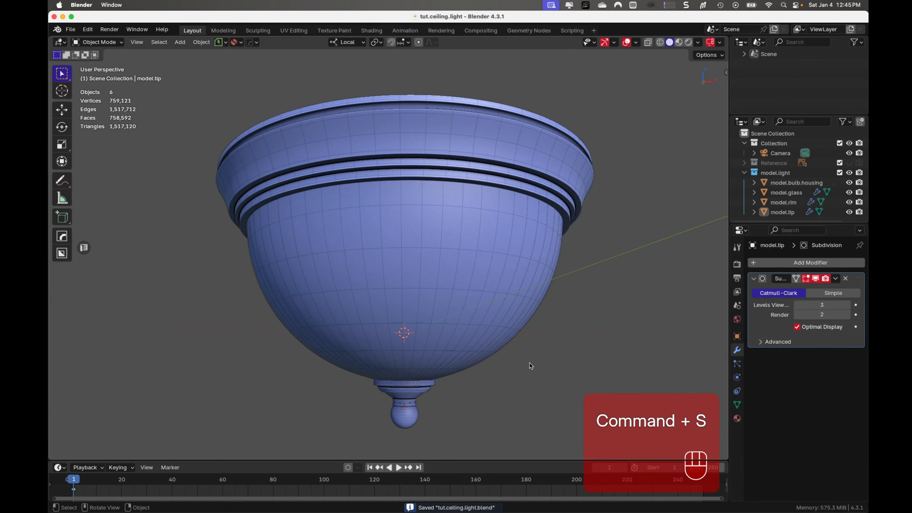
- Purge the file's unused data blocks from front view and save tut.ceiling.light.blend
mouse_move(530, 363)
middle_down()
mouse_move(564, 309)
mouse_move(531, 372)
middle_up()
key(KP_1)
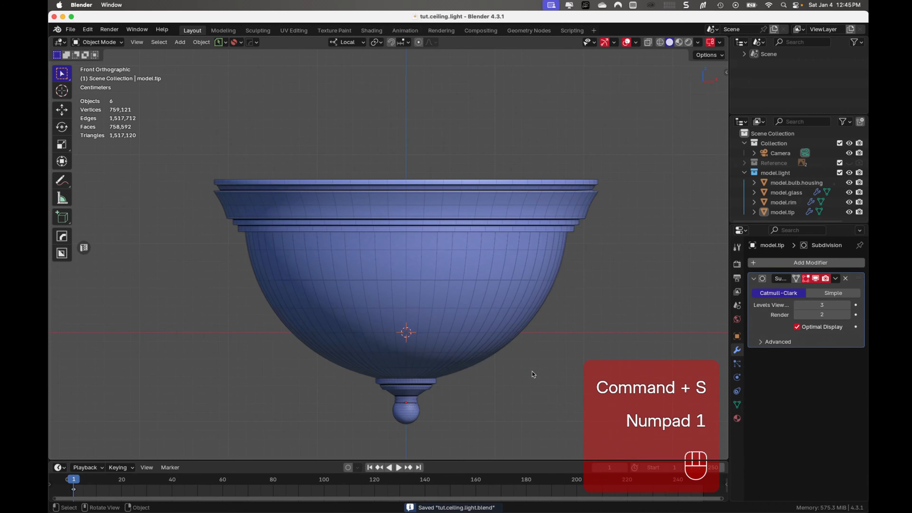
shift+middle_drag(528, 363, 512, 287)
key(shift+super+s)
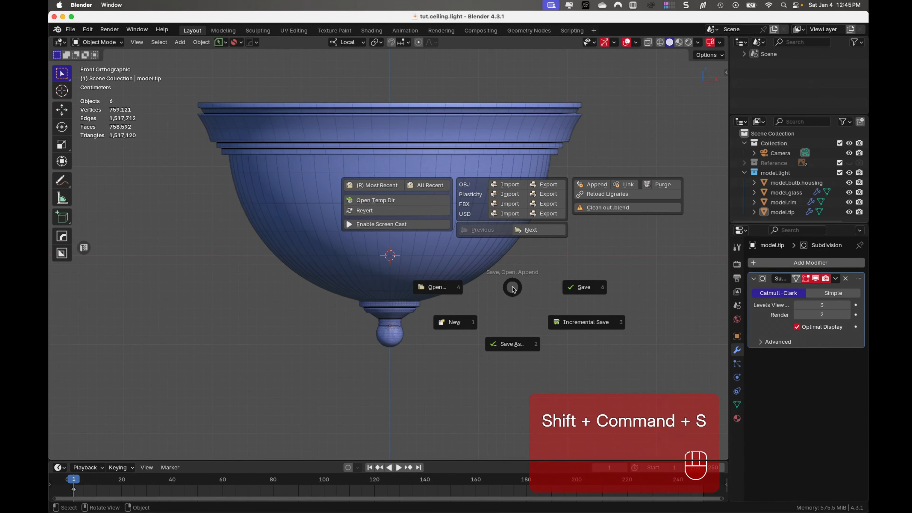
click(664, 185)
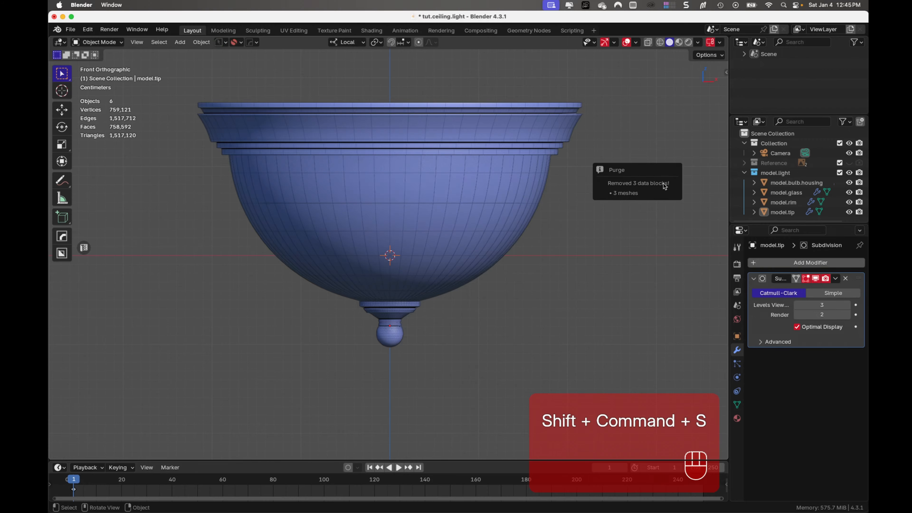
key(super+s)
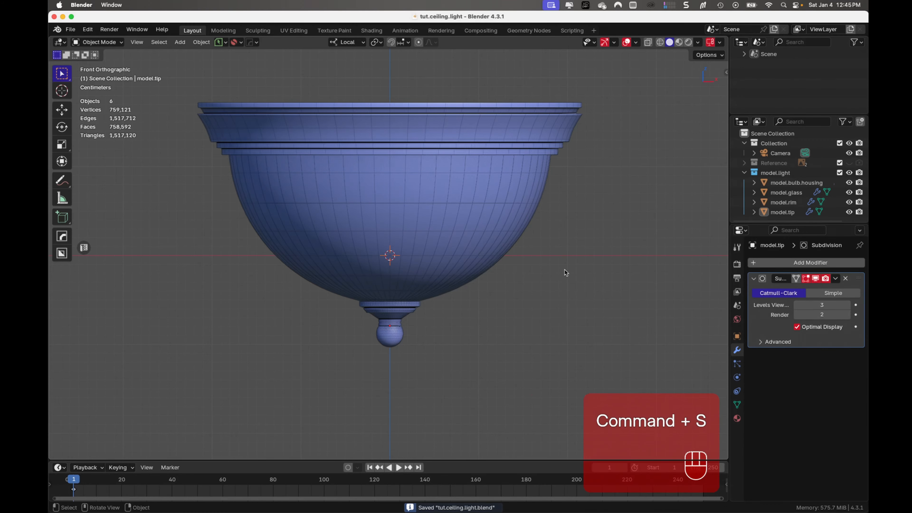
mouse_move(562, 266)
shift+middle_down()
mouse_move(556, 262)
mouse_move(567, 265)
shift+middle_up()
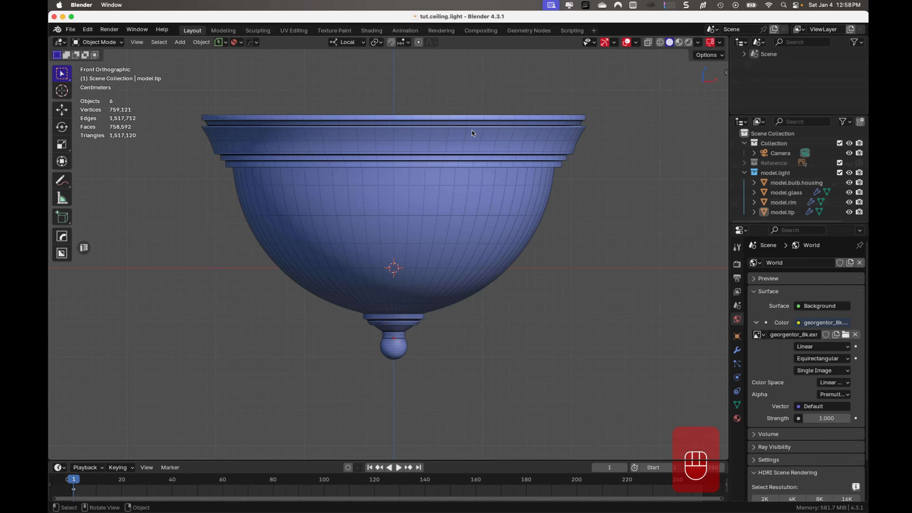
- Create a new material named Material.gold on model.rim, with the viewport in Material Preview shading
click(465, 140)
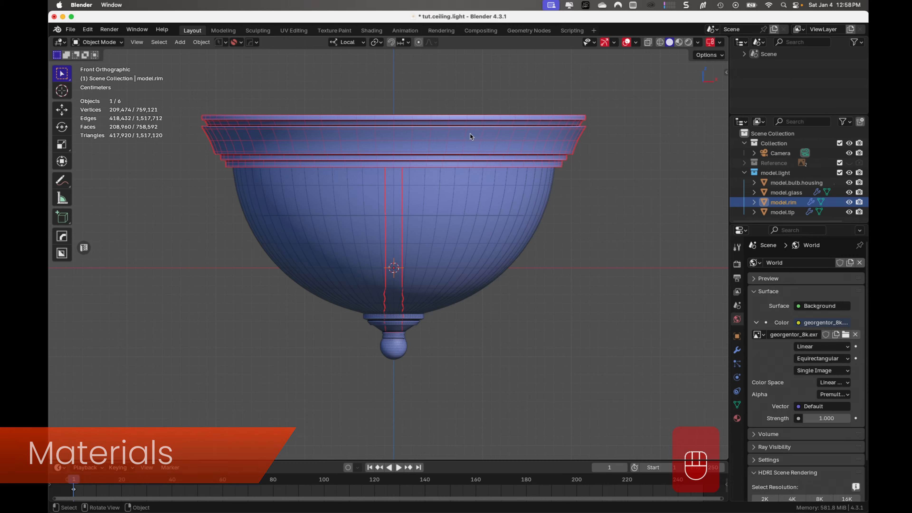
click(679, 42)
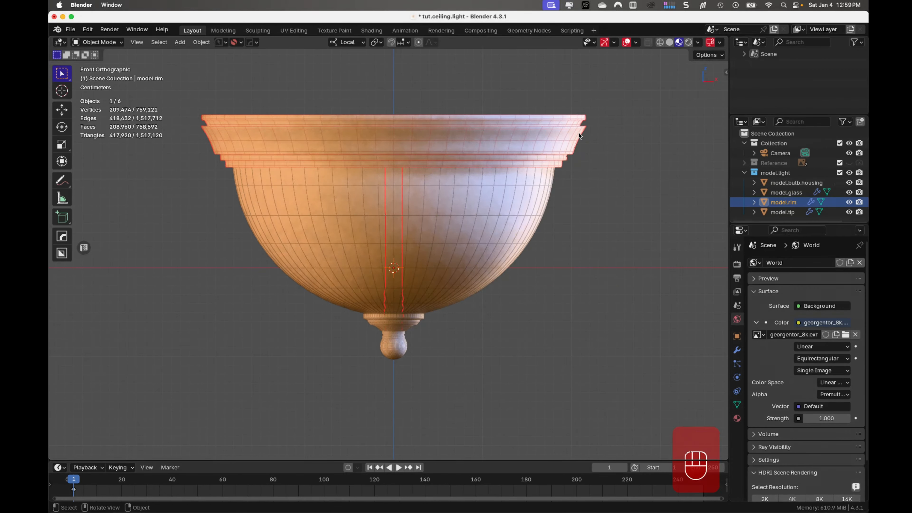
click(737, 418)
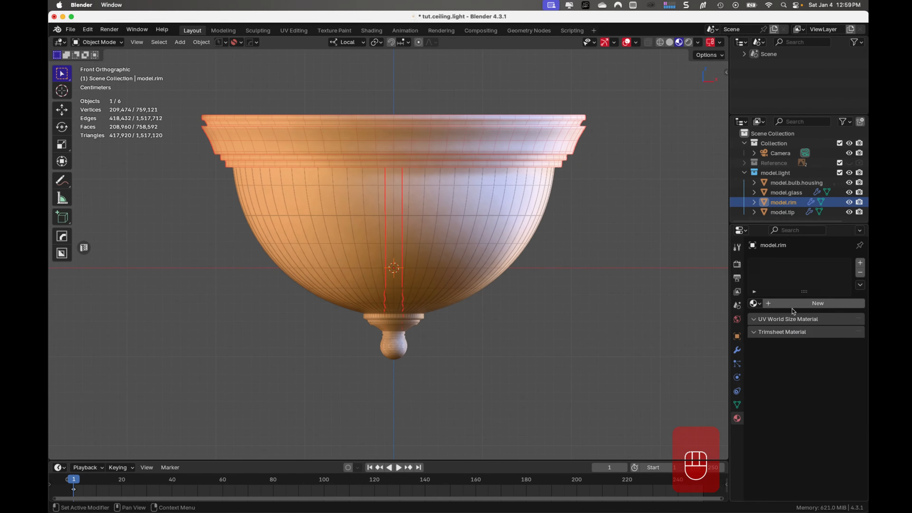
click(815, 303)
double_click(790, 267)
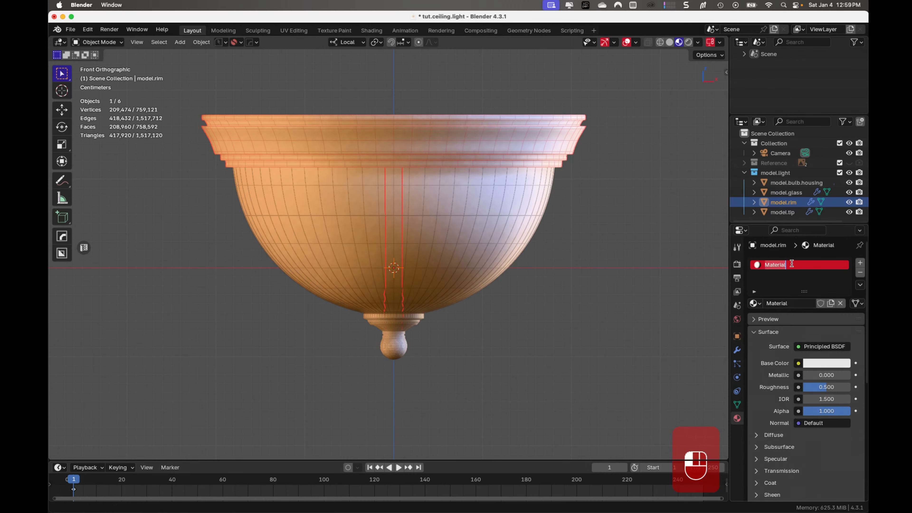
click(793, 264)
text(.gold)
key(Return)
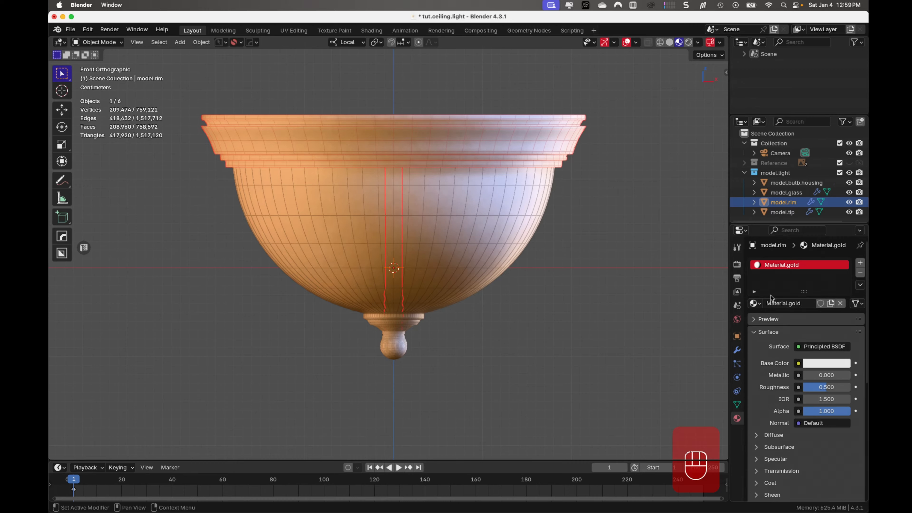
- Set the base color of Material.gold to a light golden tan
click(817, 363)
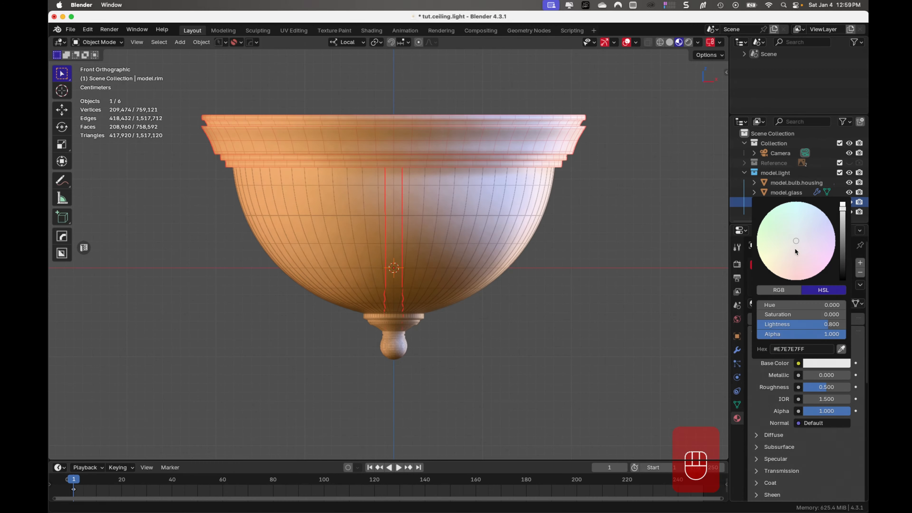
drag(796, 252, 791, 260)
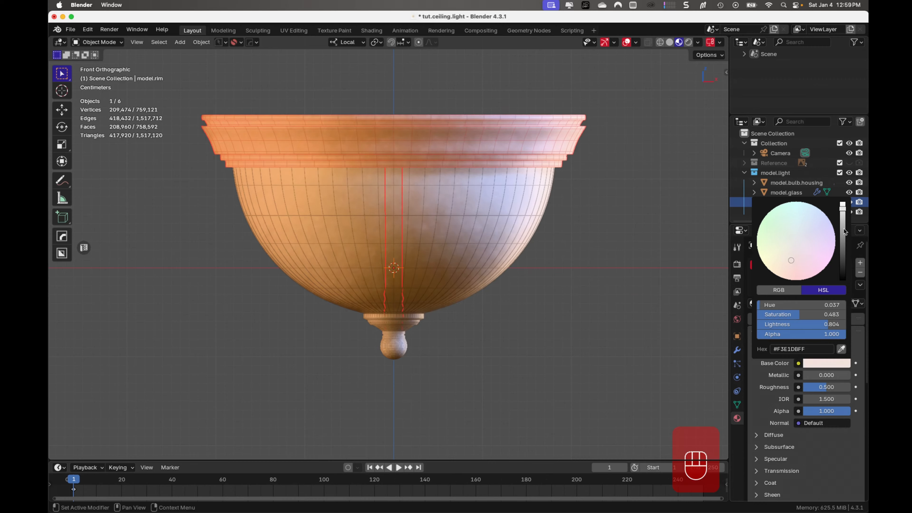
click(844, 232)
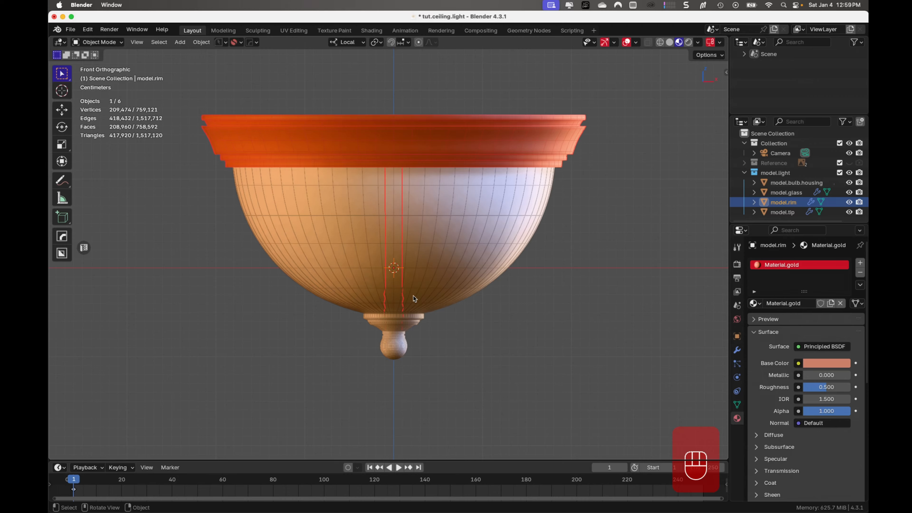
click(839, 363)
drag(792, 259, 789, 249)
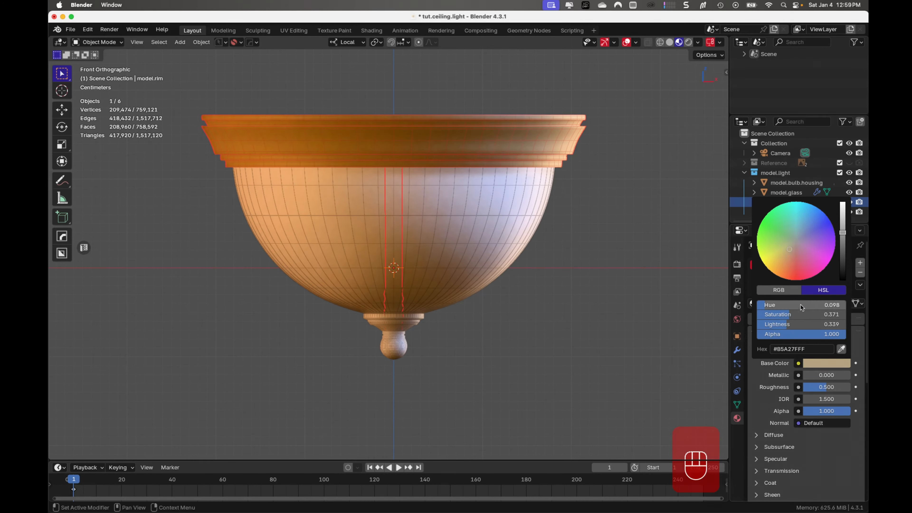
mouse_move(790, 315)
mouse_down()
mouse_move(780, 326)
mouse_move(793, 326)
mouse_up()
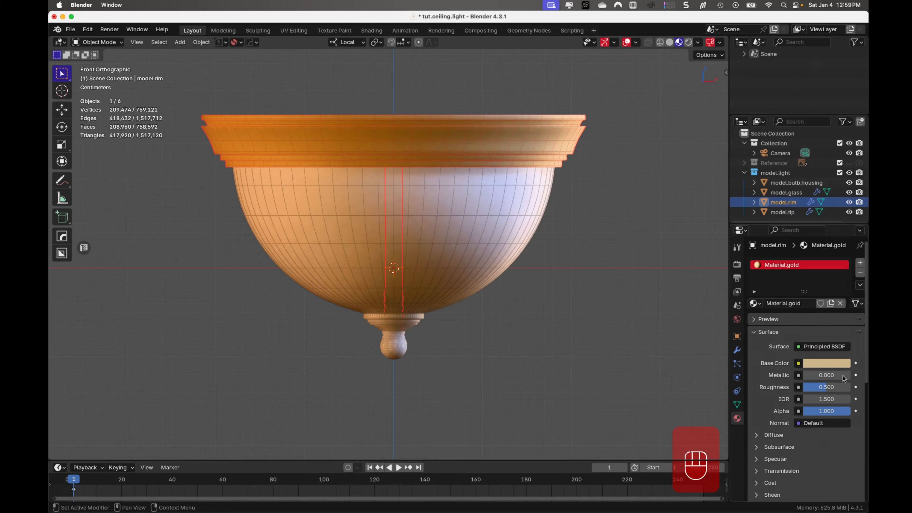
- Set Material.gold's Metallic to 1.000, Roughness to 0.366 and Coat Weight to 0.036
drag(817, 376, 869, 378)
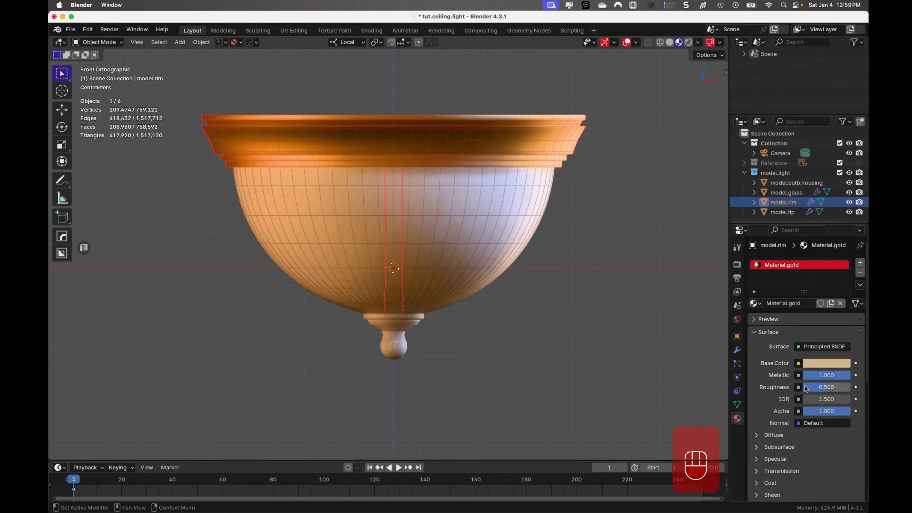
drag(824, 389, 816, 389)
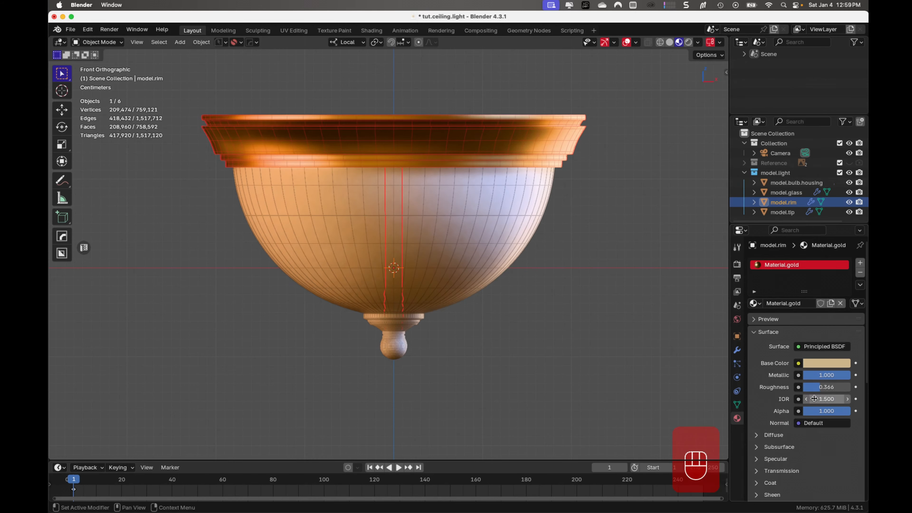
scroll(815, 399, down, 3)
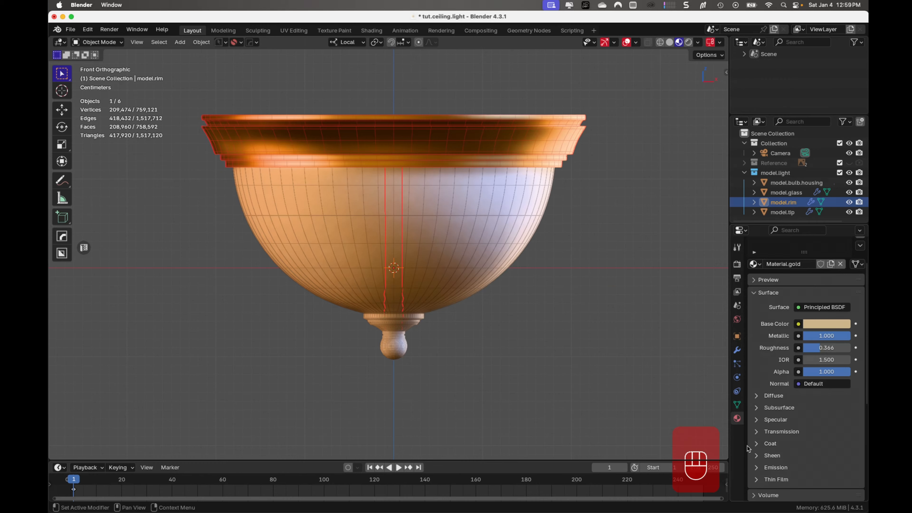
click(768, 444)
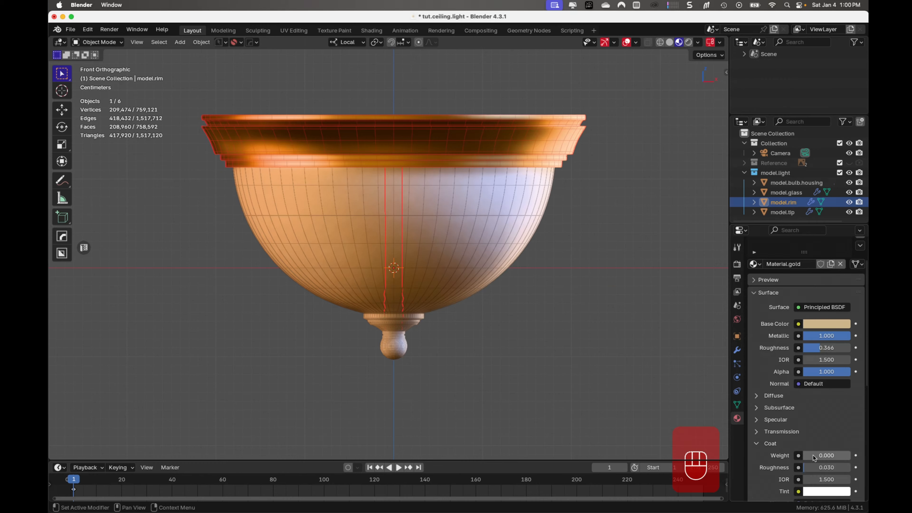
drag(813, 455, 814, 456)
drag(814, 457, 820, 456)
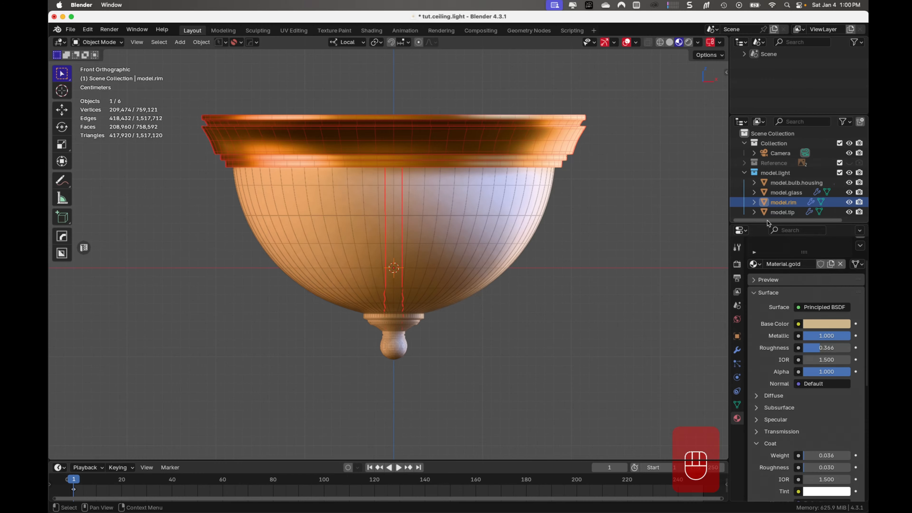
- Deselect the rim, check its gold material in Rendered shading and return to Material Preview
click(589, 221)
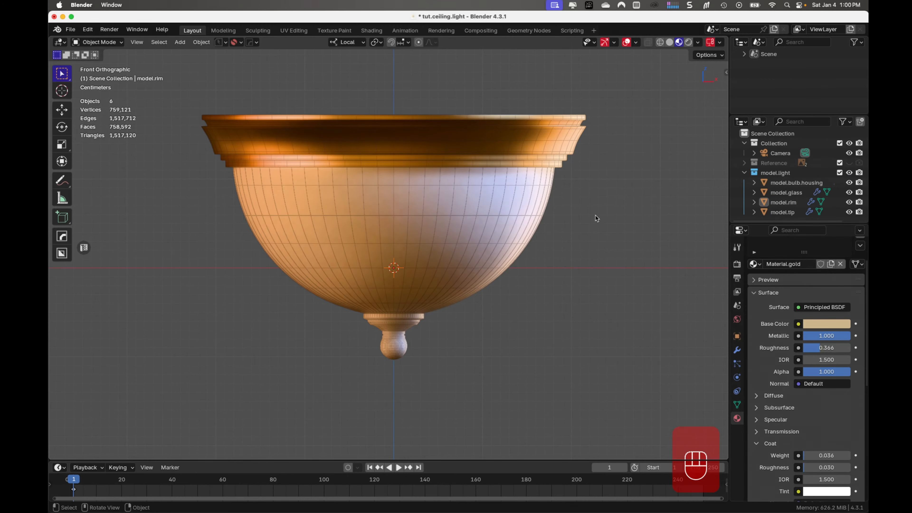
click(688, 42)
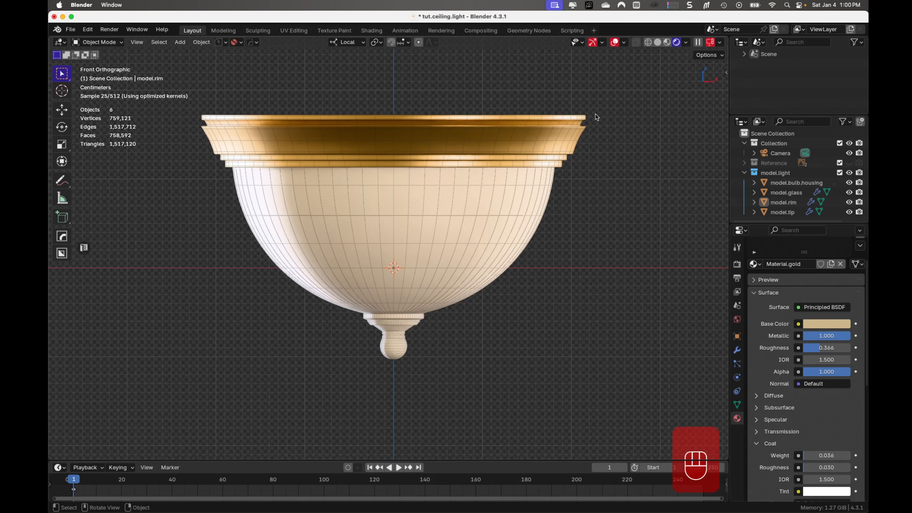
click(668, 44)
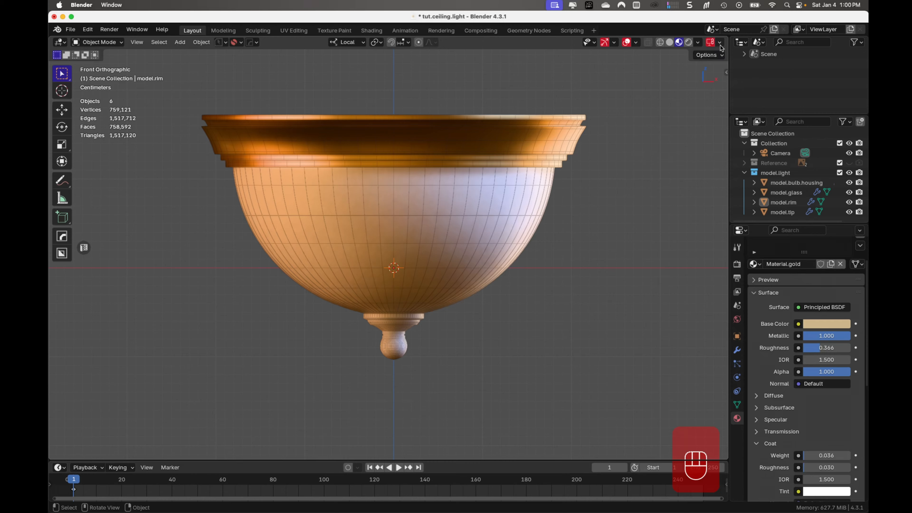
- Try several preview HDRIs on the ceiling light and keep the bright interior one as Material Preview lighting
click(698, 43)
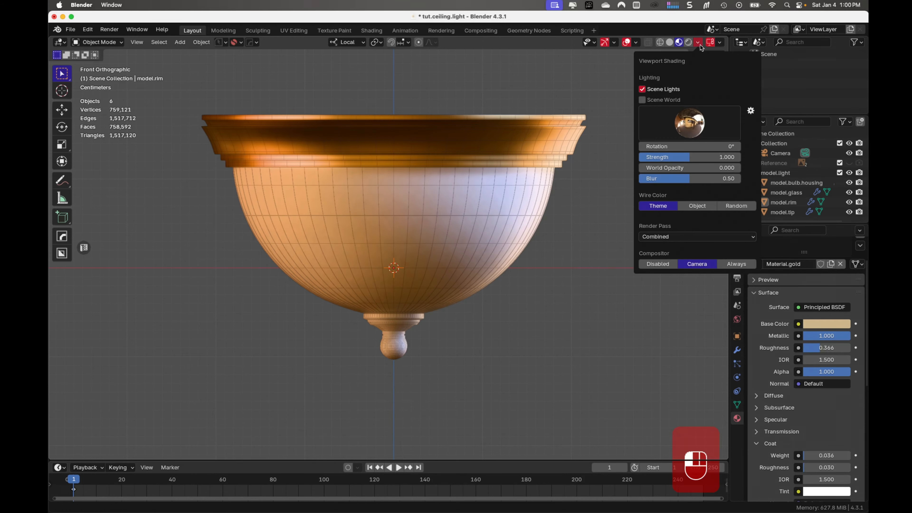
click(693, 124)
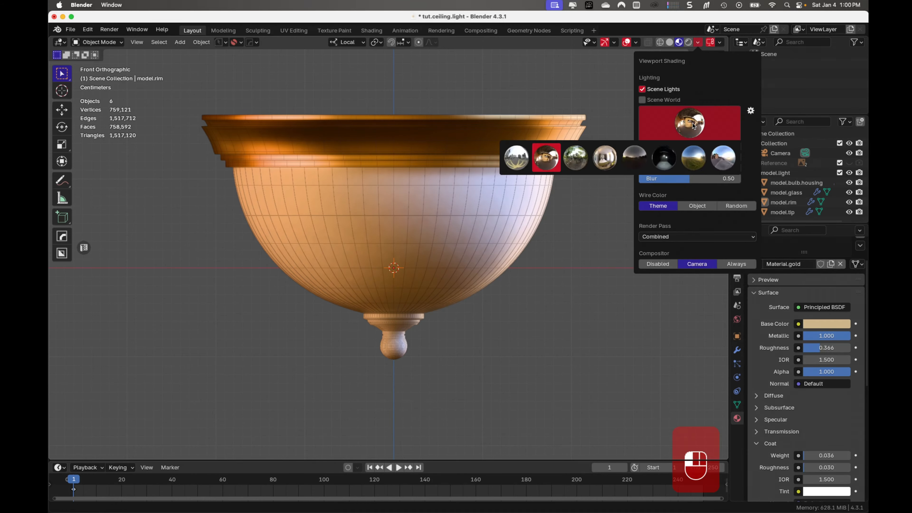
click(522, 157)
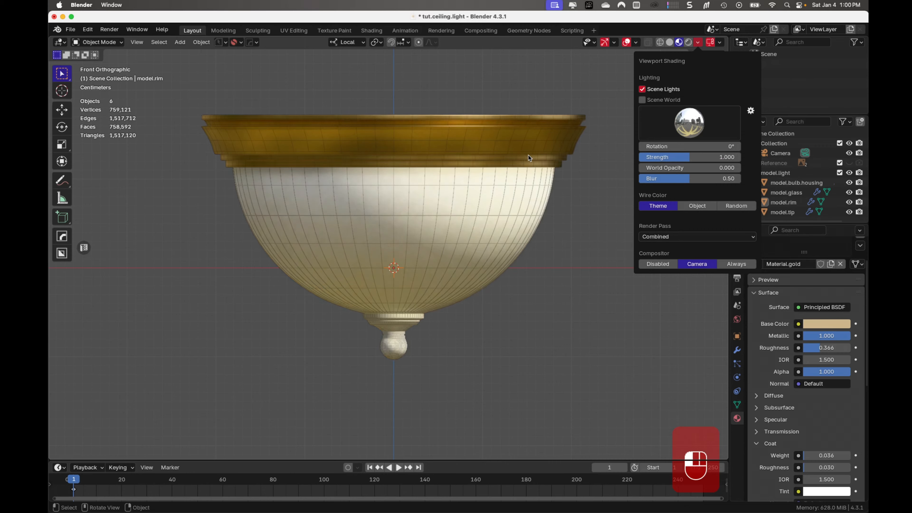
click(699, 122)
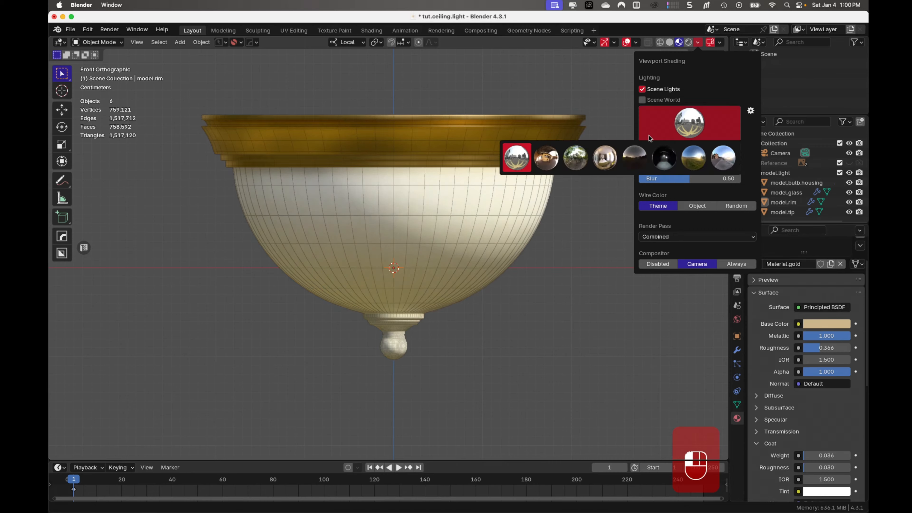
click(581, 155)
click(687, 130)
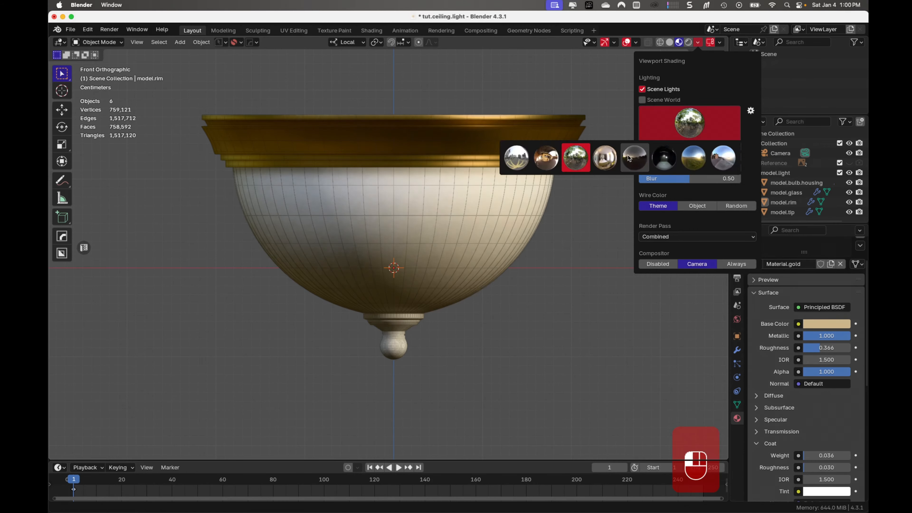
click(603, 159)
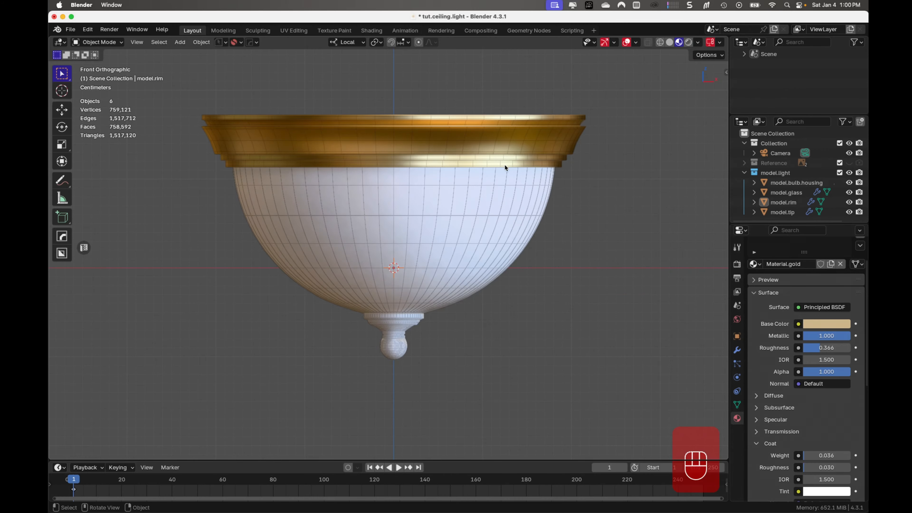
- Show the ceiling light in Rendered shading and lower the roughness of model.rim's gold material to 0.286
click(690, 43)
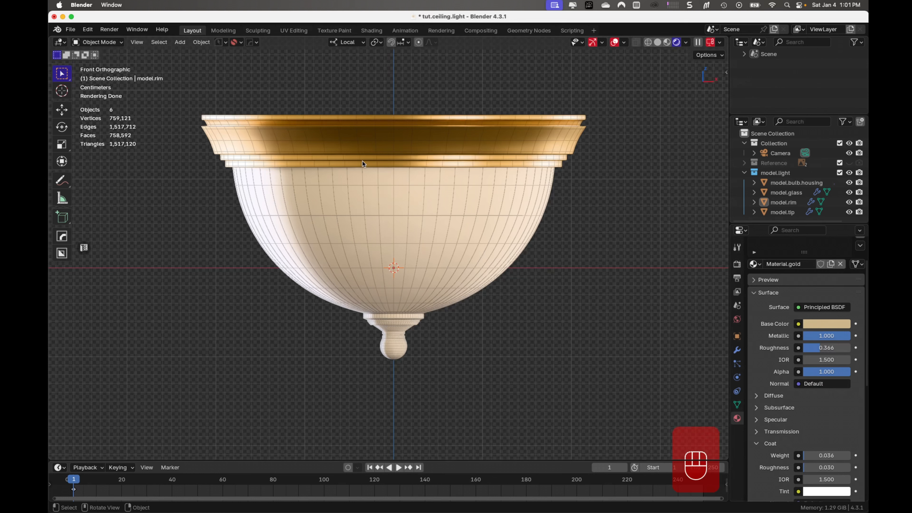
click(453, 150)
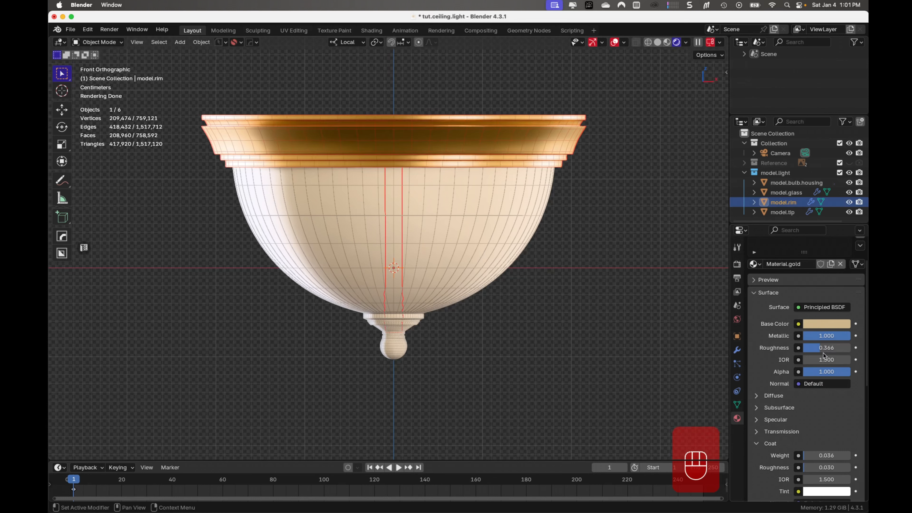
drag(821, 351, 813, 349)
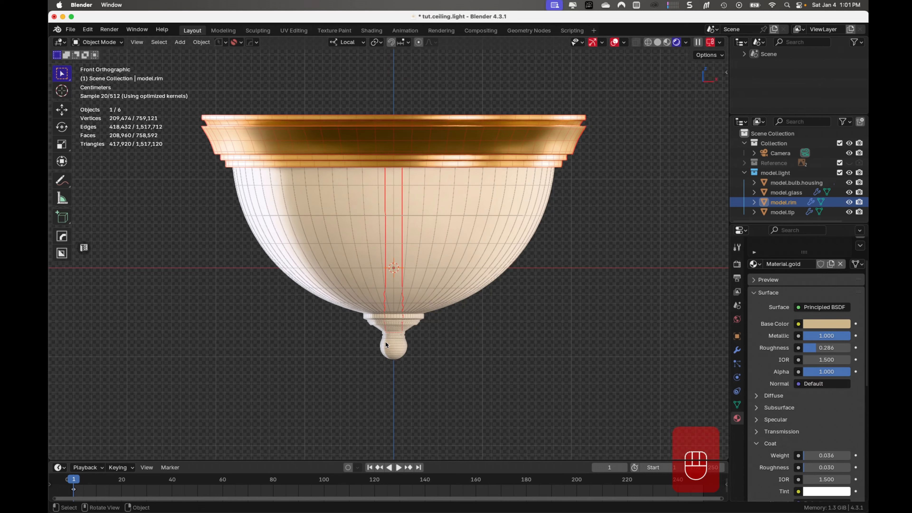
- Select model.tip and look through the existing materials without assigning one
click(396, 353)
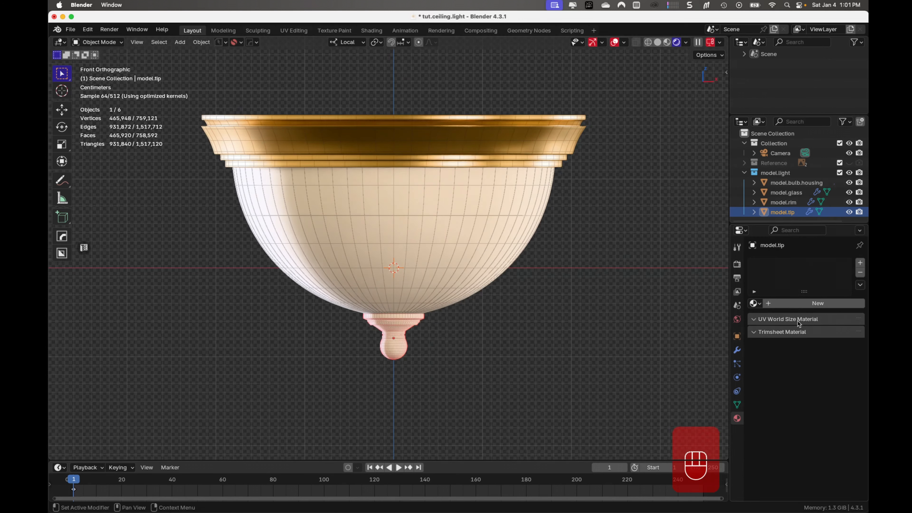
click(761, 303)
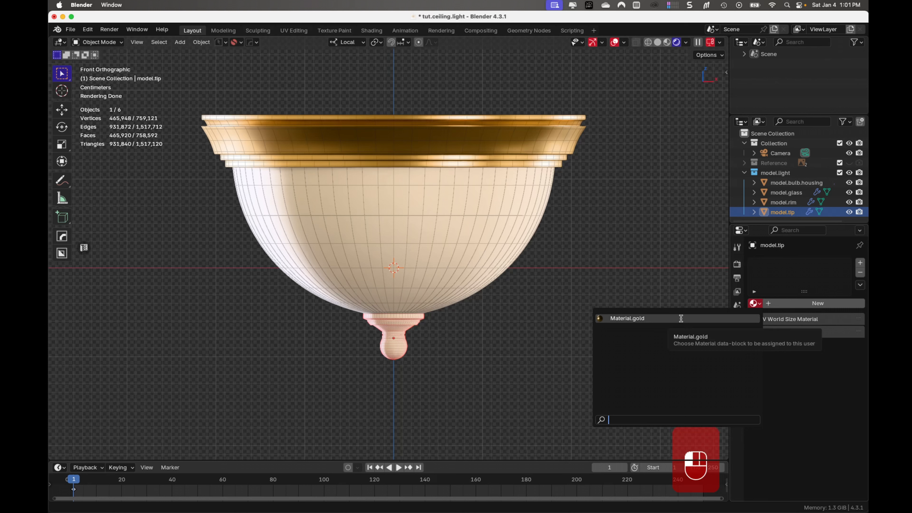
click(566, 284)
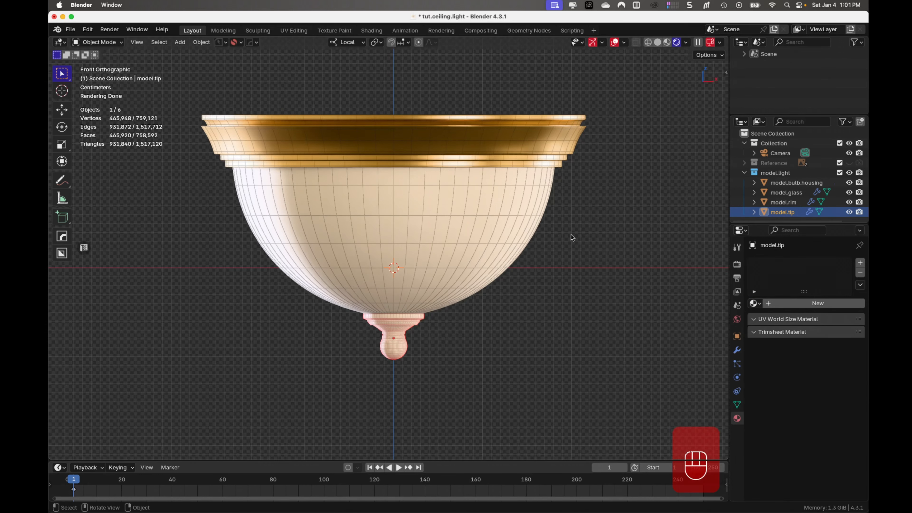
- Try to share the rim's gold material with model.tip by selecting both and using Link Materials
click(550, 149)
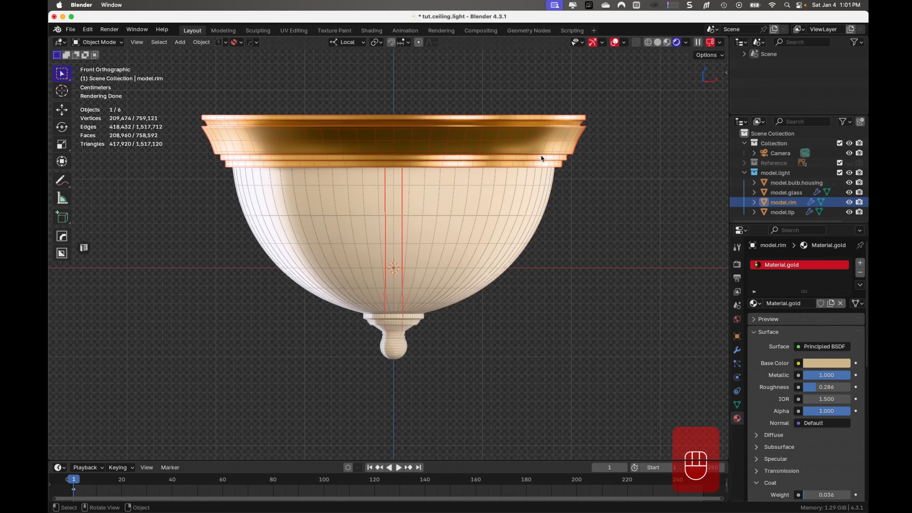
shift+click(400, 344)
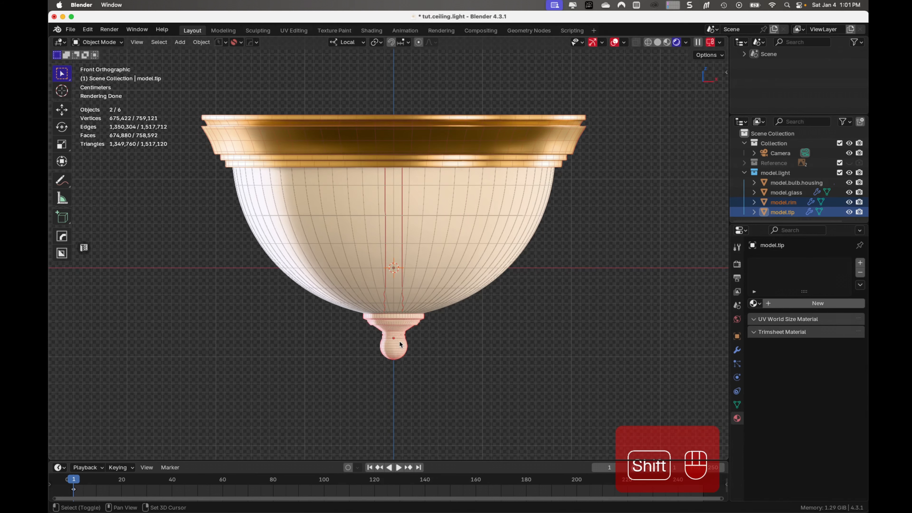
click(860, 285)
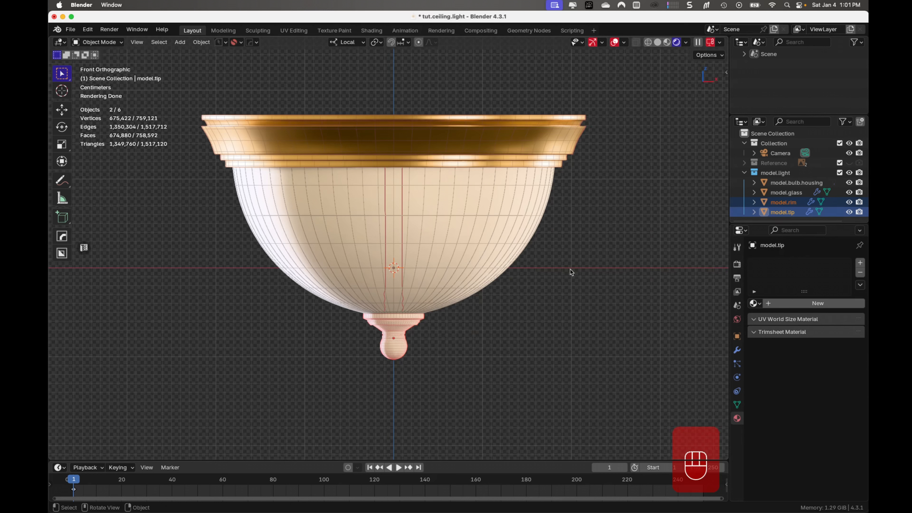
key(ctrl+l)
mouse_move(571, 270)
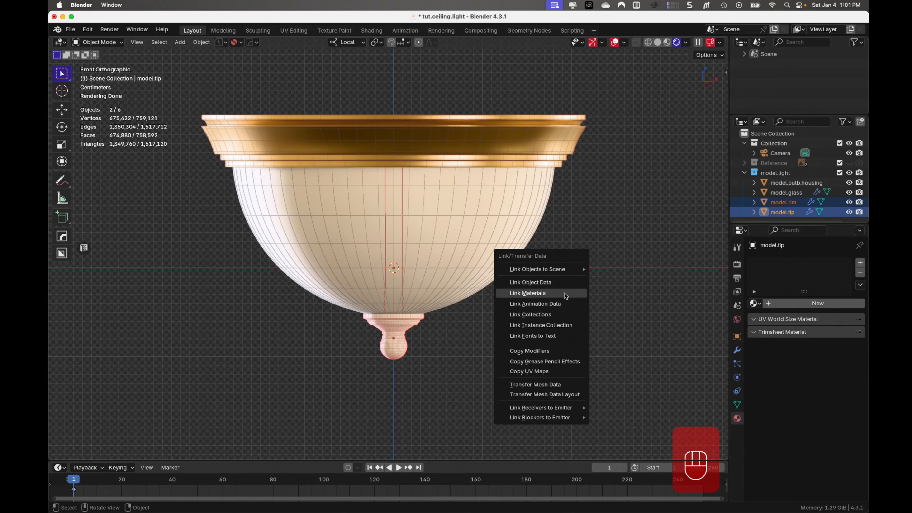
click(565, 293)
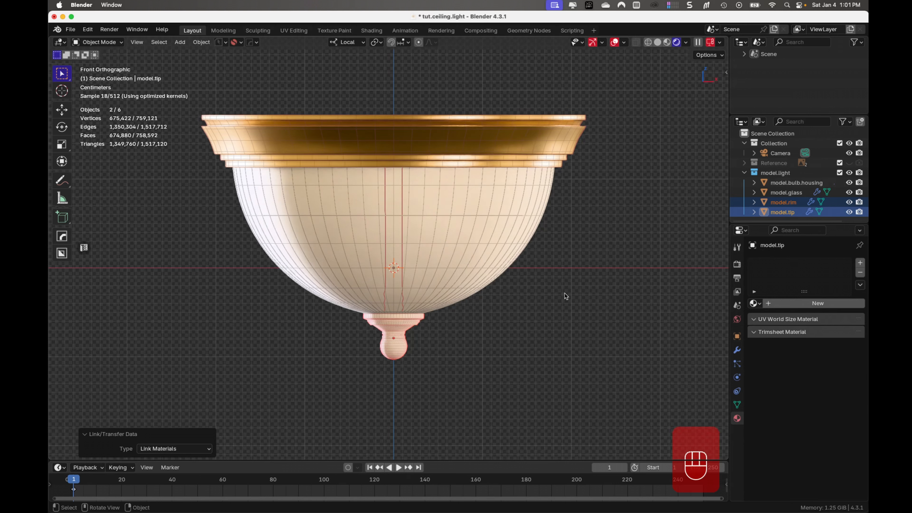
click(588, 292)
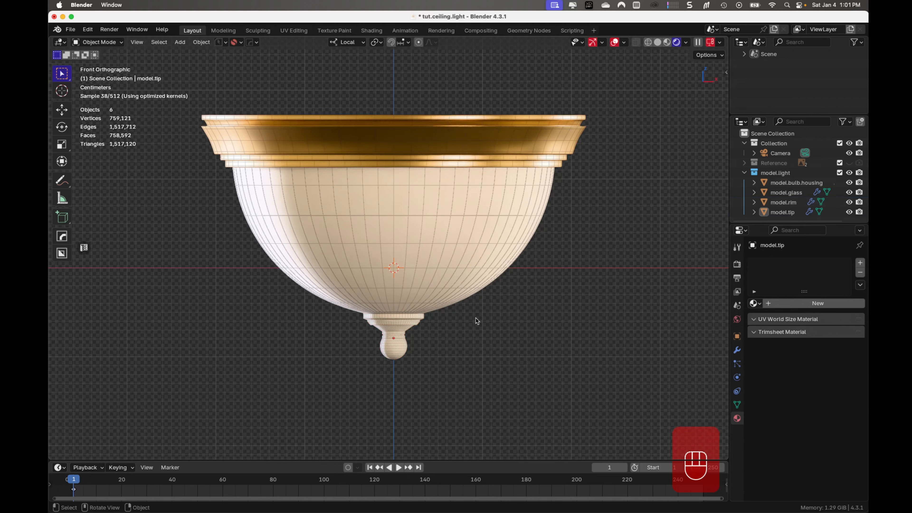
- Assign the existing Material.gold to model.tip, deselect it and save the file
click(406, 342)
click(755, 304)
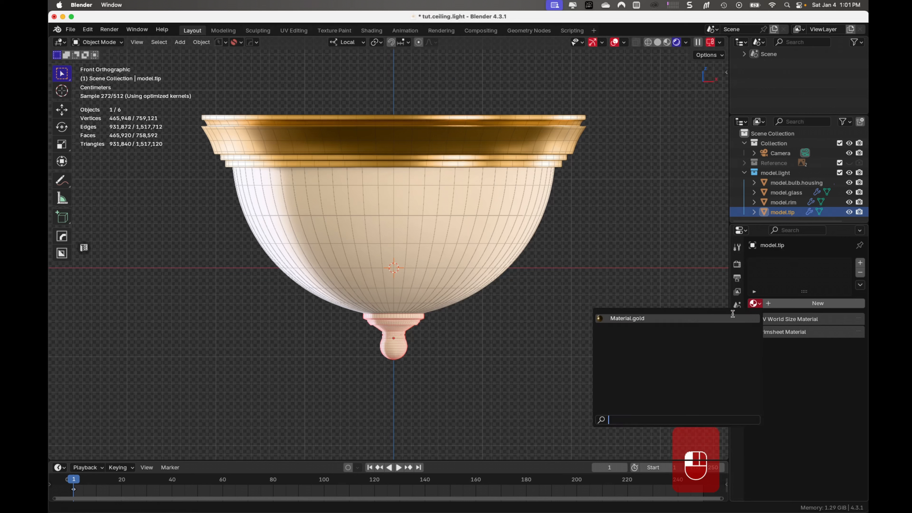
click(710, 319)
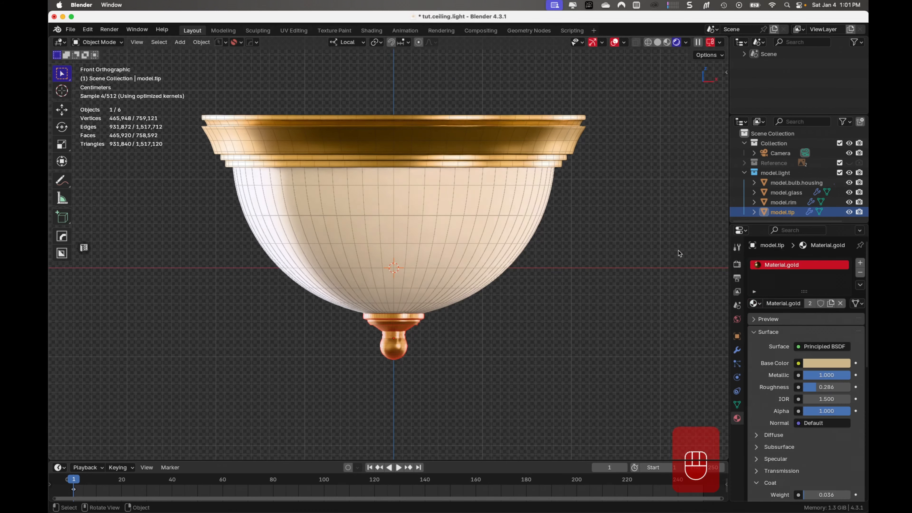
click(688, 219)
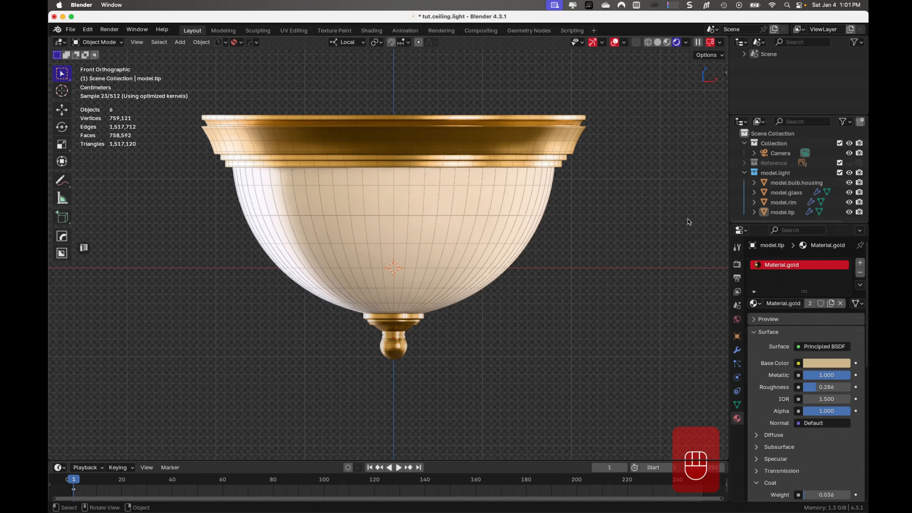
key(super+s)
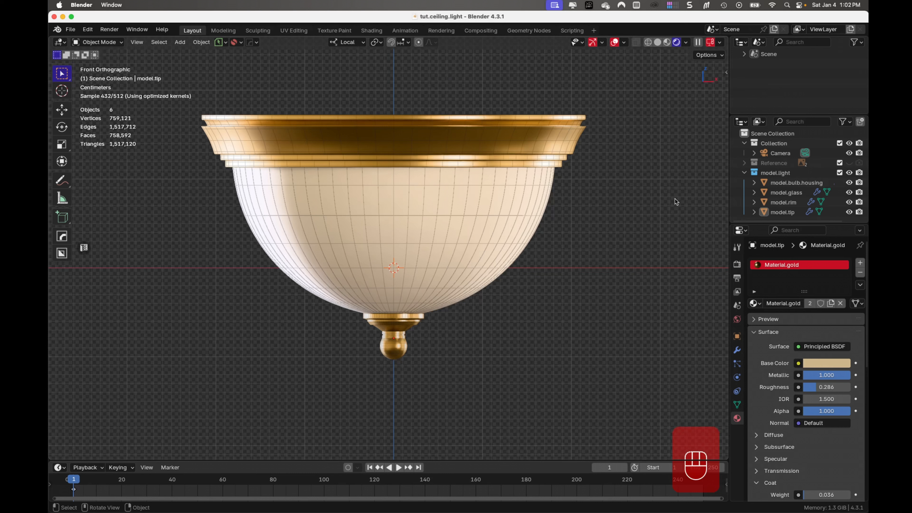
- Hide model.glass and give model.bulb a new material named Material.bulb
click(494, 213)
key(h)
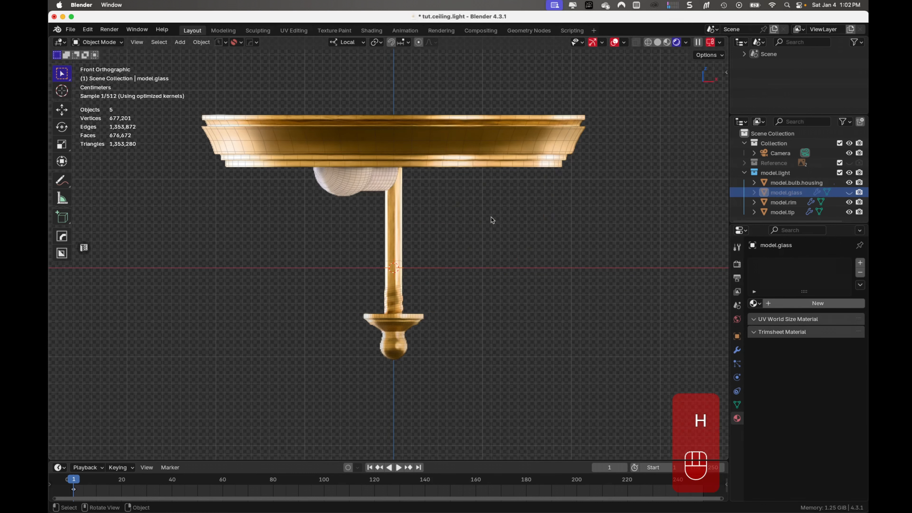
click(357, 185)
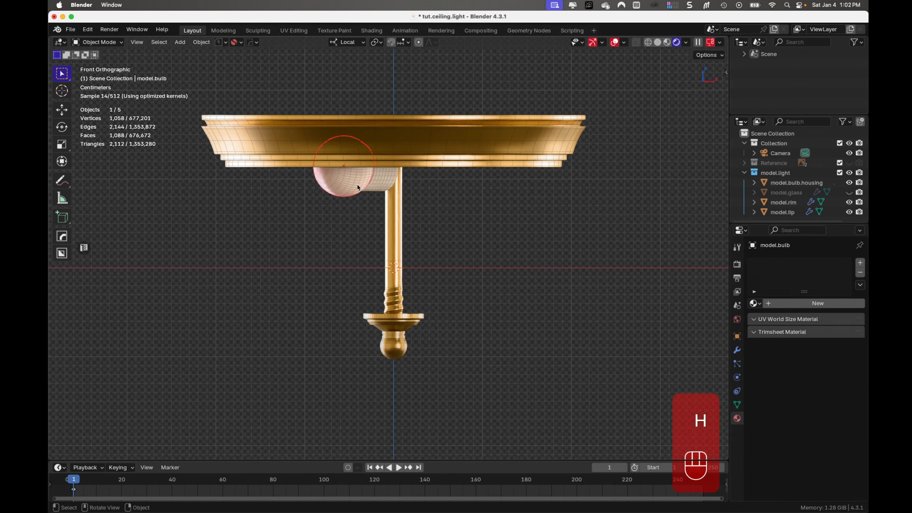
click(818, 303)
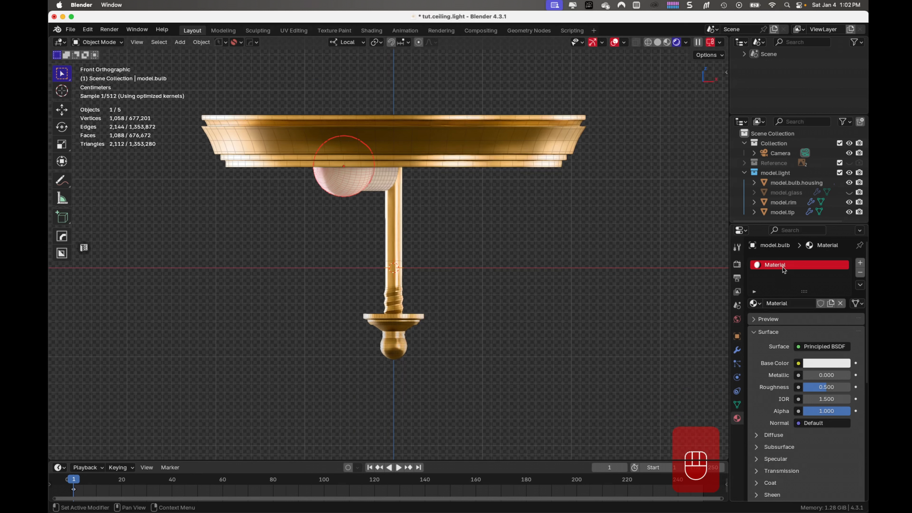
double_click(789, 266)
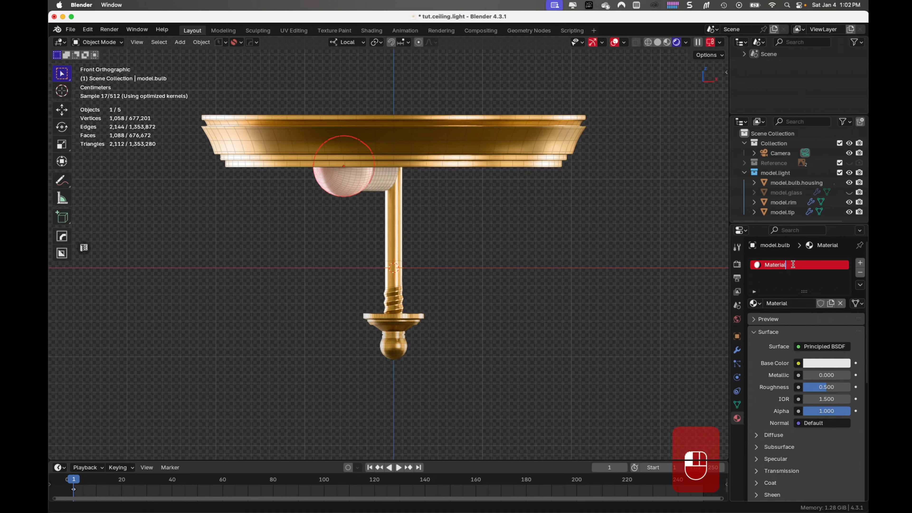
text(.bumb)
key(Return)
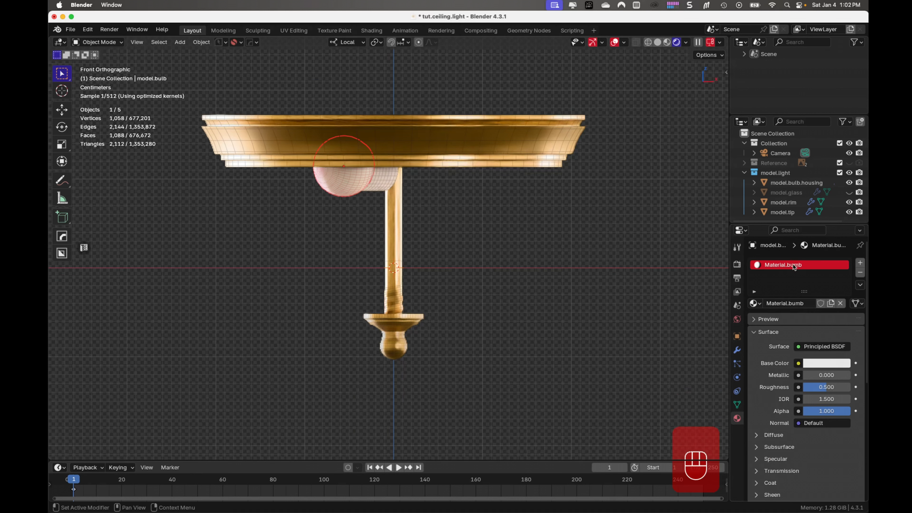
double_click(797, 269)
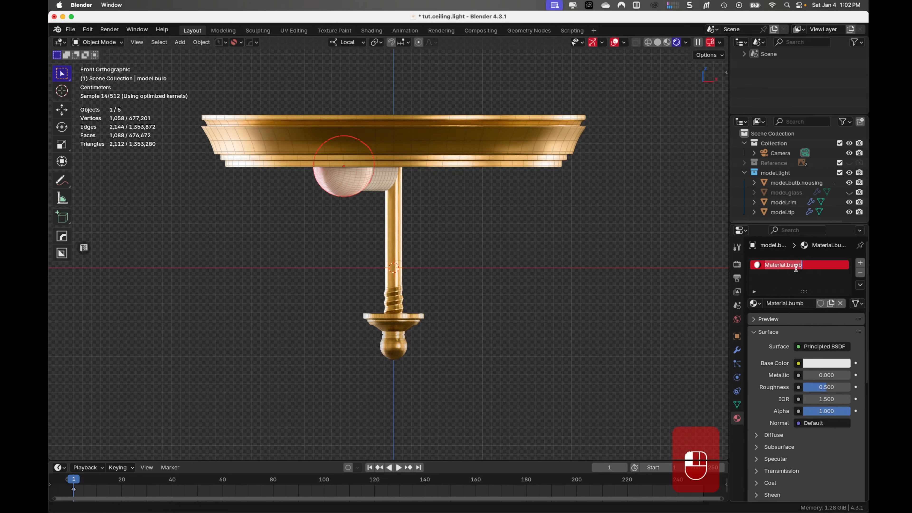
click(797, 264)
text(l)
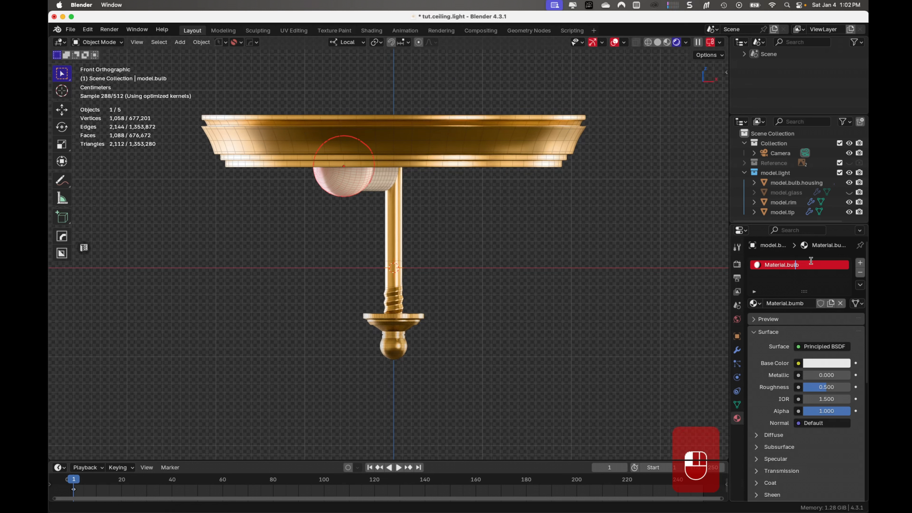
key(Return)
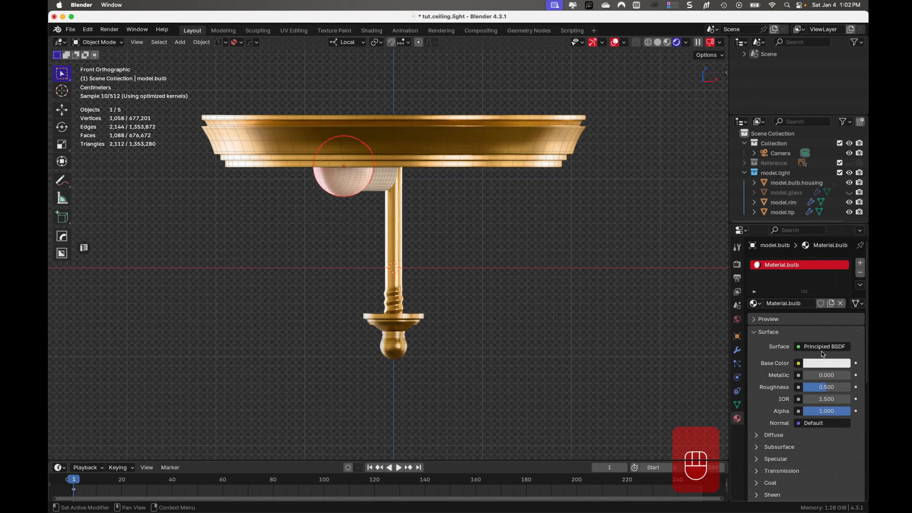
- Change Material.bulb's base color to a light warm cream
click(826, 363)
click(794, 248)
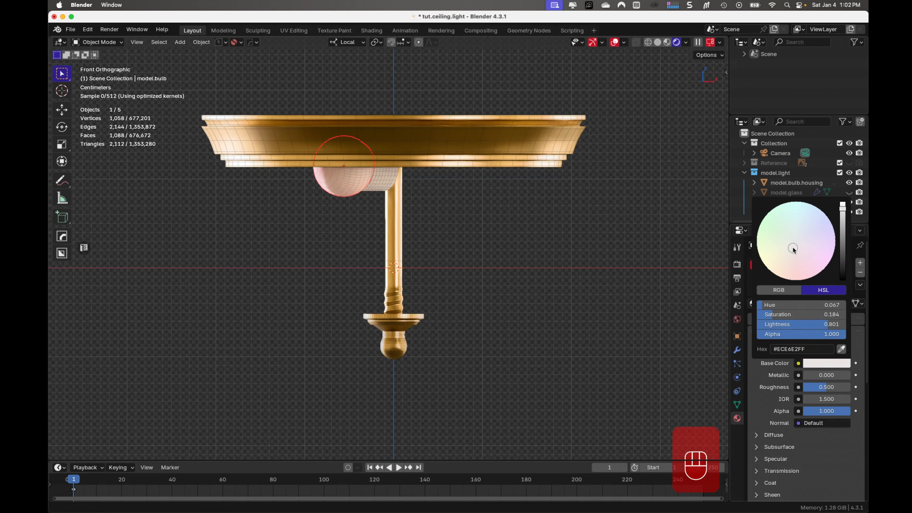
drag(793, 248, 794, 251)
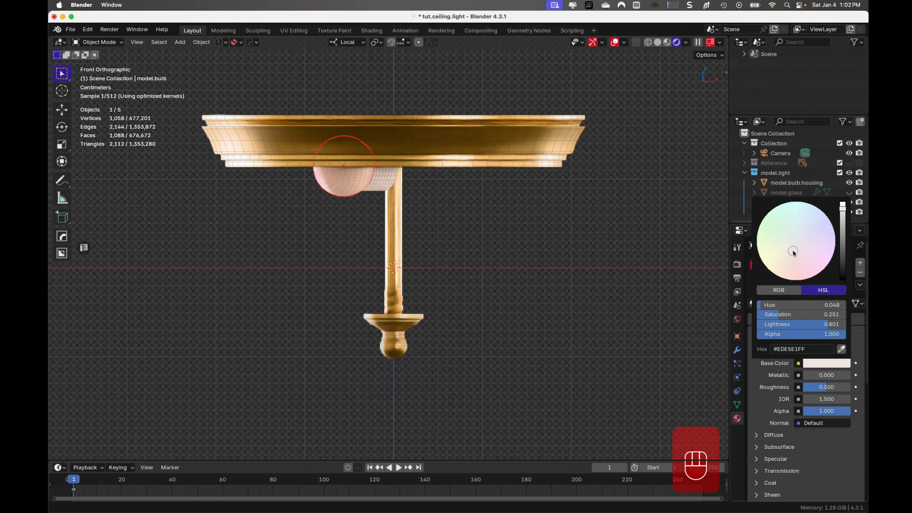
drag(843, 207, 844, 223)
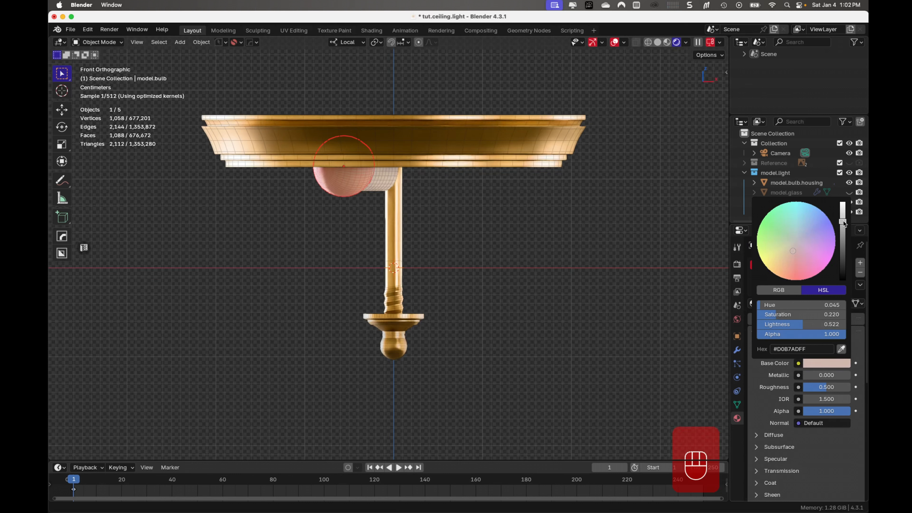
drag(794, 250, 790, 251)
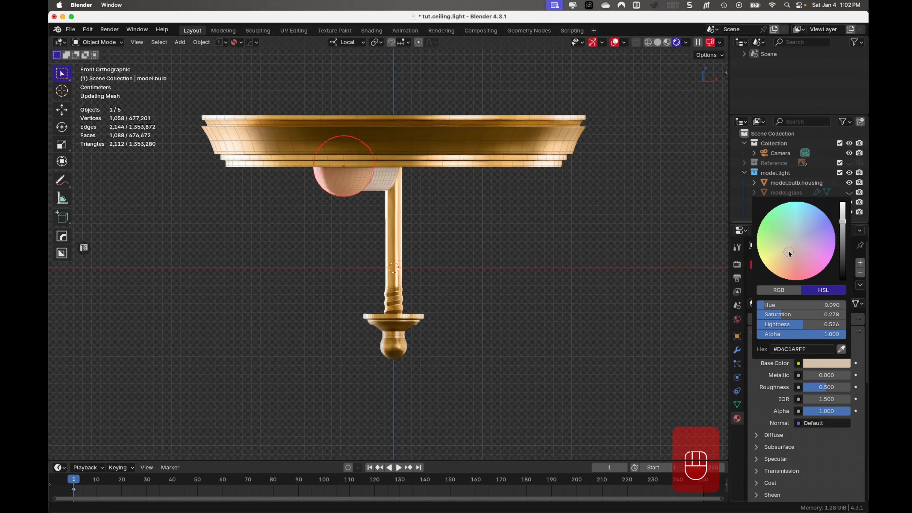
click(825, 361)
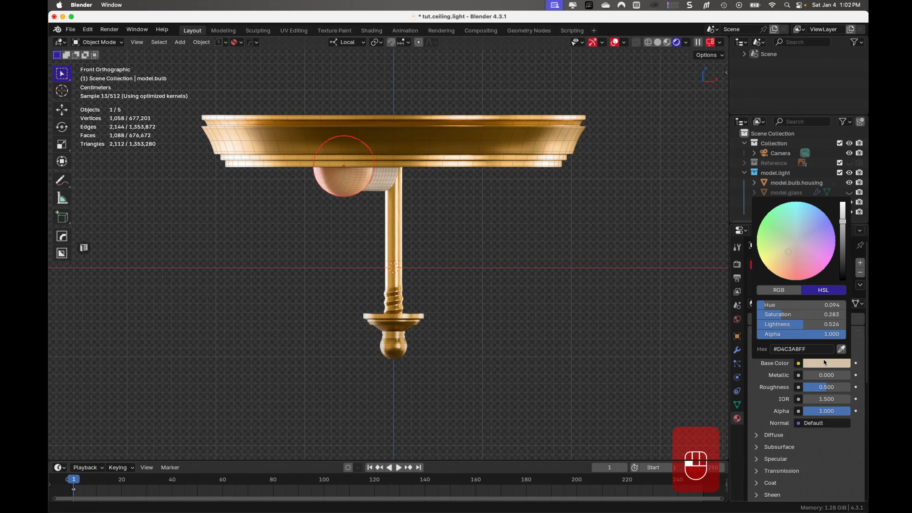
drag(782, 315, 819, 325)
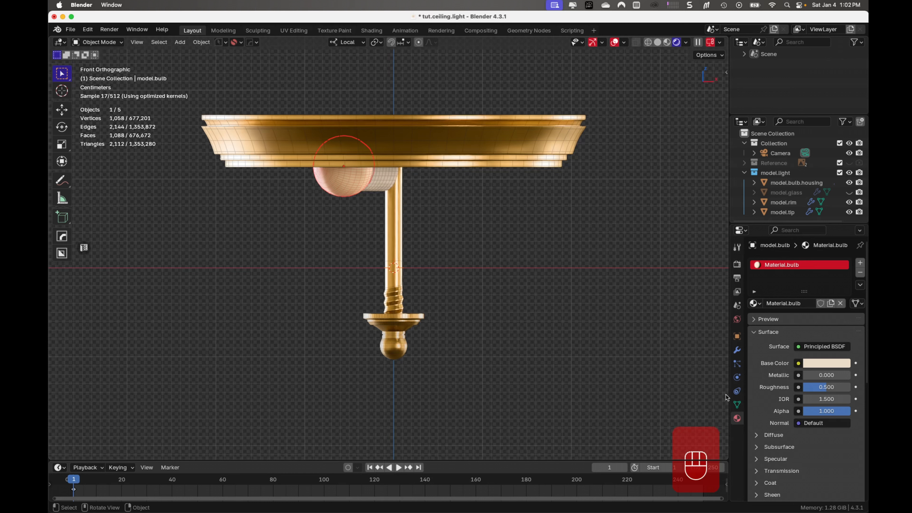
- Set Material.bulb's transmission weight to 0.750 and its roughness to 0.277
scroll(796, 419, down, 6)
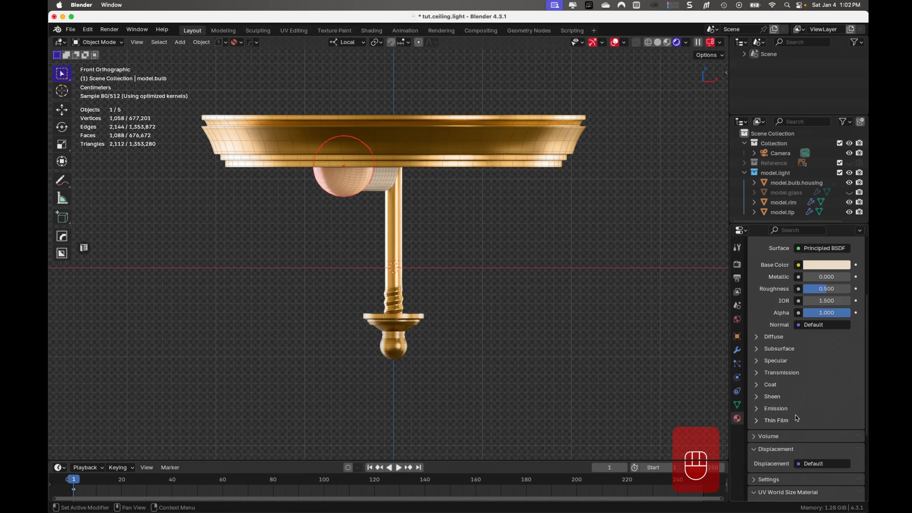
click(758, 373)
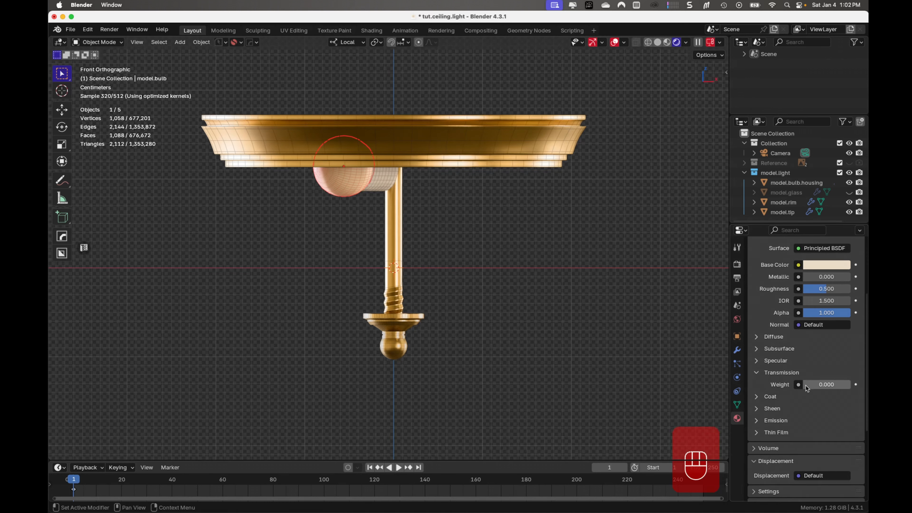
drag(807, 388, 846, 386)
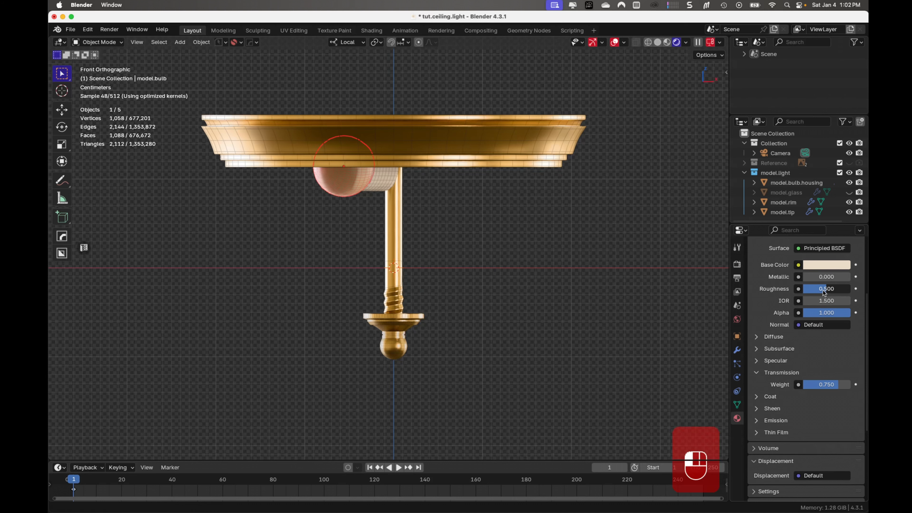
drag(823, 291, 809, 292)
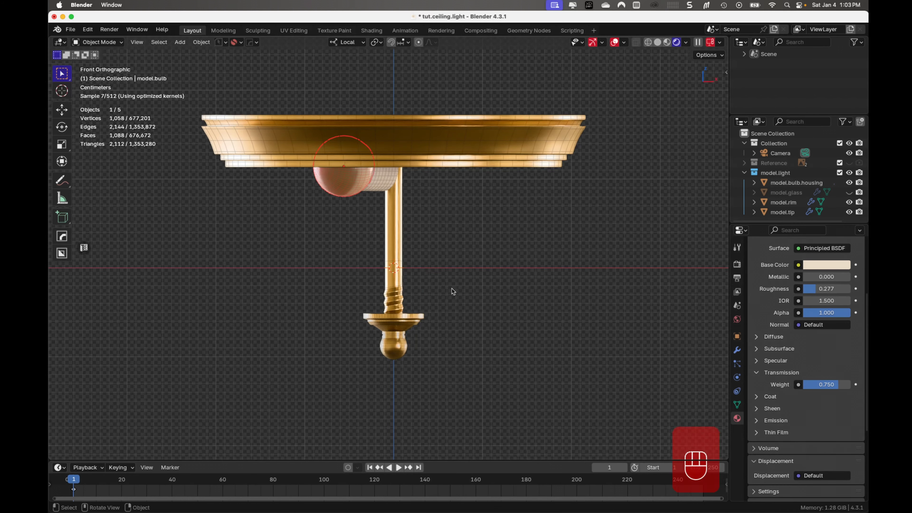
- Inspect the bulb up close from below and raise Material.bulb's transmission weight to 0.893
middle_drag(416, 283, 419, 244)
scroll(376, 222, up, 2)
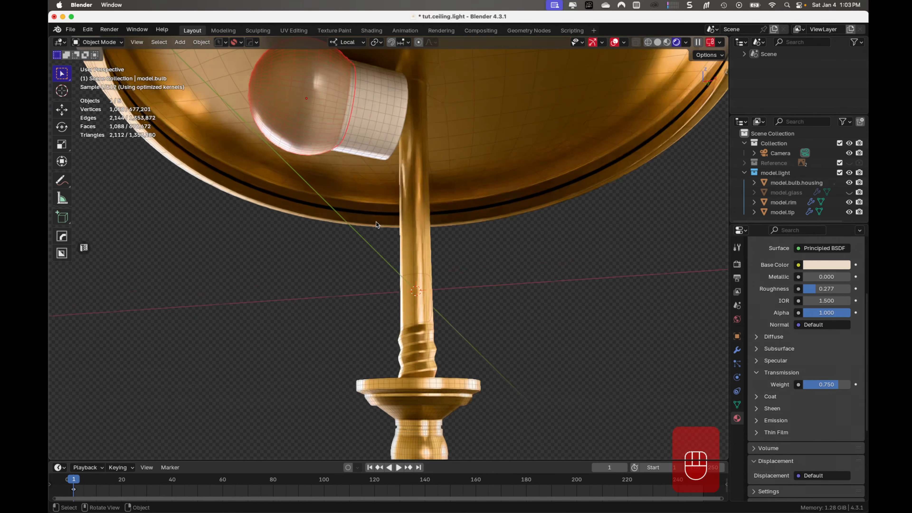
shift+middle_drag(376, 221, 383, 259)
scroll(383, 259, up, 5)
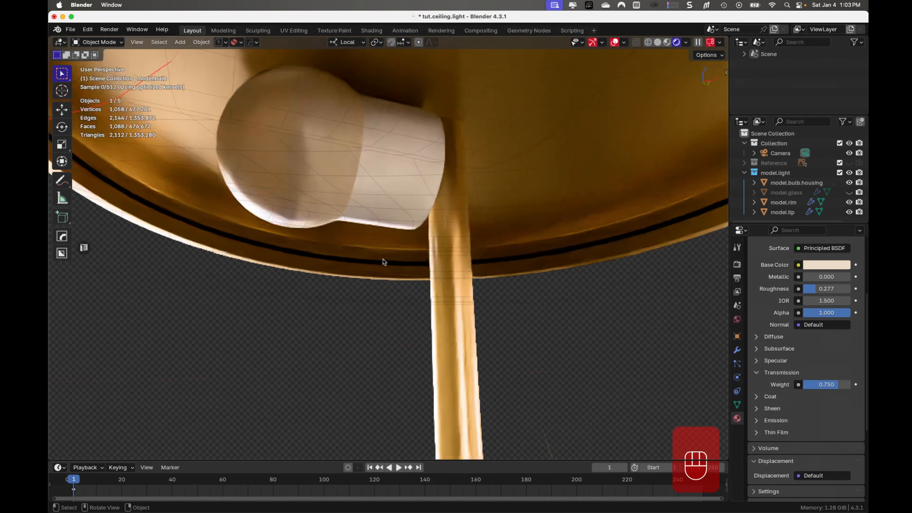
scroll(381, 253, down, 2)
scroll(386, 226, down, 1)
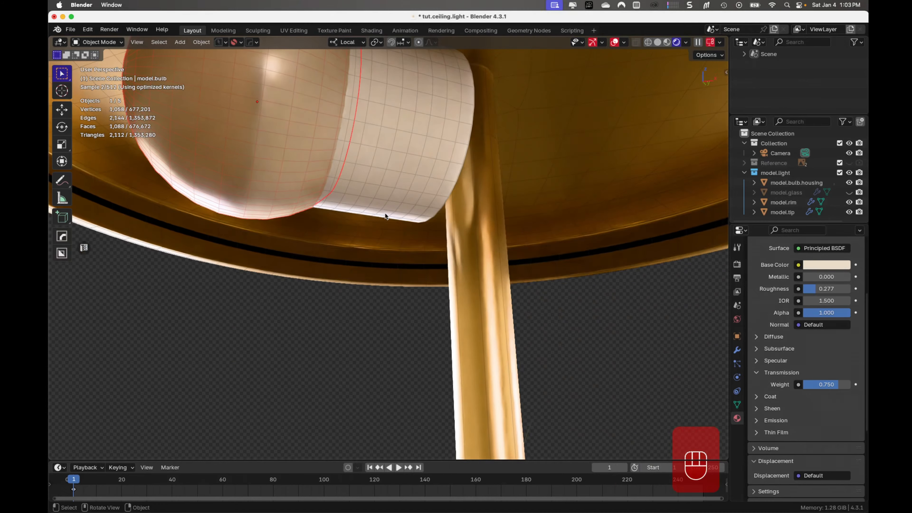
shift+middle_drag(386, 226, 452, 304)
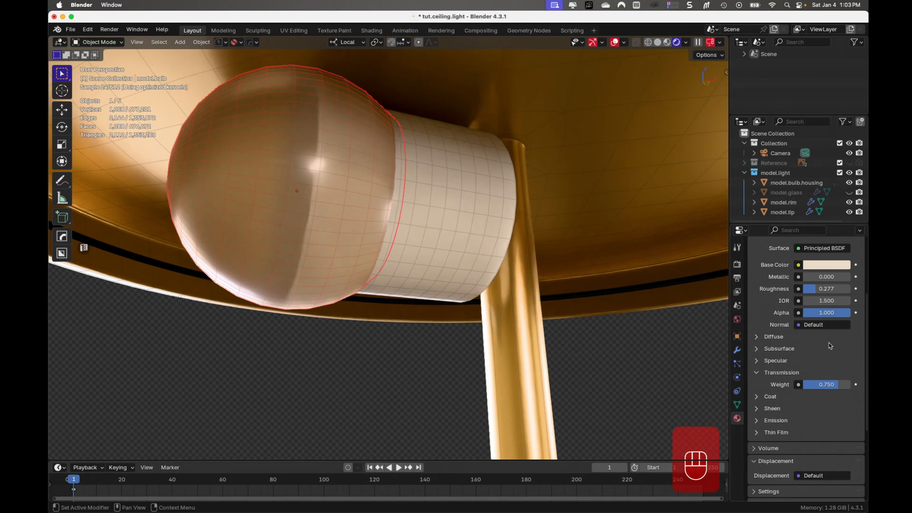
drag(836, 387, 845, 391)
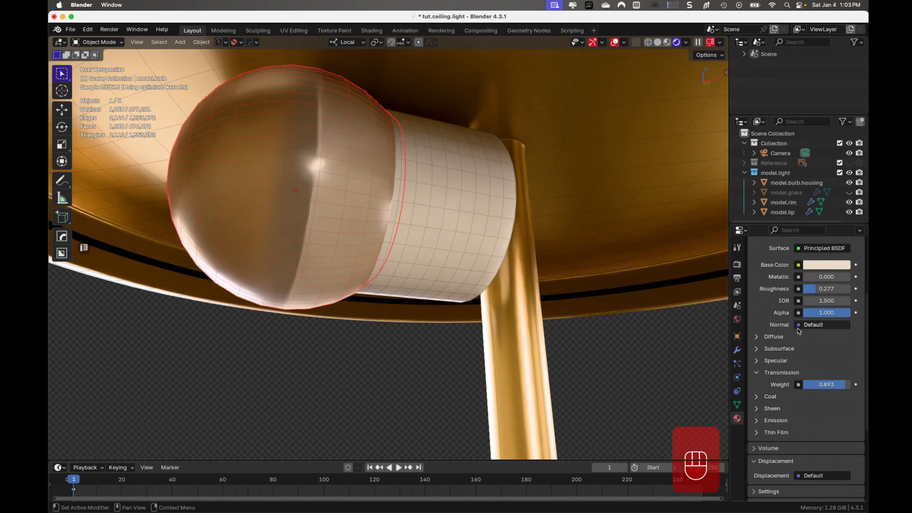
- Select model.bulb.housing, the cylinder behind the bulb
click(456, 240)
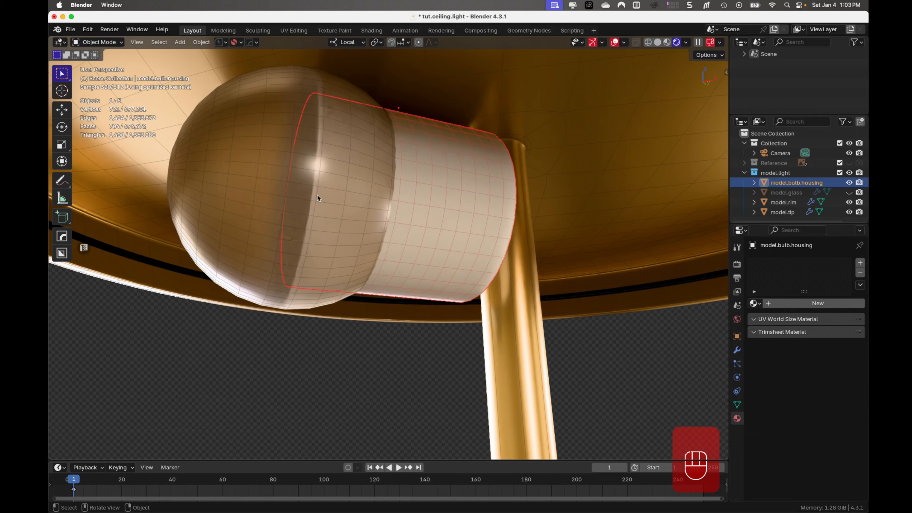
- Give the bulb housing a new material named Material.bulb.housing
click(245, 198)
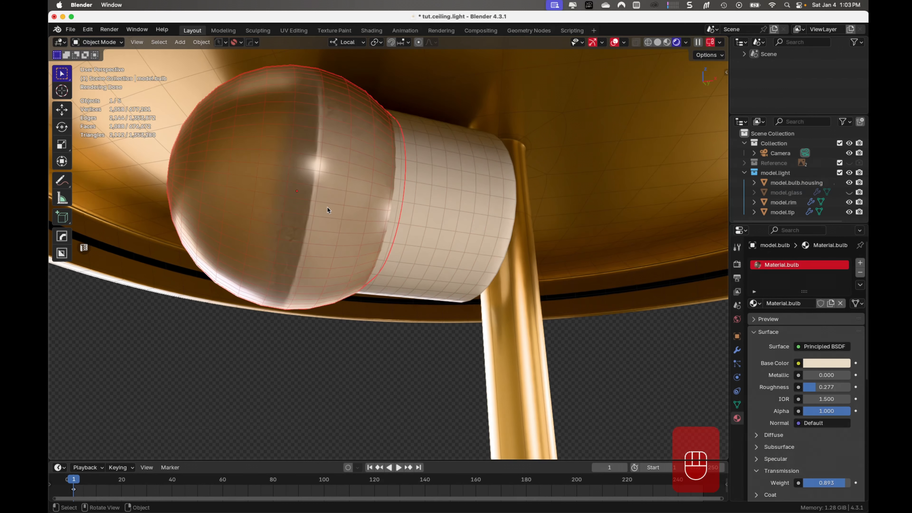
click(423, 207)
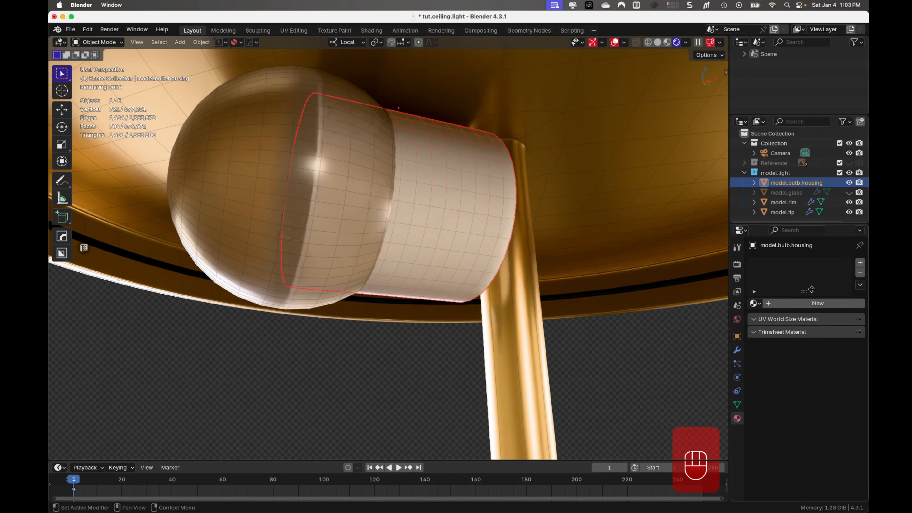
click(818, 303)
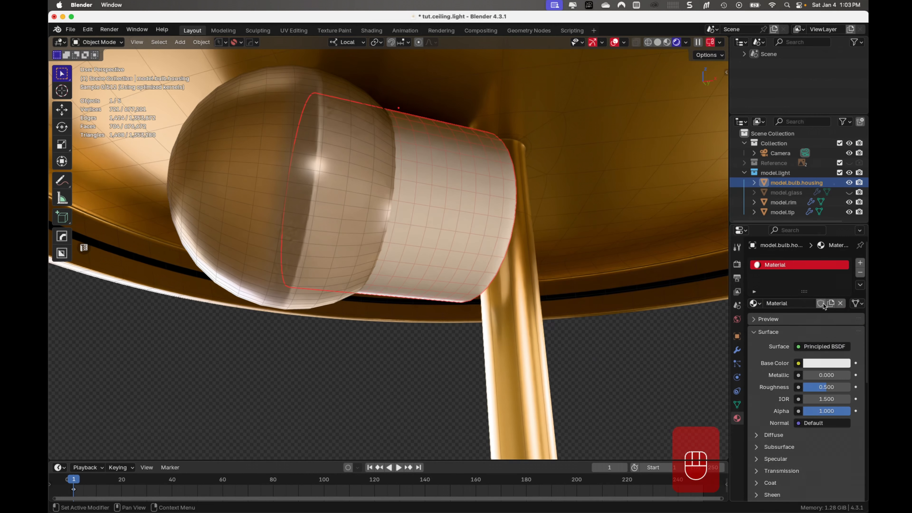
double_click(795, 265)
click(797, 265)
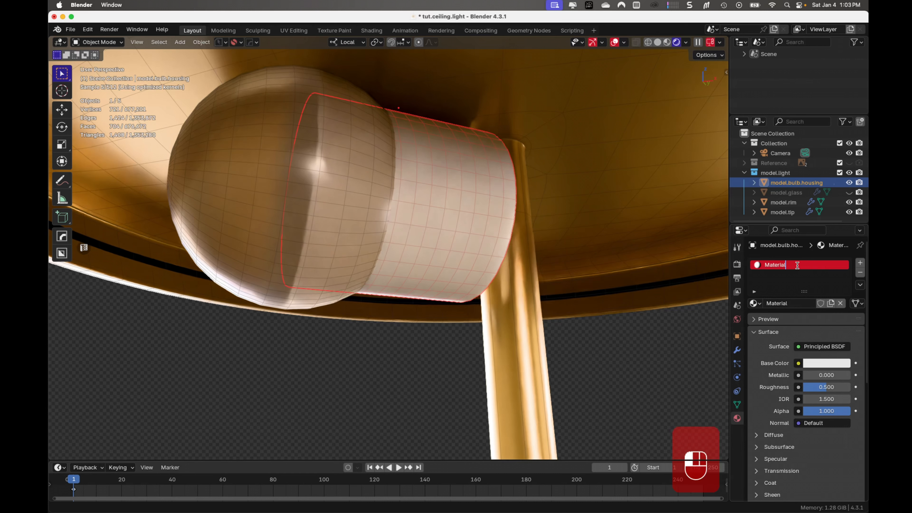
text(.bulb)
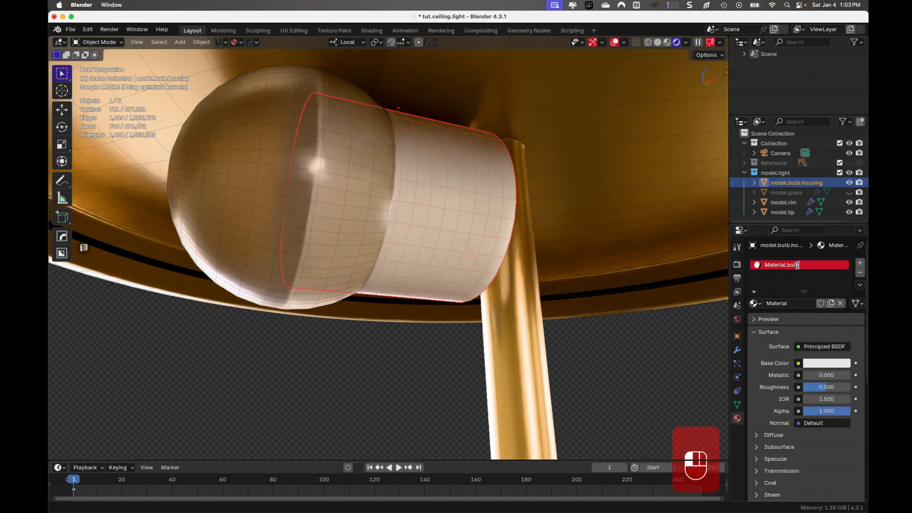
text(.housing)
key(Return)
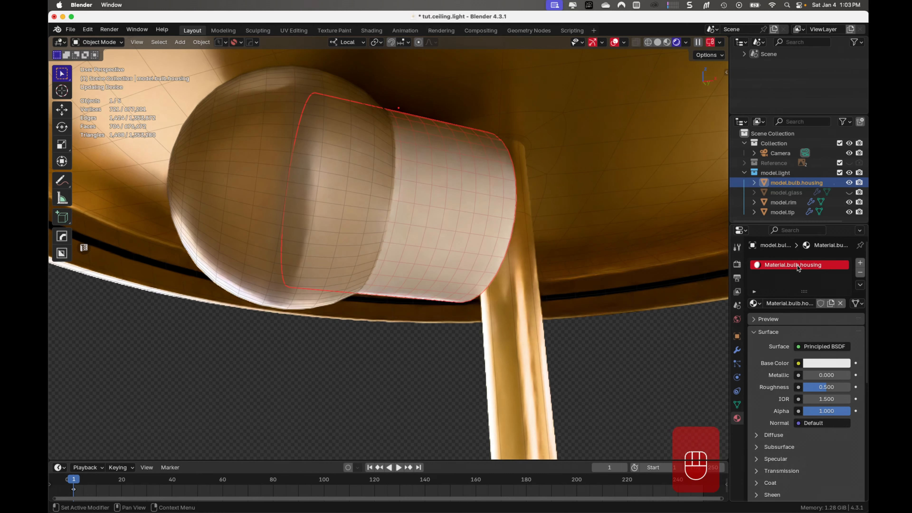
- Darken the housing material's base color slightly to a light grey and set its roughness to 0.455
click(830, 364)
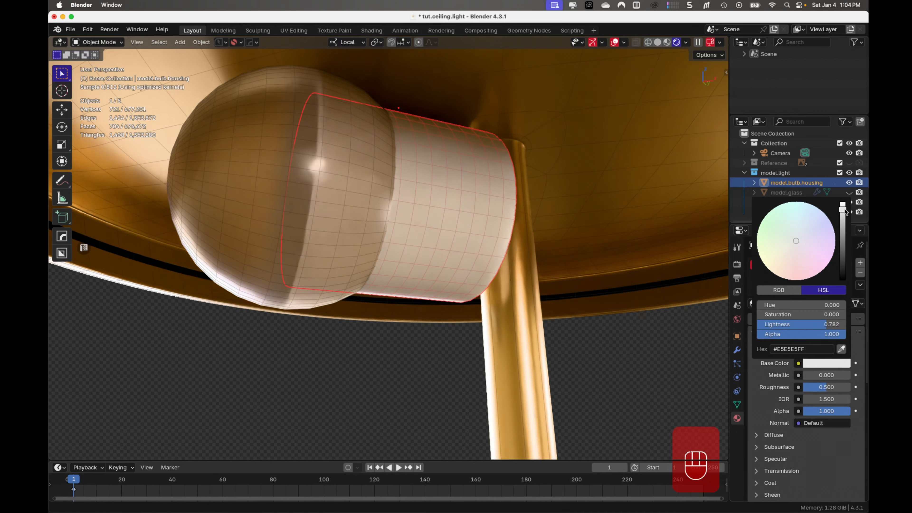
drag(843, 208, 845, 215)
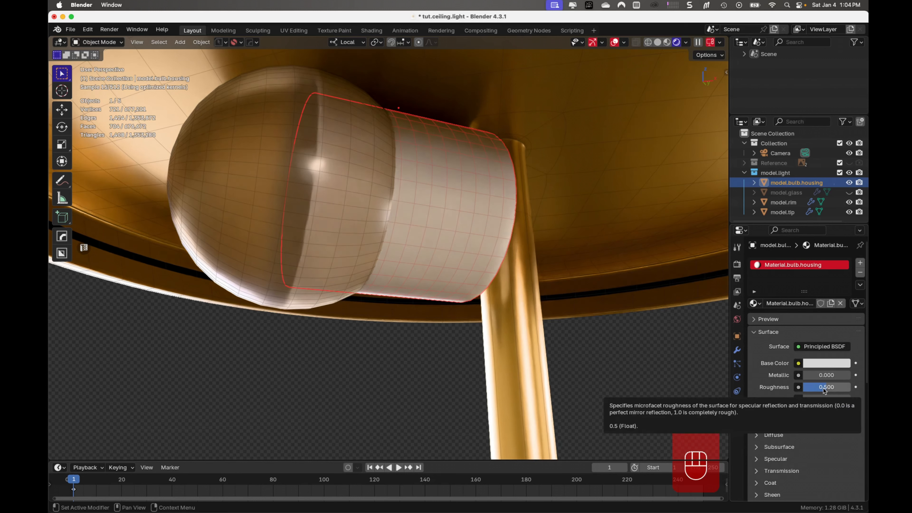
click(825, 390)
click(823, 389)
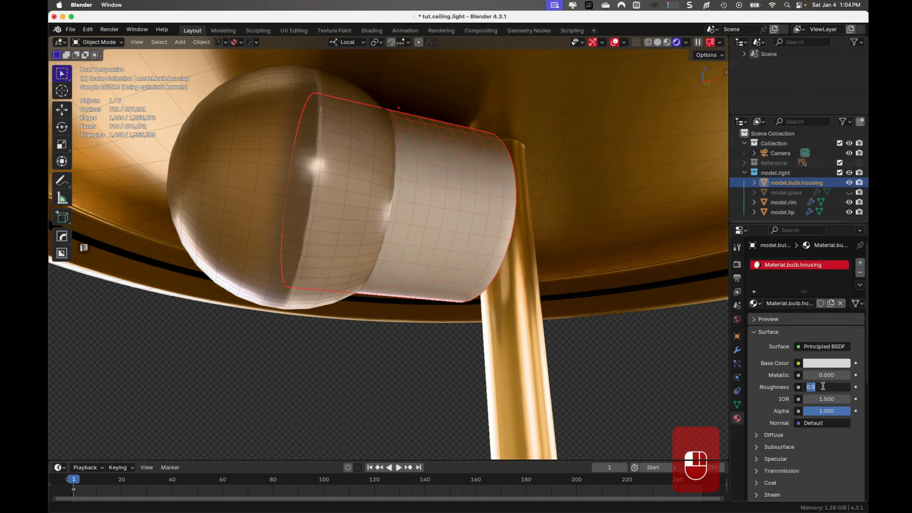
click(819, 446)
drag(824, 390, 821, 390)
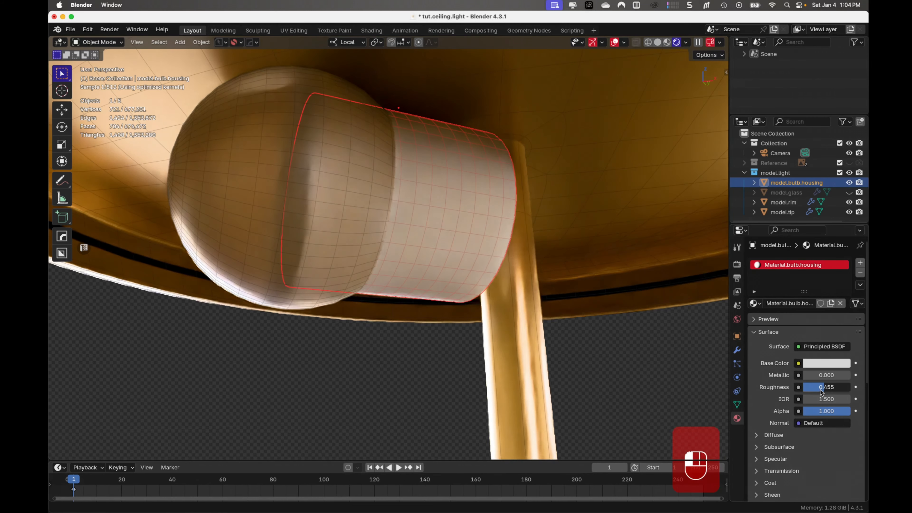
scroll(823, 399, down, 4)
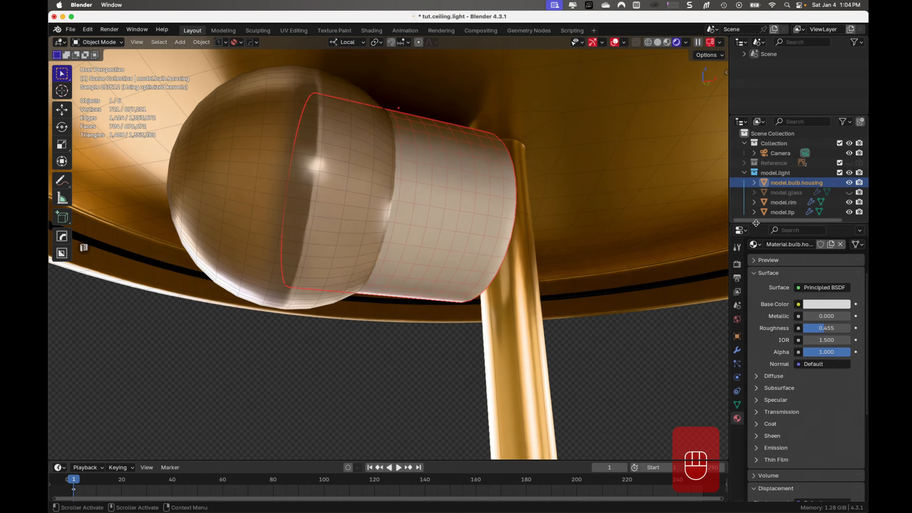
click(650, 344)
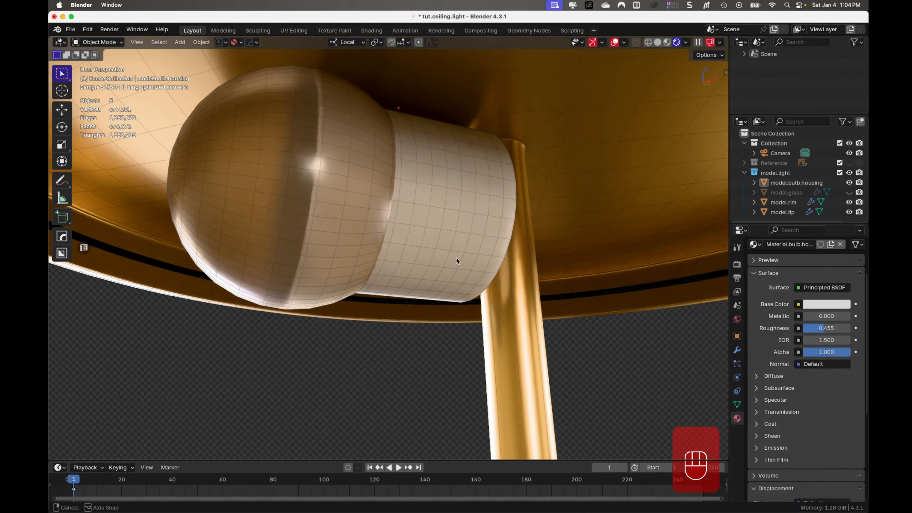
middle_drag(456, 257, 478, 257)
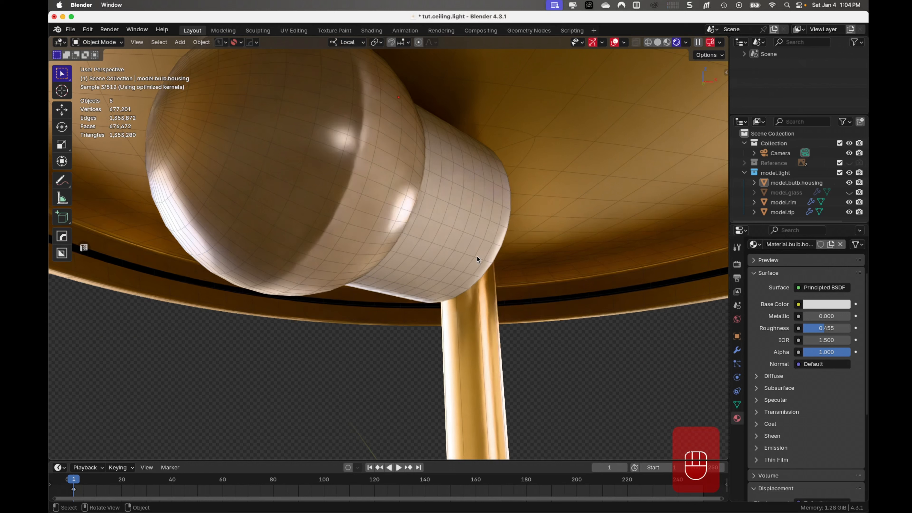
- Select the bulb, enlarge the Timeline area and switch it to the Shader Editor to show the bulb's material nodes
click(346, 199)
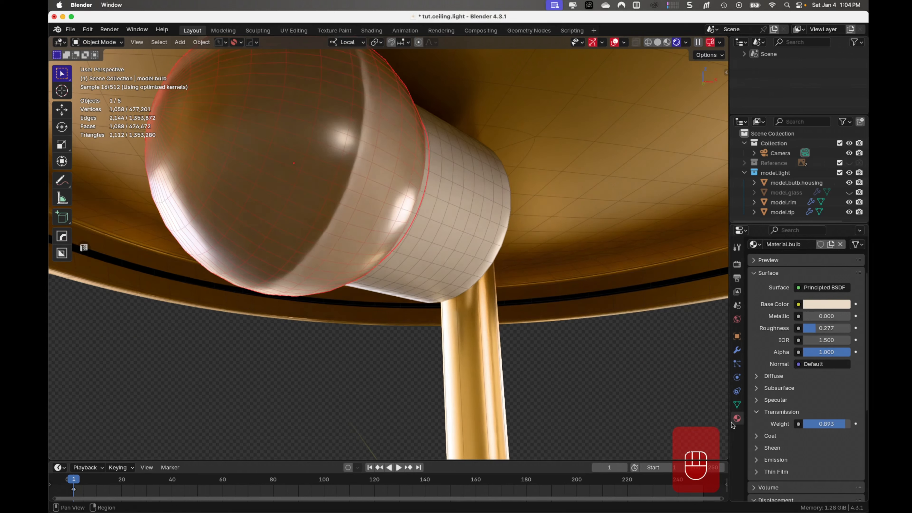
scroll(784, 285, up, 5)
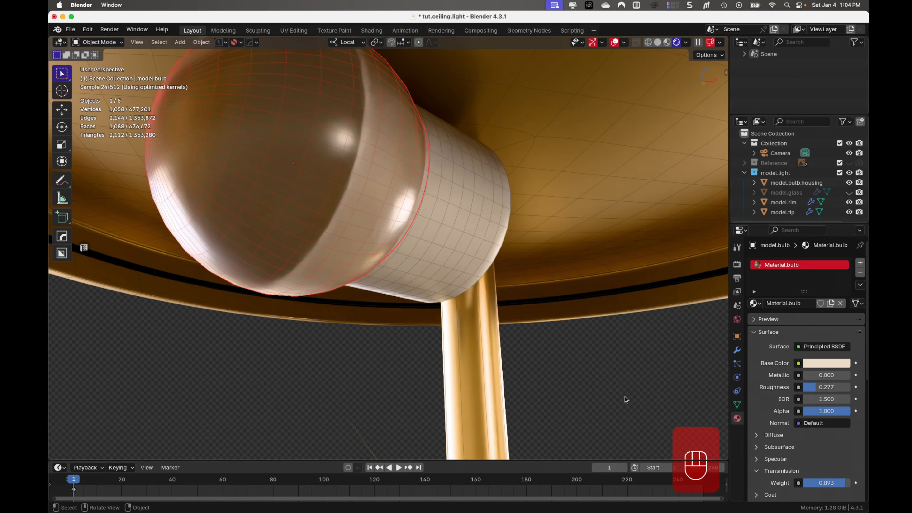
drag(351, 461, 354, 268)
click(60, 276)
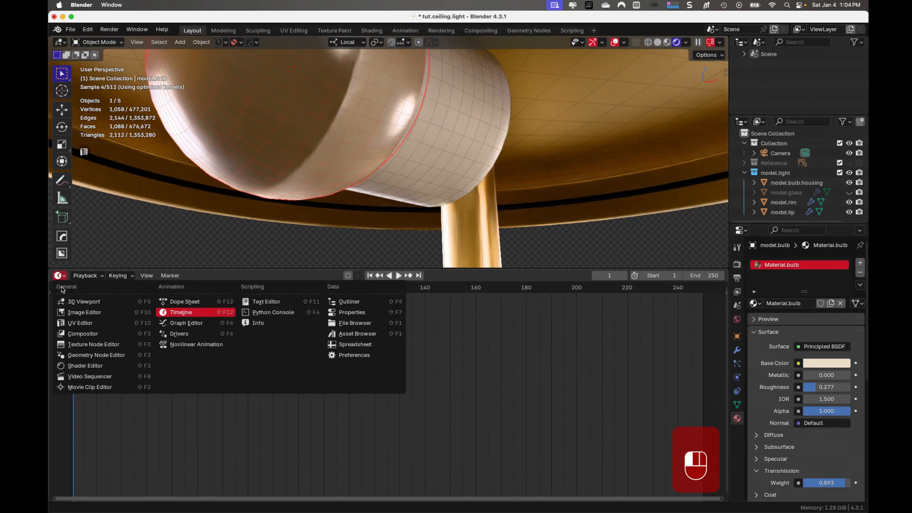
click(85, 367)
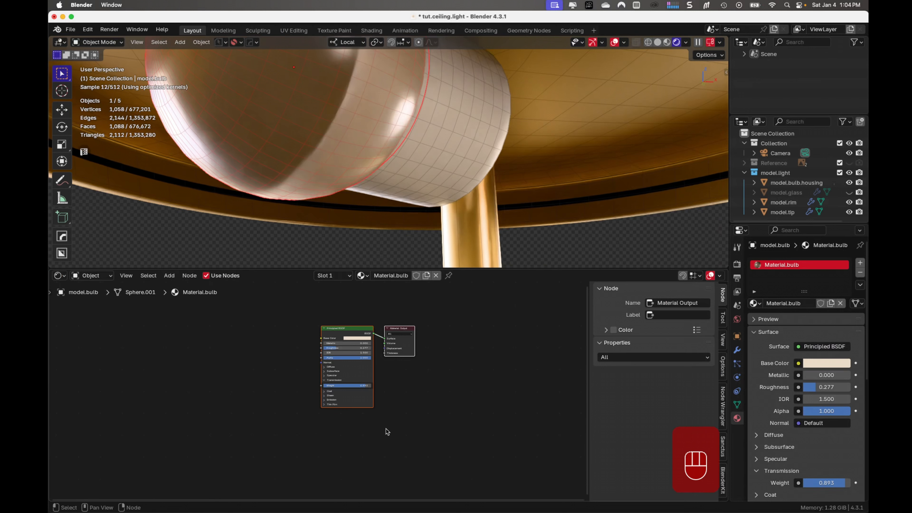
- Spread the Principled BSDF and Material Output nodes apart and add an Emission node below the Principled BSDF
click(398, 428)
drag(337, 332, 283, 313)
drag(409, 333, 439, 374)
key(shift+a)
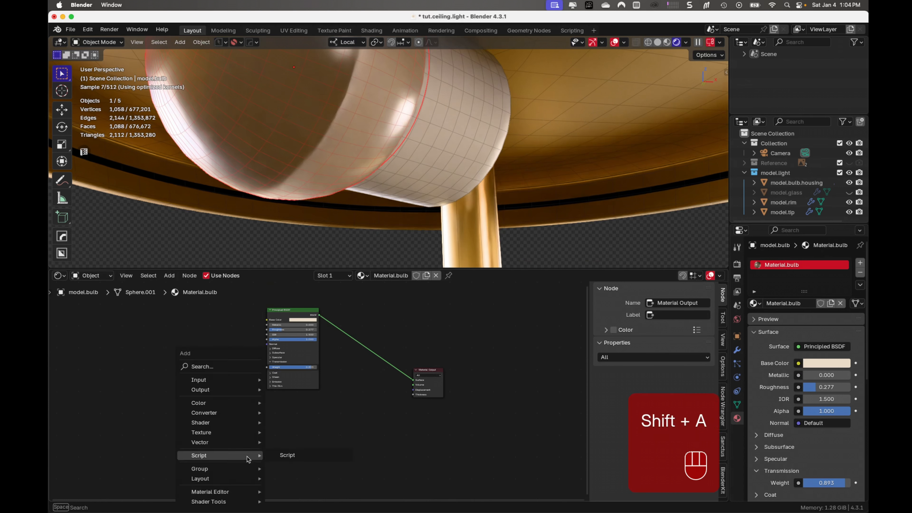
text(emiss)
key(Return)
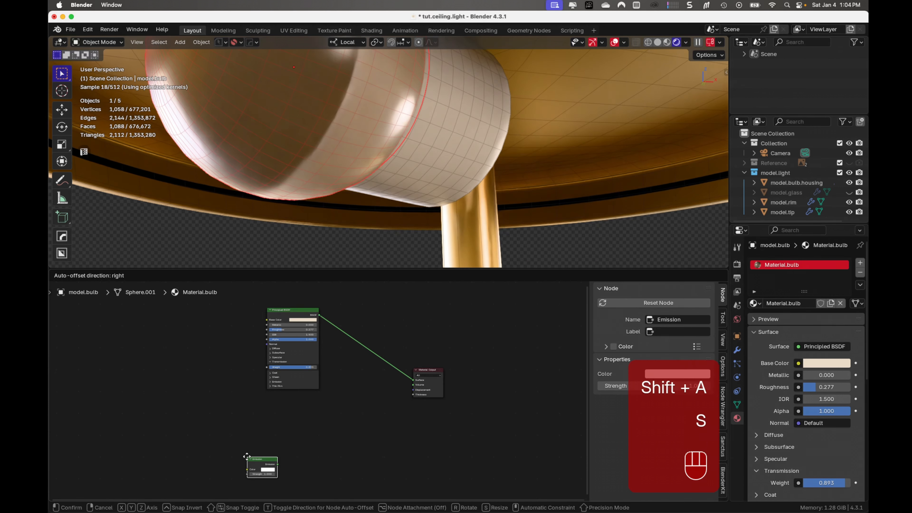
click(296, 420)
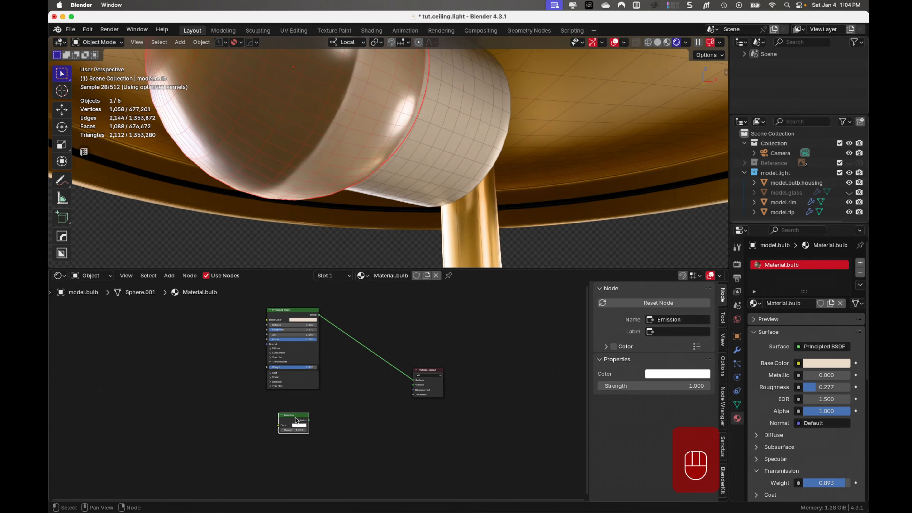
- Insert a Mix Shader between the Principled BSDF and Material Output, and connect Emission to its second shader input
key(shift+a)
text(mix sha)
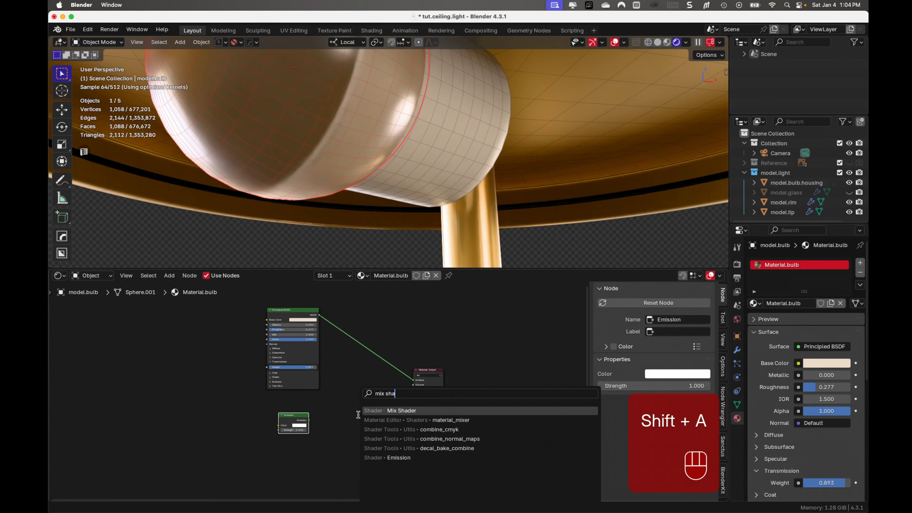
key(Return)
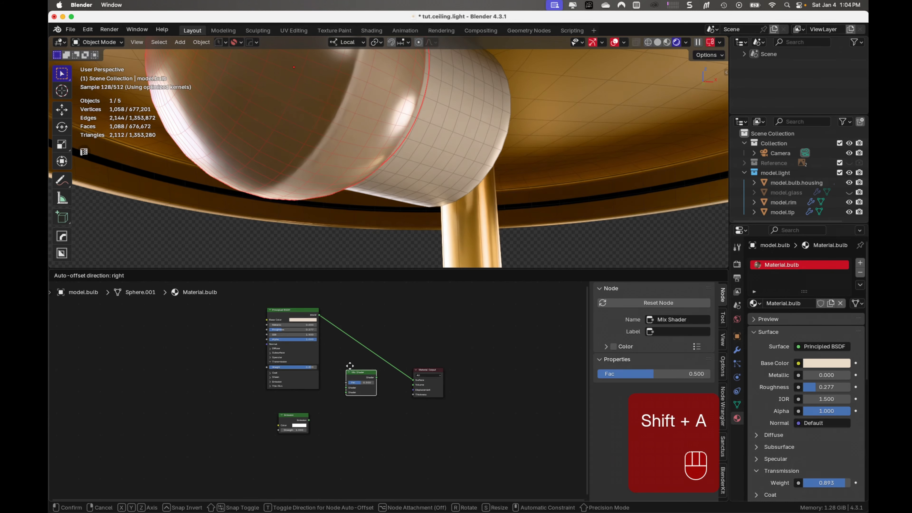
click(365, 352)
drag(309, 422, 365, 373)
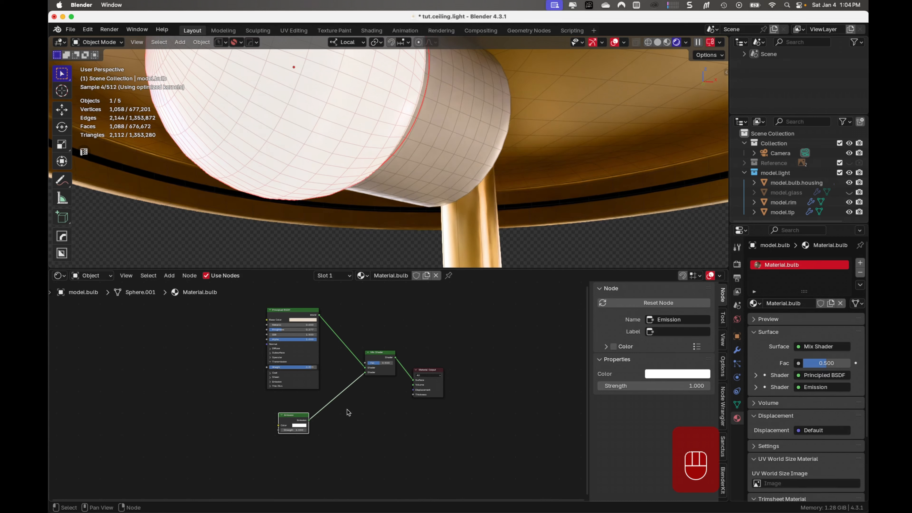
- Set the Emission node's strength to 4
scroll(309, 451, up, 4)
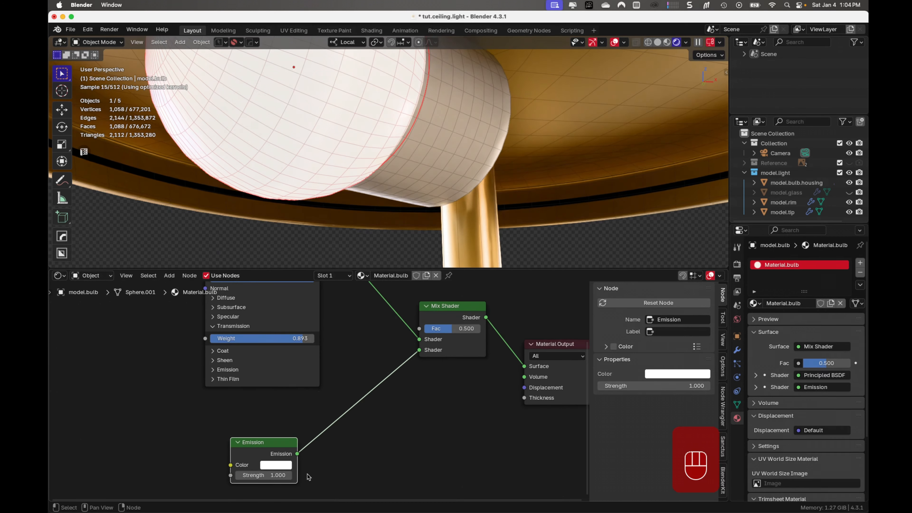
middle_drag(308, 478, 315, 428)
click(280, 428)
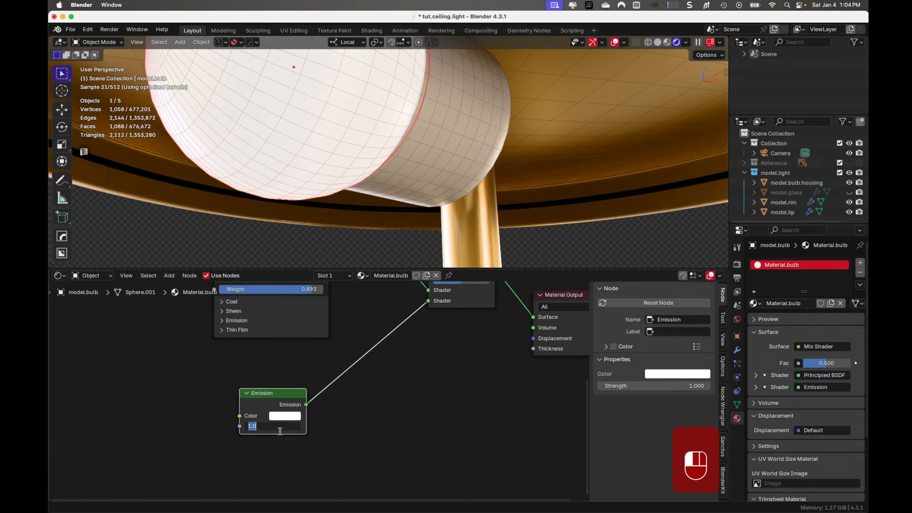
text(4)
key(Return)
scroll(337, 384, down, 2)
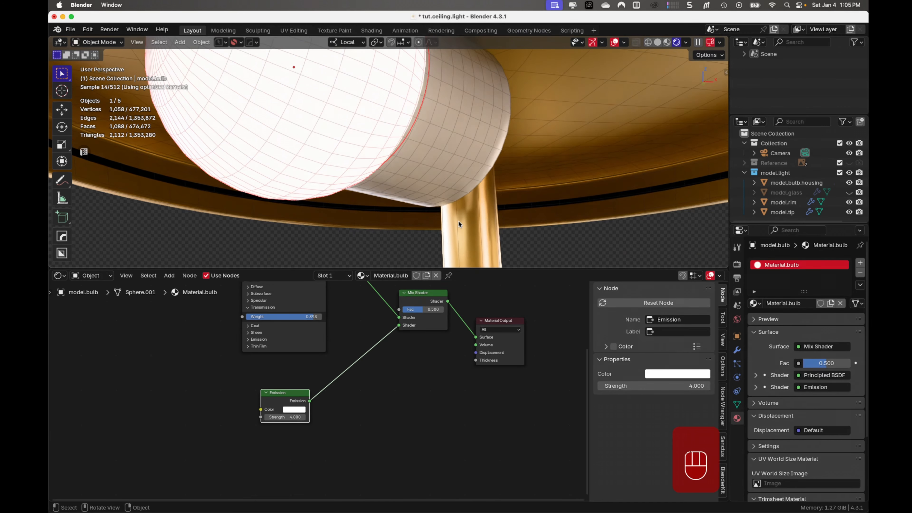
- Shrink the Shader Editor area so the 3D viewport shows the whole ceiling light
scroll(459, 224, down, 5)
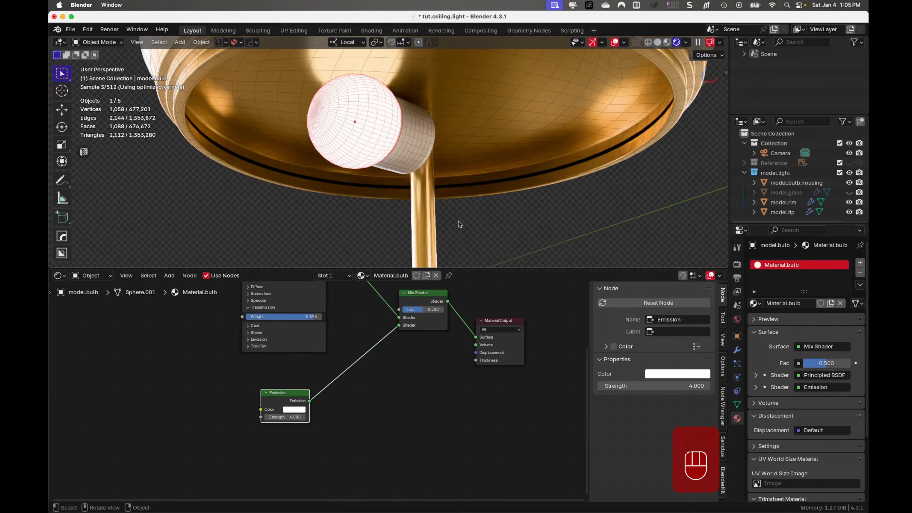
scroll(459, 224, down, 3)
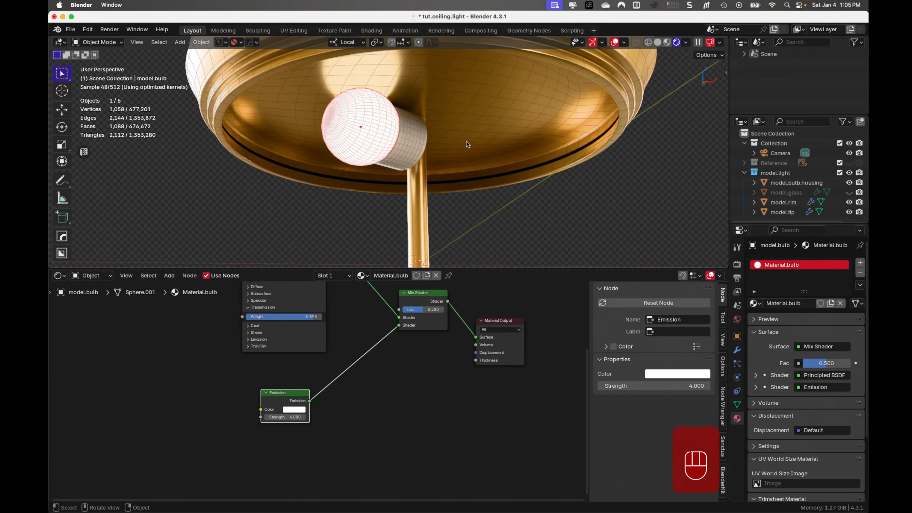
scroll(499, 178, down, 5)
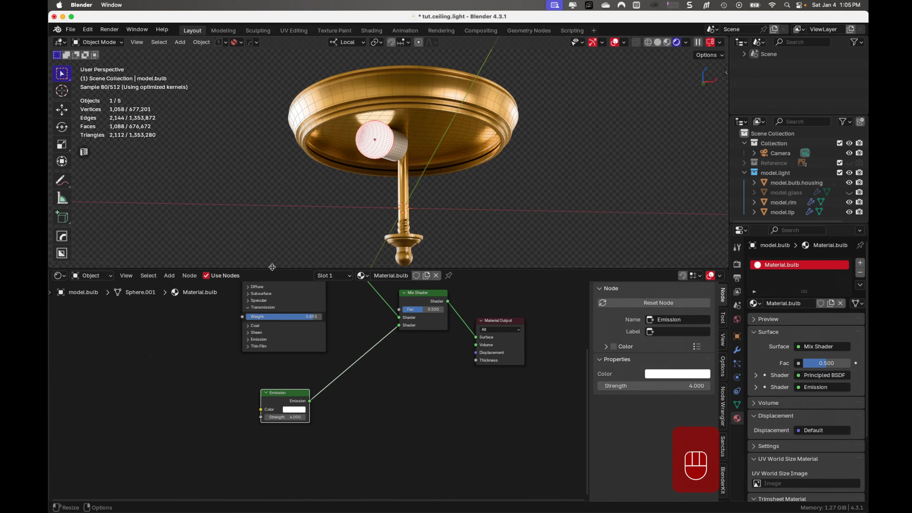
drag(272, 268, 320, 461)
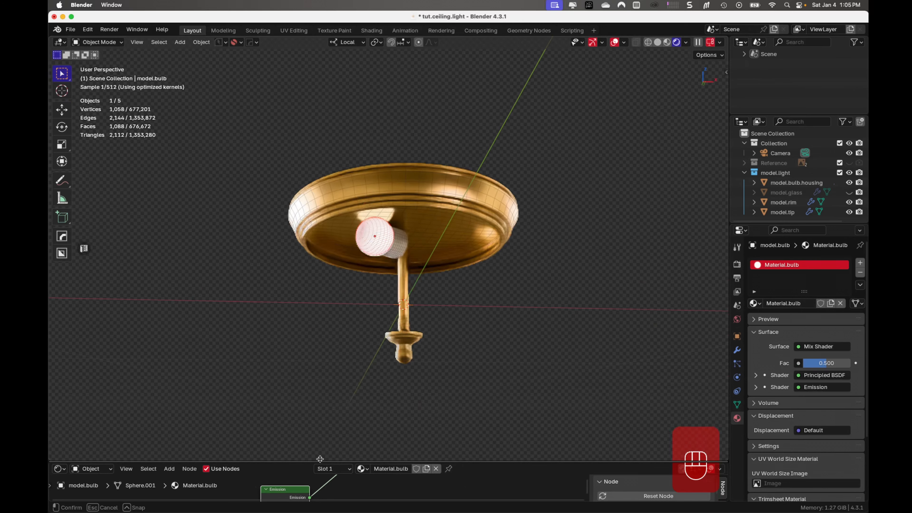
scroll(499, 231, up, 3)
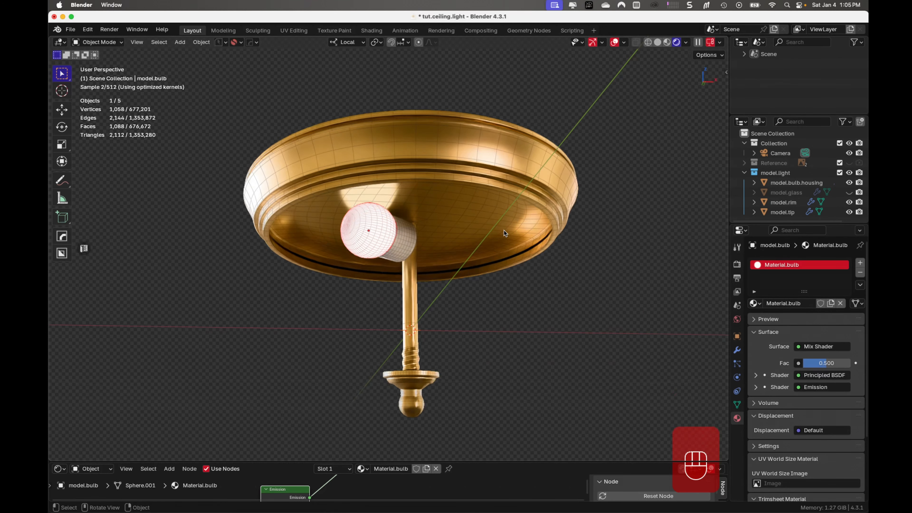
scroll(503, 230, down, 2)
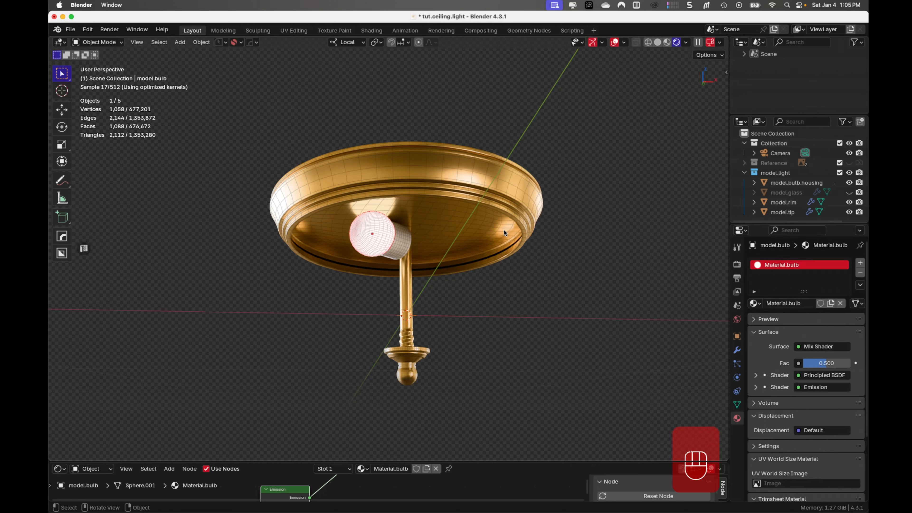
- Unhide the glass shade and add a new material to it
key(alt+h)
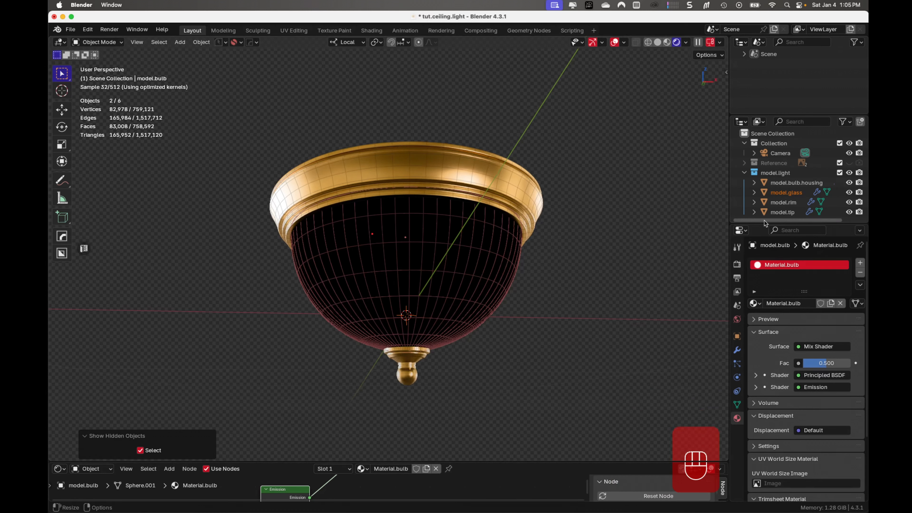
click(428, 279)
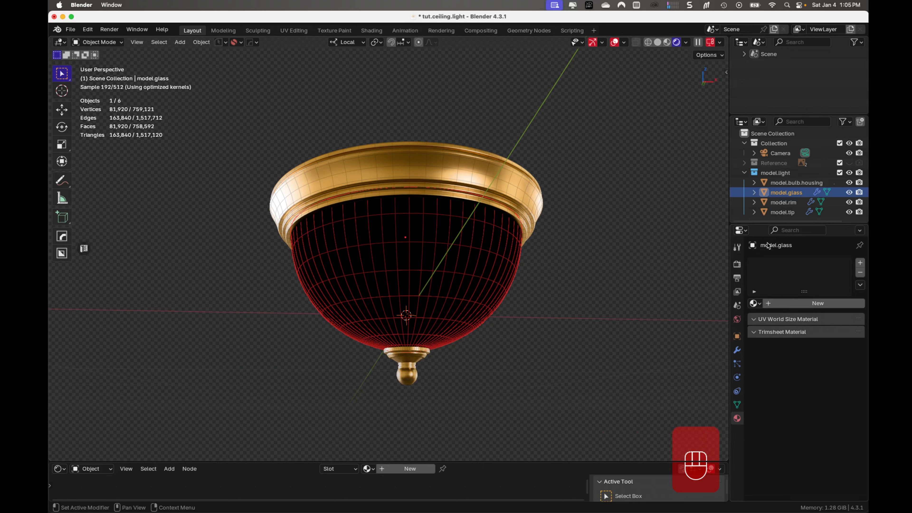
click(817, 303)
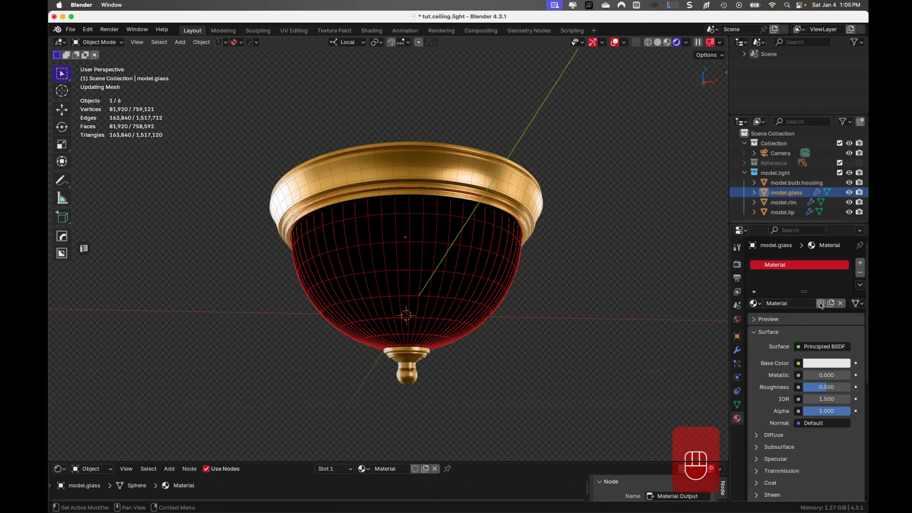
- Rename the glass shade's material to .glass and brighten its base color to pure white
double_click(802, 265)
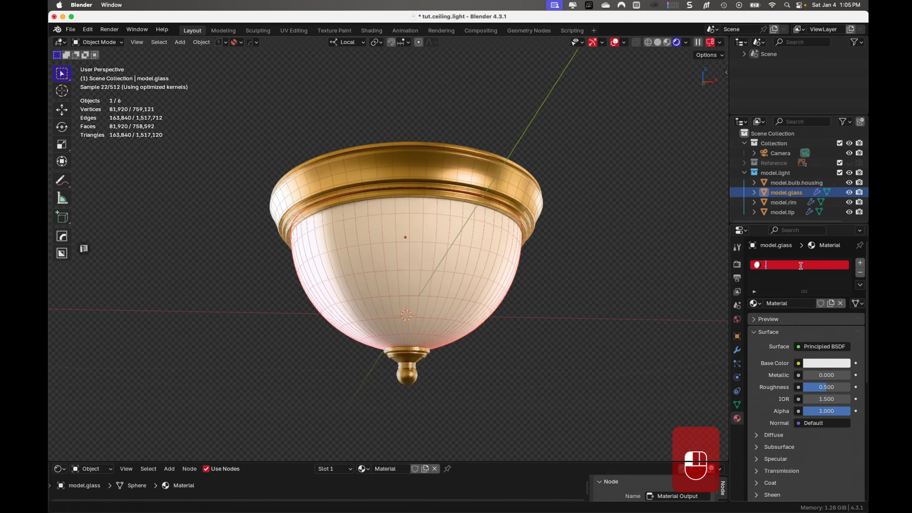
key(Return)
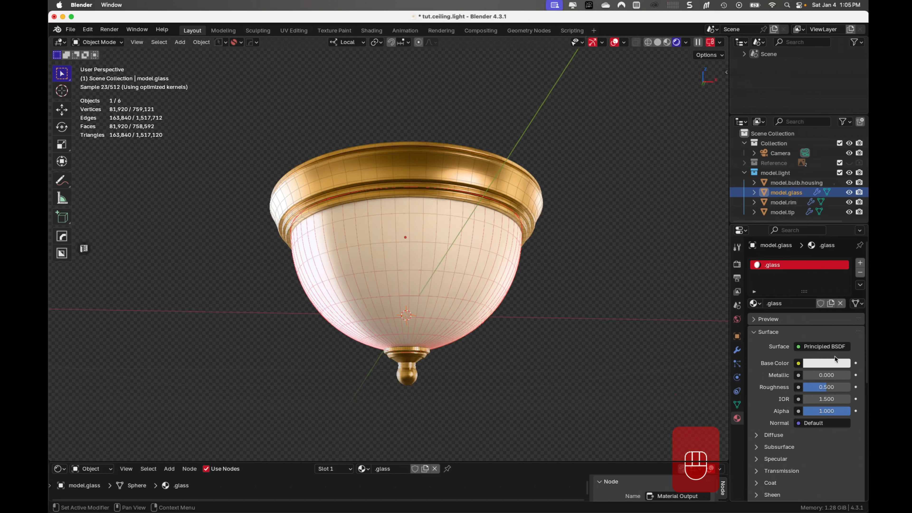
click(838, 363)
drag(842, 210, 842, 199)
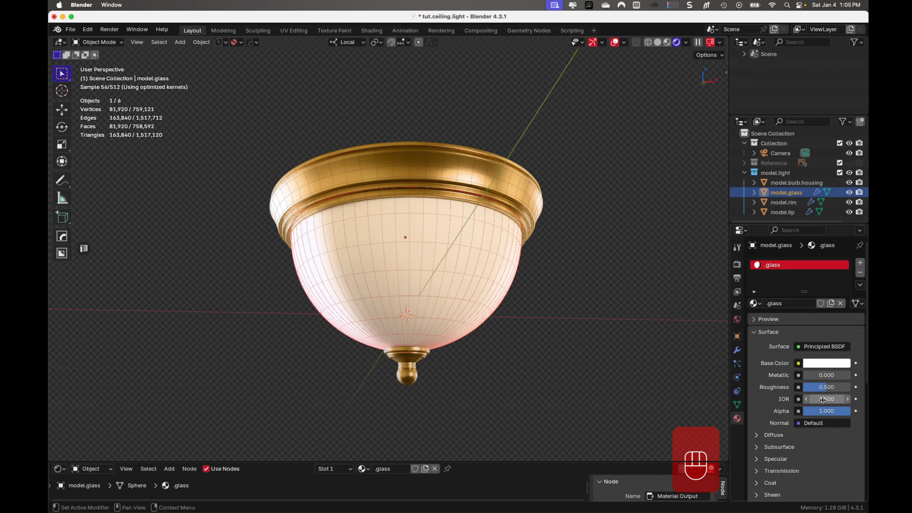
- Set the .glass material's Coat weight to about 0.179
scroll(765, 461, down, 2)
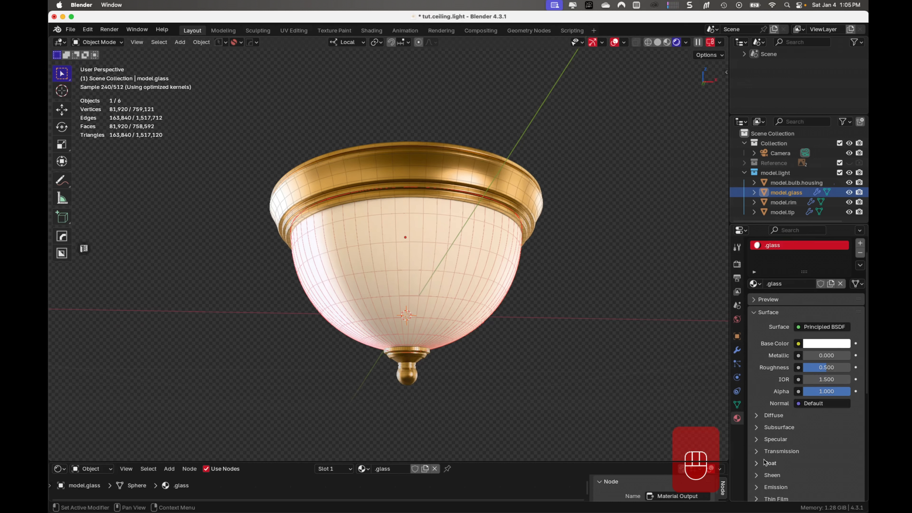
click(759, 464)
scroll(784, 442, down, 5)
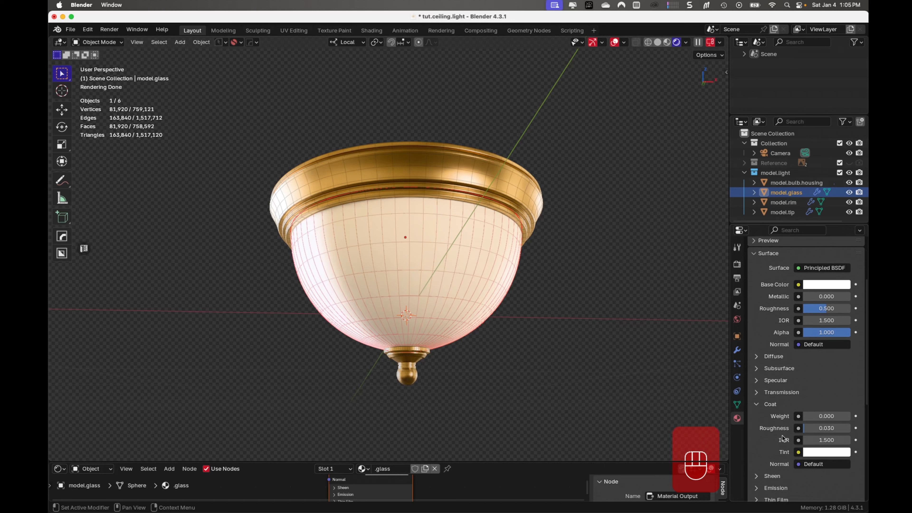
drag(810, 417, 823, 419)
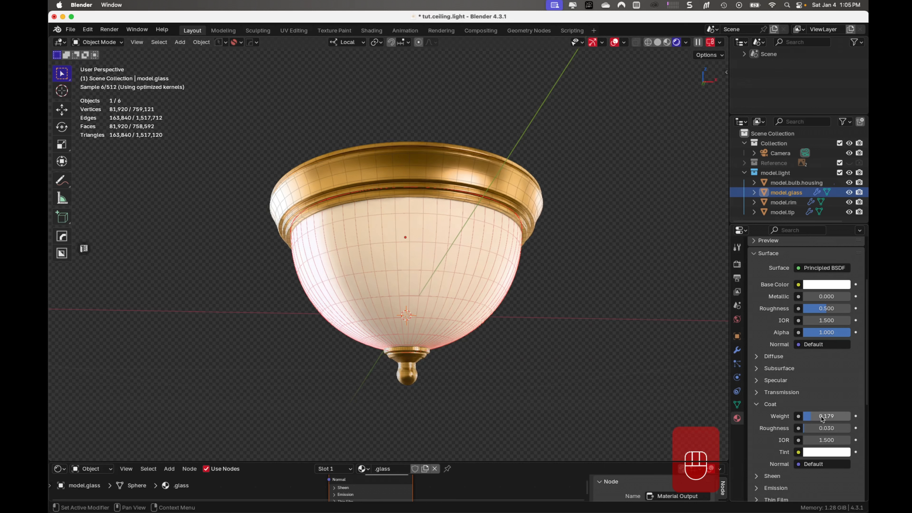
- Raise the .glass material's Transmission weight to about 0.92, checking the shade up close
scroll(803, 383, down, 2)
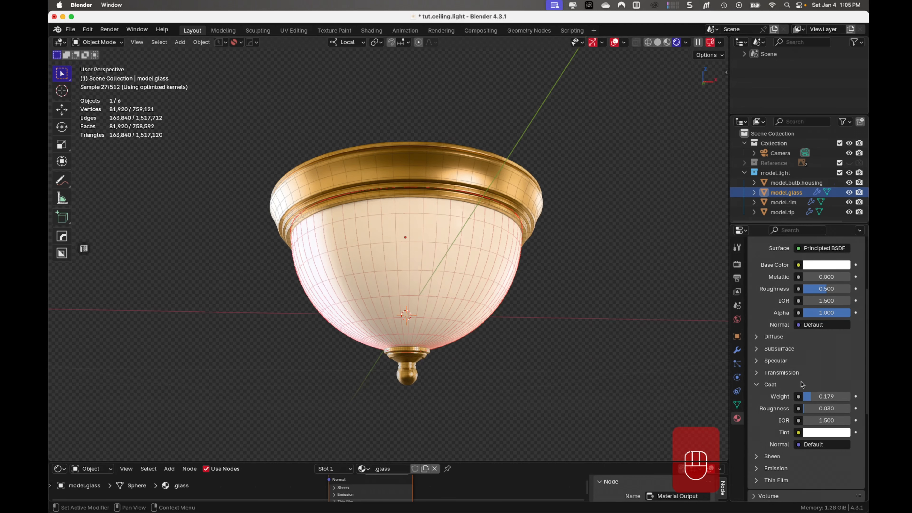
click(756, 373)
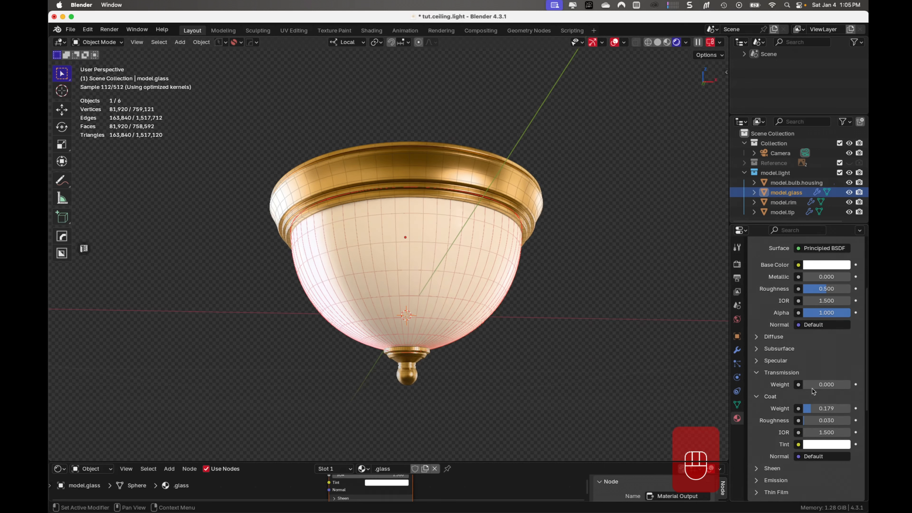
drag(822, 385, 852, 391)
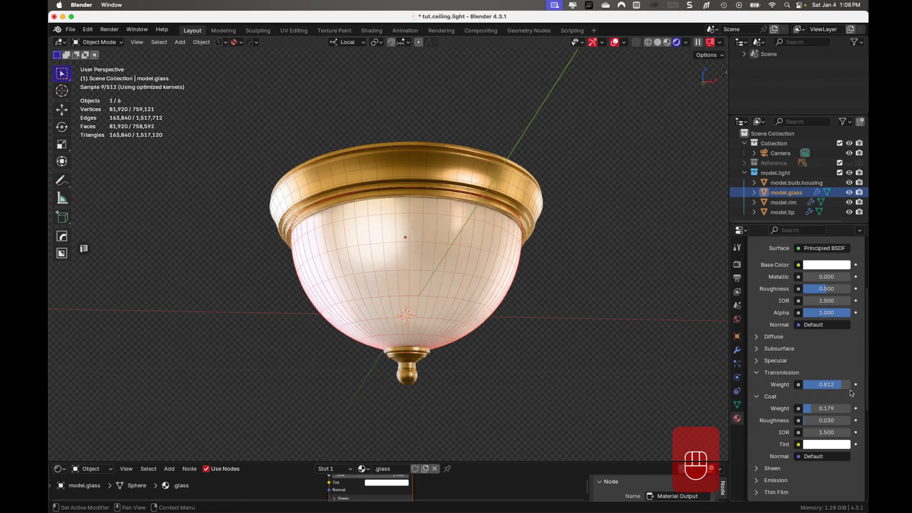
scroll(531, 344, up, 3)
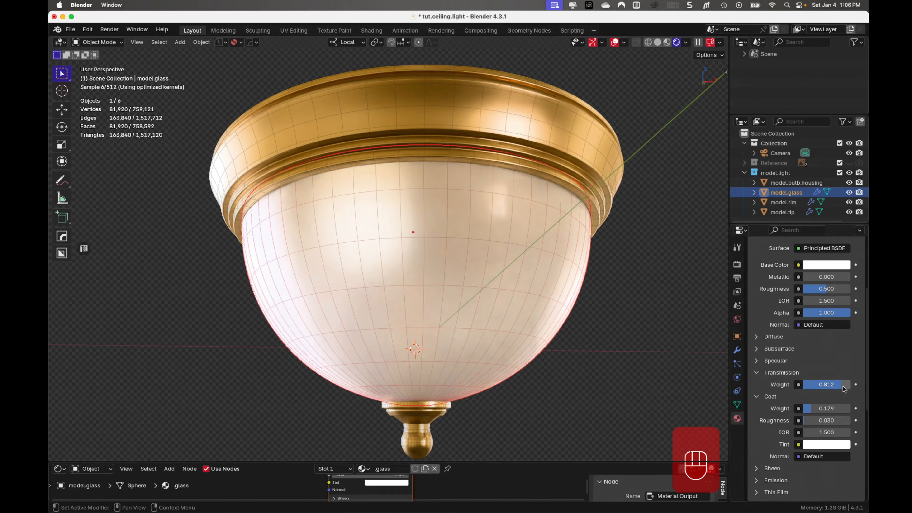
drag(844, 389, 852, 388)
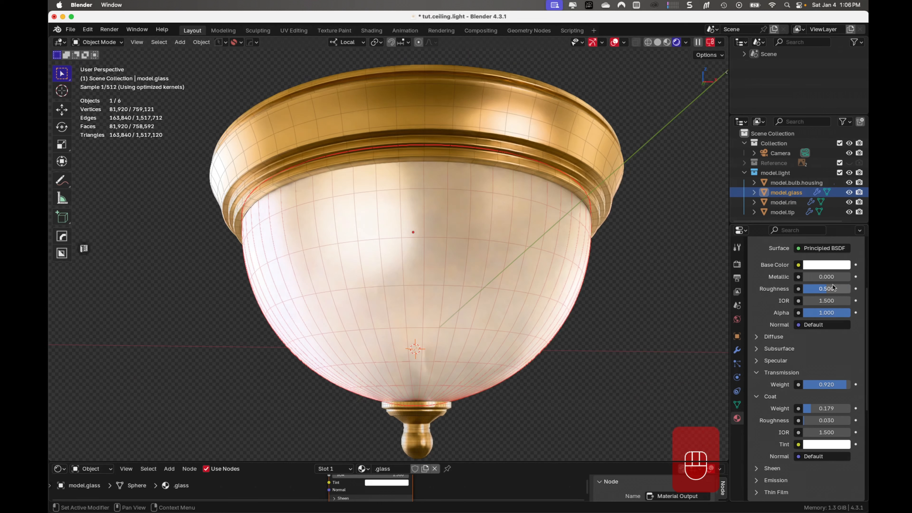
- Lower the .glass material's surface roughness to about 0.357 and its Coat weight to about 0.027
drag(826, 294, 816, 292)
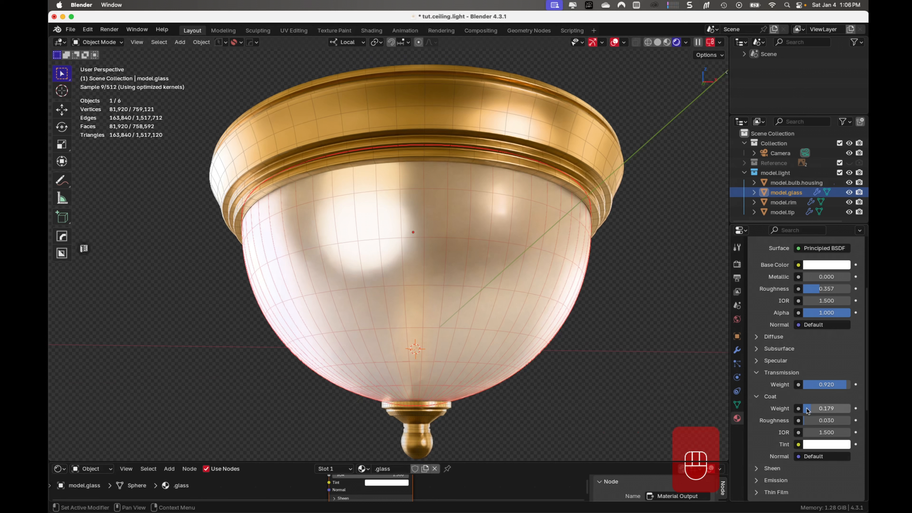
drag(811, 410, 806, 409)
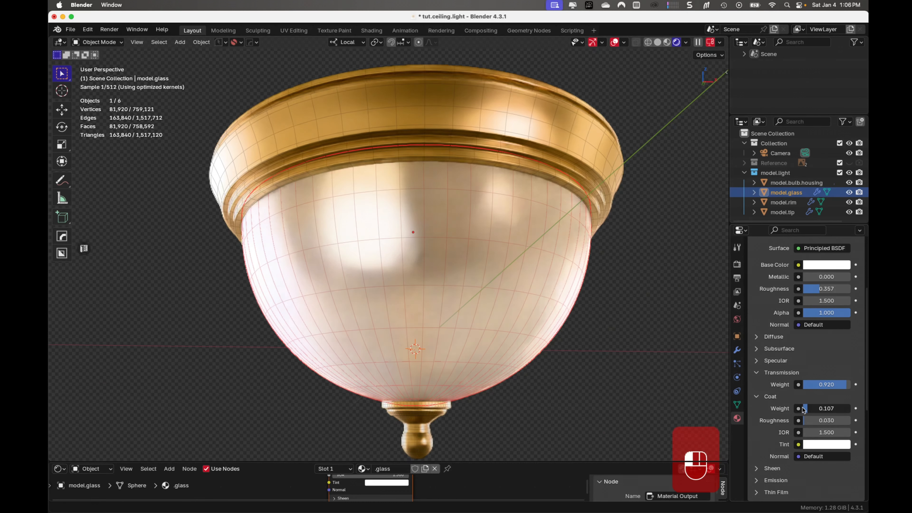
drag(803, 410, 799, 410)
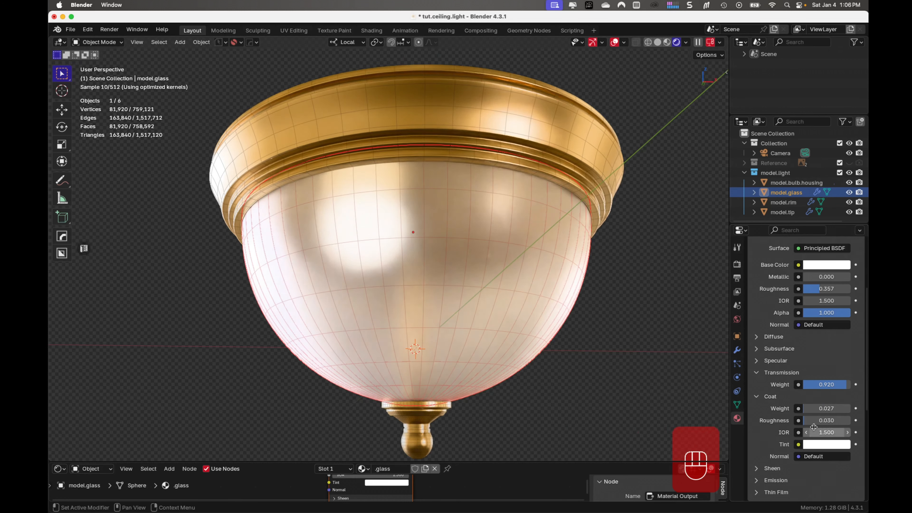
- Set the .glass material's Transmission weight to the full 1.000
scroll(815, 428, down, 2)
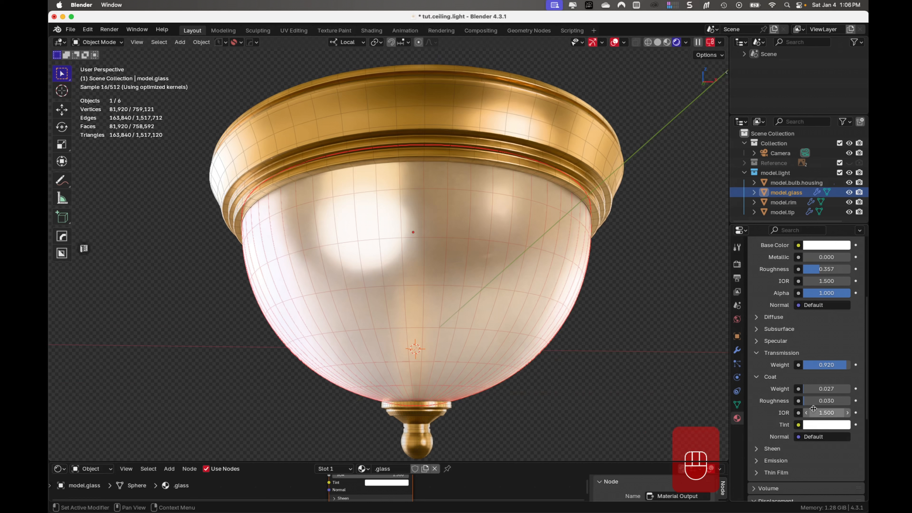
scroll(816, 413, down, 2)
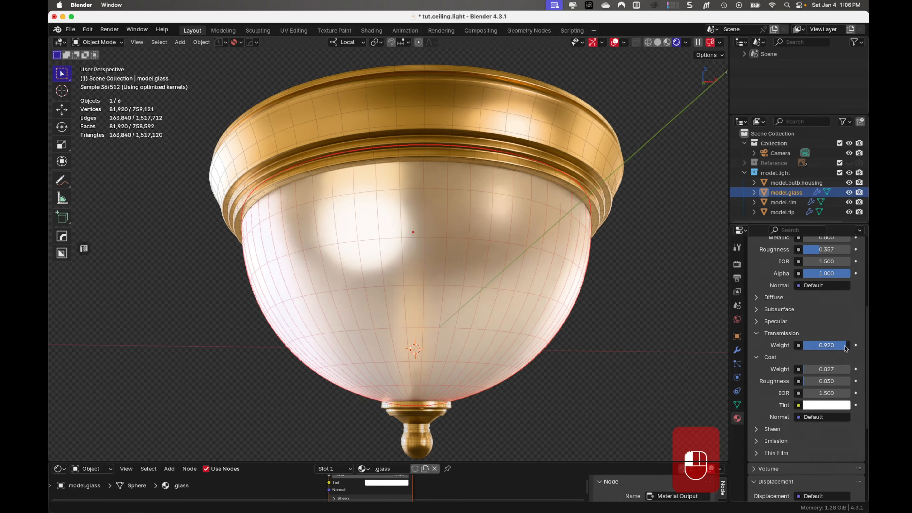
drag(846, 348, 856, 346)
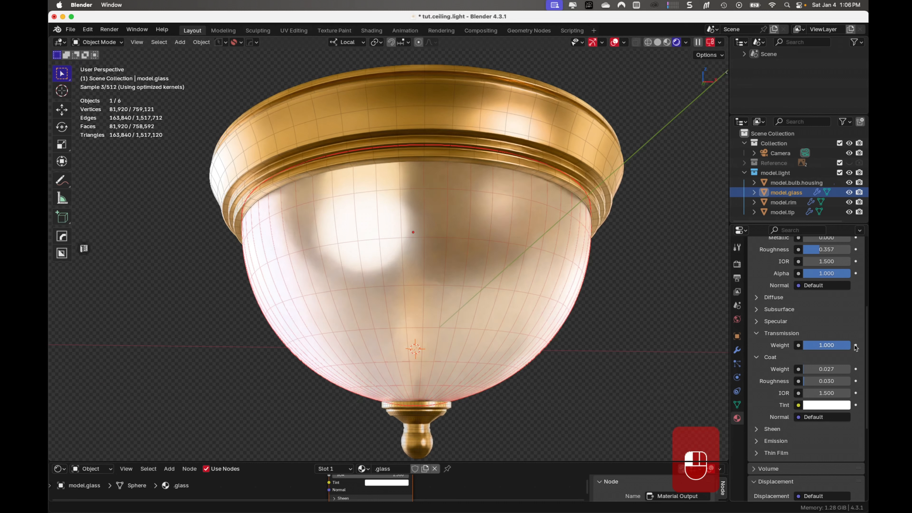
drag(853, 348, 854, 354)
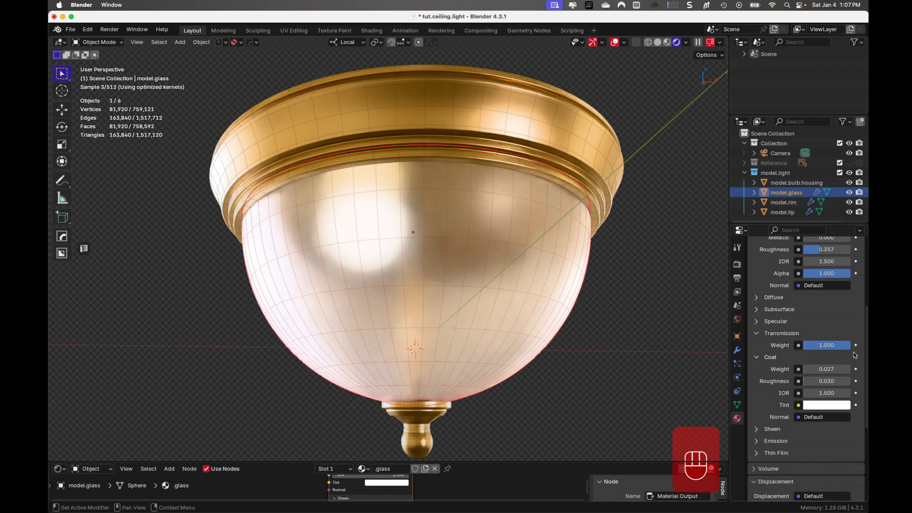
- Raise the .glass material's surface roughness to about 0.438 and set its IOR to 1.410
scroll(854, 352, up, 5)
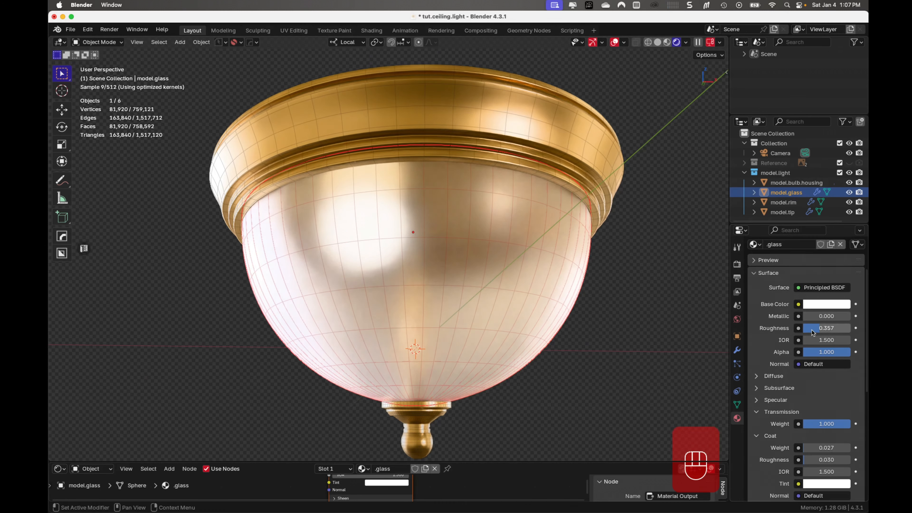
drag(817, 326, 824, 329)
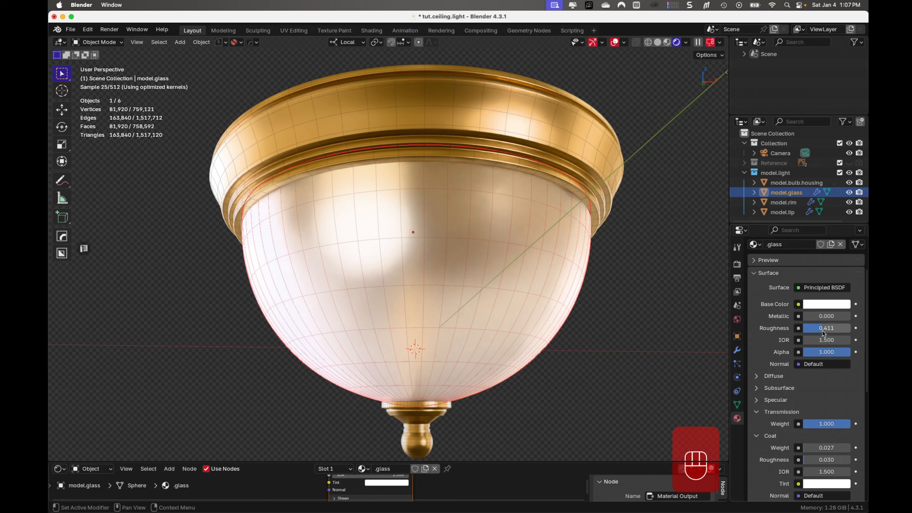
drag(822, 331, 829, 341)
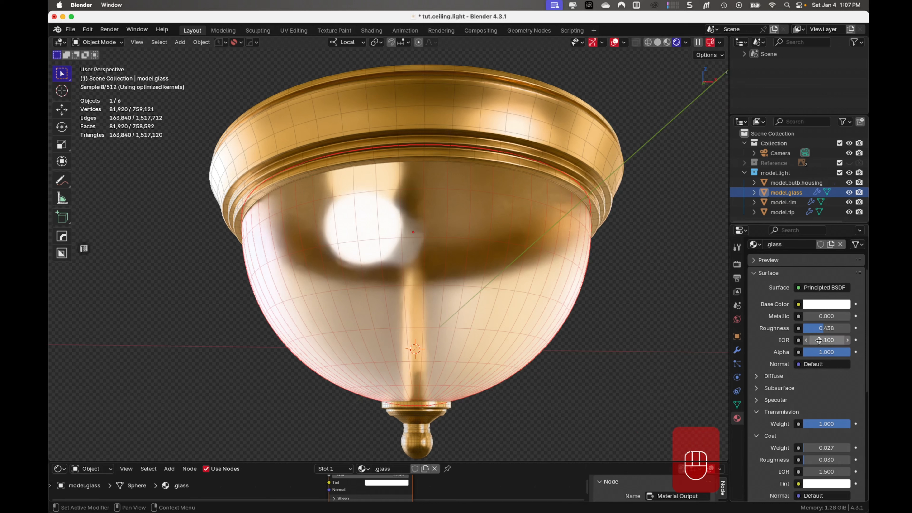
shift+drag(823, 342, 838, 341)
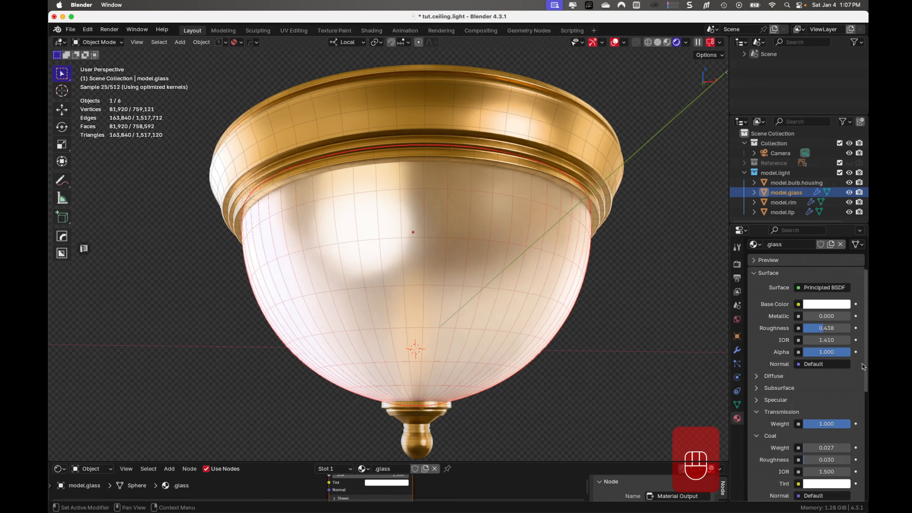
- Set the .glass material's surface roughness to 0.5
click(827, 331)
drag(828, 331, 868, 334)
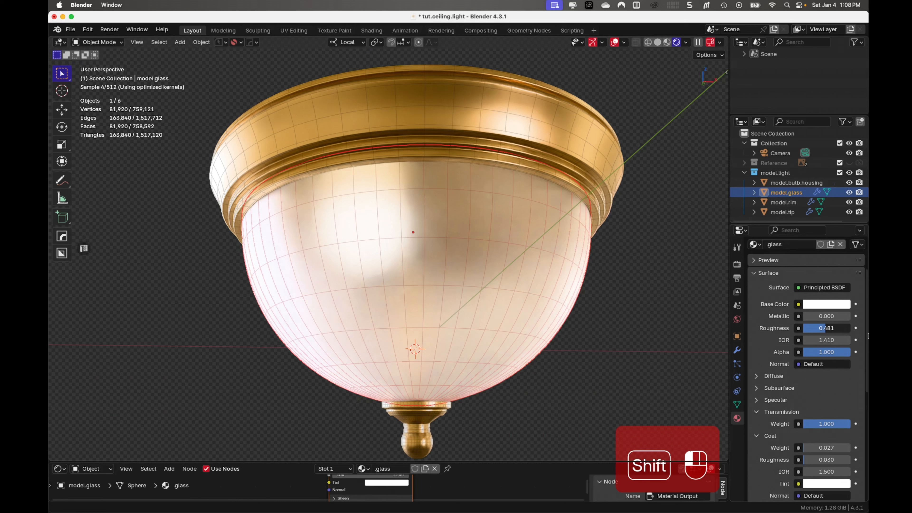
click(829, 328)
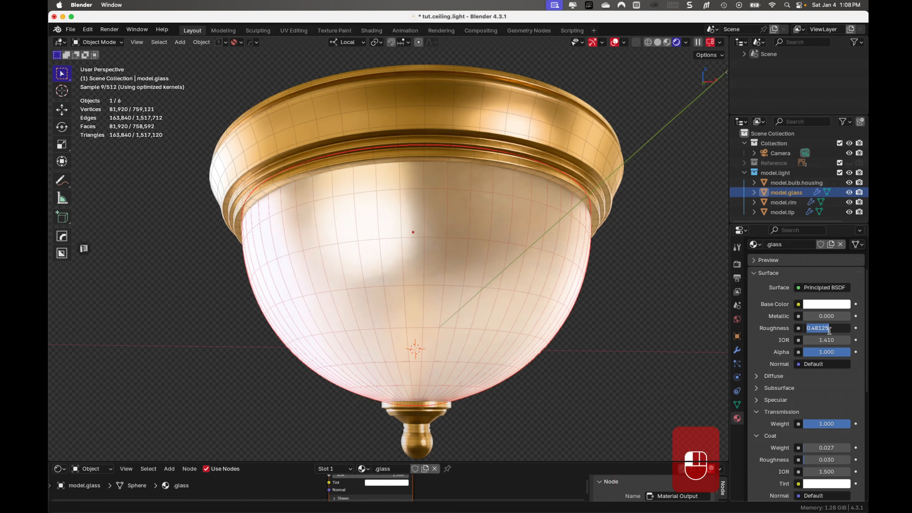
text(0.5)
key(Return)
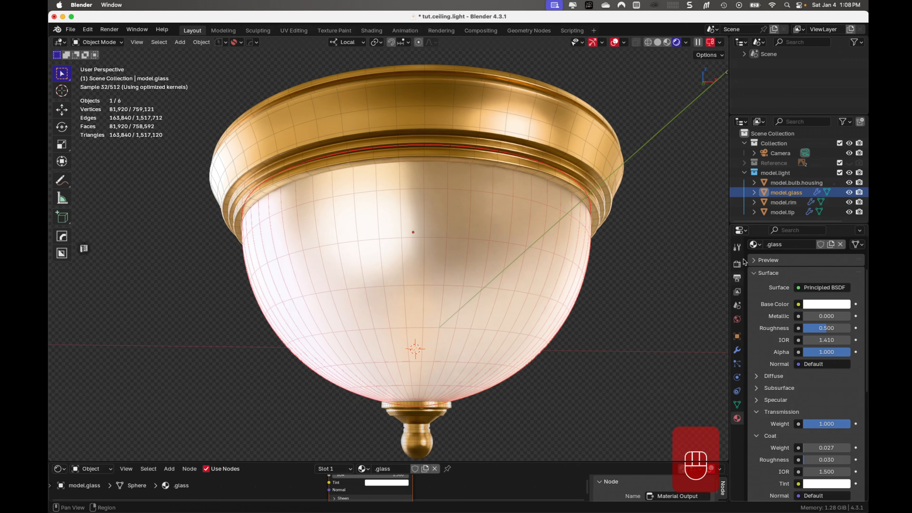
- Select model.bulb under model.bulb.housing and enlarge the Shader Editor to show its material nodes
click(808, 184)
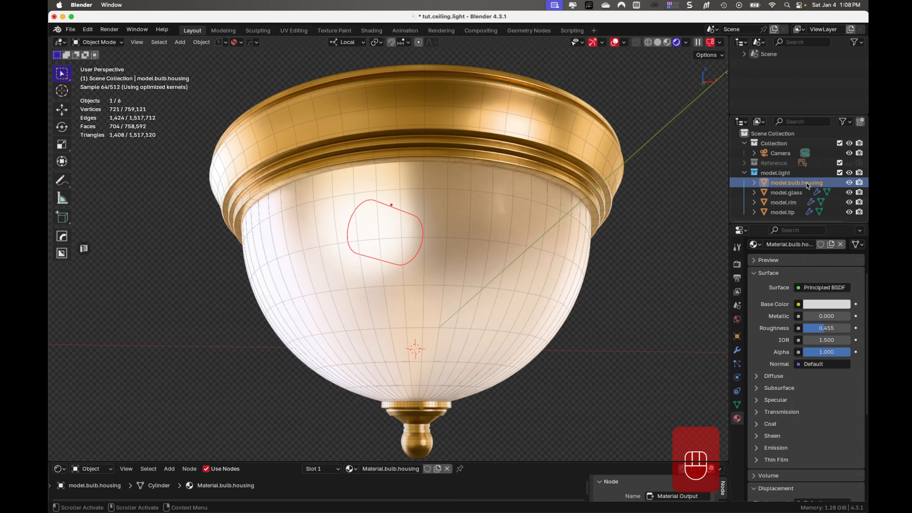
click(756, 184)
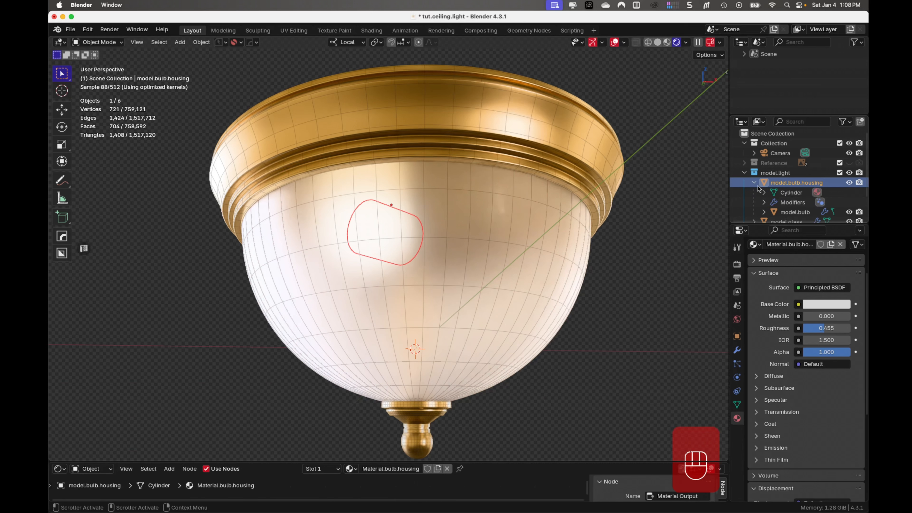
click(787, 213)
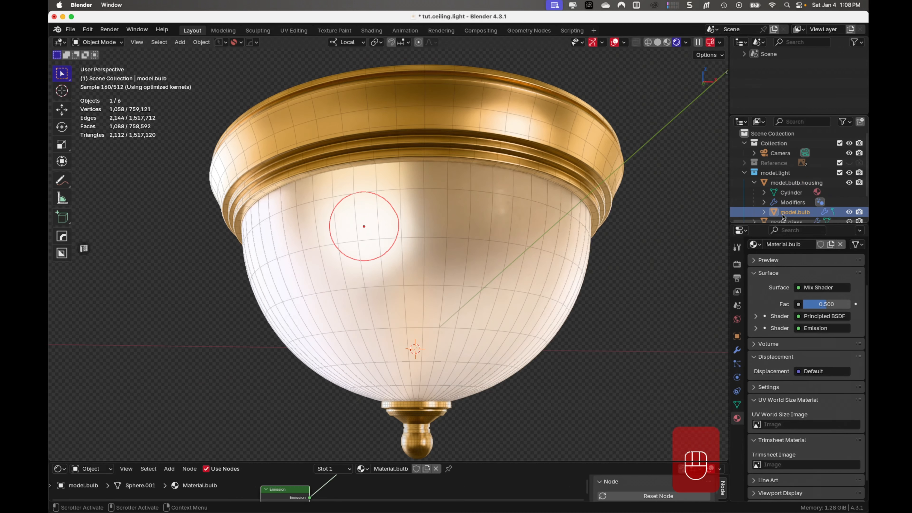
scroll(773, 398, up, 3)
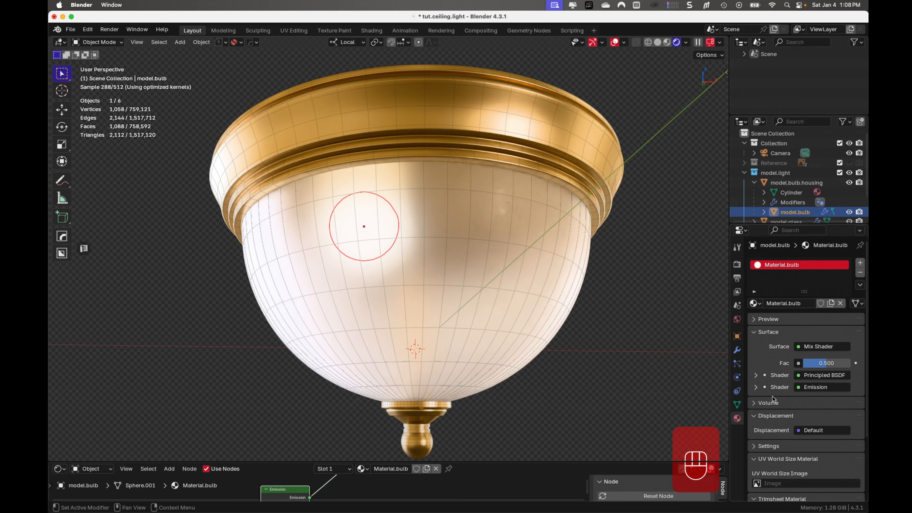
scroll(773, 398, down, 4)
scroll(773, 398, up, 4)
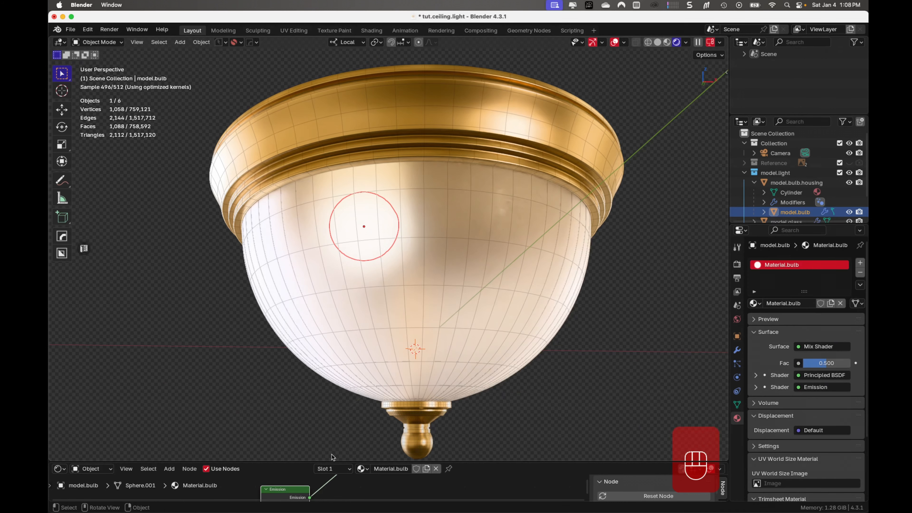
drag(319, 462, 315, 211)
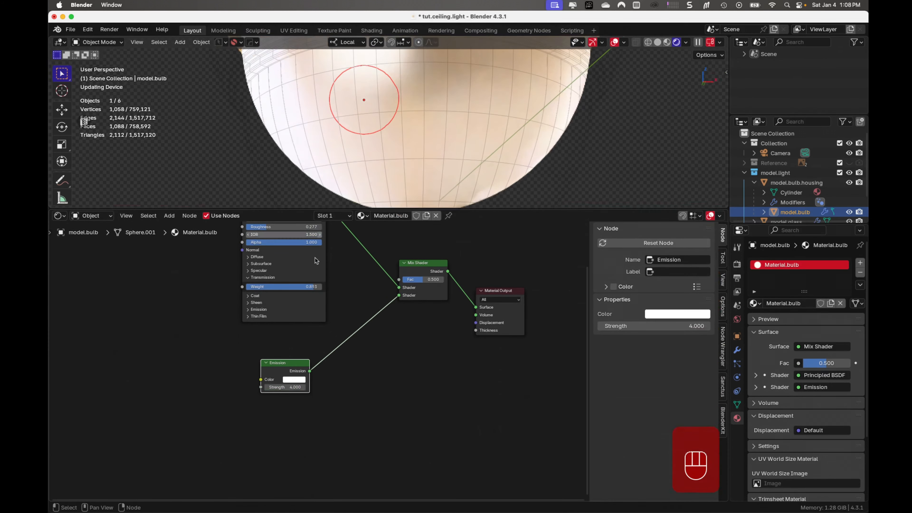
- Try an Emission strength of 10 on the bulb material, settle on 25, and shrink the Shader Editor to reveal the whole light
click(289, 387)
text(1)
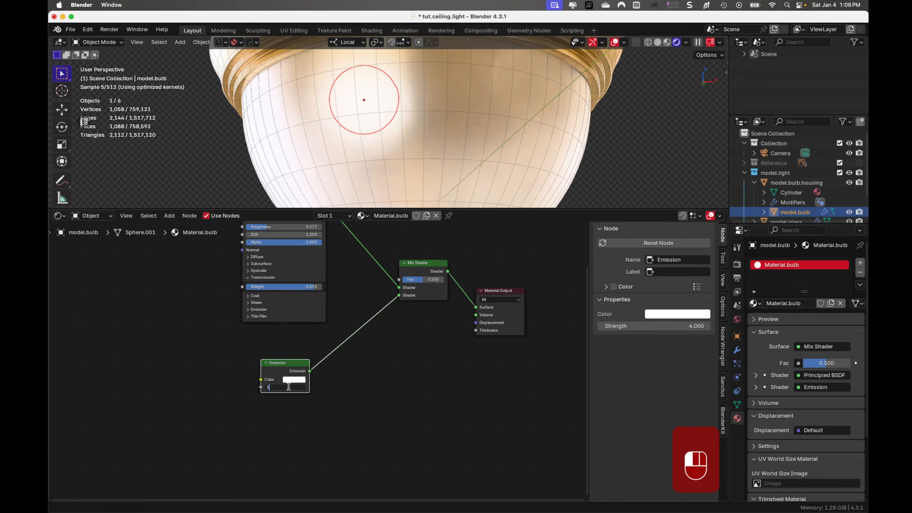
text(0)
key(Return)
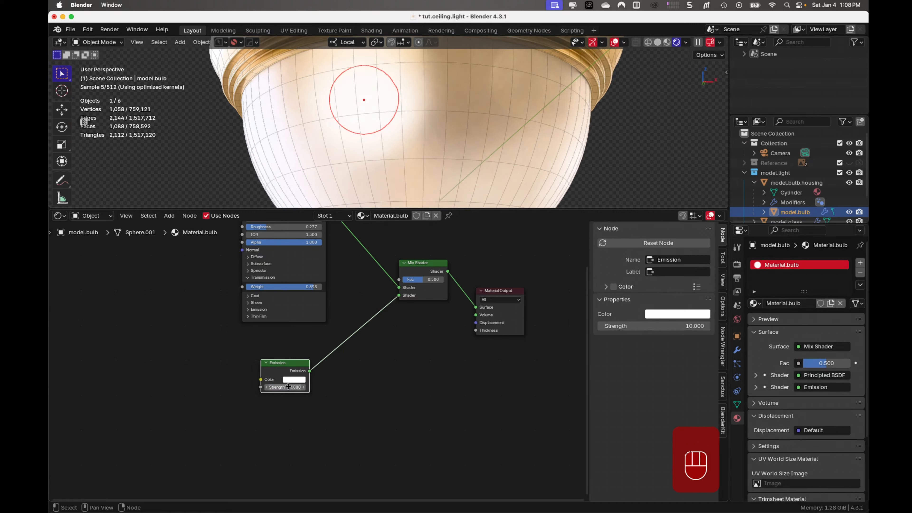
click(289, 387)
text(25)
key(Return)
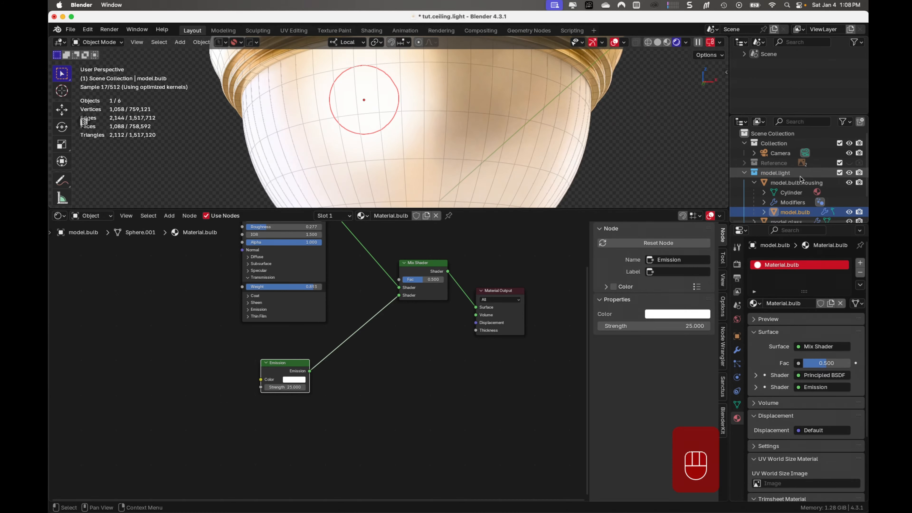
drag(524, 209, 524, 456)
scroll(541, 299, down, 3)
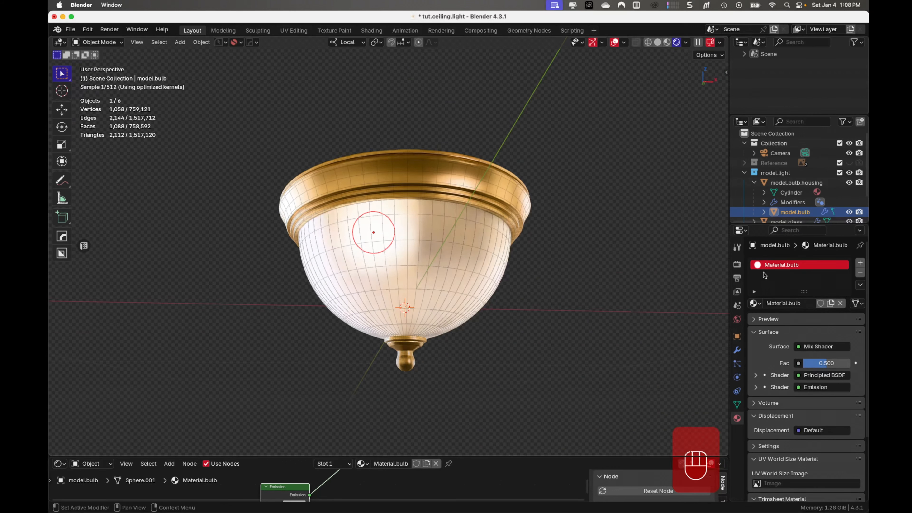
- Collapse the model.light collection in the Outliner, save the file, and deselect the bulb
scroll(788, 205, down, 2)
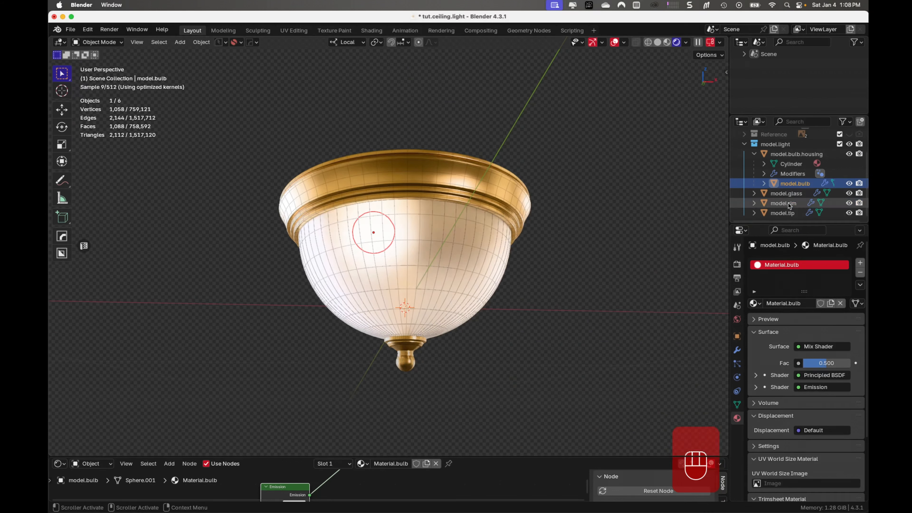
click(745, 144)
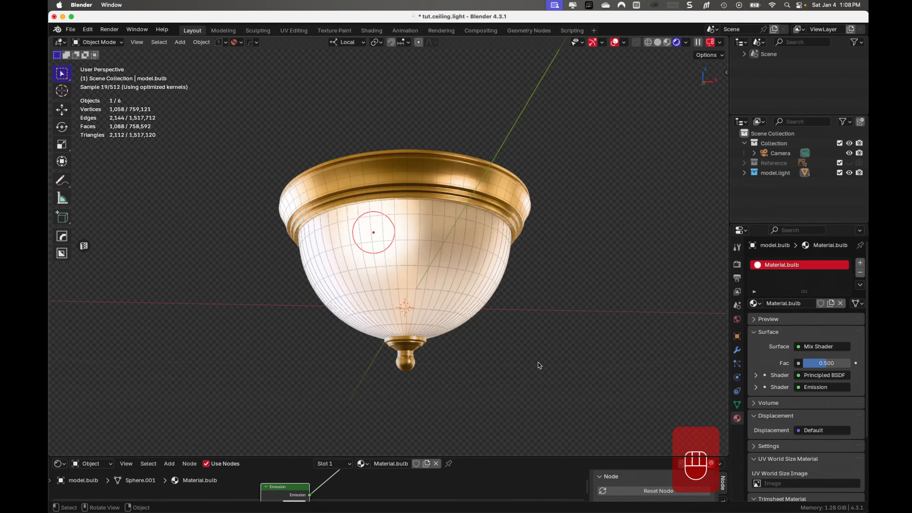
key(super+s)
scroll(490, 351, up, 3)
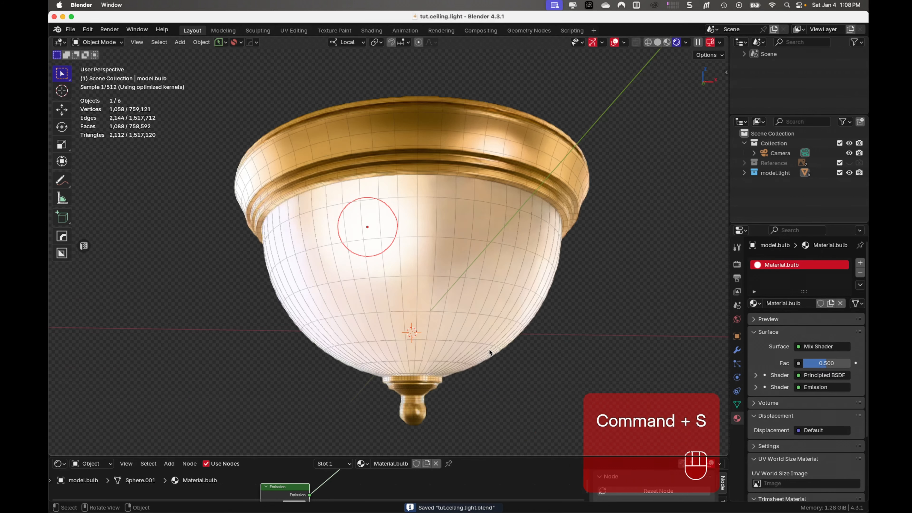
click(703, 263)
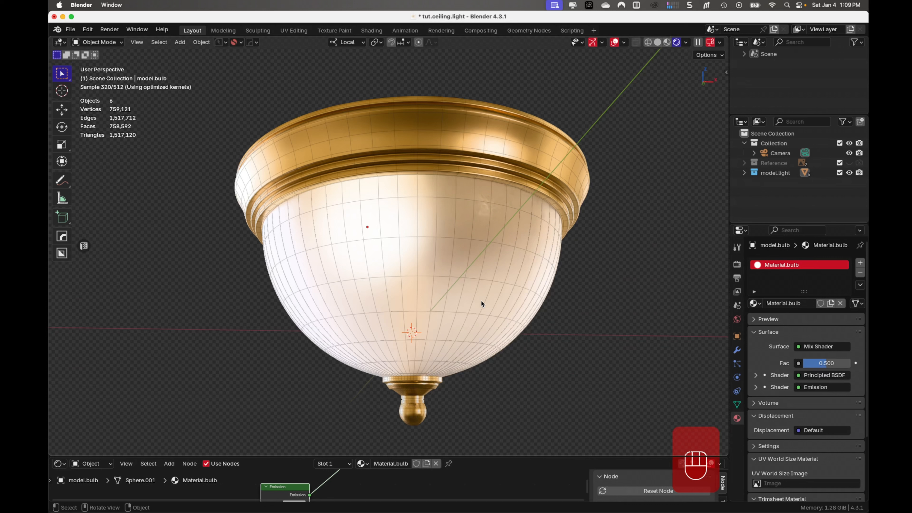
- Mute the rim's Material.gold base color to hue 0.113 and saturation 0.109, and save the file
click(514, 151)
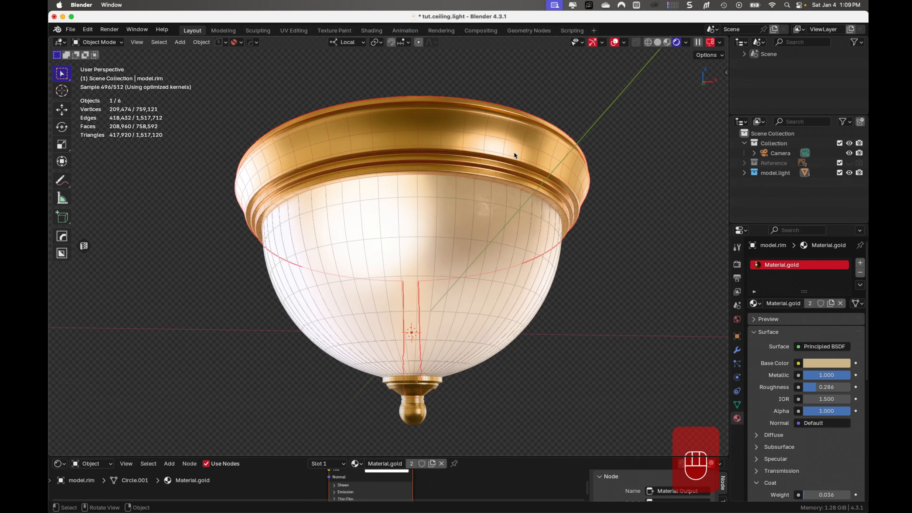
click(834, 364)
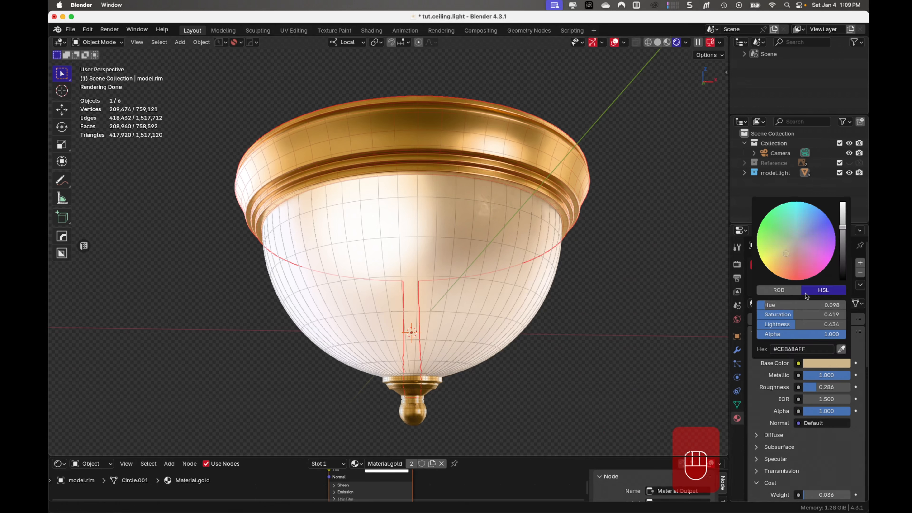
drag(790, 316, 780, 317)
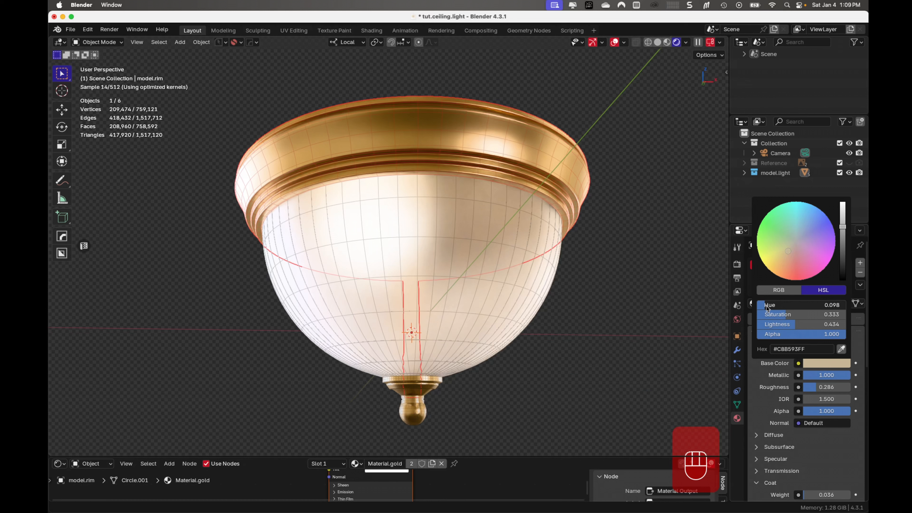
drag(769, 307, 770, 308)
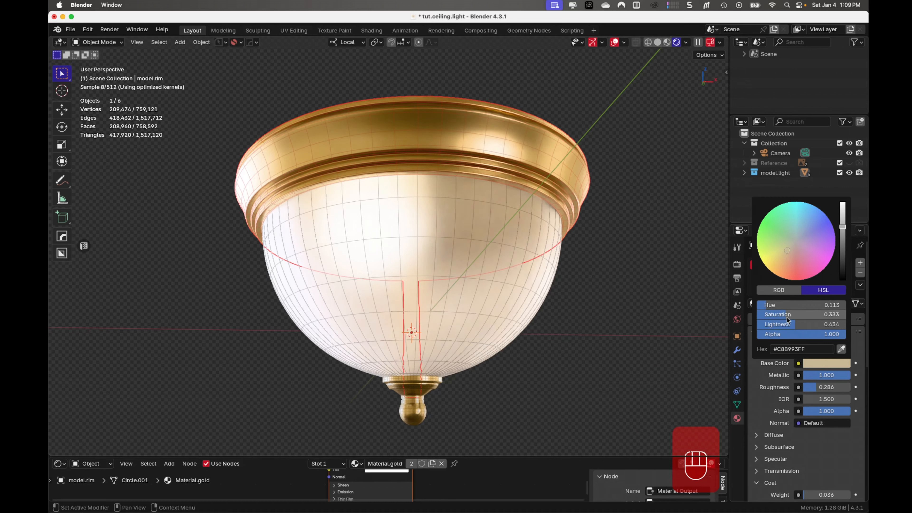
drag(788, 320, 766, 319)
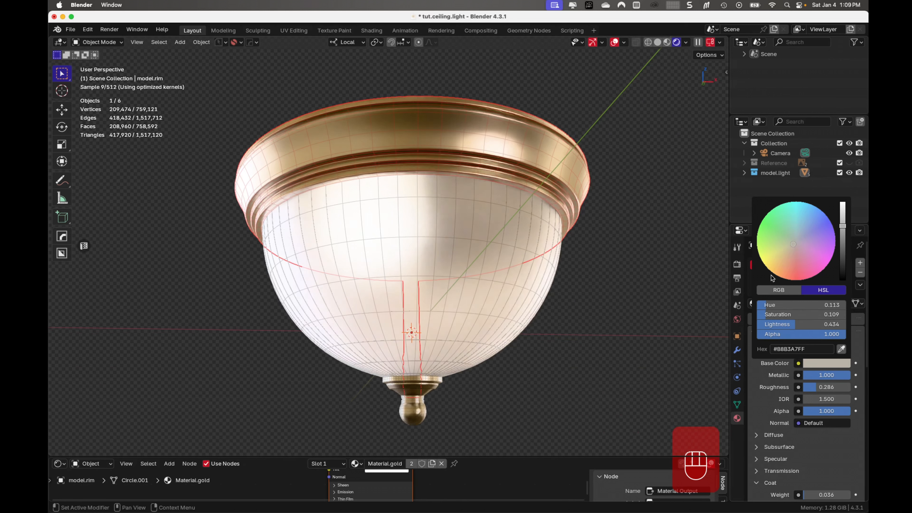
click(767, 205)
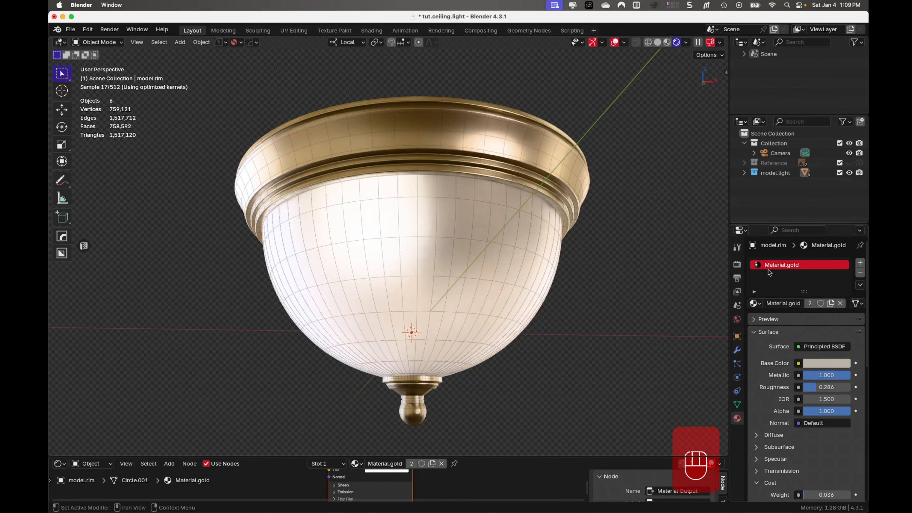
click(830, 364)
click(826, 363)
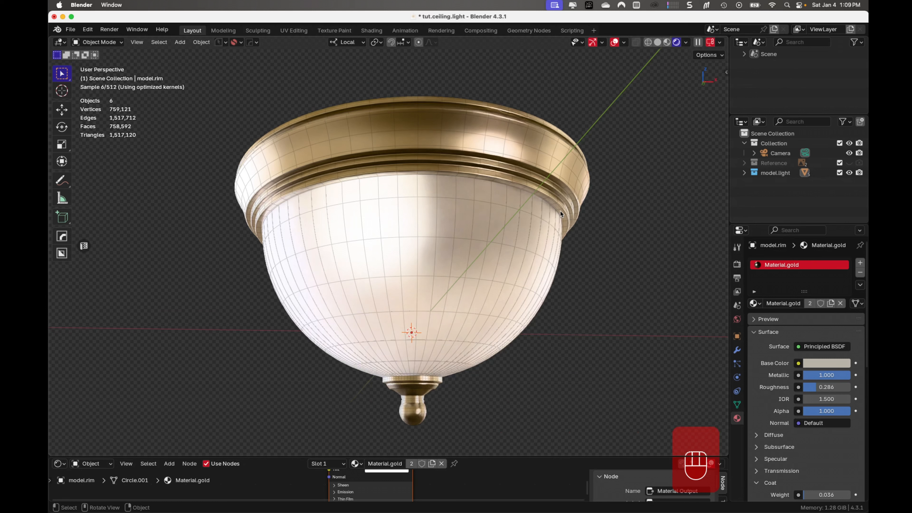
key(super+s)
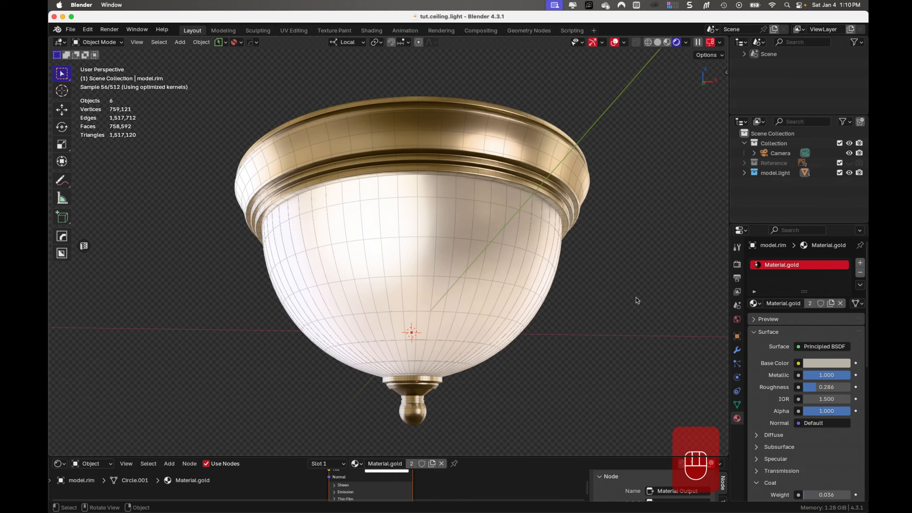
- Apply the Solidify modifier on the model.glass shade, keeping its Subdivision modifier
click(528, 258)
click(737, 350)
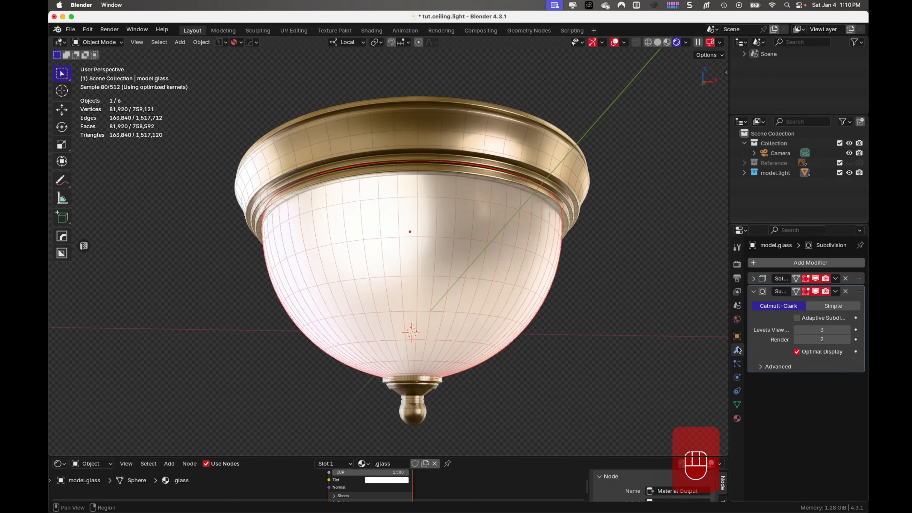
click(836, 278)
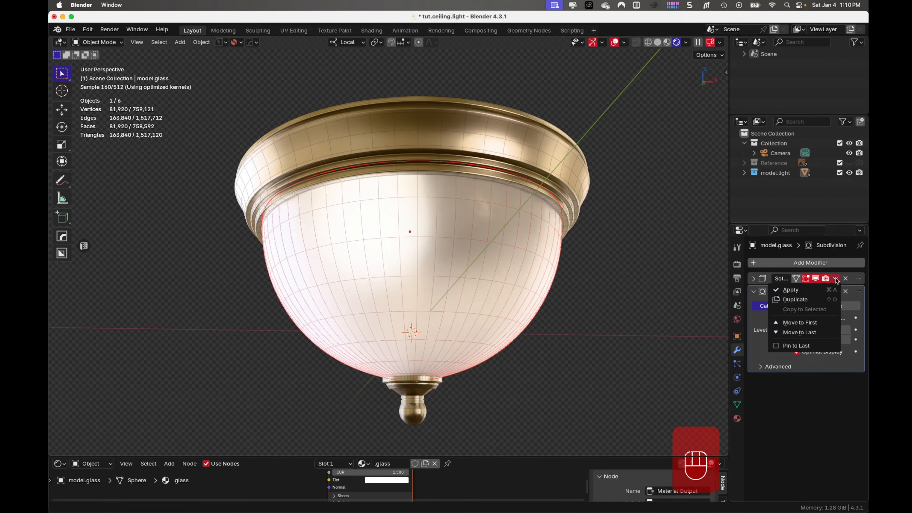
click(805, 290)
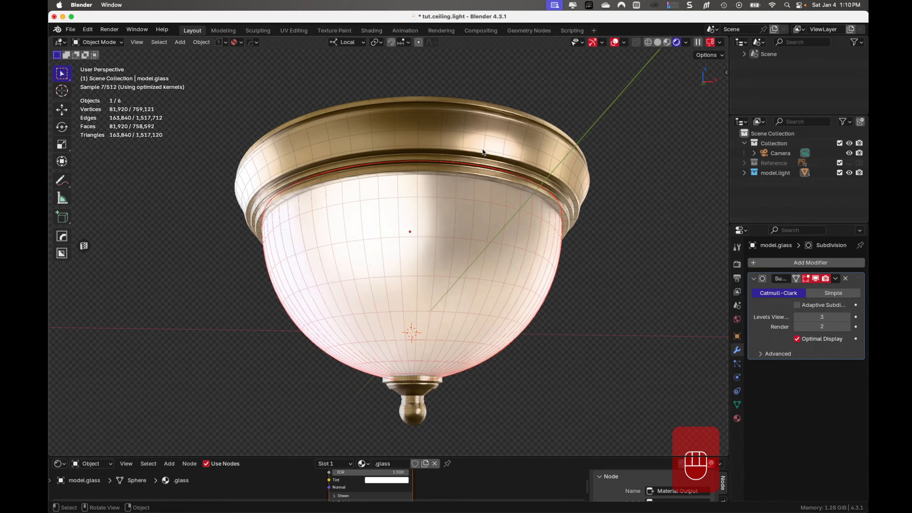
- Check which modifiers remain on the rim, the glass shade and the bottom tip
click(487, 157)
click(489, 223)
click(408, 408)
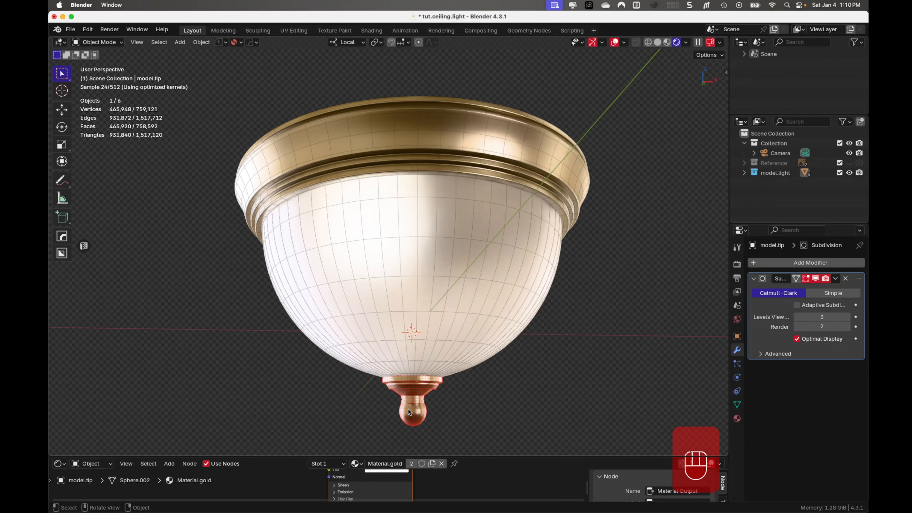
click(427, 289)
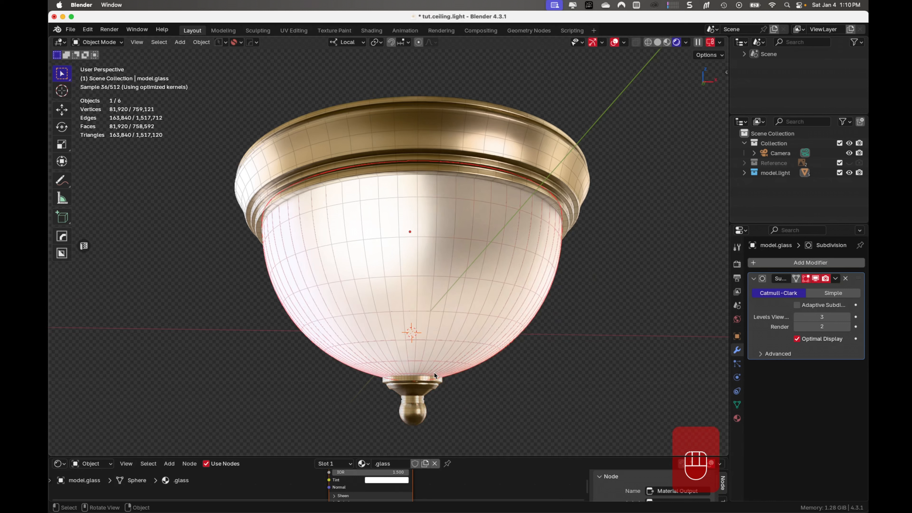
click(412, 388)
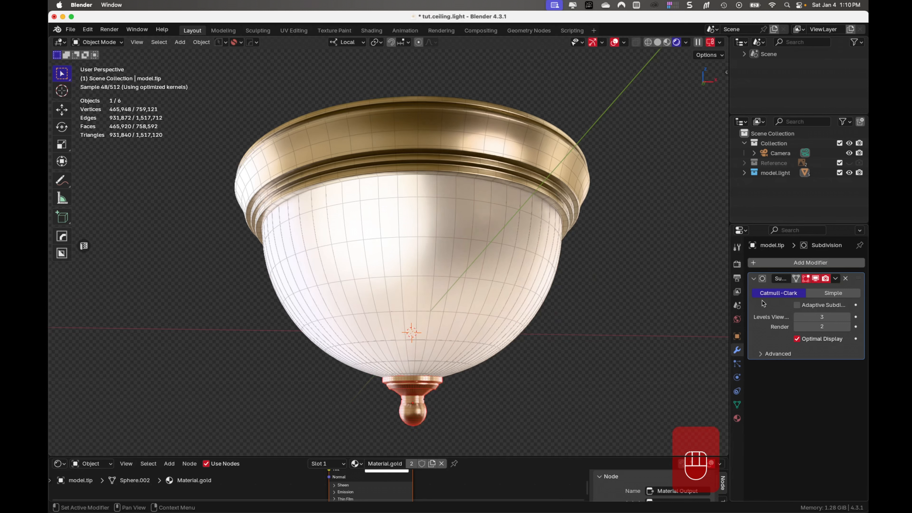
click(454, 220)
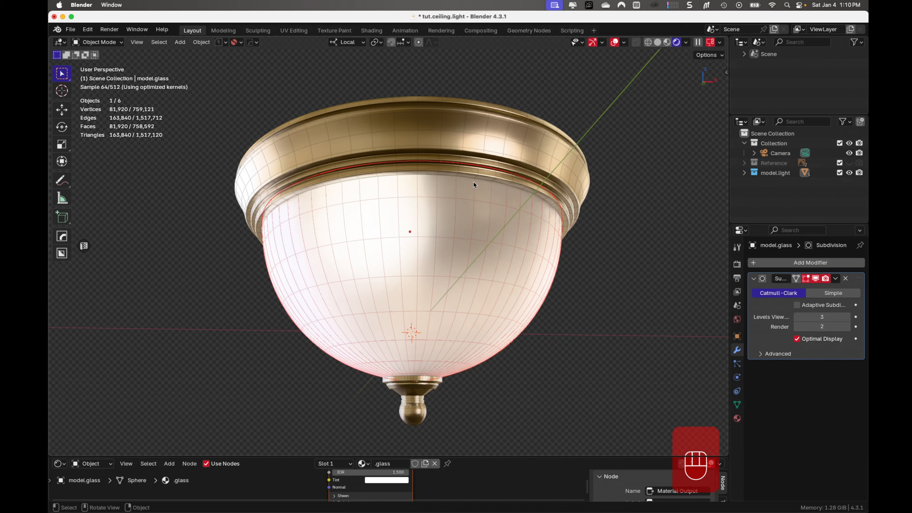
click(484, 135)
click(495, 265)
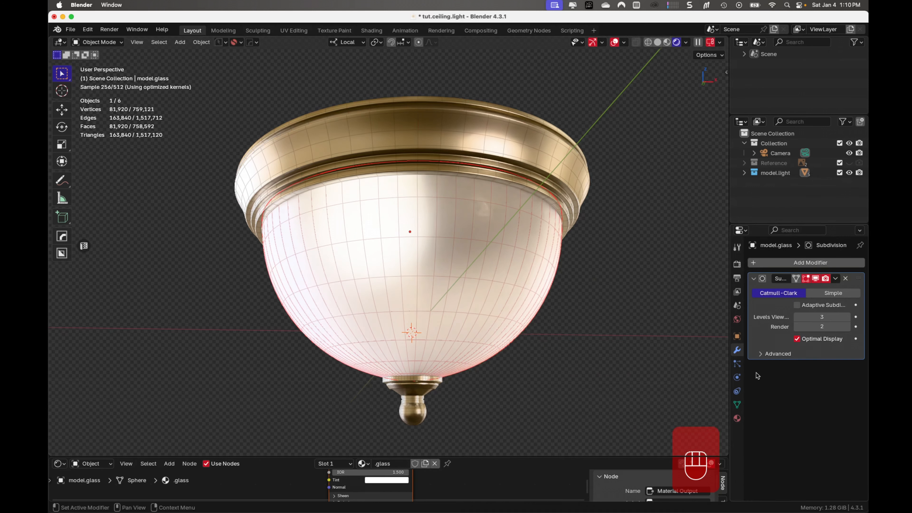
- Save the file with nothing selected and align the camera to the current view of the whole light
click(762, 211)
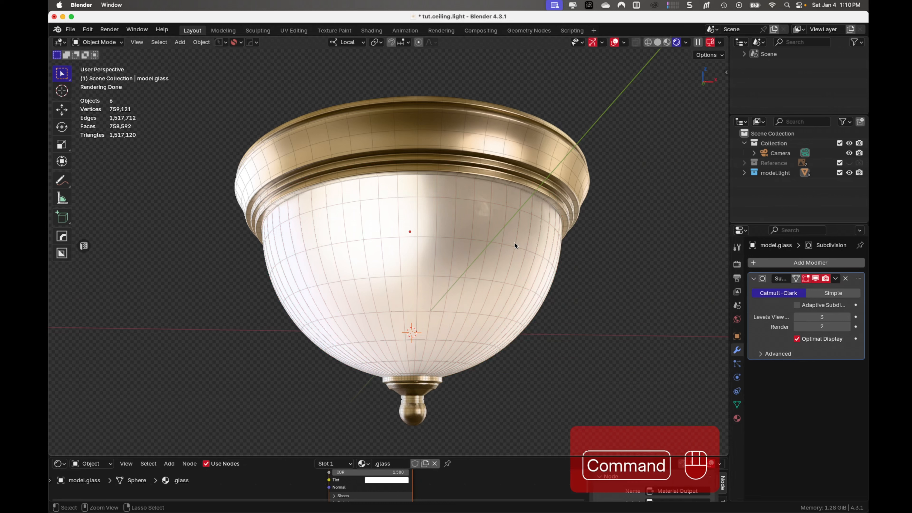
key(super+s)
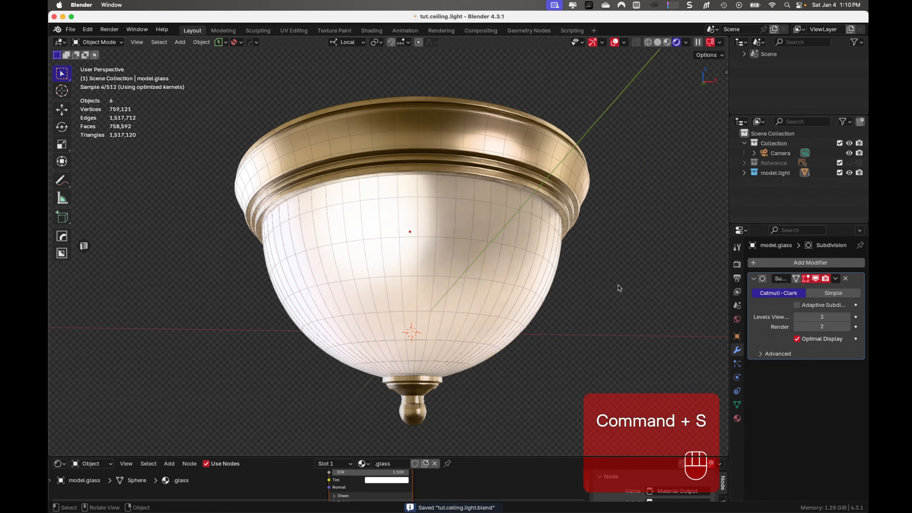
shift+middle_drag(617, 285, 597, 282)
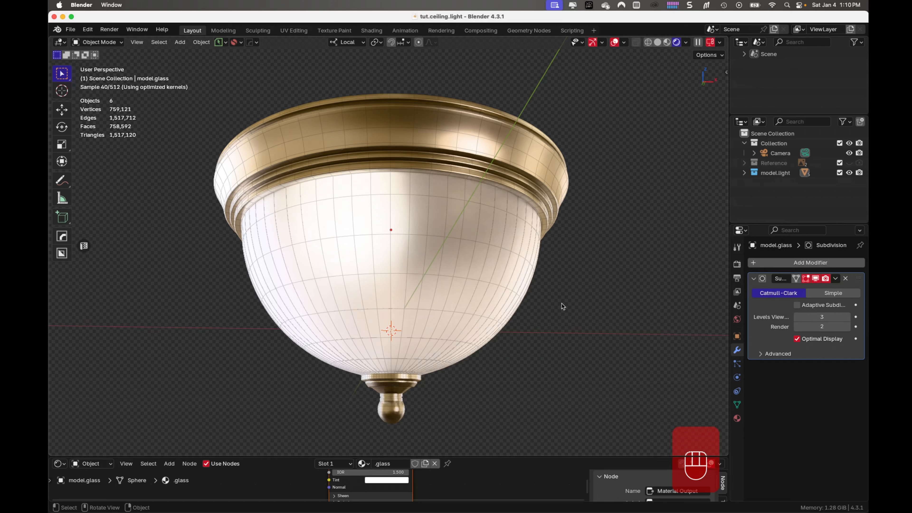
key(alt+super+KP_0)
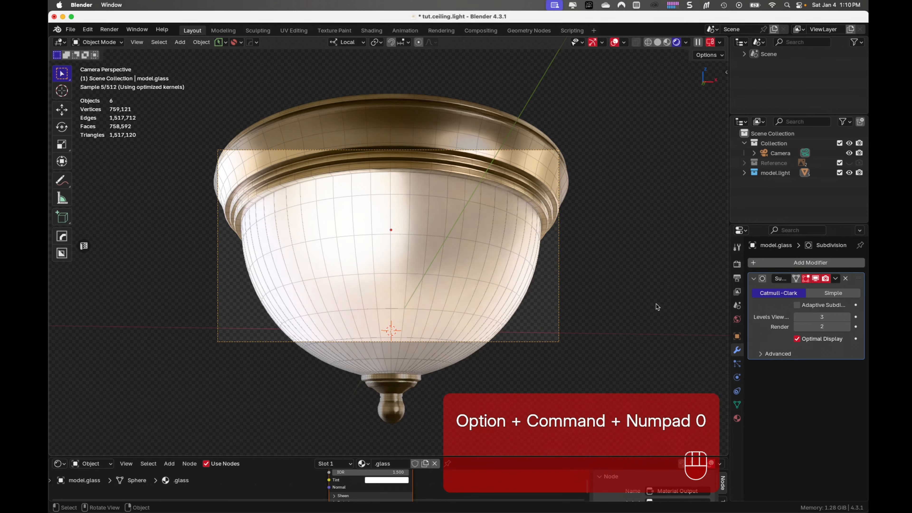
- Make the render output square by setting Resolution Y to 1920 px
click(737, 279)
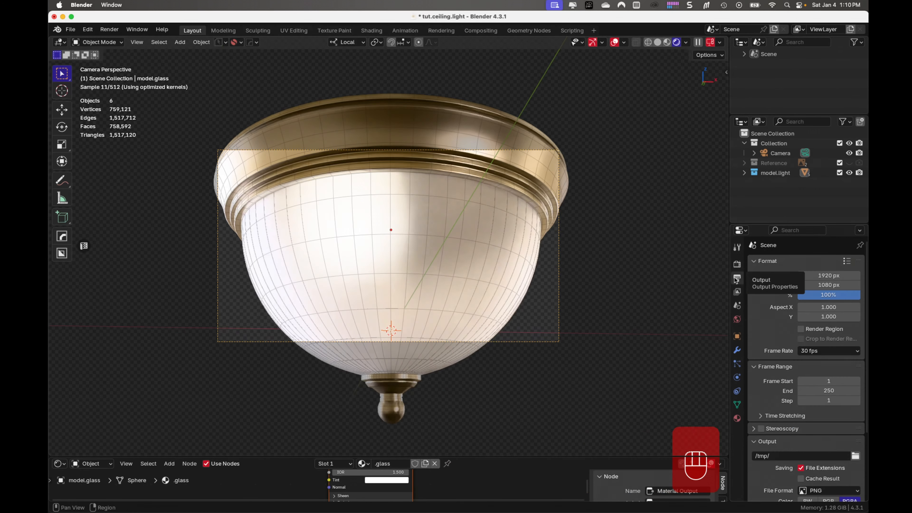
click(837, 284)
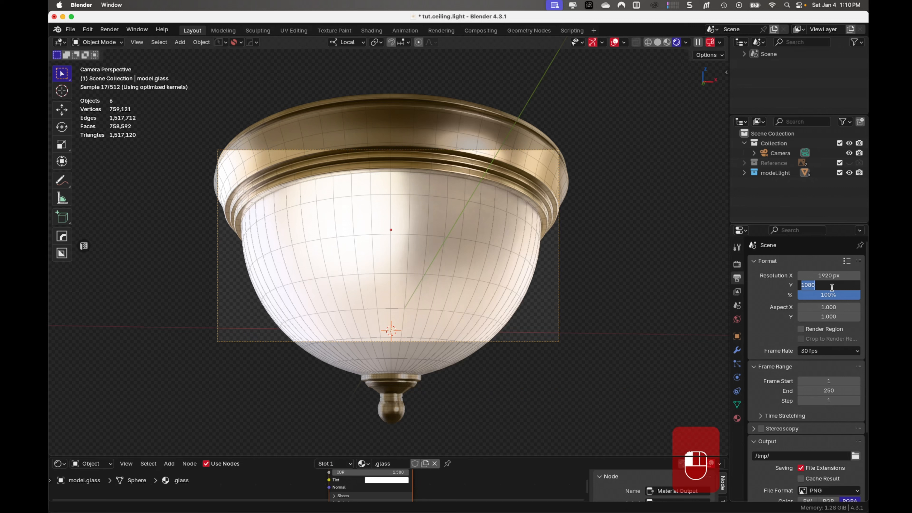
text(1920)
key(Return)
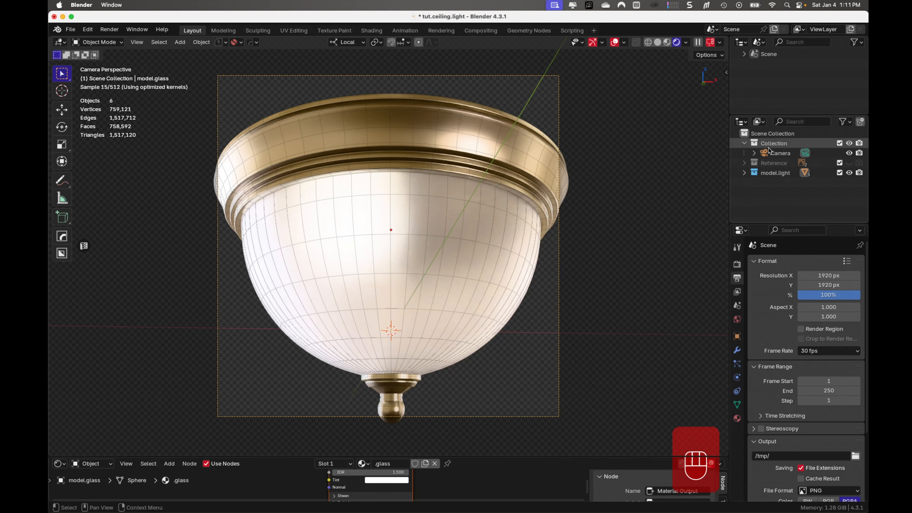
- Set the Camera's focal length to 85 mm
click(776, 153)
click(737, 378)
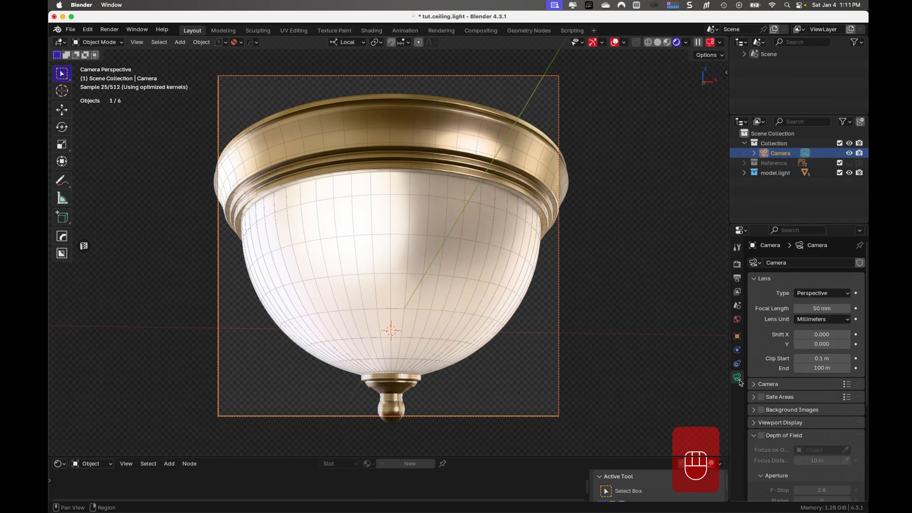
double_click(828, 308)
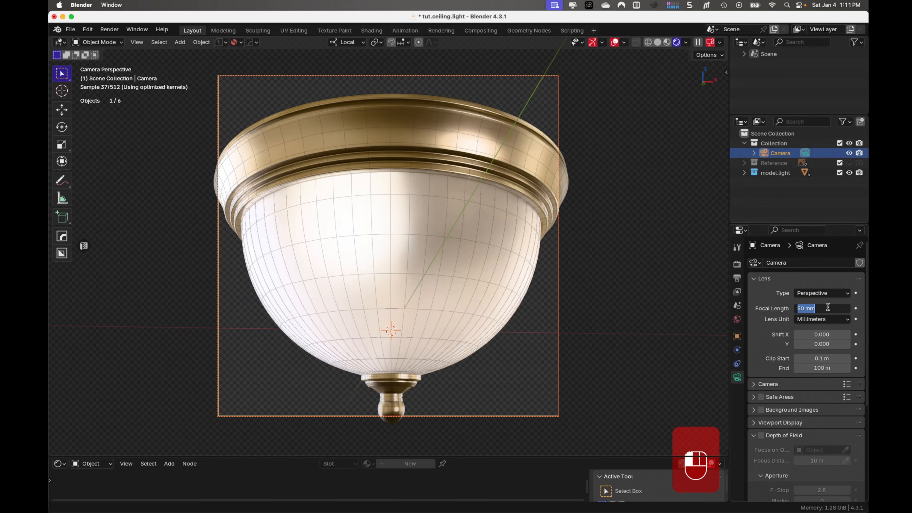
text(85)
key(Return)
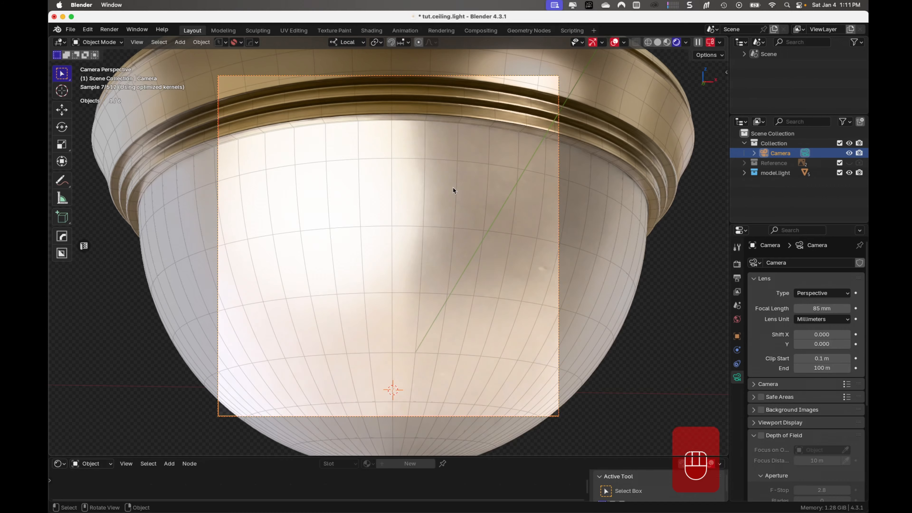
- Move the camera back about 0.568 m along its local Z so the whole light fits inside the frame
key(g)
key(g)
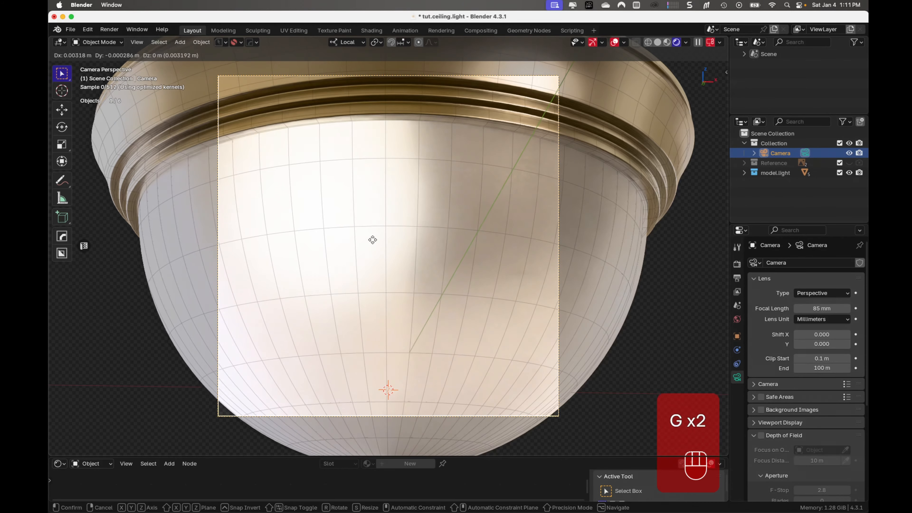
middle_click(373, 240)
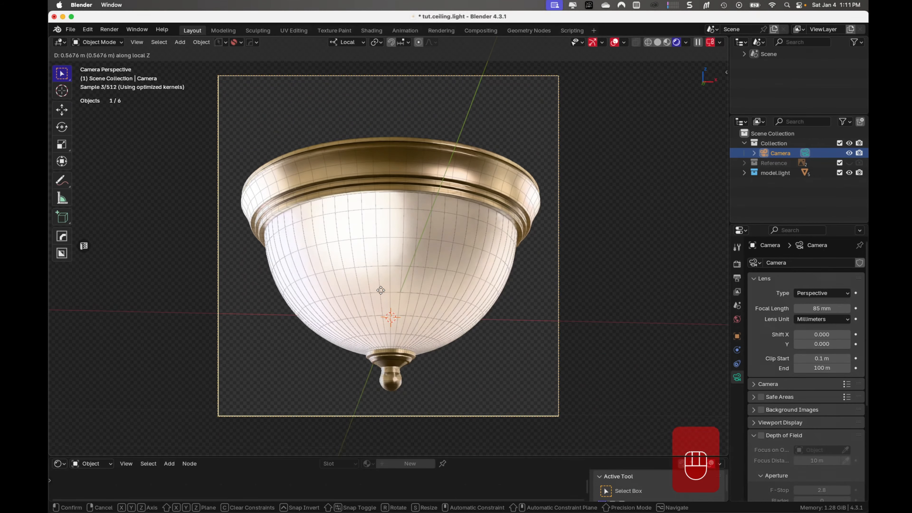
click(381, 290)
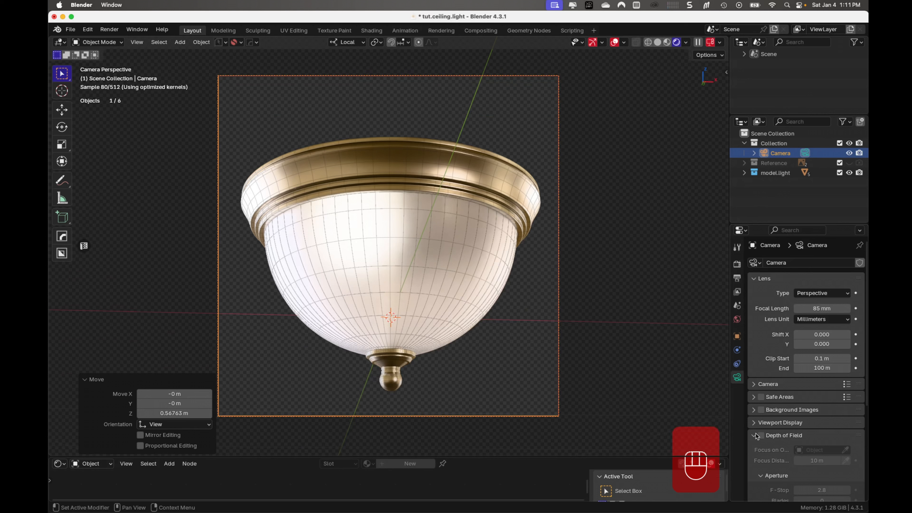
- Enable the Center composition guide in the Camera's viewport display settings and set Passepartout to about 0.964
scroll(758, 429, down, 2)
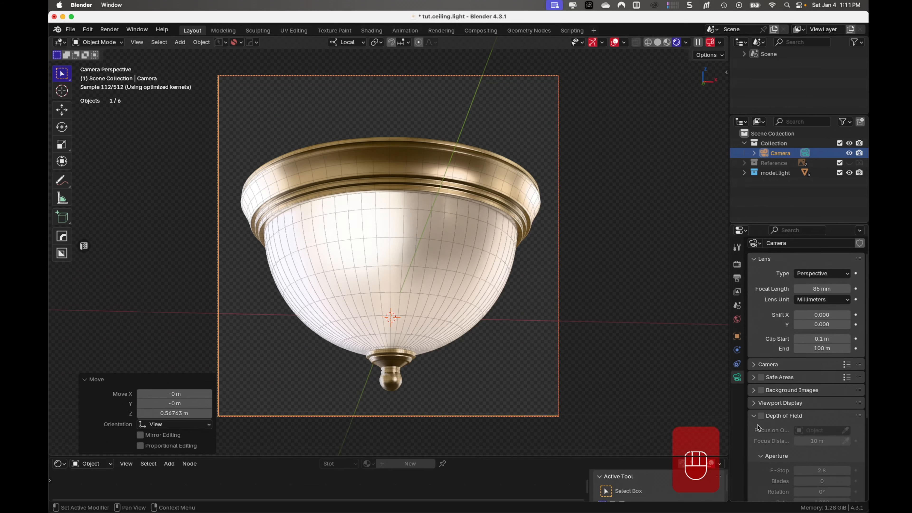
click(758, 404)
scroll(769, 414, down, 2)
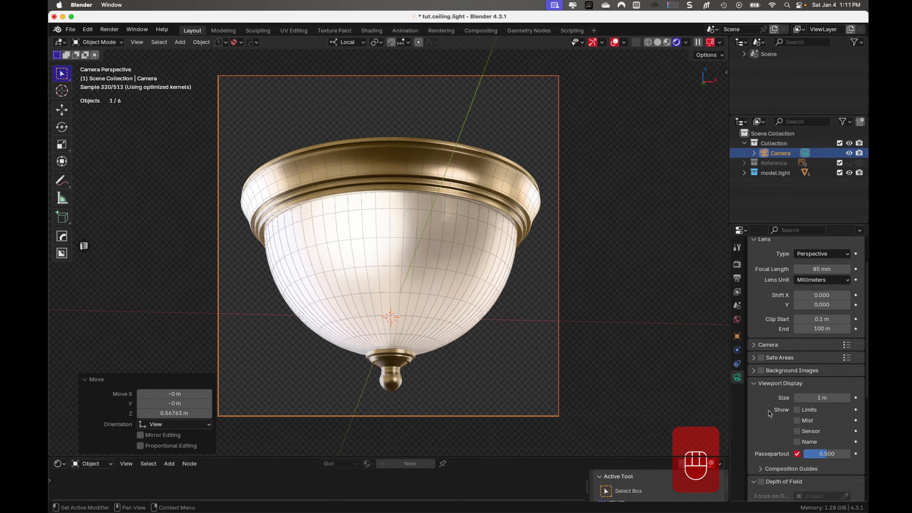
click(760, 470)
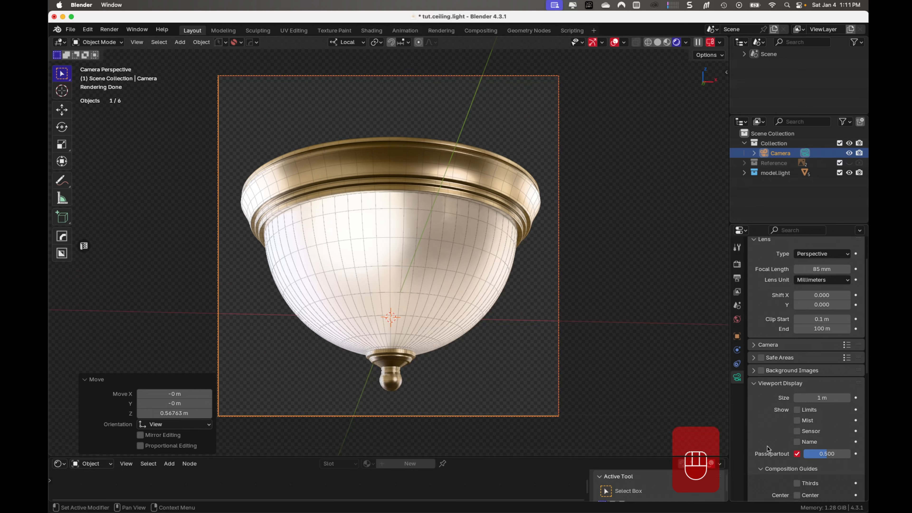
scroll(767, 448, down, 6)
click(797, 436)
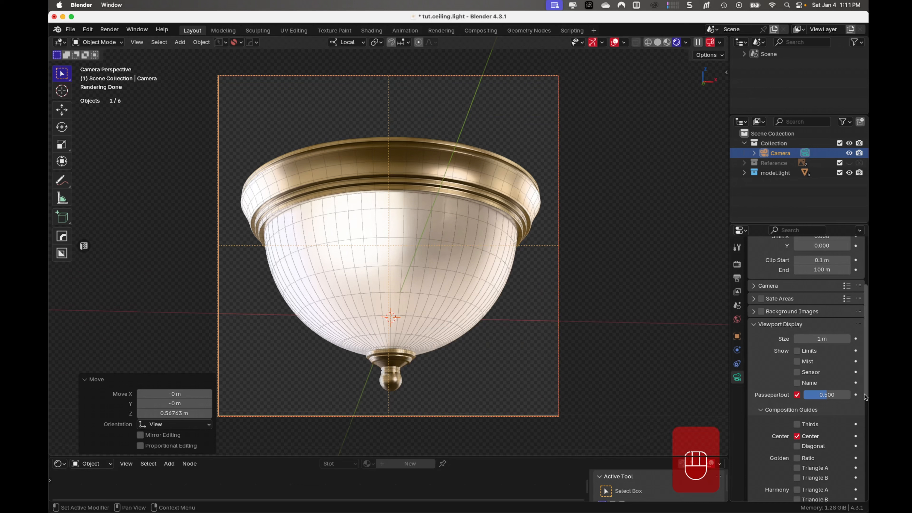
drag(828, 396, 852, 399)
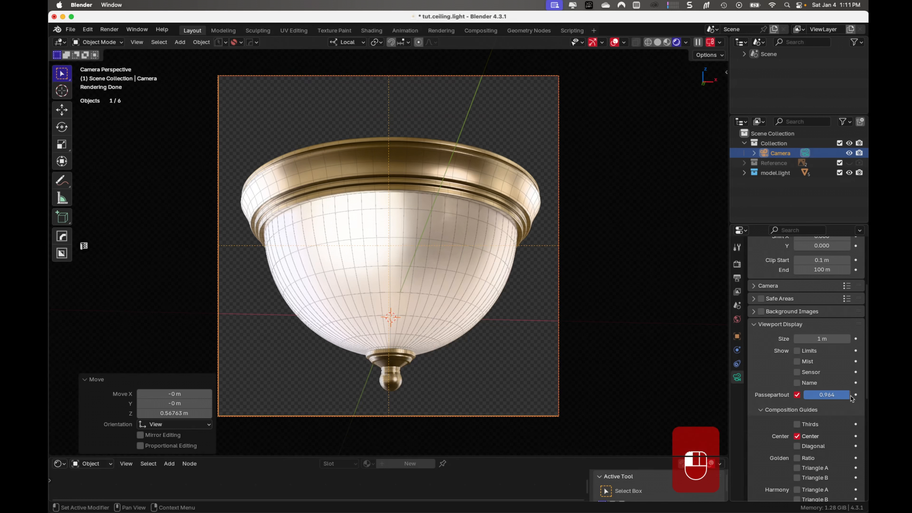
- Set the Camera's lens Shift X to 0.009 to center the light horizontally on the guide
scroll(830, 352, up, 4)
scroll(828, 352, up, 3)
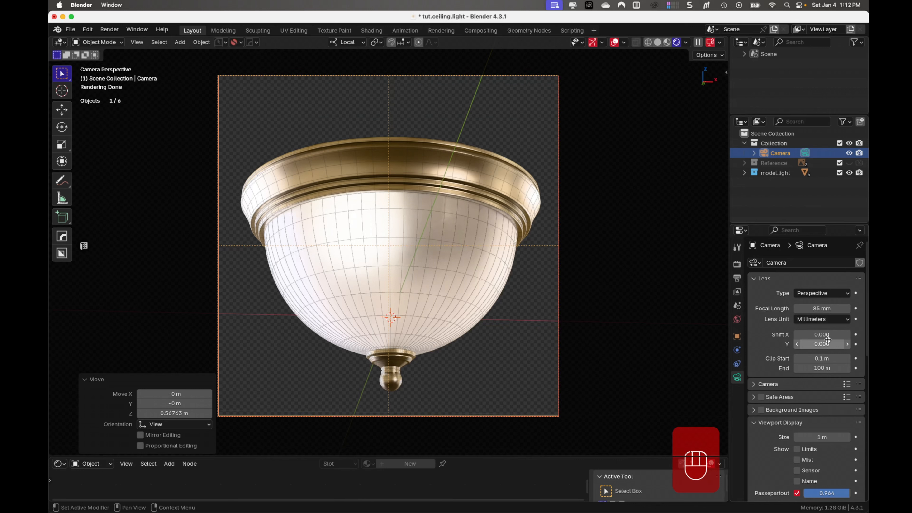
shift+drag(828, 334, 833, 334)
- Save the file, render the camera view as an image, and fit the whole render result in its window
key(super+s)
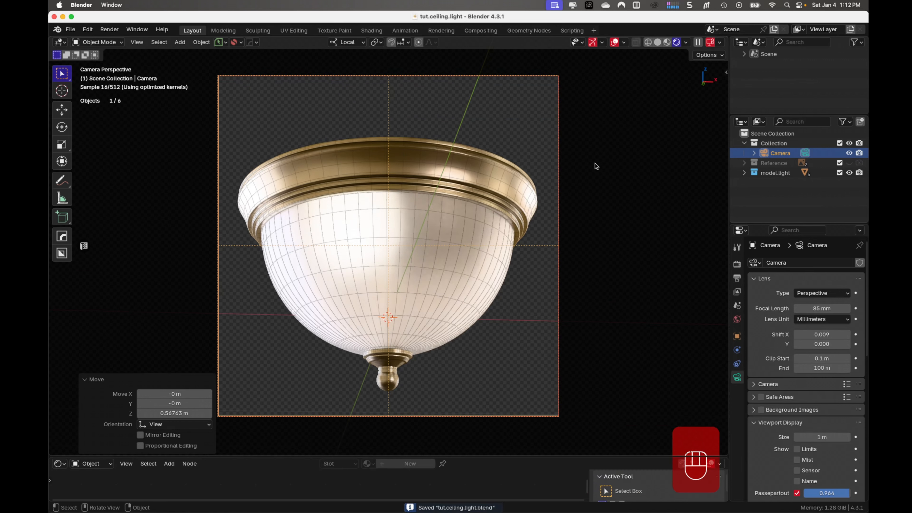
key(F12)
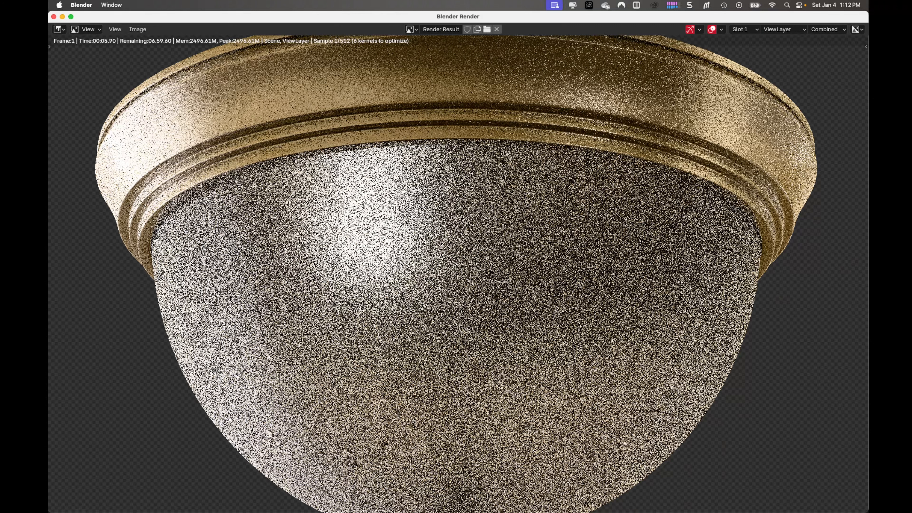
key(Home)
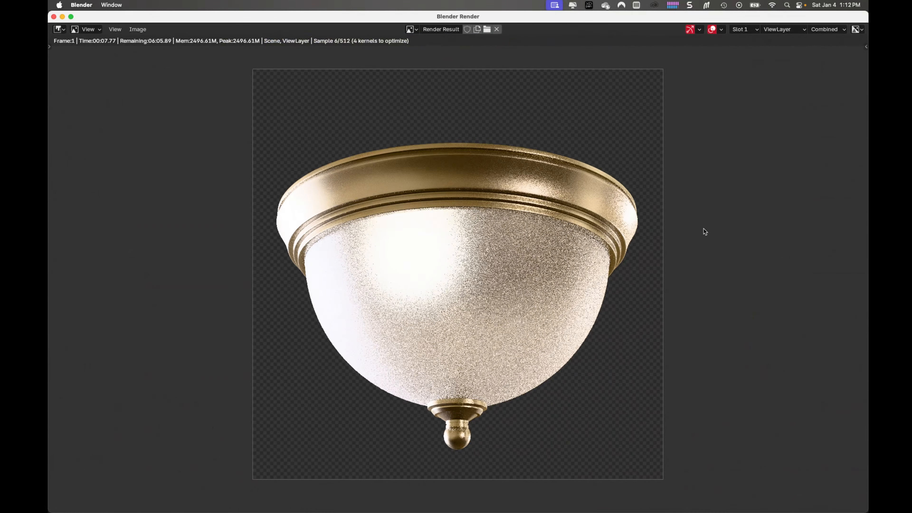